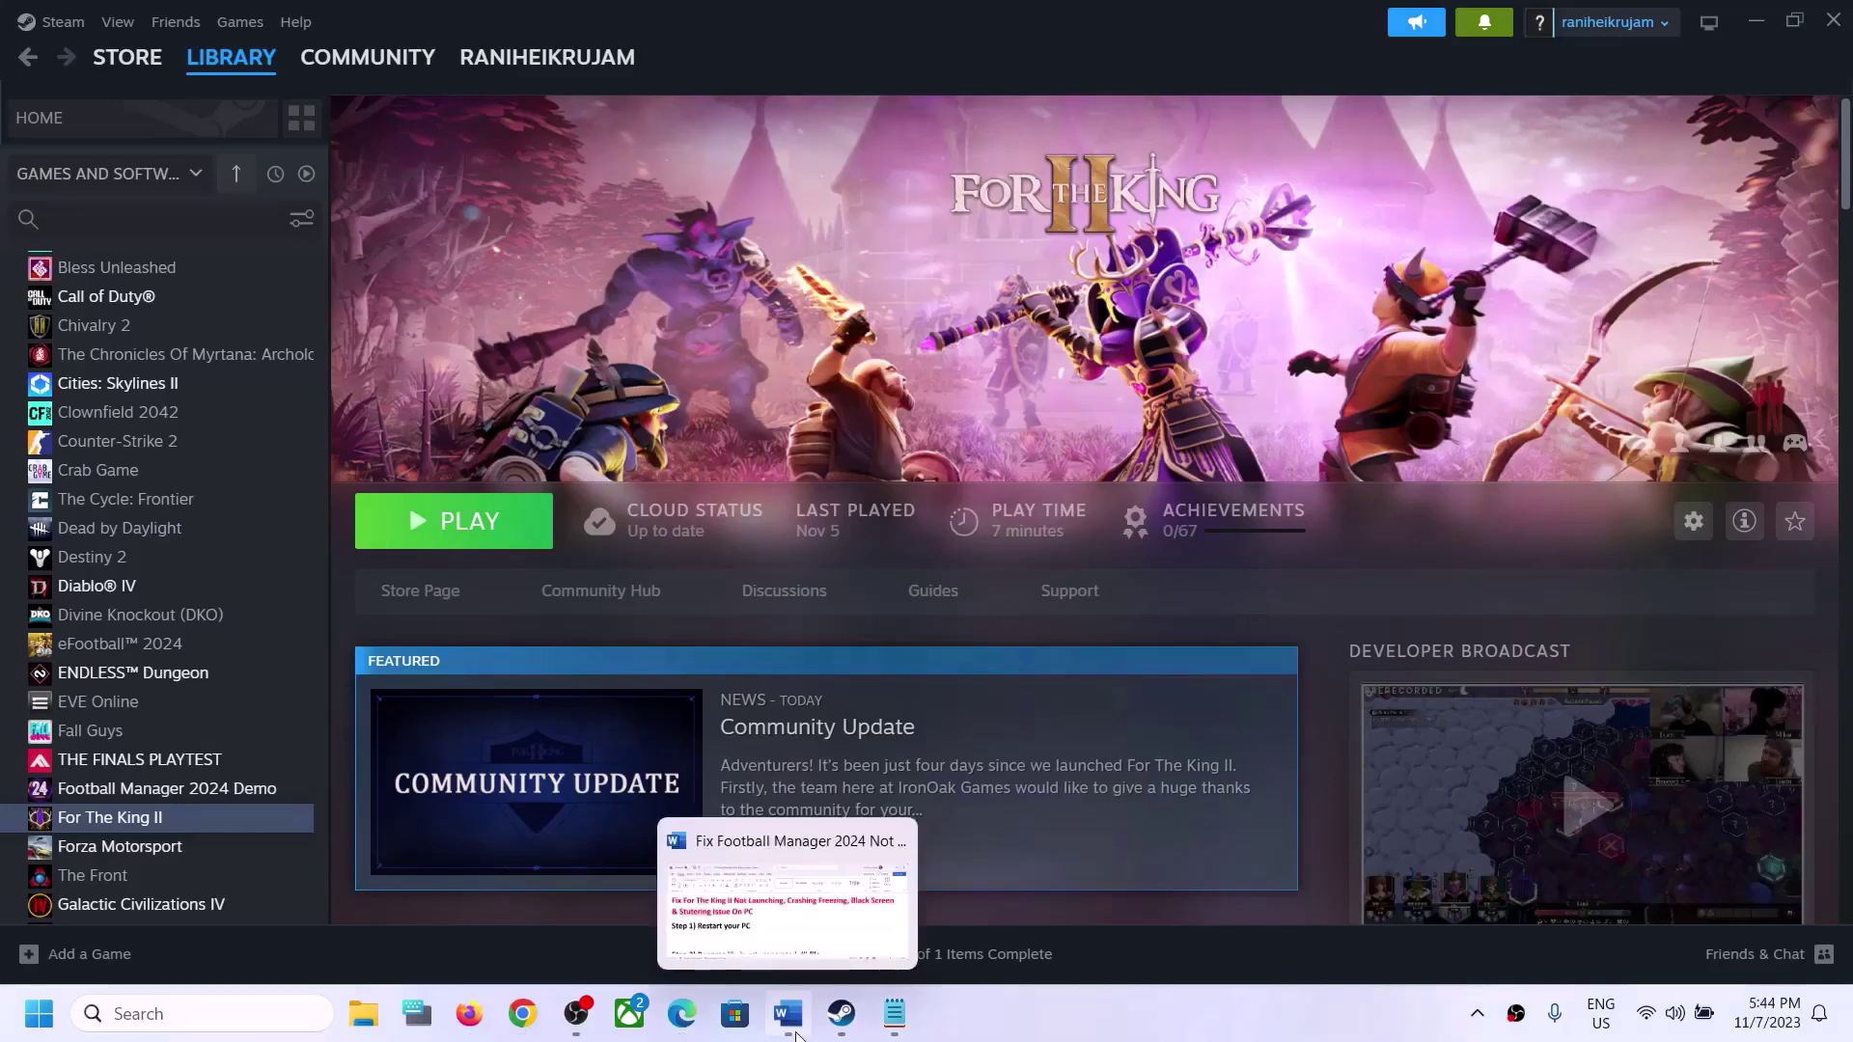
Bring the For The King II Word fix guide up over the Steam library
click(793, 1028)
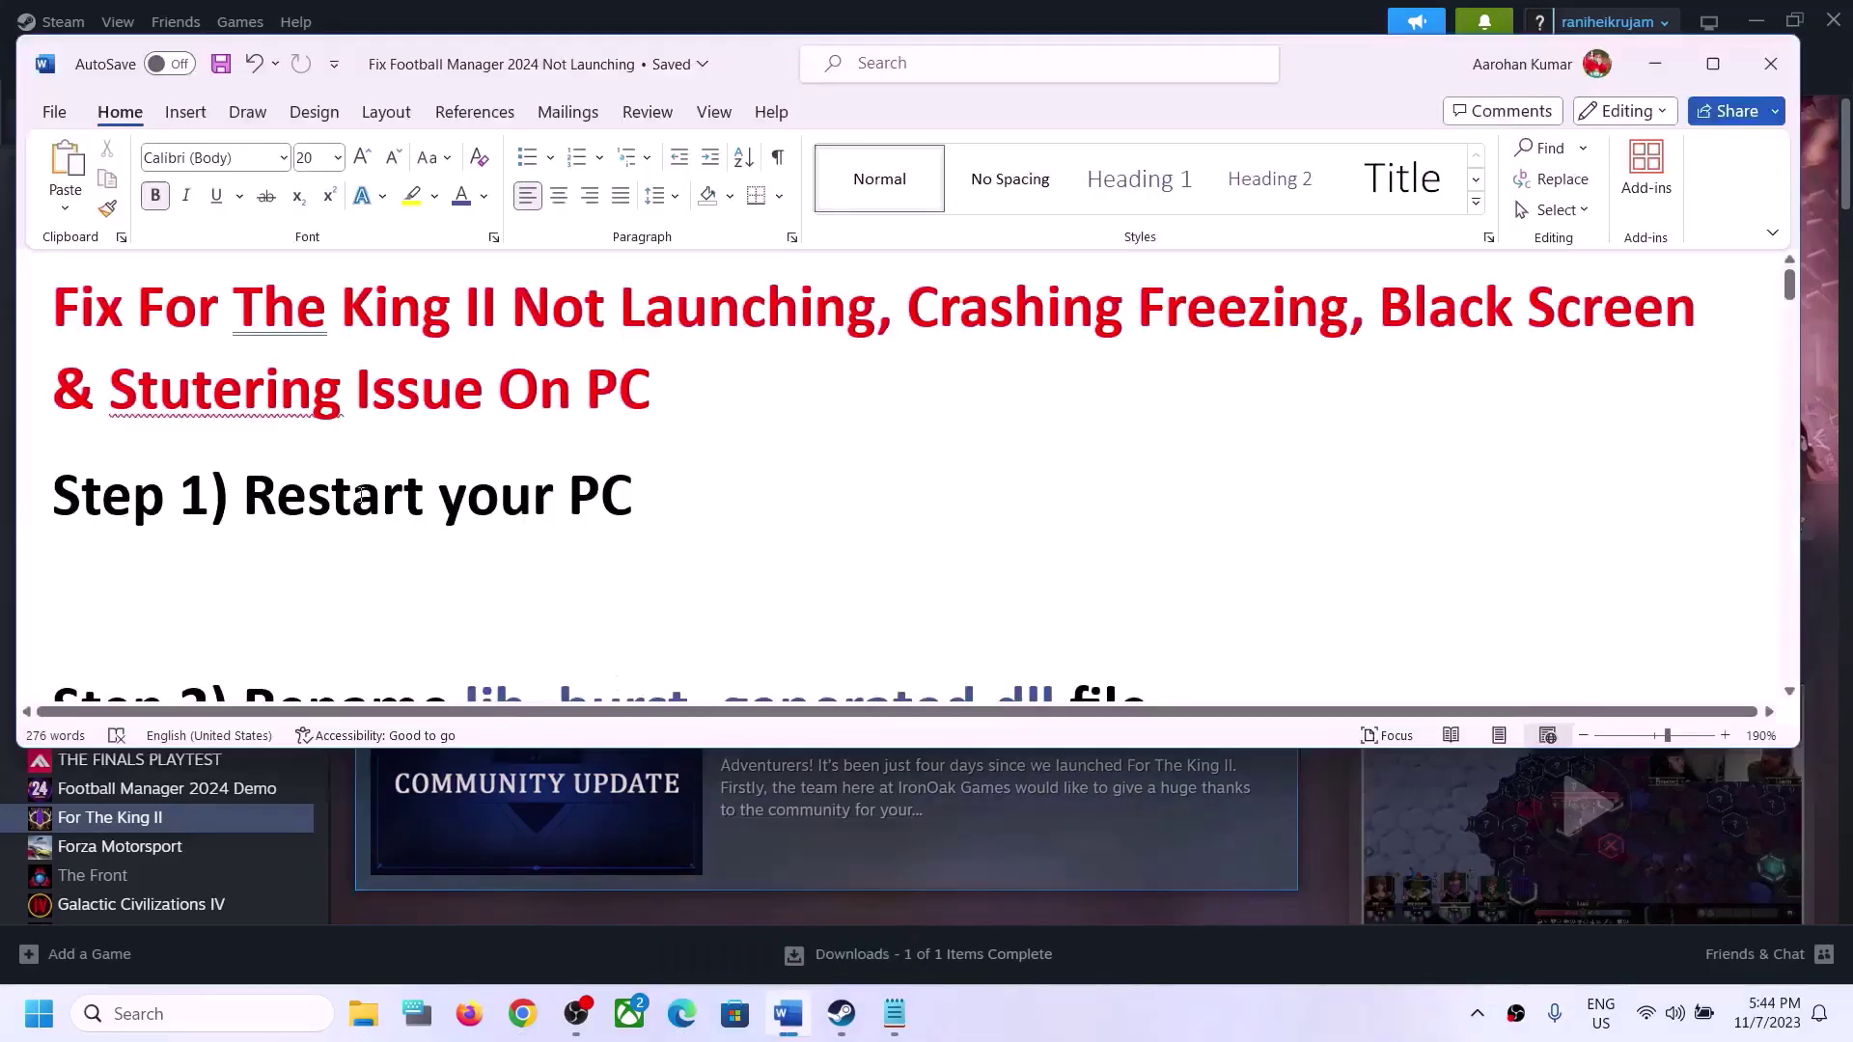
Highlight Step 1 'Restart your PC' and show Restart in the Start menu's power options
drag(243, 495, 637, 497)
click(1655, 63)
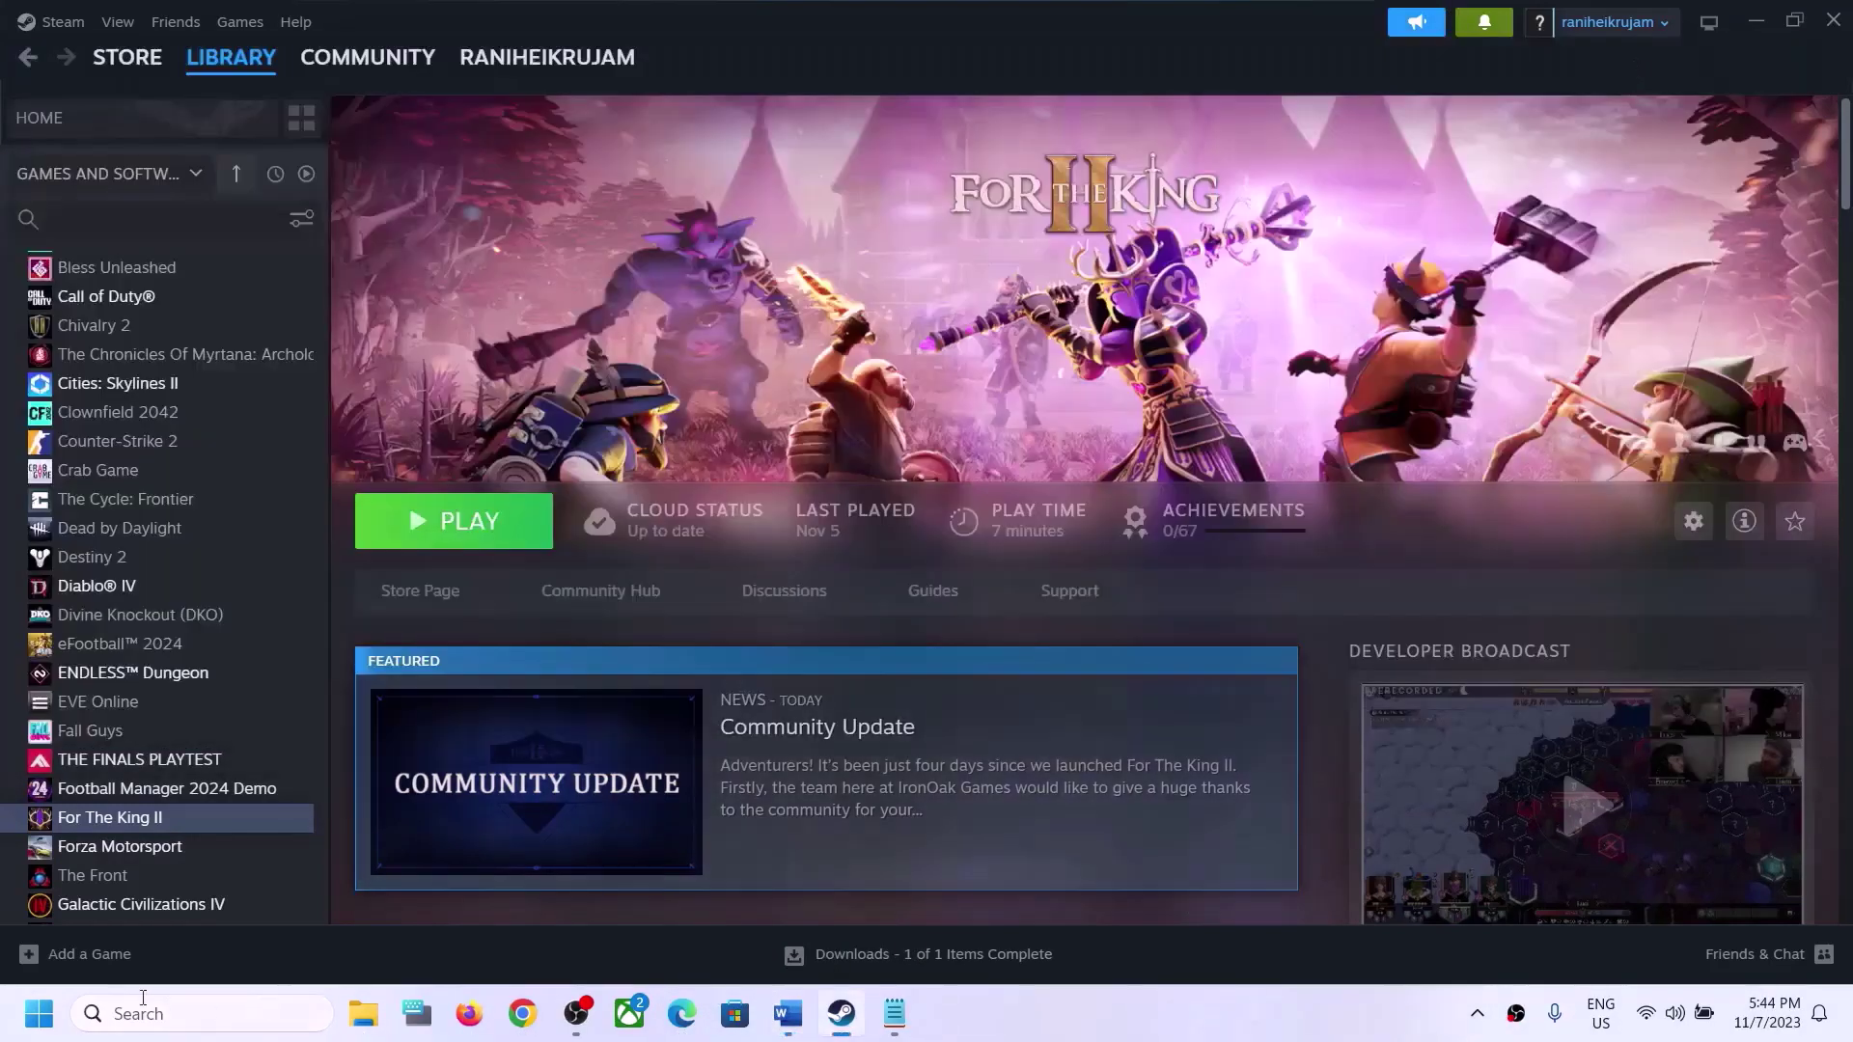
click(39, 1014)
click(702, 930)
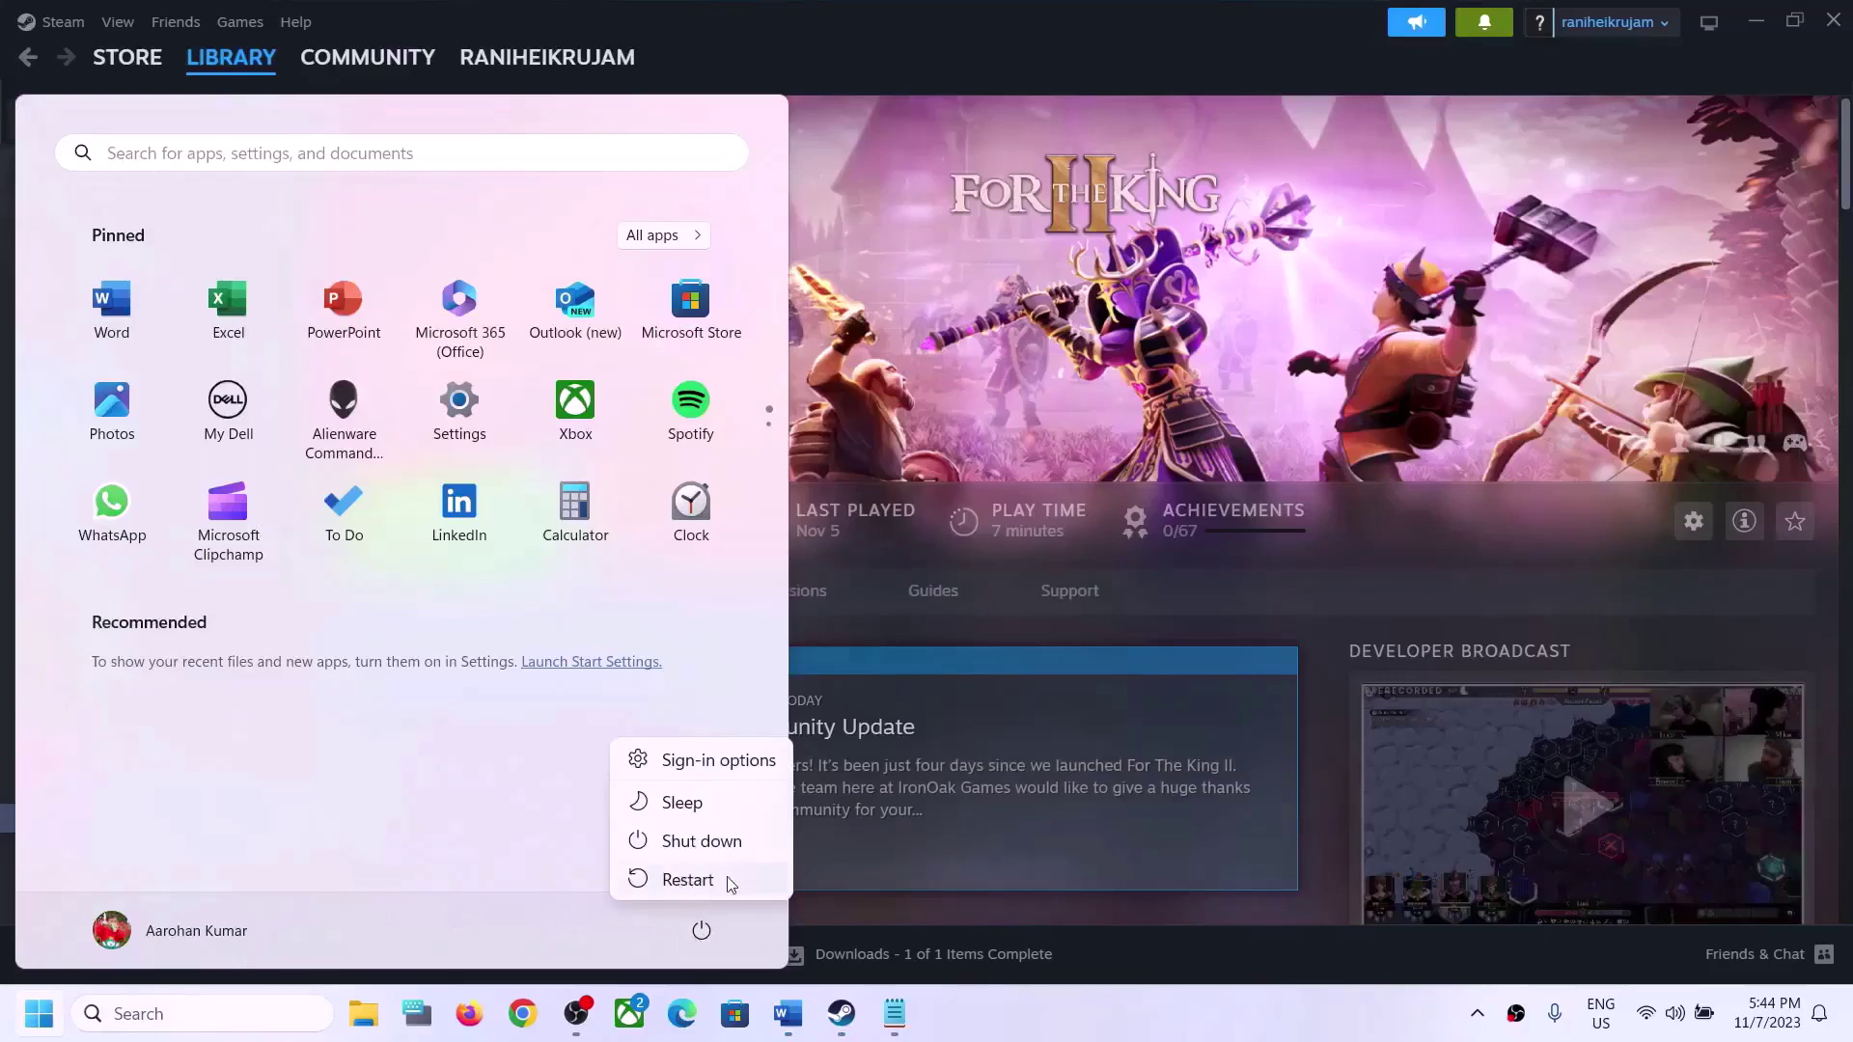
click(1189, 402)
click(1188, 402)
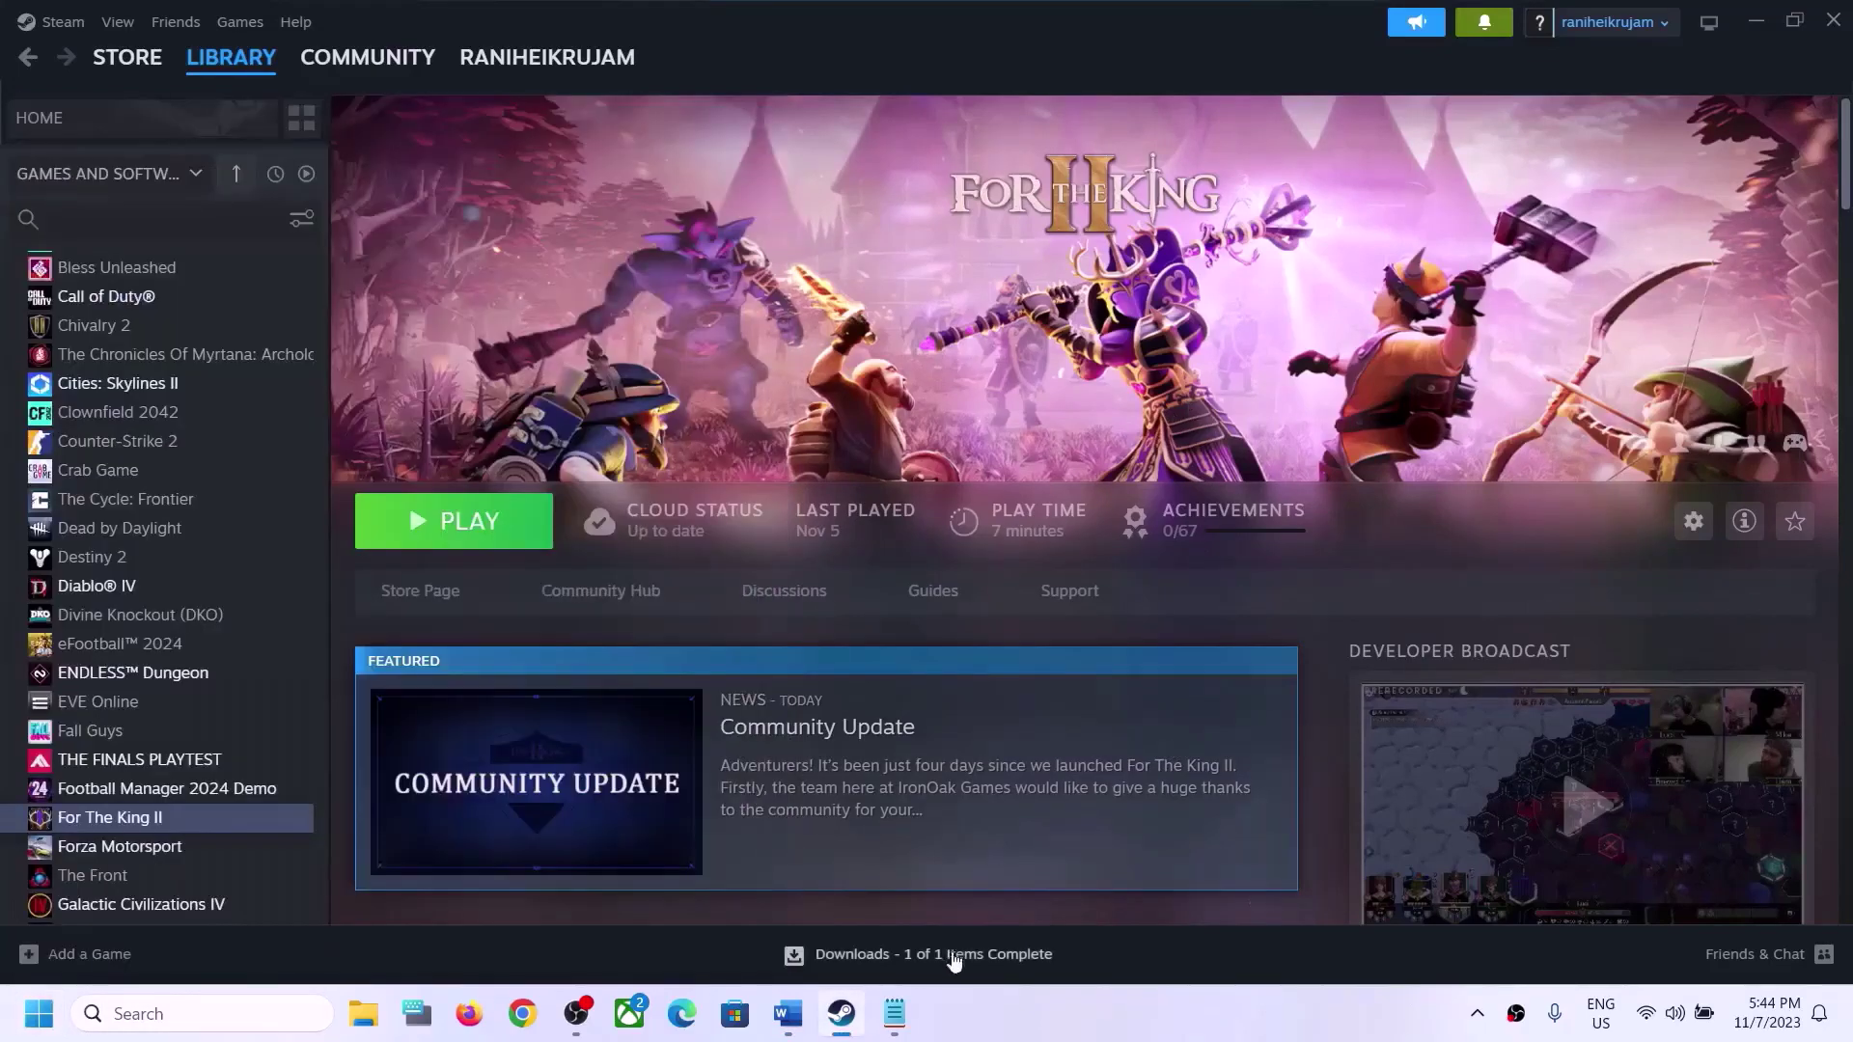
Highlight Step 2 about renaming lib_burst_generated.dll, then minimize the guide
click(788, 1014)
scroll(533, 558, down, 2)
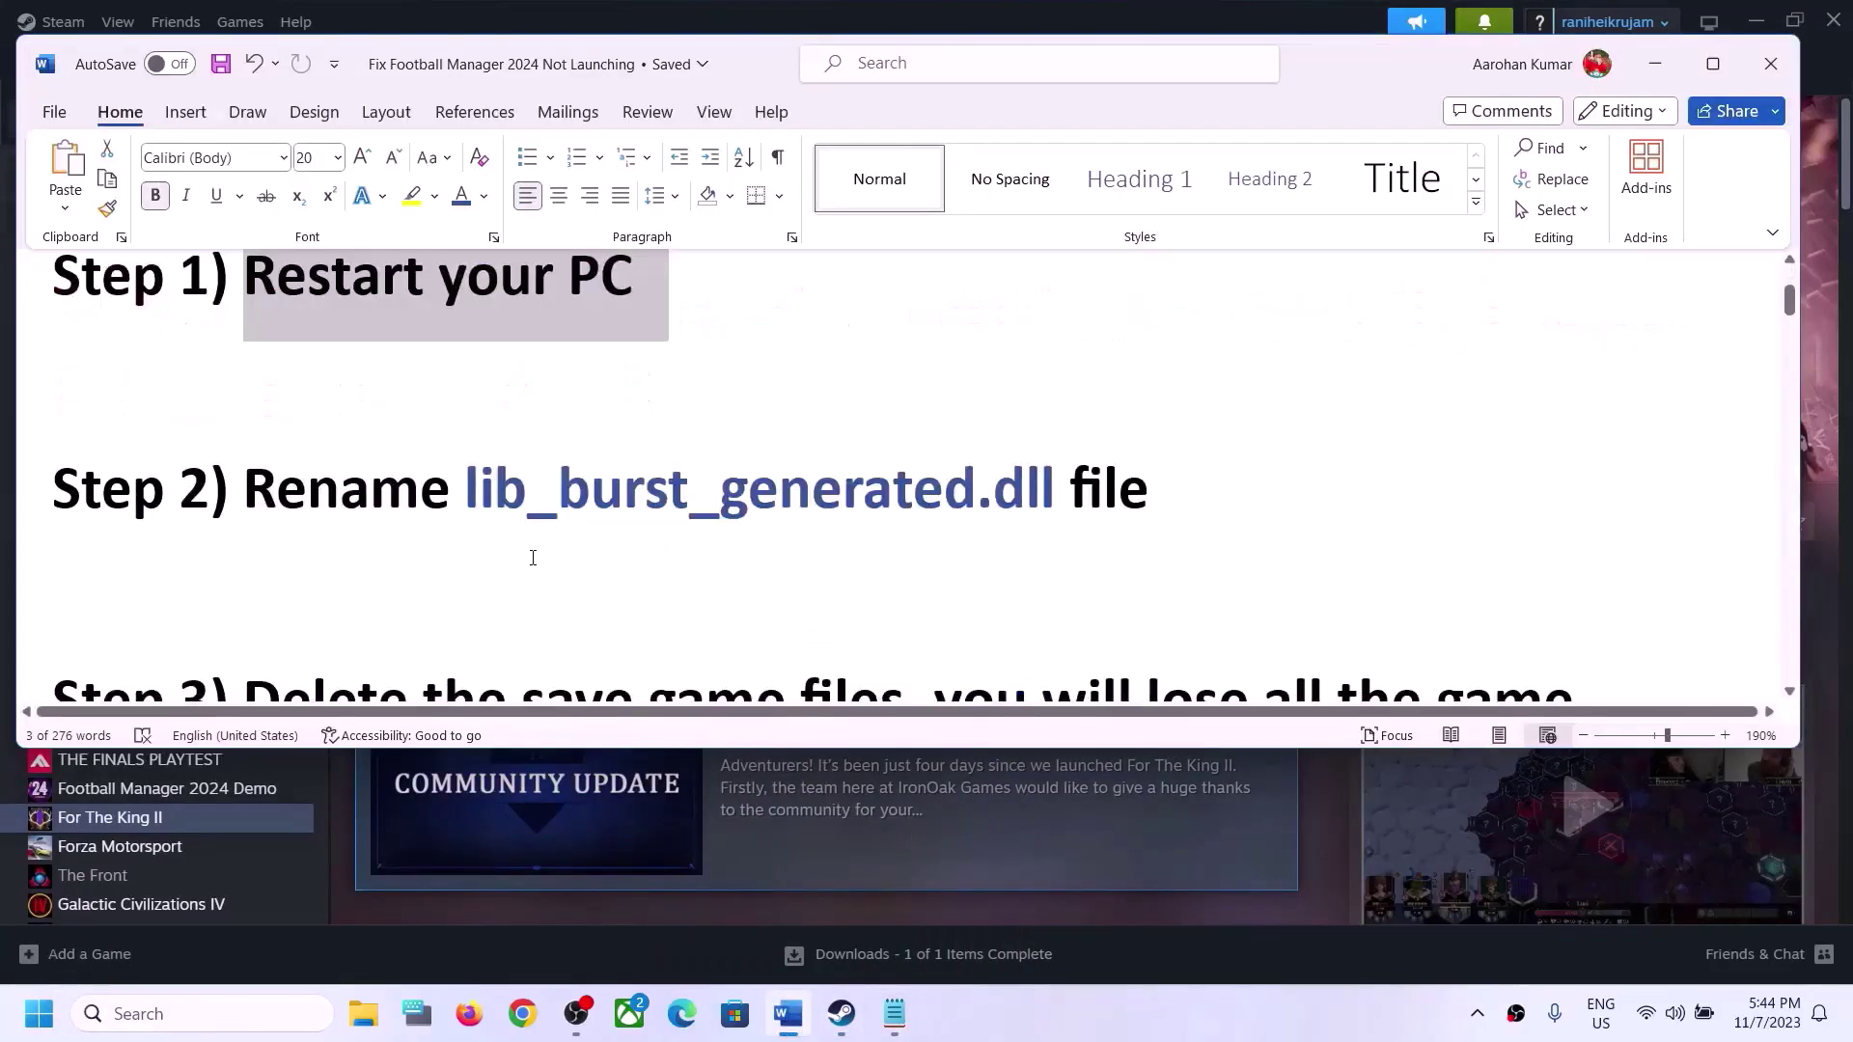
drag(287, 498, 1148, 497)
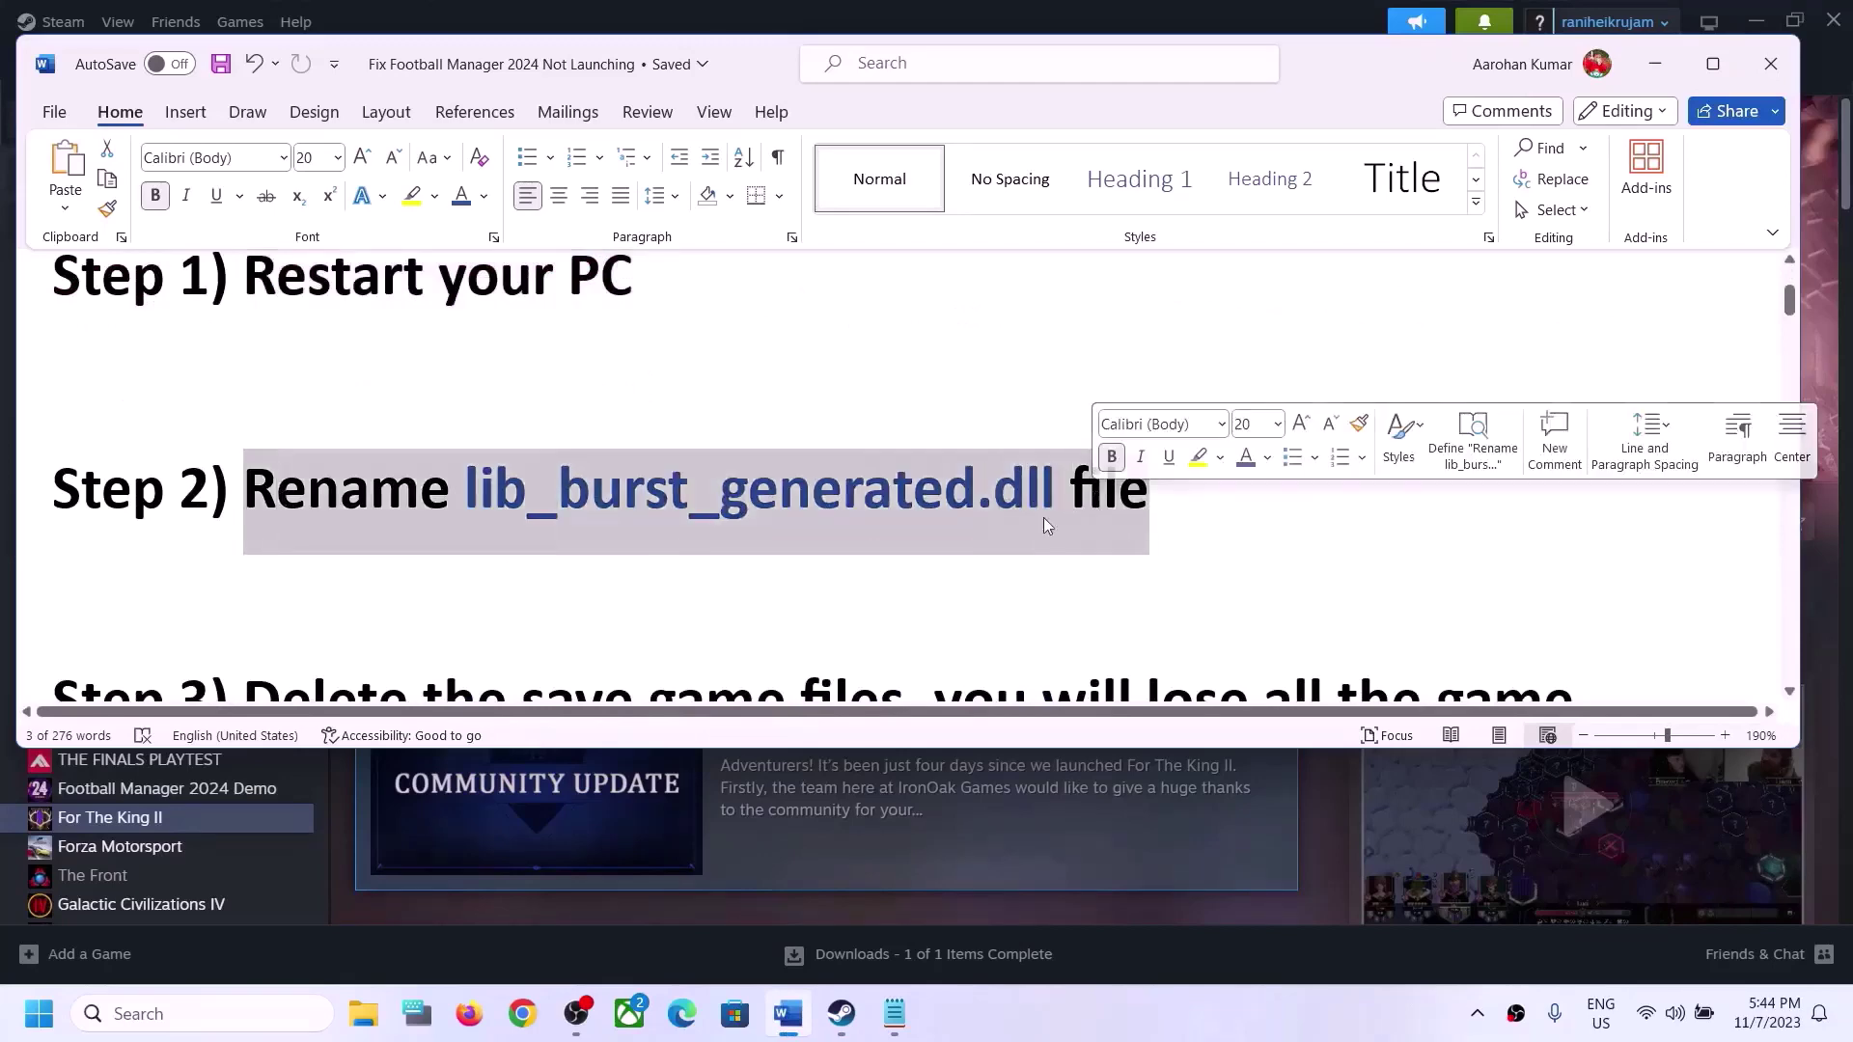
click(1655, 64)
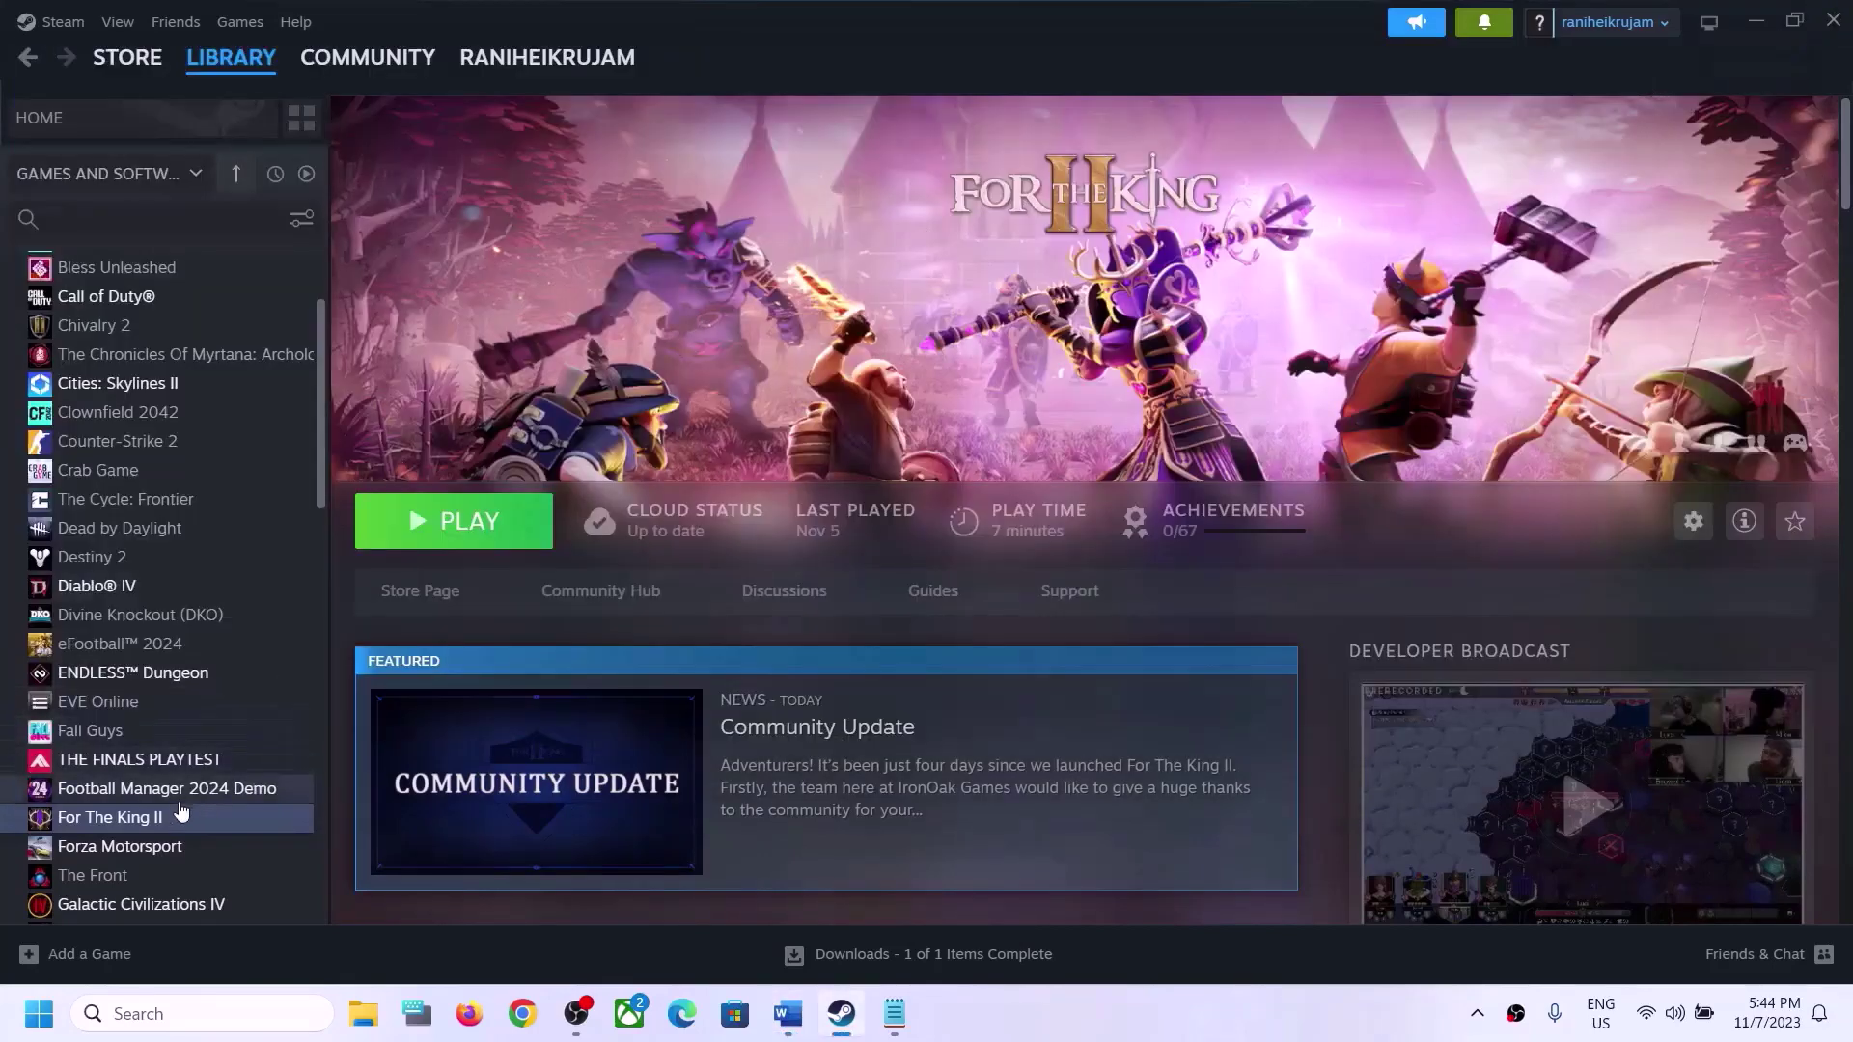
Open For The King II's installed files from Steam via Manage > Browse local files
right_click(118, 828)
mouse_move(232, 755)
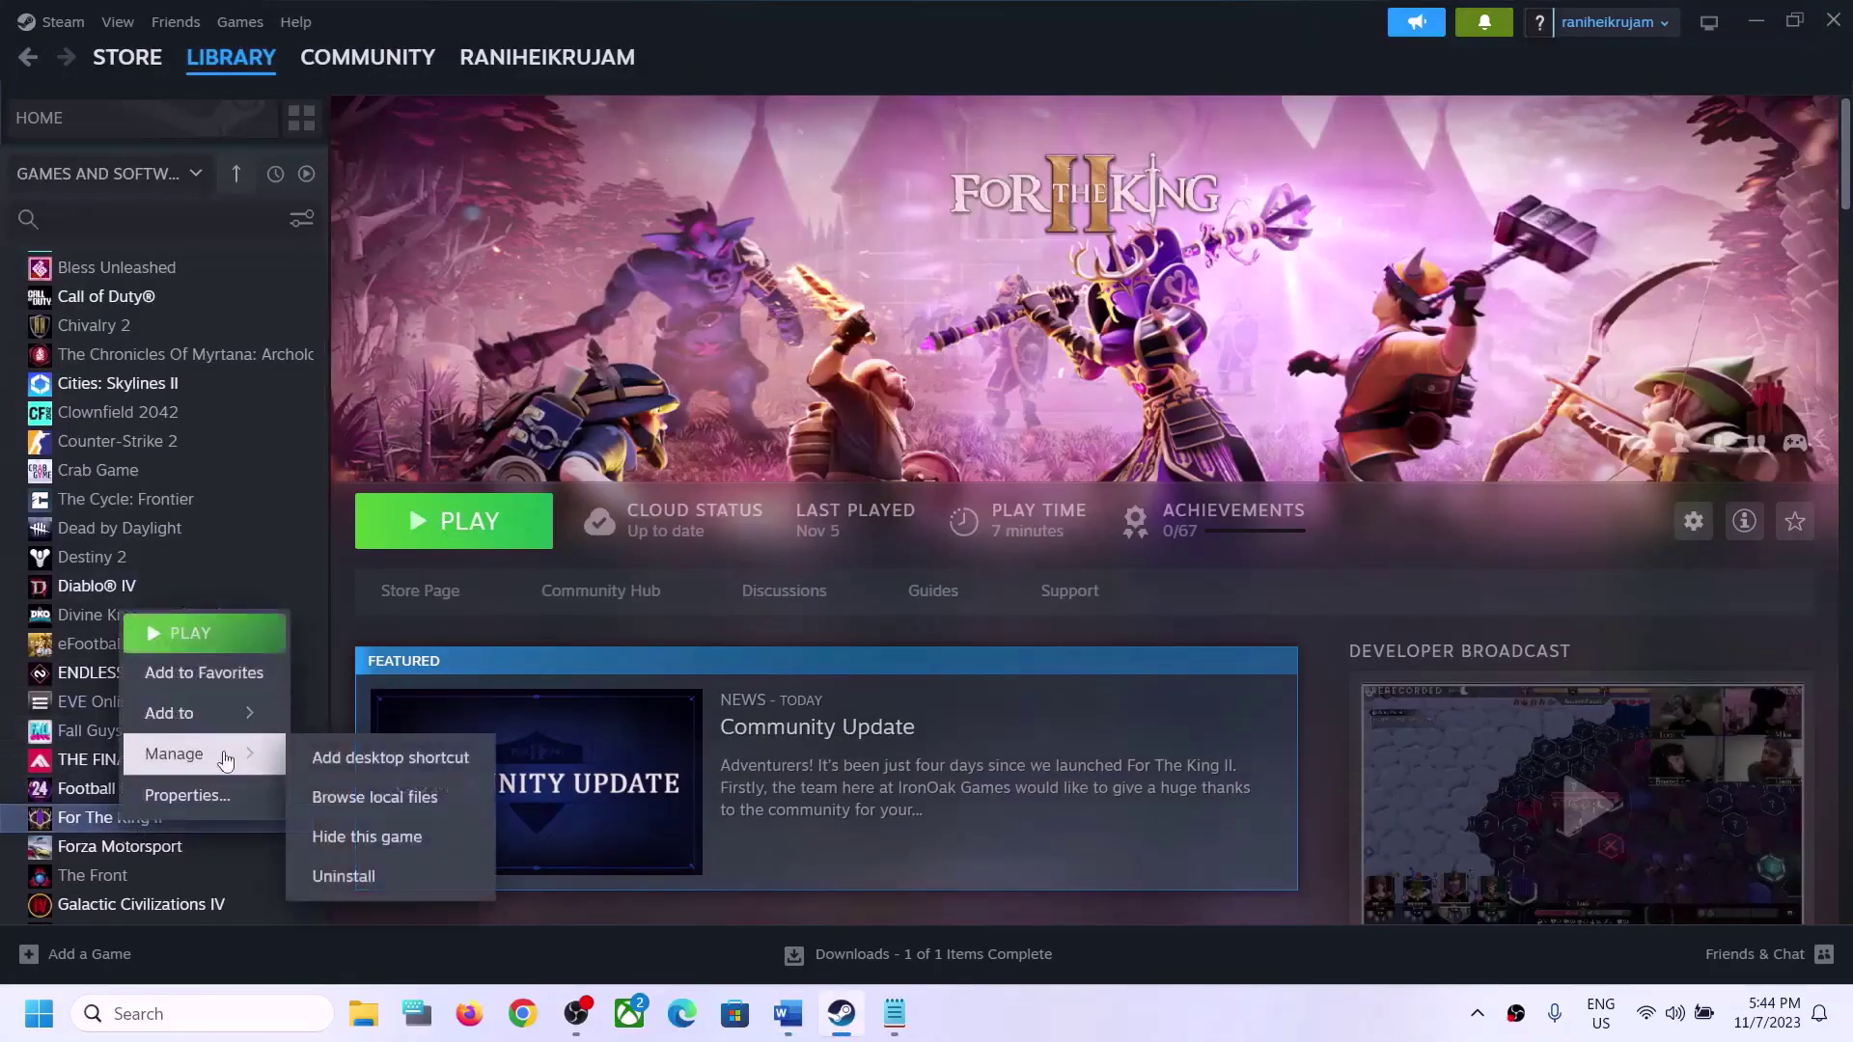
click(402, 806)
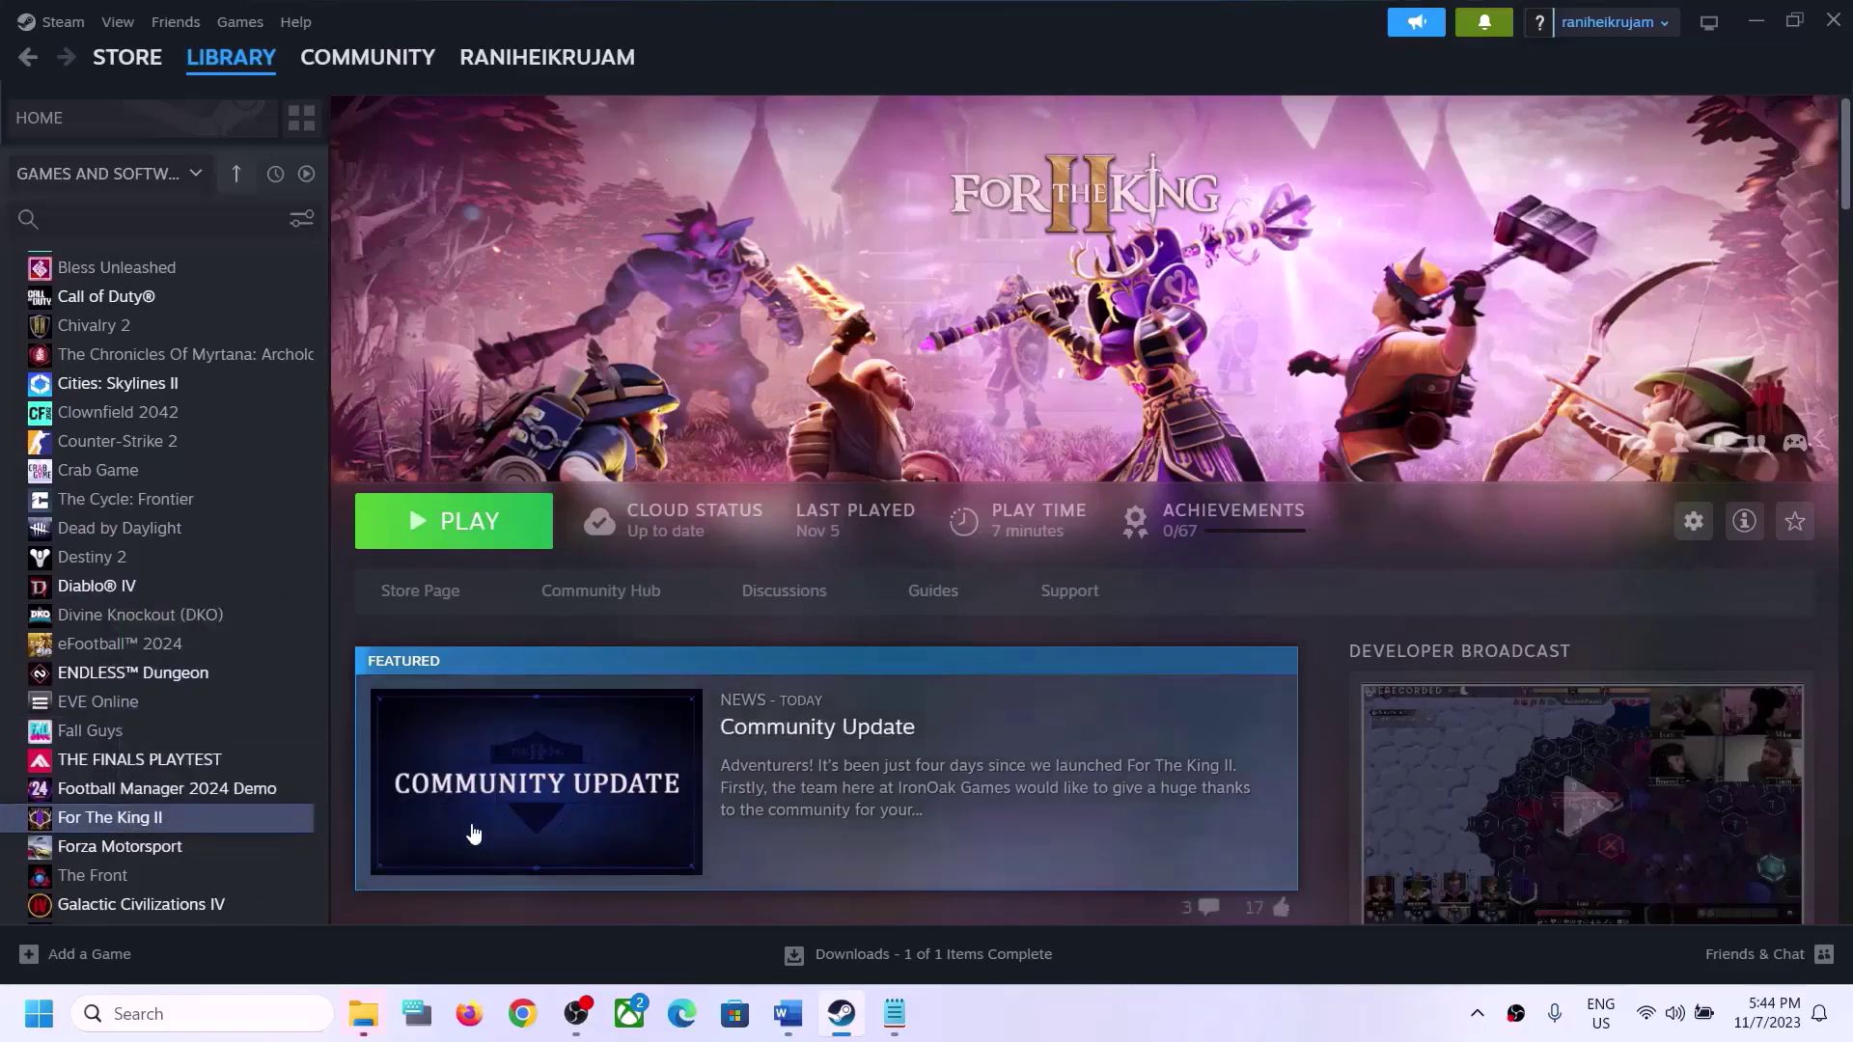
click(380, 1021)
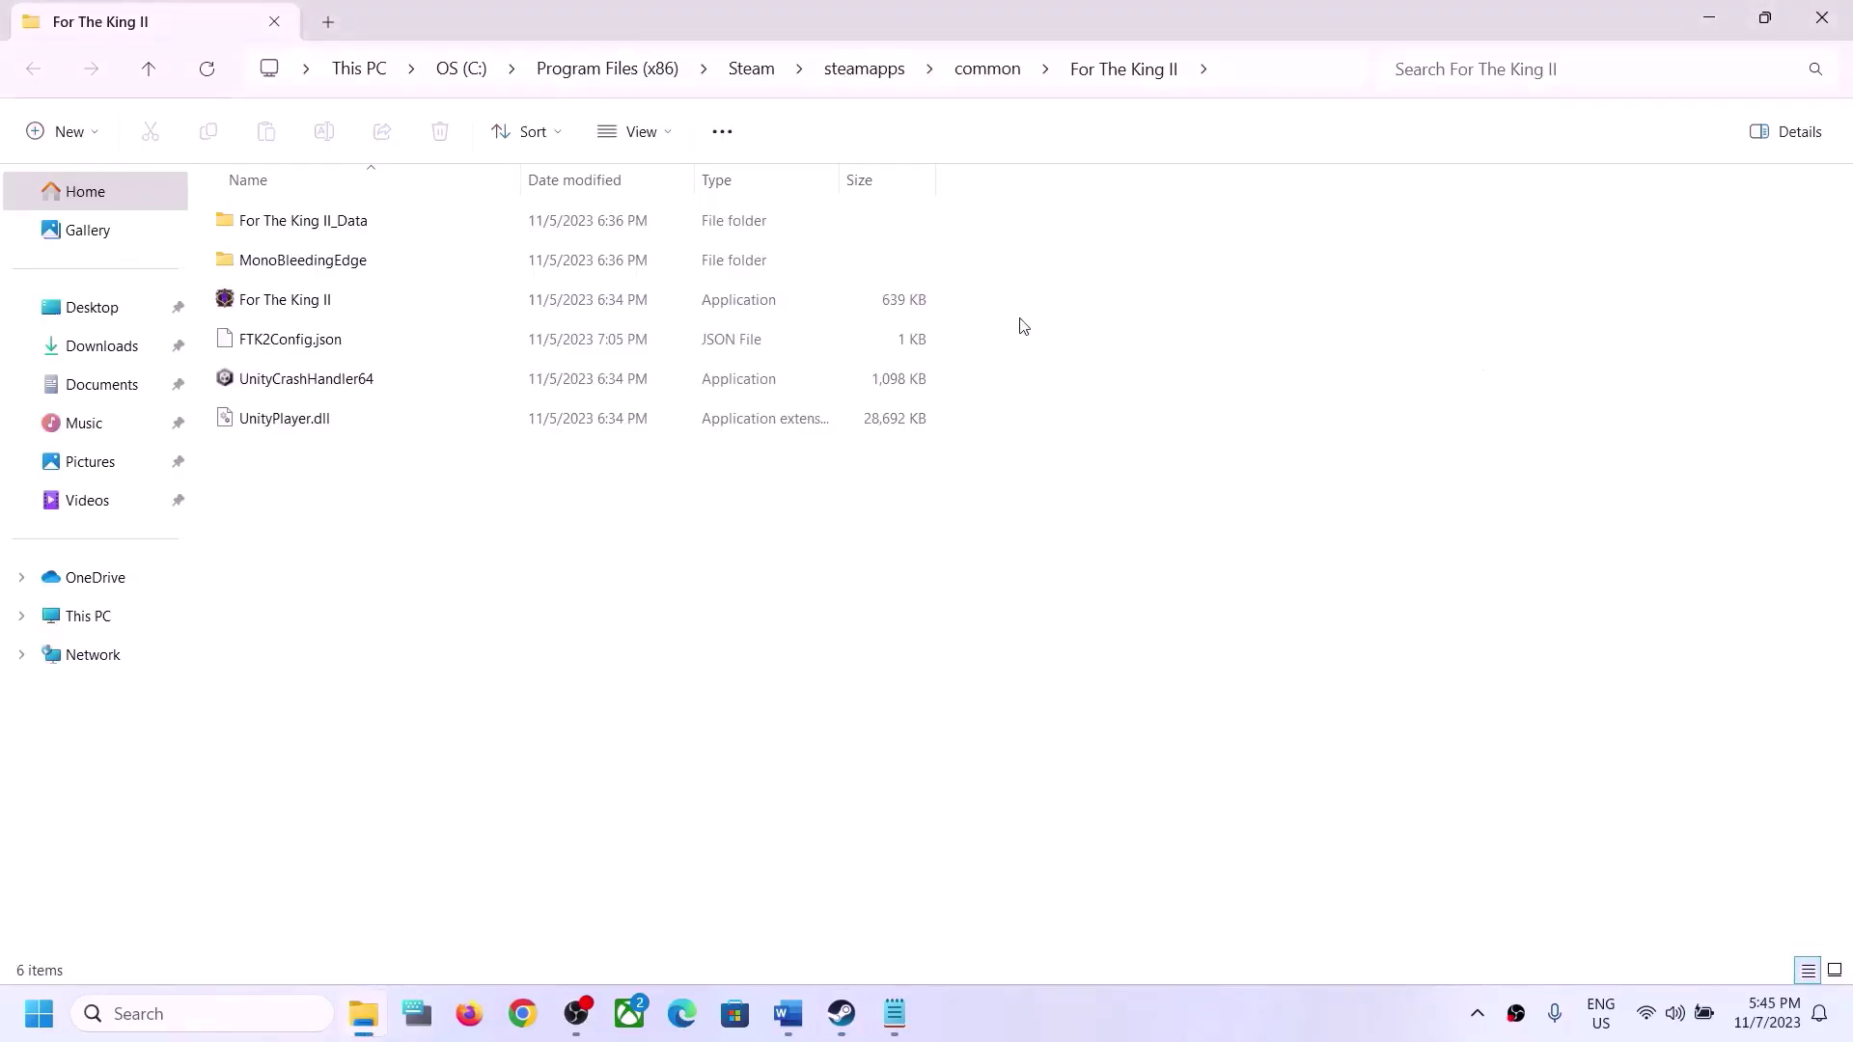
Go into For The King II_Data > Plugins > x86_64 and select lib_burst_generated.dll
click(274, 225)
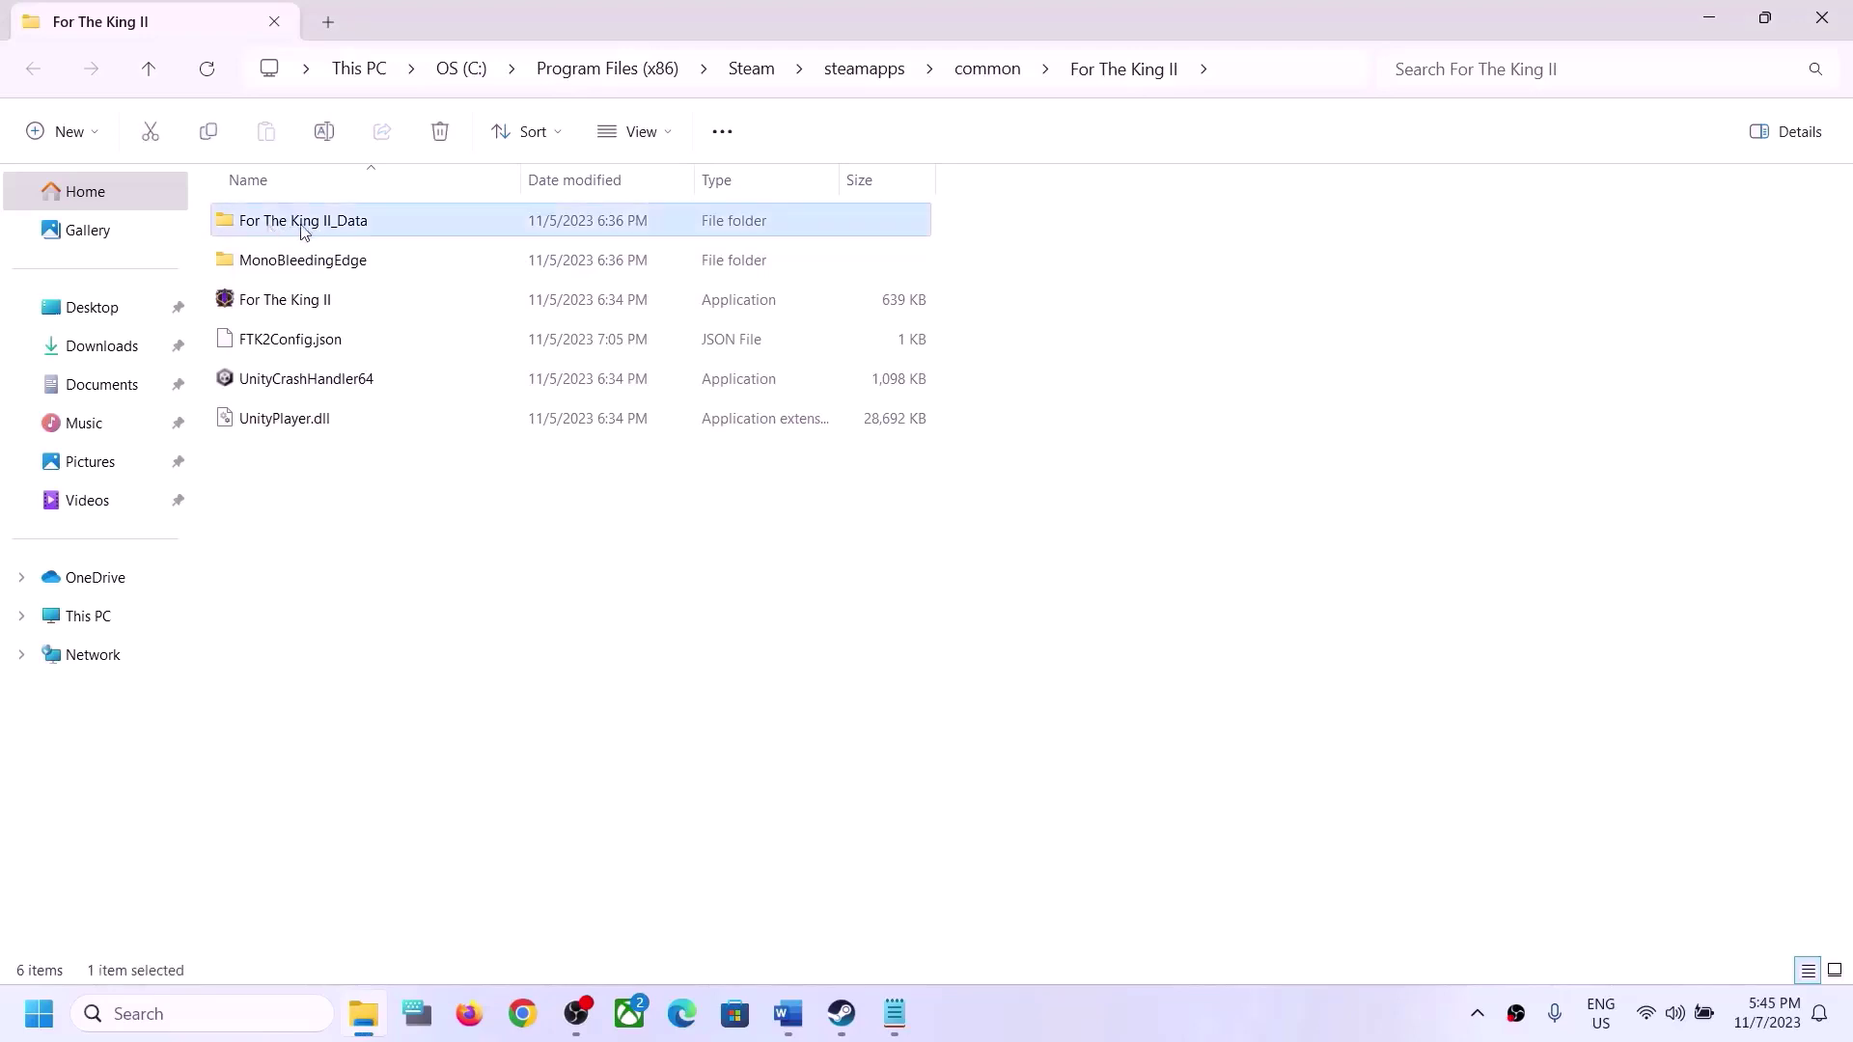
double_click(364, 226)
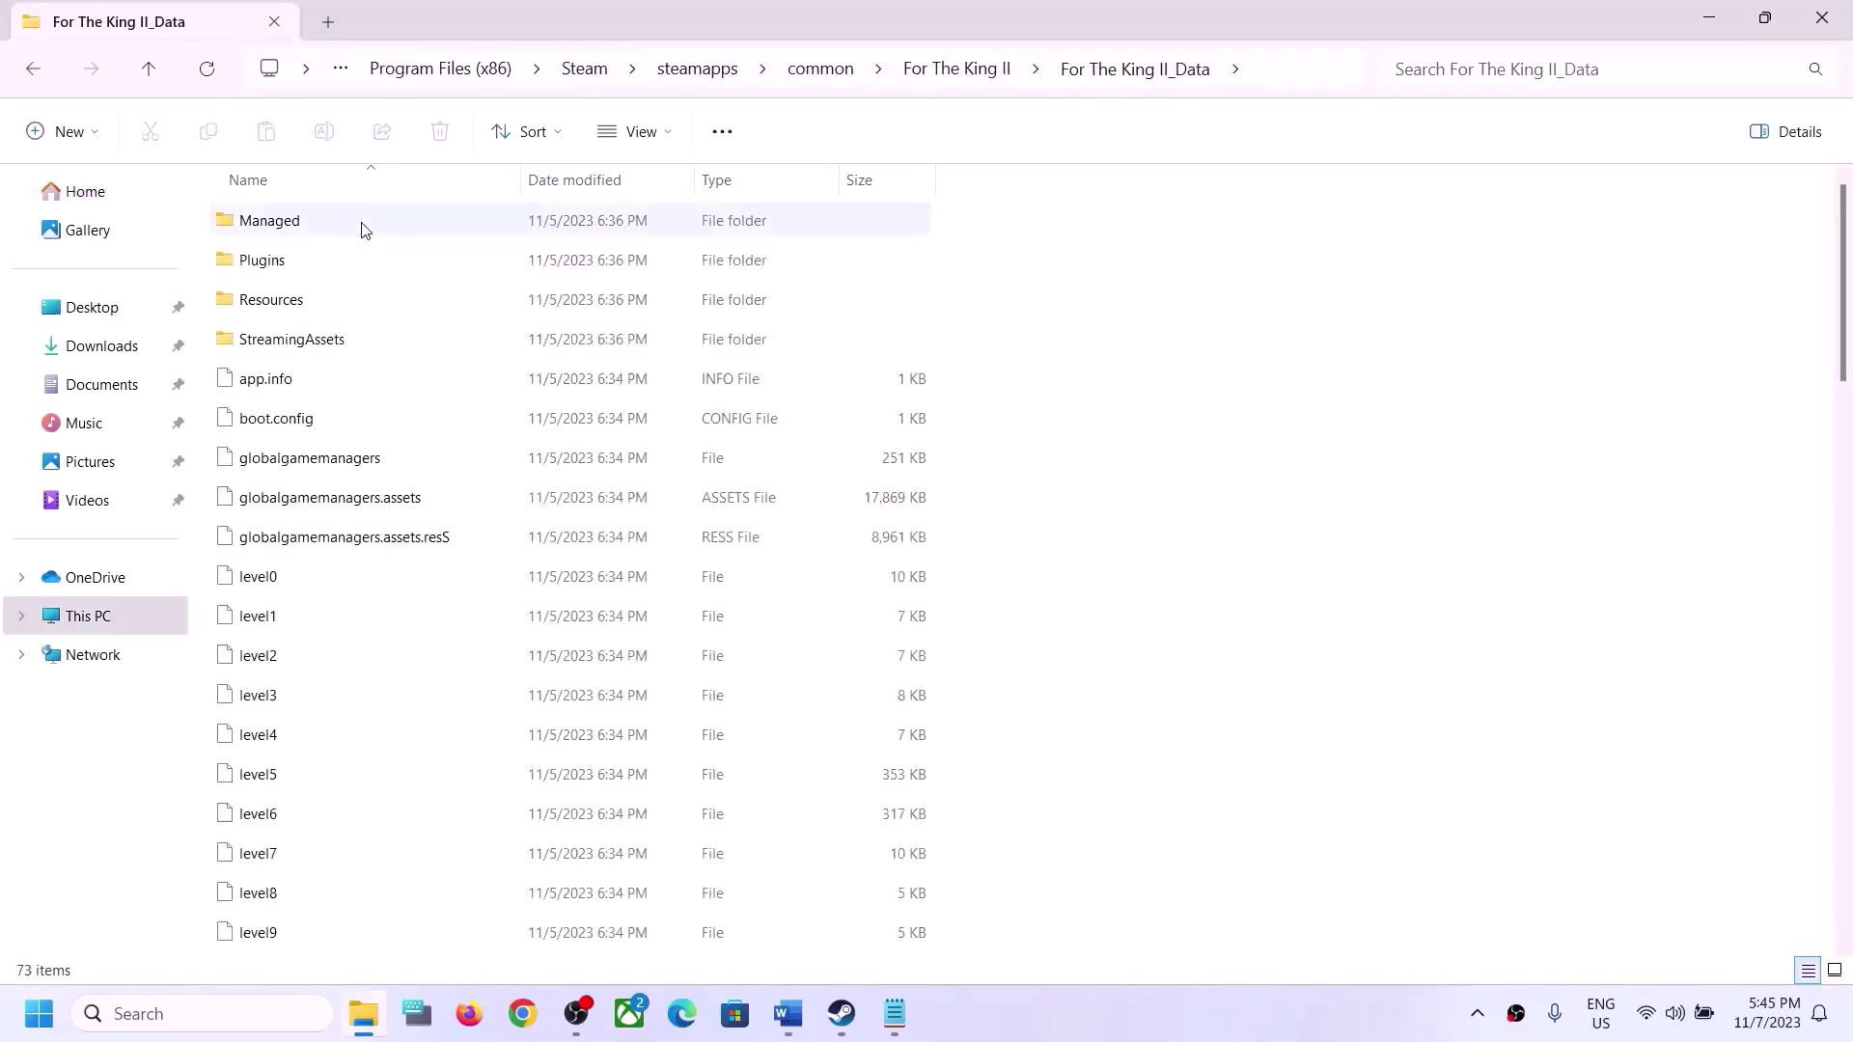
double_click(305, 267)
click(310, 227)
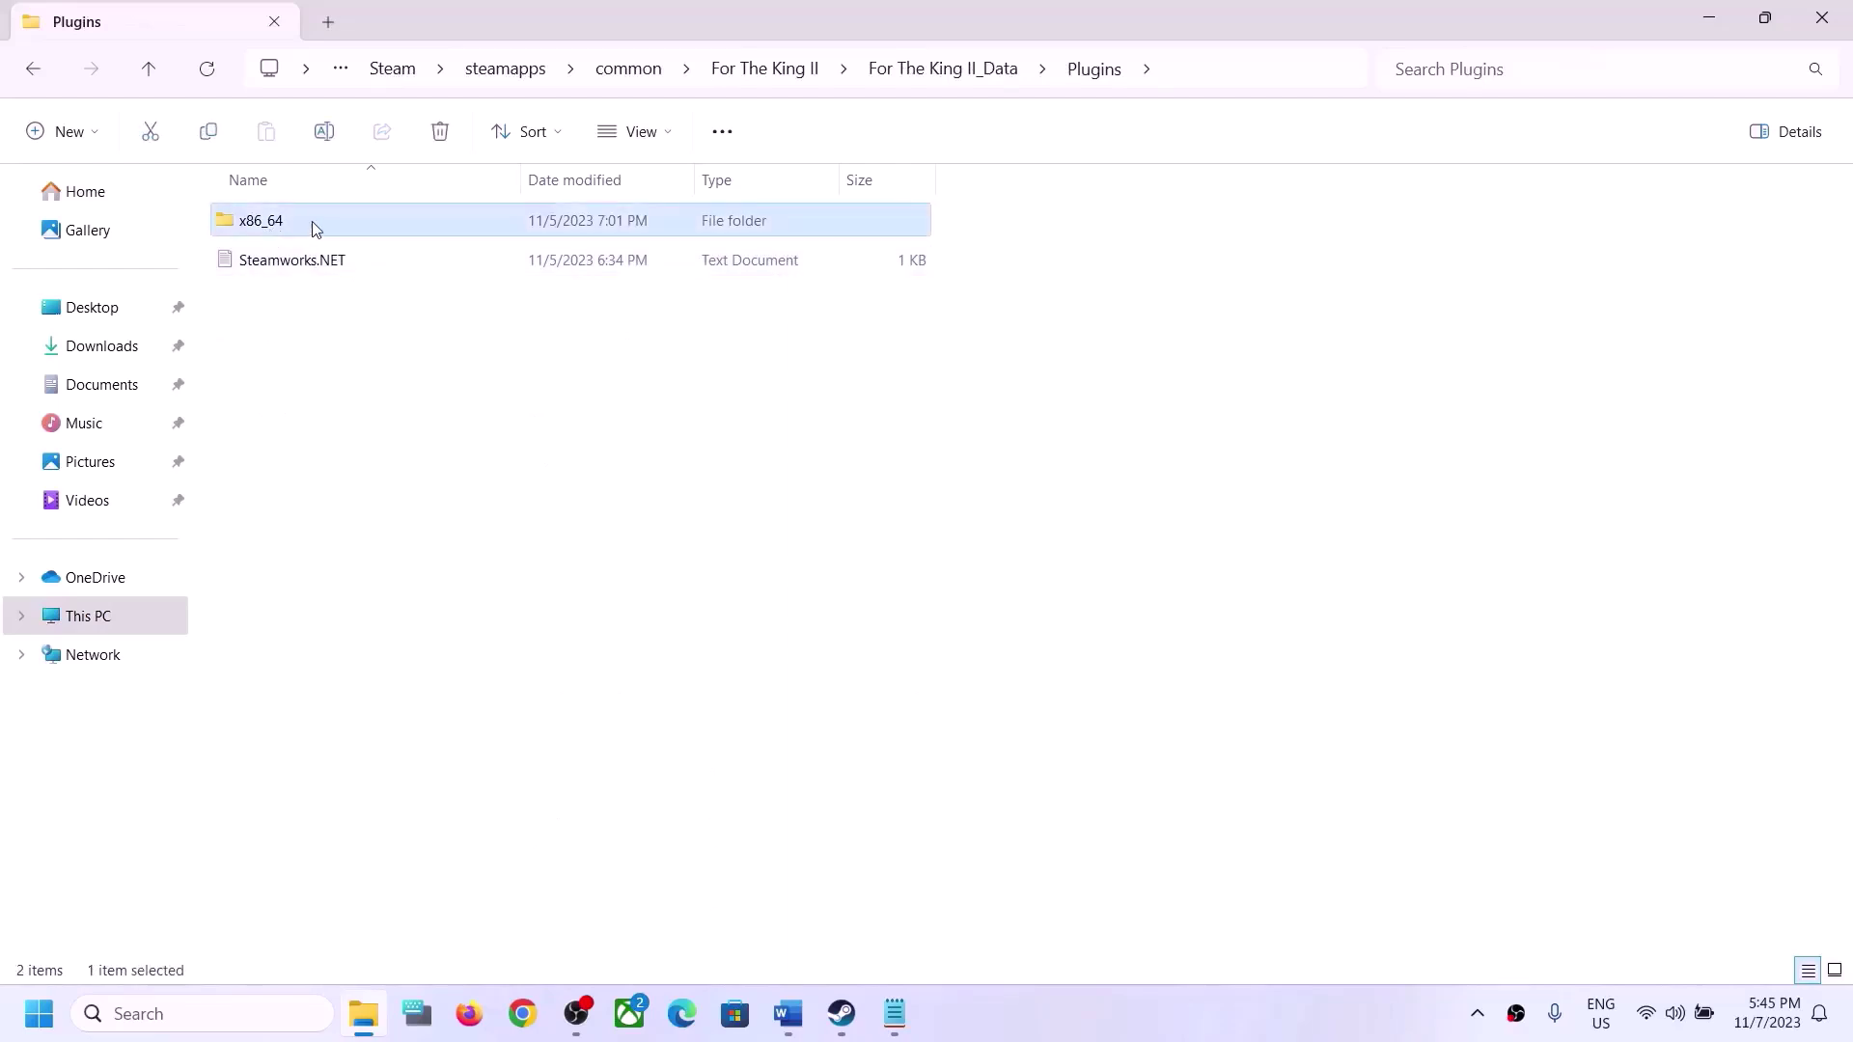
double_click(286, 232)
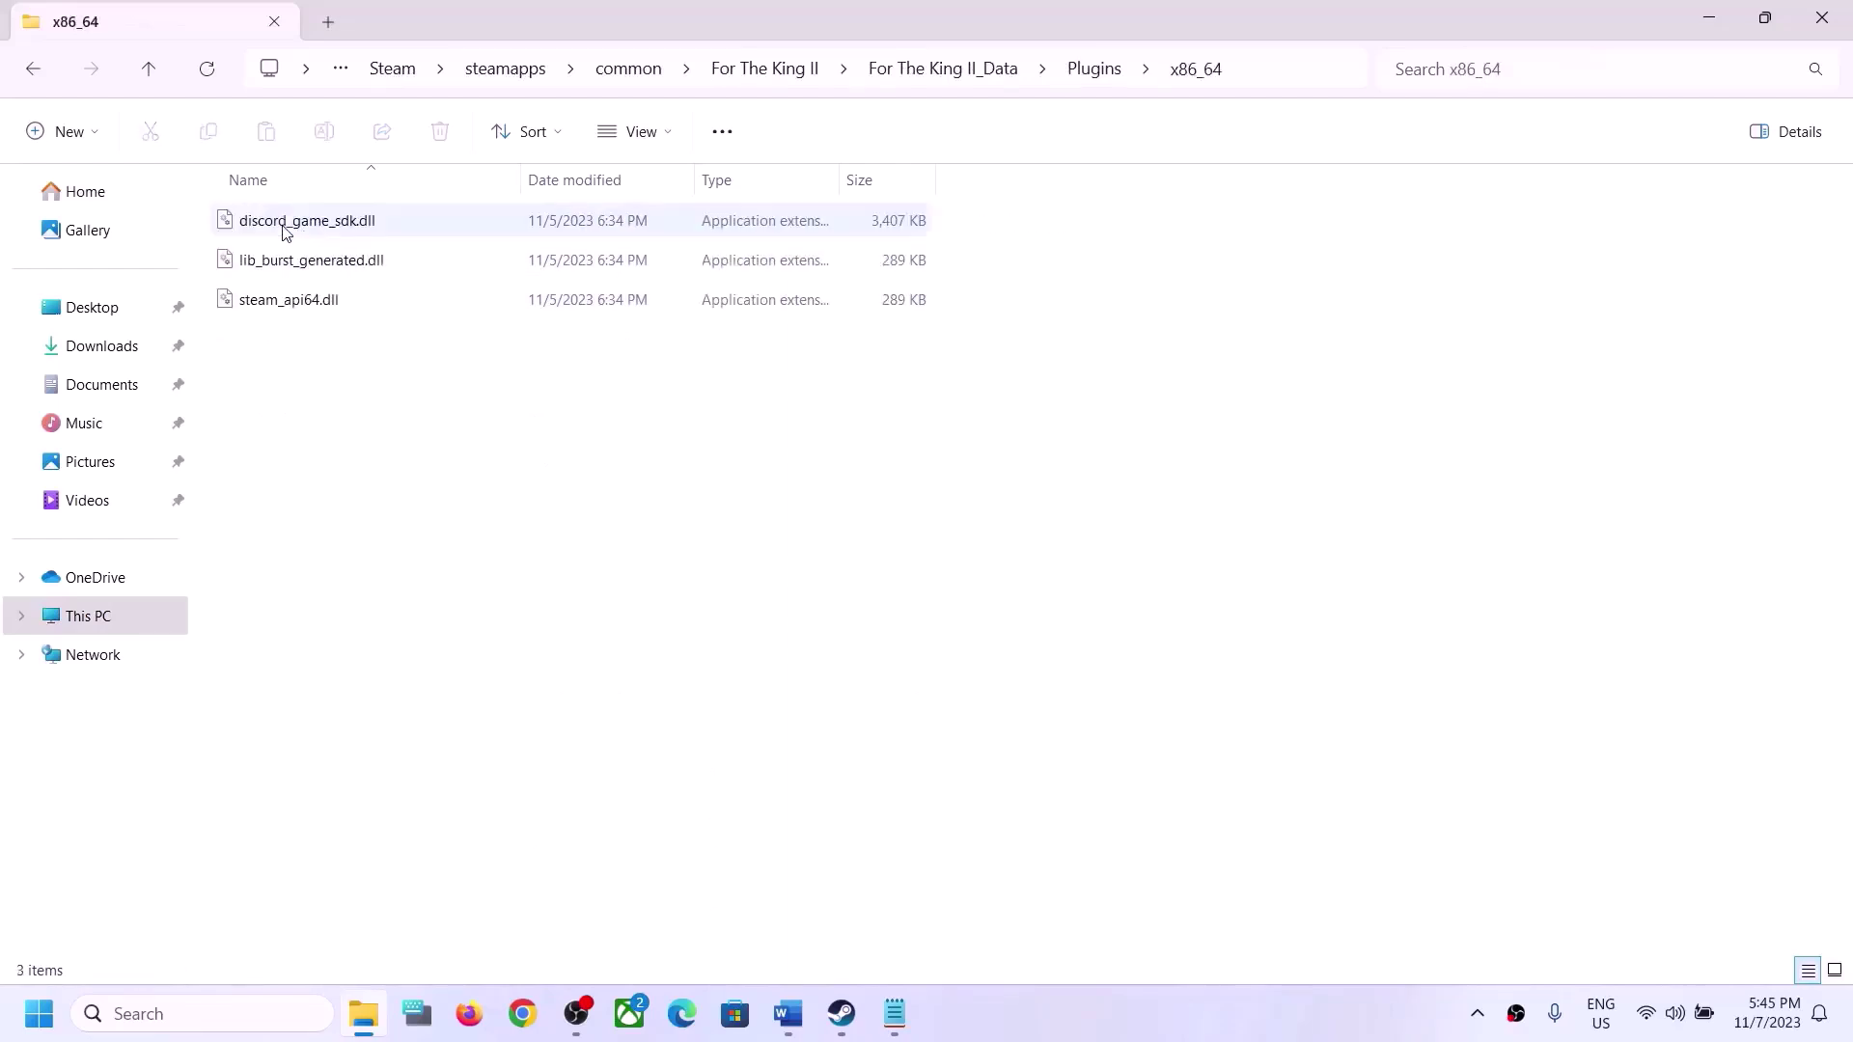
click(262, 274)
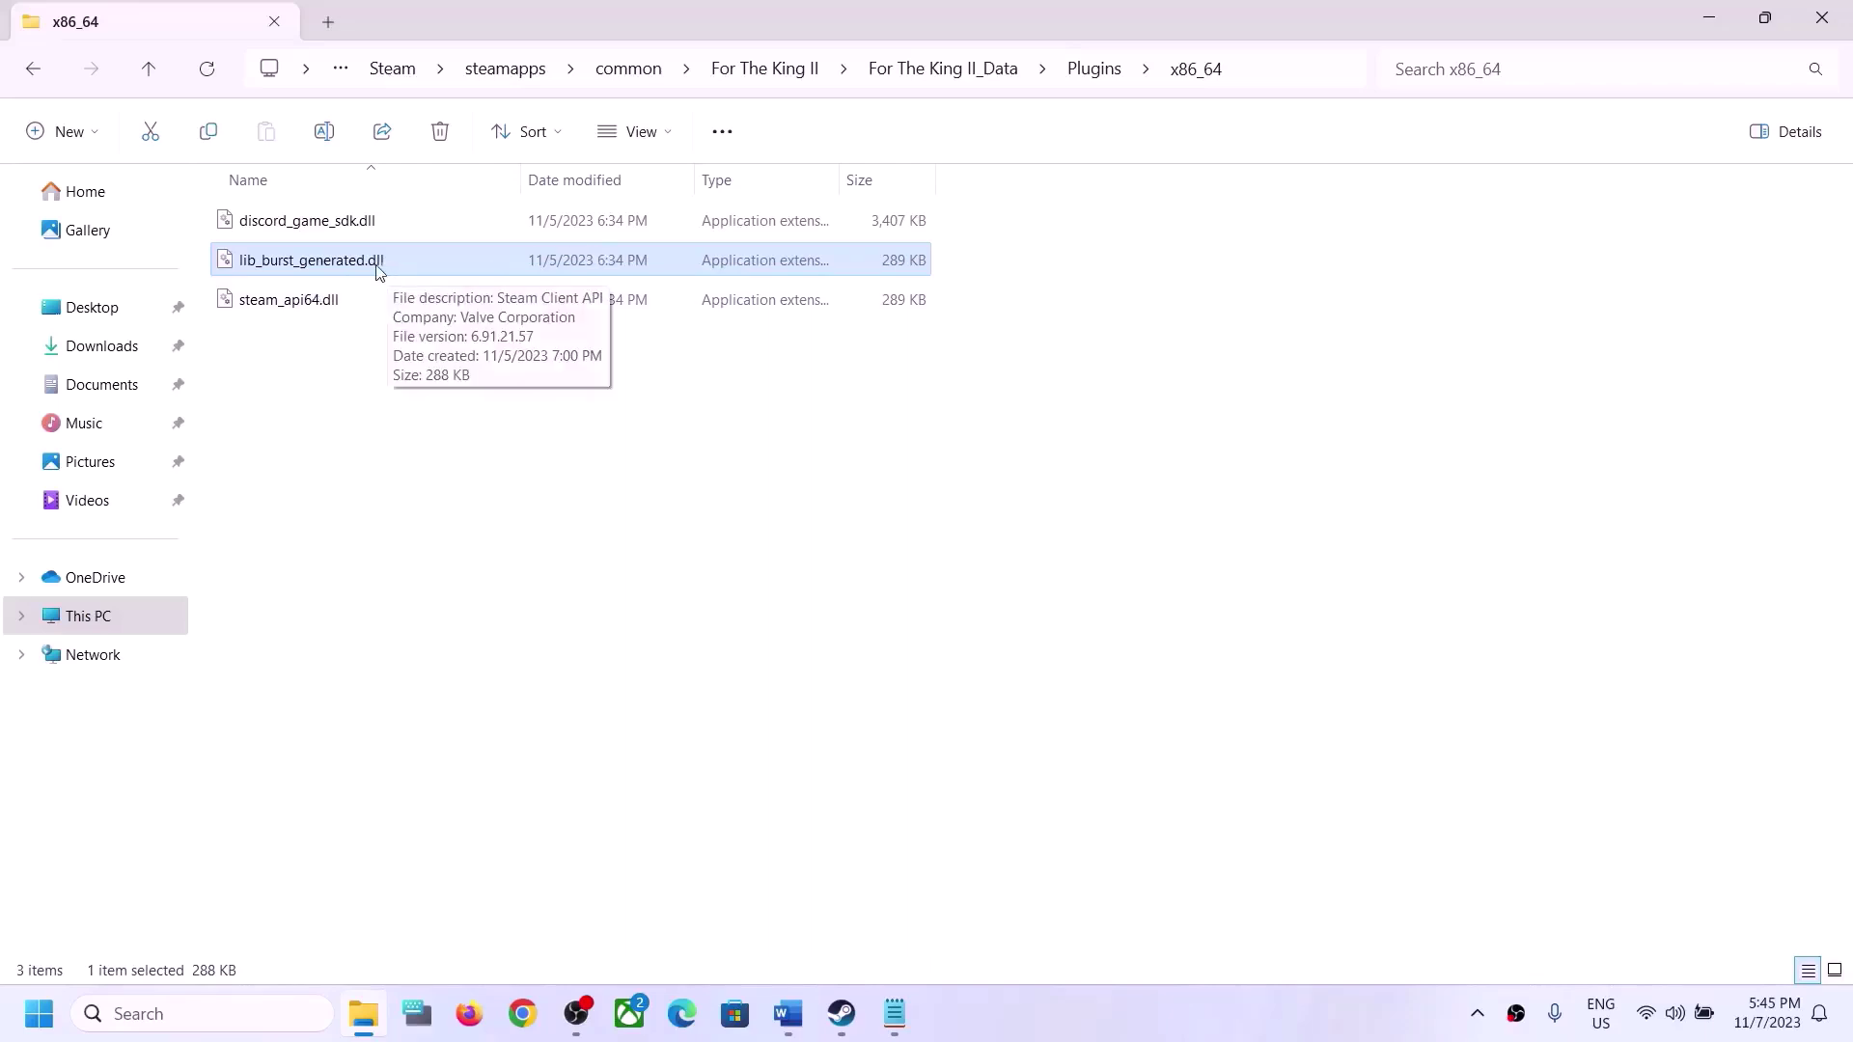
Rename lib_burst_generated.dll to lib_burst_generatedb.dll
right_click(319, 266)
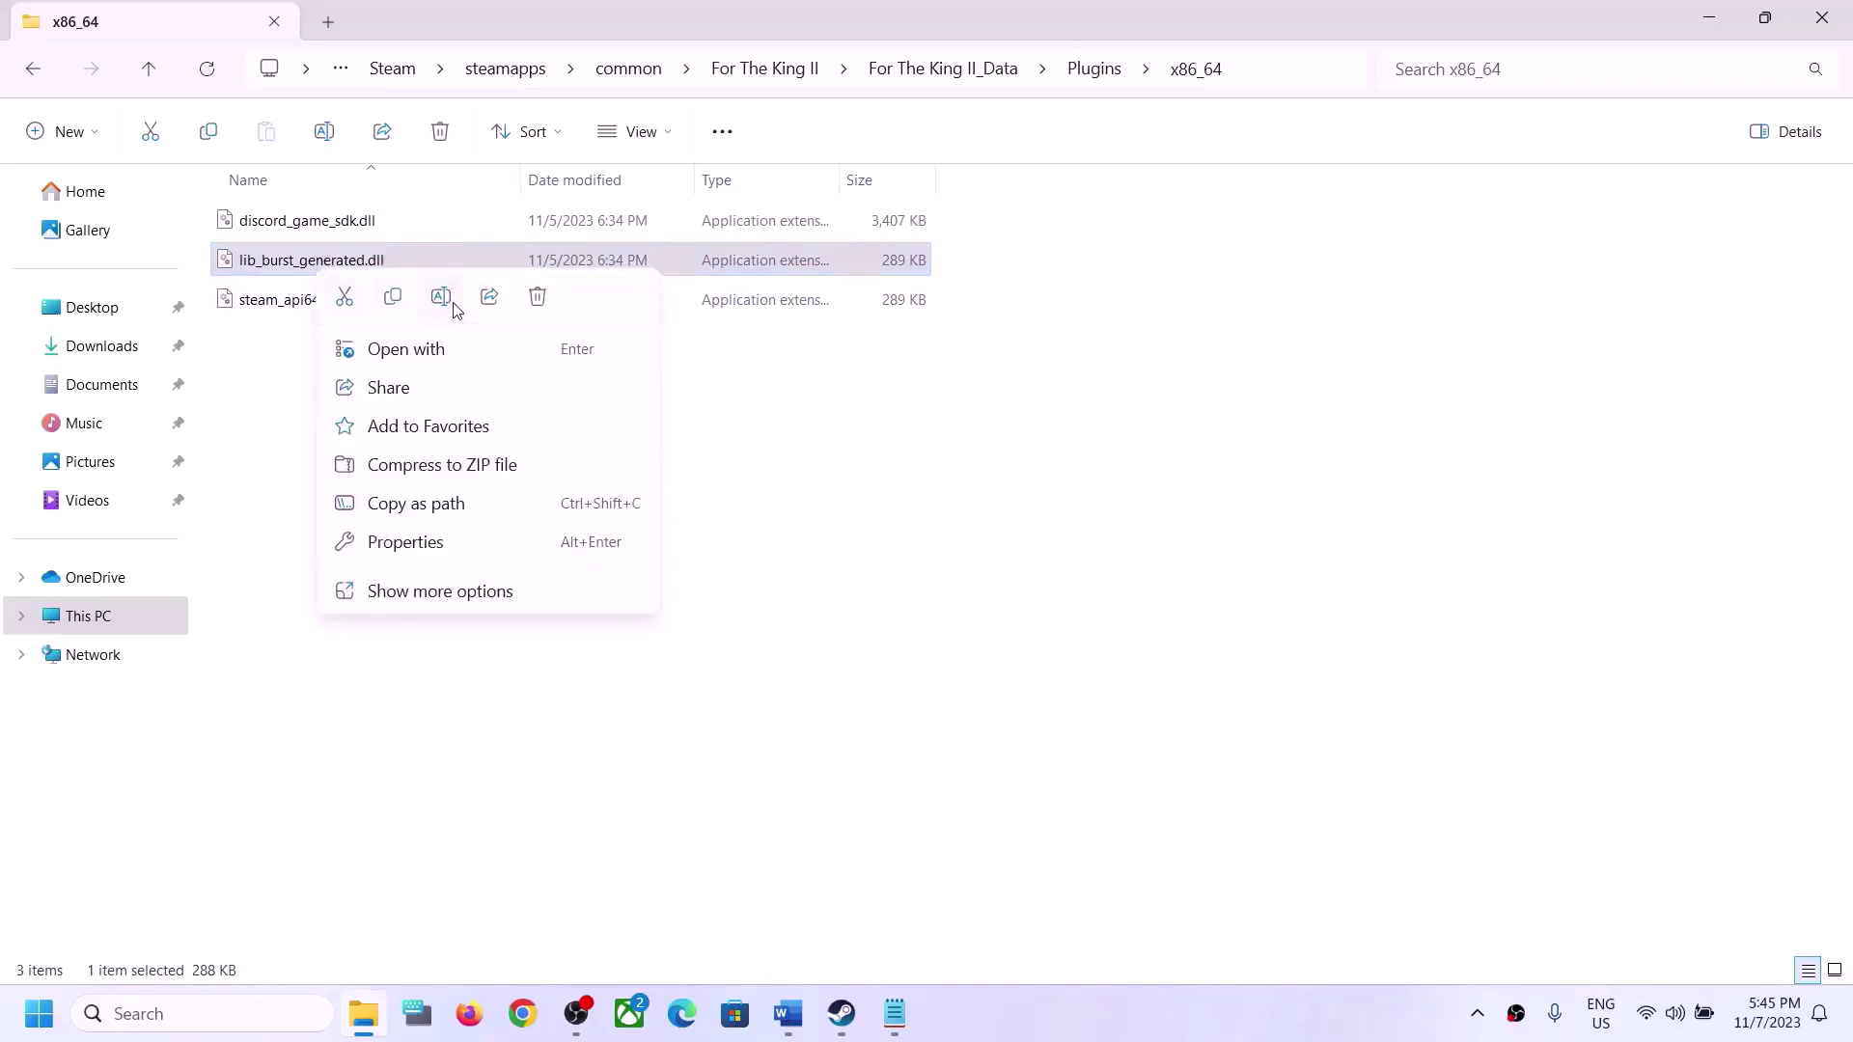
click(442, 298)
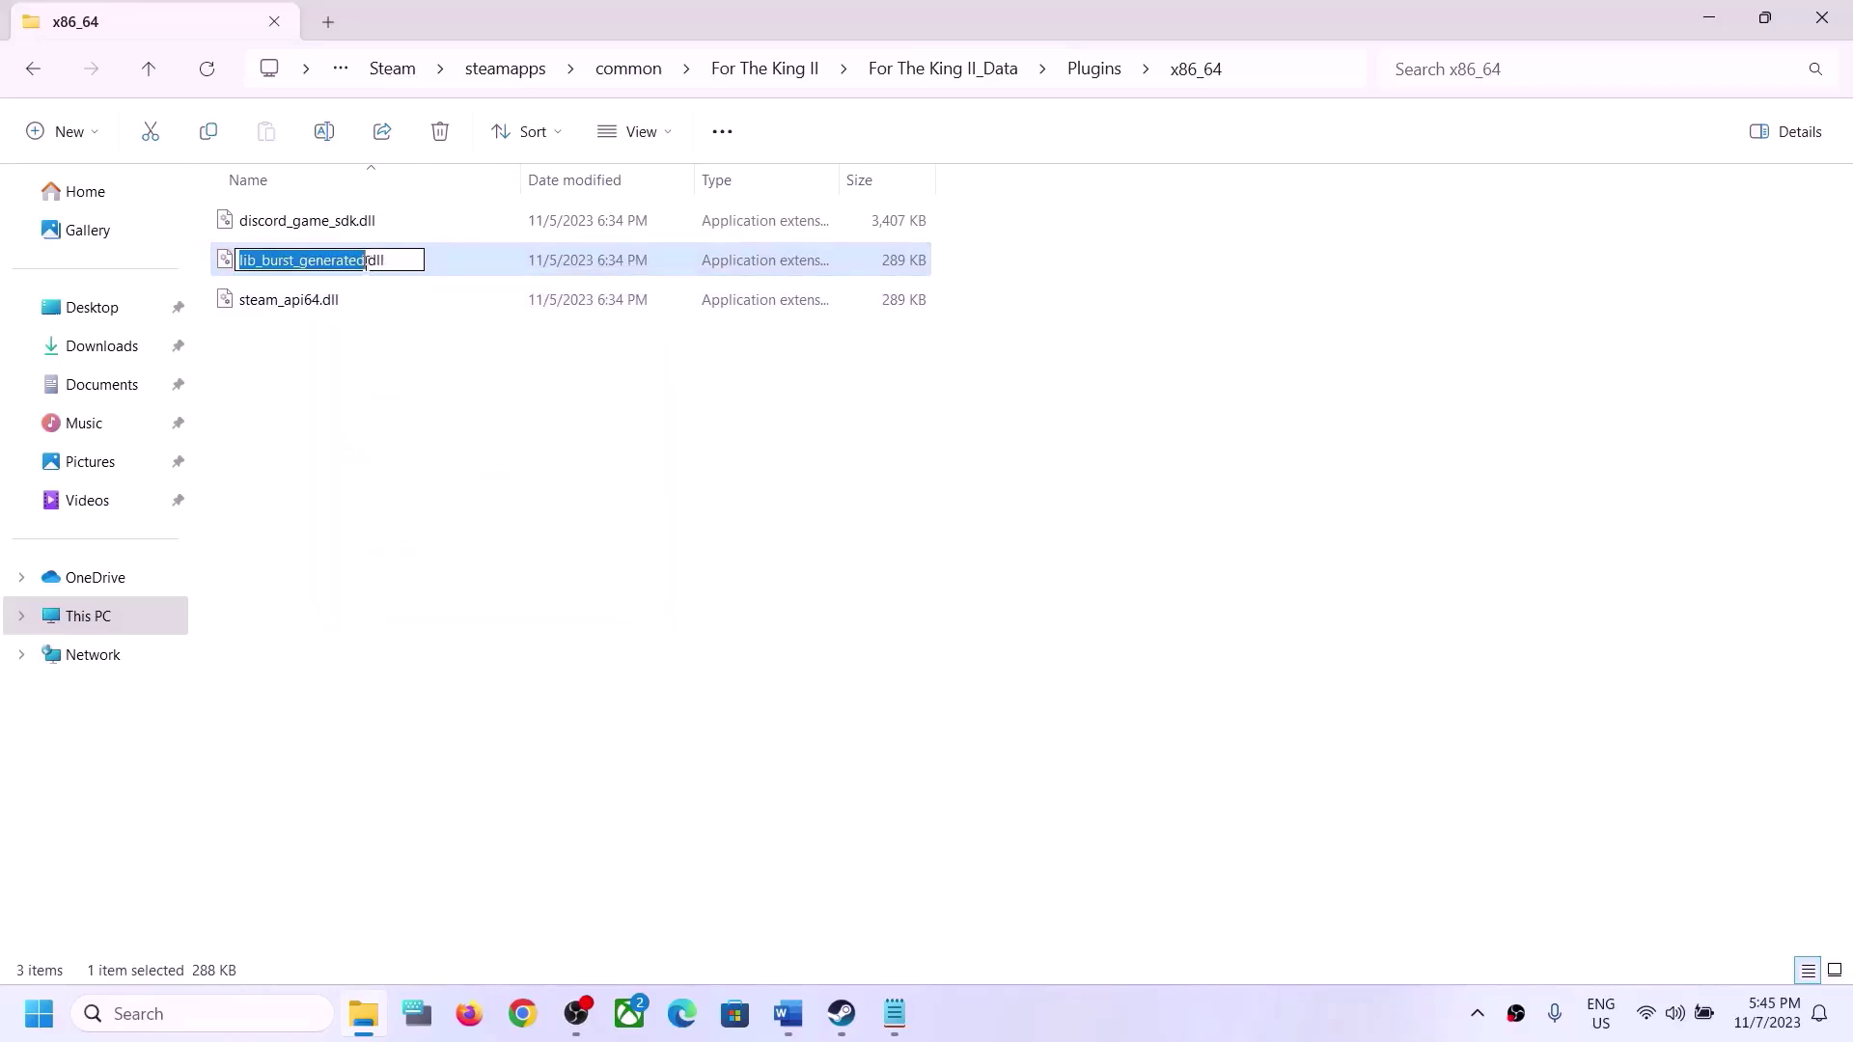
click(365, 262)
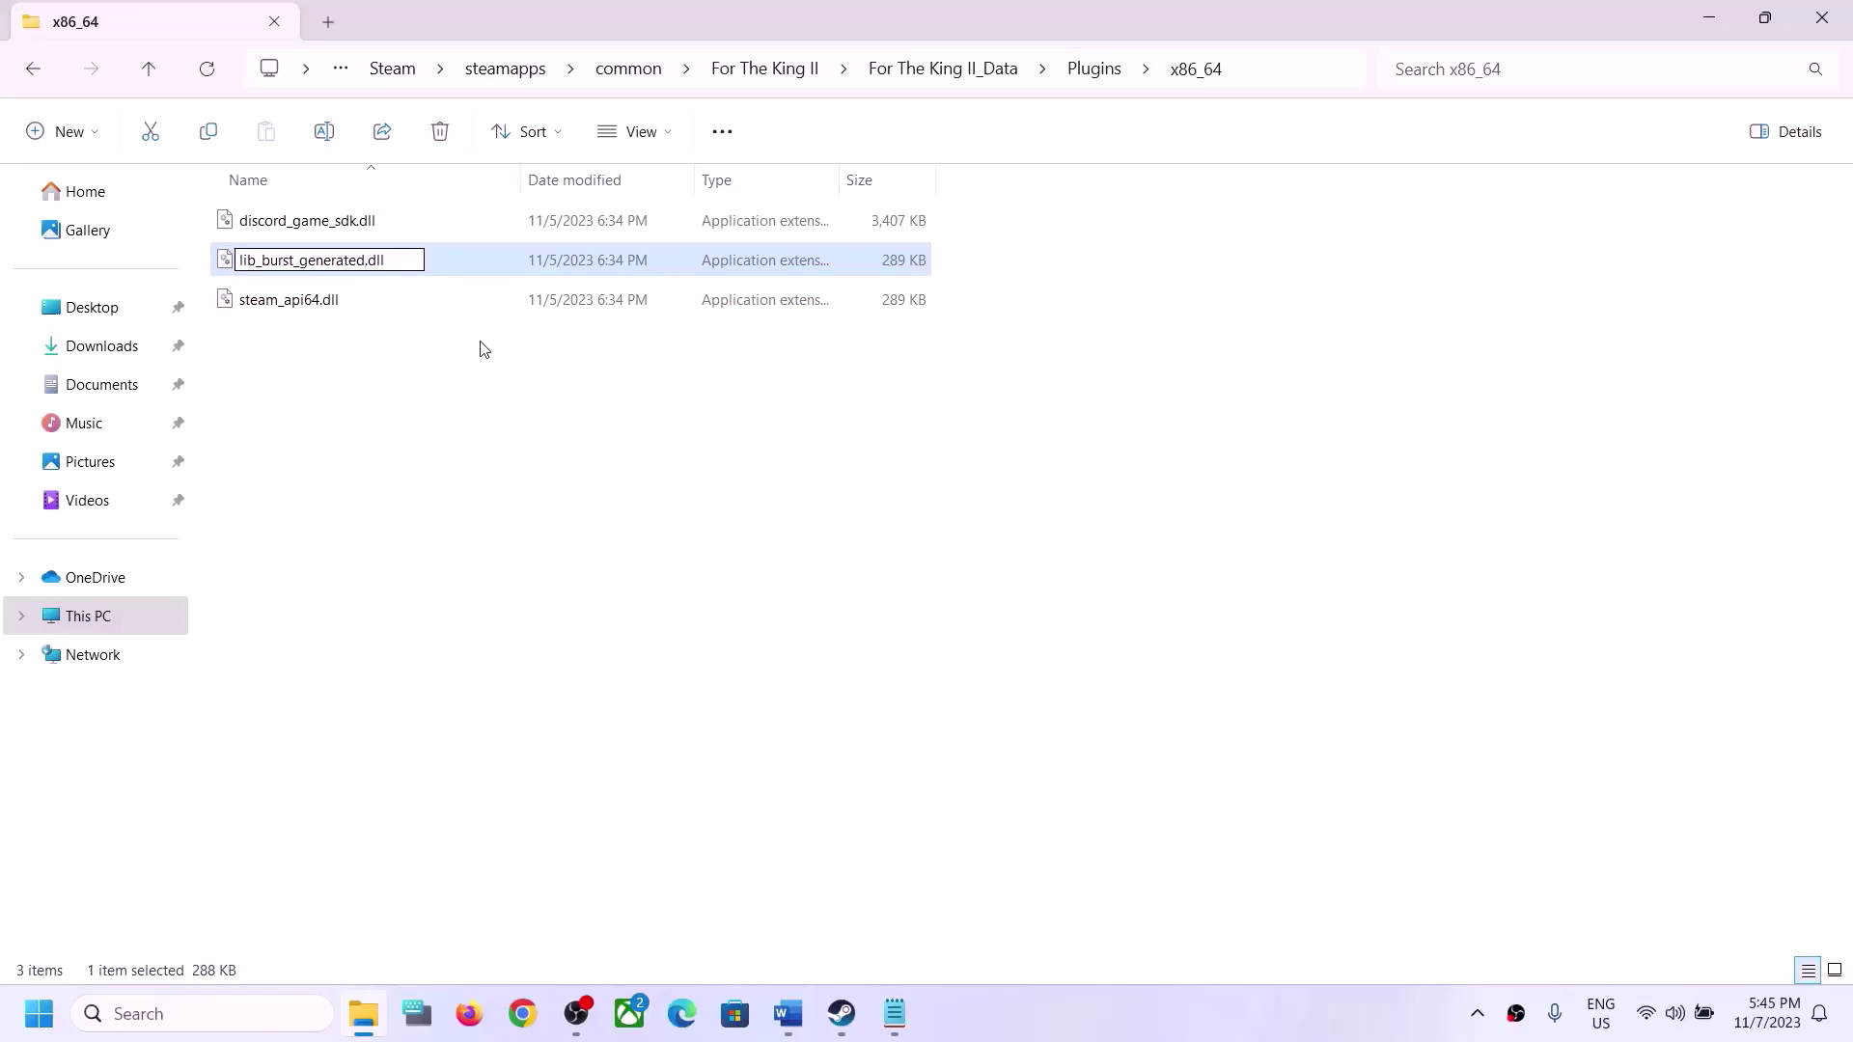
text(b)
click(470, 382)
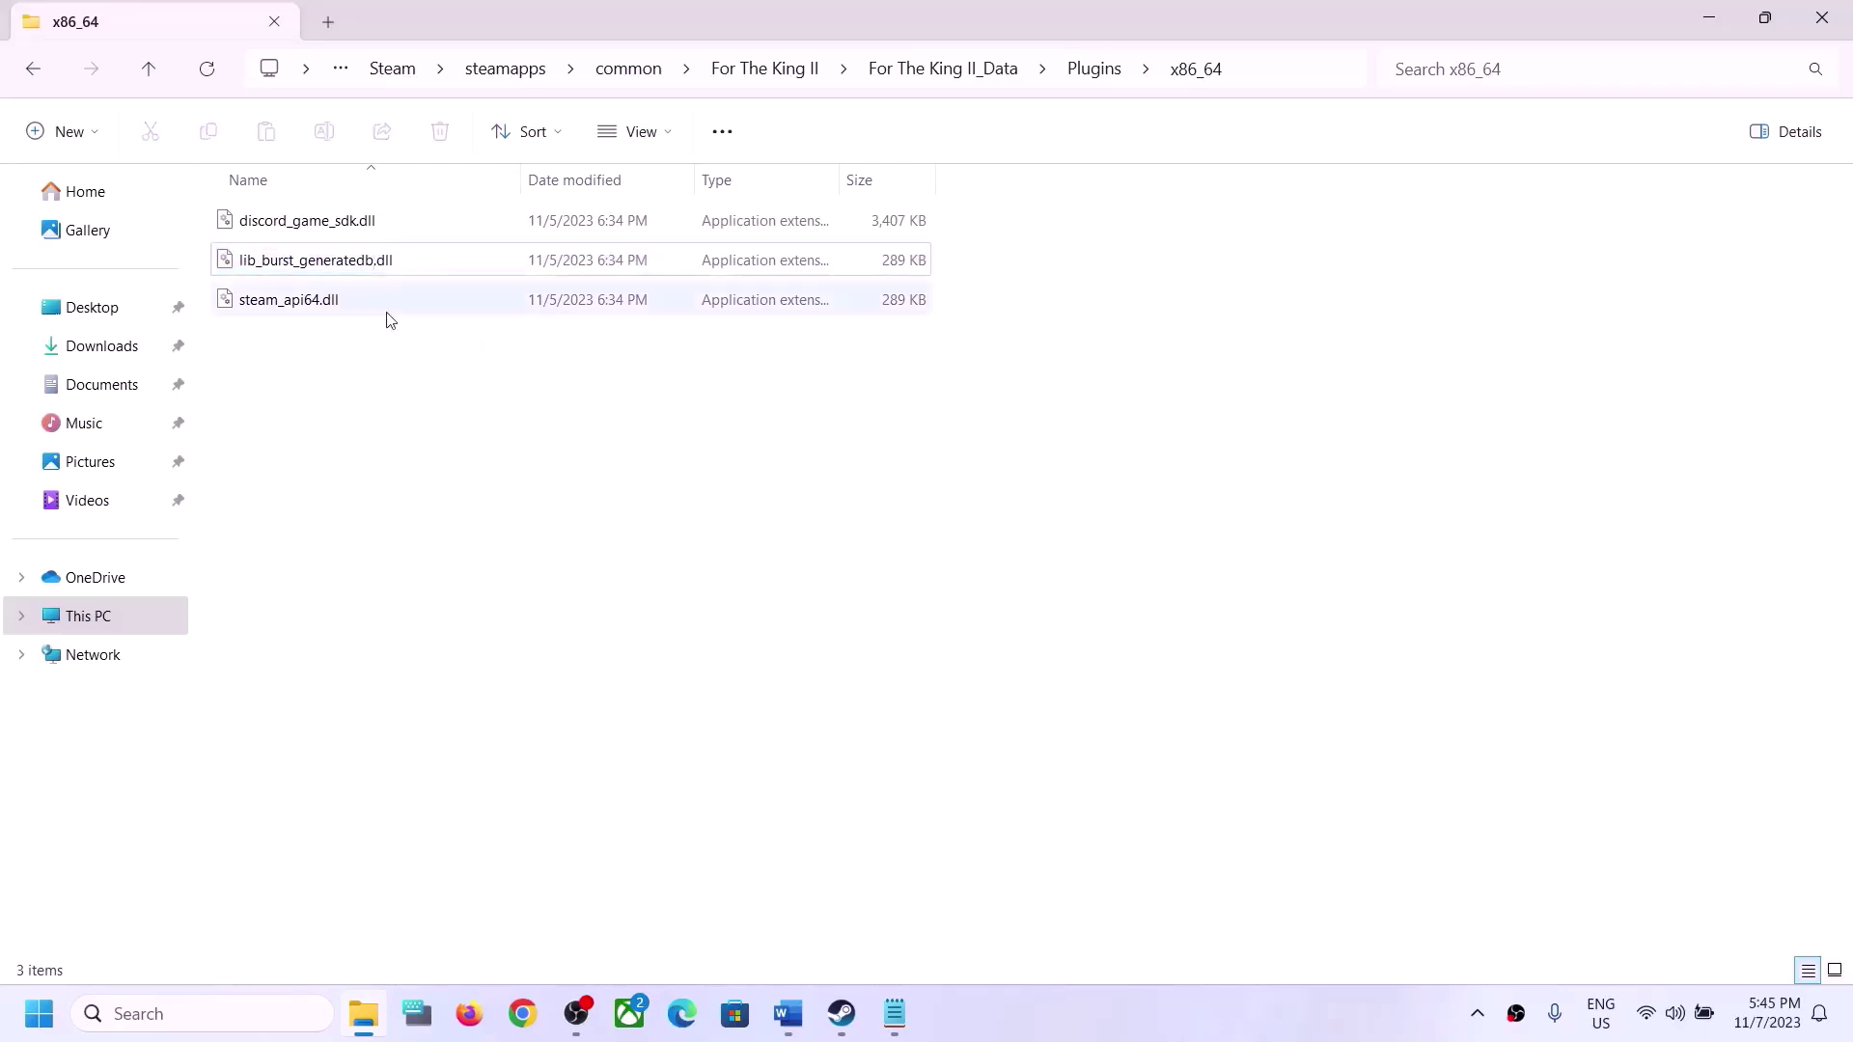
Rename it back to lib_burst_generated.dll and close the folder window
click(841, 1013)
click(840, 1003)
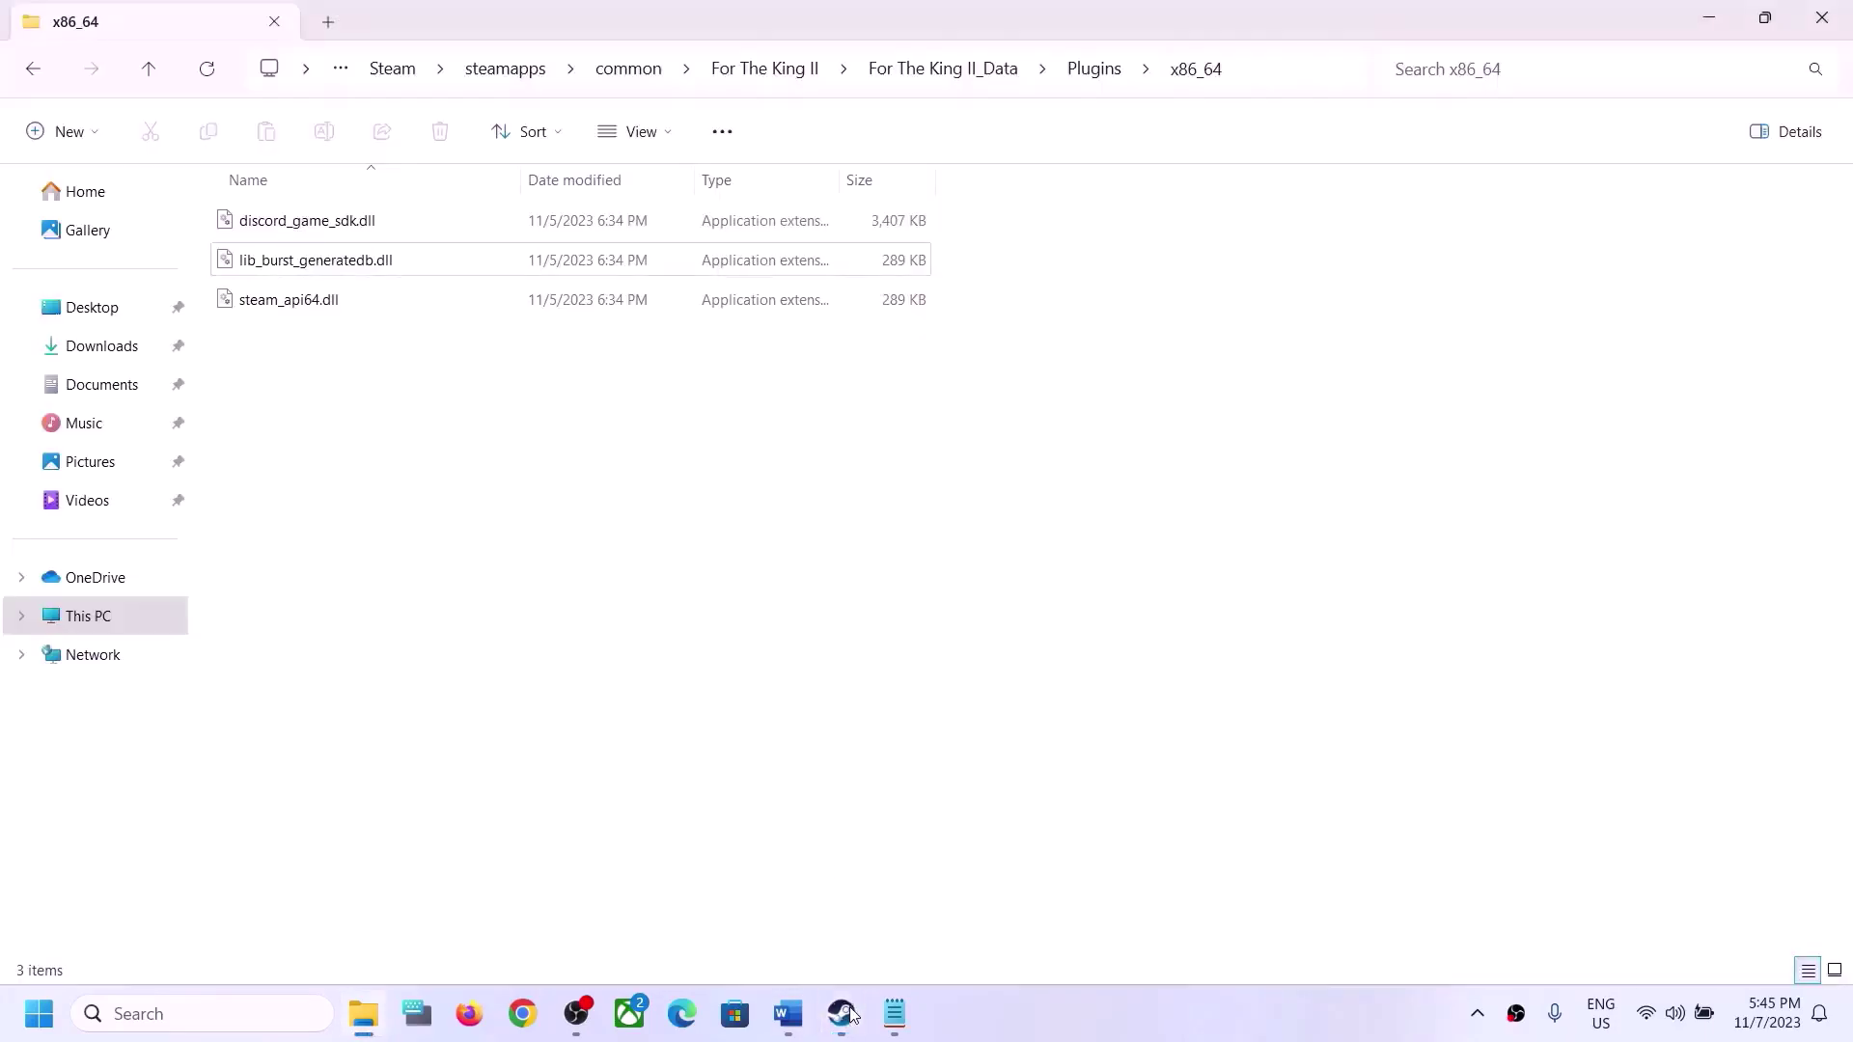
right_click(368, 274)
click(488, 280)
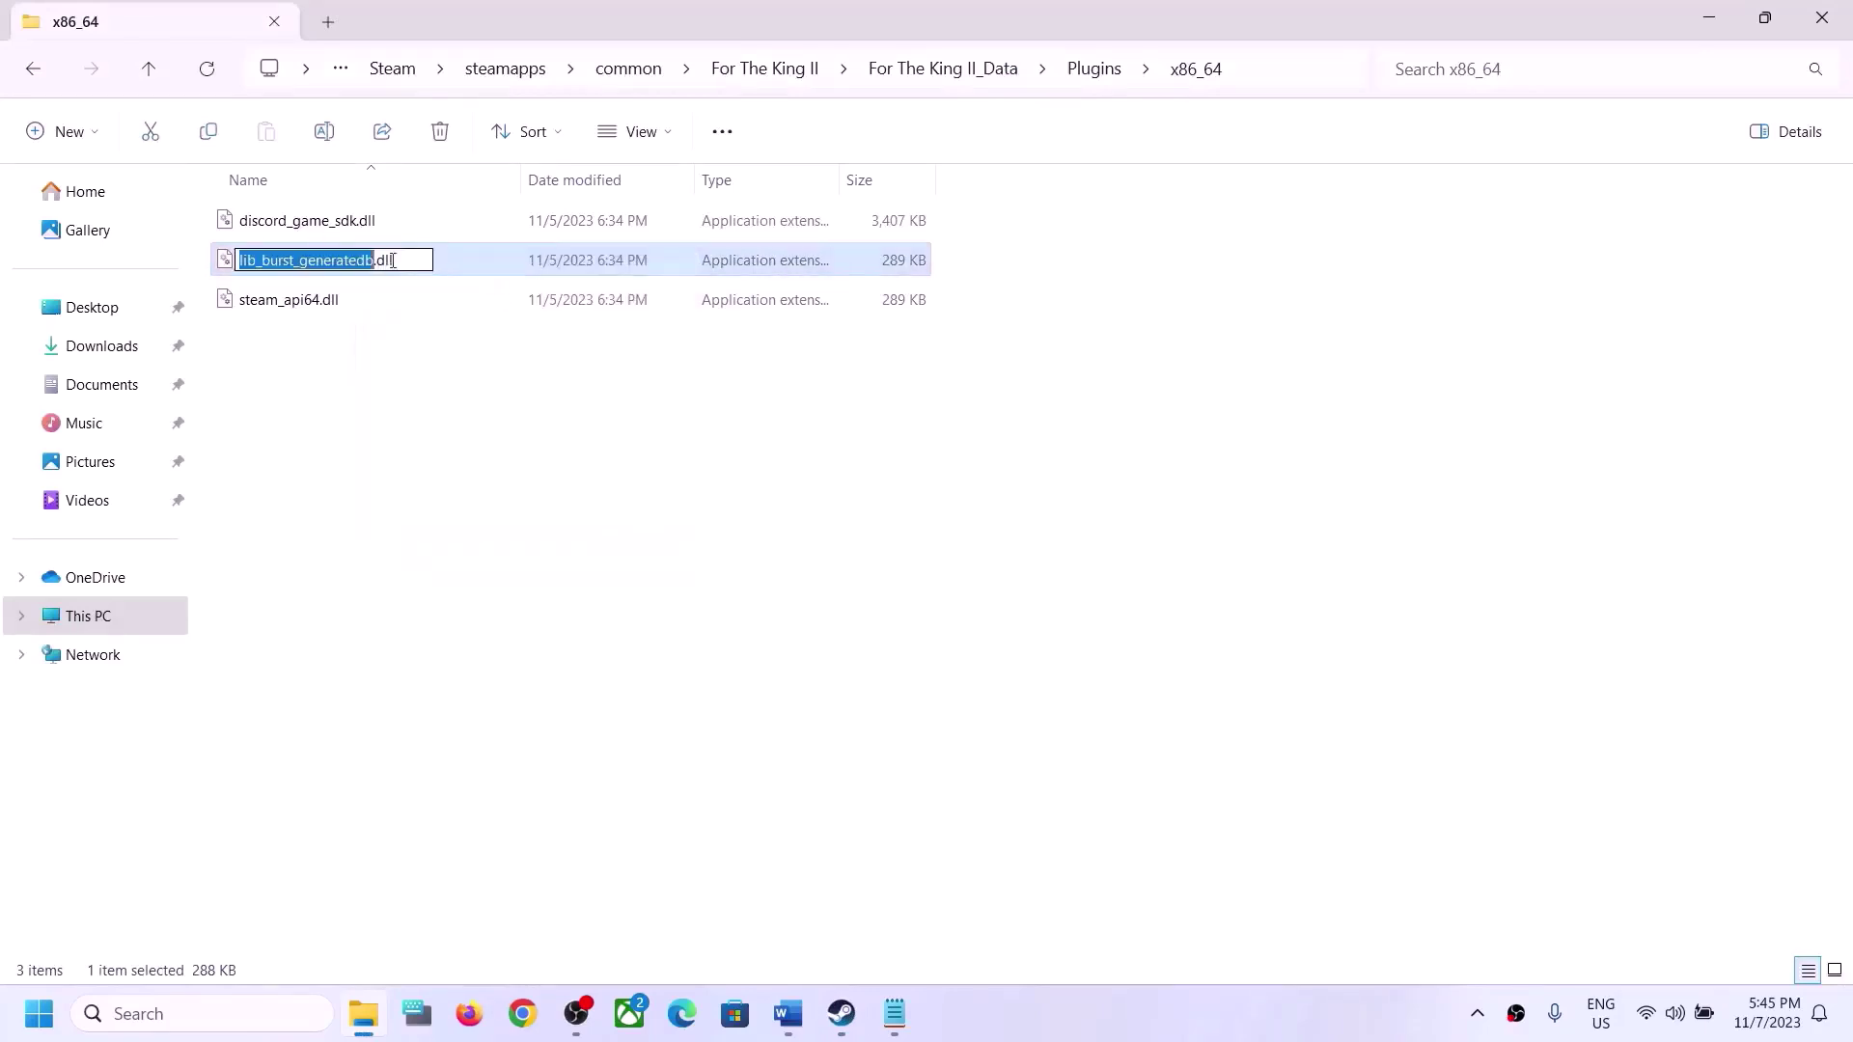
click(373, 261)
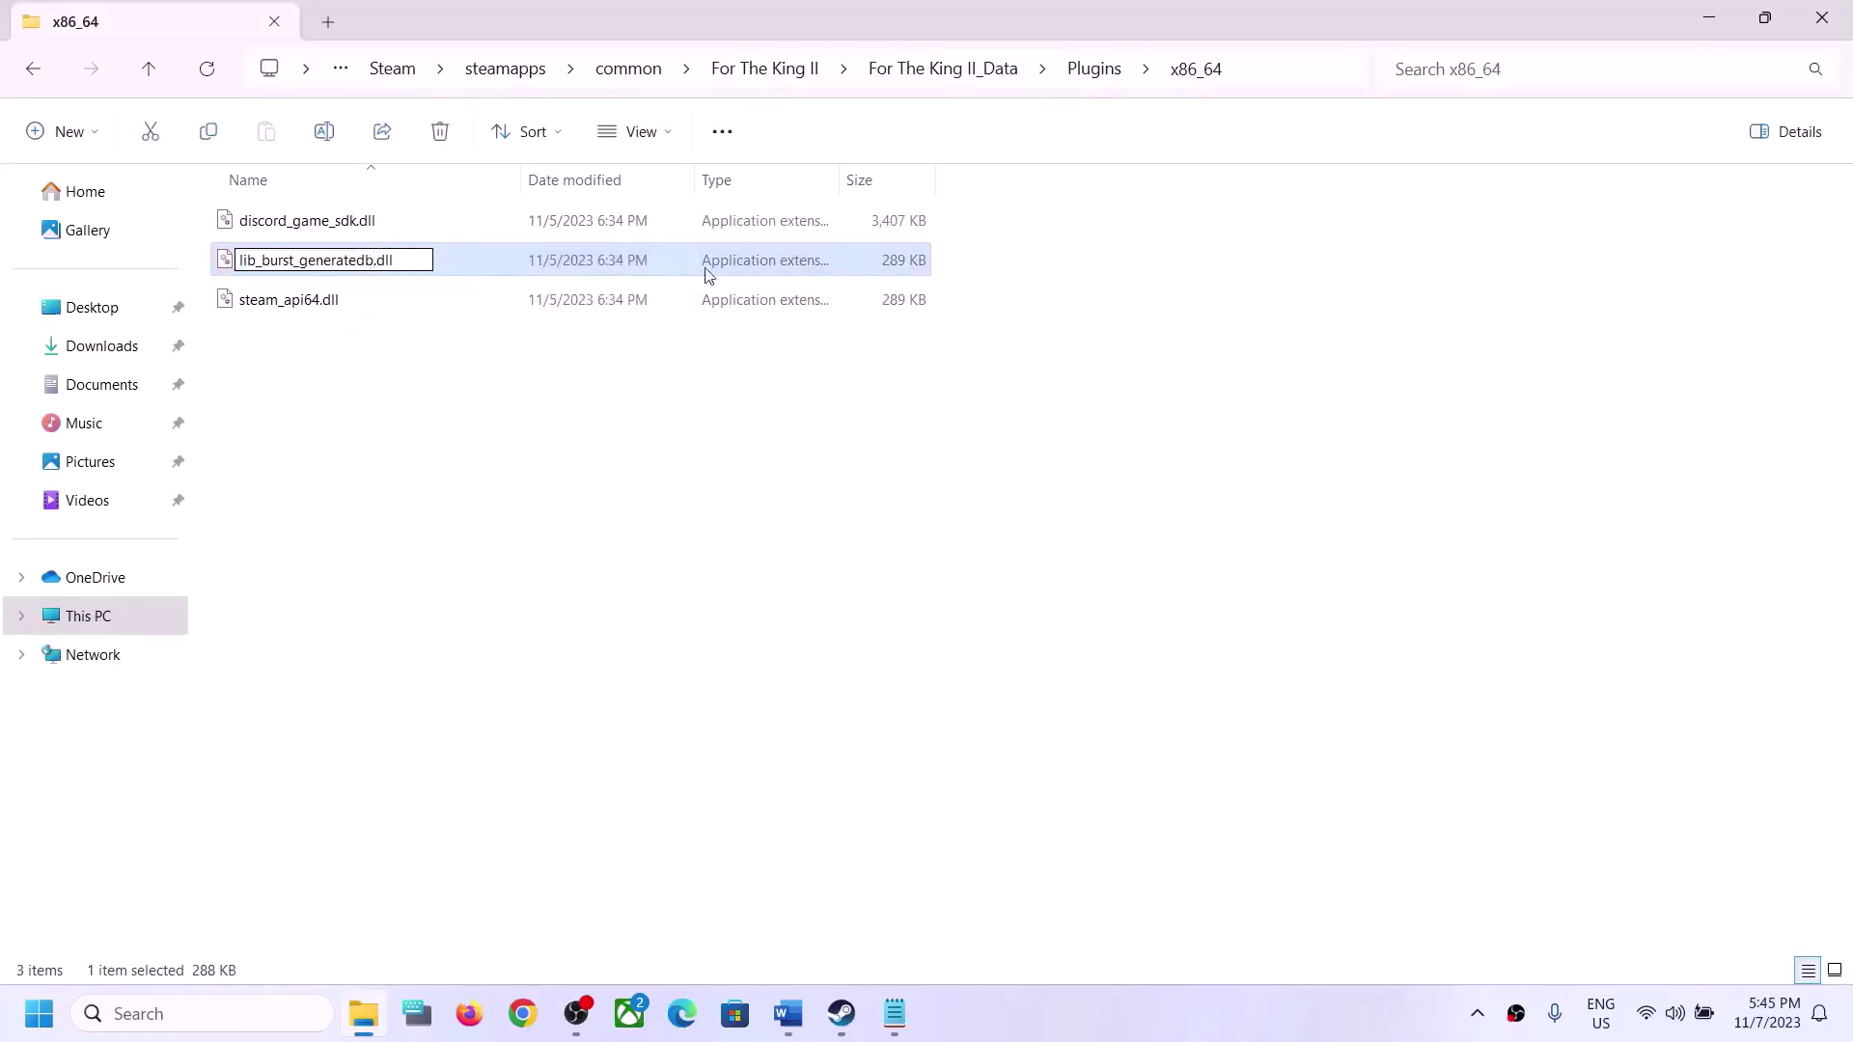
key(BackSpace)
click(671, 423)
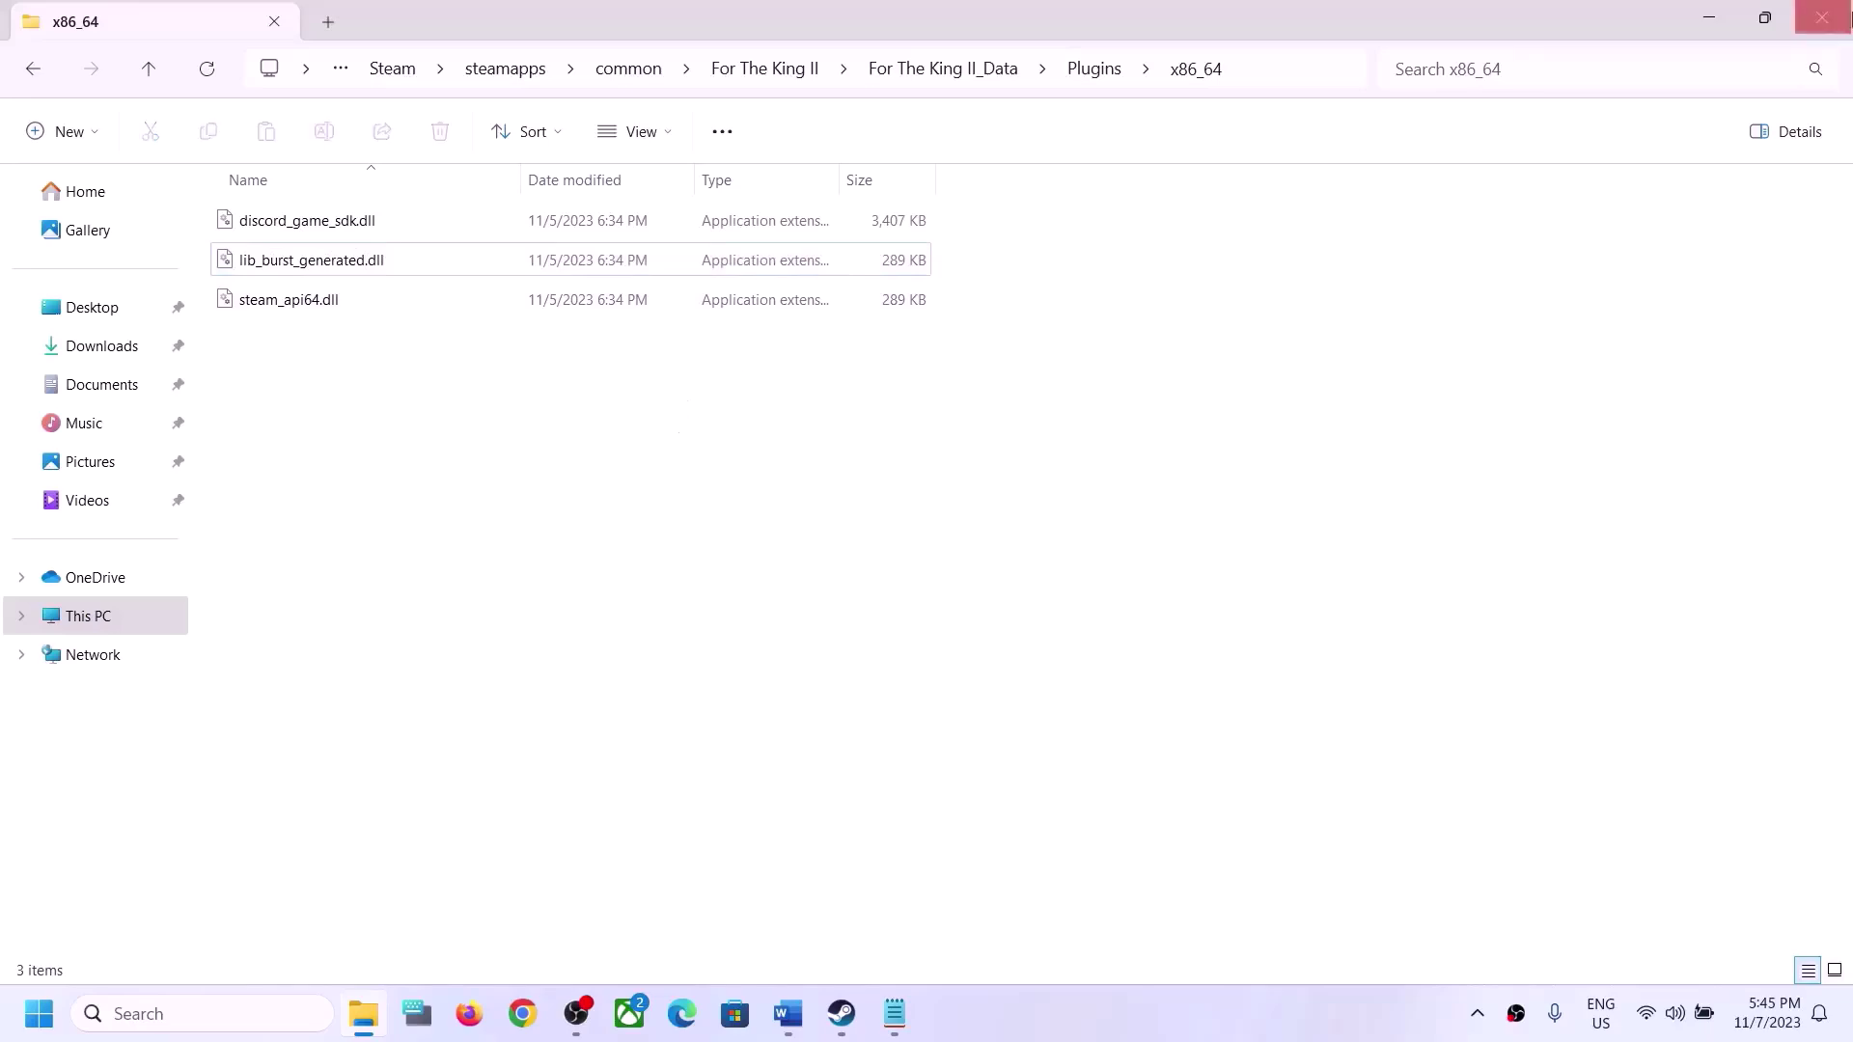
click(1824, 25)
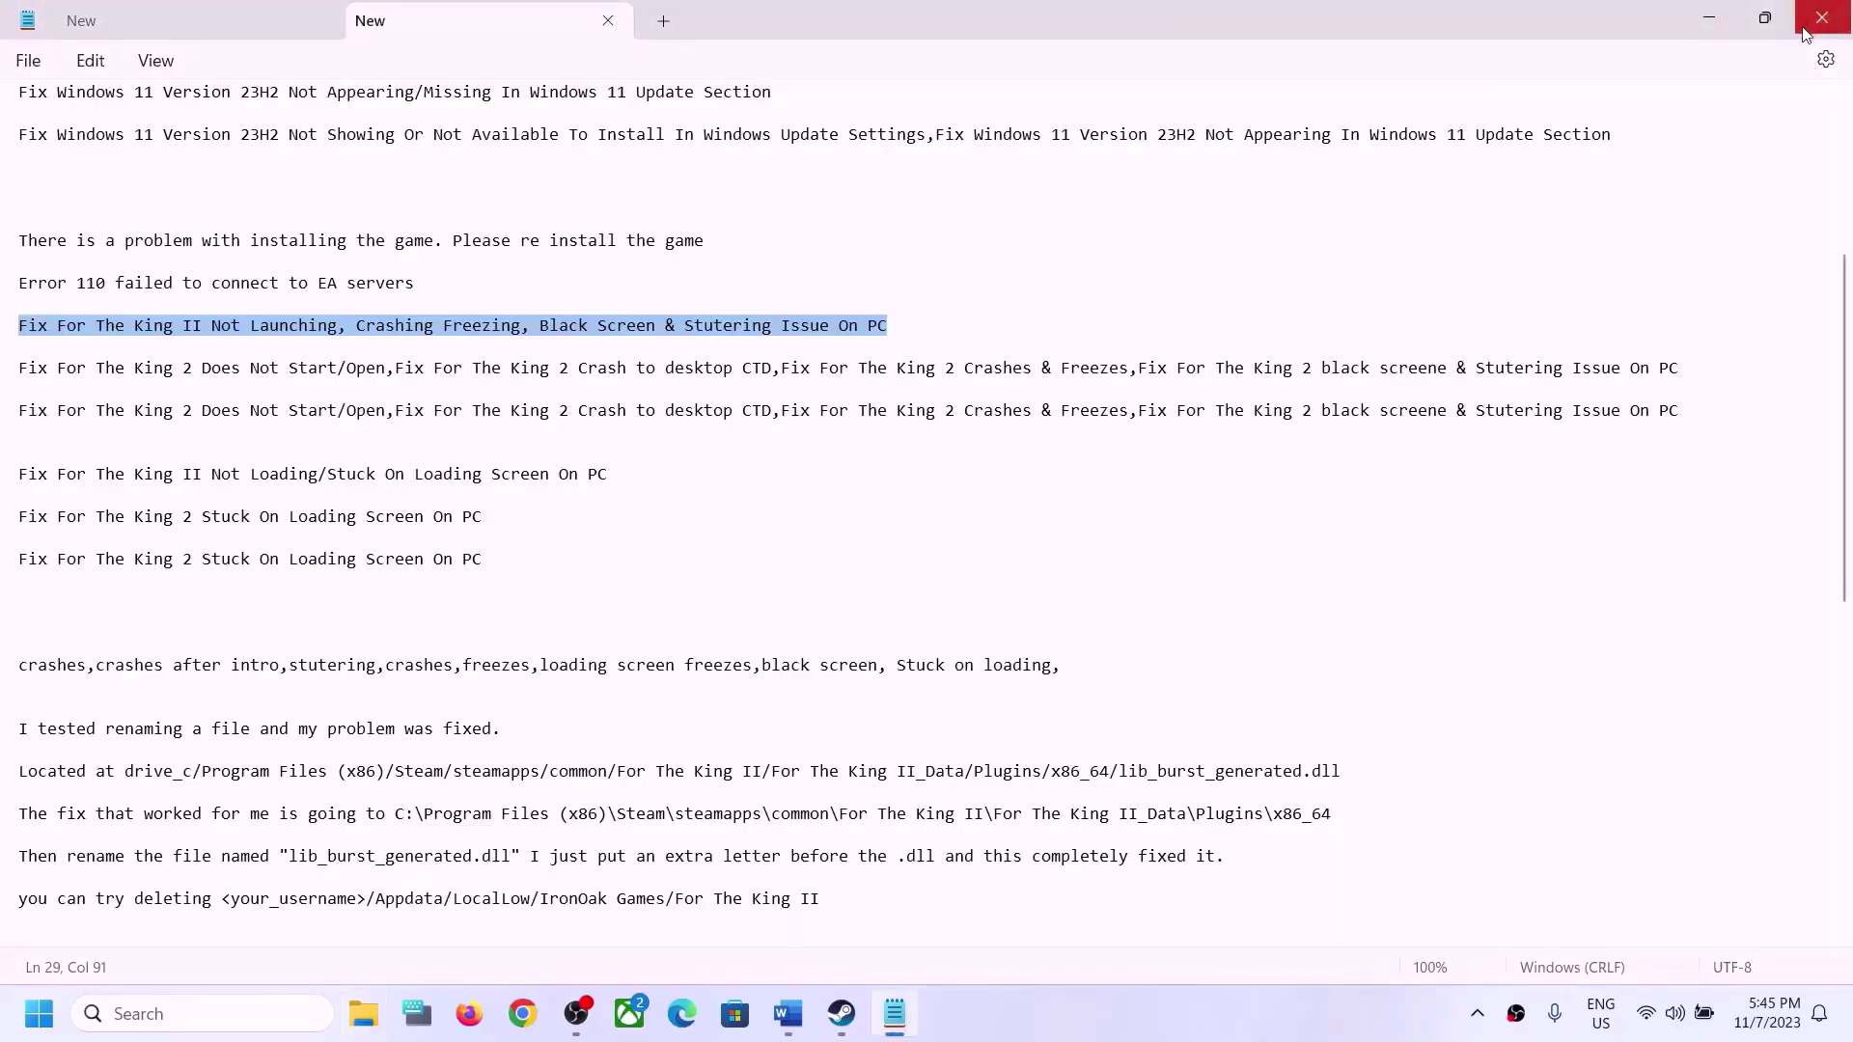
Highlight Step 3 'Delete the save game files' and its warning about losing progress
click(1716, 15)
click(832, 1013)
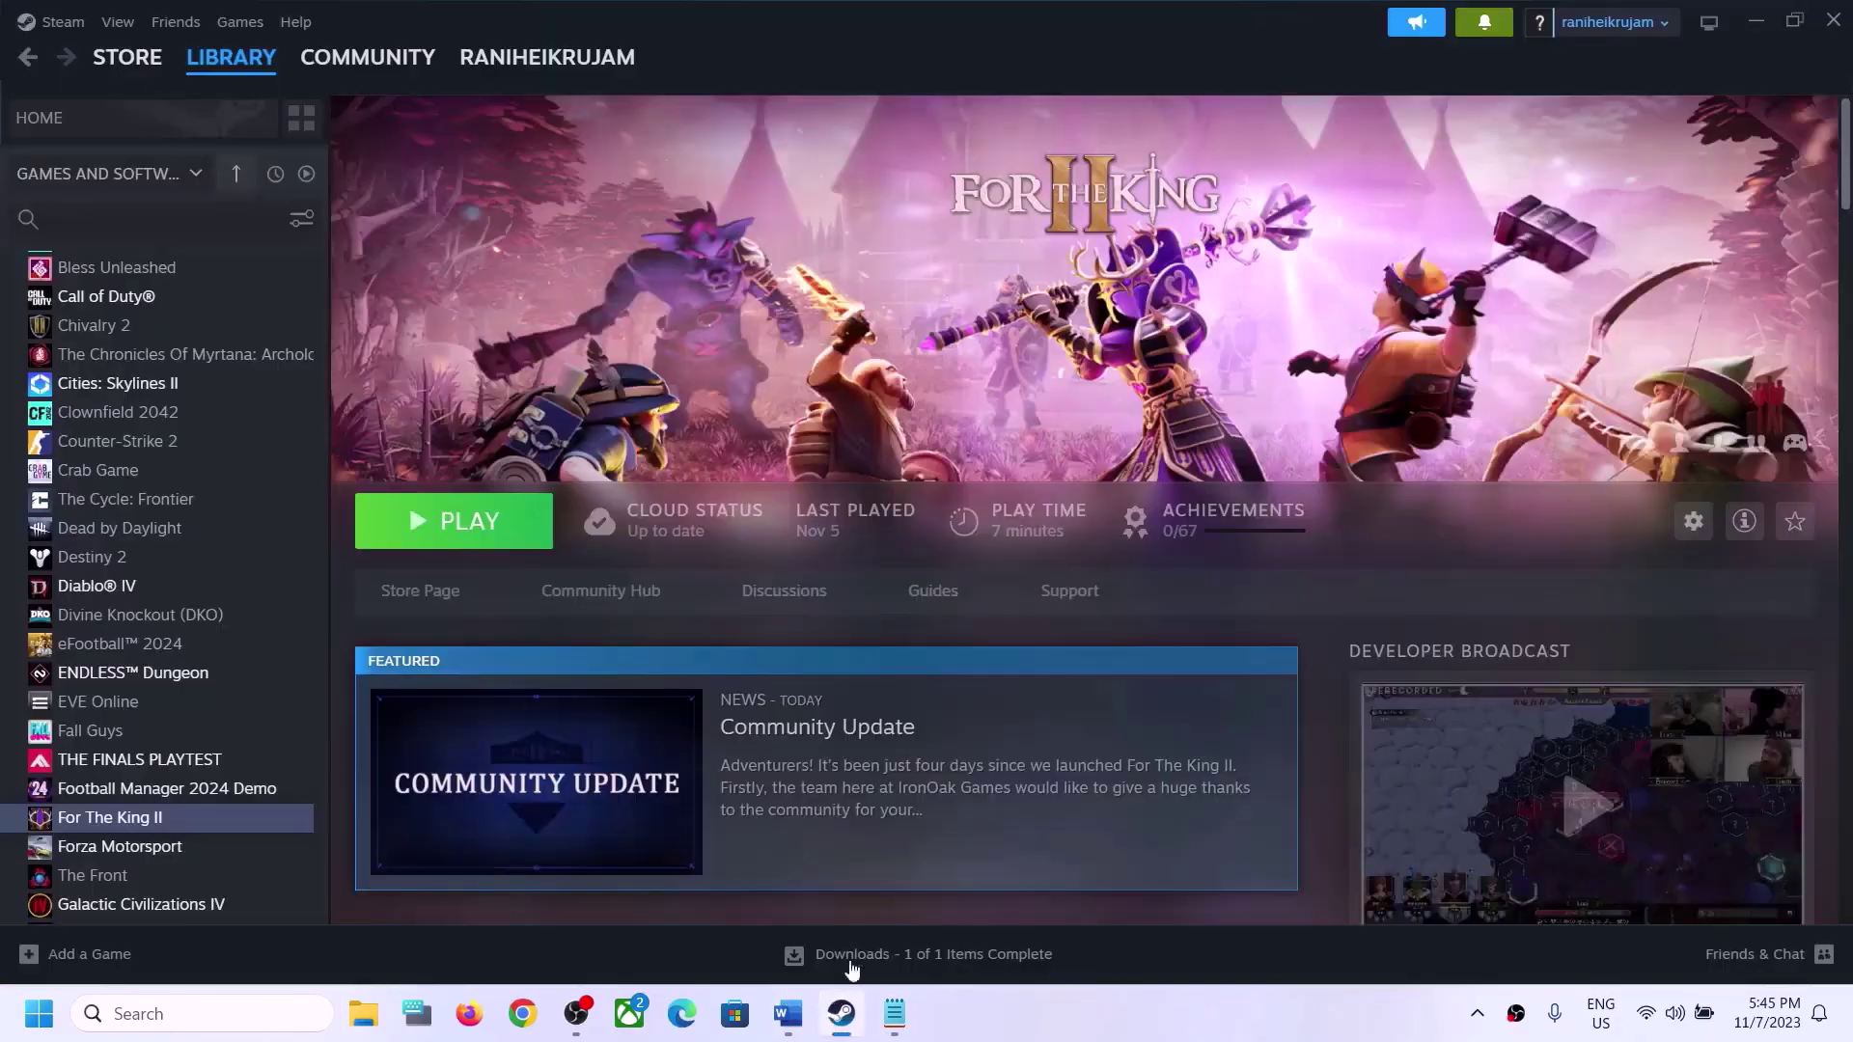
click(791, 1014)
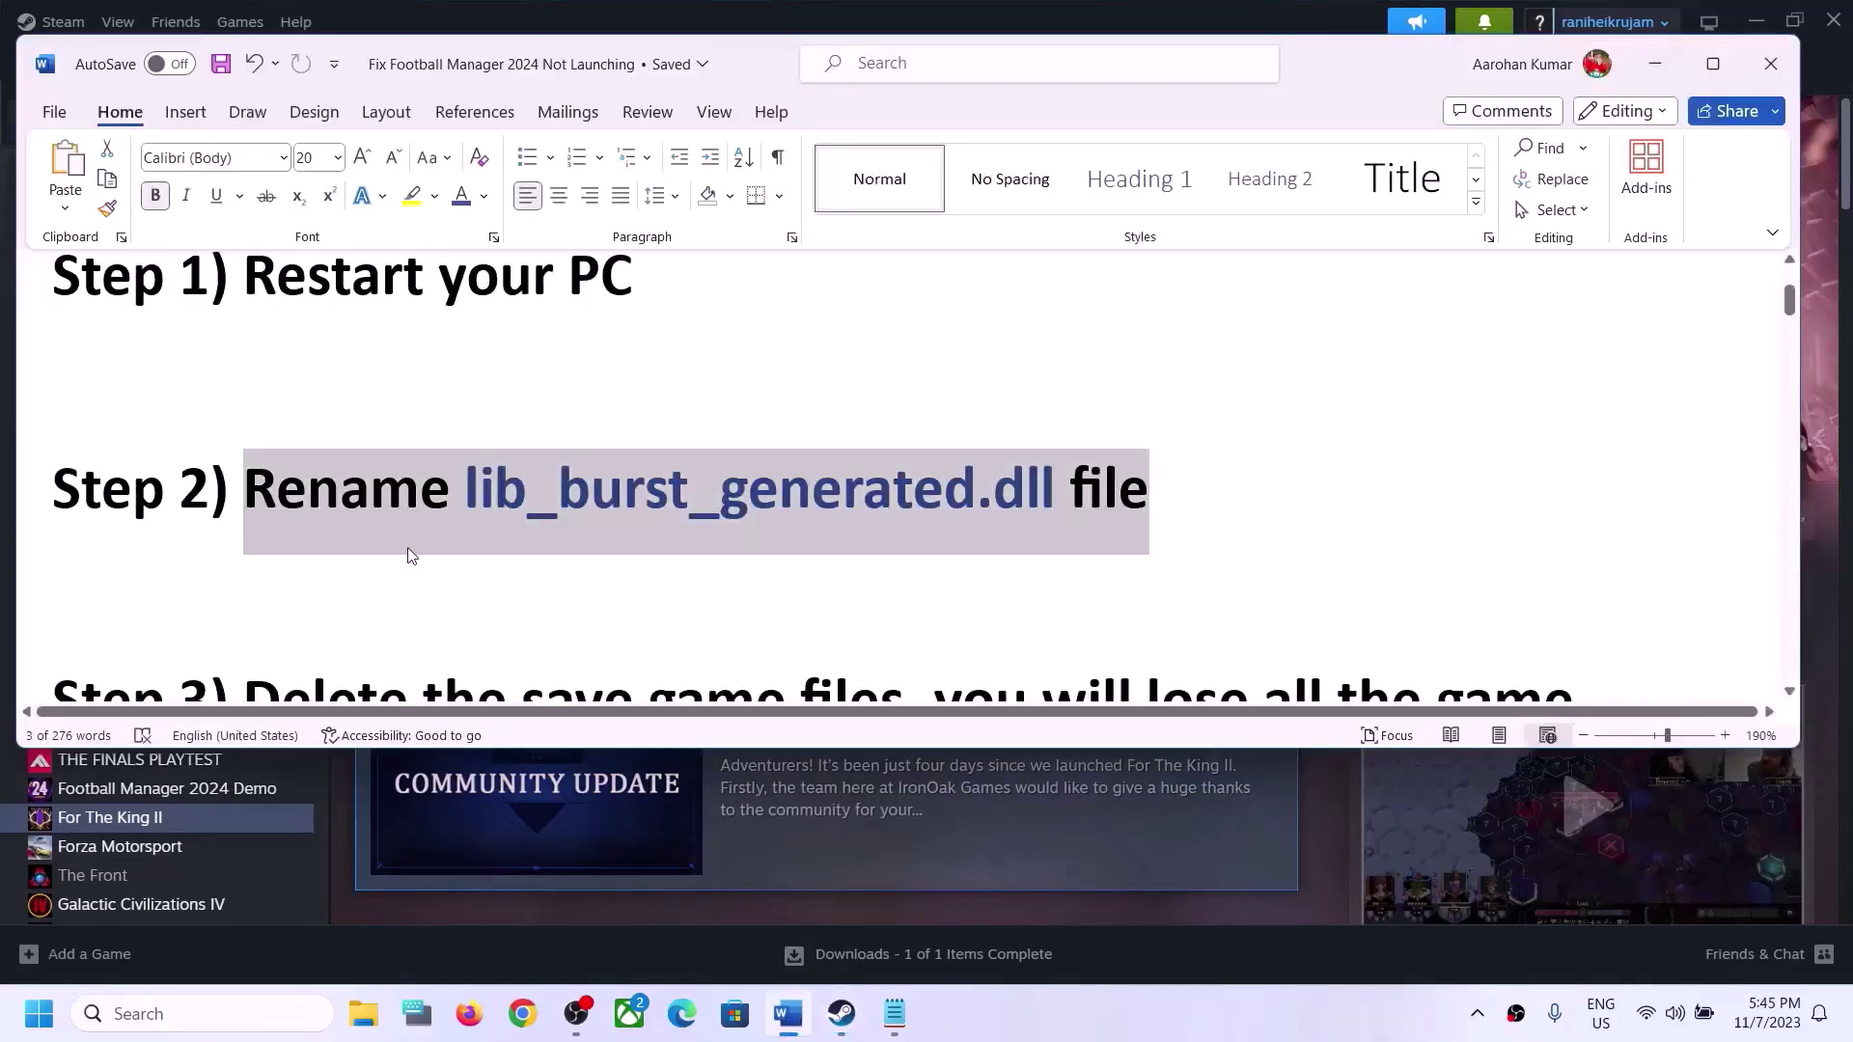
scroll(409, 548, down, 2)
drag(279, 492, 851, 476)
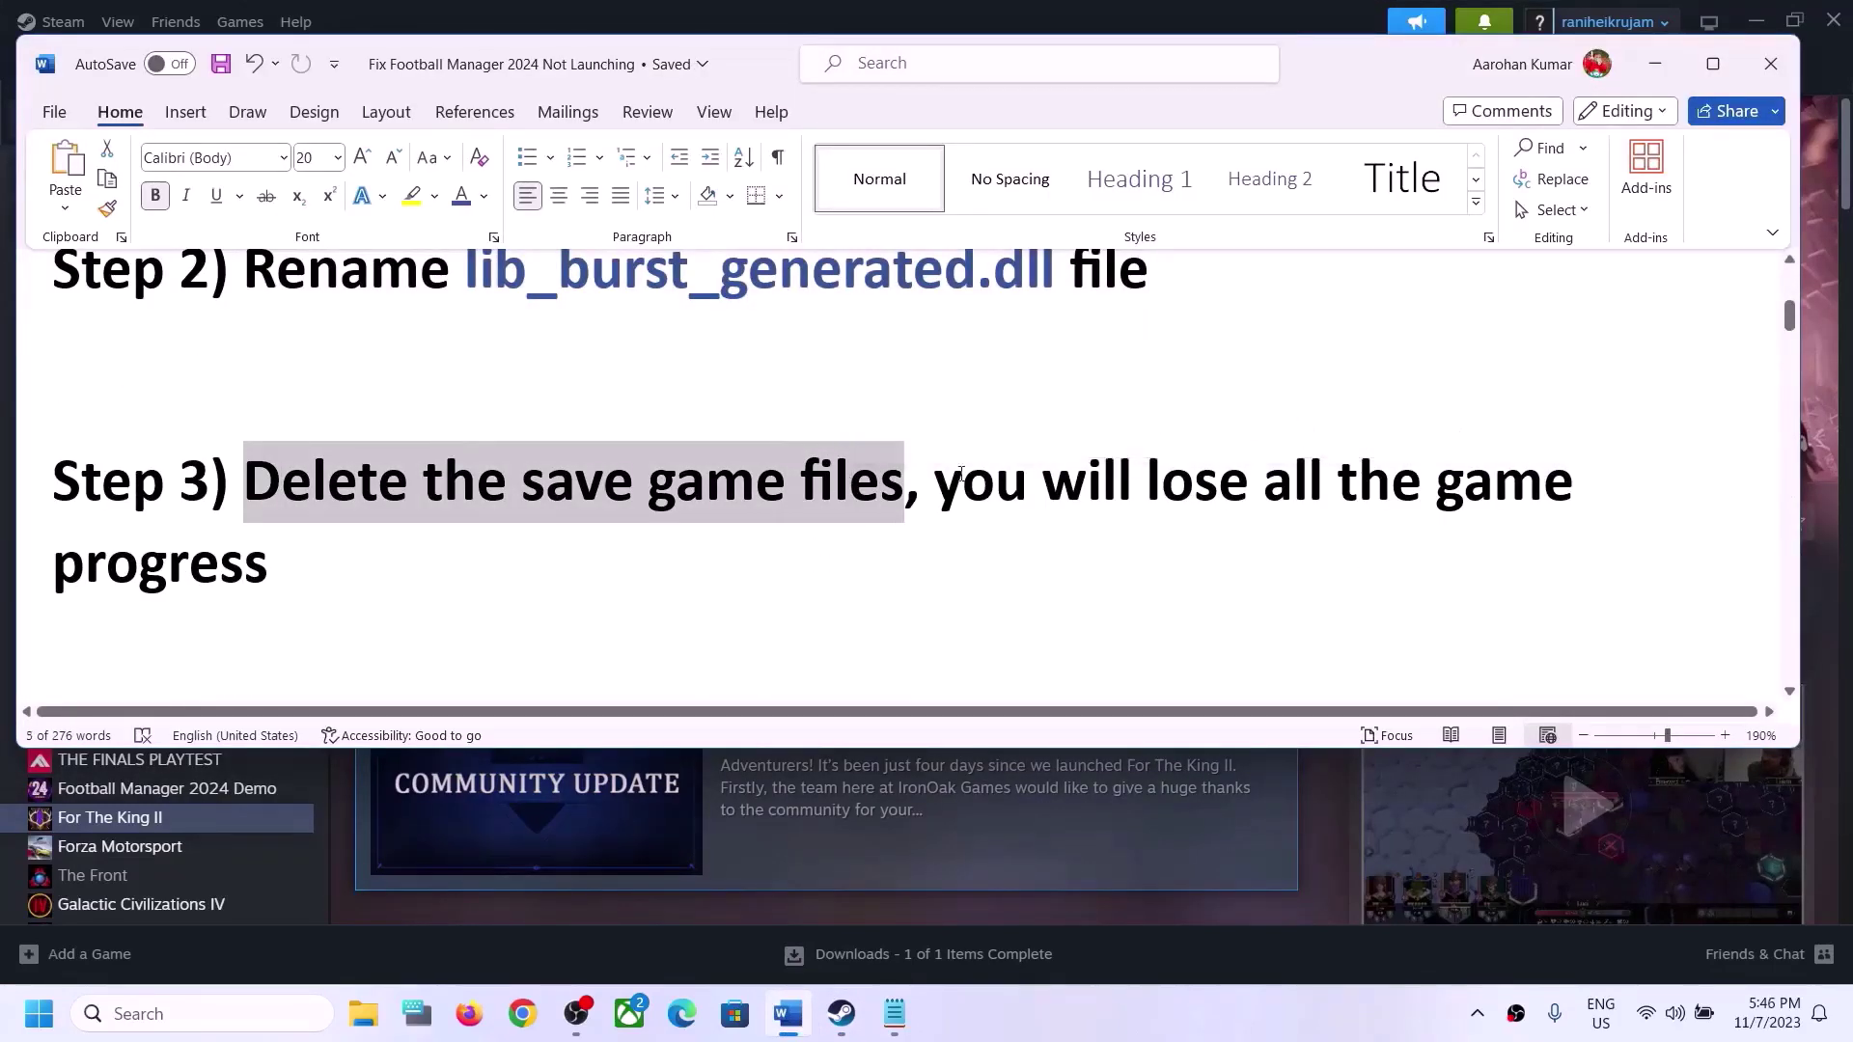
drag(941, 487, 273, 536)
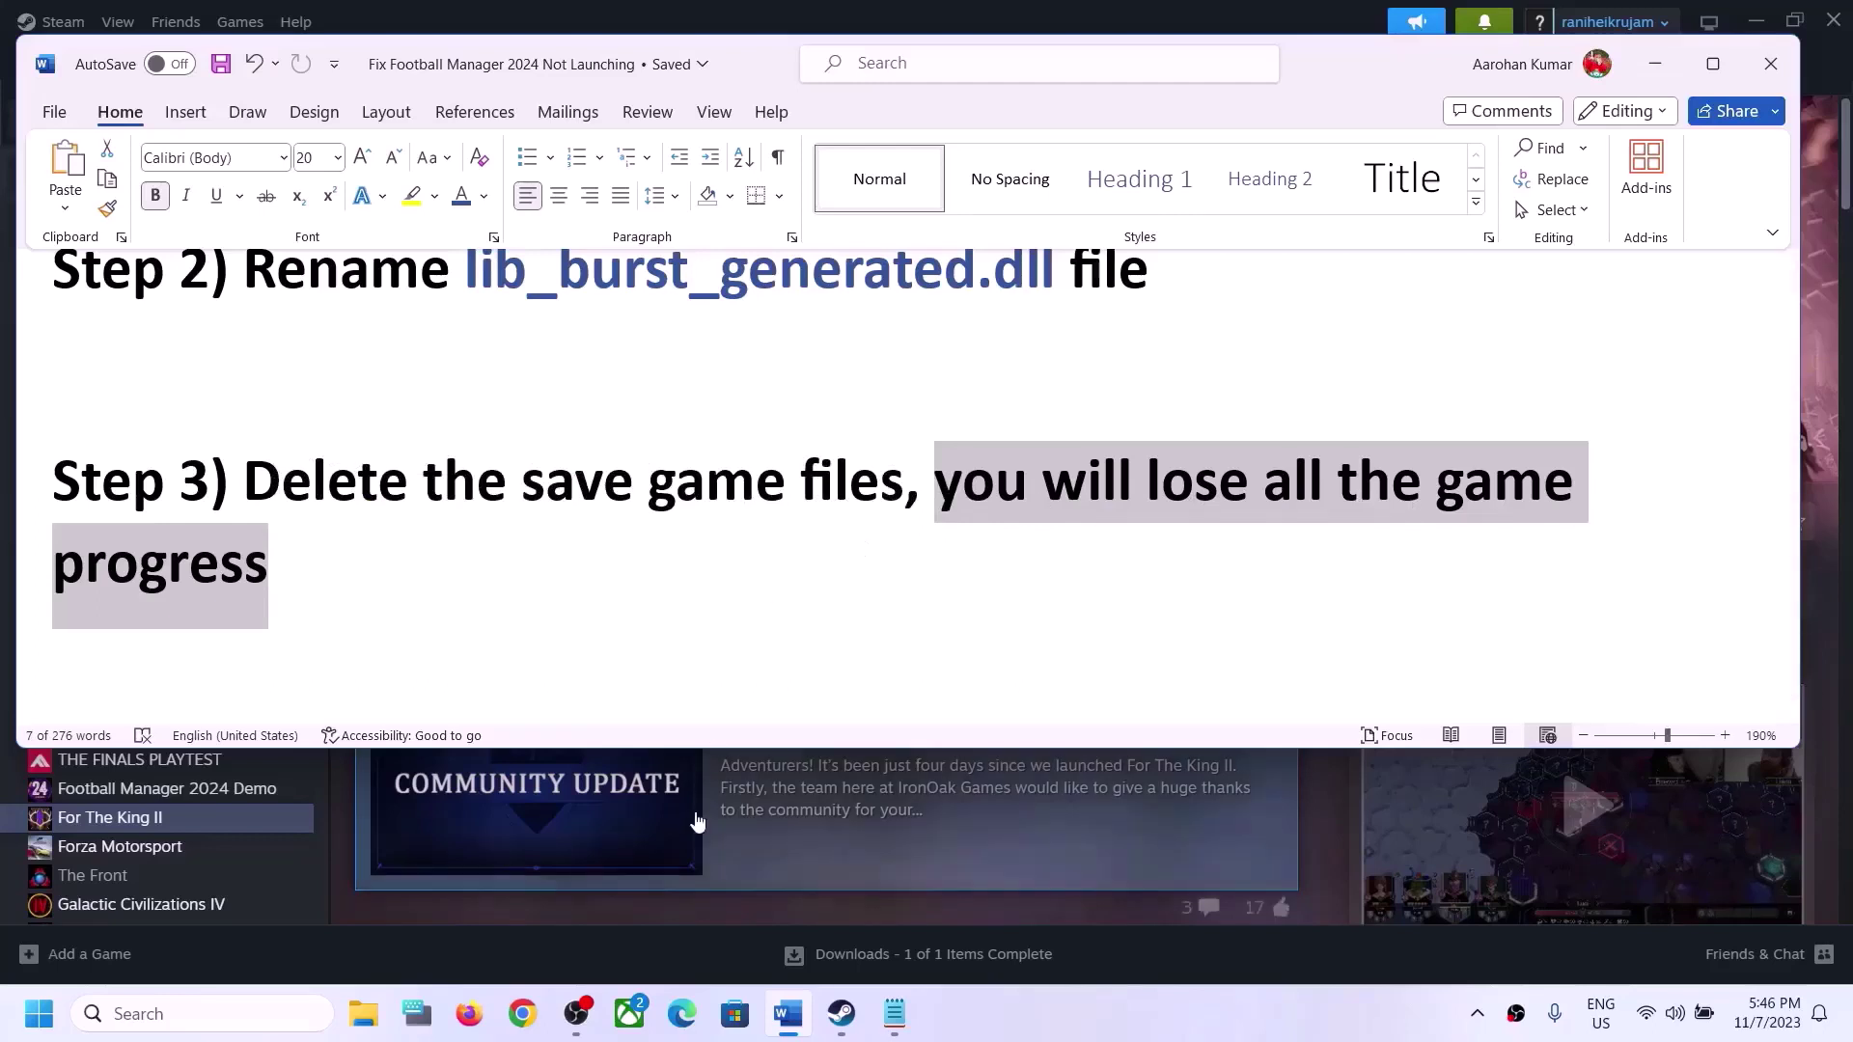
click(377, 1008)
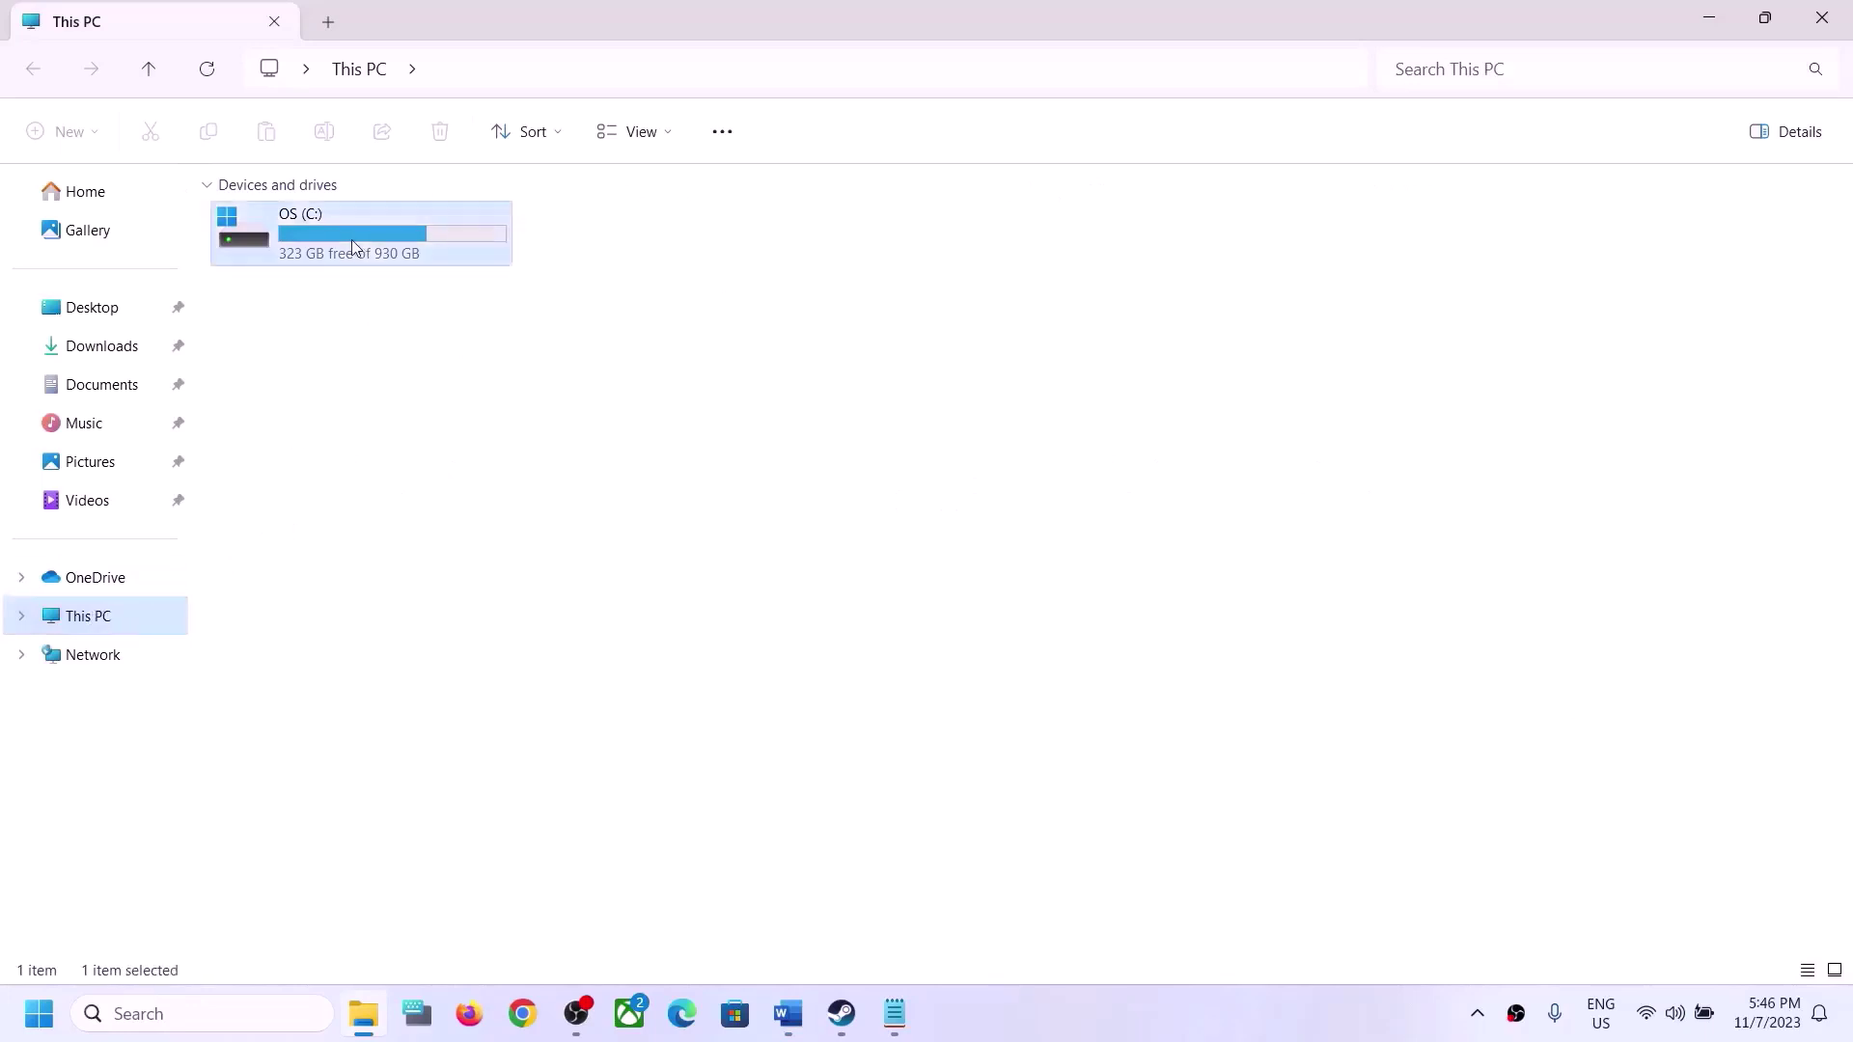
Go to OS (C:) > Users > profile folder and enable Hidden items to reveal AppData
double_click(352, 242)
double_click(259, 816)
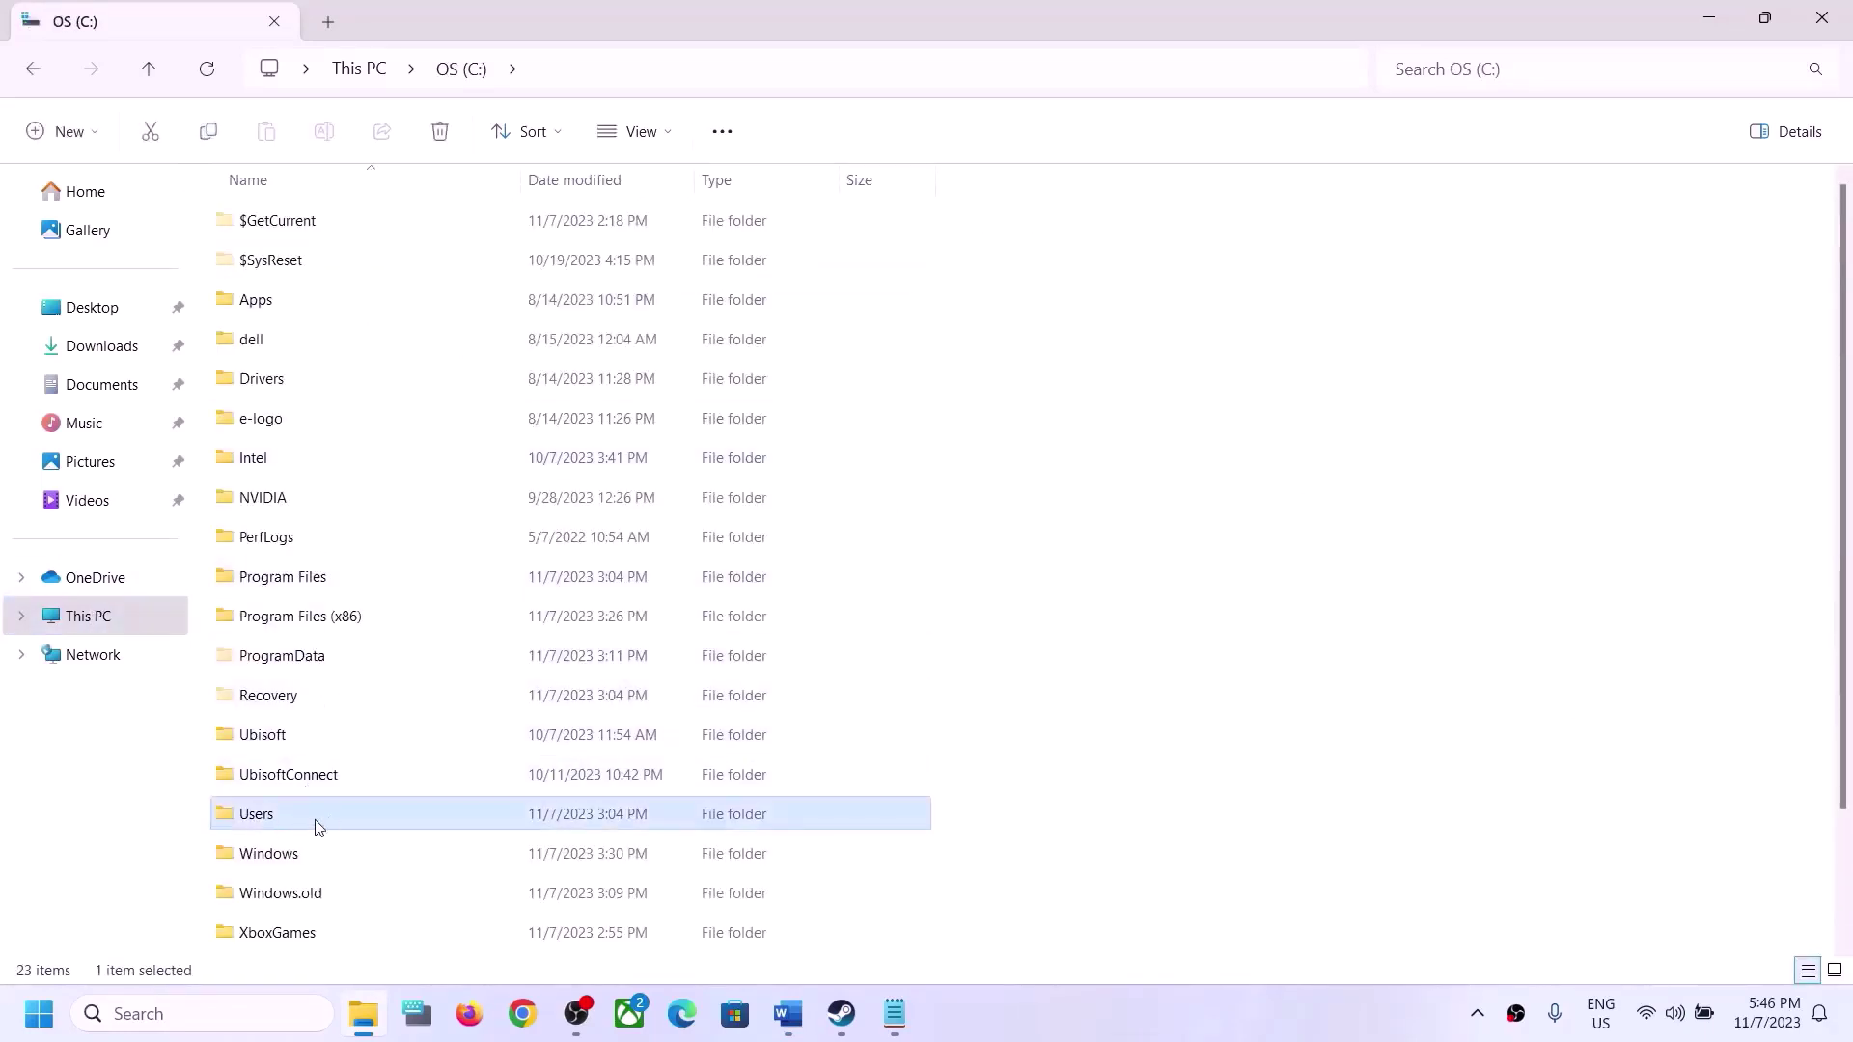
double_click(257, 221)
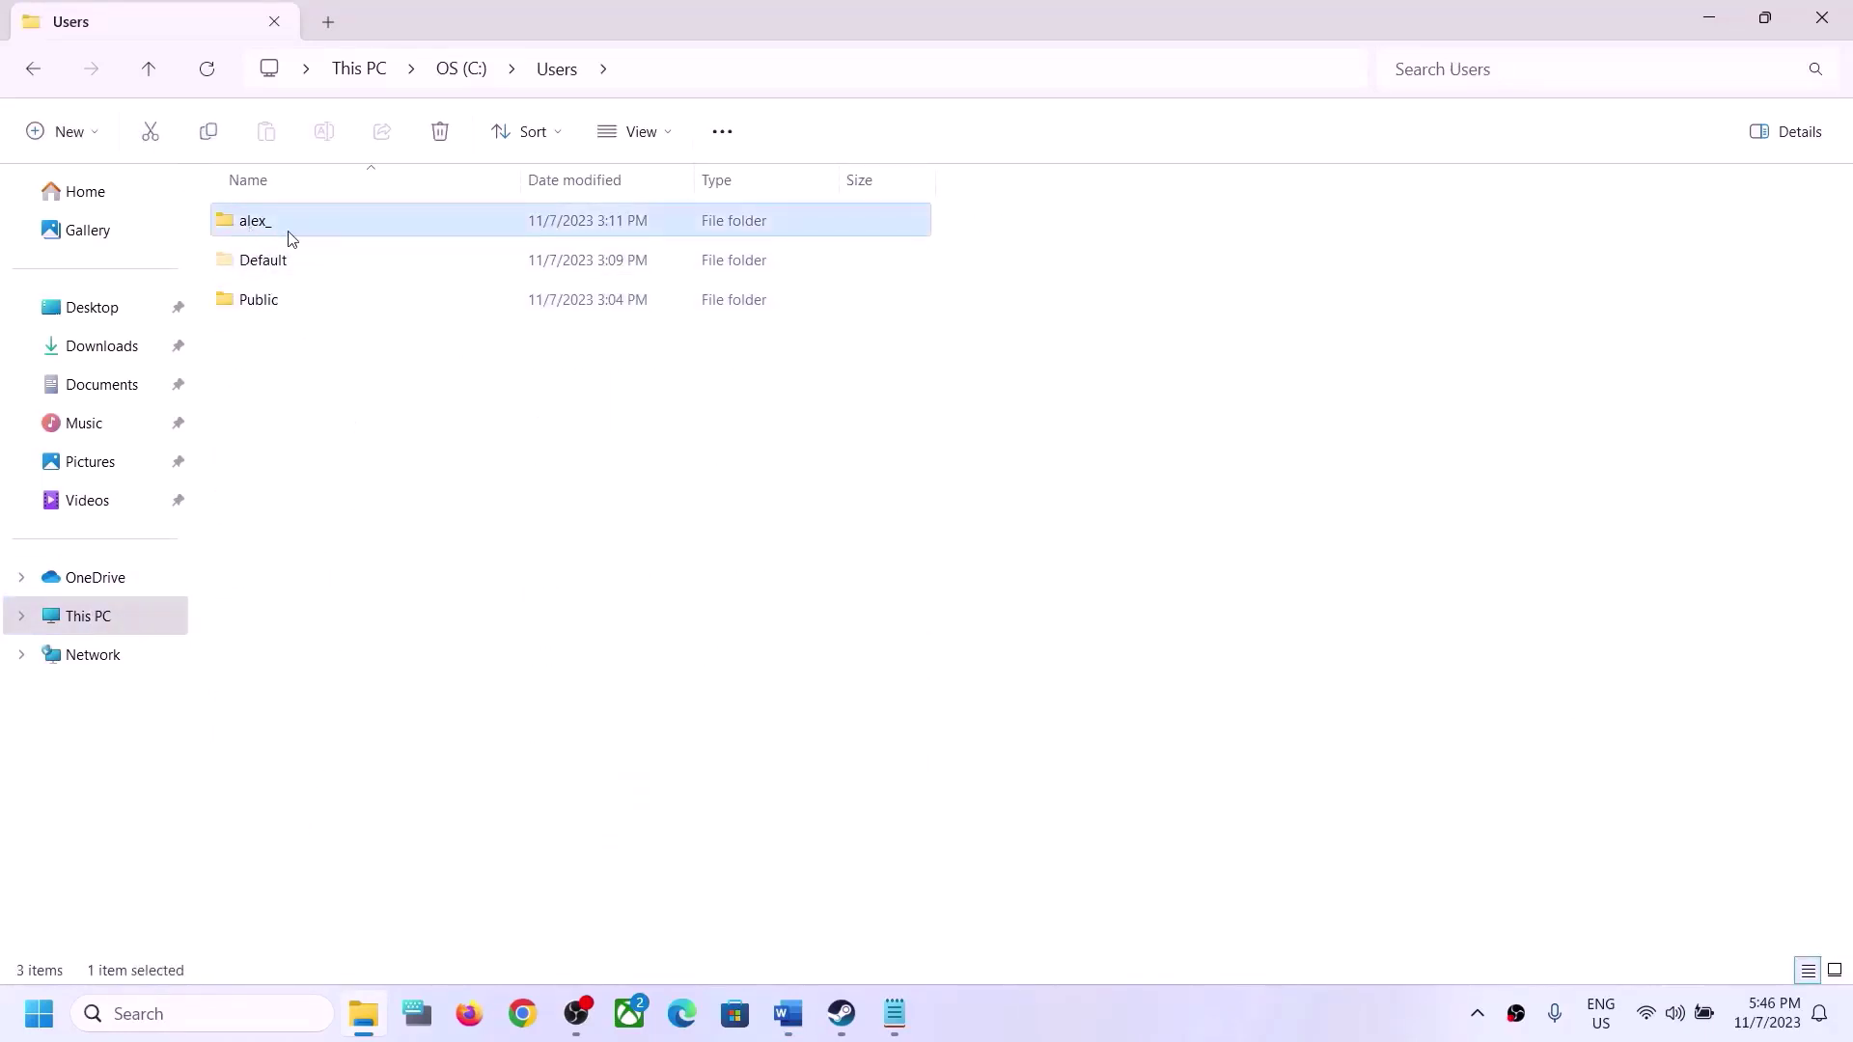
click(266, 275)
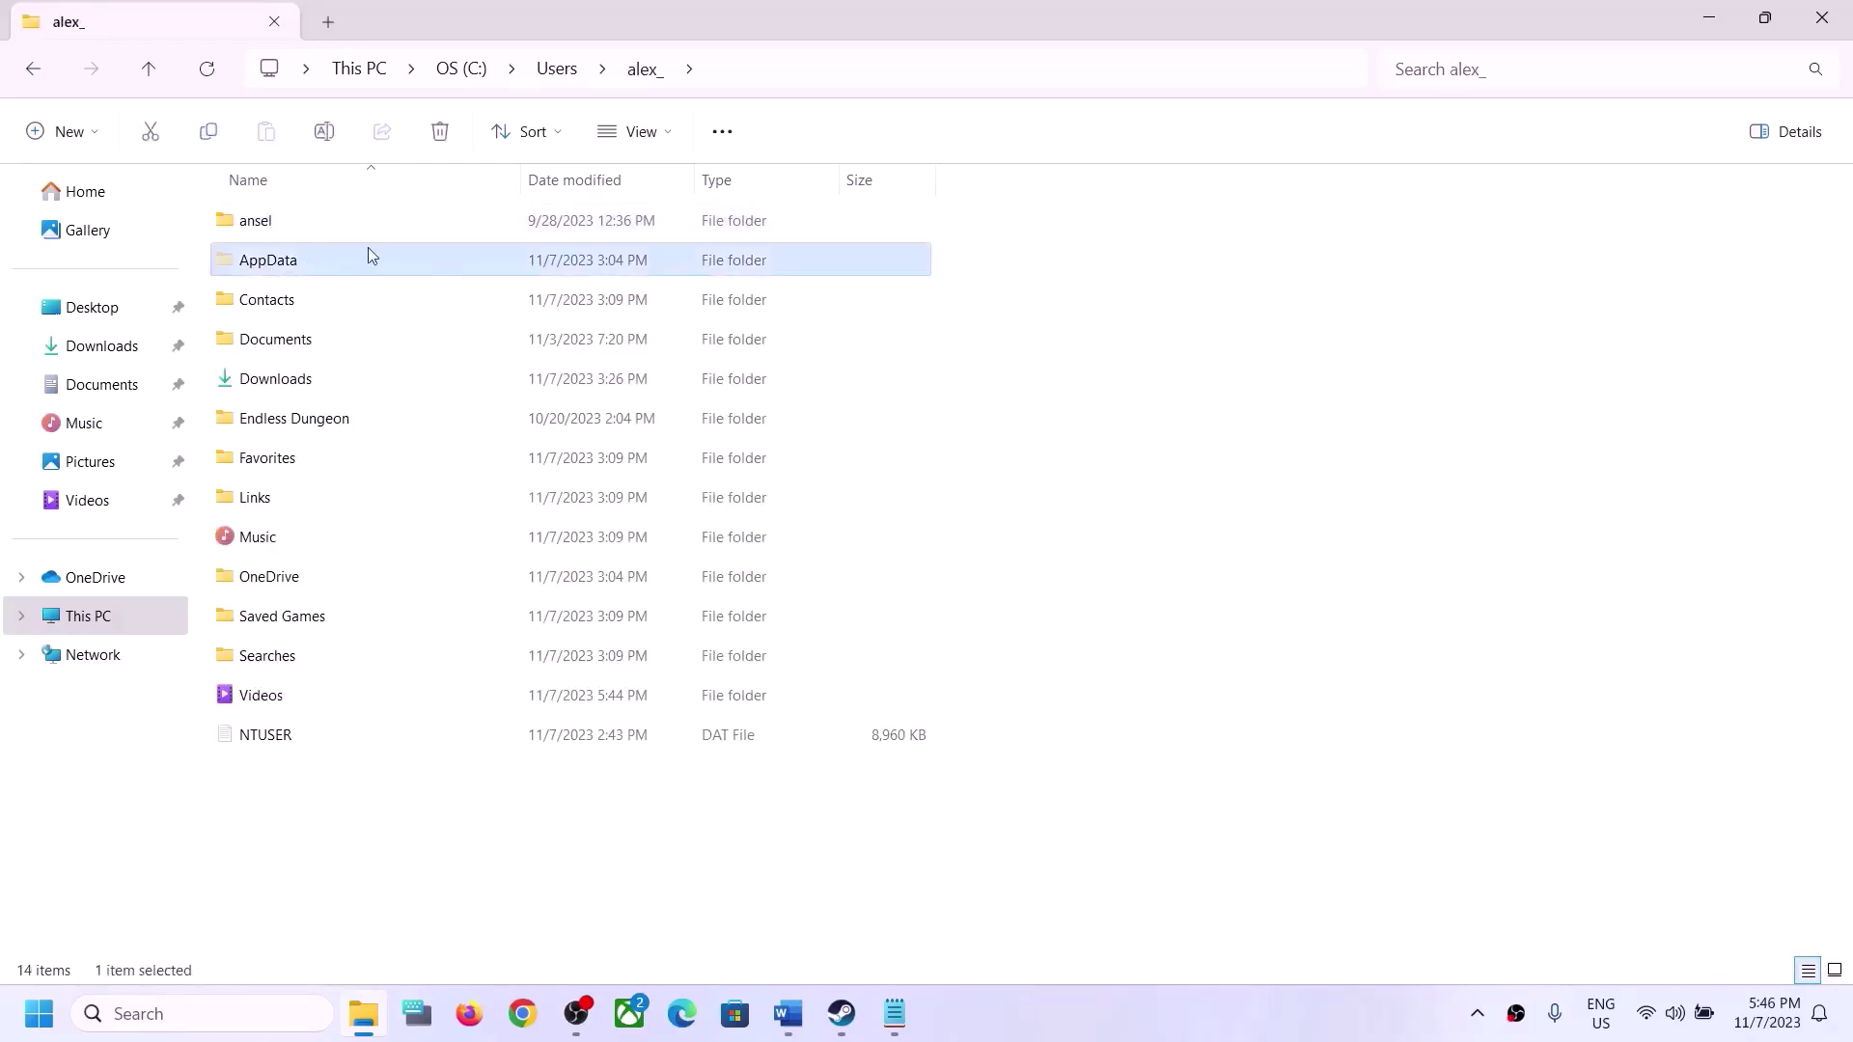
click(662, 135)
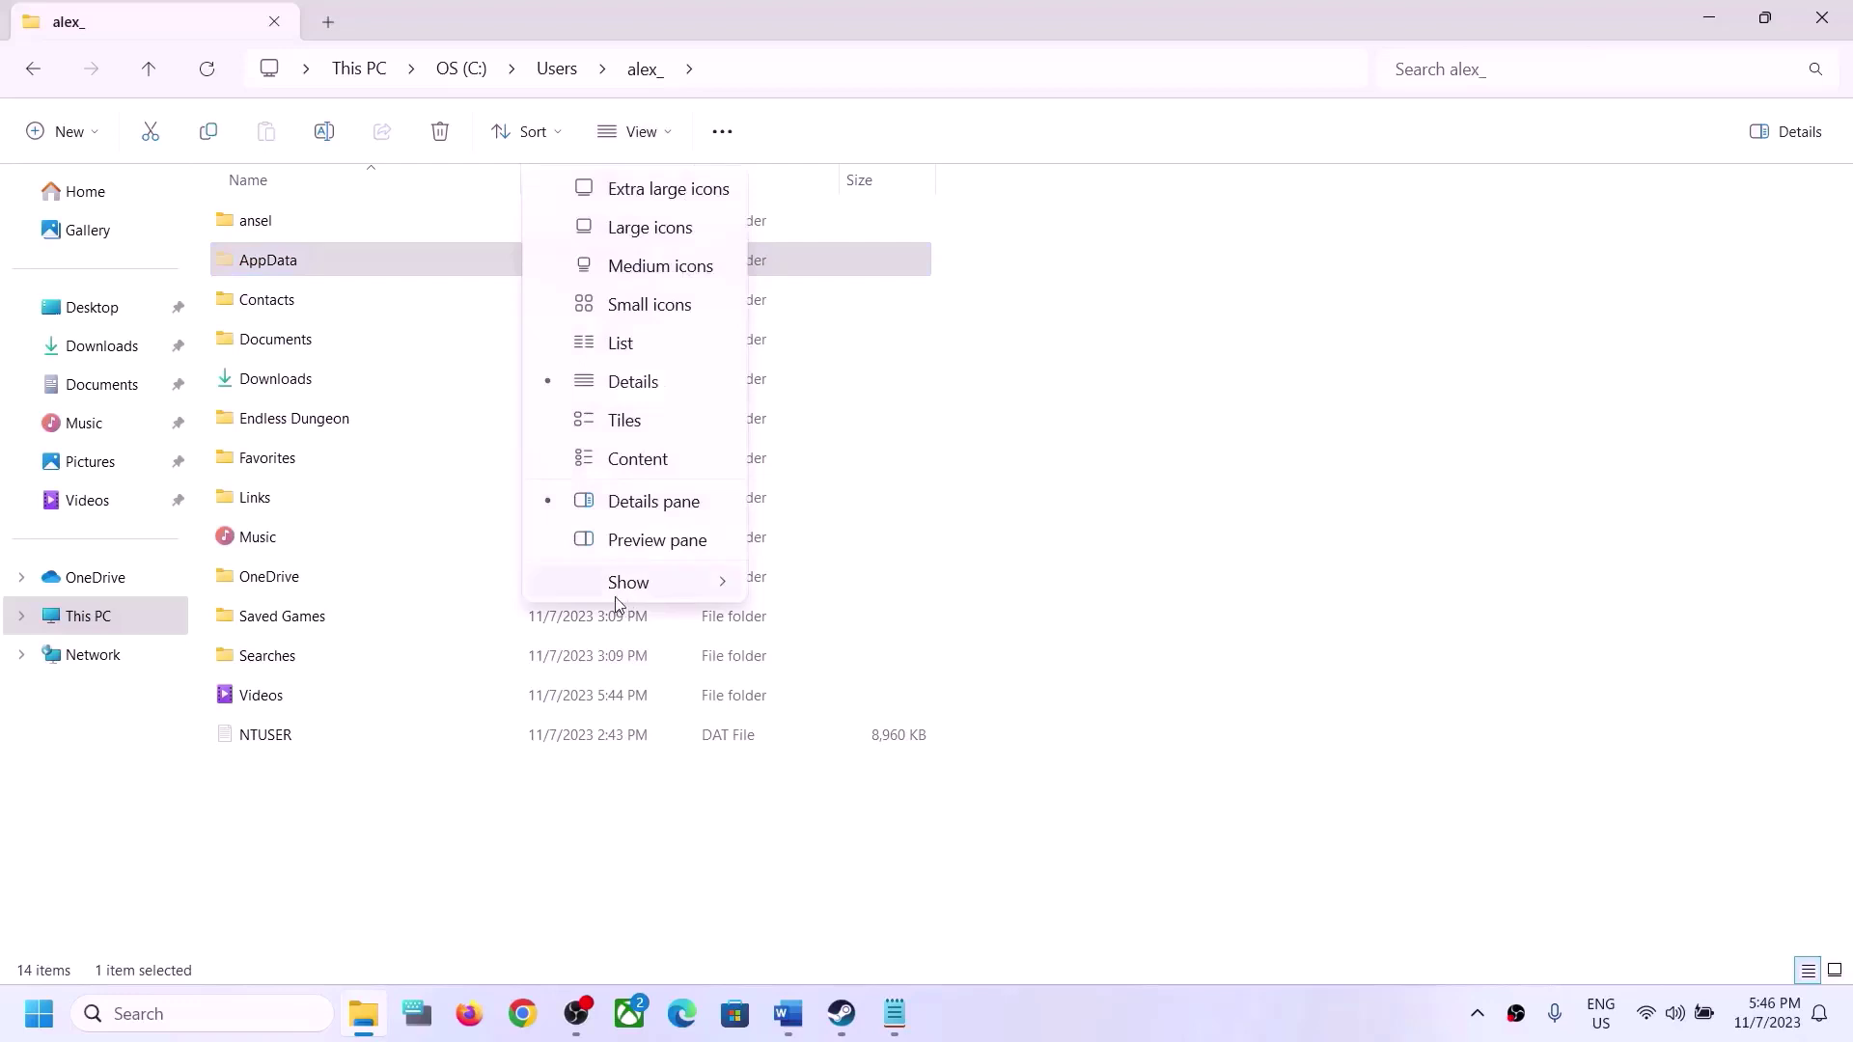
mouse_move(622, 589)
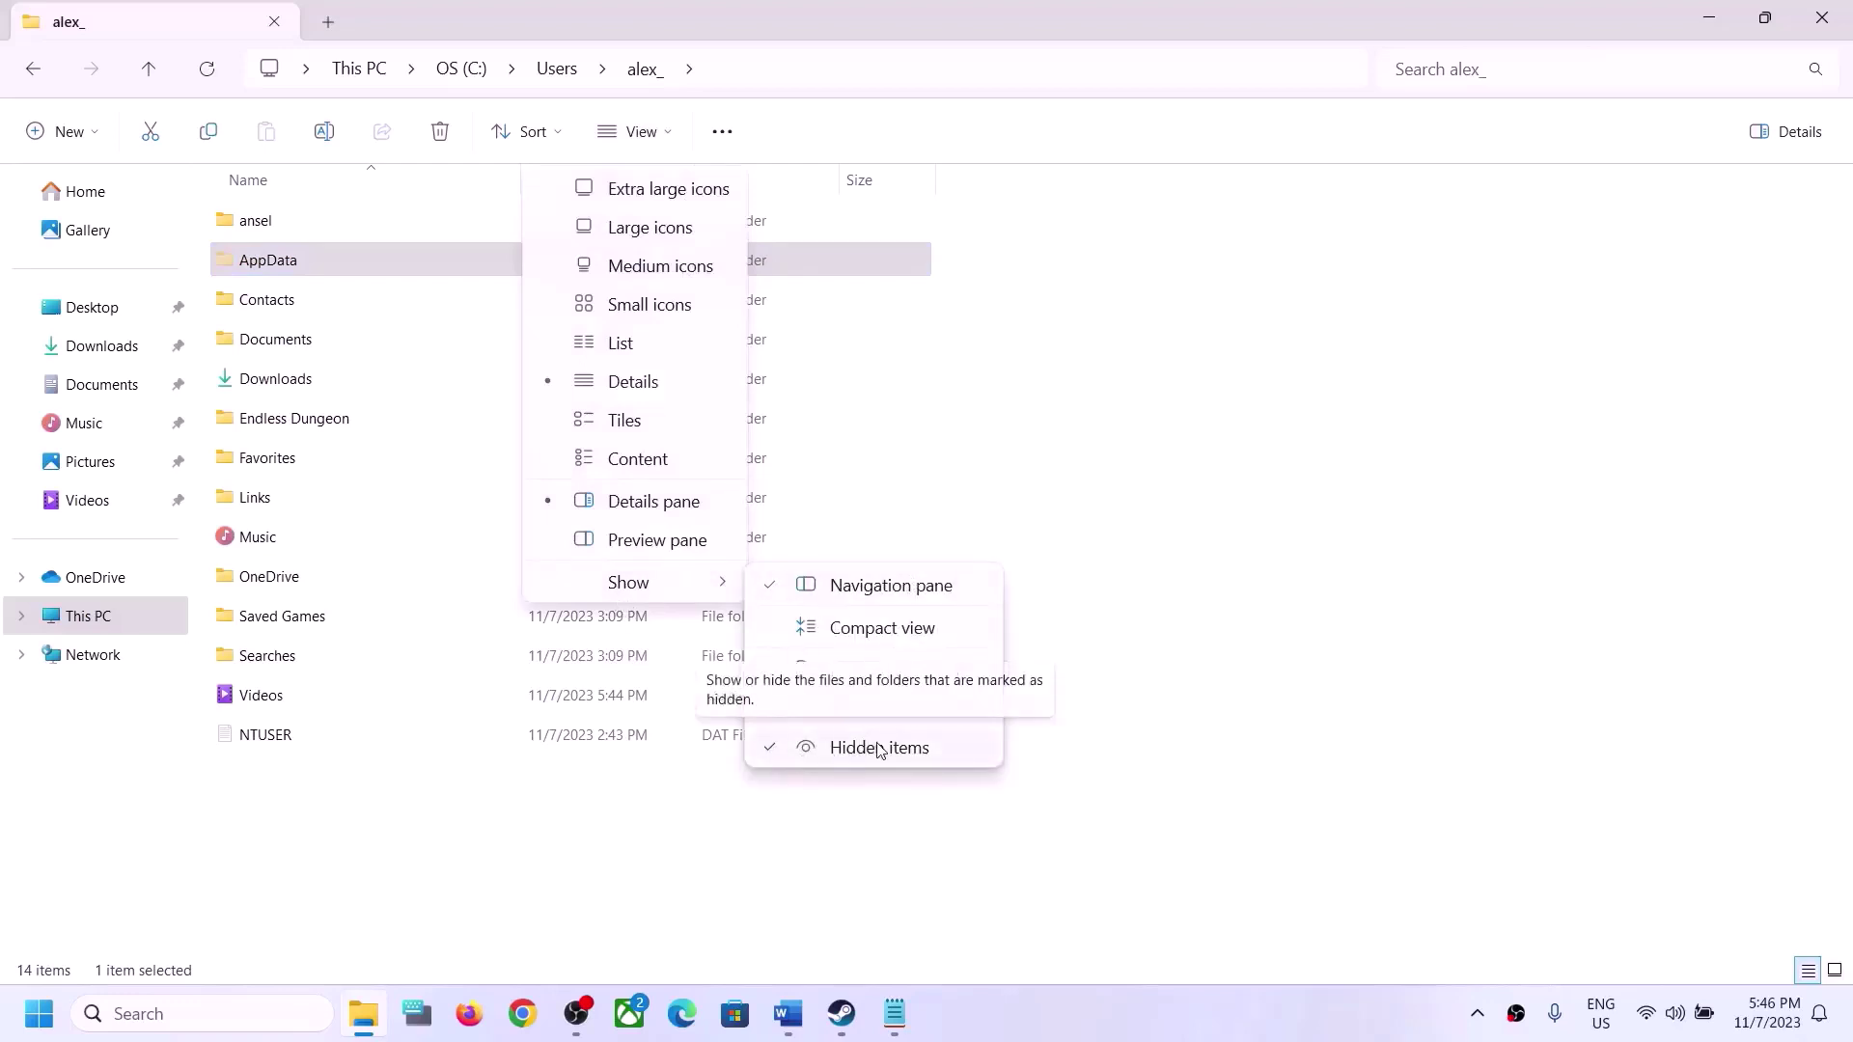
click(290, 262)
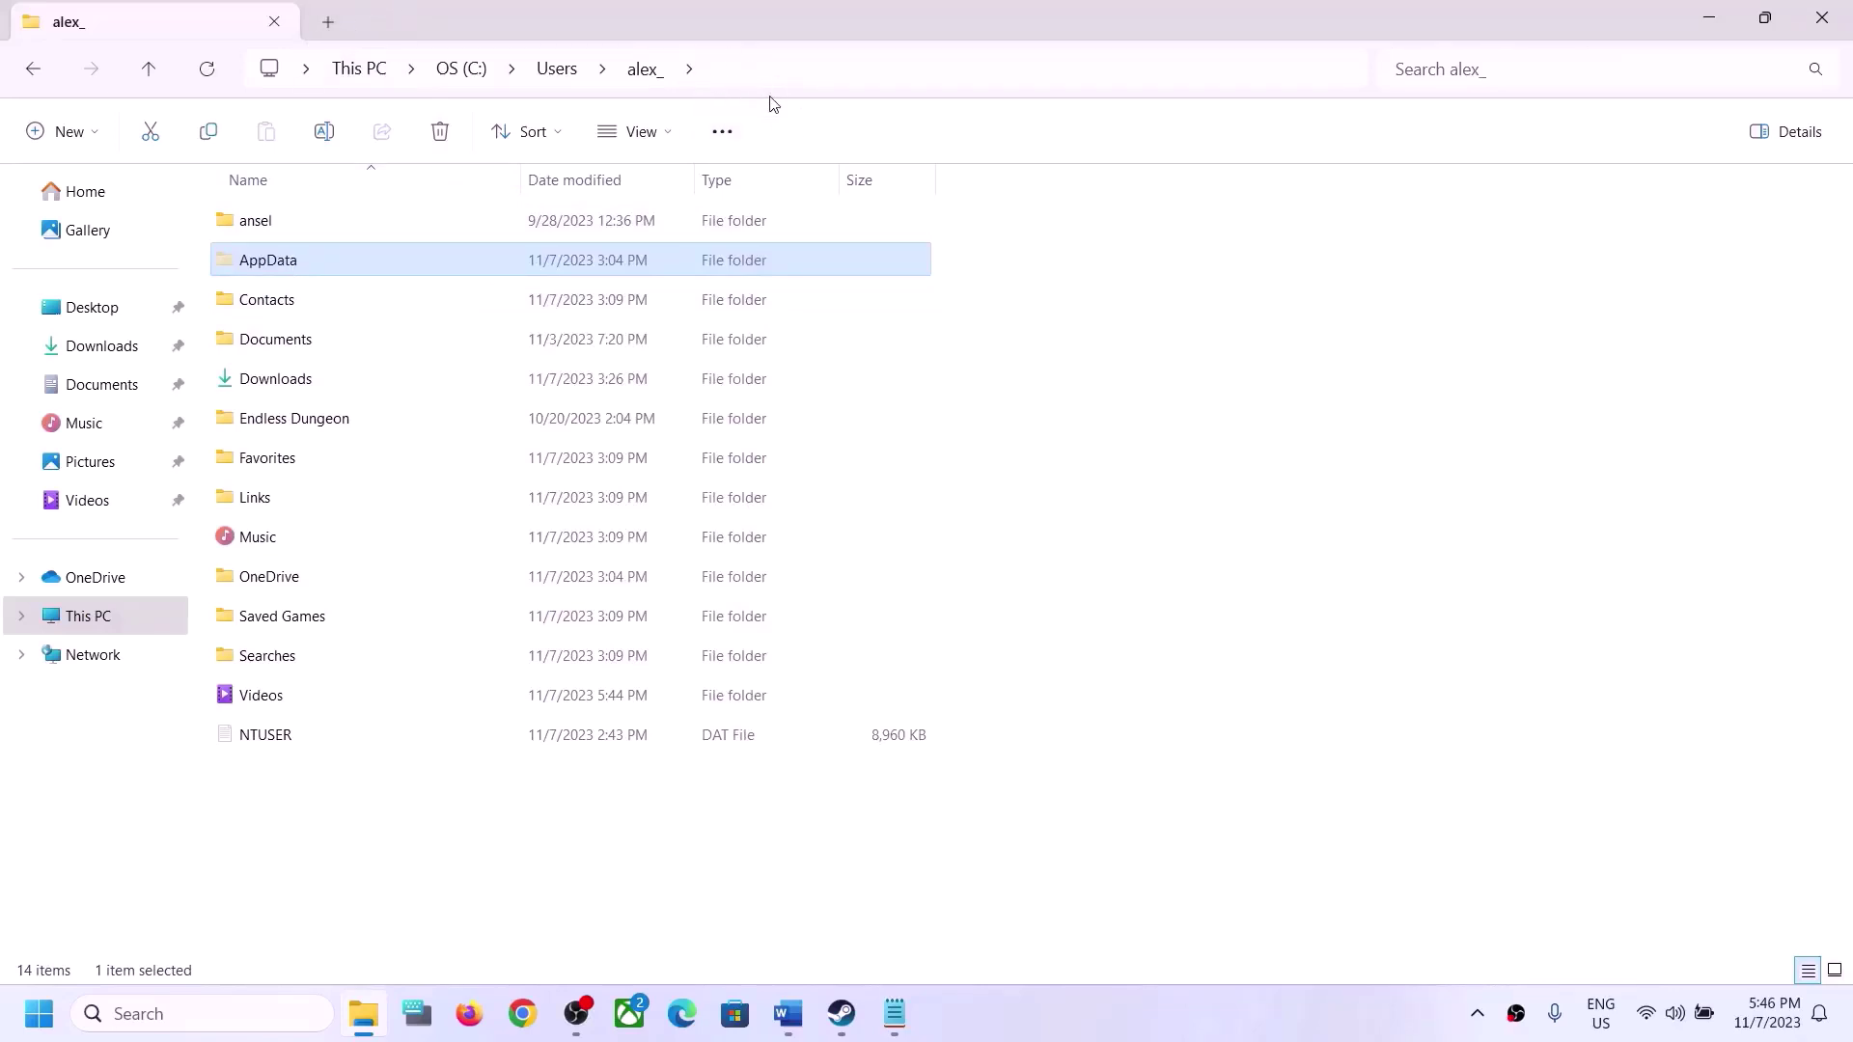
Open AppData > LocalLow > IronOak Games, then return to LocalLow without deleting anything
click(372, 275)
double_click(352, 267)
click(280, 267)
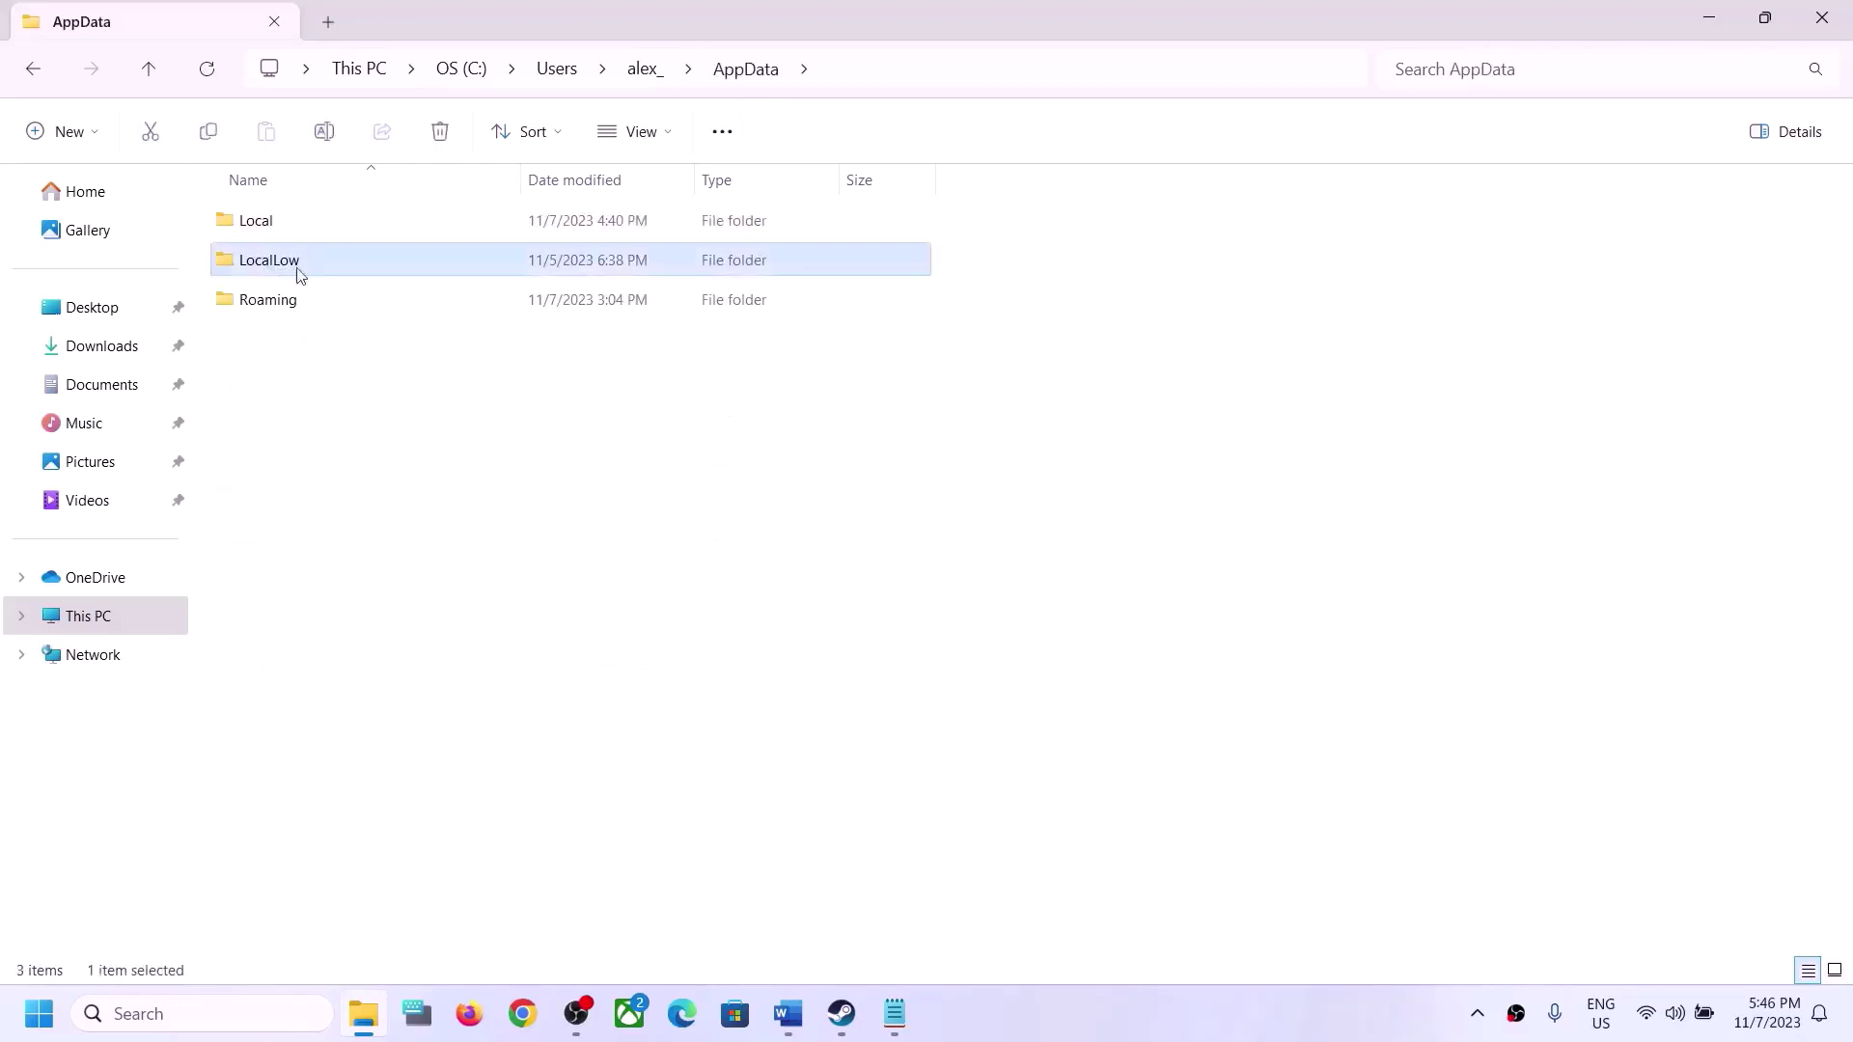
double_click(364, 275)
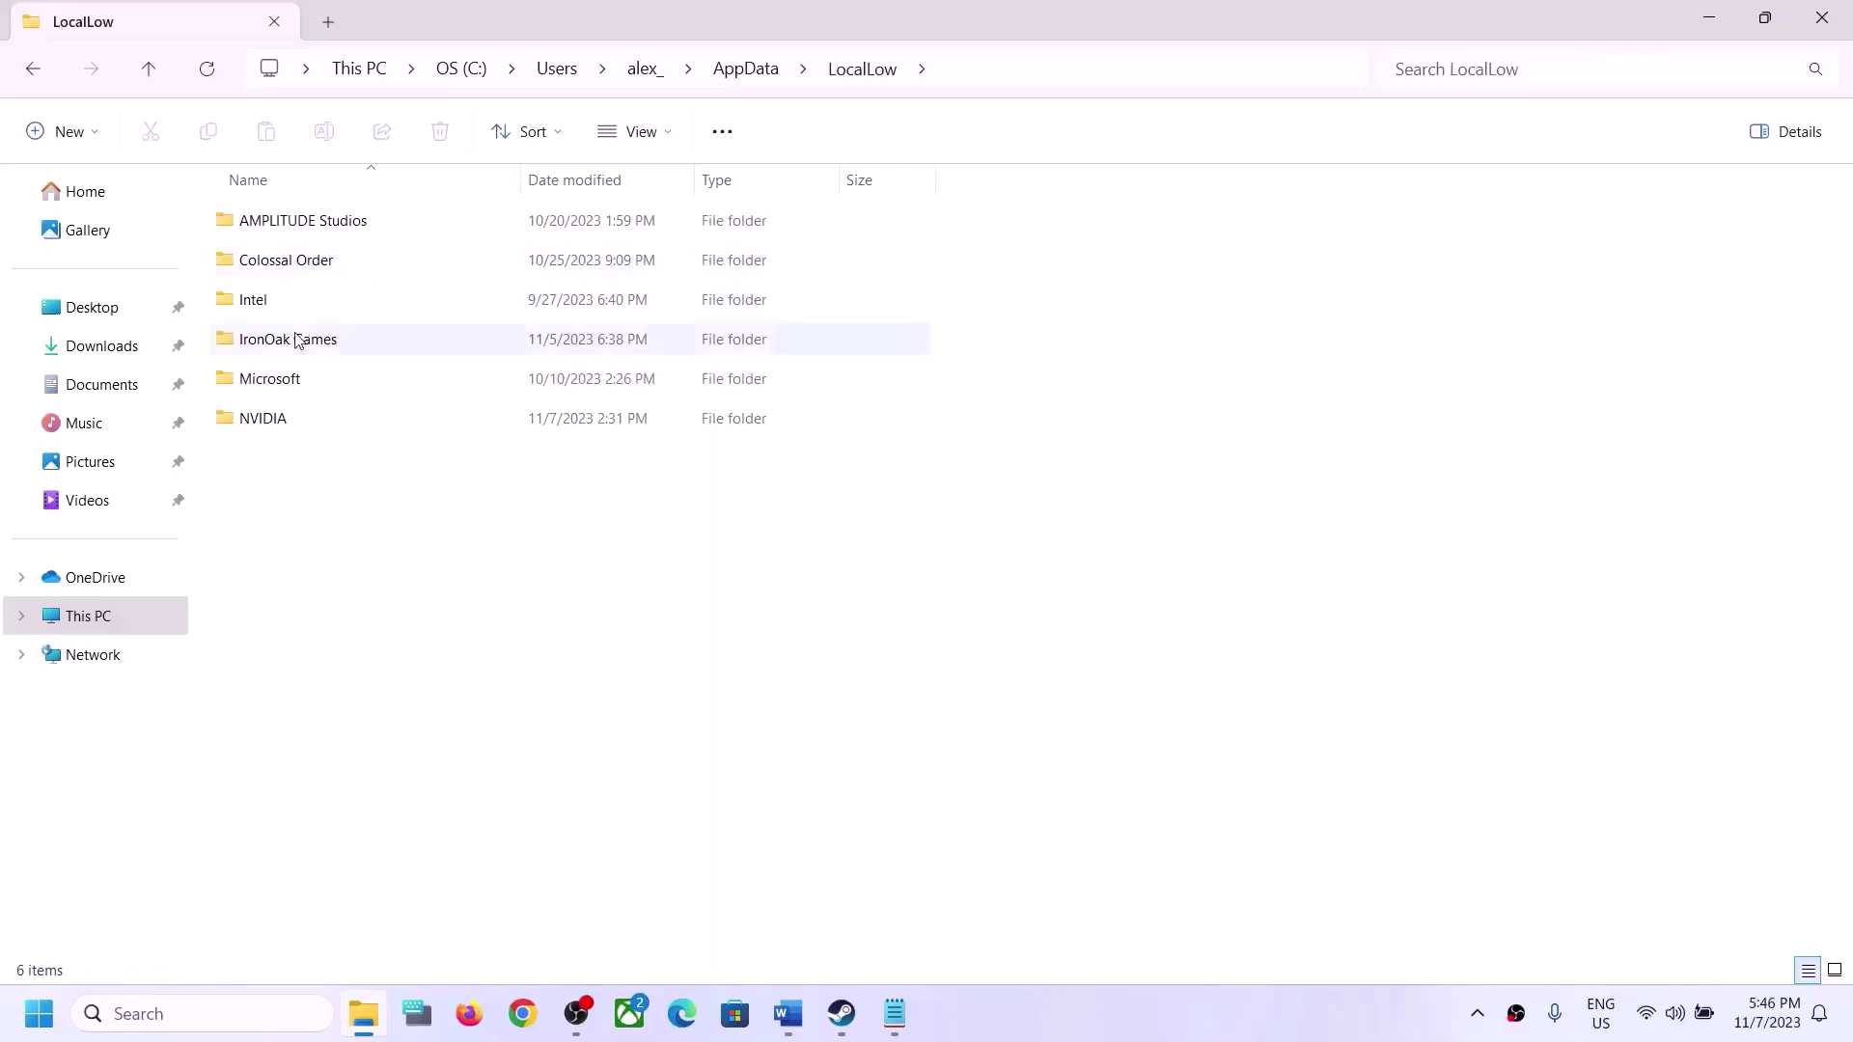
click(251, 349)
mouse_move(303, 359)
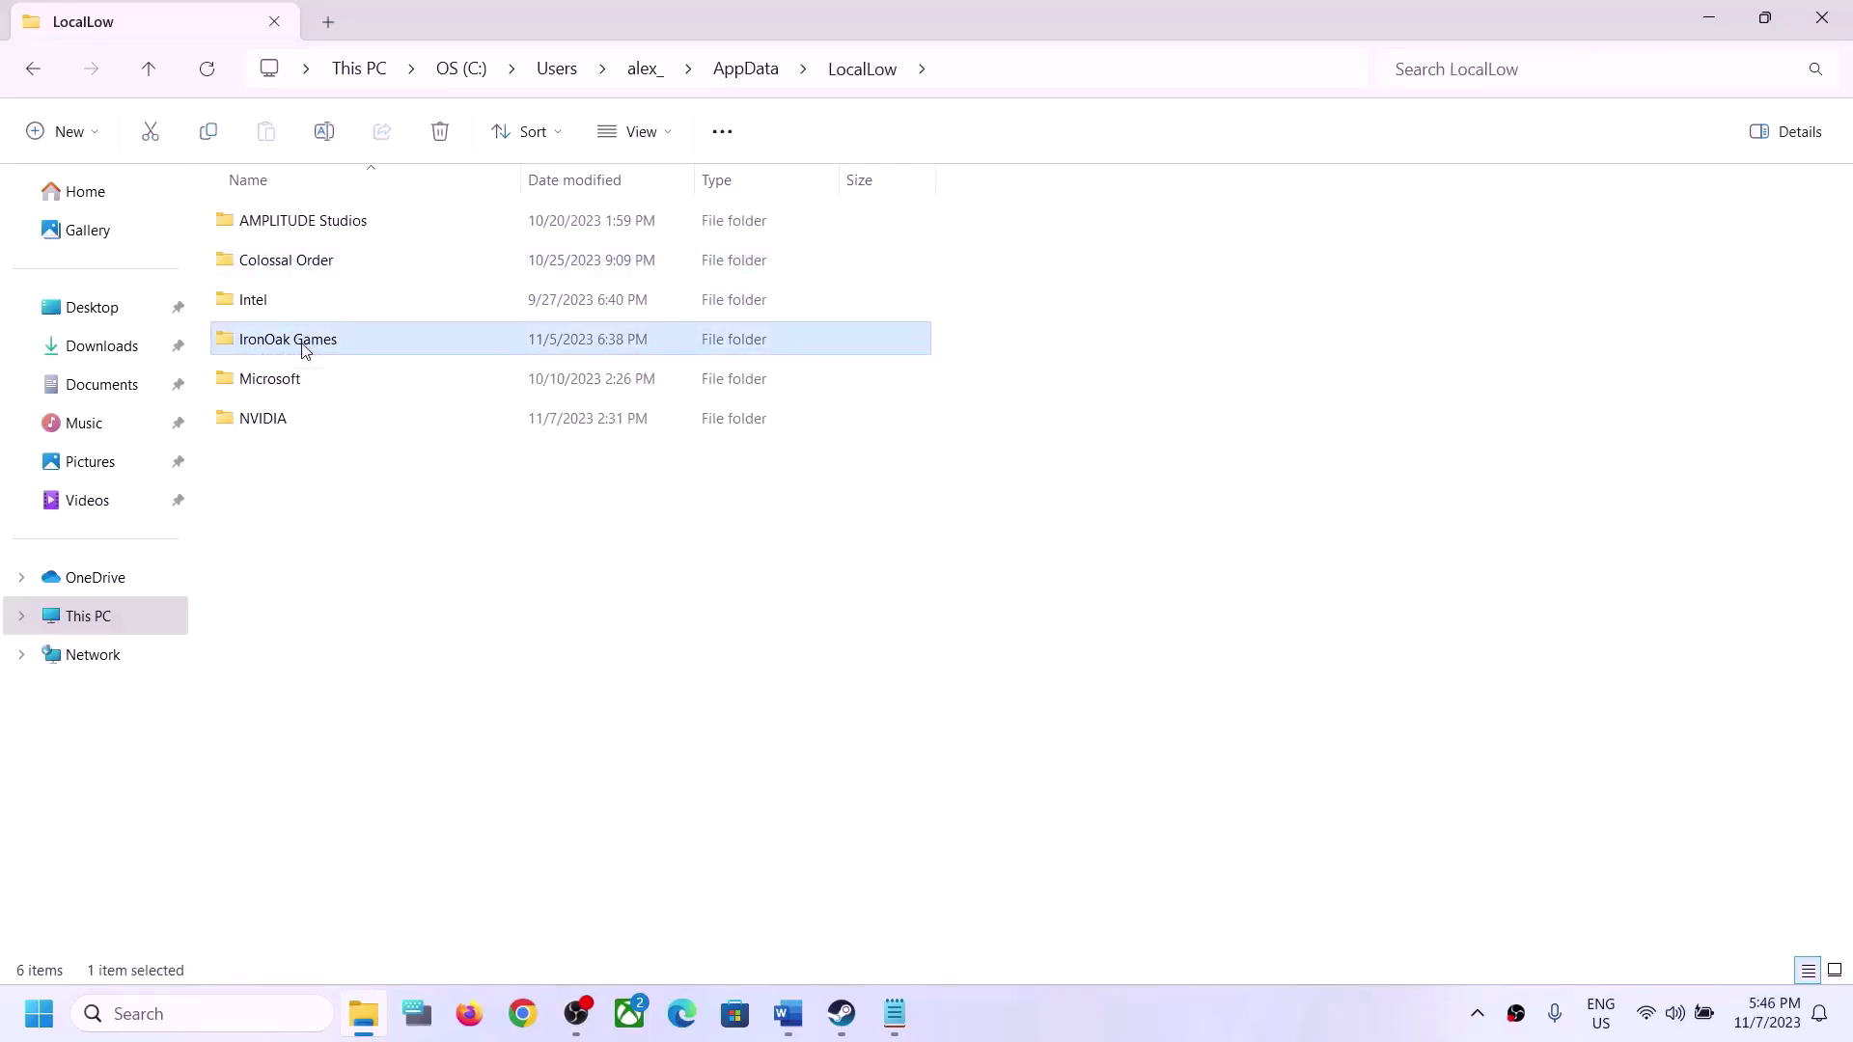
double_click(305, 347)
click(148, 68)
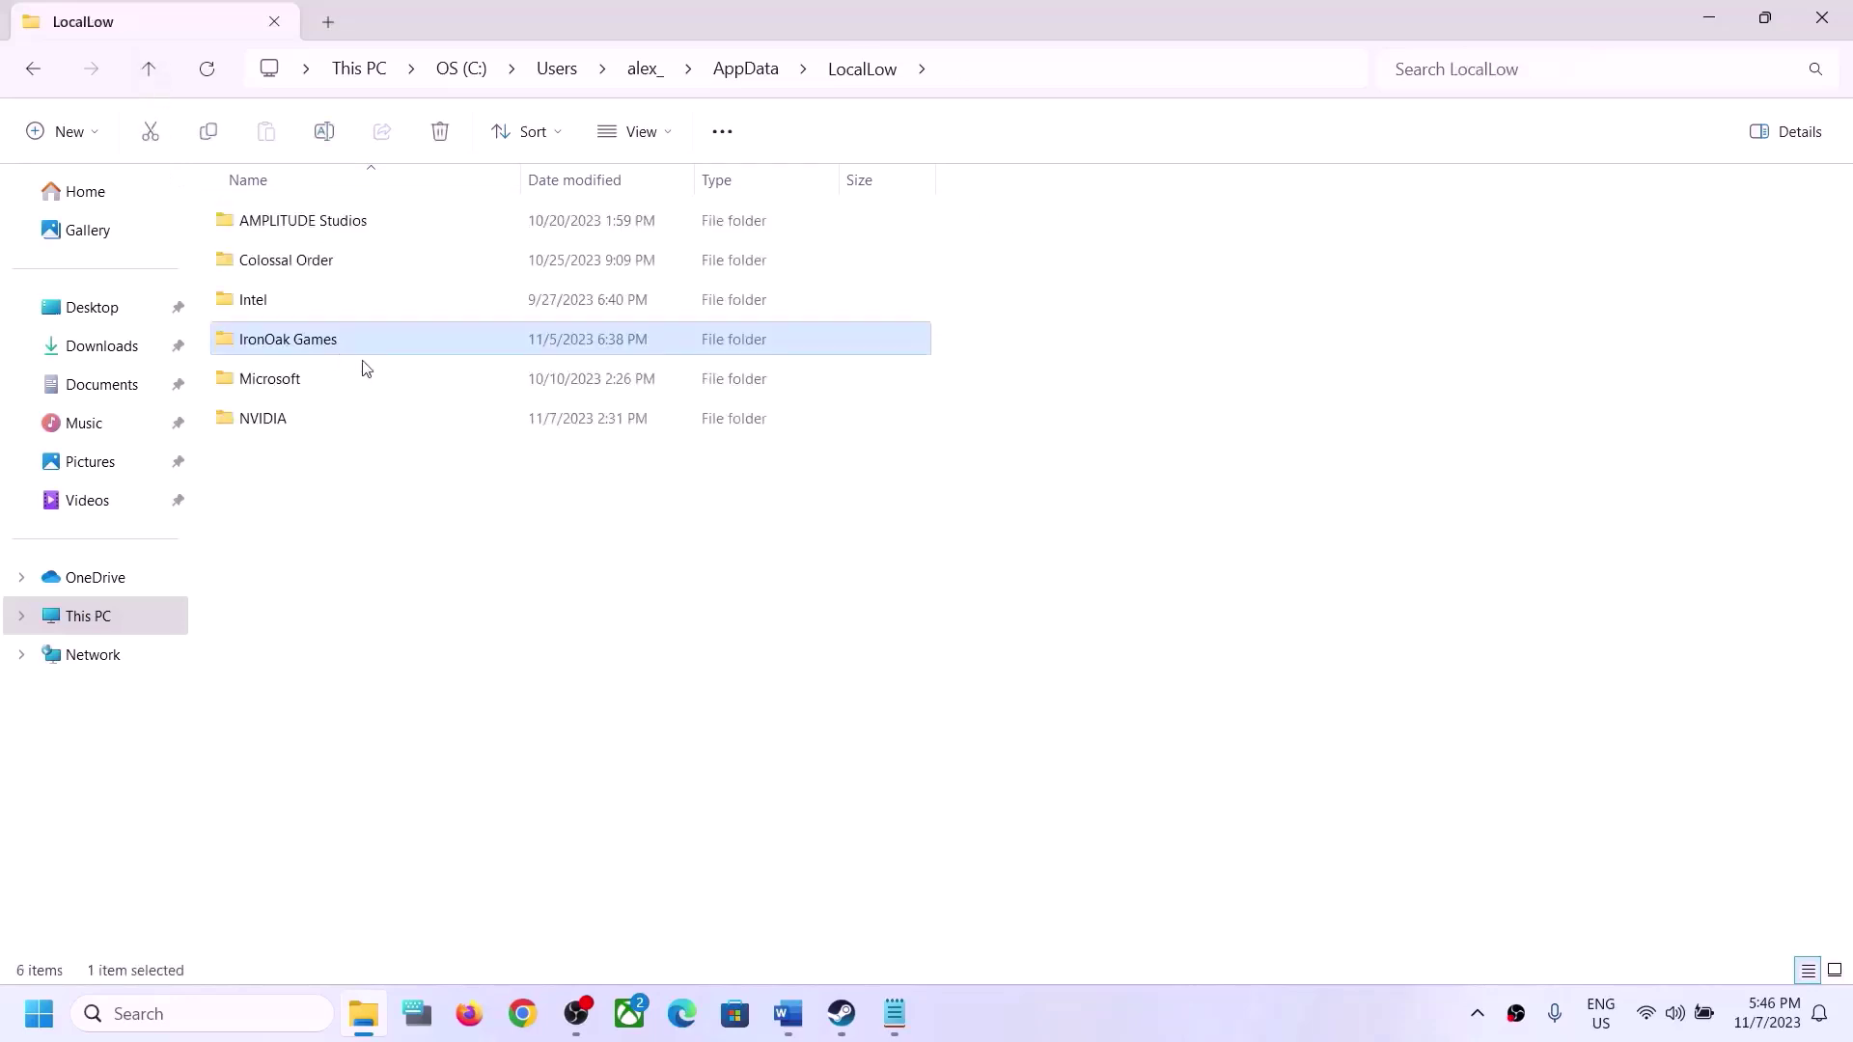
double_click(302, 346)
click(149, 68)
right_click(295, 349)
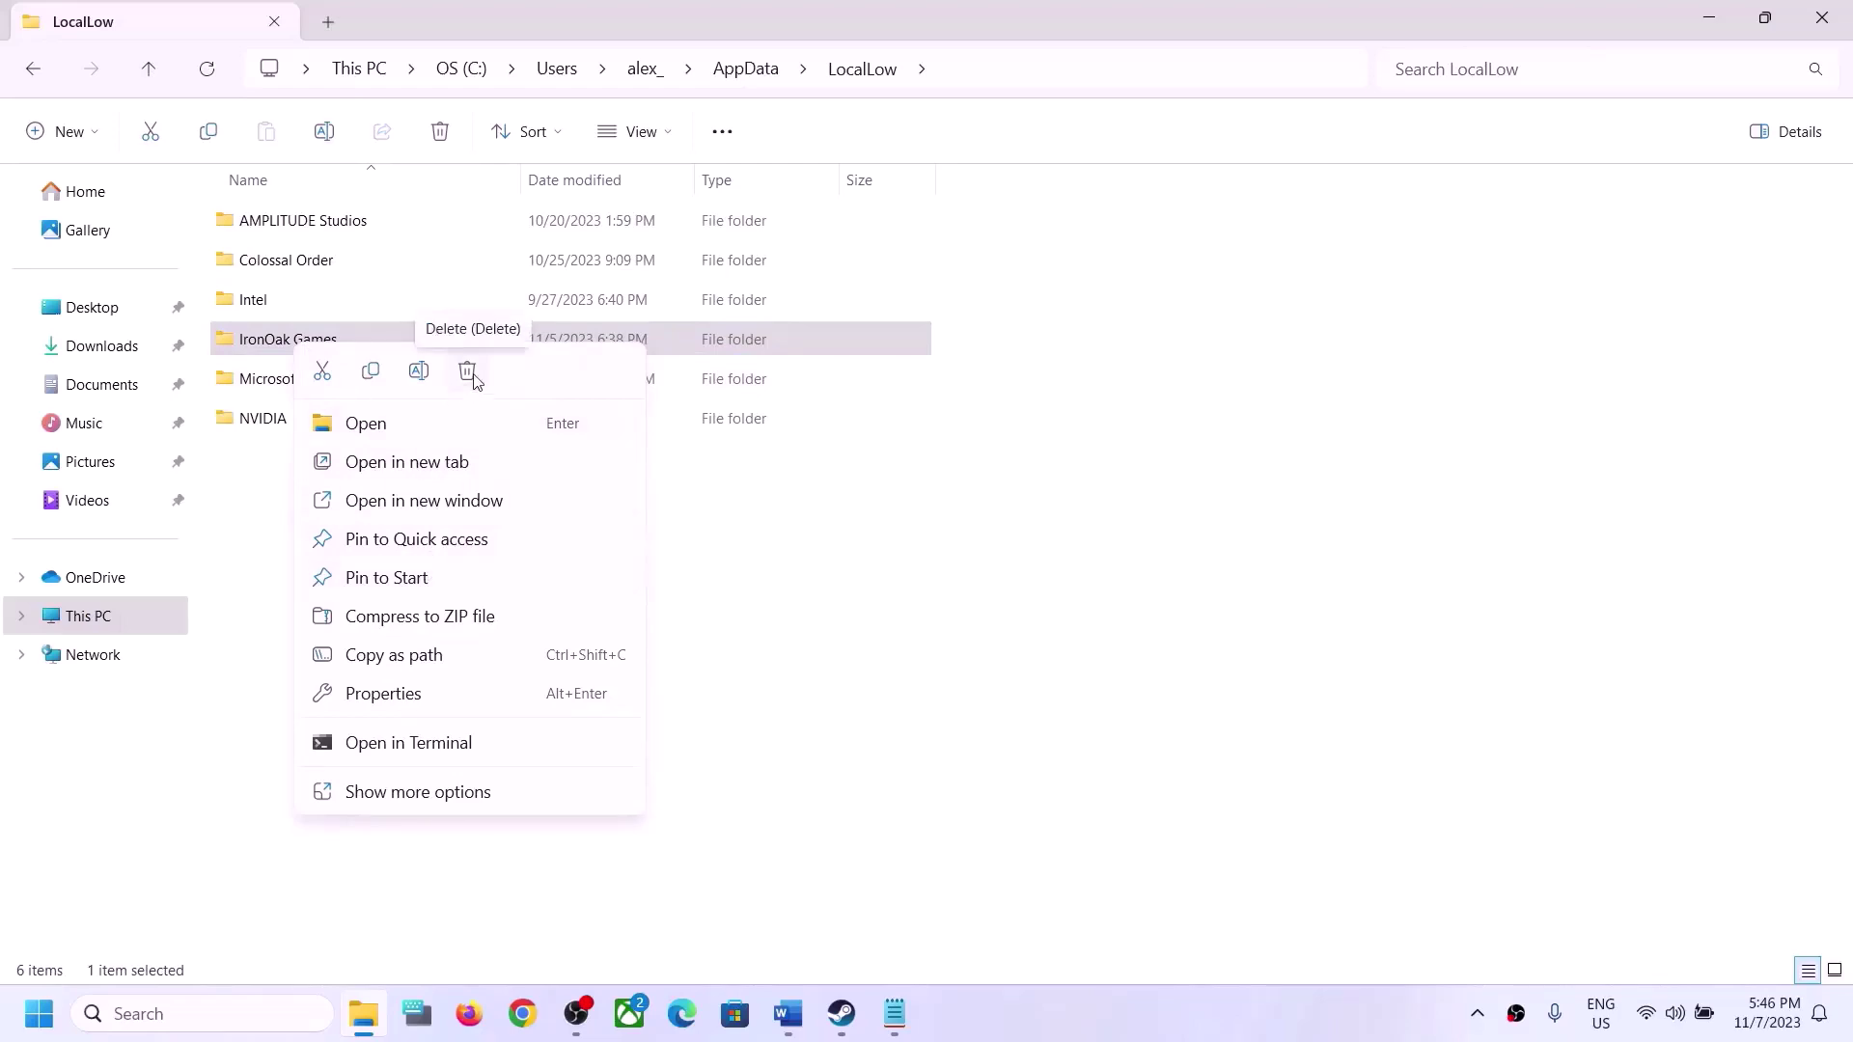
click(972, 575)
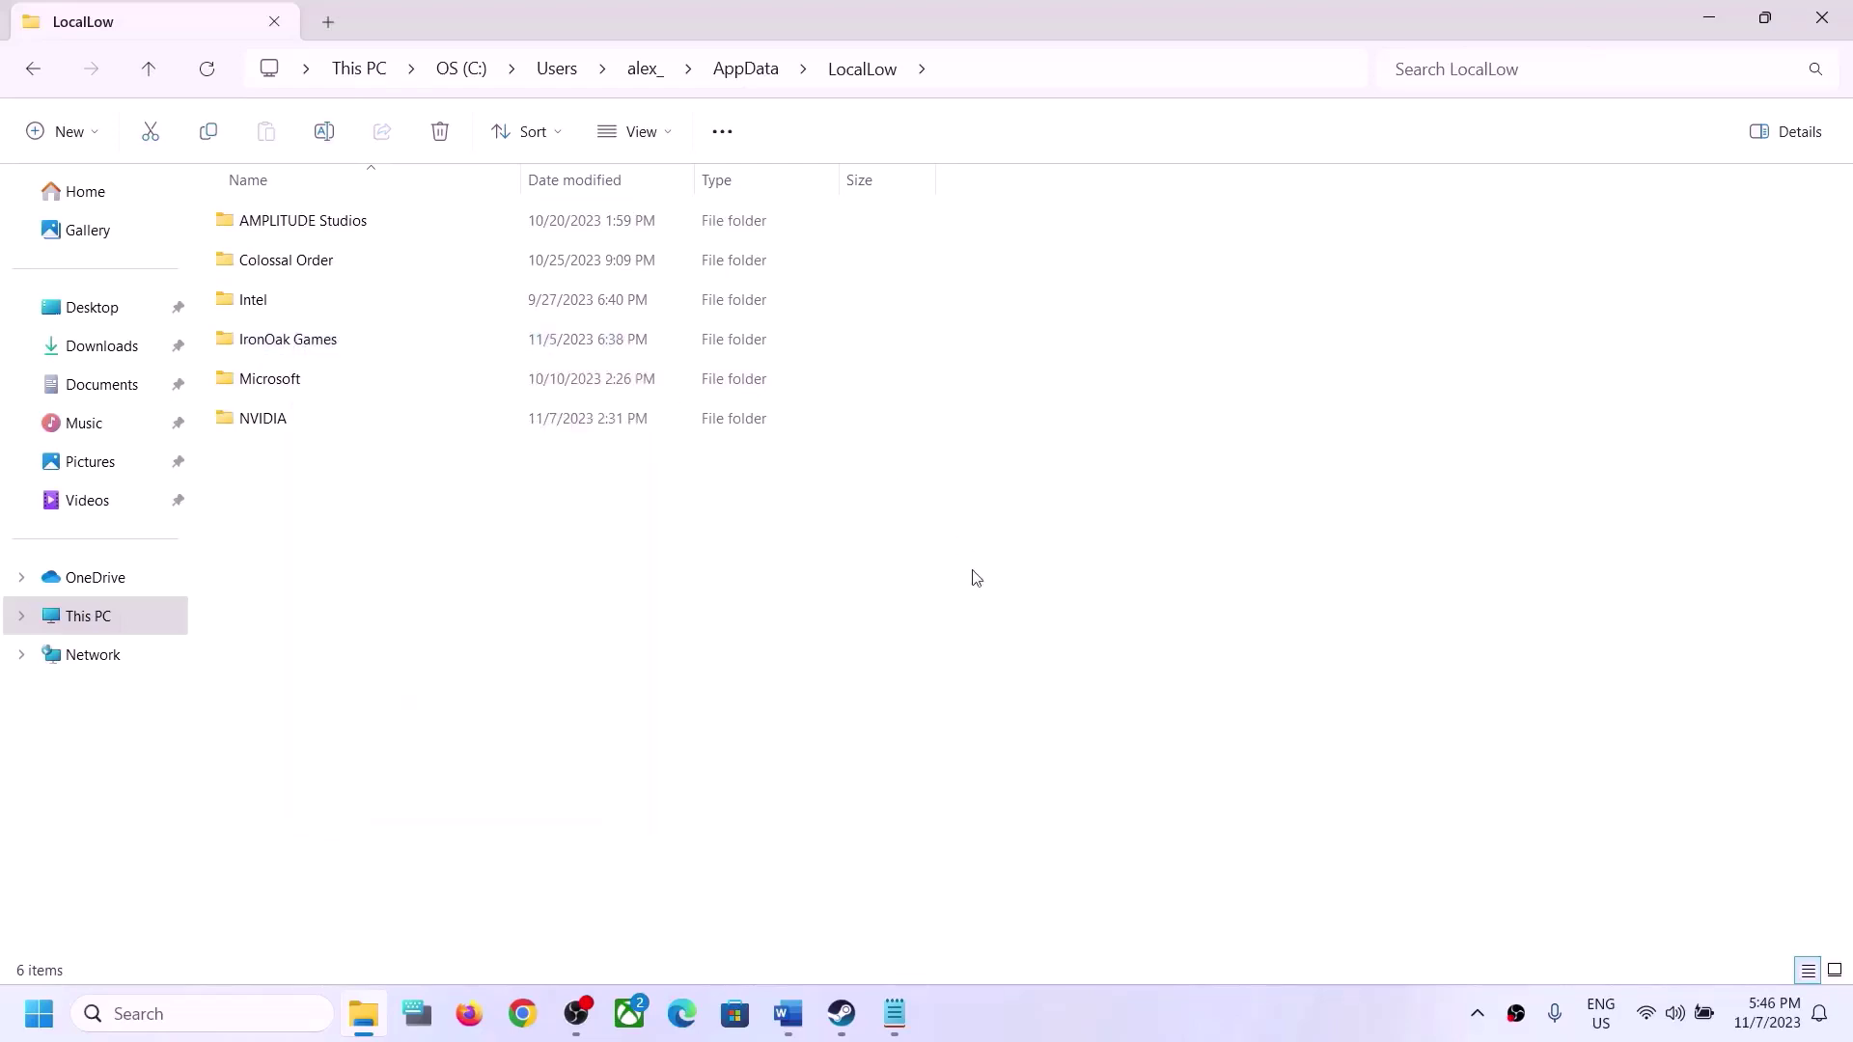
Highlight Step 4 about running the game as administrator in the Word guide
click(841, 1014)
click(786, 1011)
scroll(615, 551, down, 5)
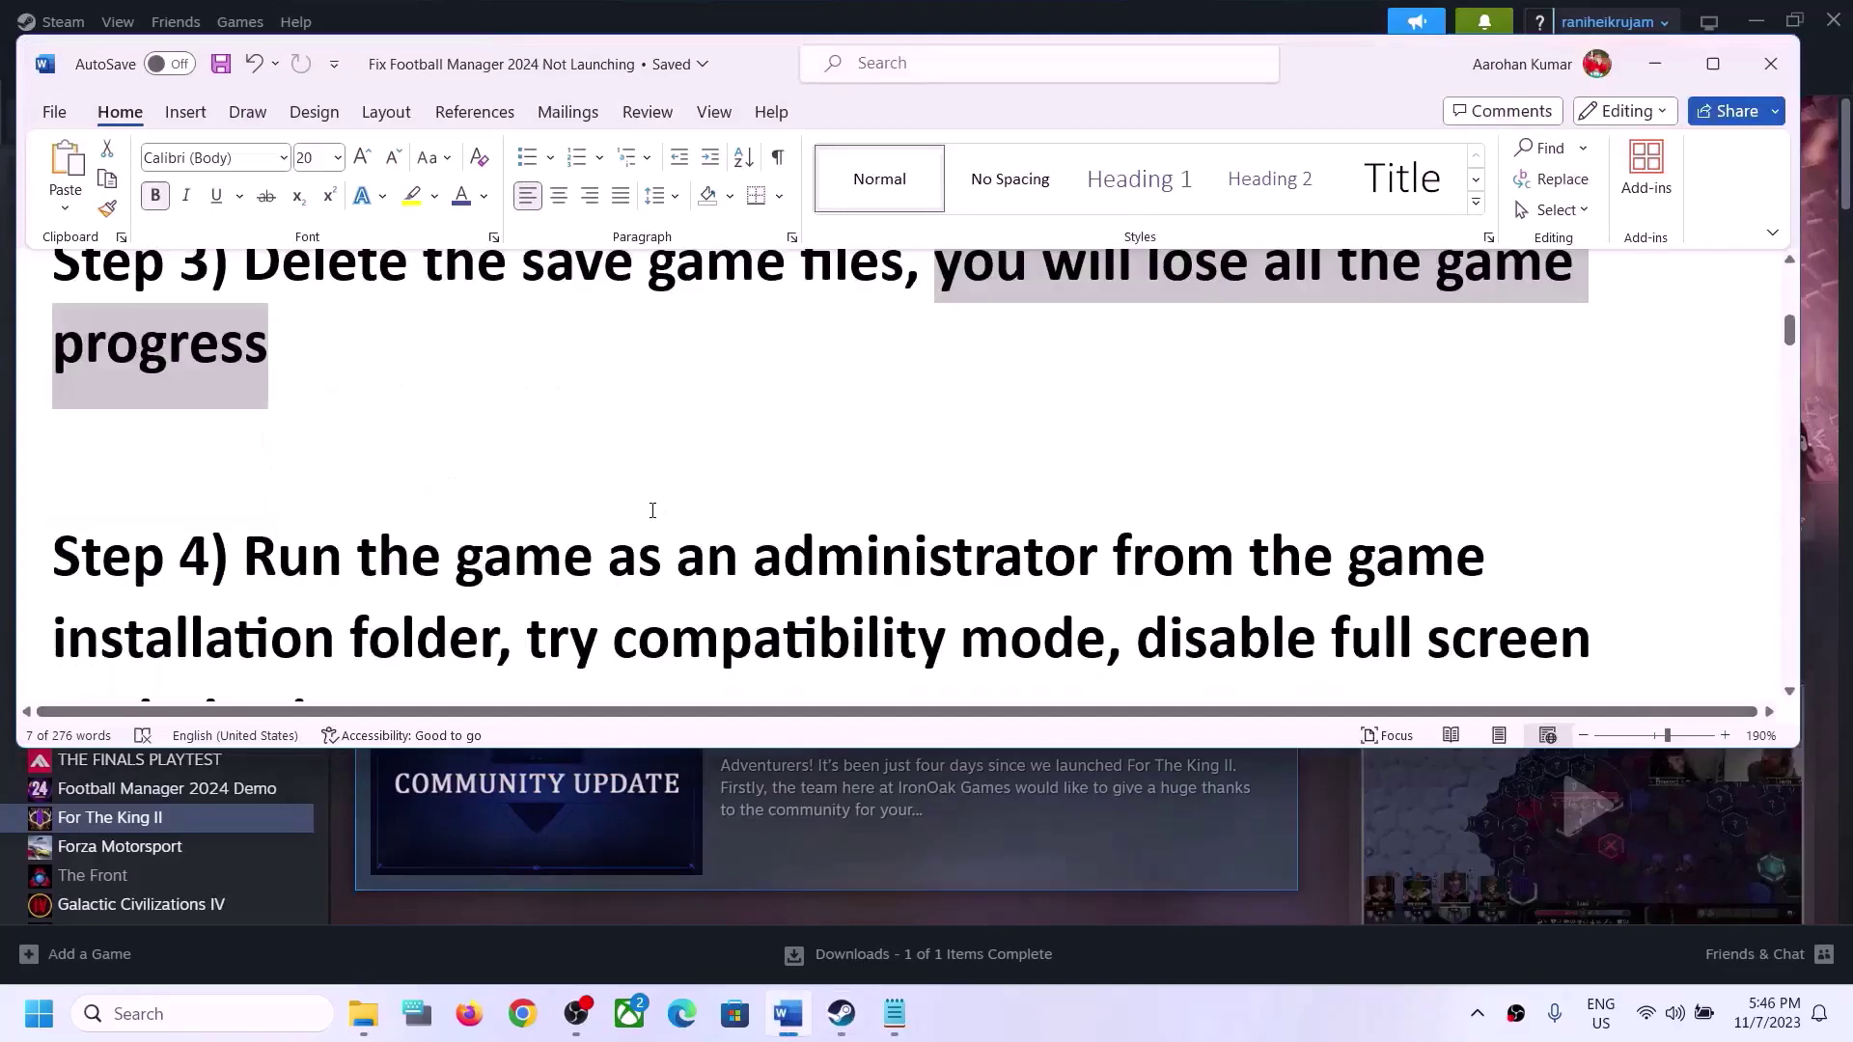
drag(249, 446, 496, 536)
click(1654, 63)
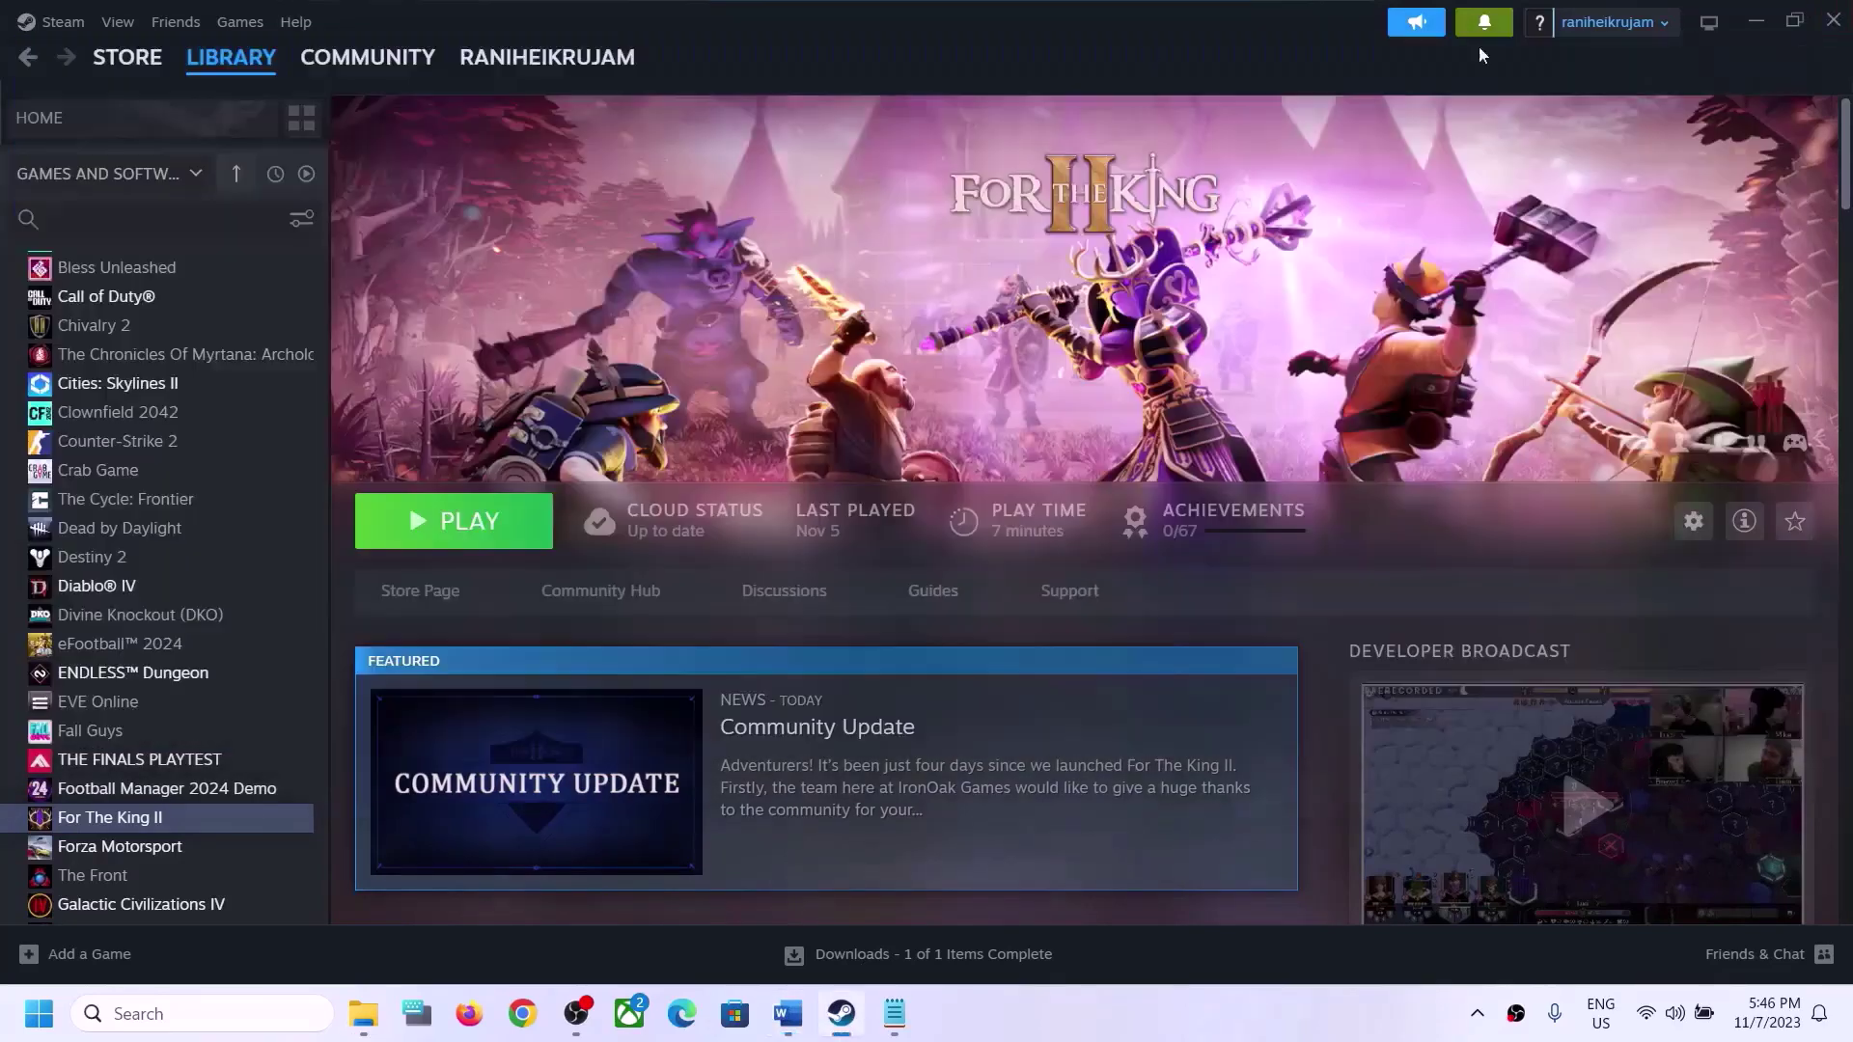
Open For The King II's installation folder via Steam's Manage > Browse local files
right_click(135, 822)
mouse_move(200, 719)
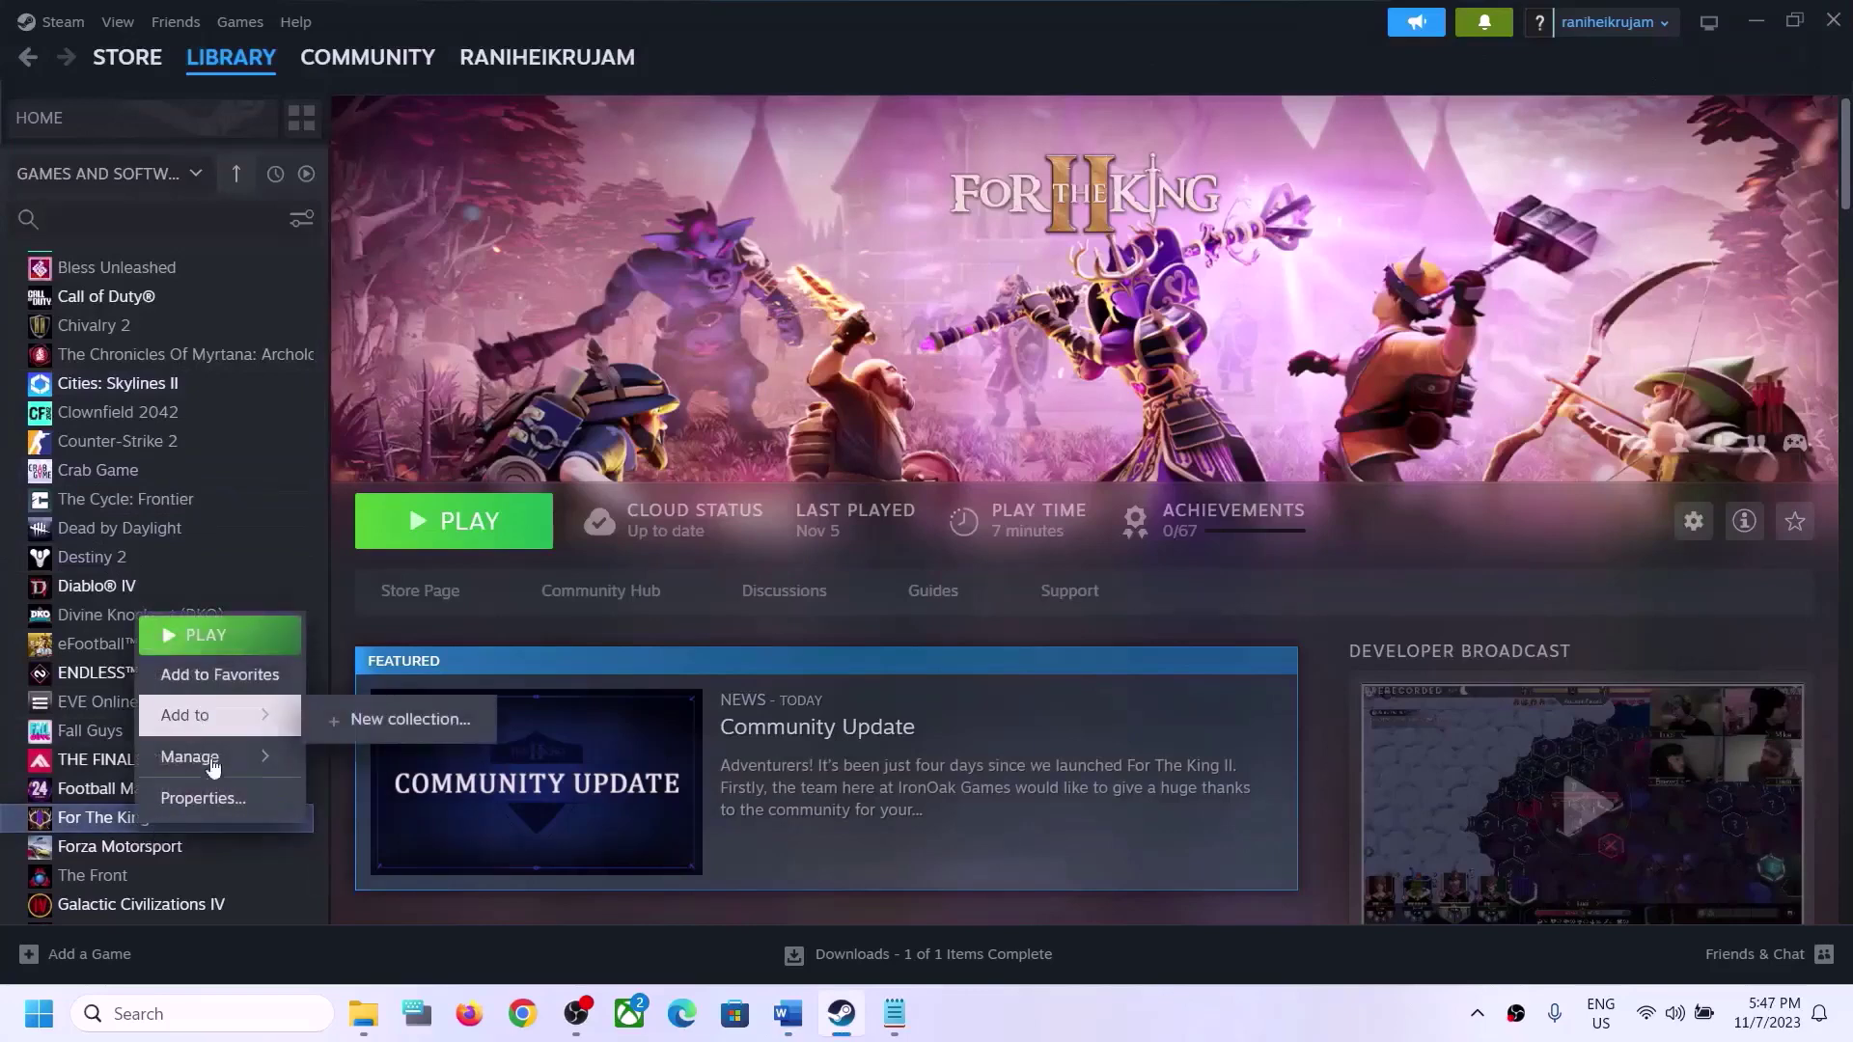
mouse_move(206, 757)
click(439, 798)
Set the For The King II application to run as administrator in its Compatibility properties
mouse_move(386, 1026)
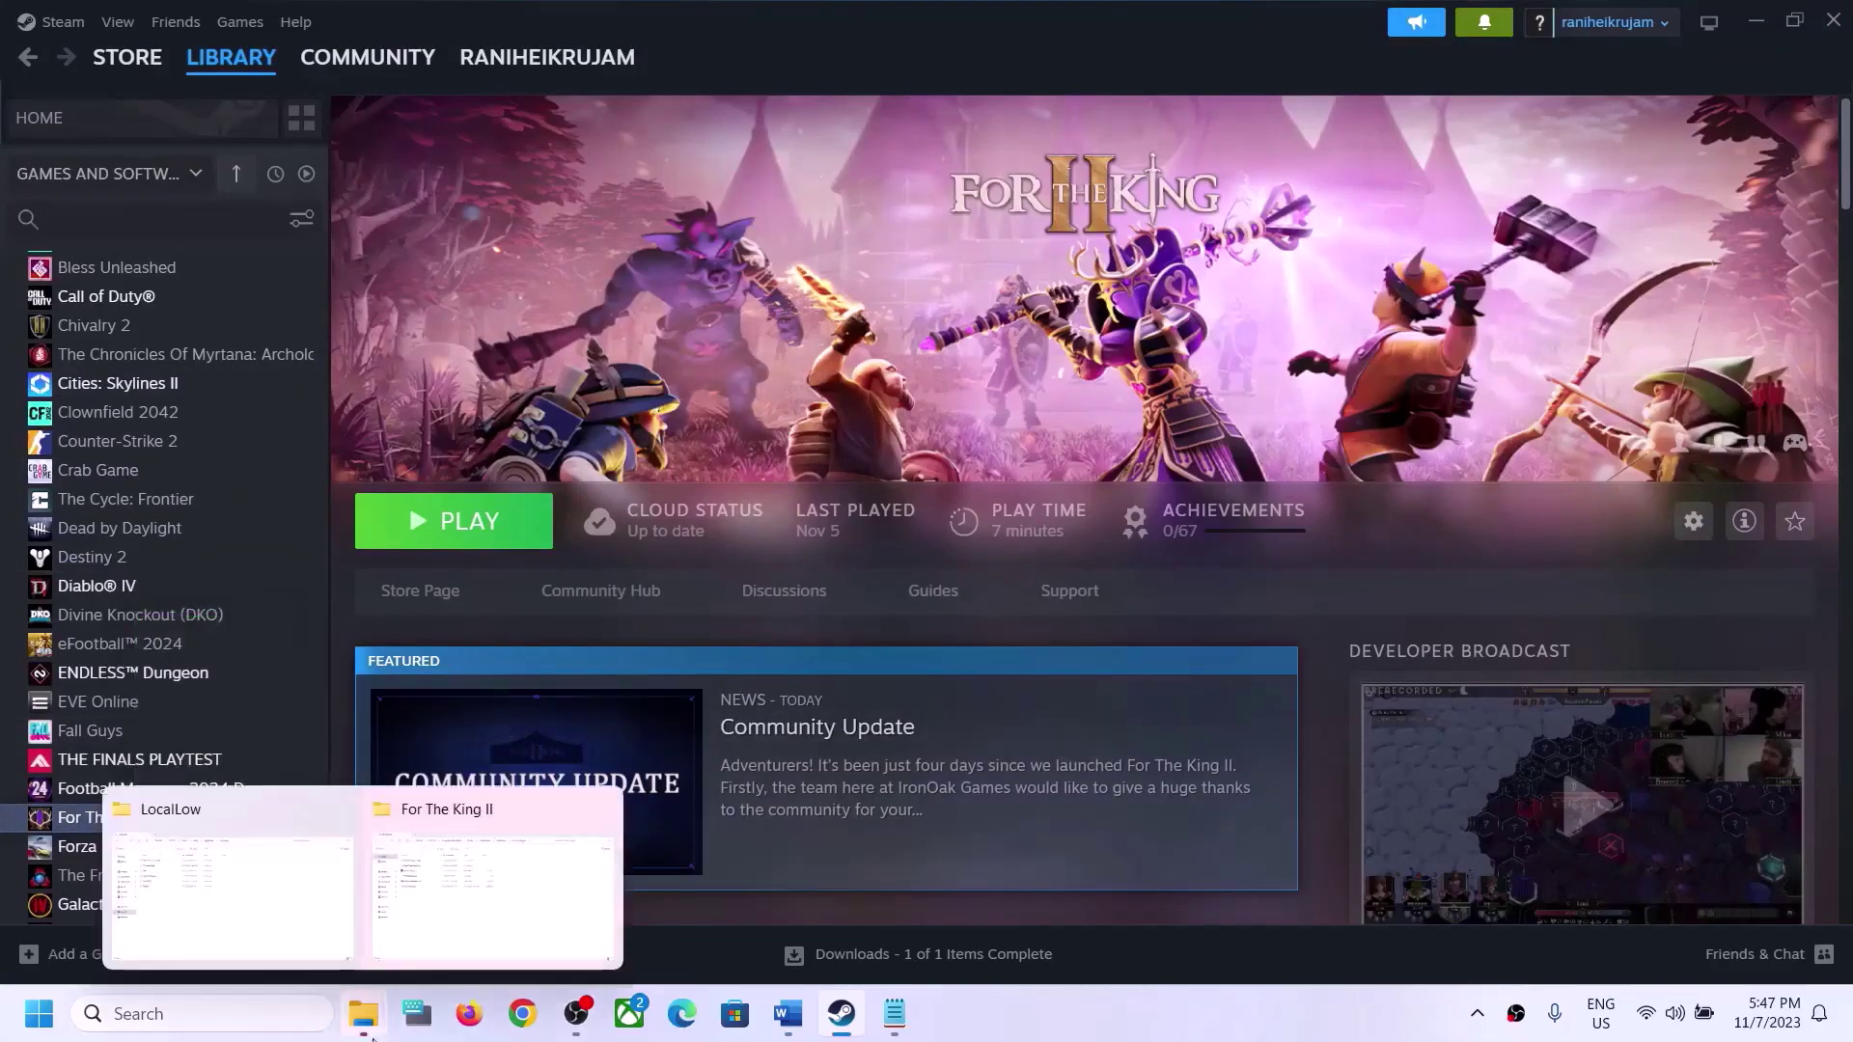
click(453, 849)
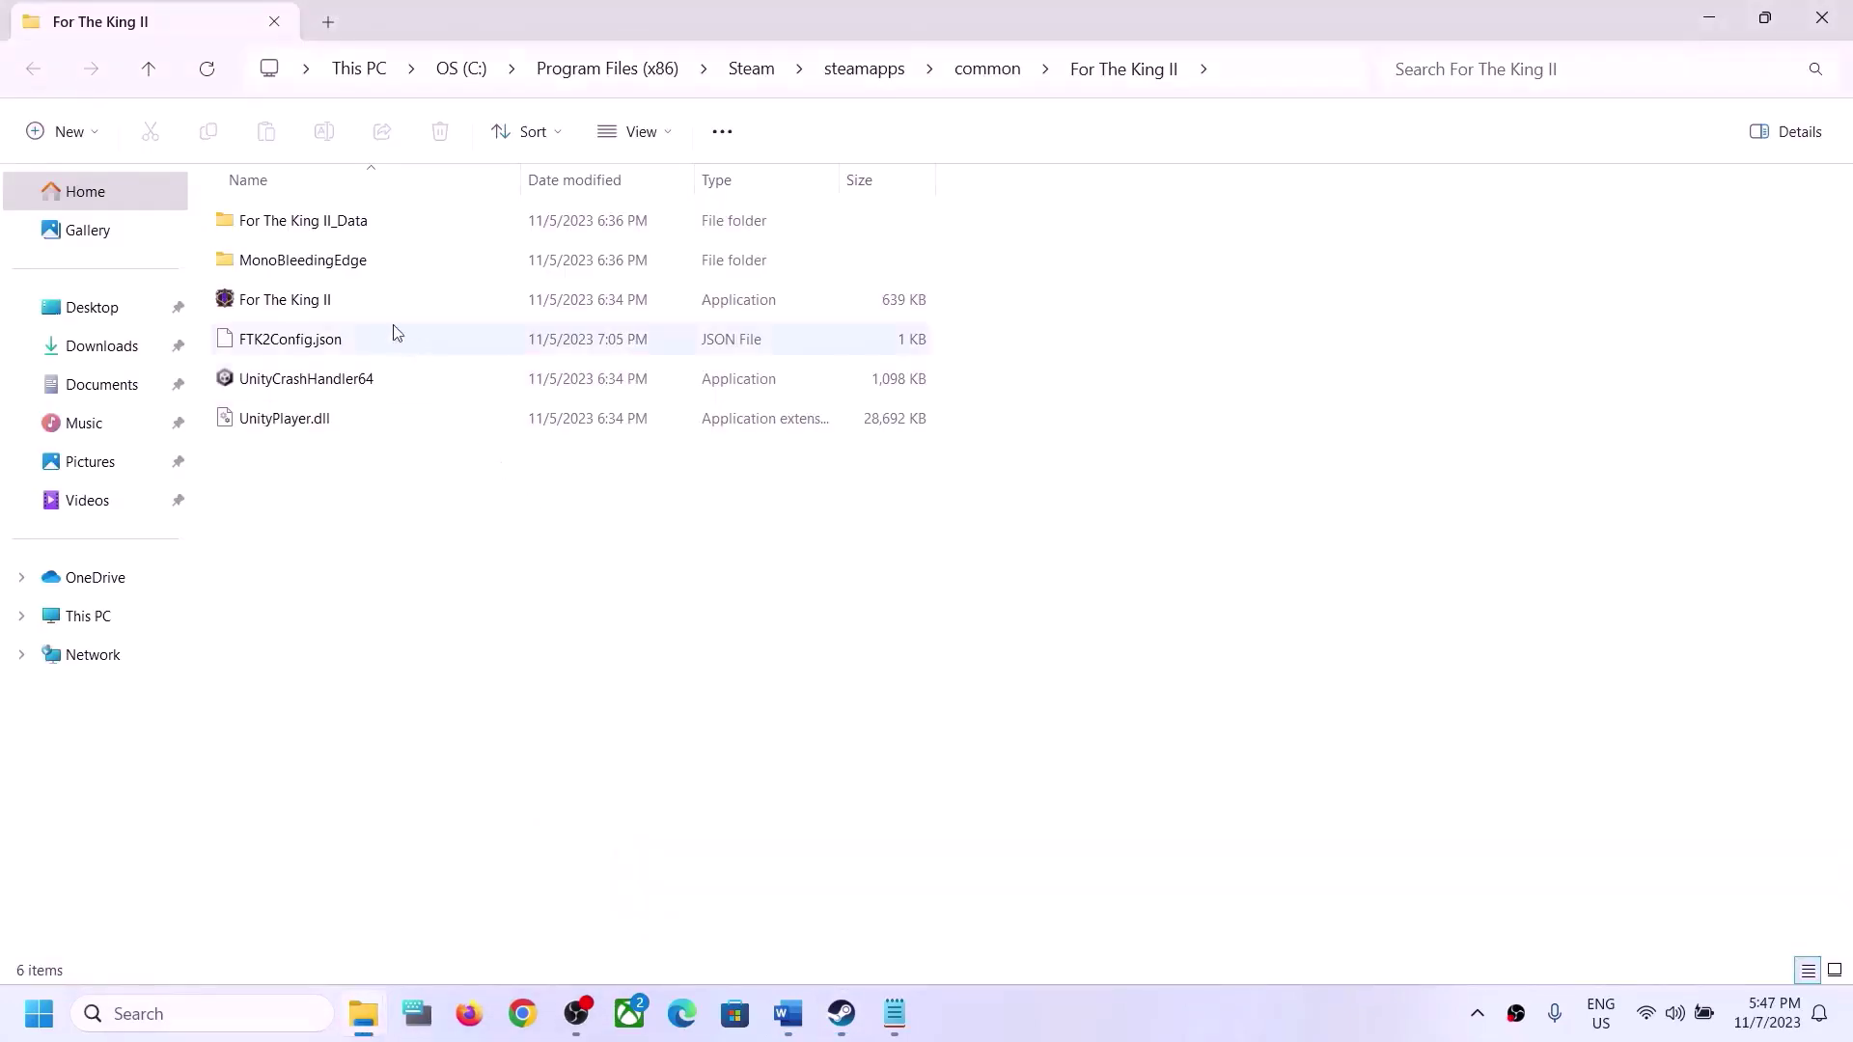
click(290, 305)
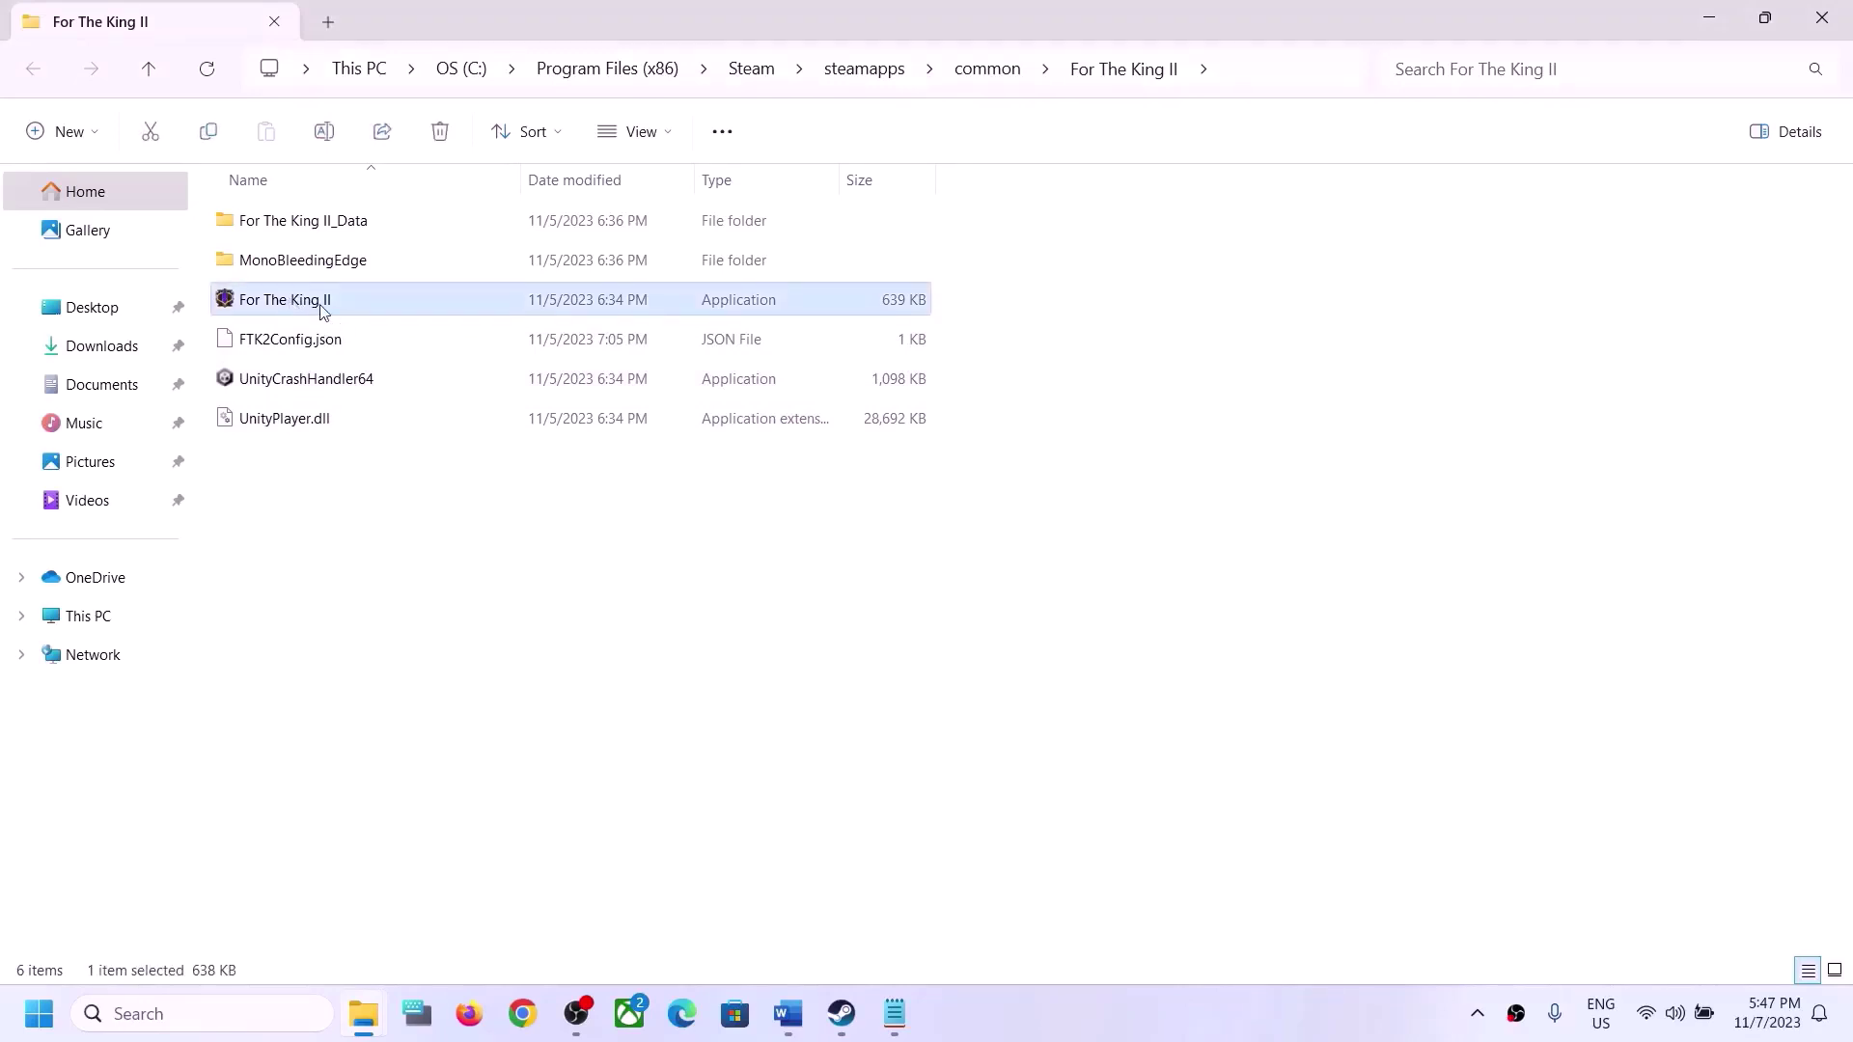
right_click(322, 305)
click(468, 676)
click(436, 372)
drag(545, 311, 687, 150)
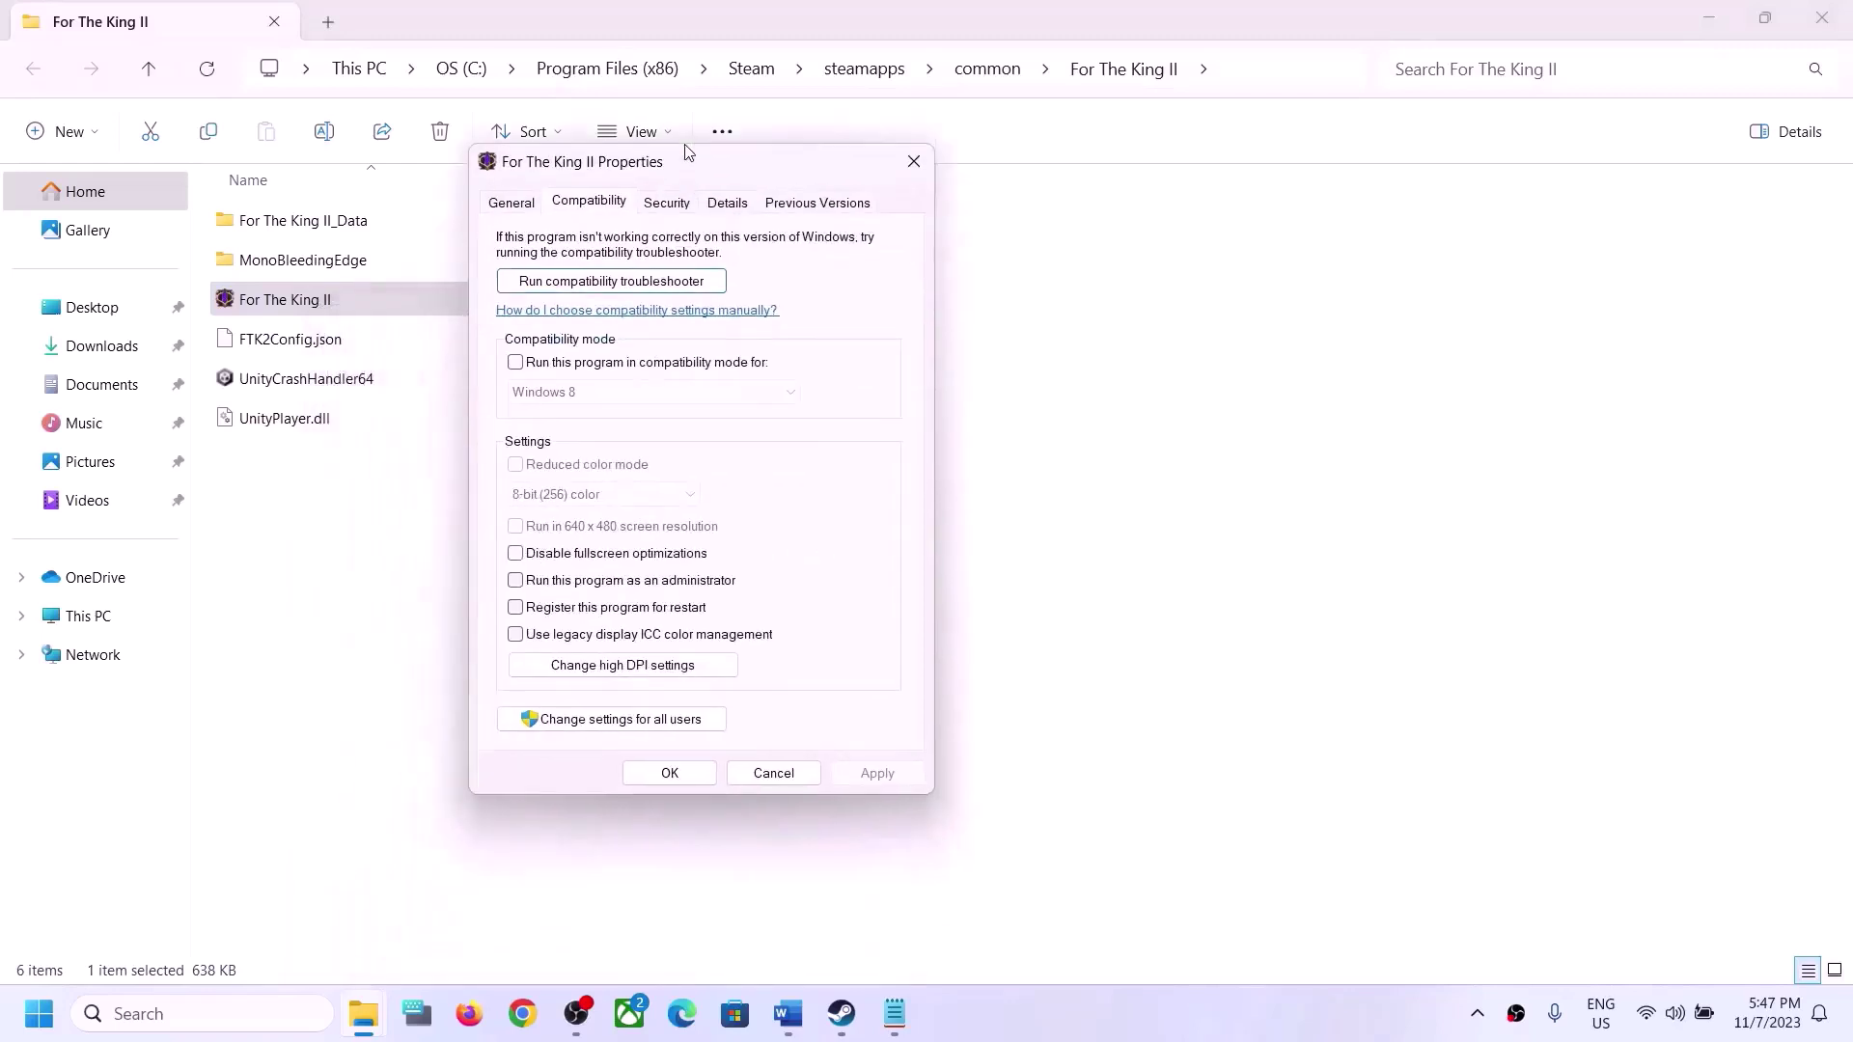
click(515, 580)
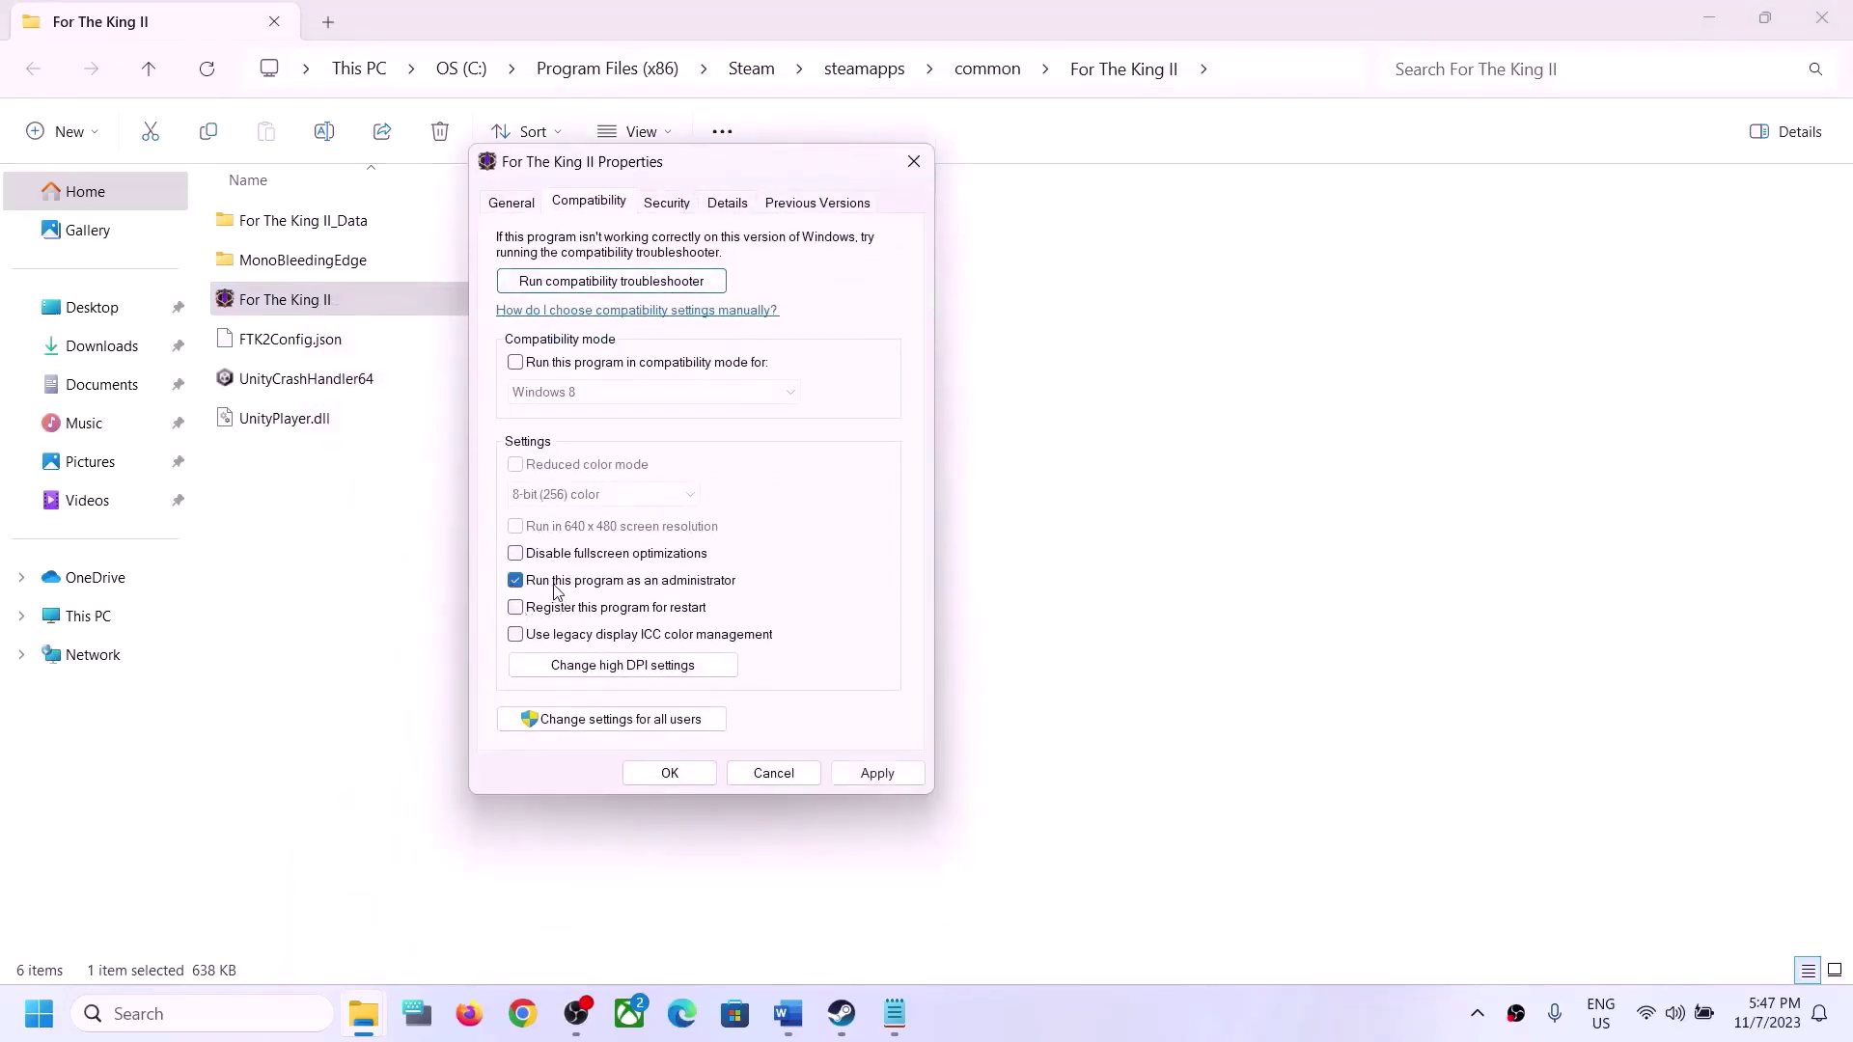
click(854, 772)
click(675, 773)
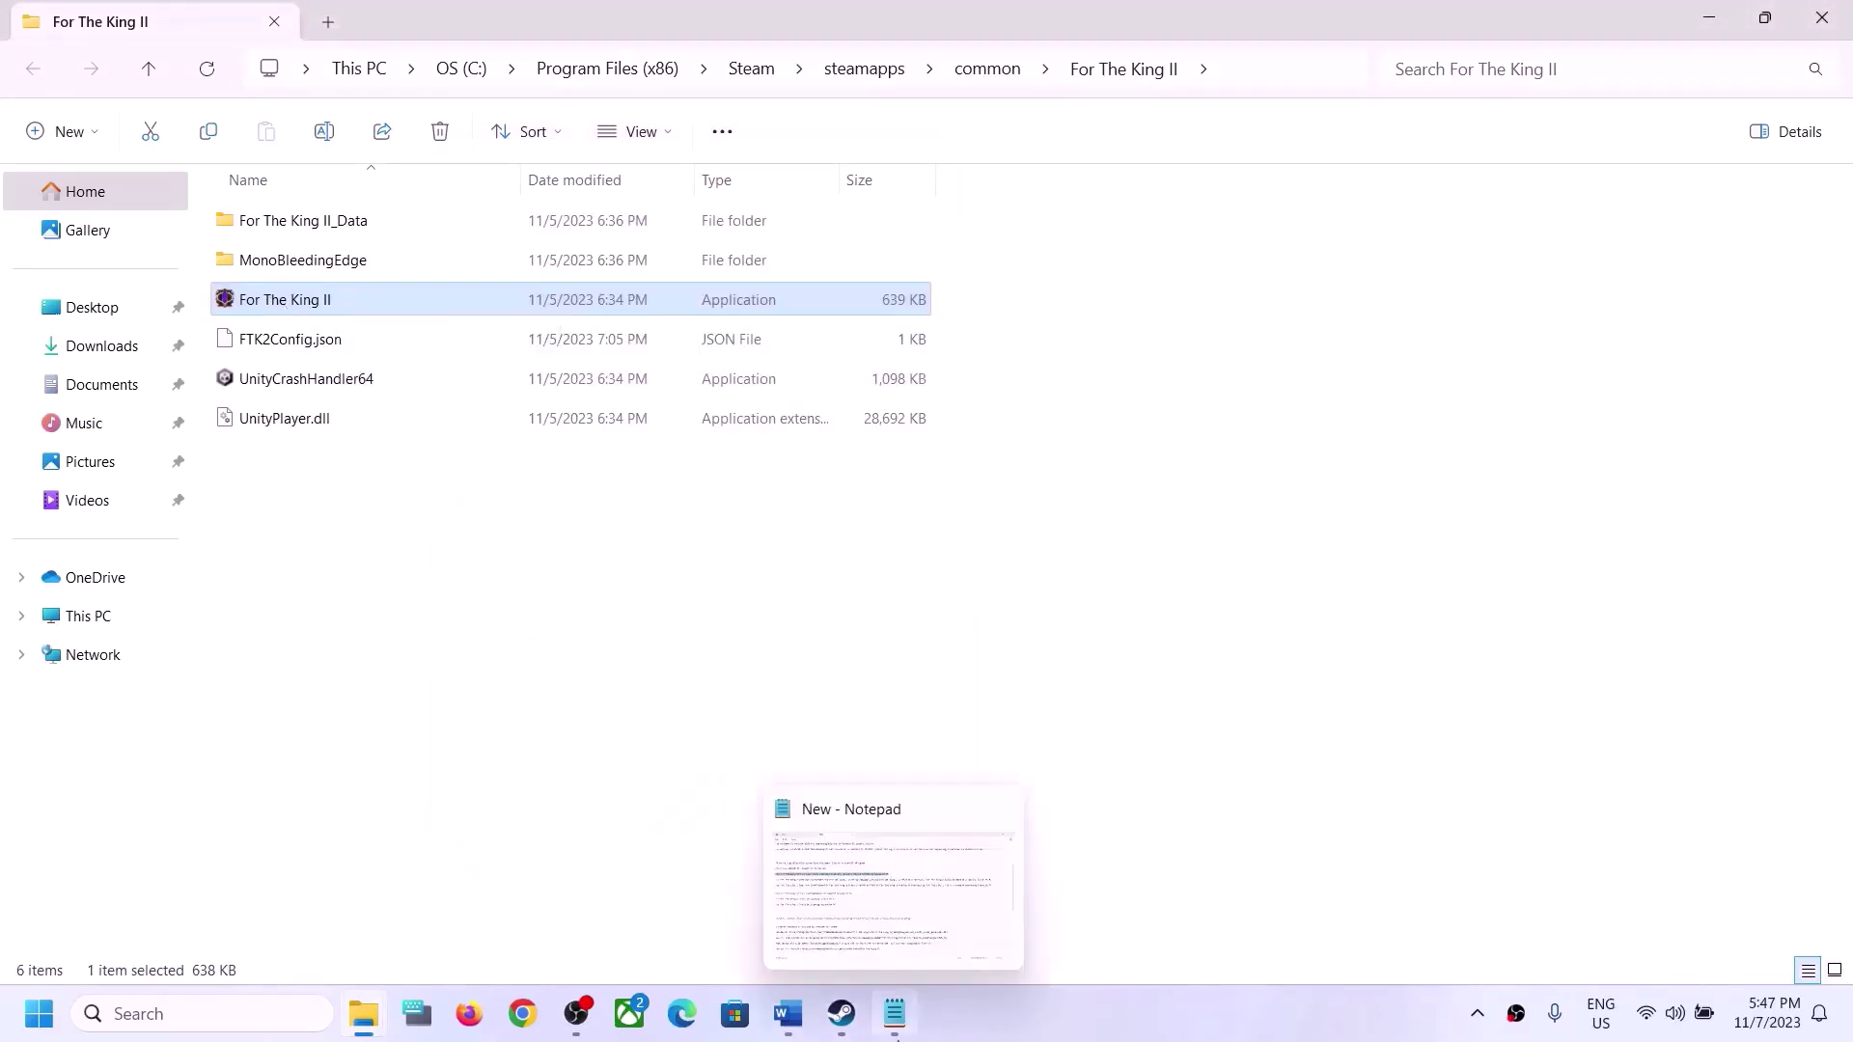
Disable fullscreen optimizations for the game in its Compatibility properties
click(841, 1013)
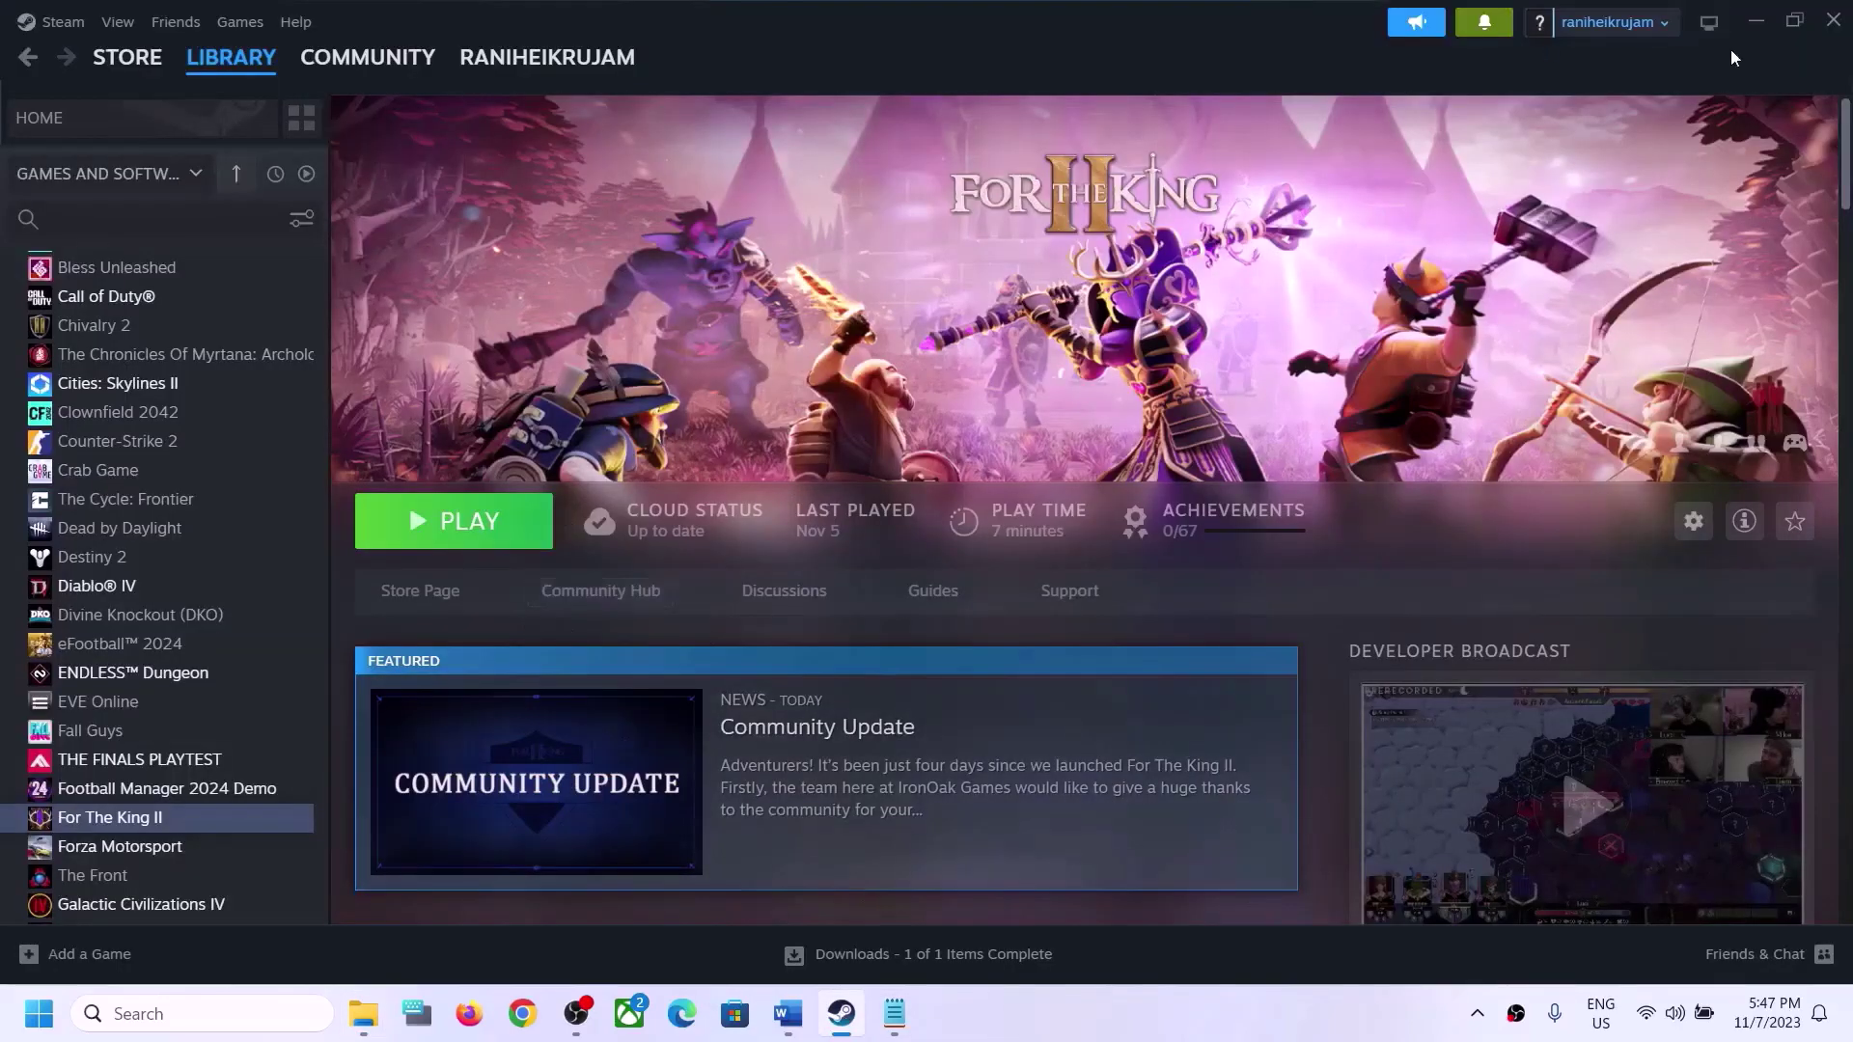
click(1757, 21)
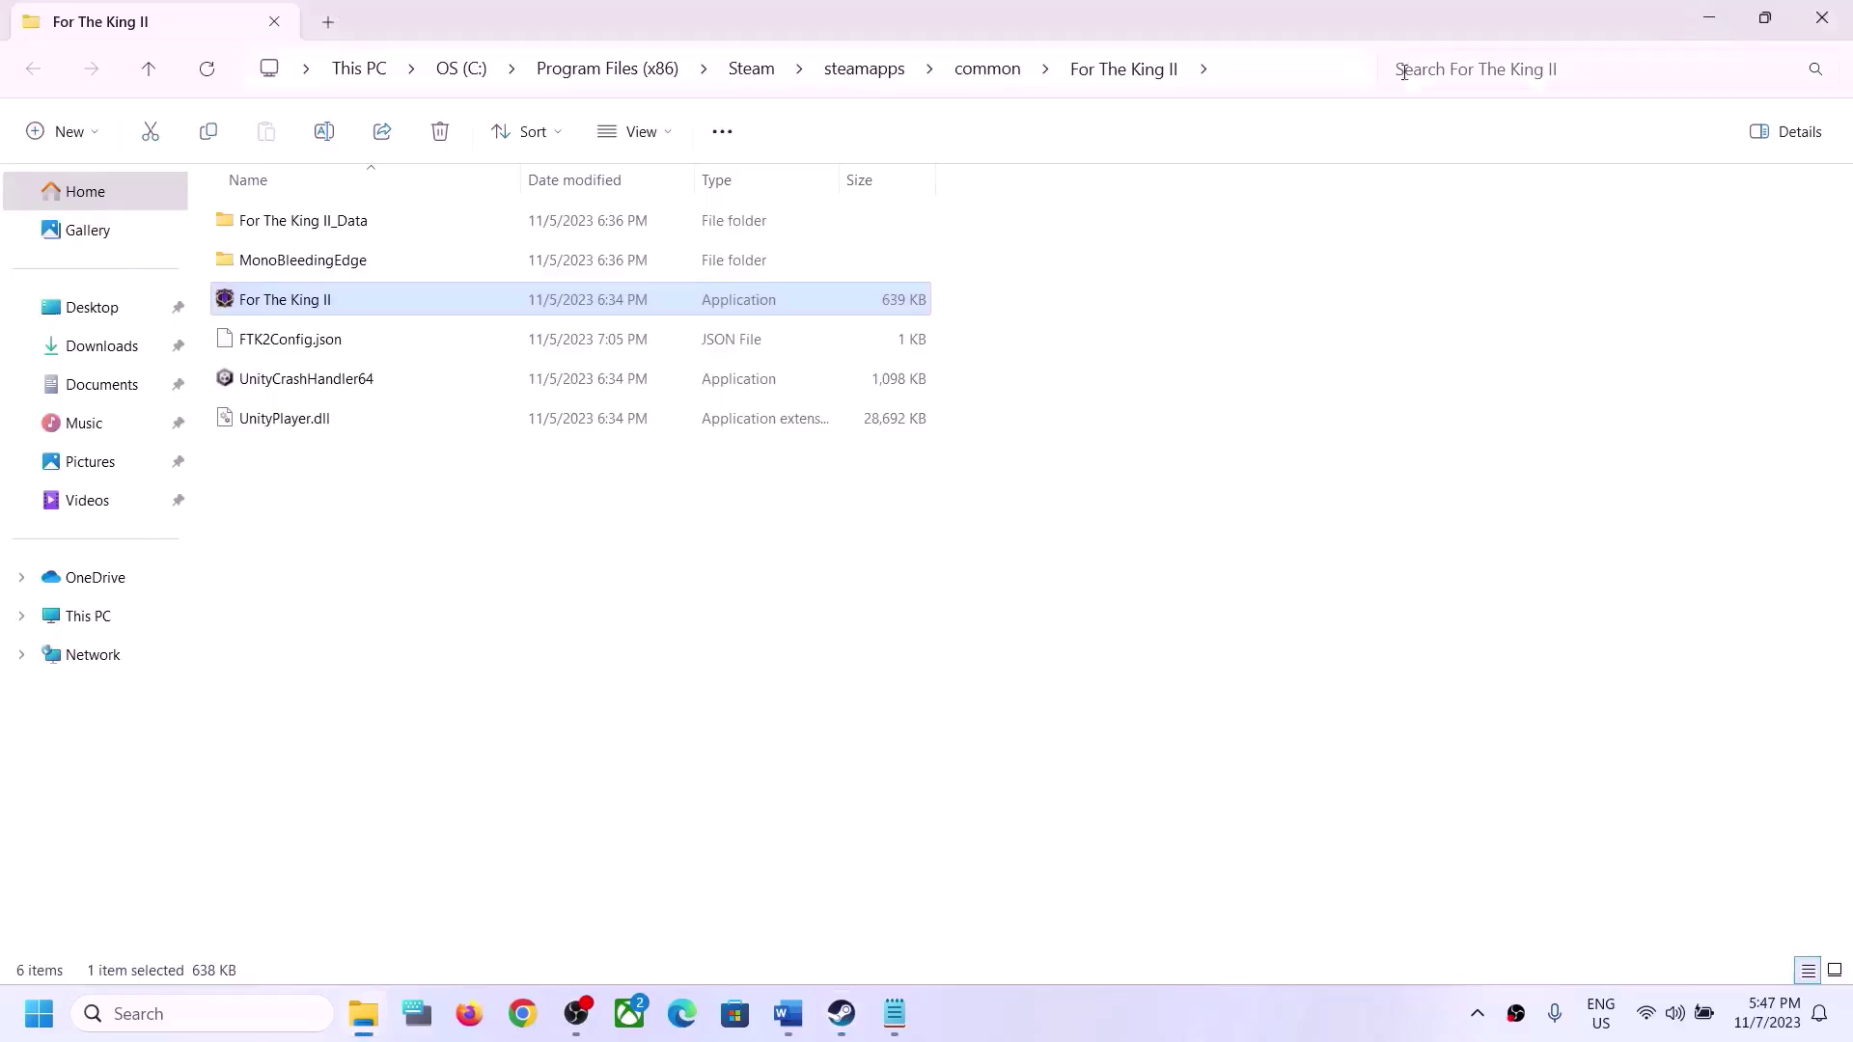
right_click(305, 303)
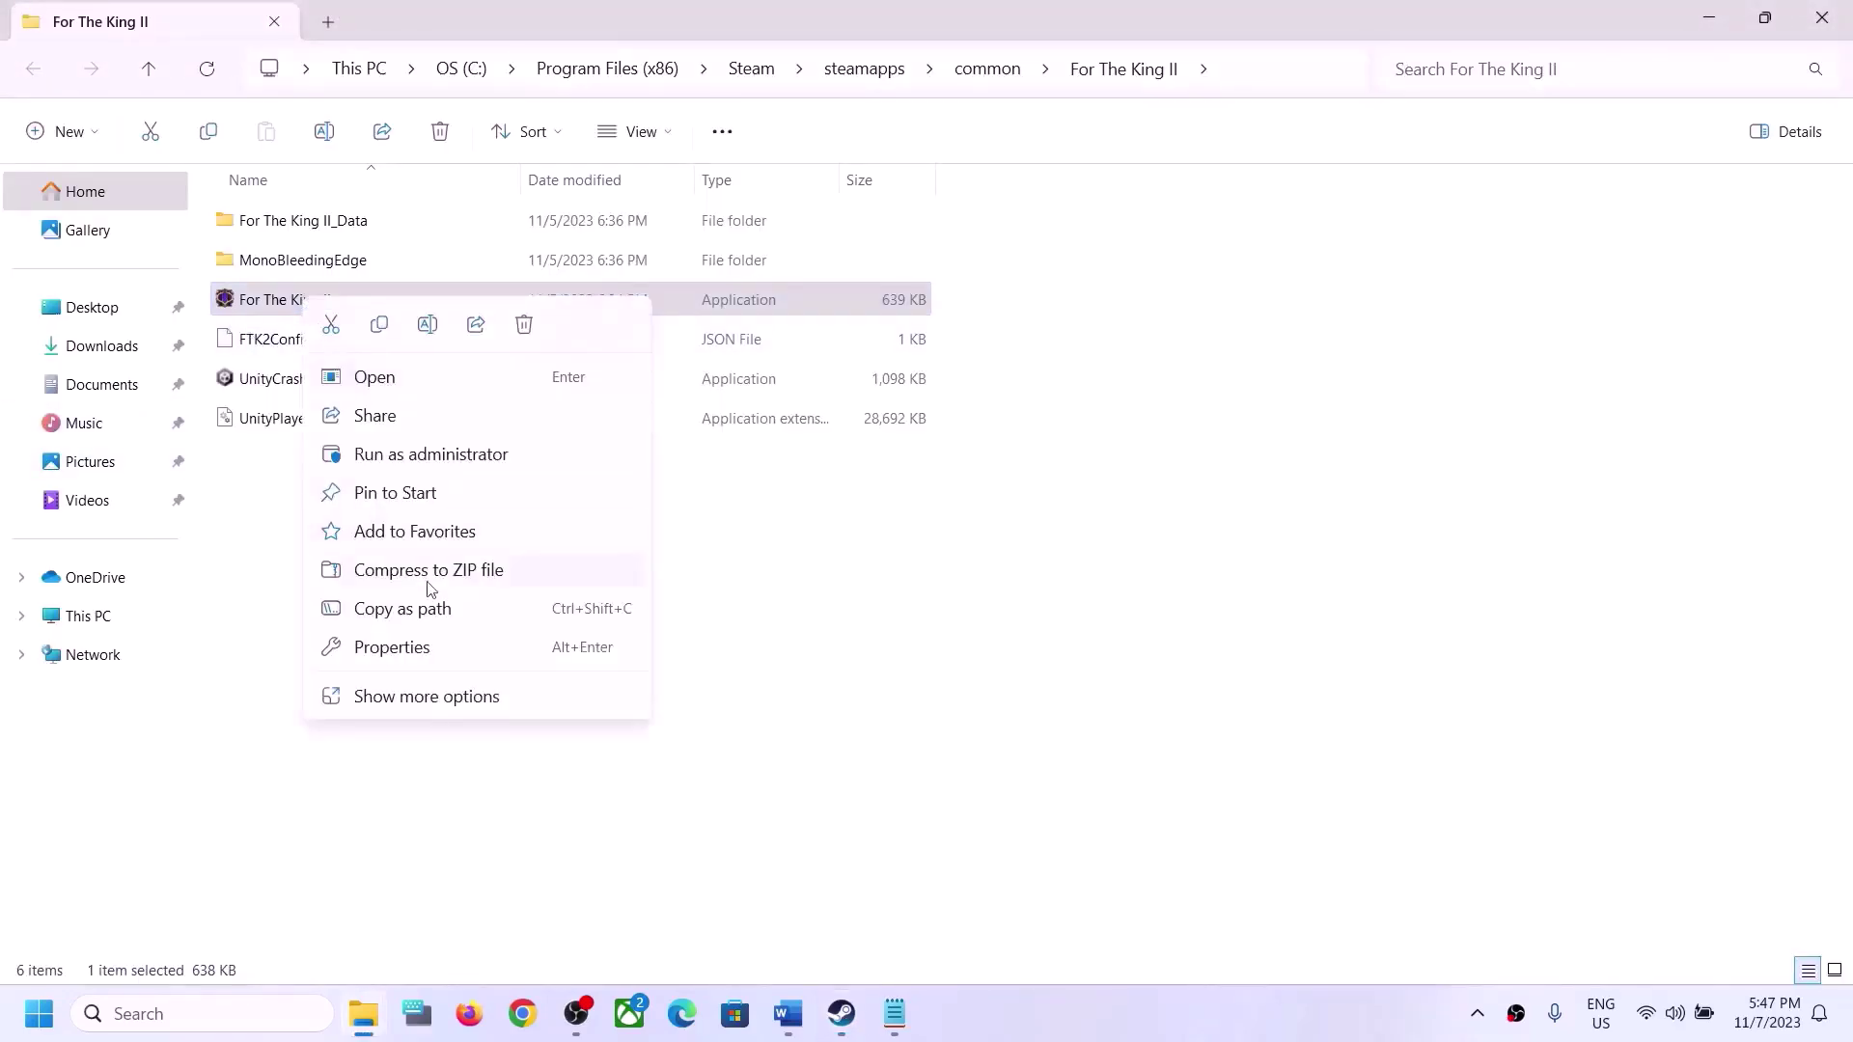
click(397, 648)
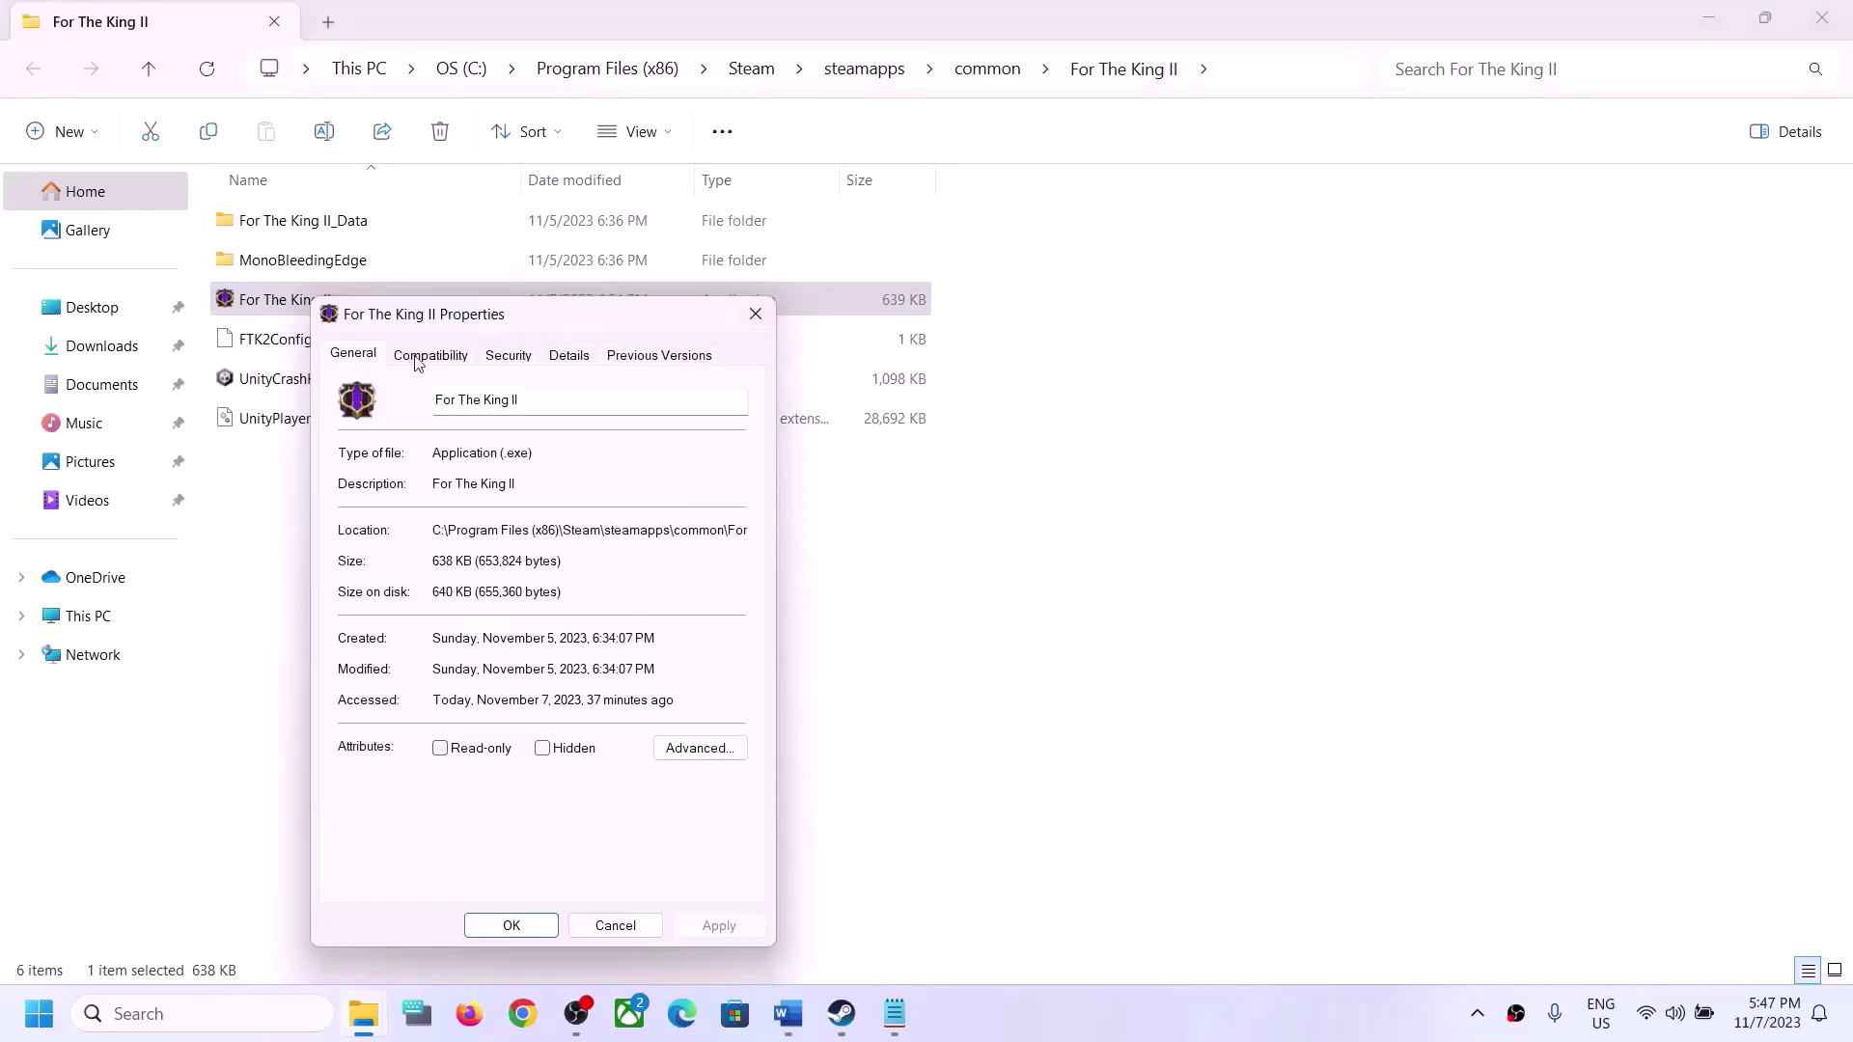
click(417, 363)
click(365, 708)
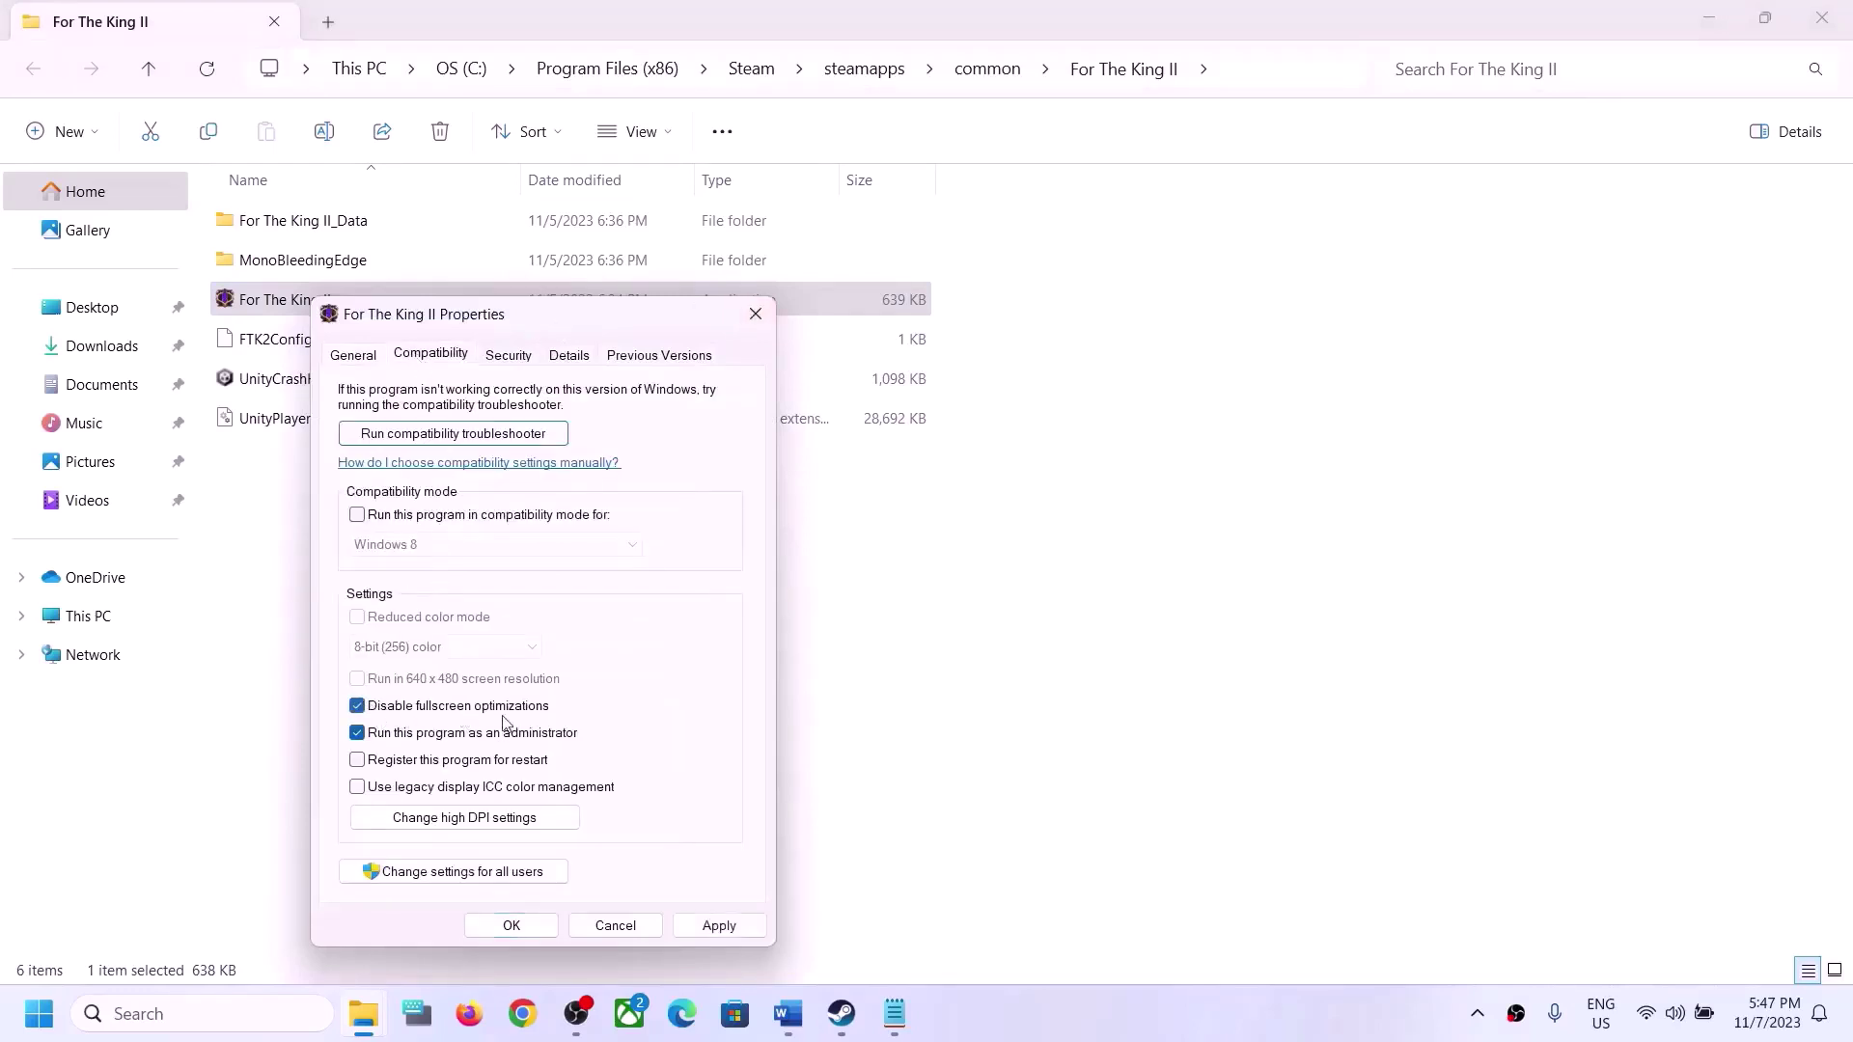
click(701, 929)
click(511, 926)
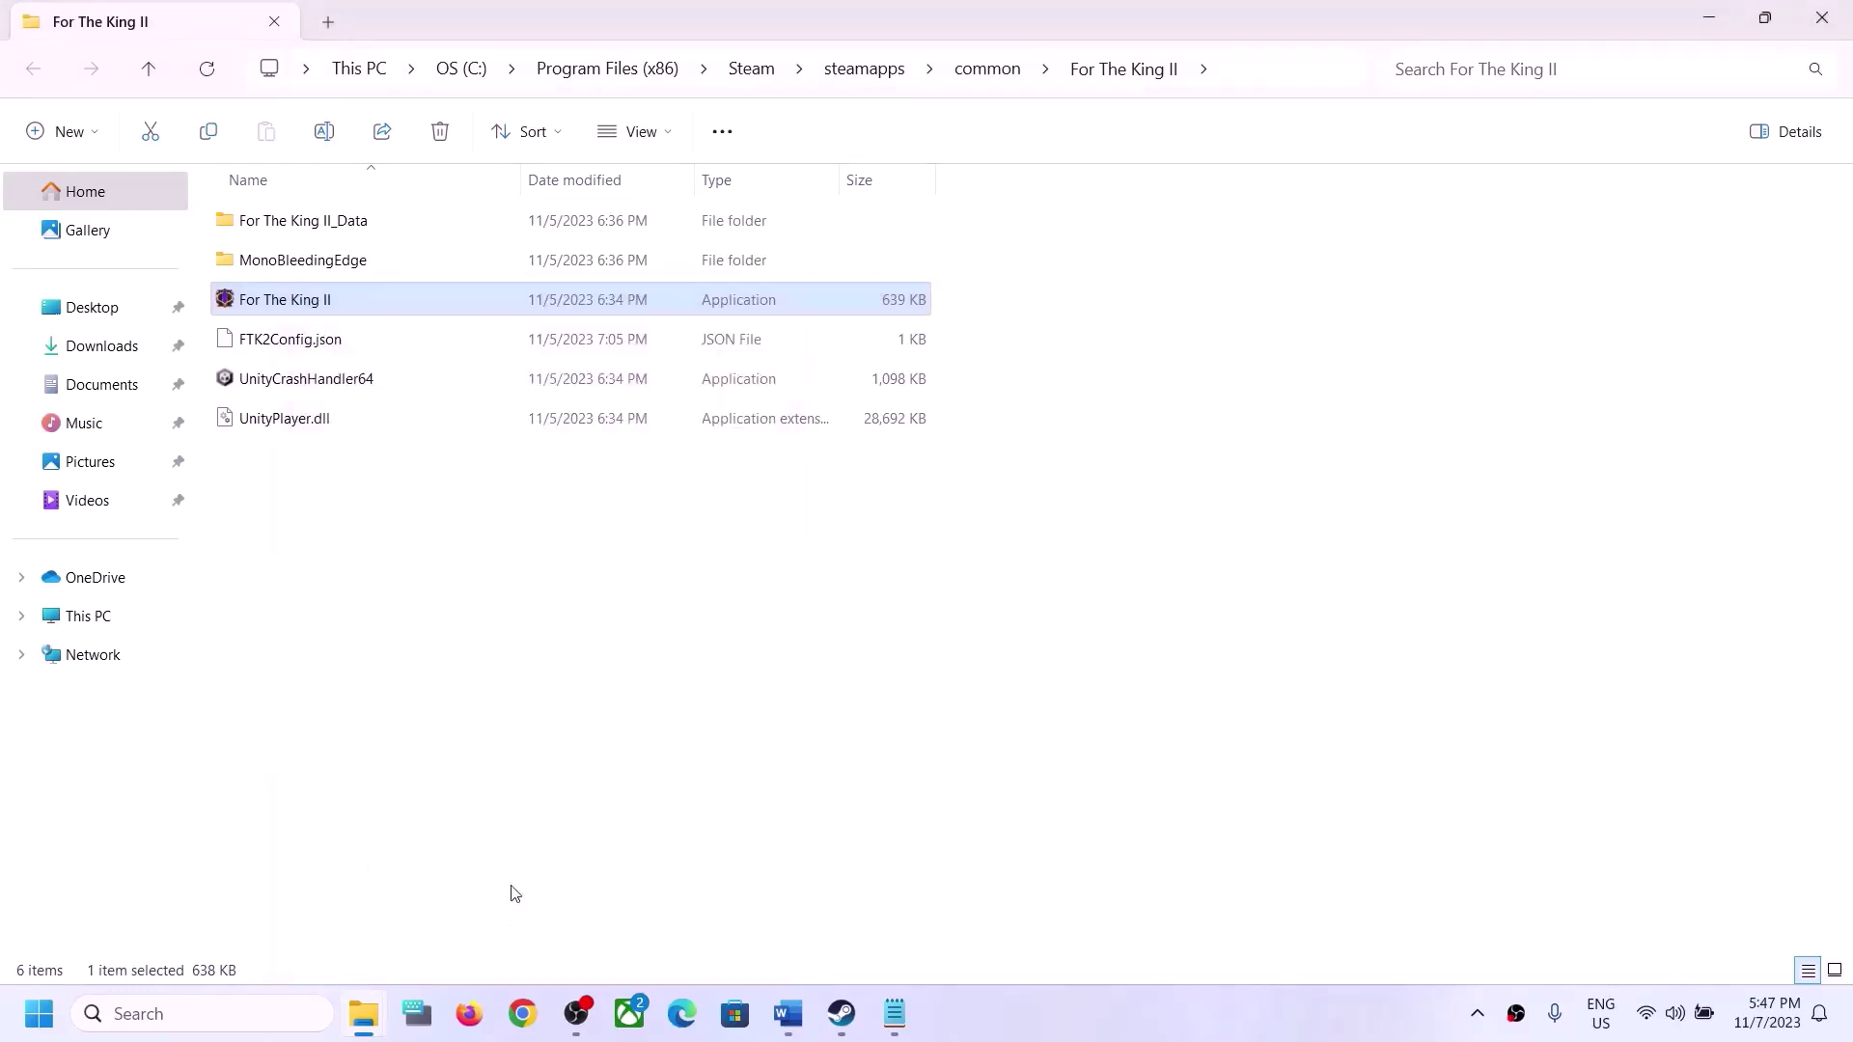
Turn on compatibility mode with Windows 8 for the game
right_click(310, 307)
click(396, 654)
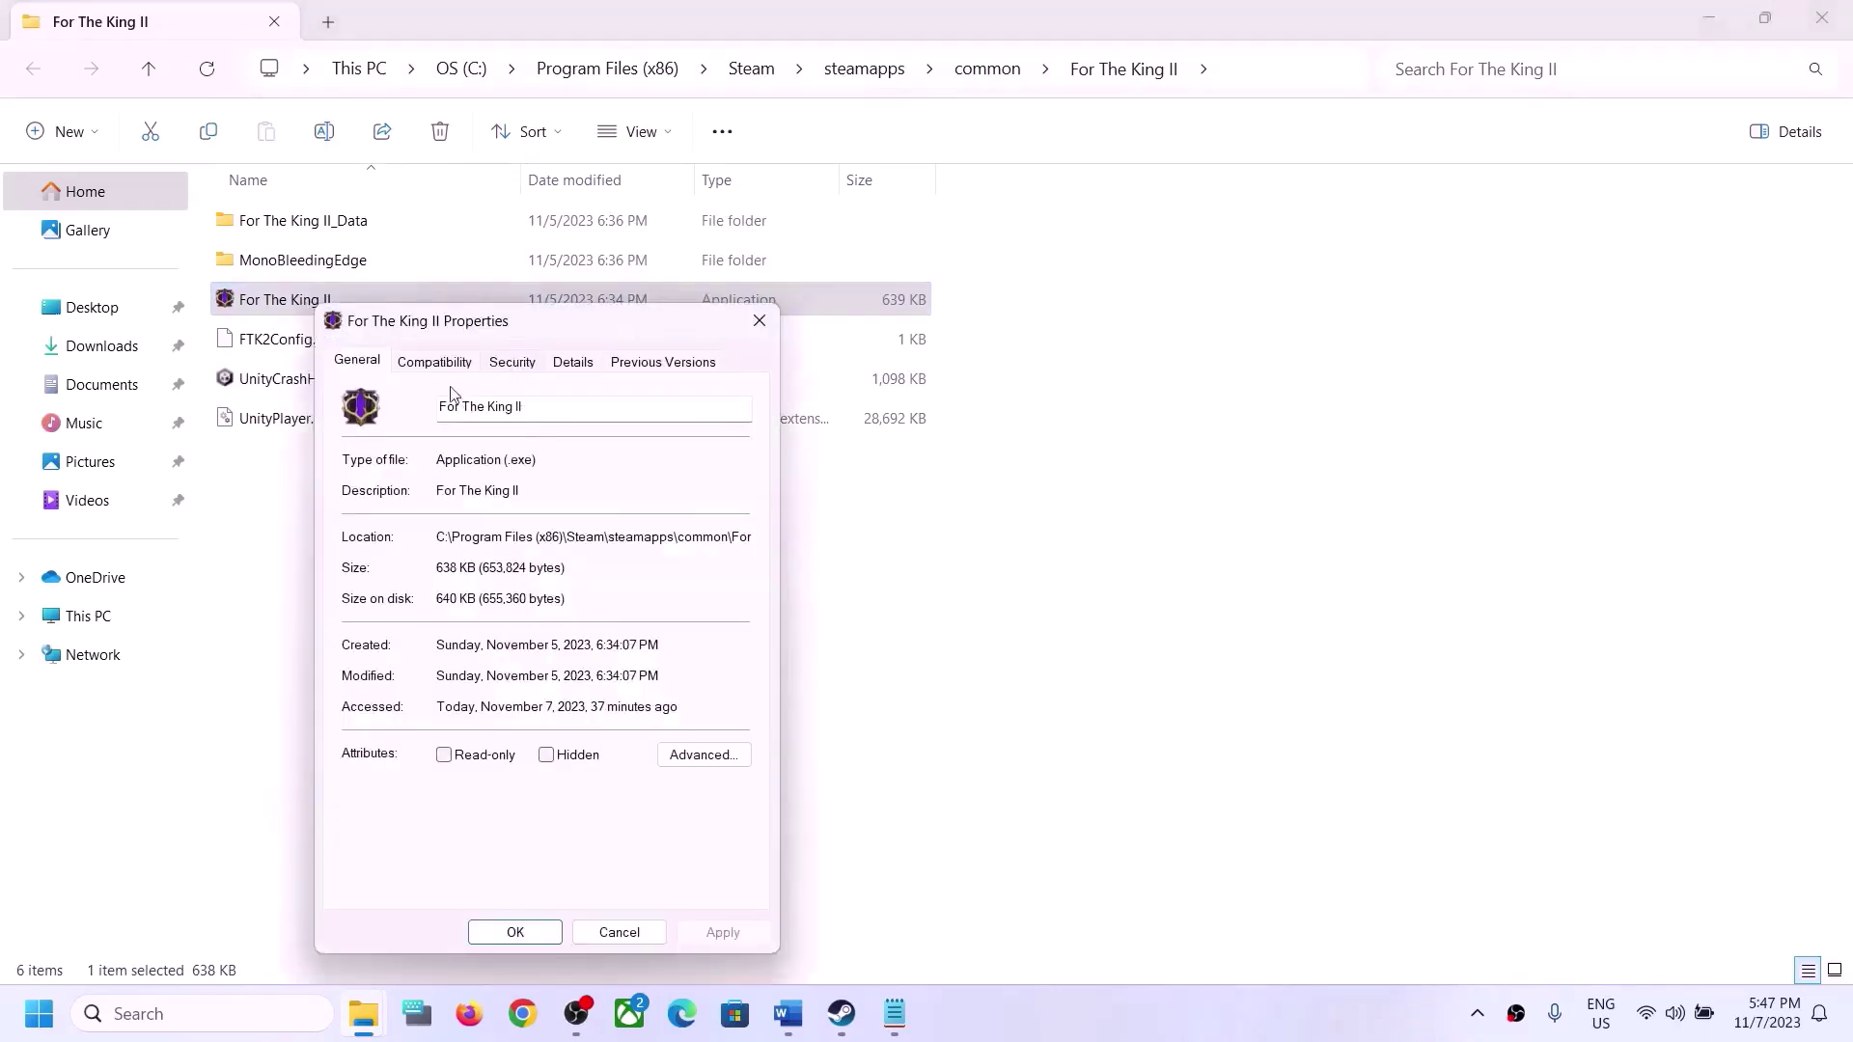
click(435, 362)
click(361, 521)
click(465, 555)
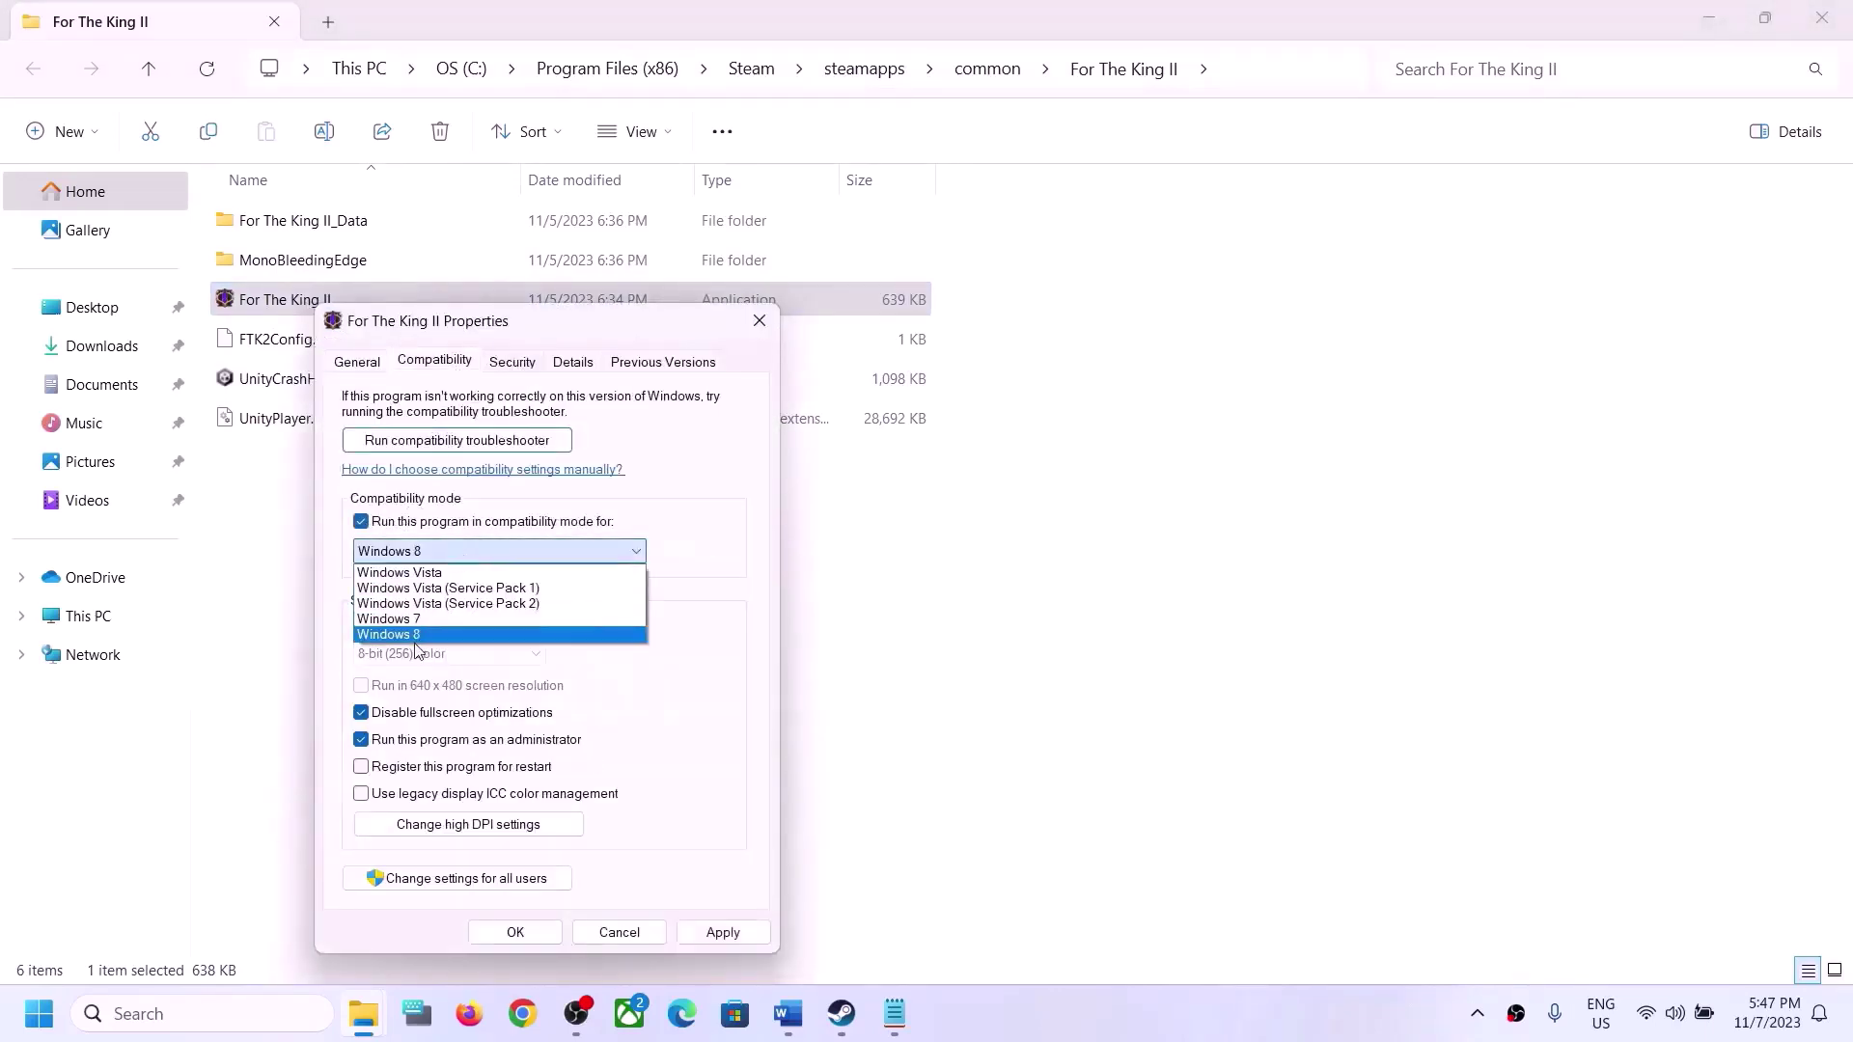
click(450, 637)
click(739, 941)
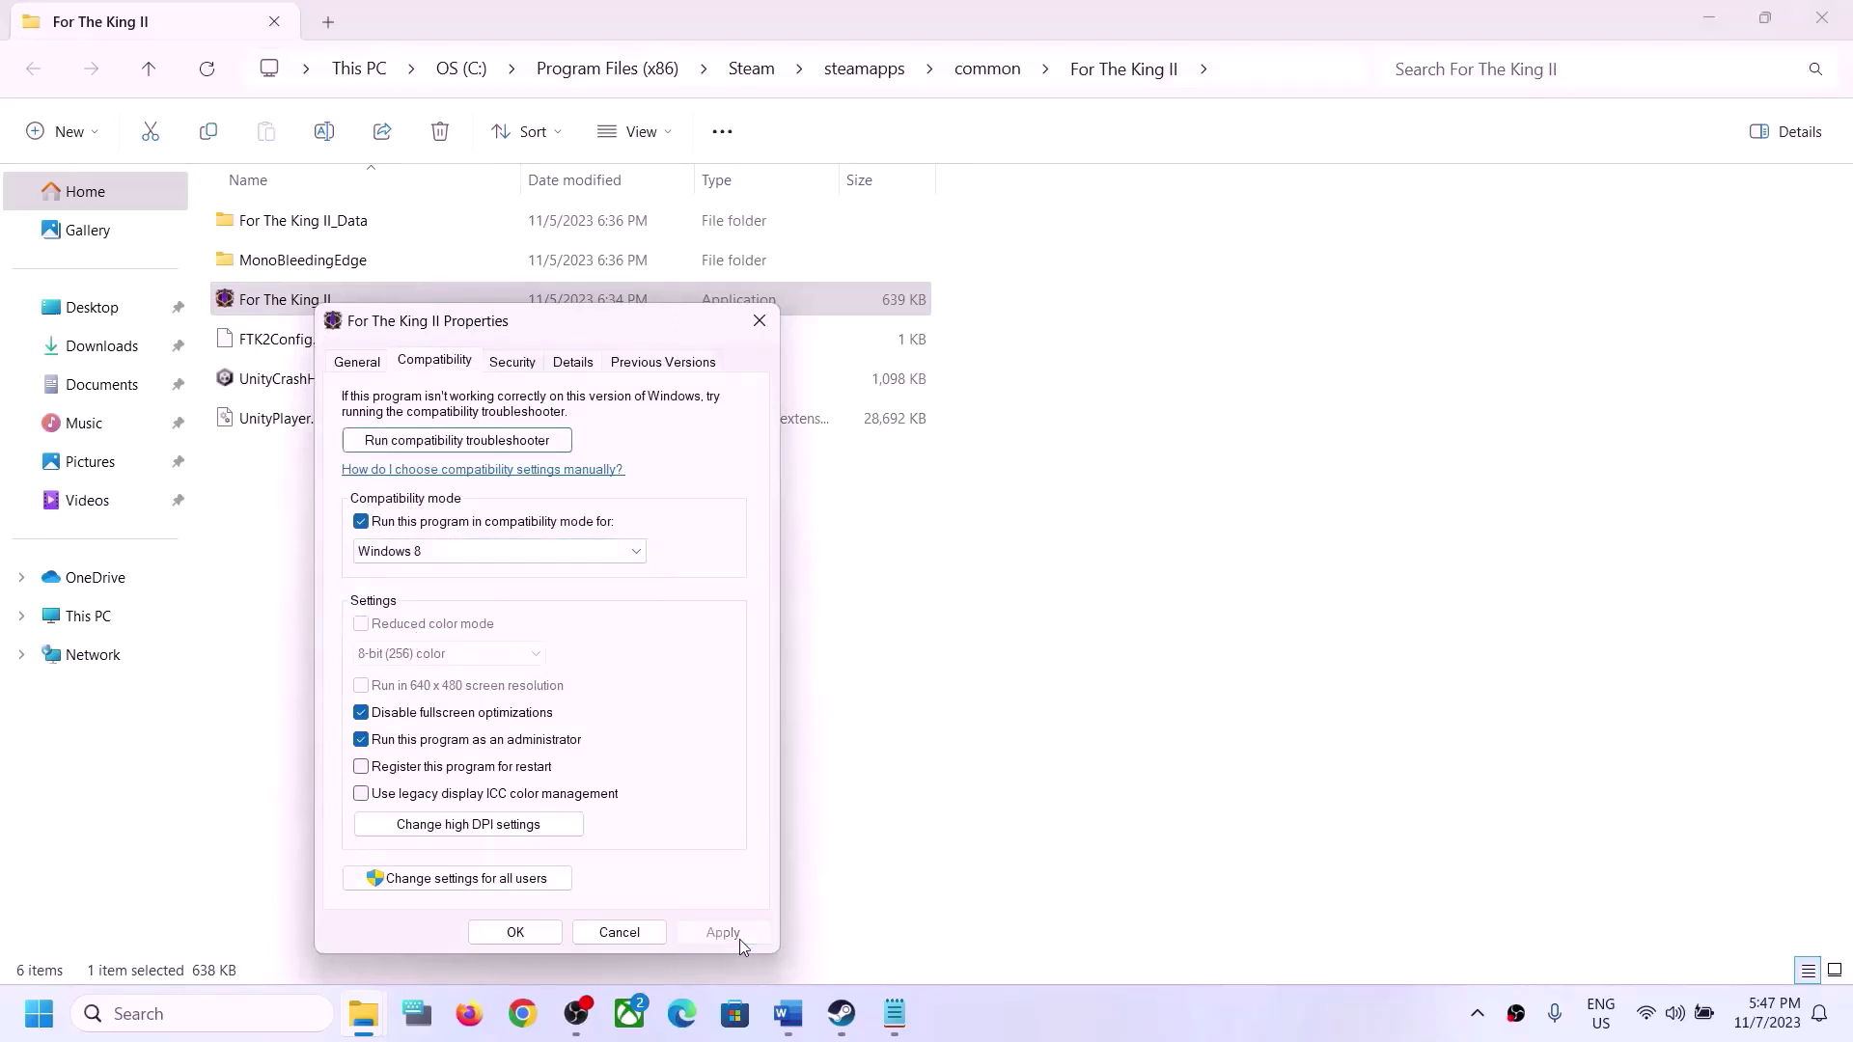
click(540, 935)
Change the game's compatibility mode to Windows 7
right_click(304, 318)
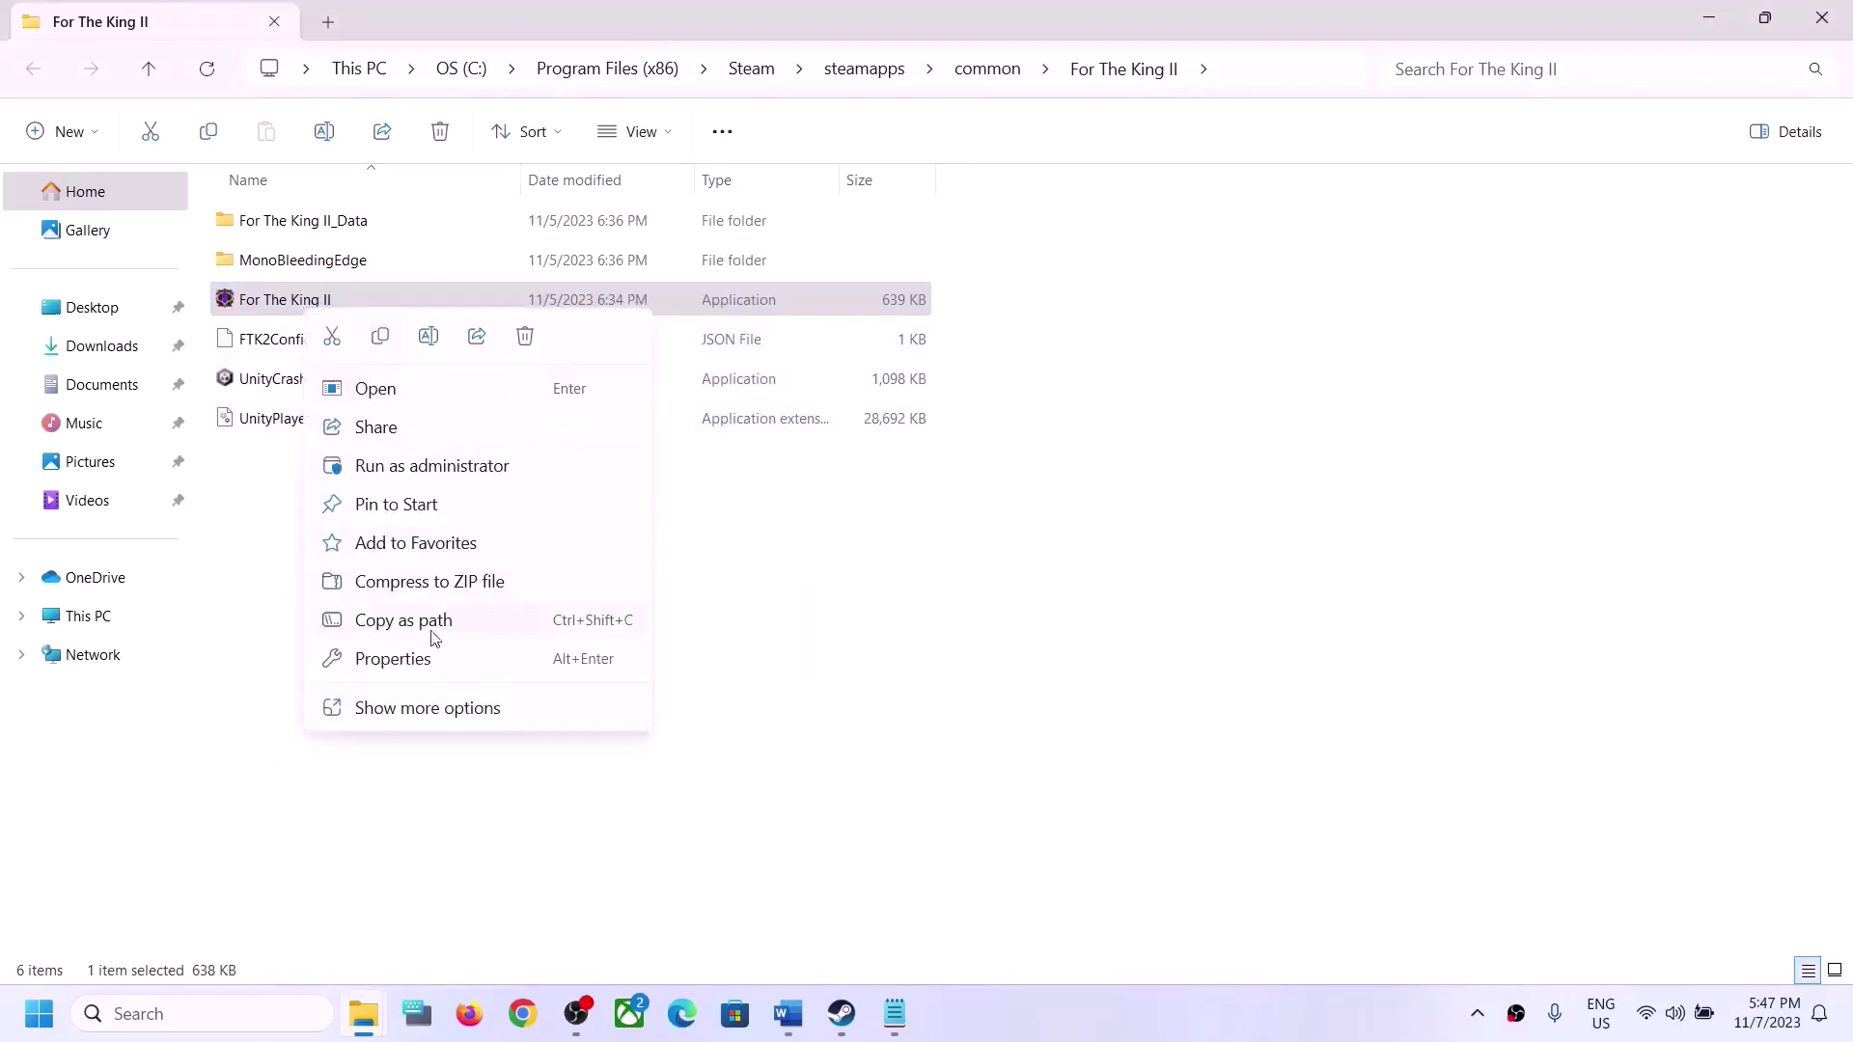
click(410, 659)
click(444, 364)
click(463, 556)
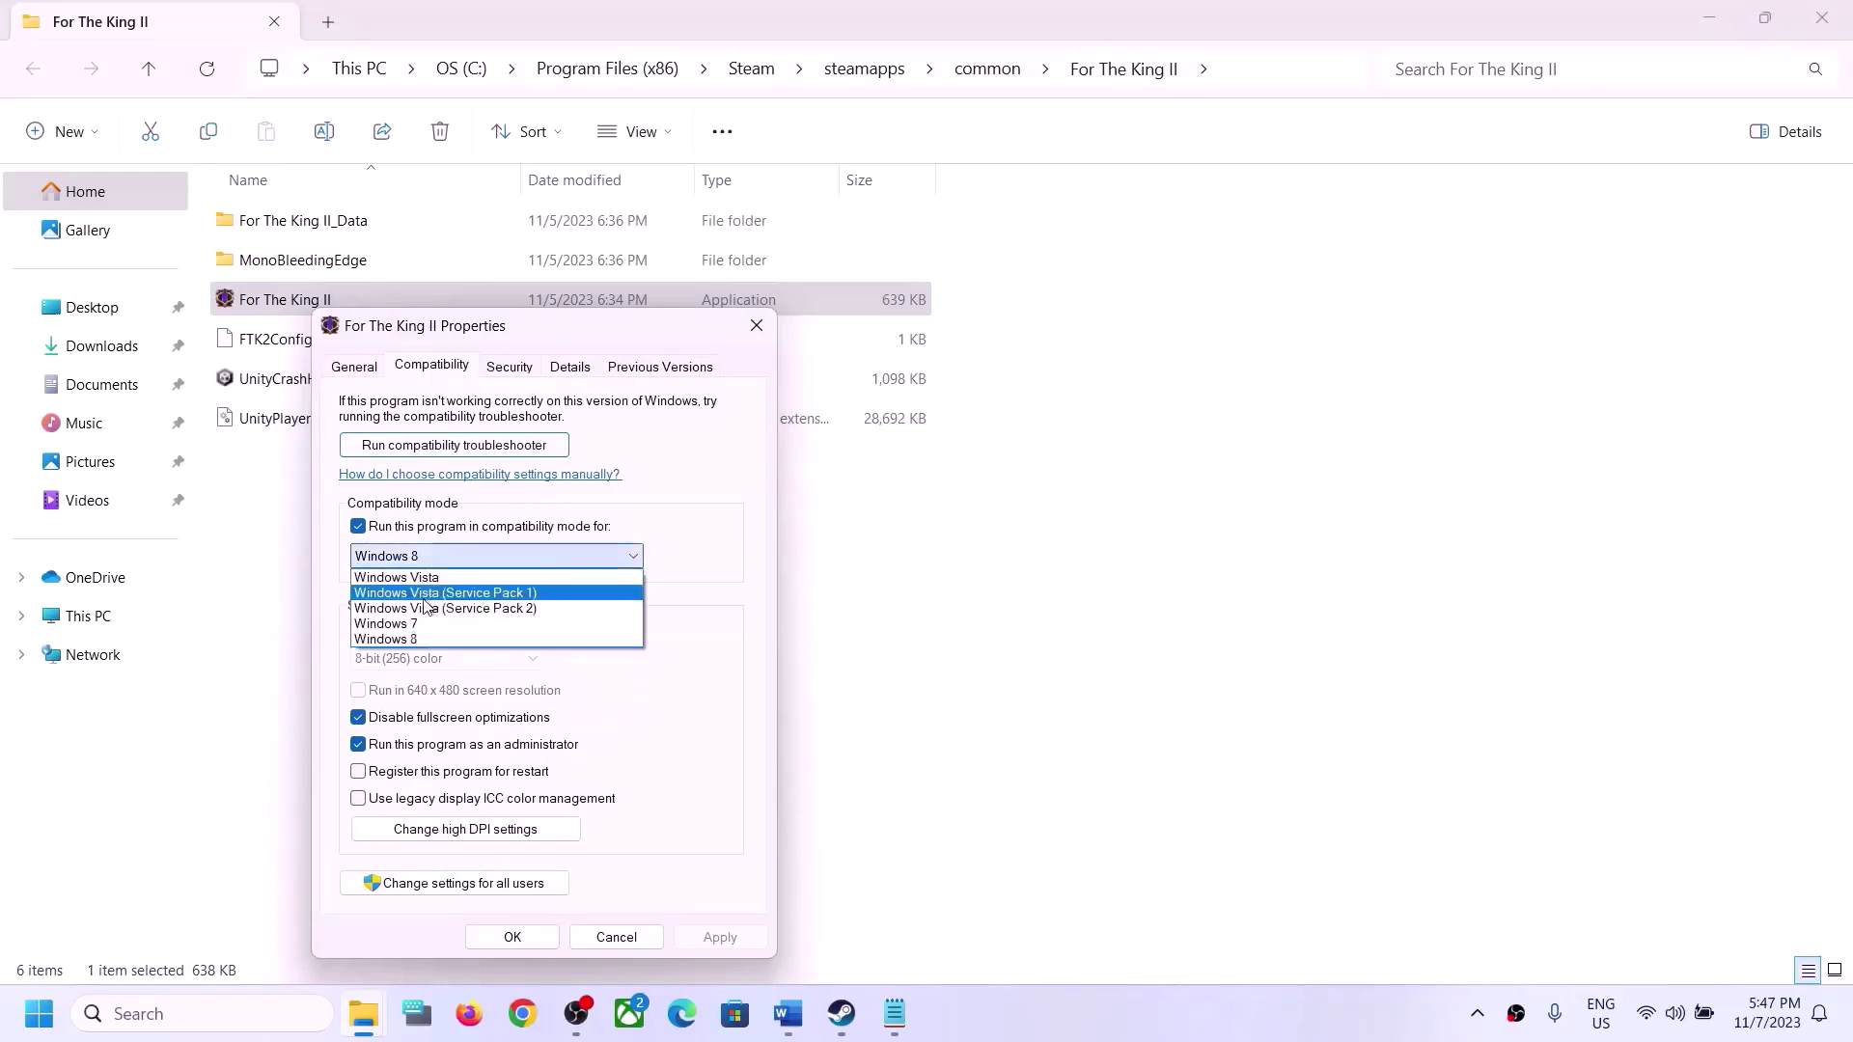
click(463, 629)
click(710, 935)
click(508, 936)
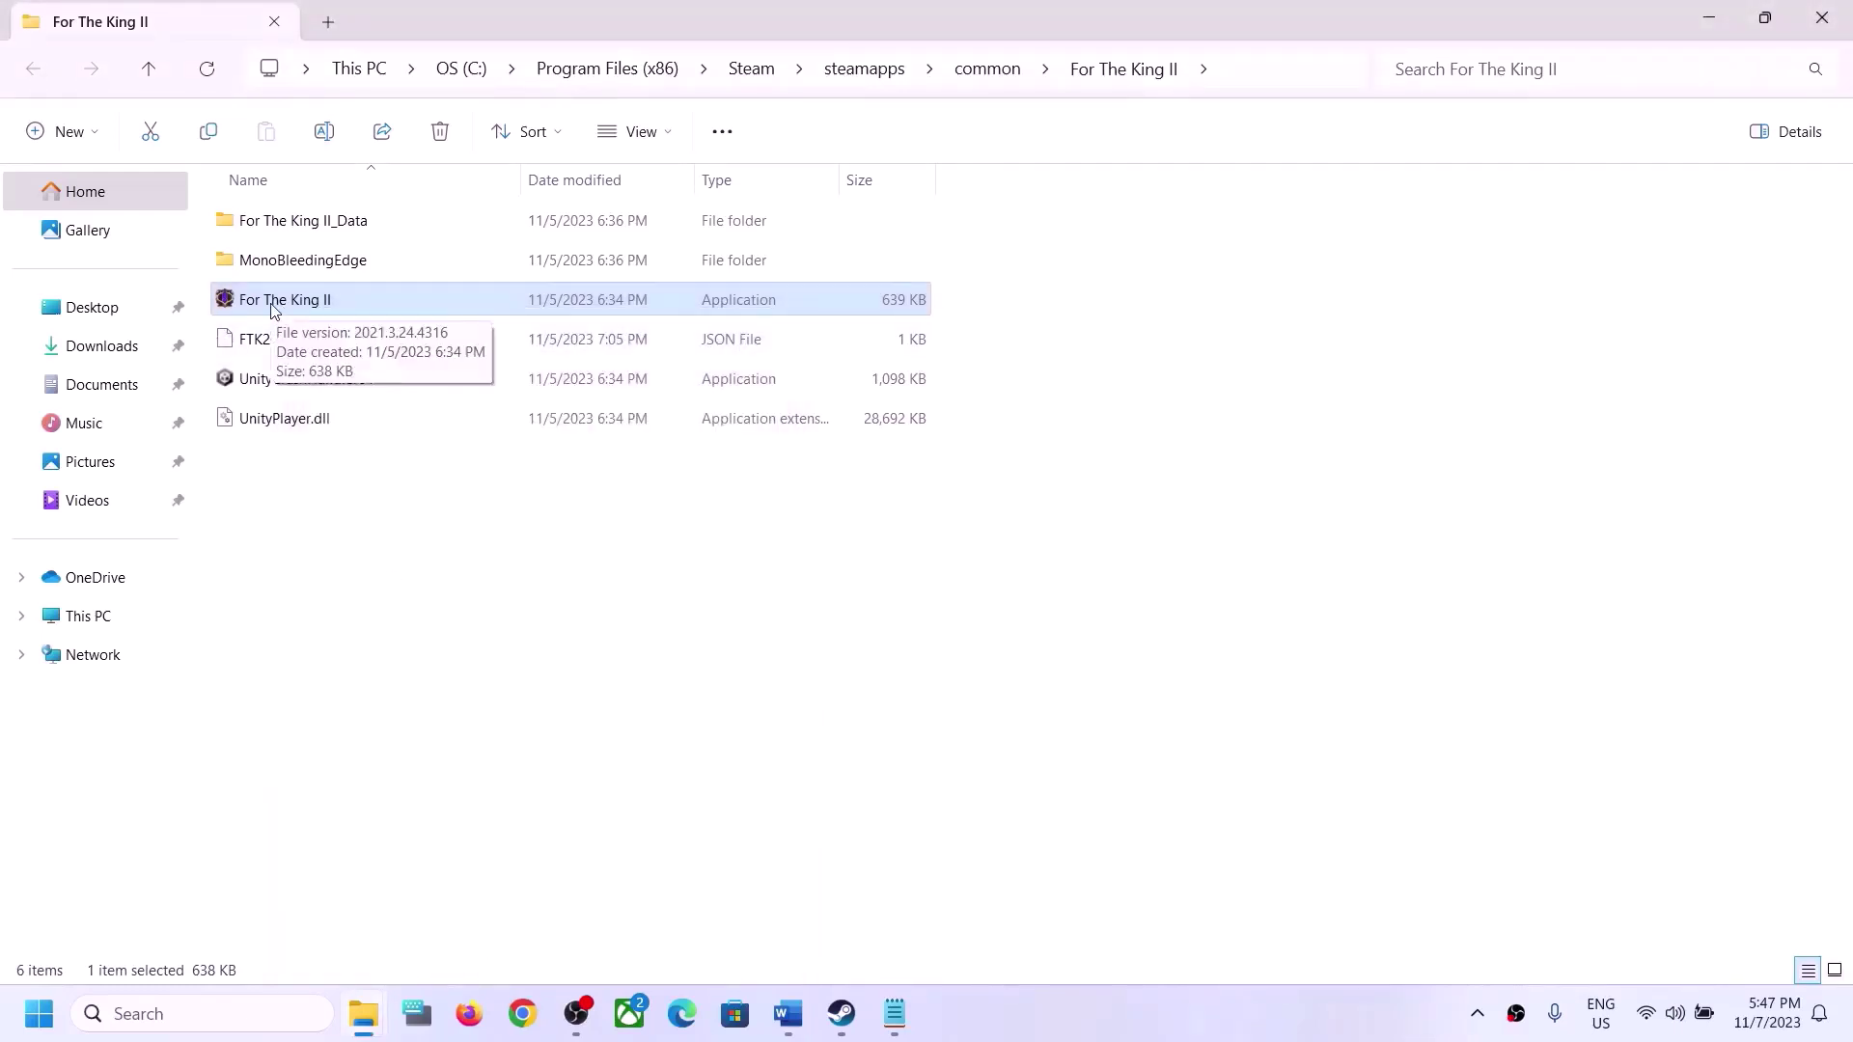
Reapply the final compatibility settings and close the For The King II folder window
right_click(273, 308)
click(373, 670)
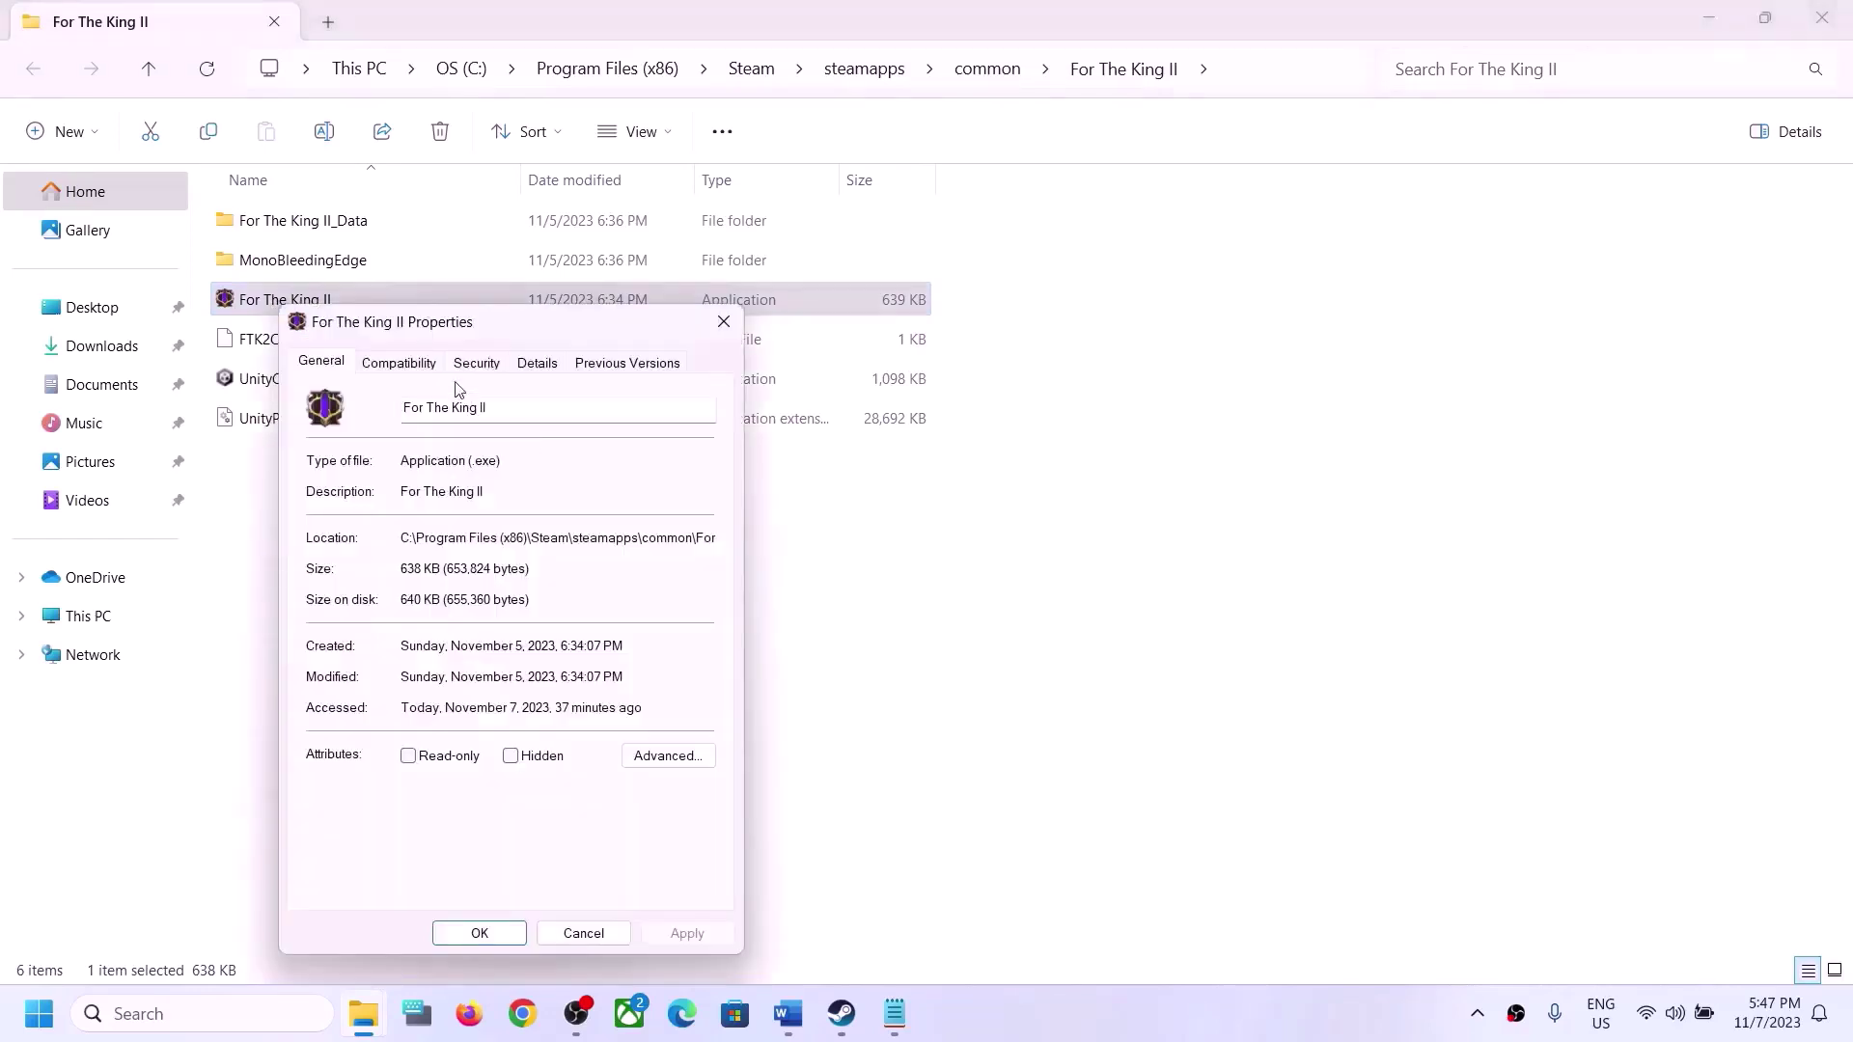
click(413, 363)
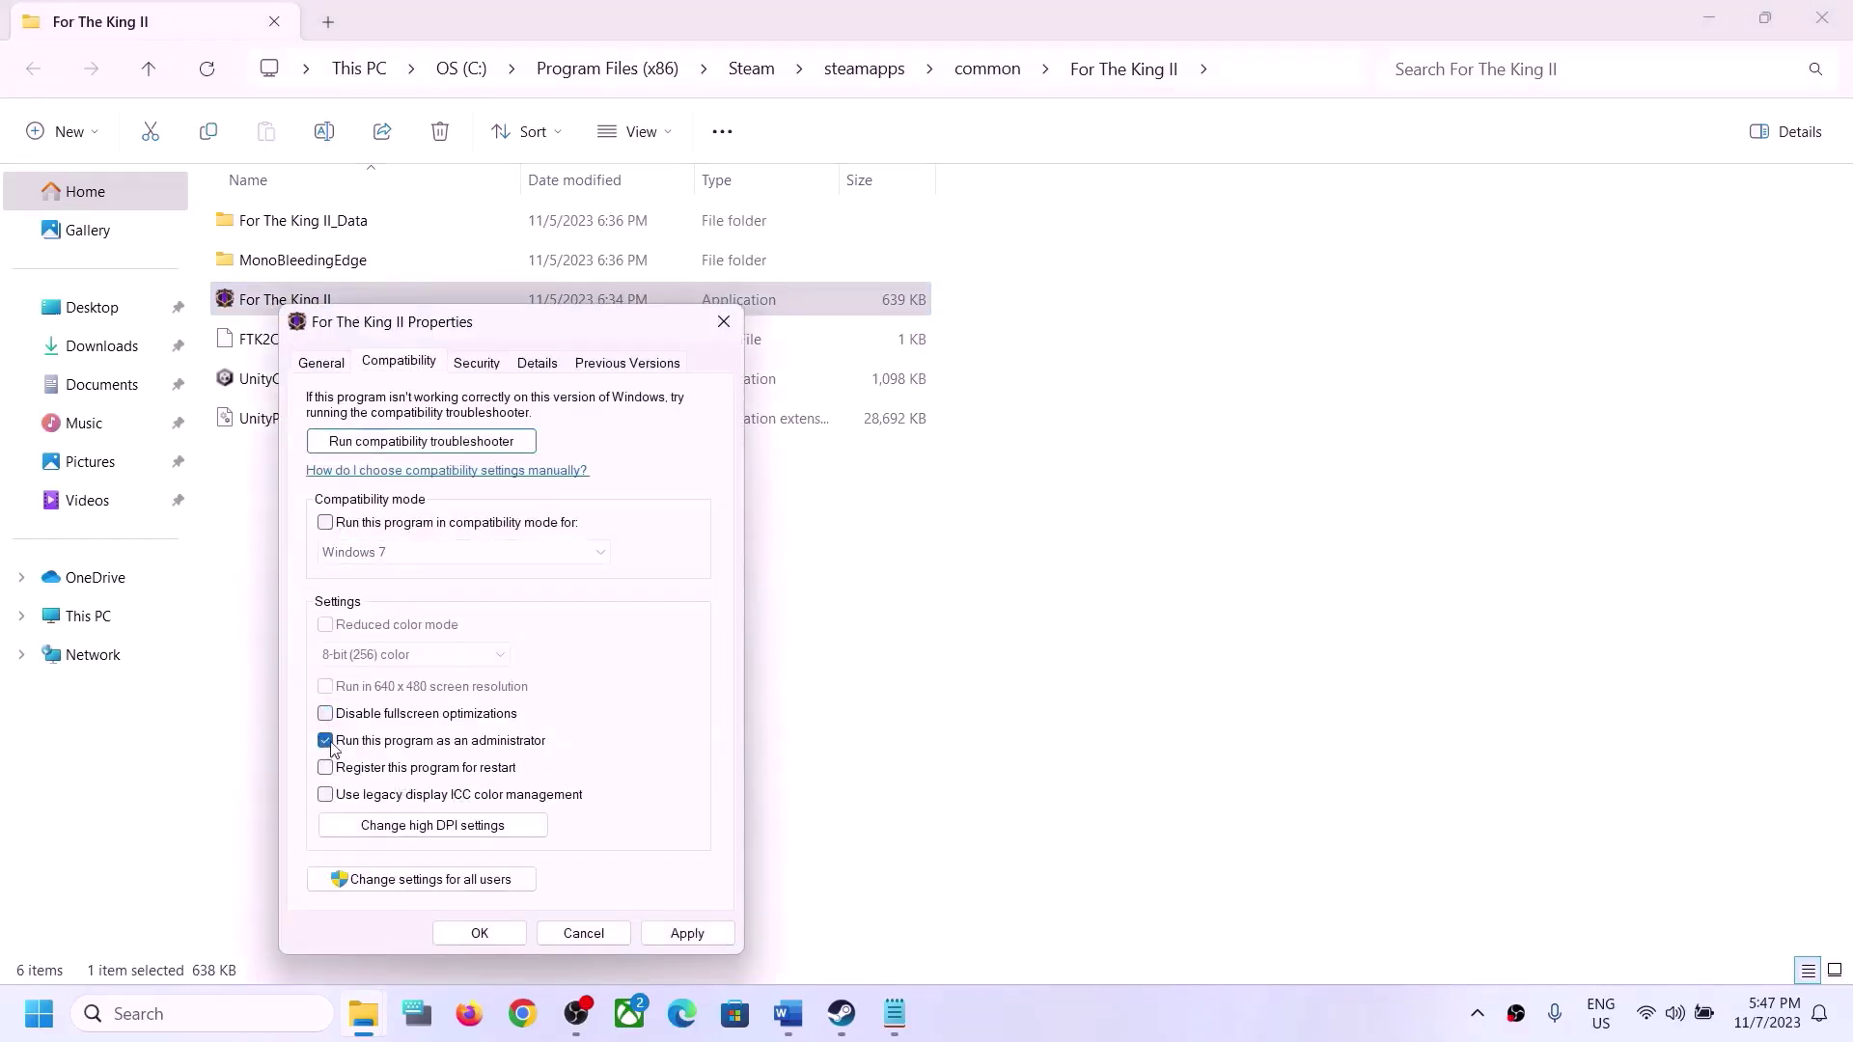
click(687, 933)
click(480, 933)
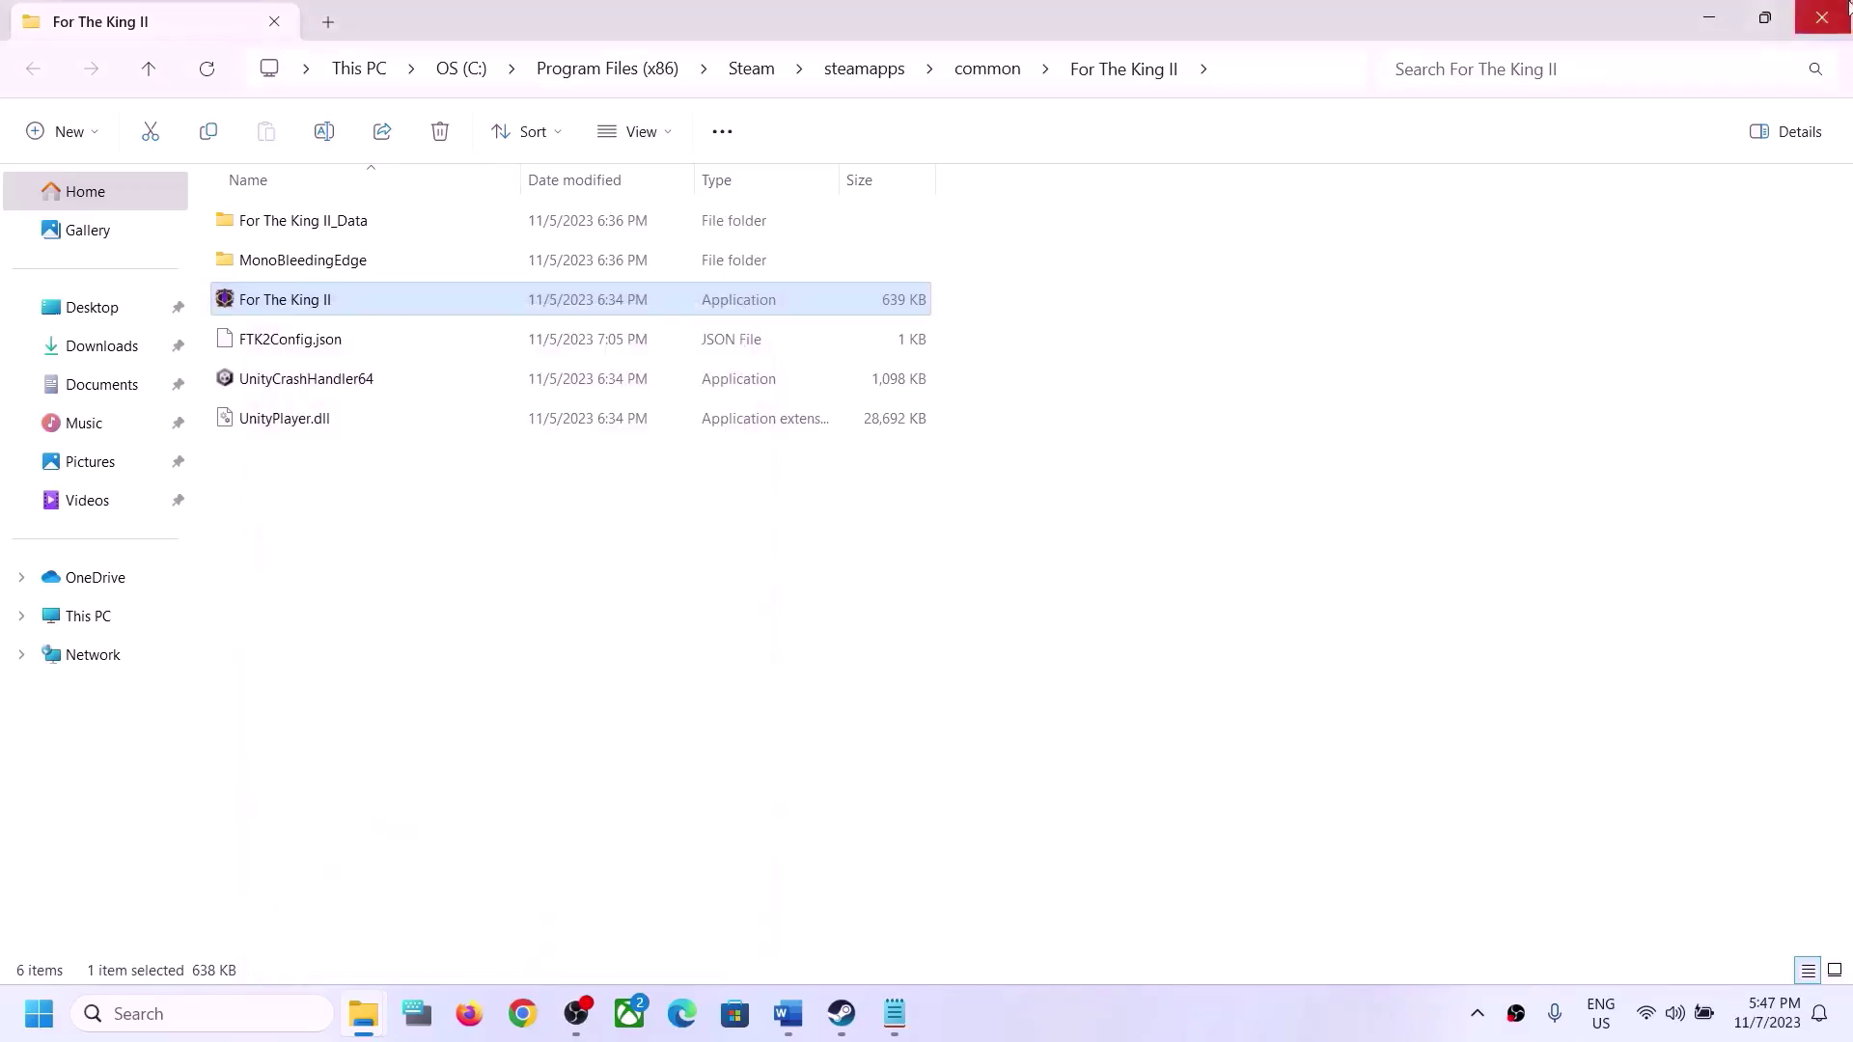
click(1846, 7)
Bring the Word troubleshooting guide forward and highlight a line of its steps
click(842, 1013)
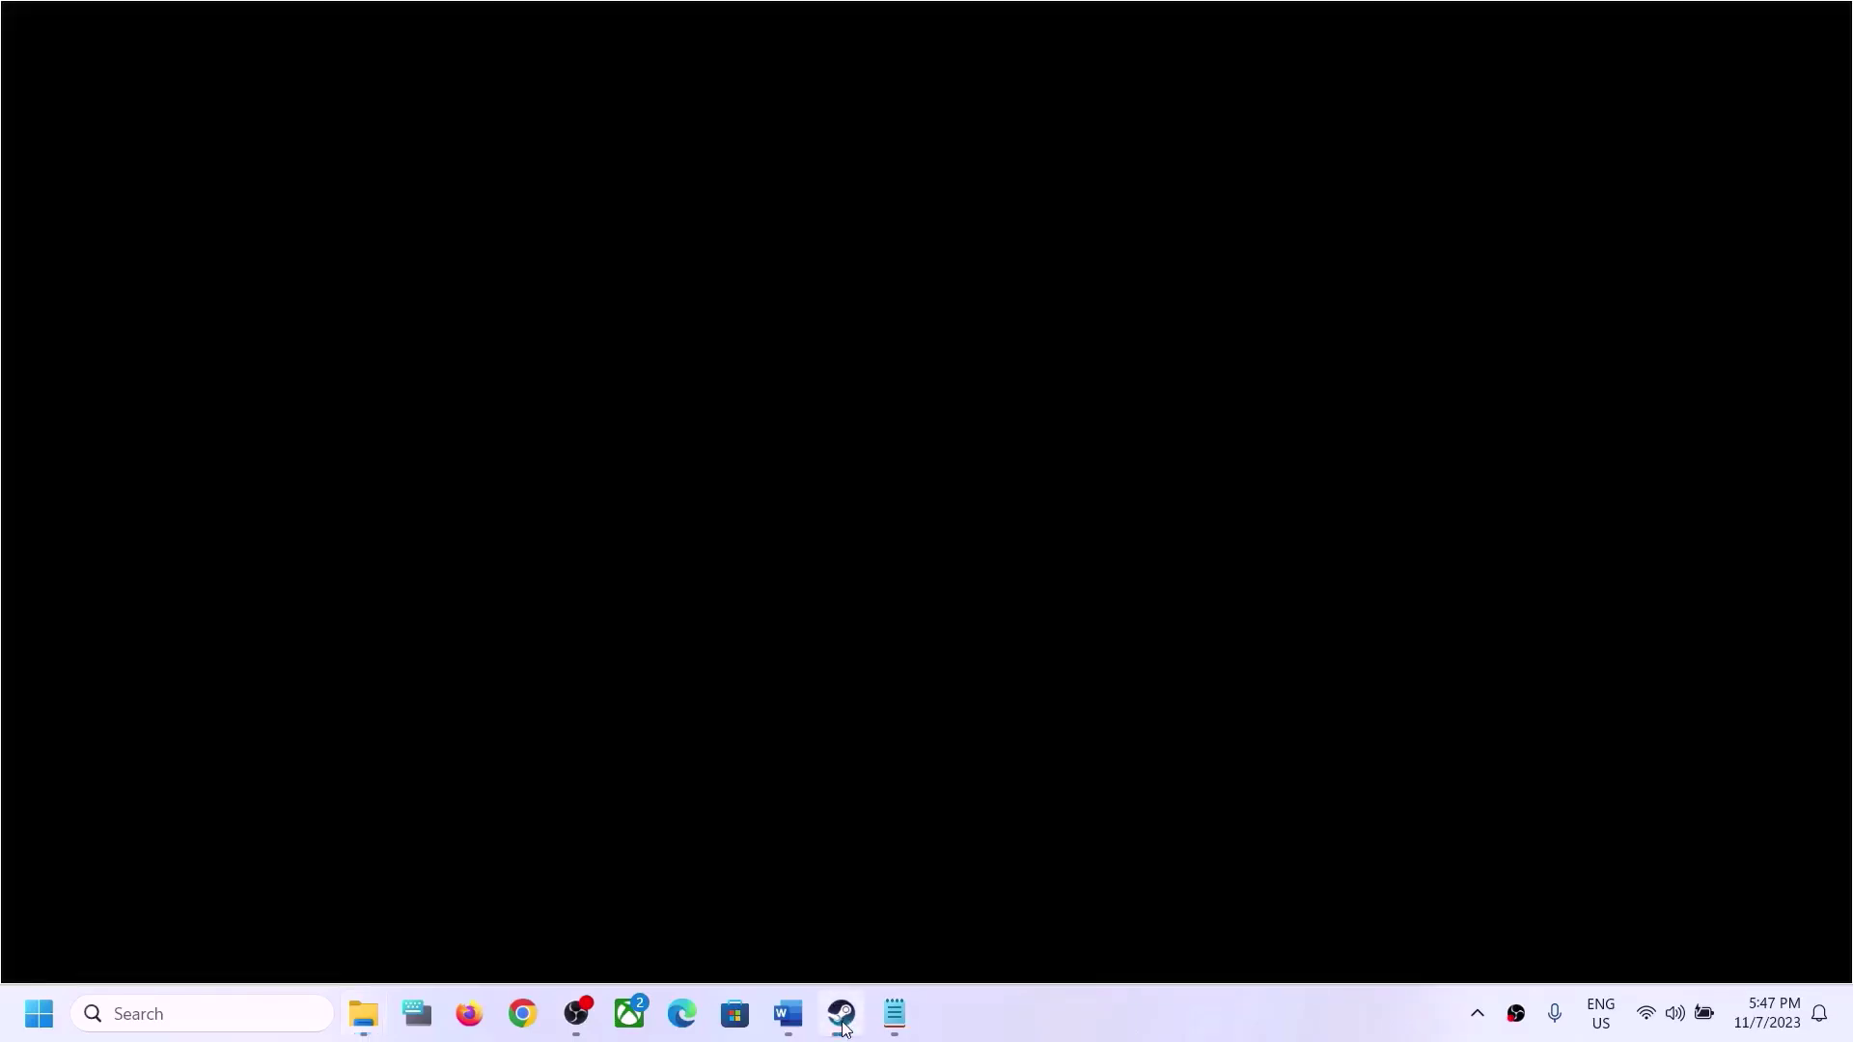
click(788, 1013)
scroll(418, 594, down, 3)
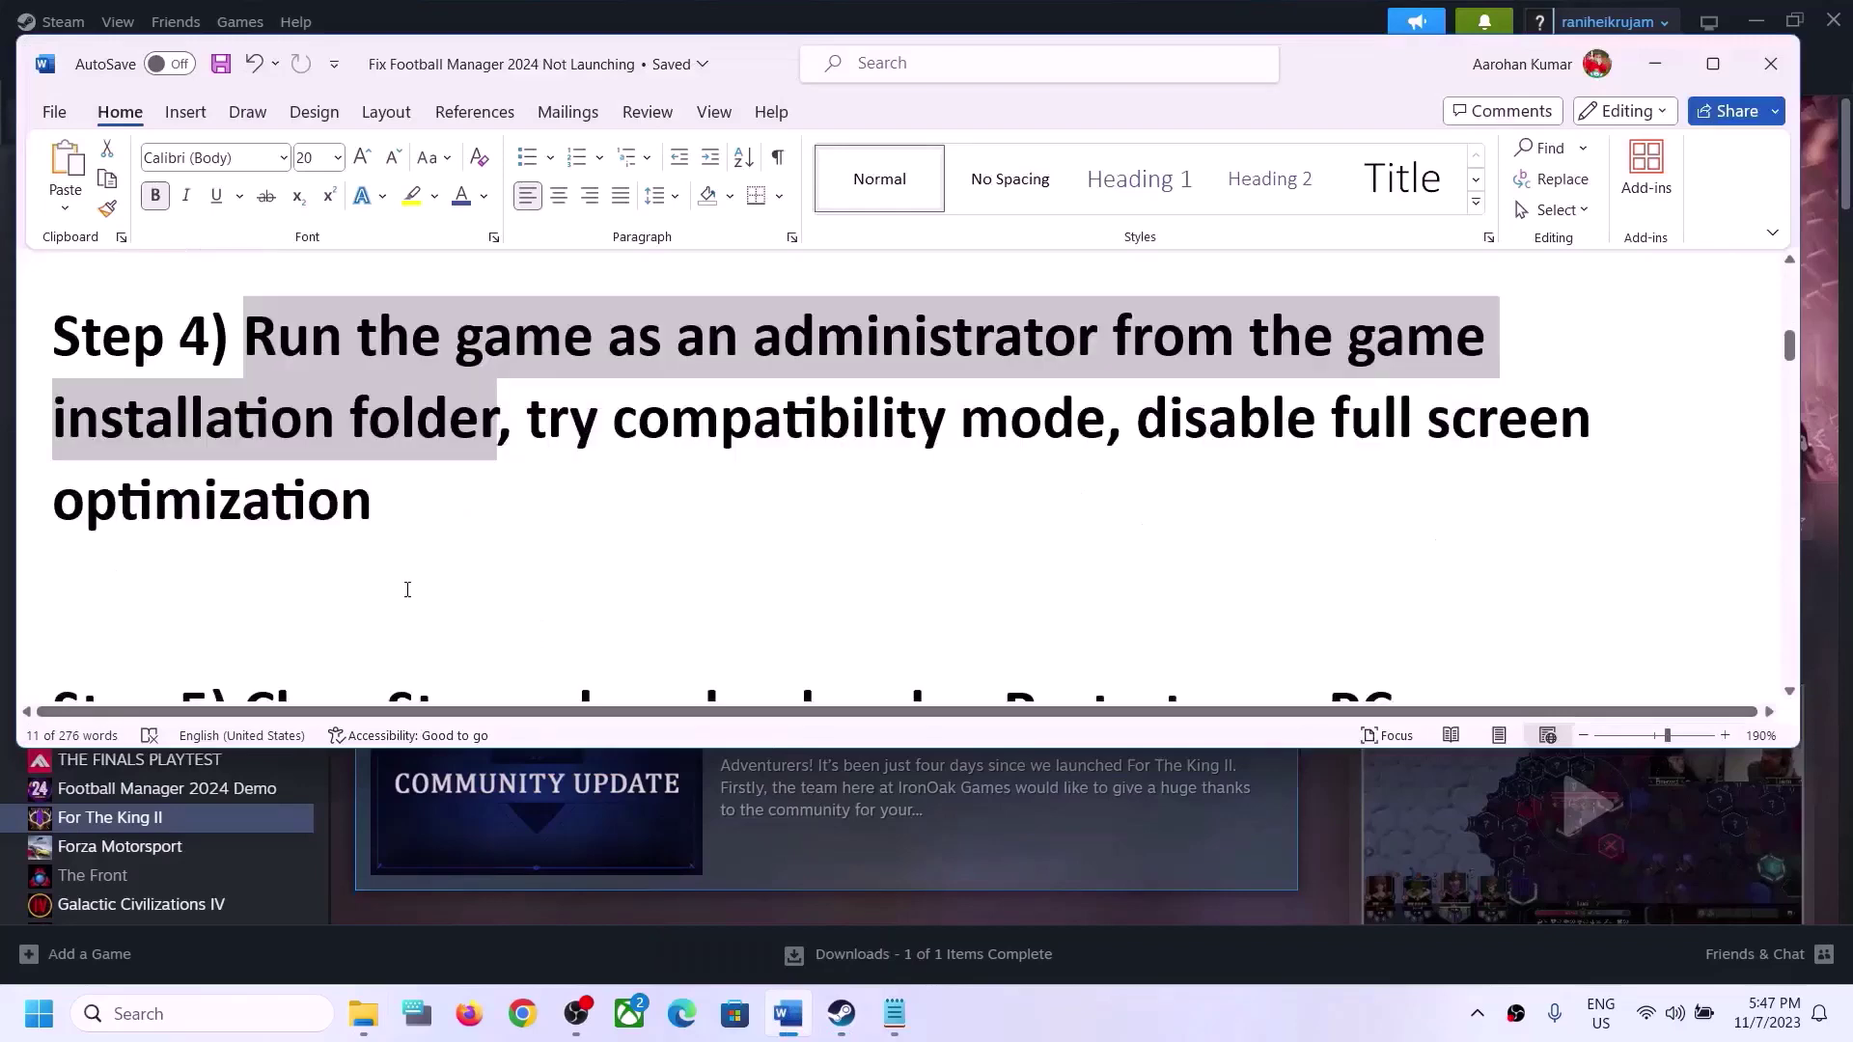
scroll(382, 572, up, 1)
drag(244, 603, 973, 603)
Open Steam Settings > Downloads, start Clear Cache, then cancel and close Settings
click(1347, 884)
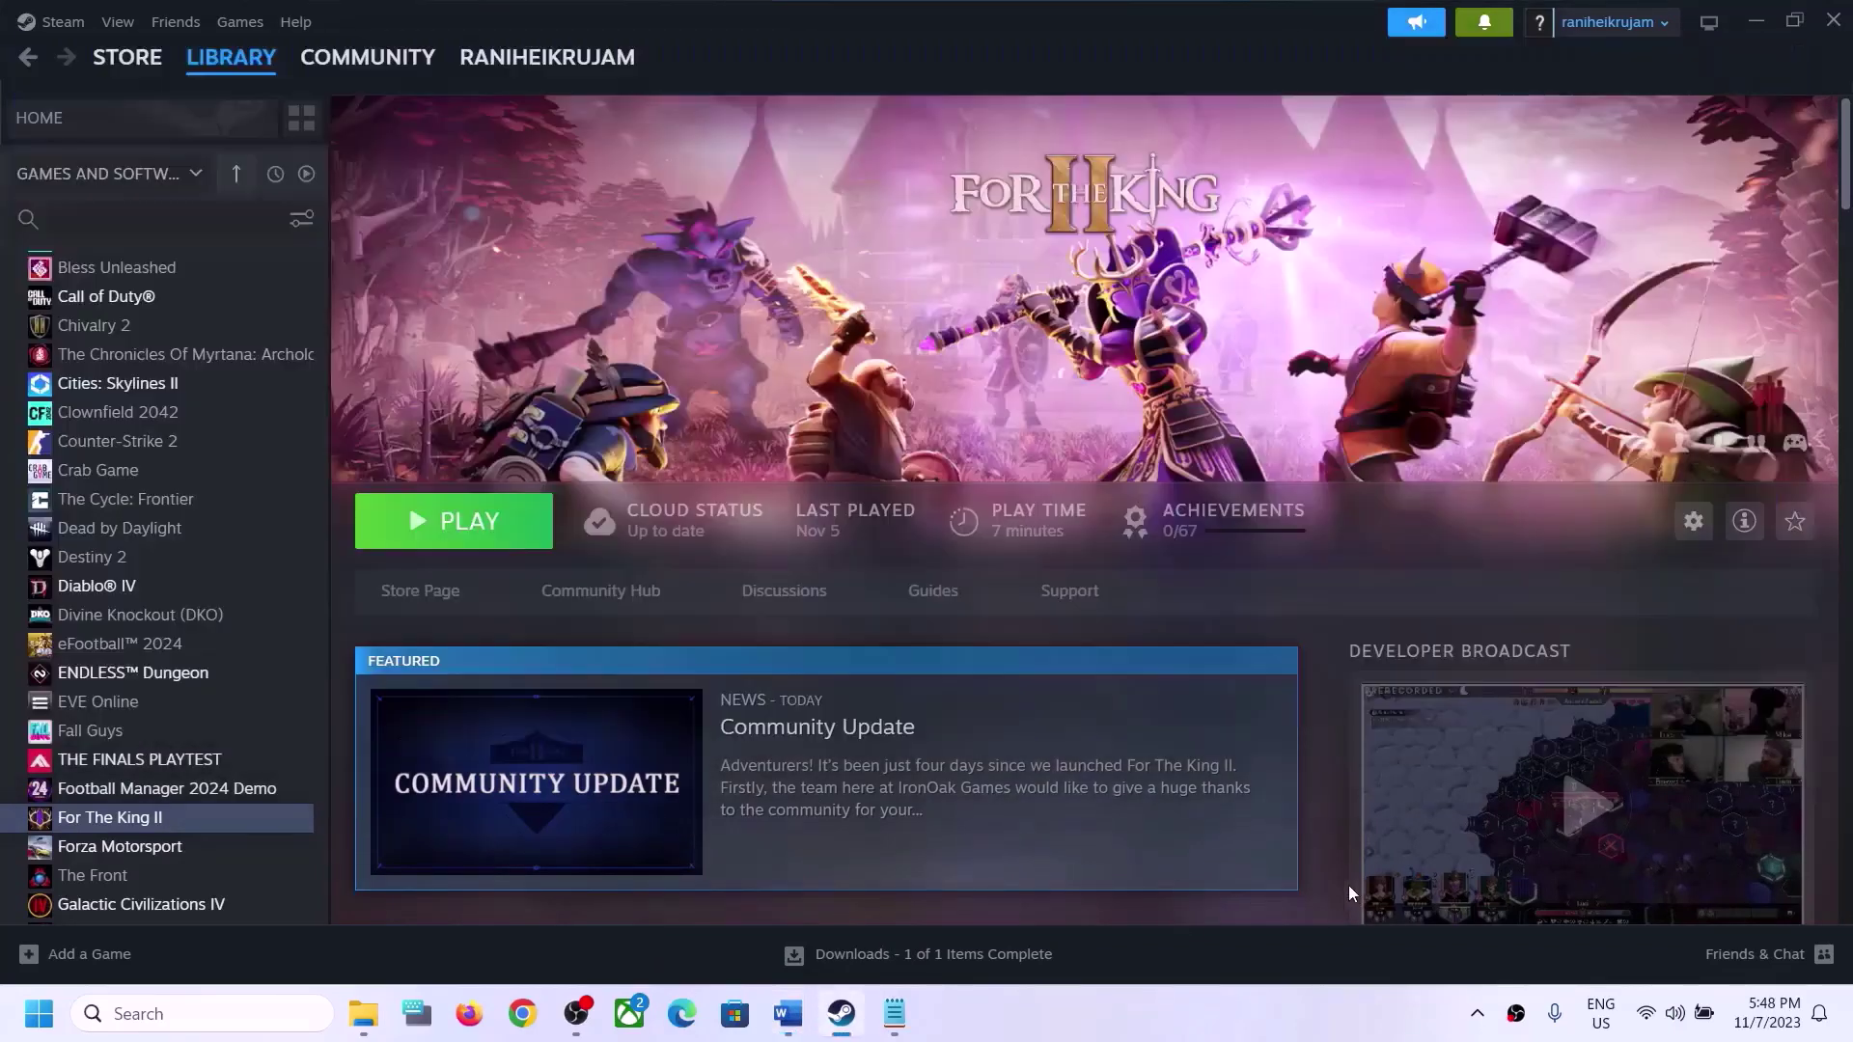
click(62, 21)
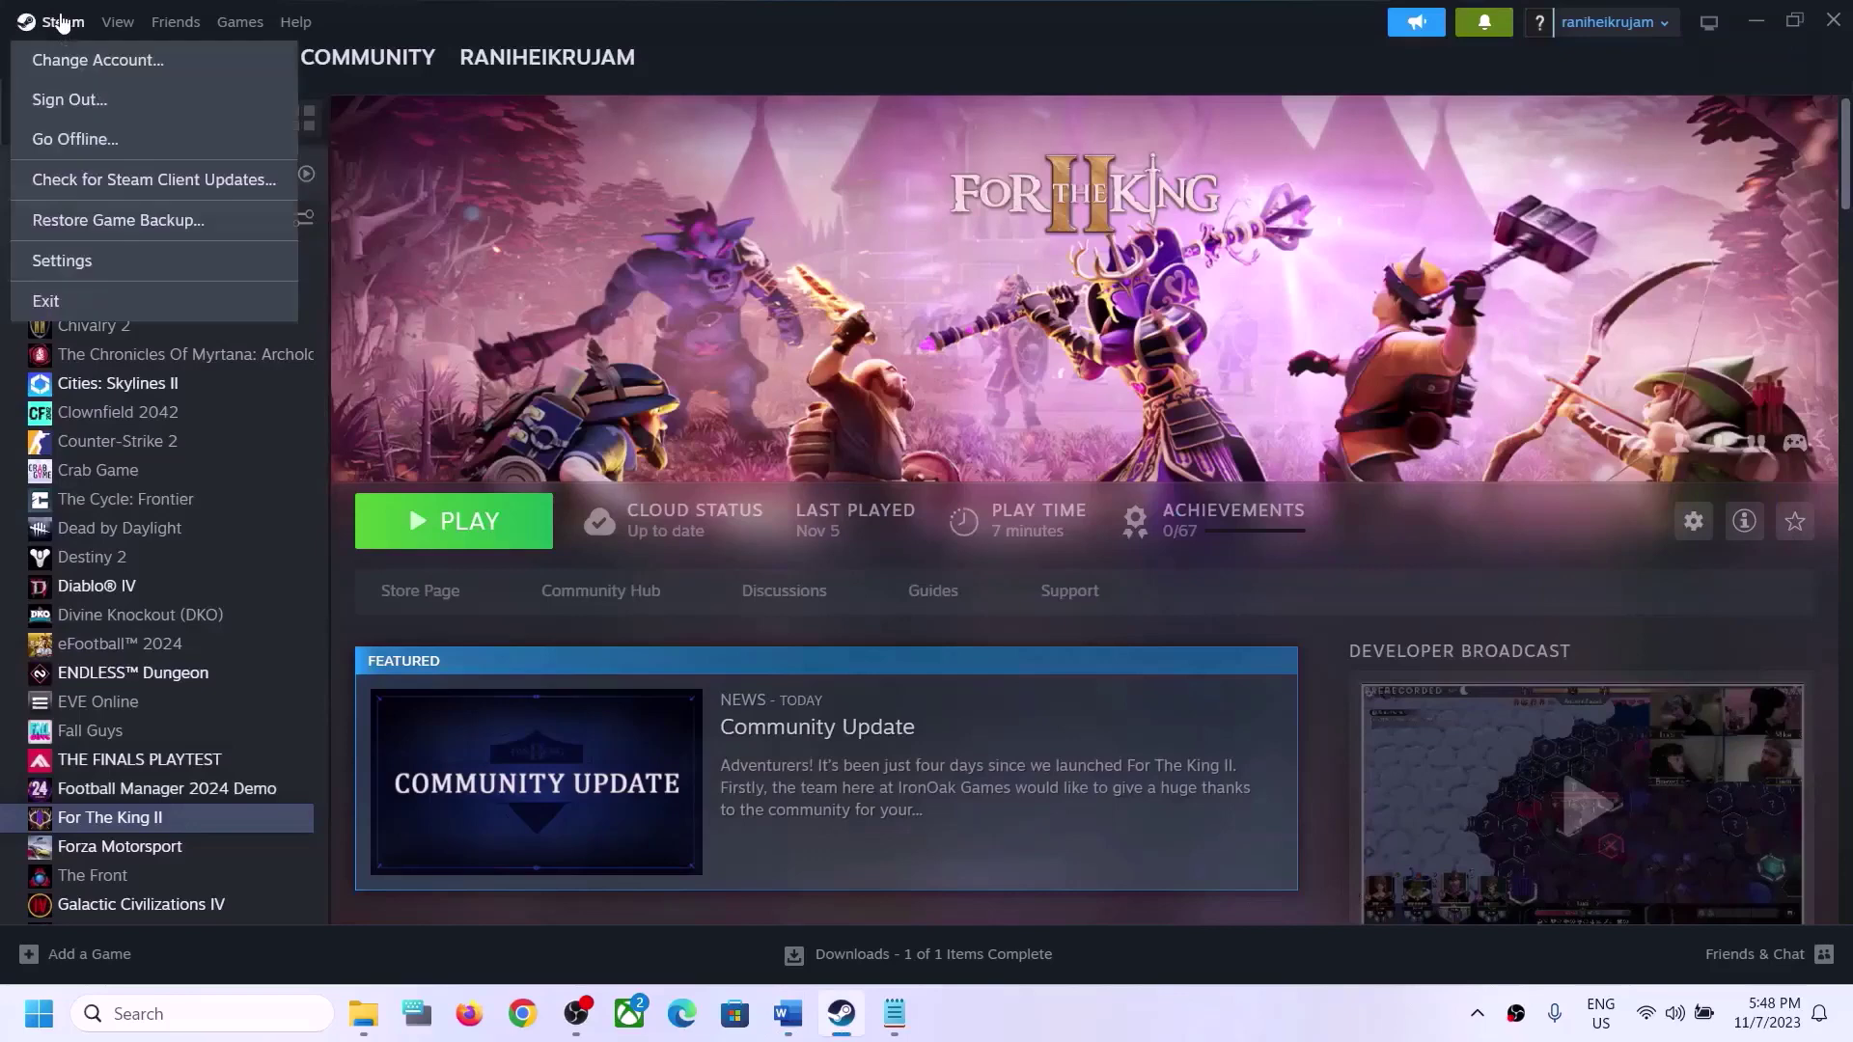
click(93, 260)
click(530, 527)
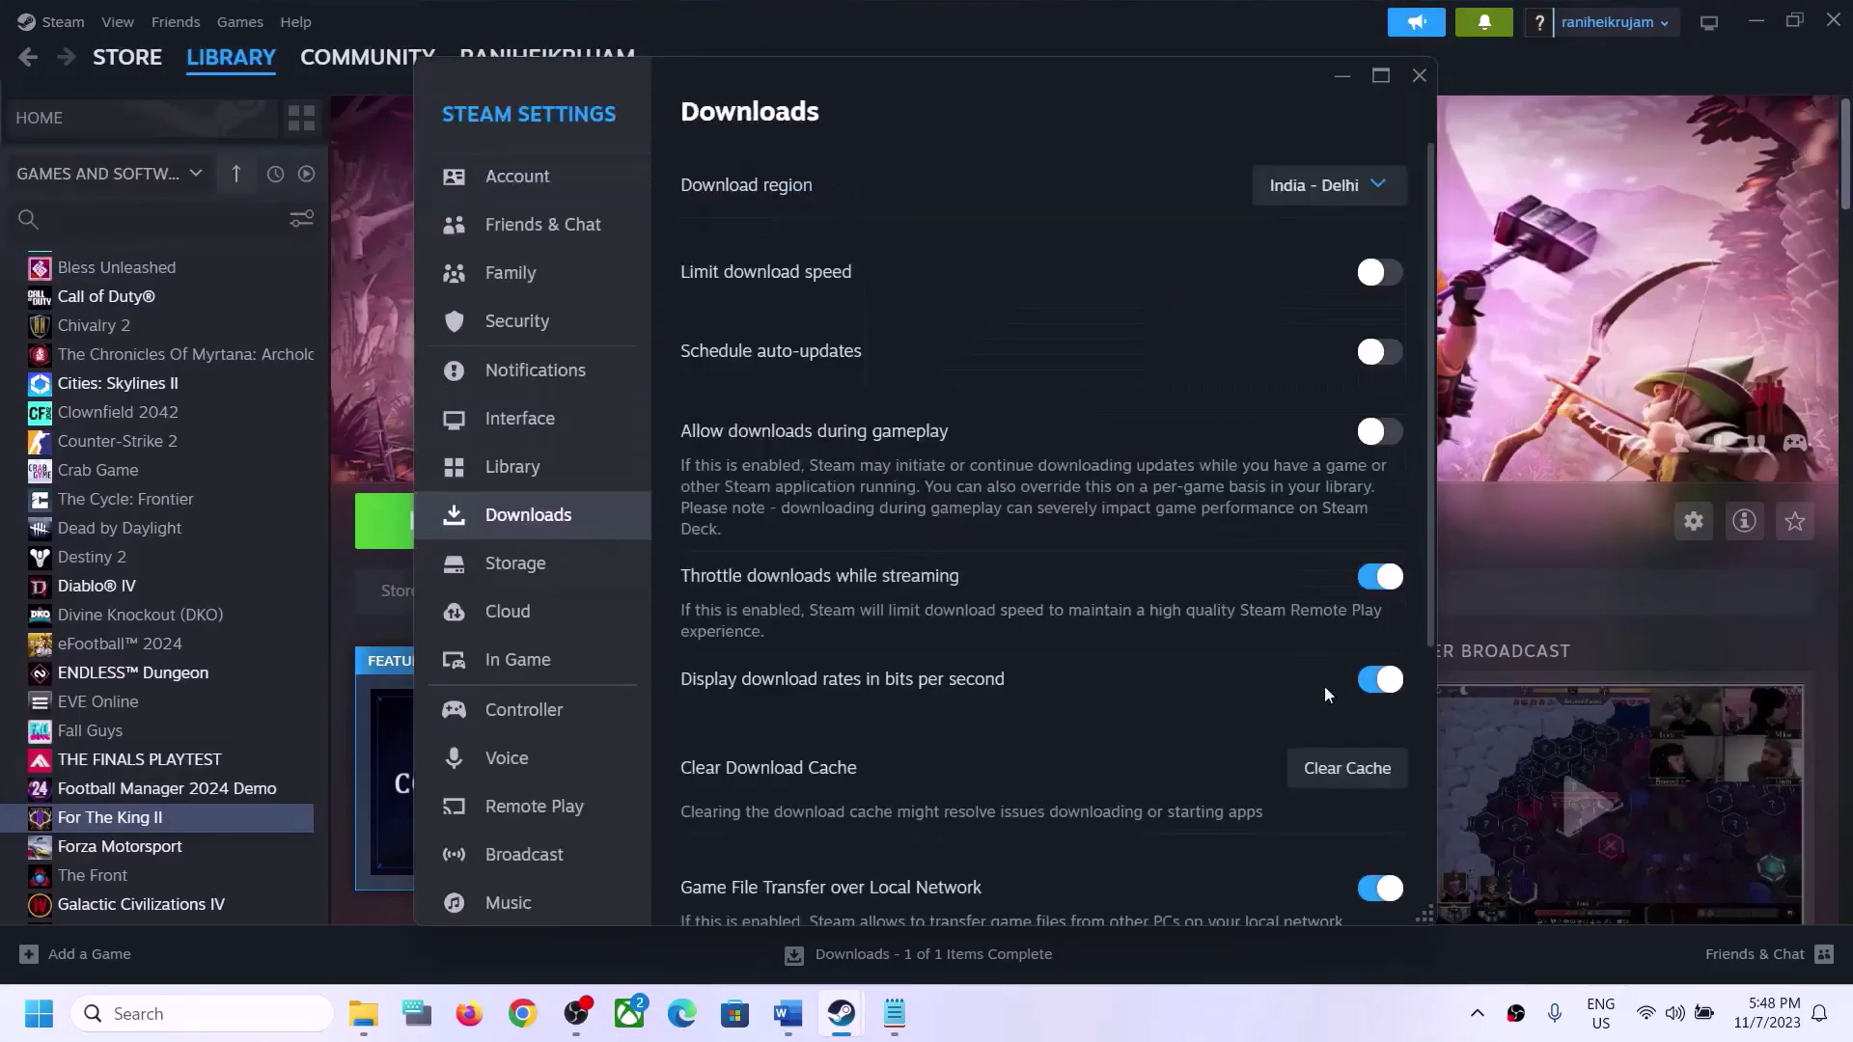
click(1345, 768)
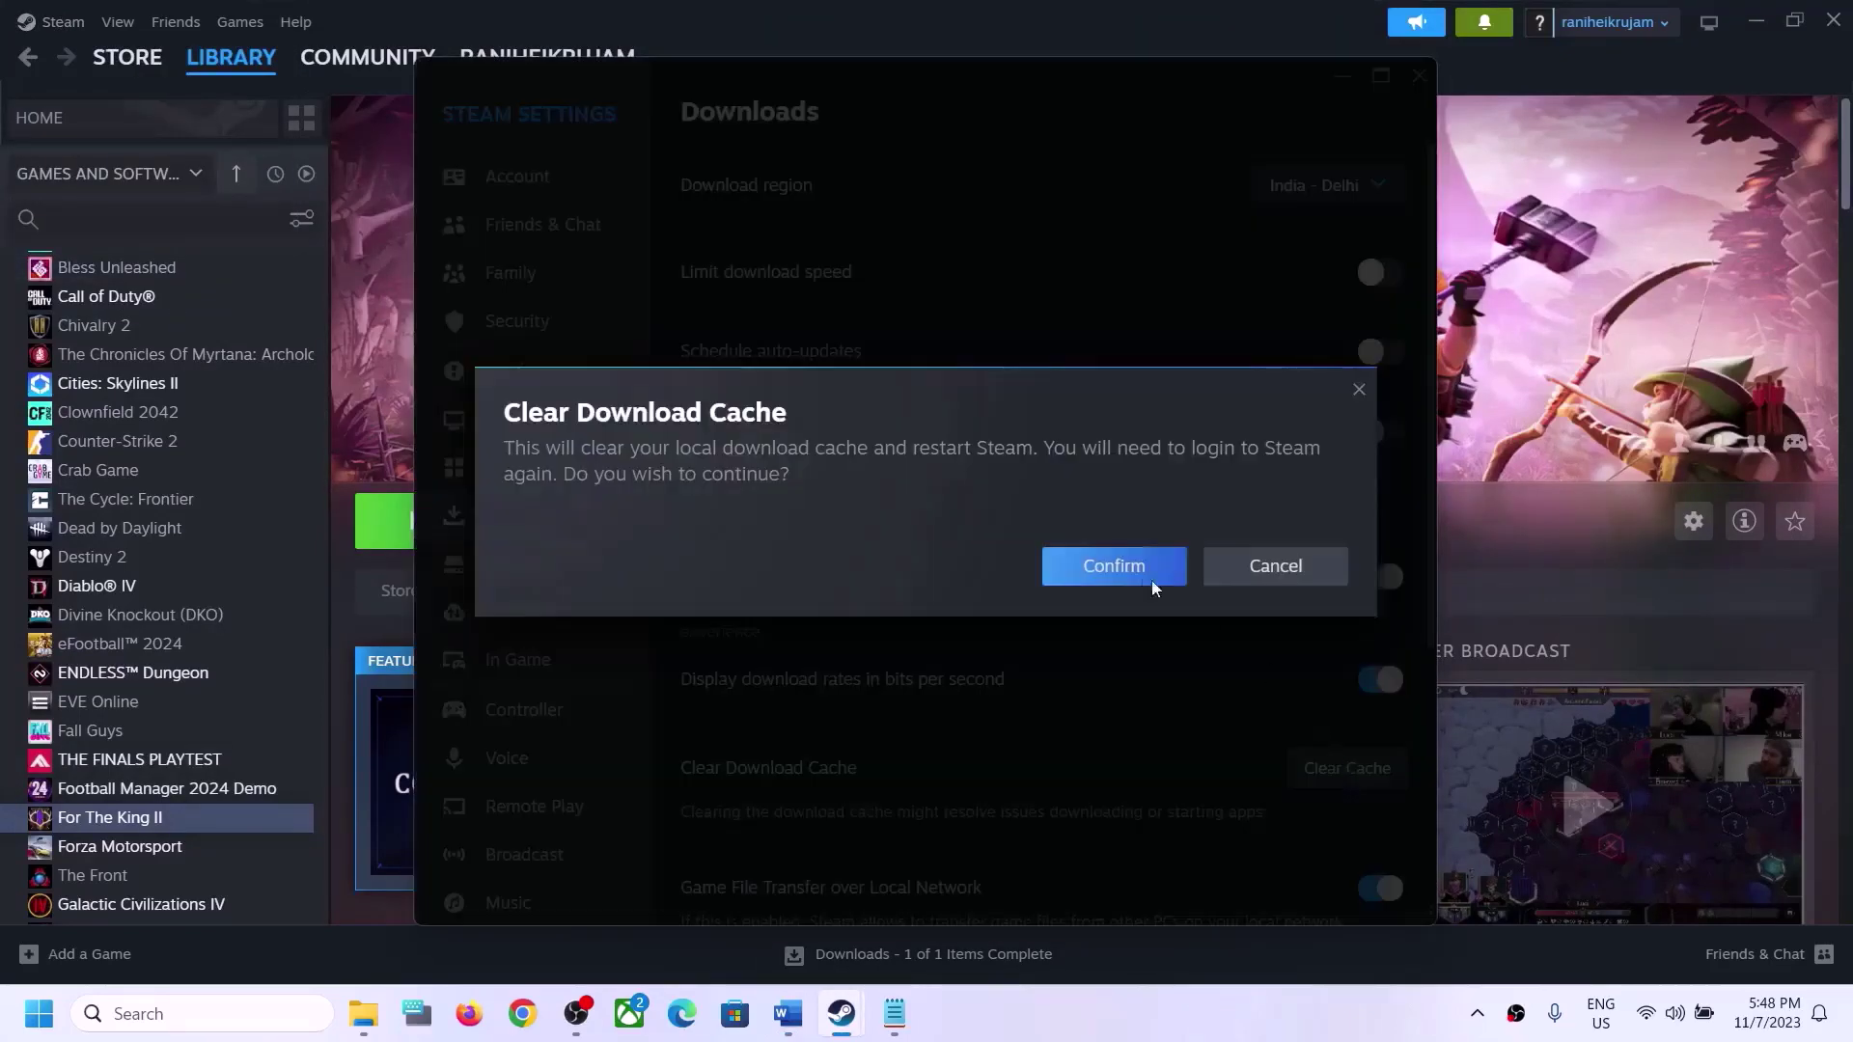
click(1358, 390)
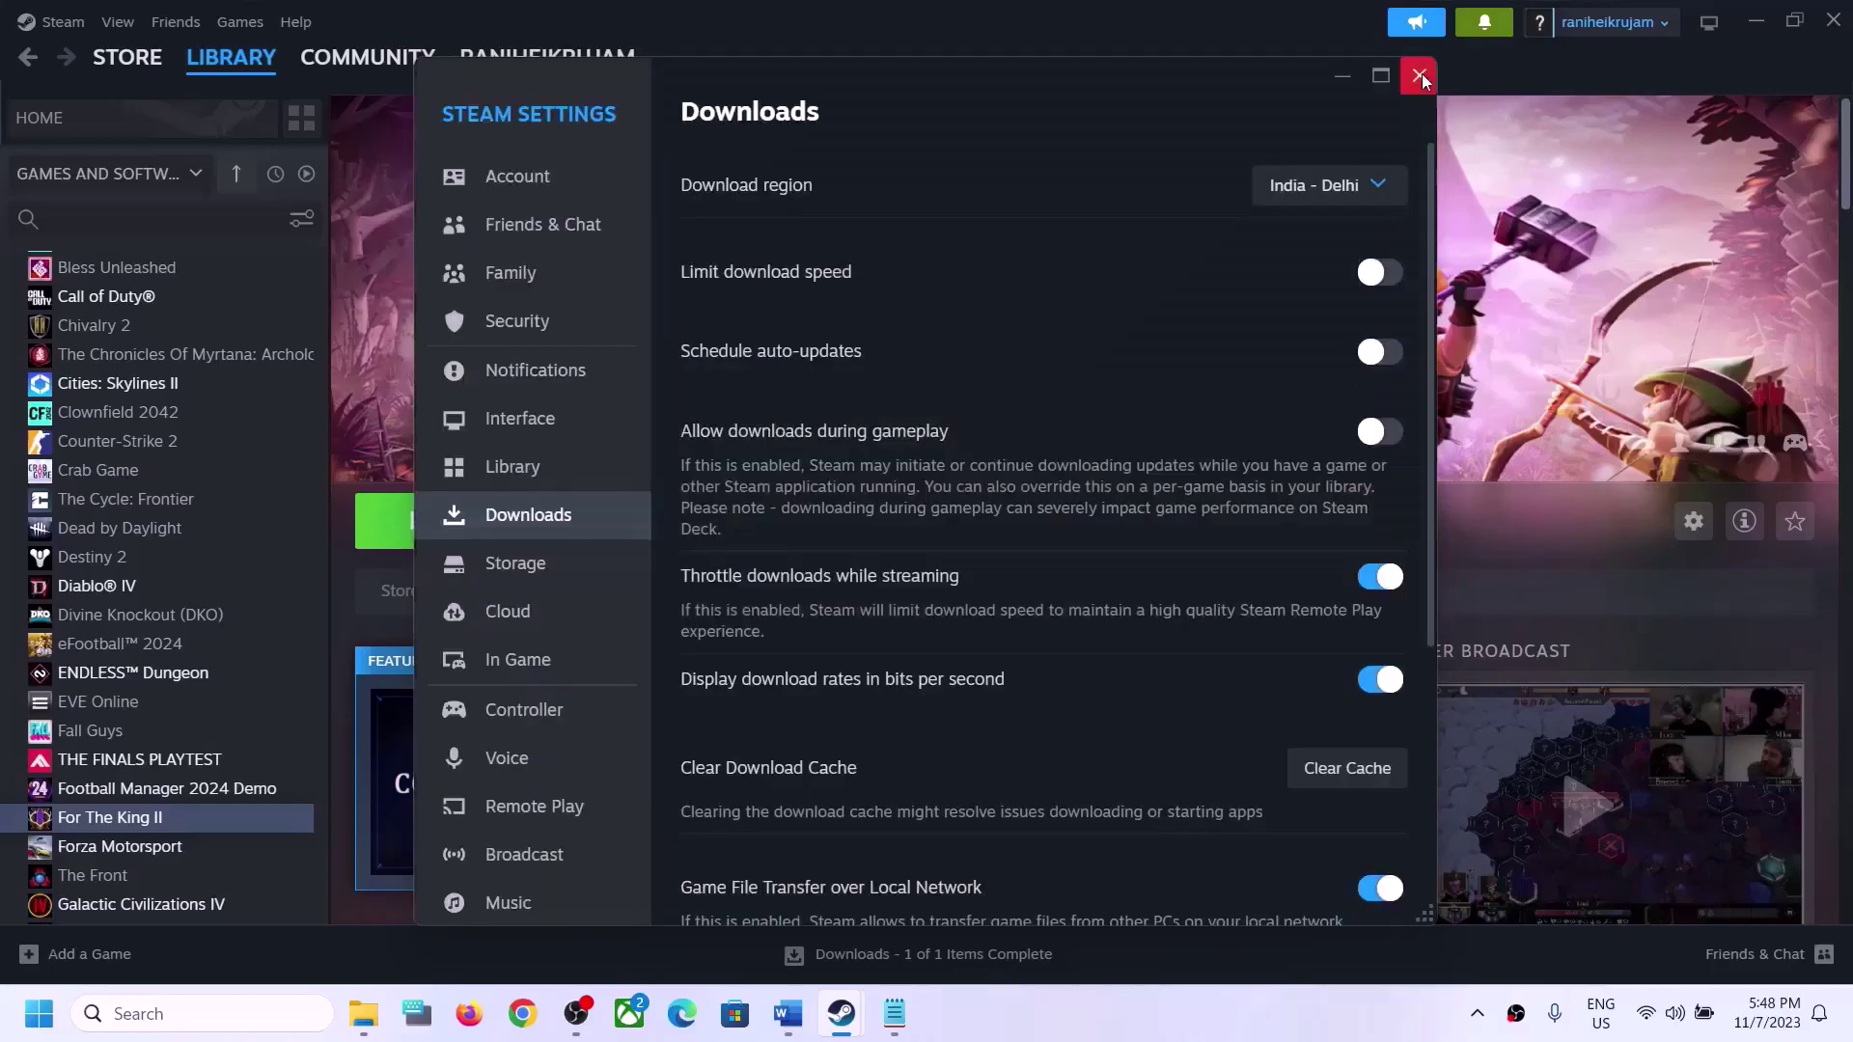
click(1419, 74)
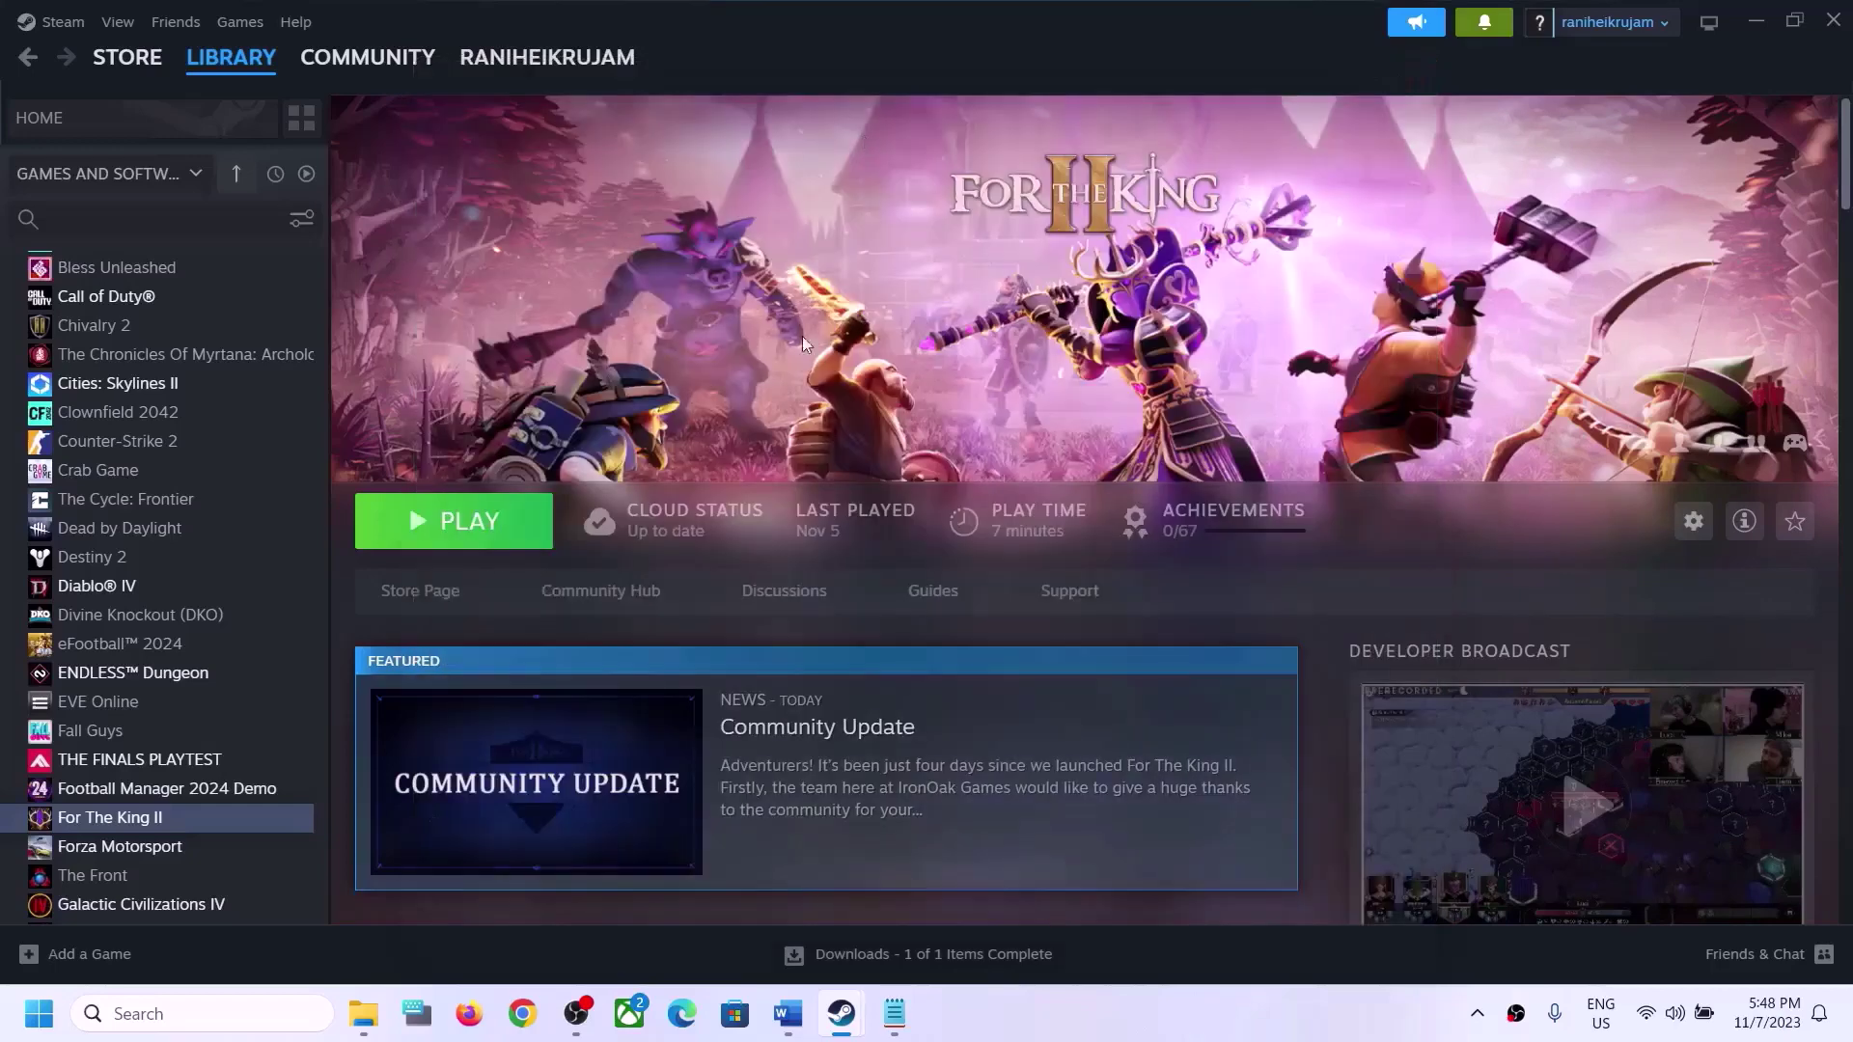
click(787, 1013)
Highlight Step 6's clean graphics driver install text and its NVIDIA and AMD links
scroll(533, 589, down, 4)
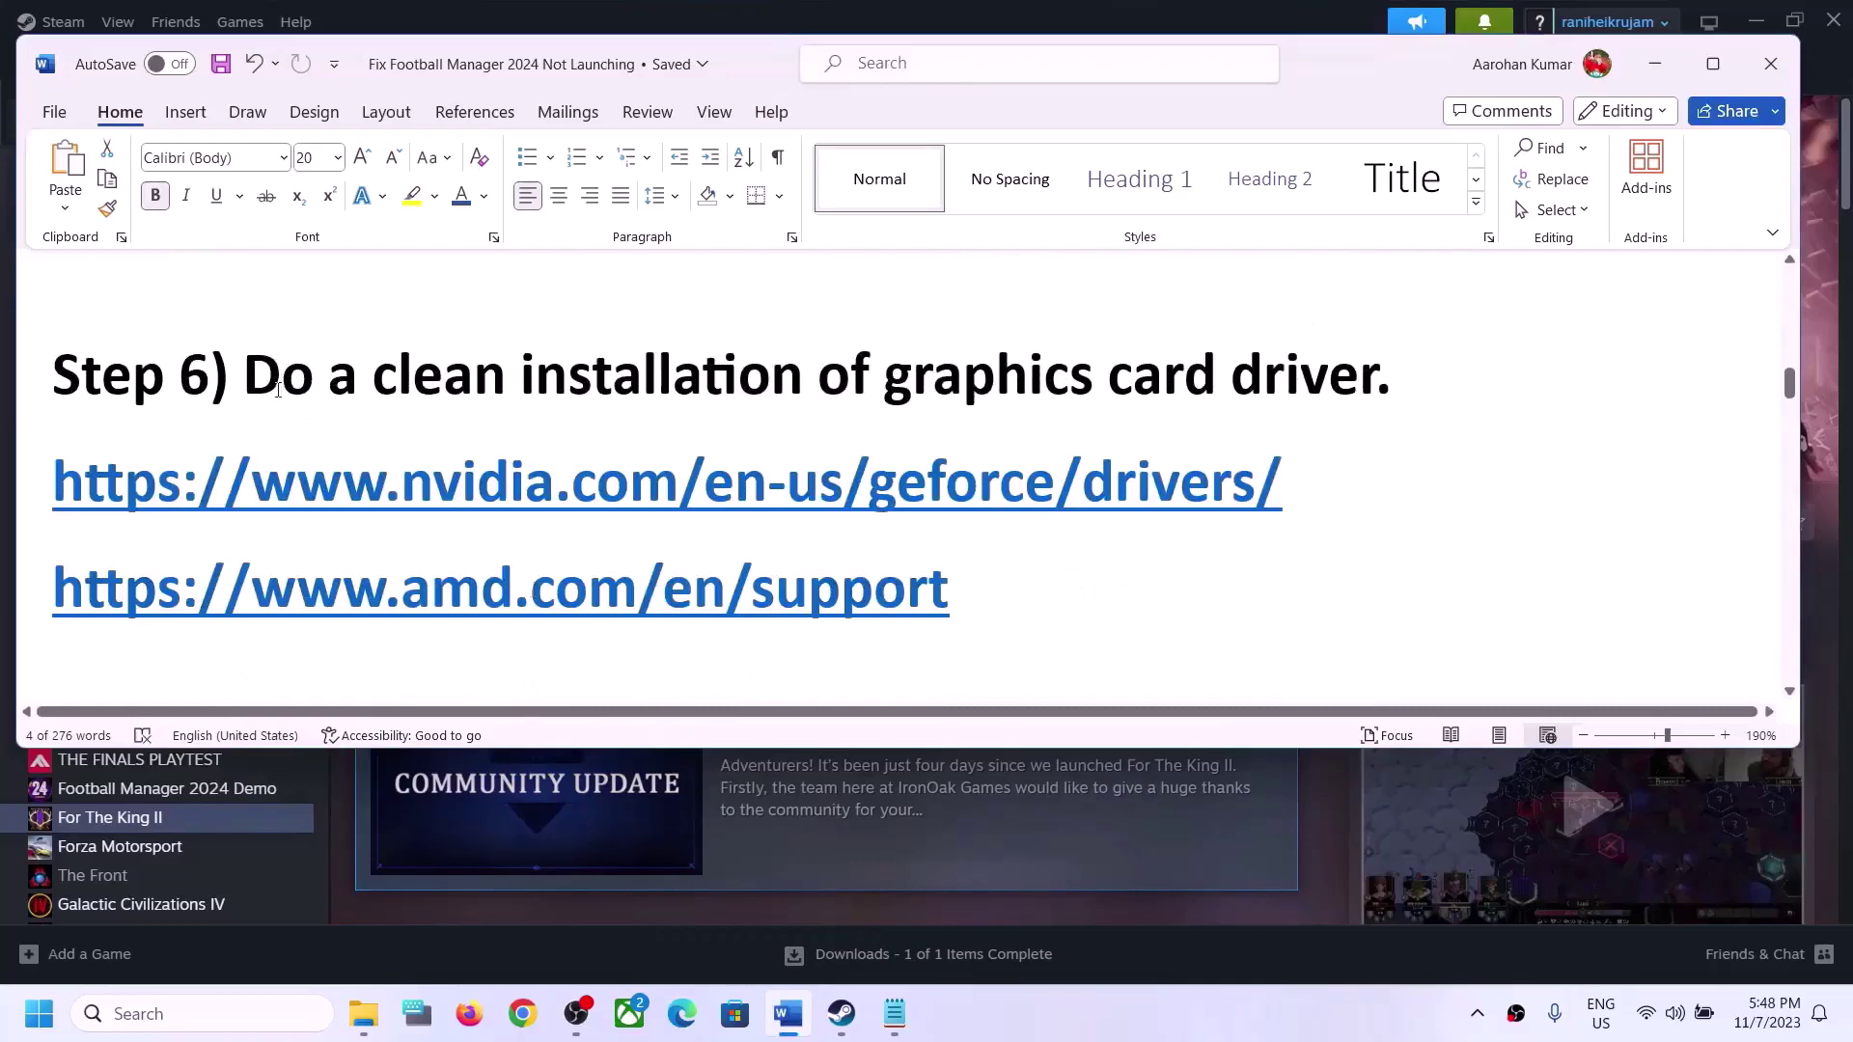
drag(278, 390, 1298, 384)
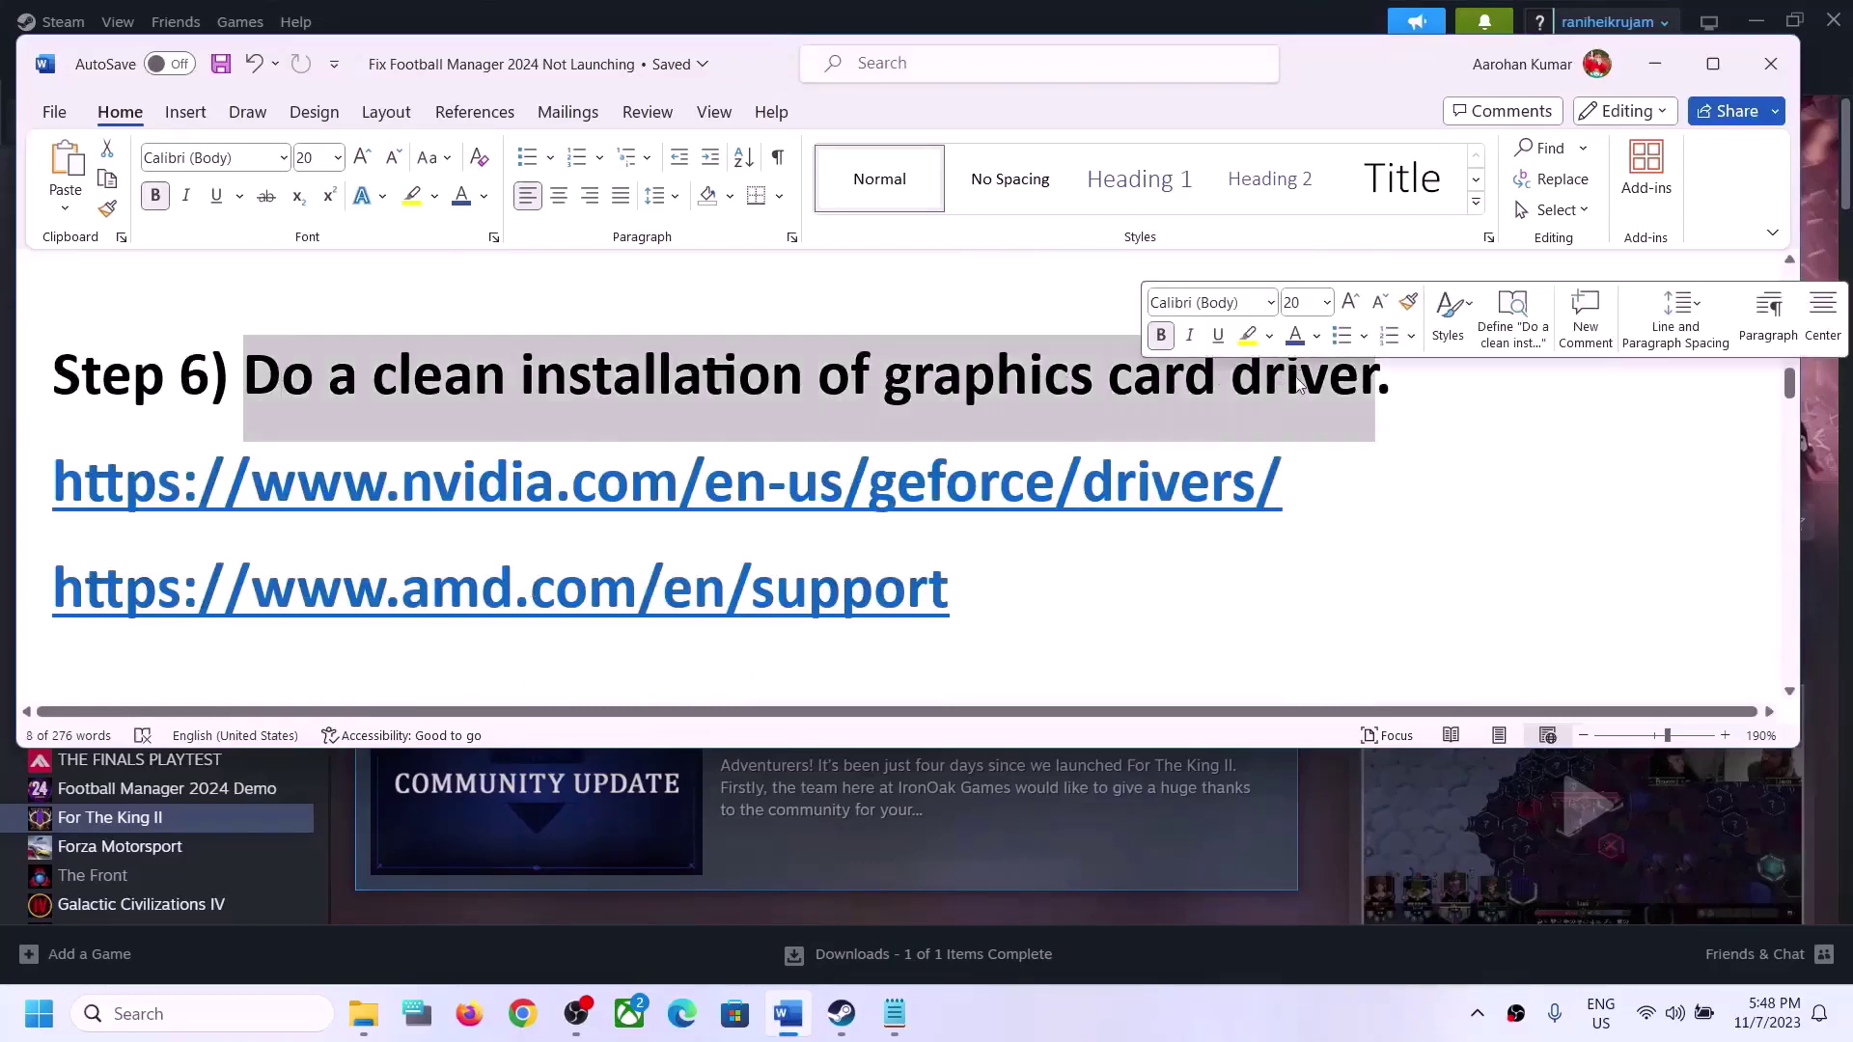
drag(298, 463, 1158, 473)
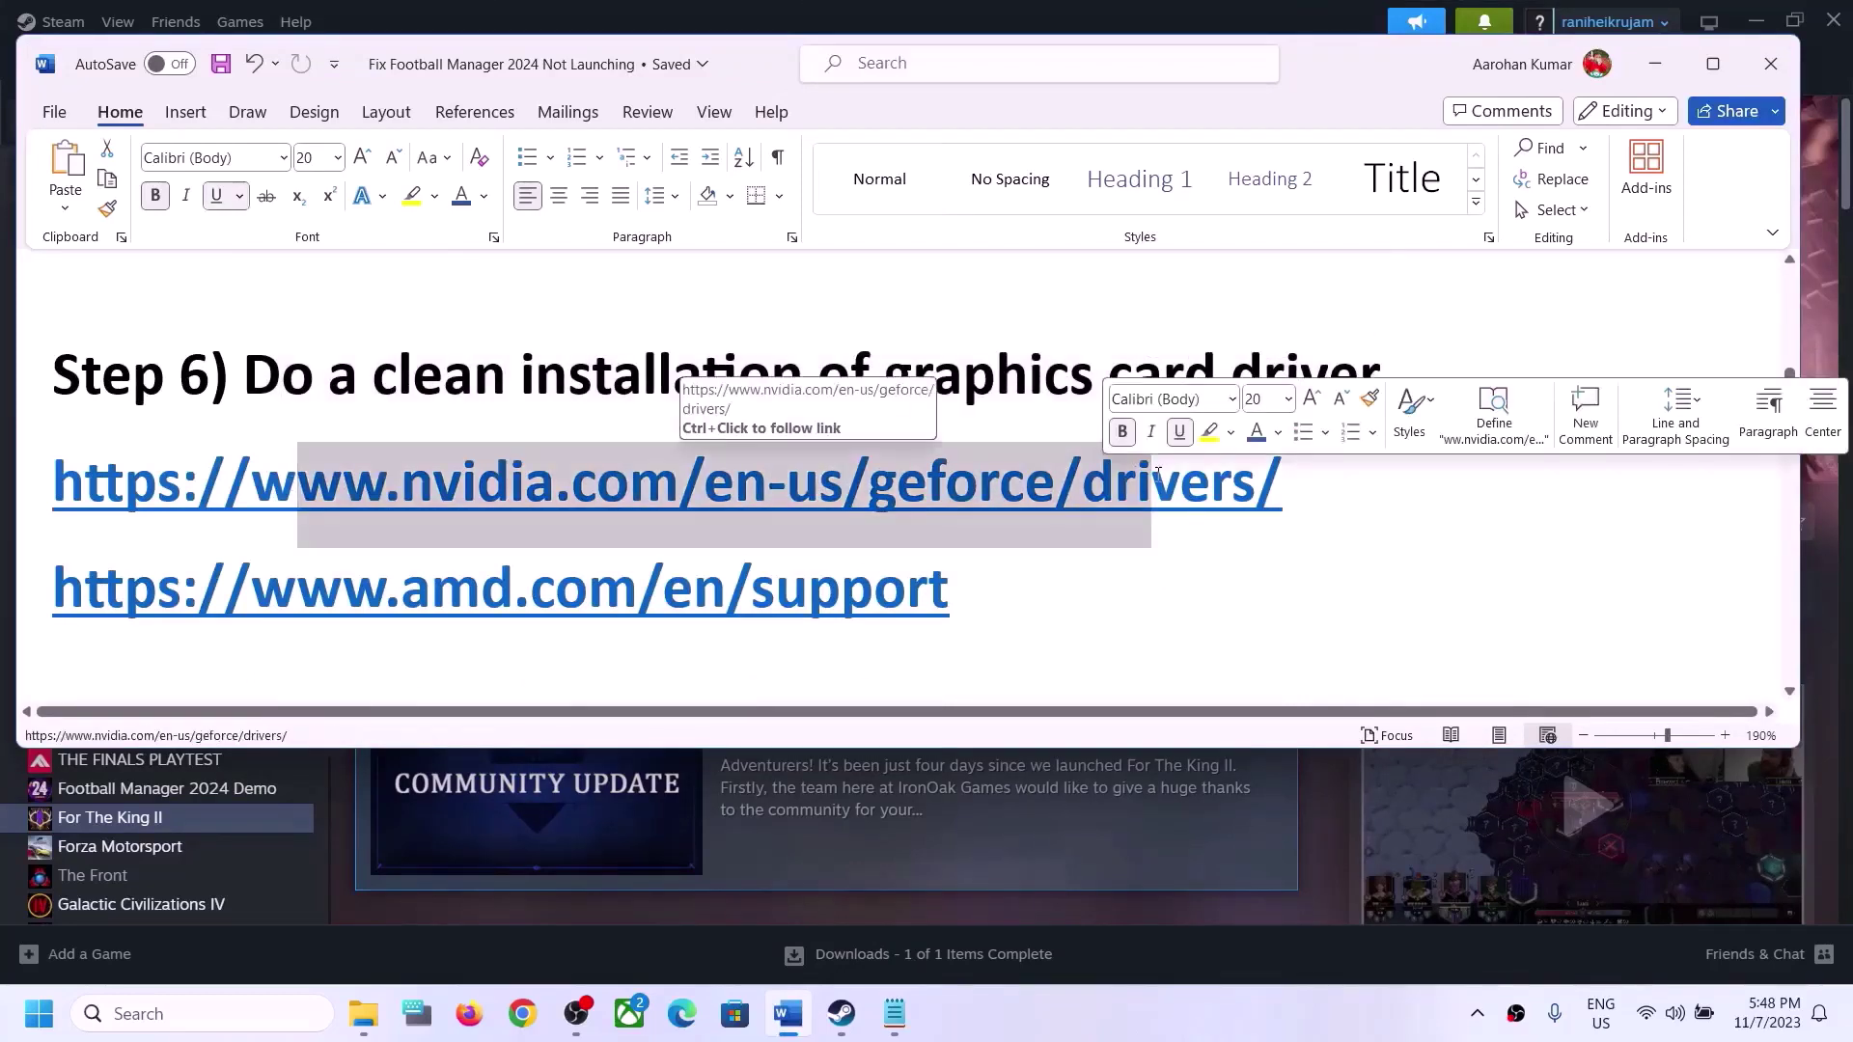
drag(386, 591, 775, 591)
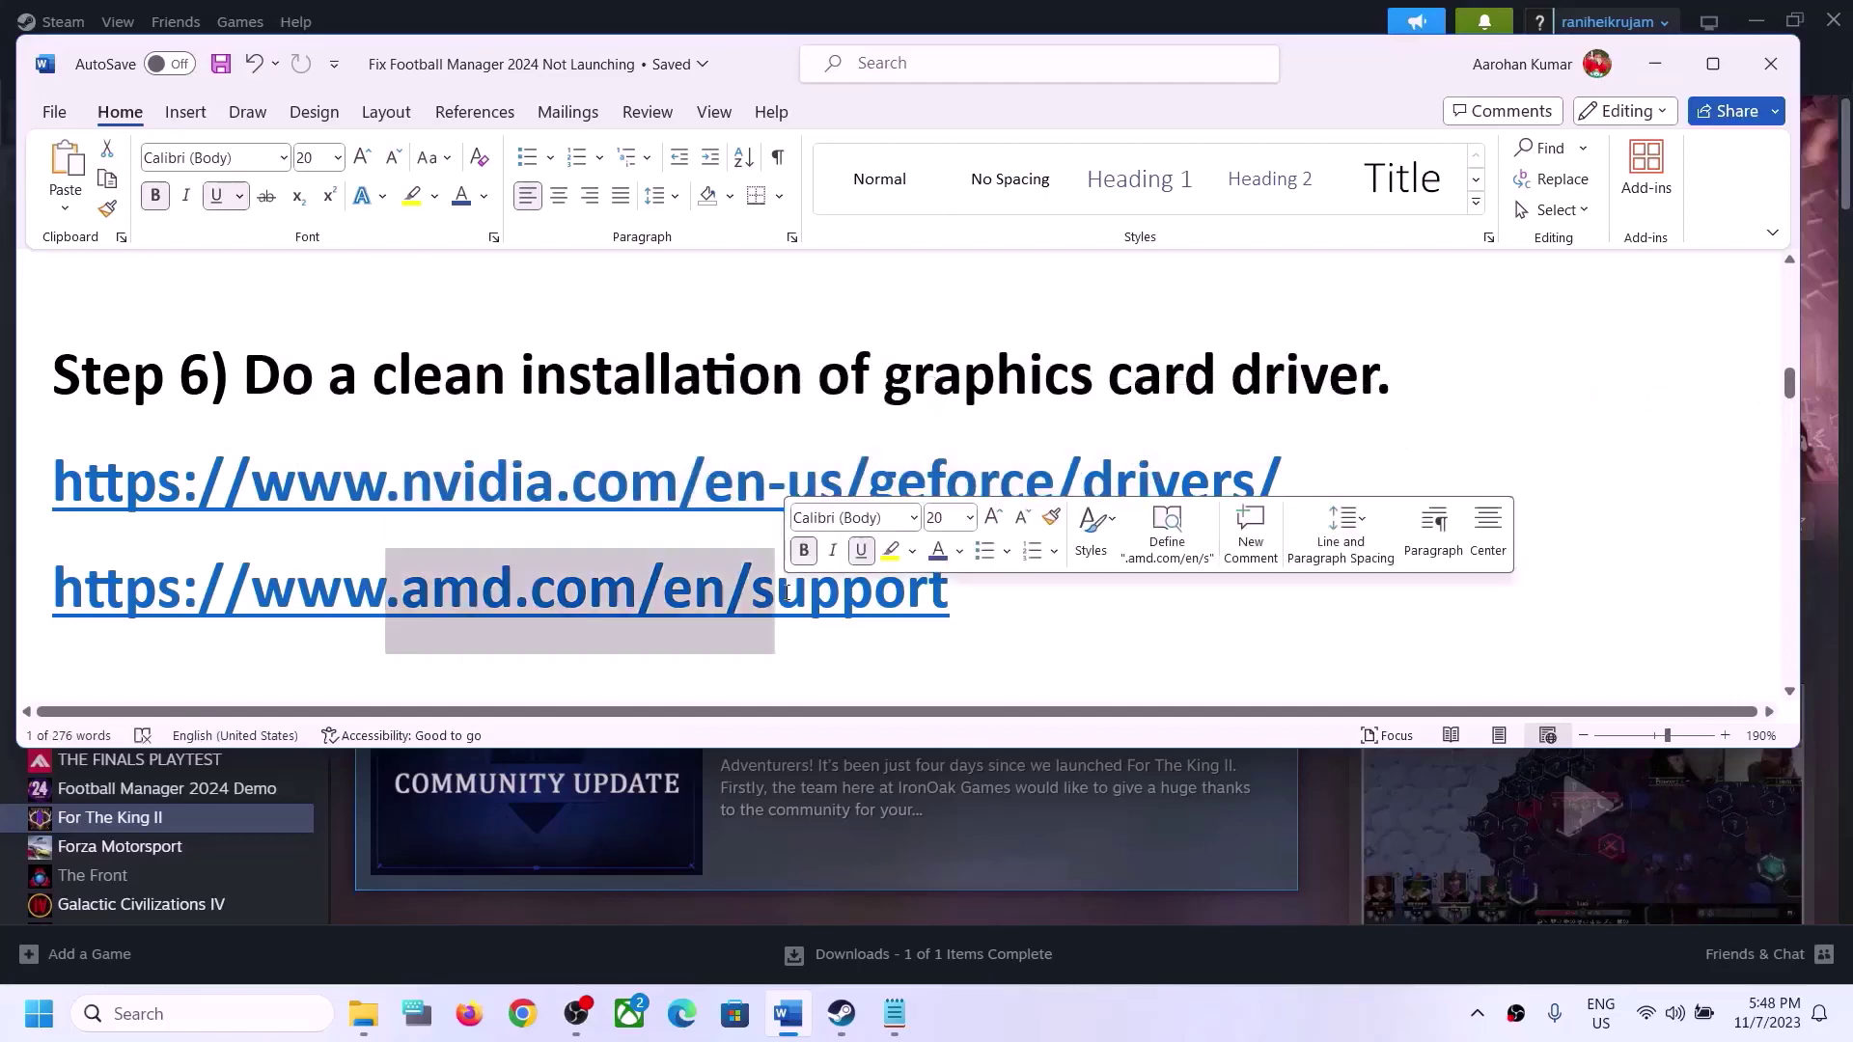
click(1226, 1021)
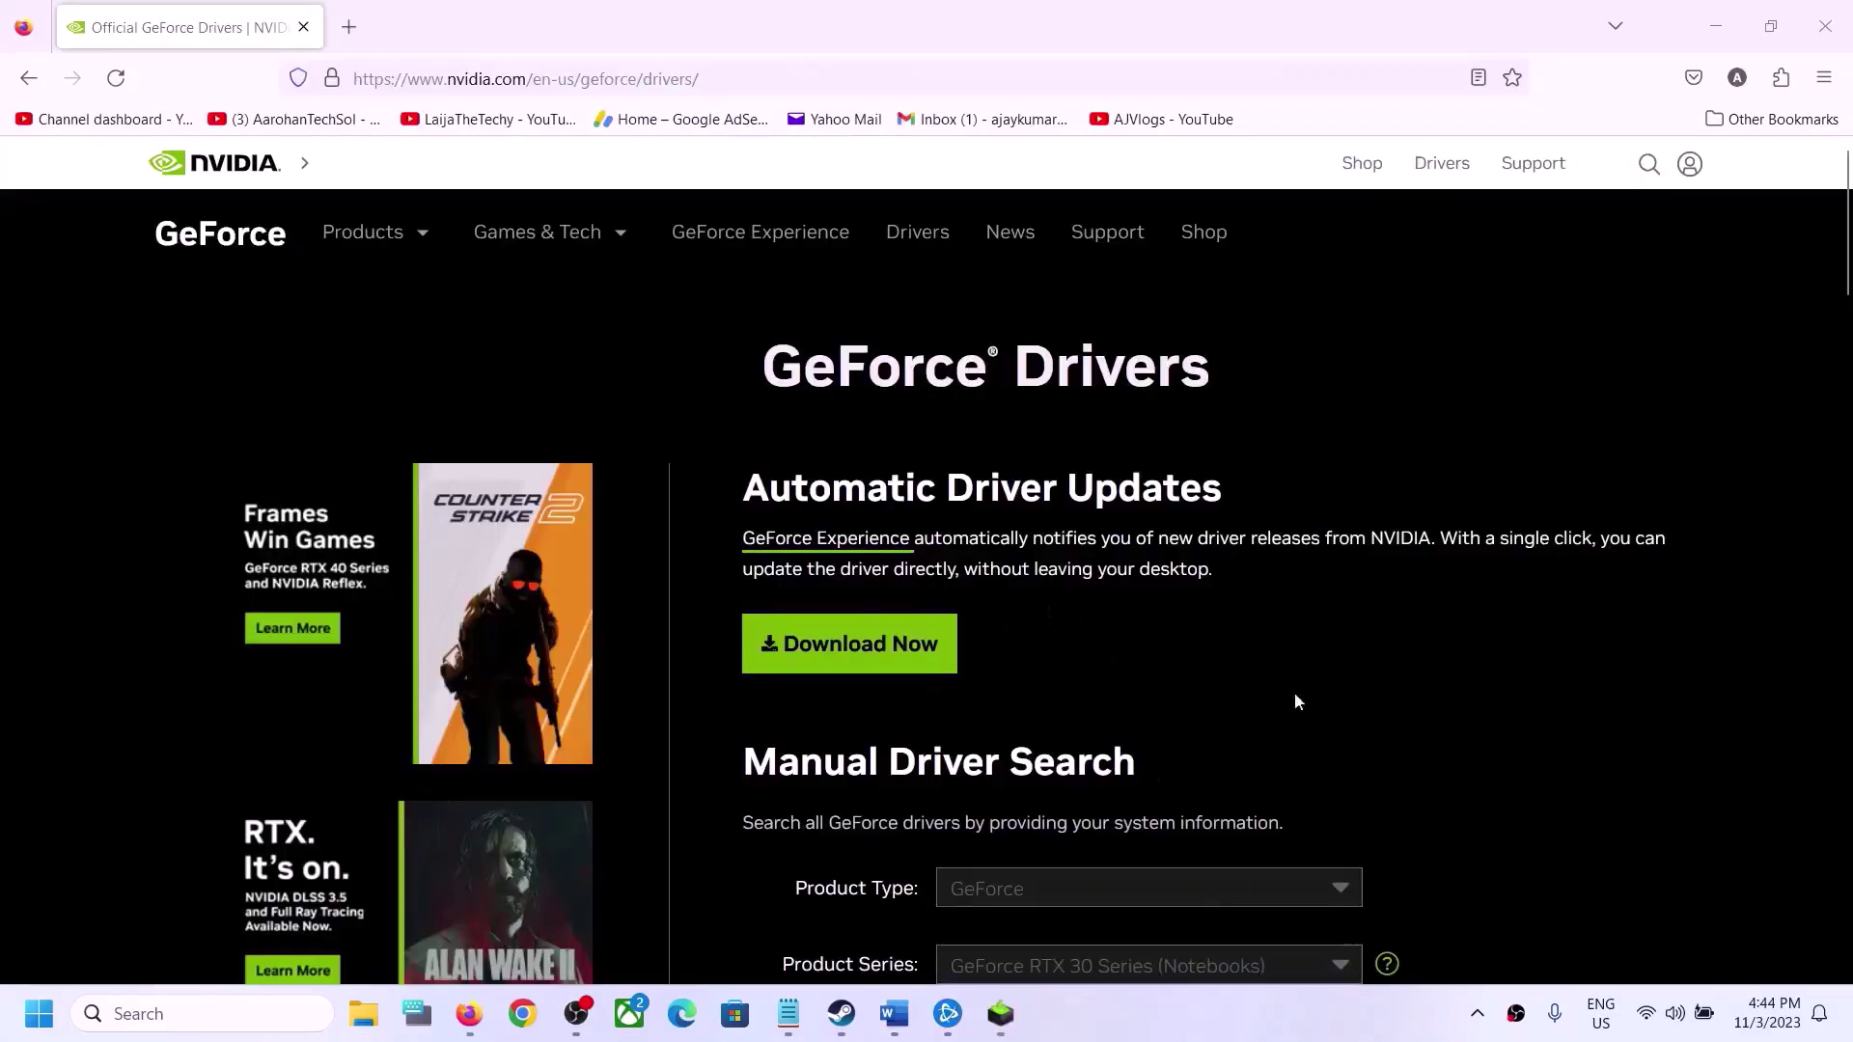
Pick GeForce, RTX 30 Series (Notebooks), RTX 3050 Laptop GPU and Windows 11 in Manual Driver Search
scroll(1284, 611, down, 4)
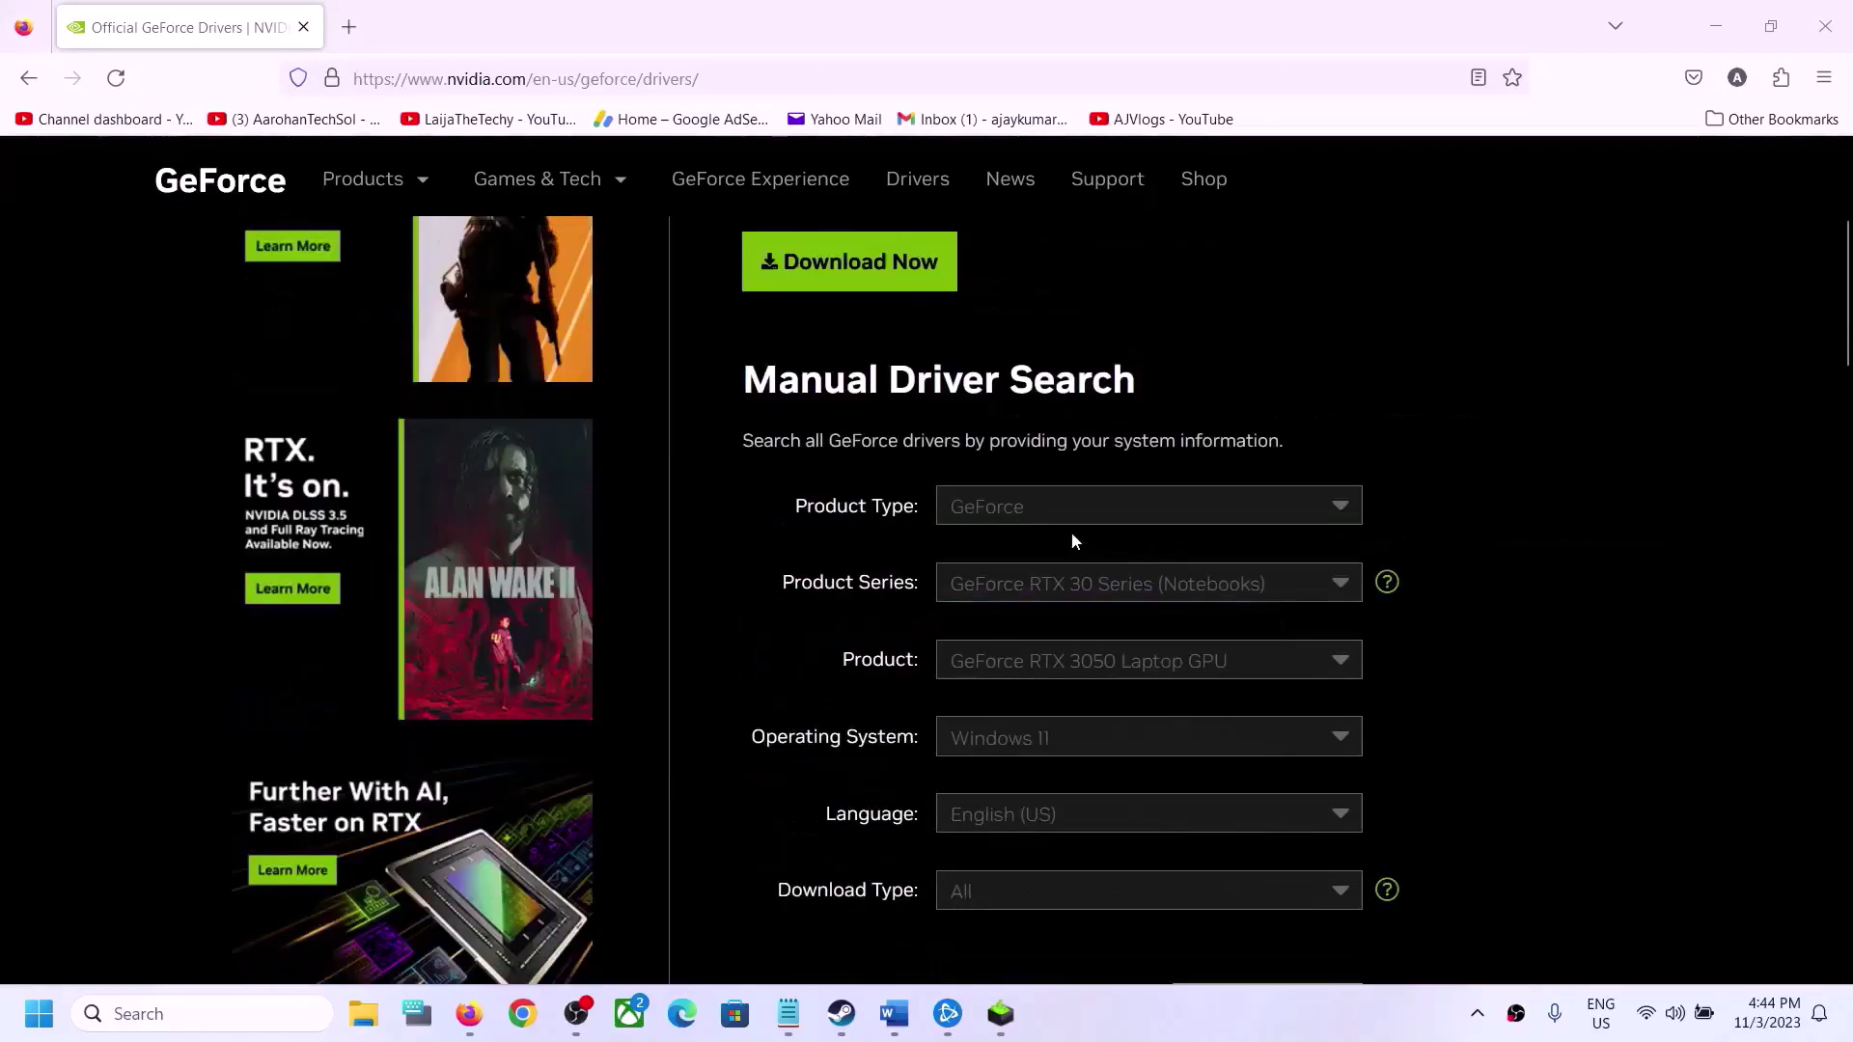
click(1037, 520)
click(1072, 551)
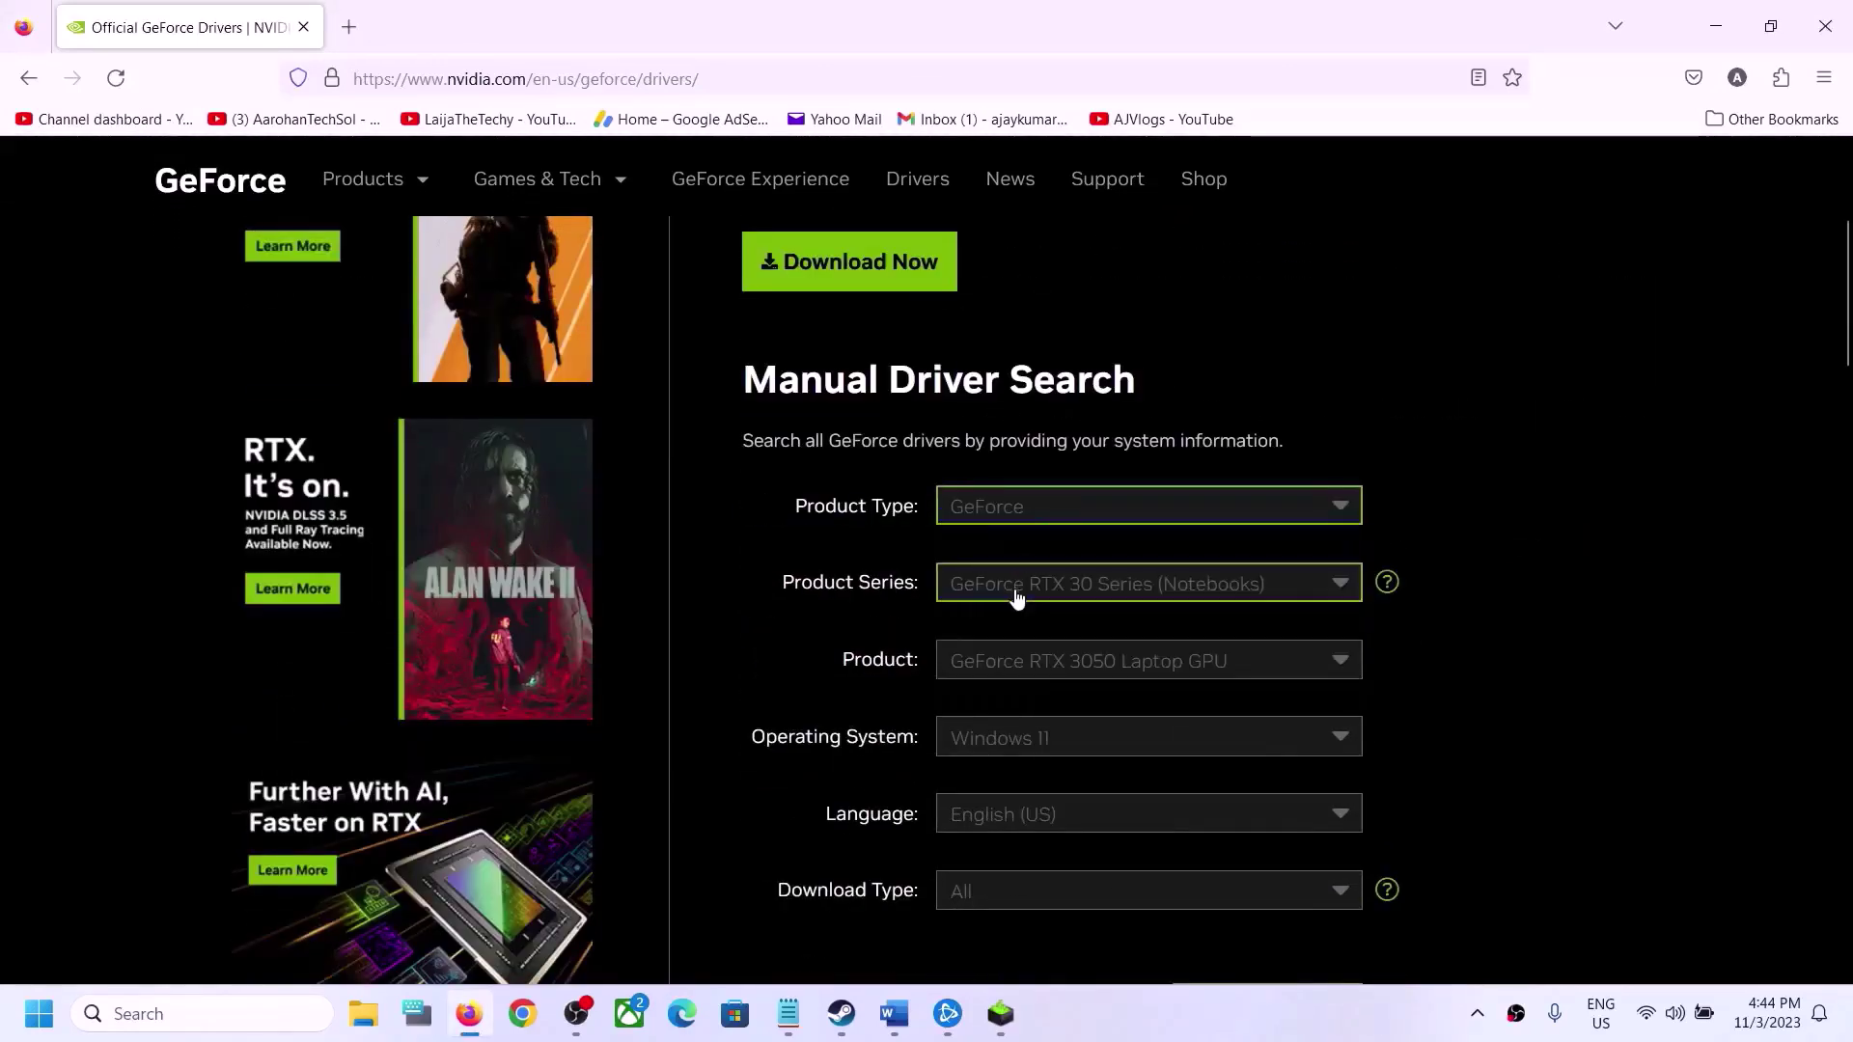
click(1016, 595)
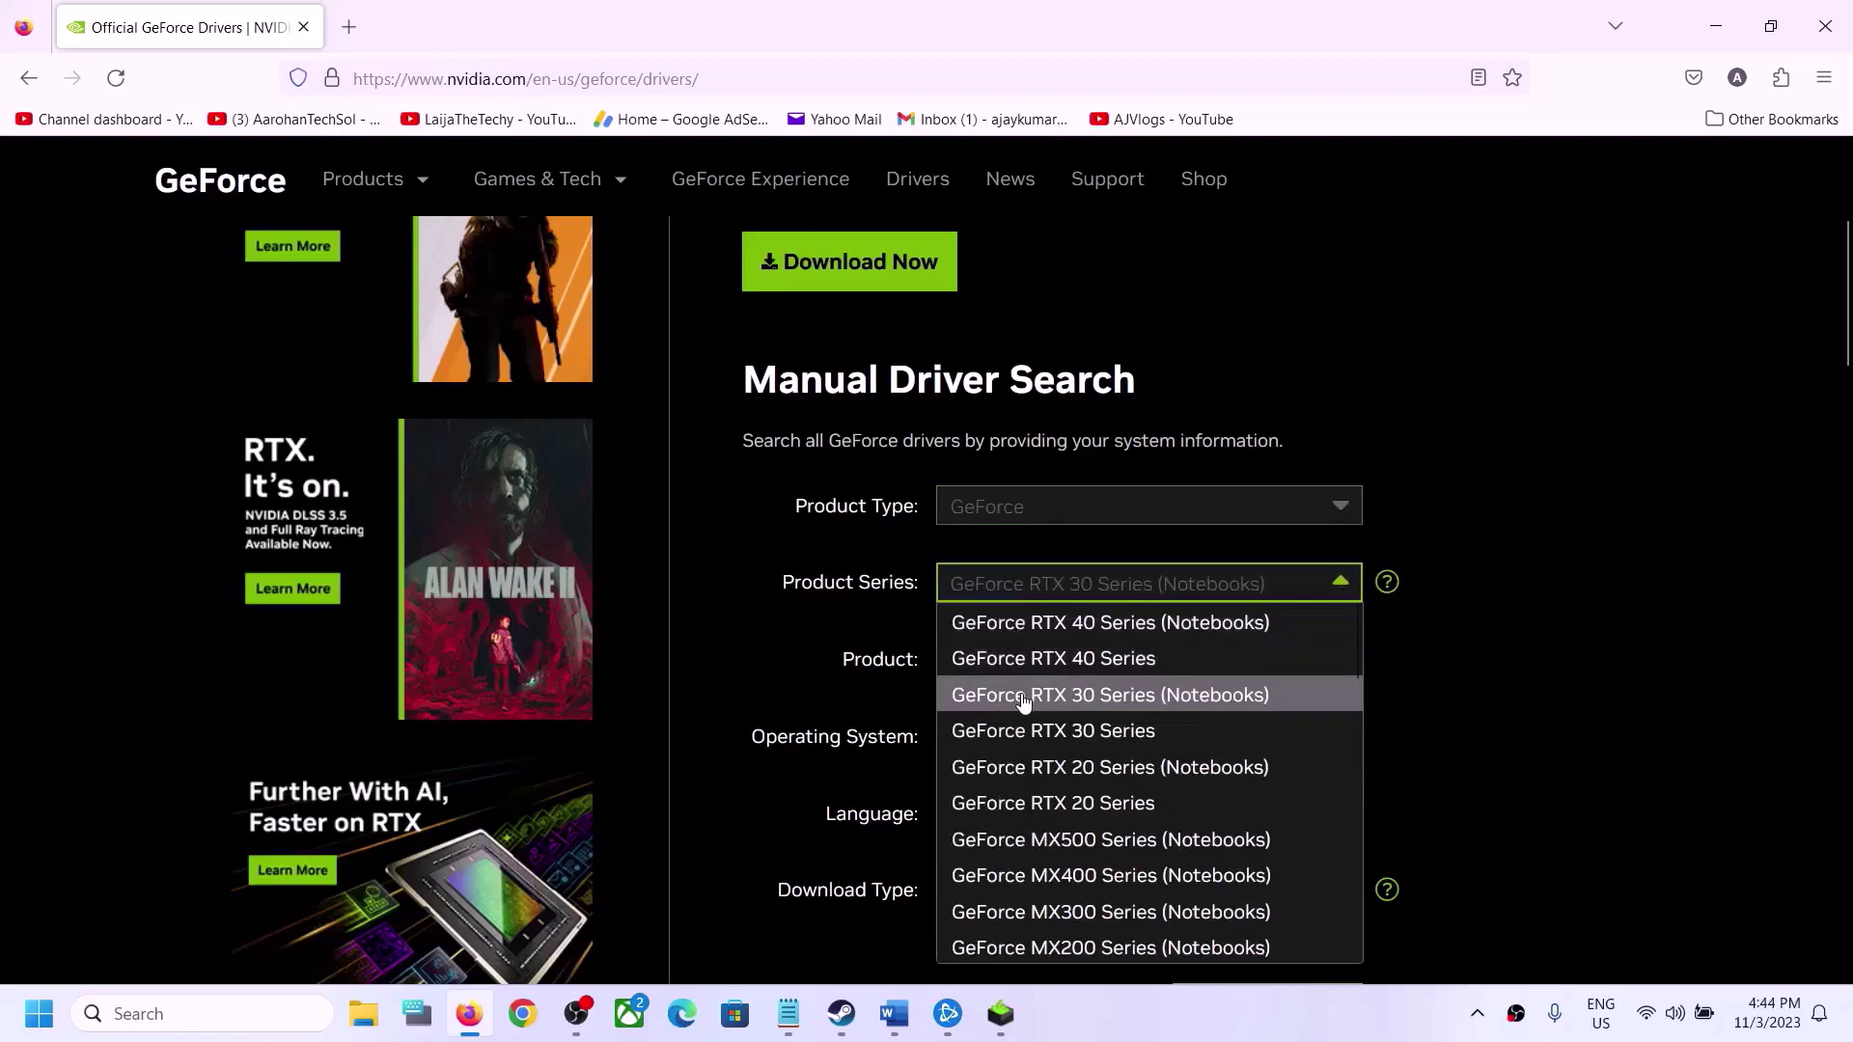
click(1097, 704)
click(1109, 680)
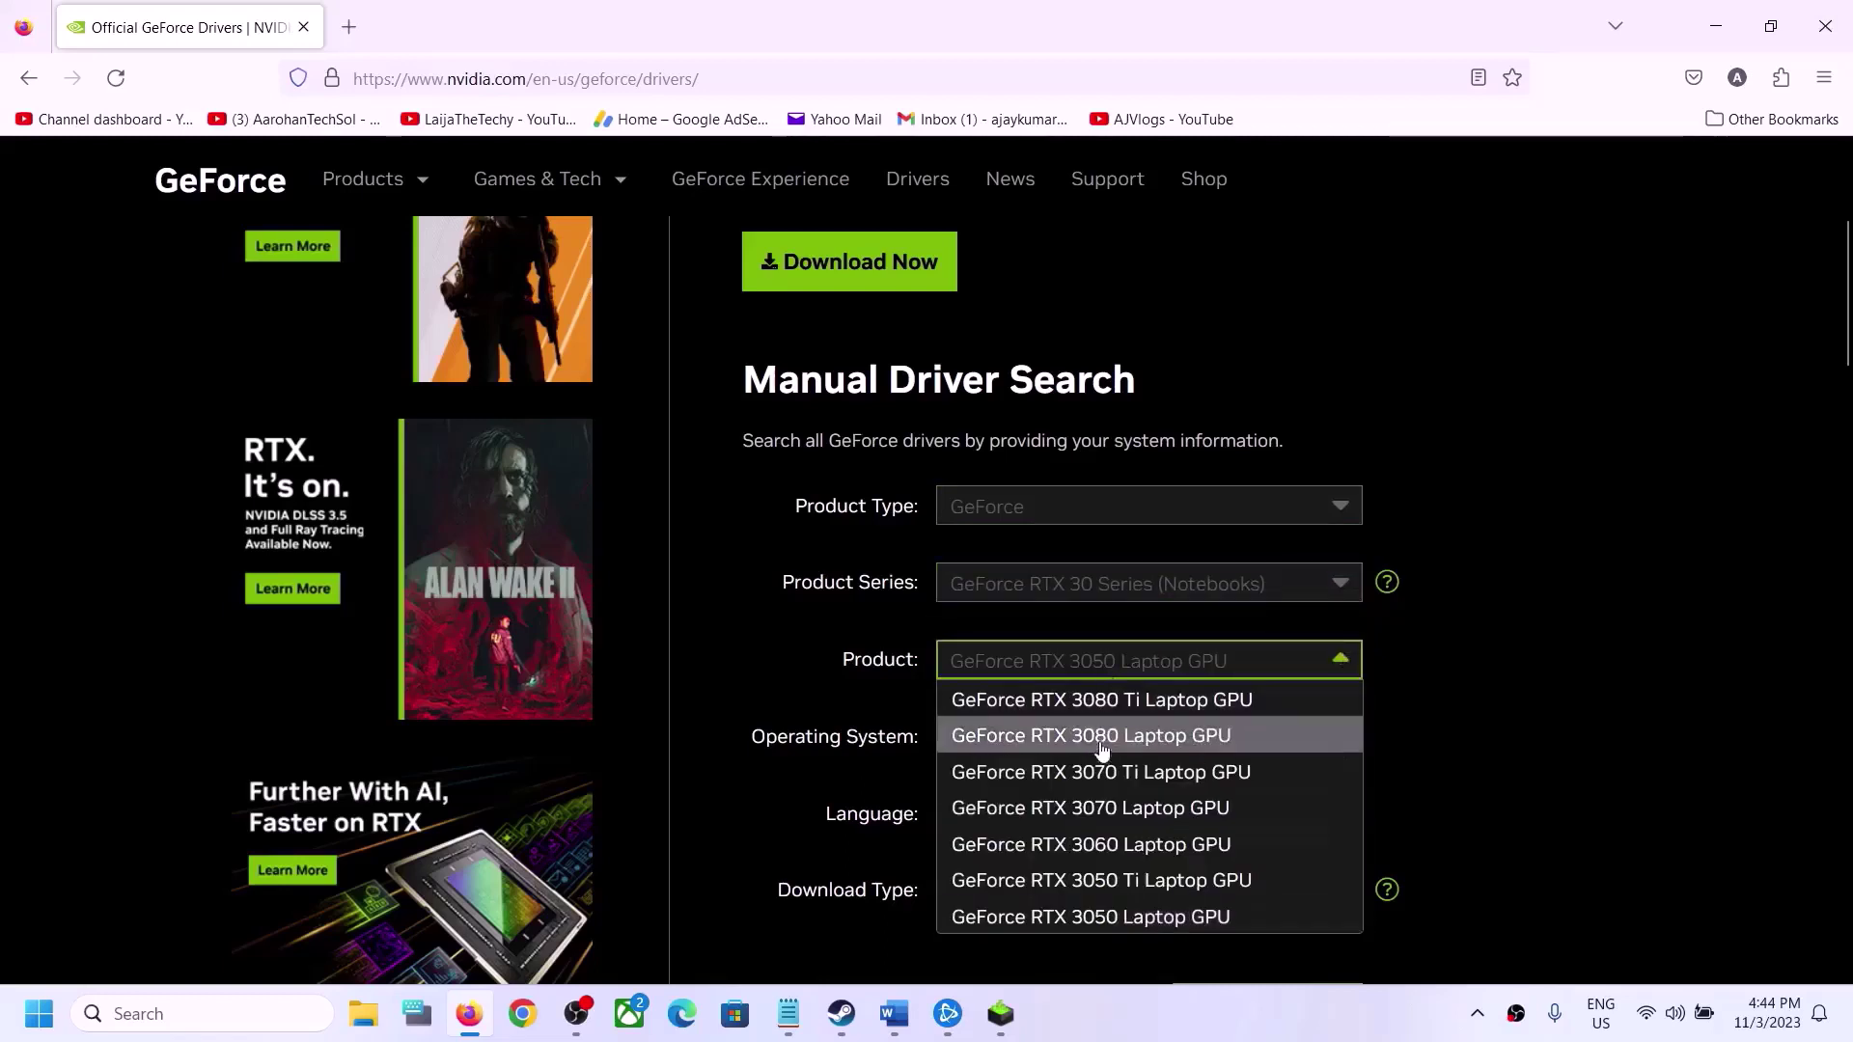
click(1106, 918)
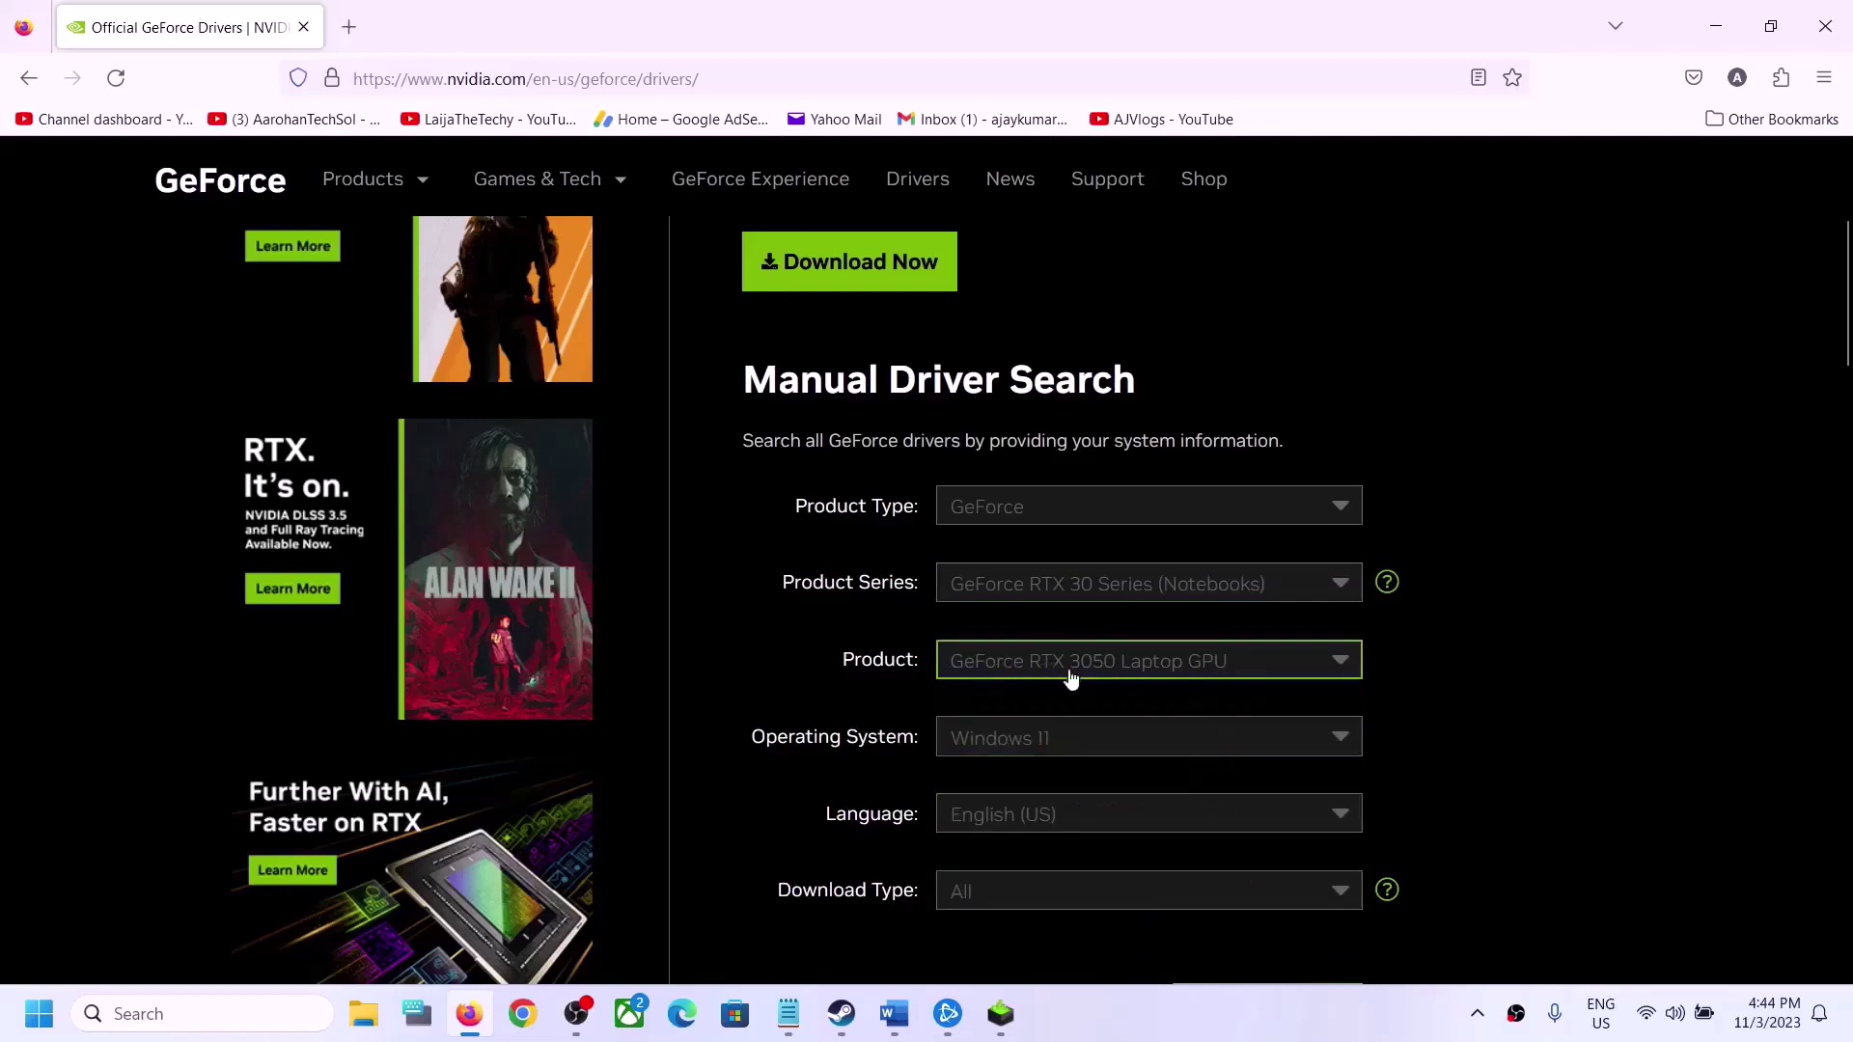
click(1021, 740)
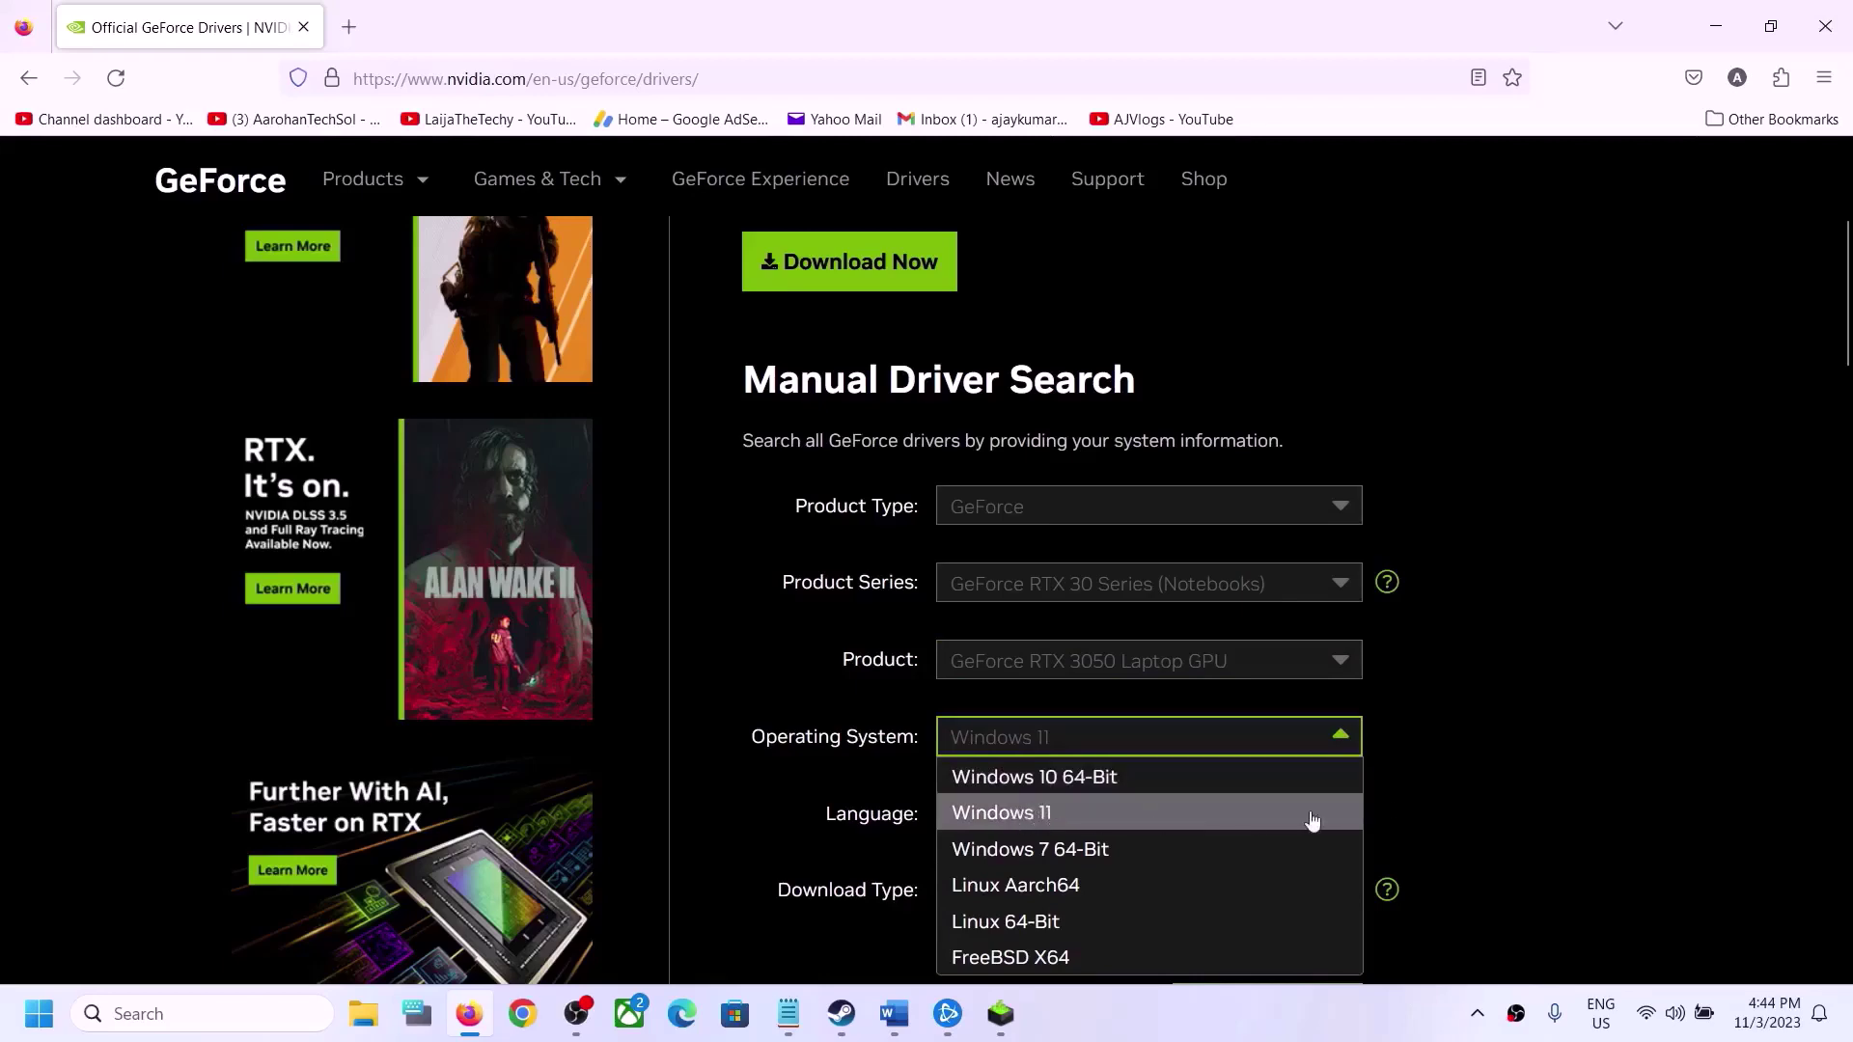
click(1434, 789)
Check the Game Ready Driver 546.01 result and download its installer
scroll(1287, 794, down, 3)
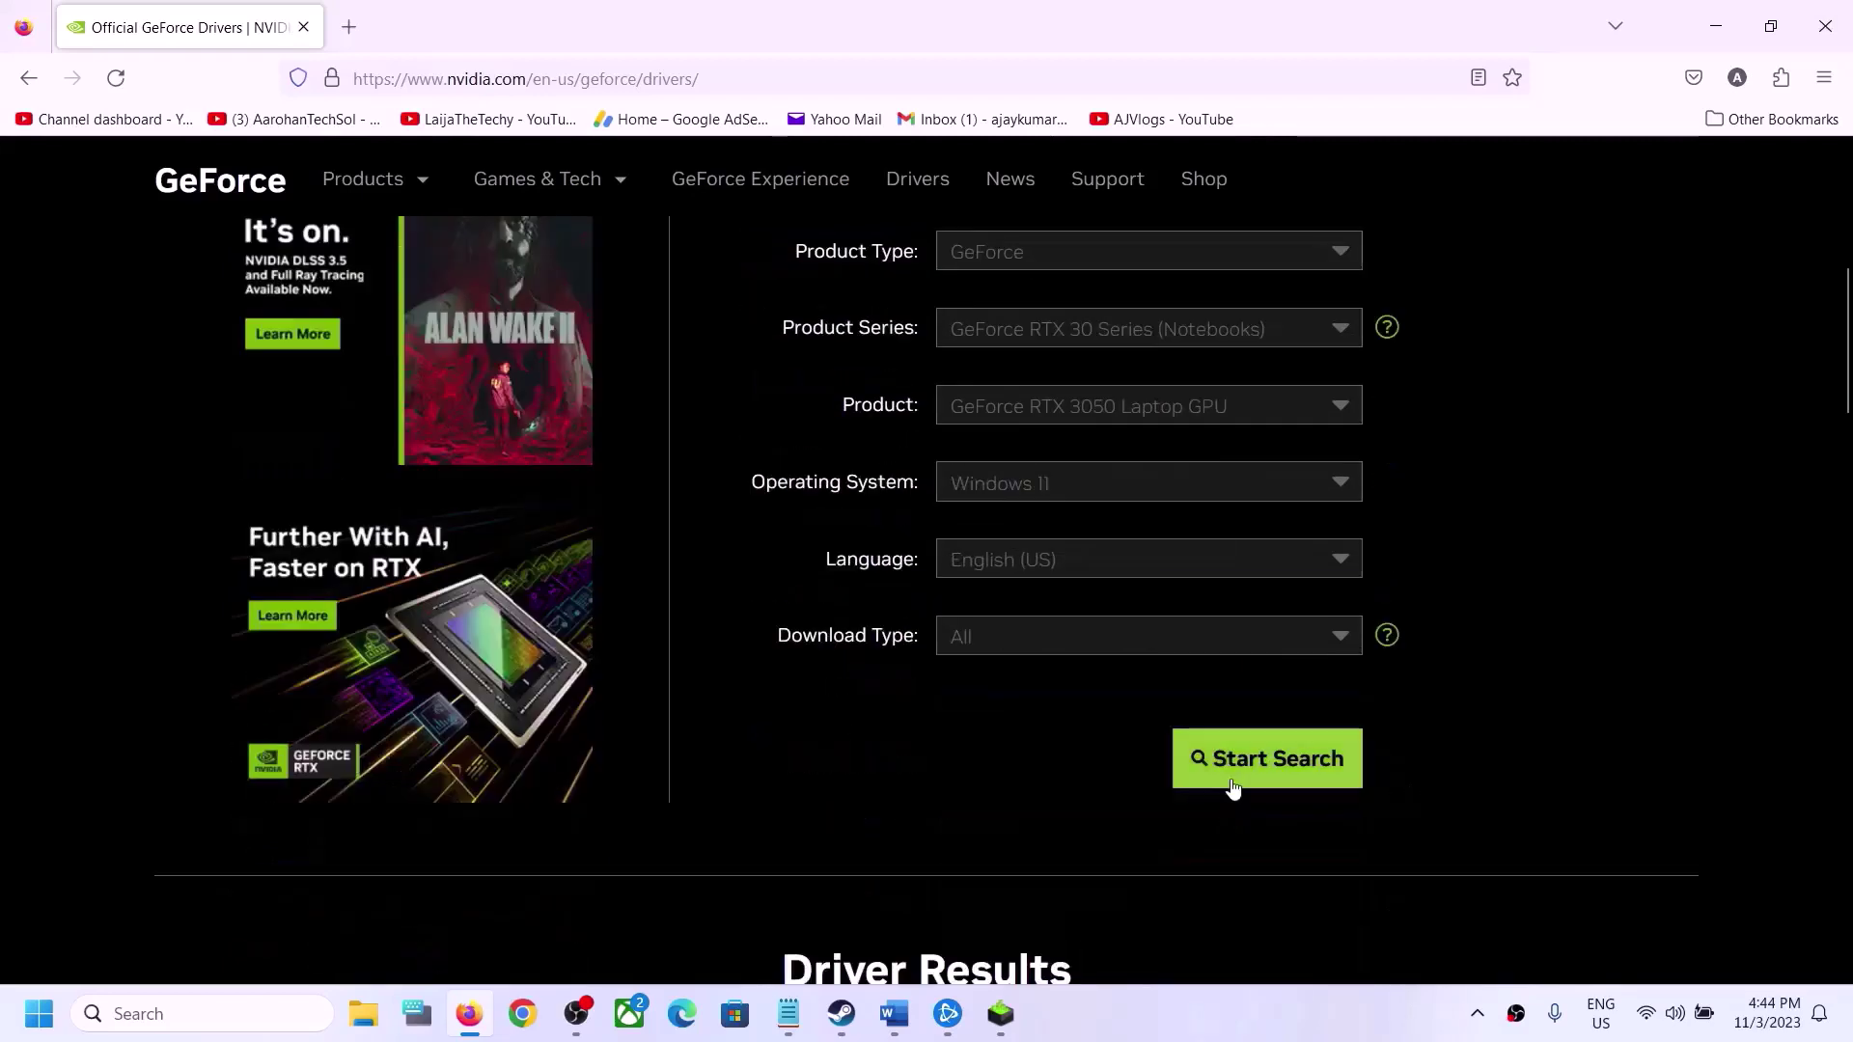
scroll(1062, 785, down, 6)
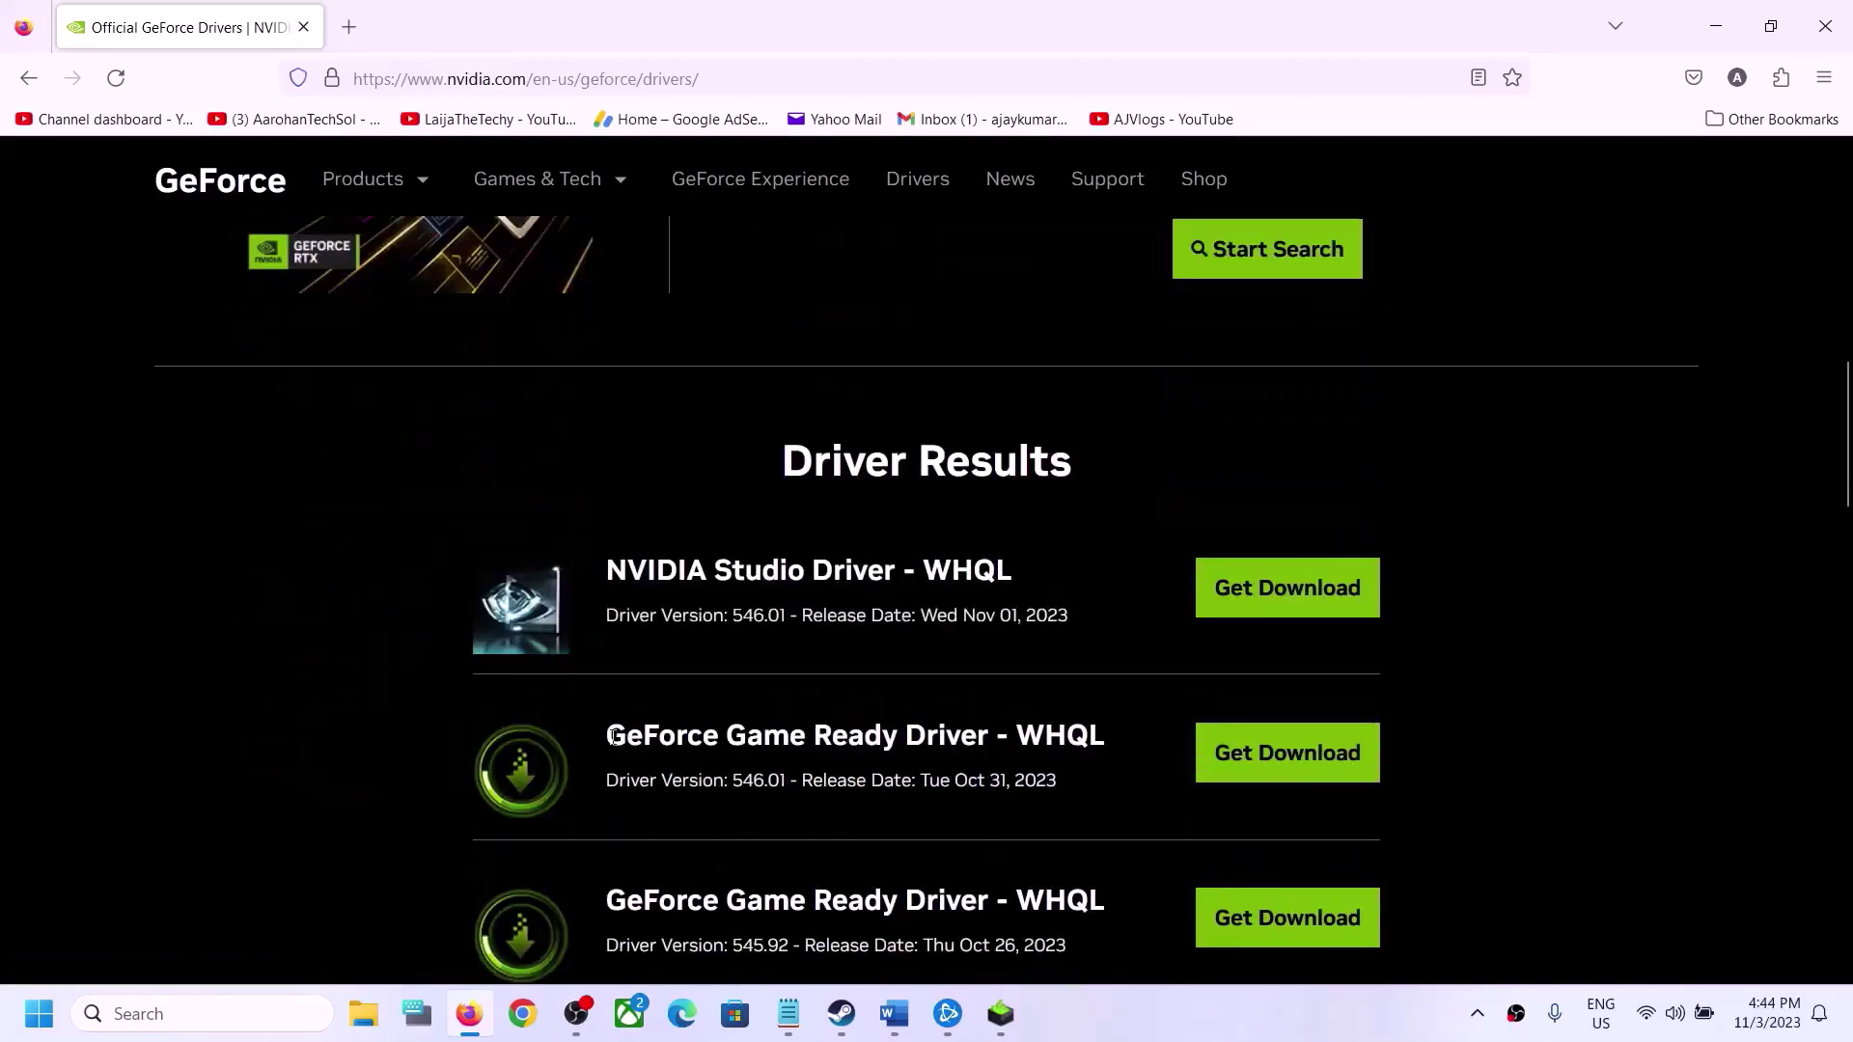
drag(608, 739, 925, 738)
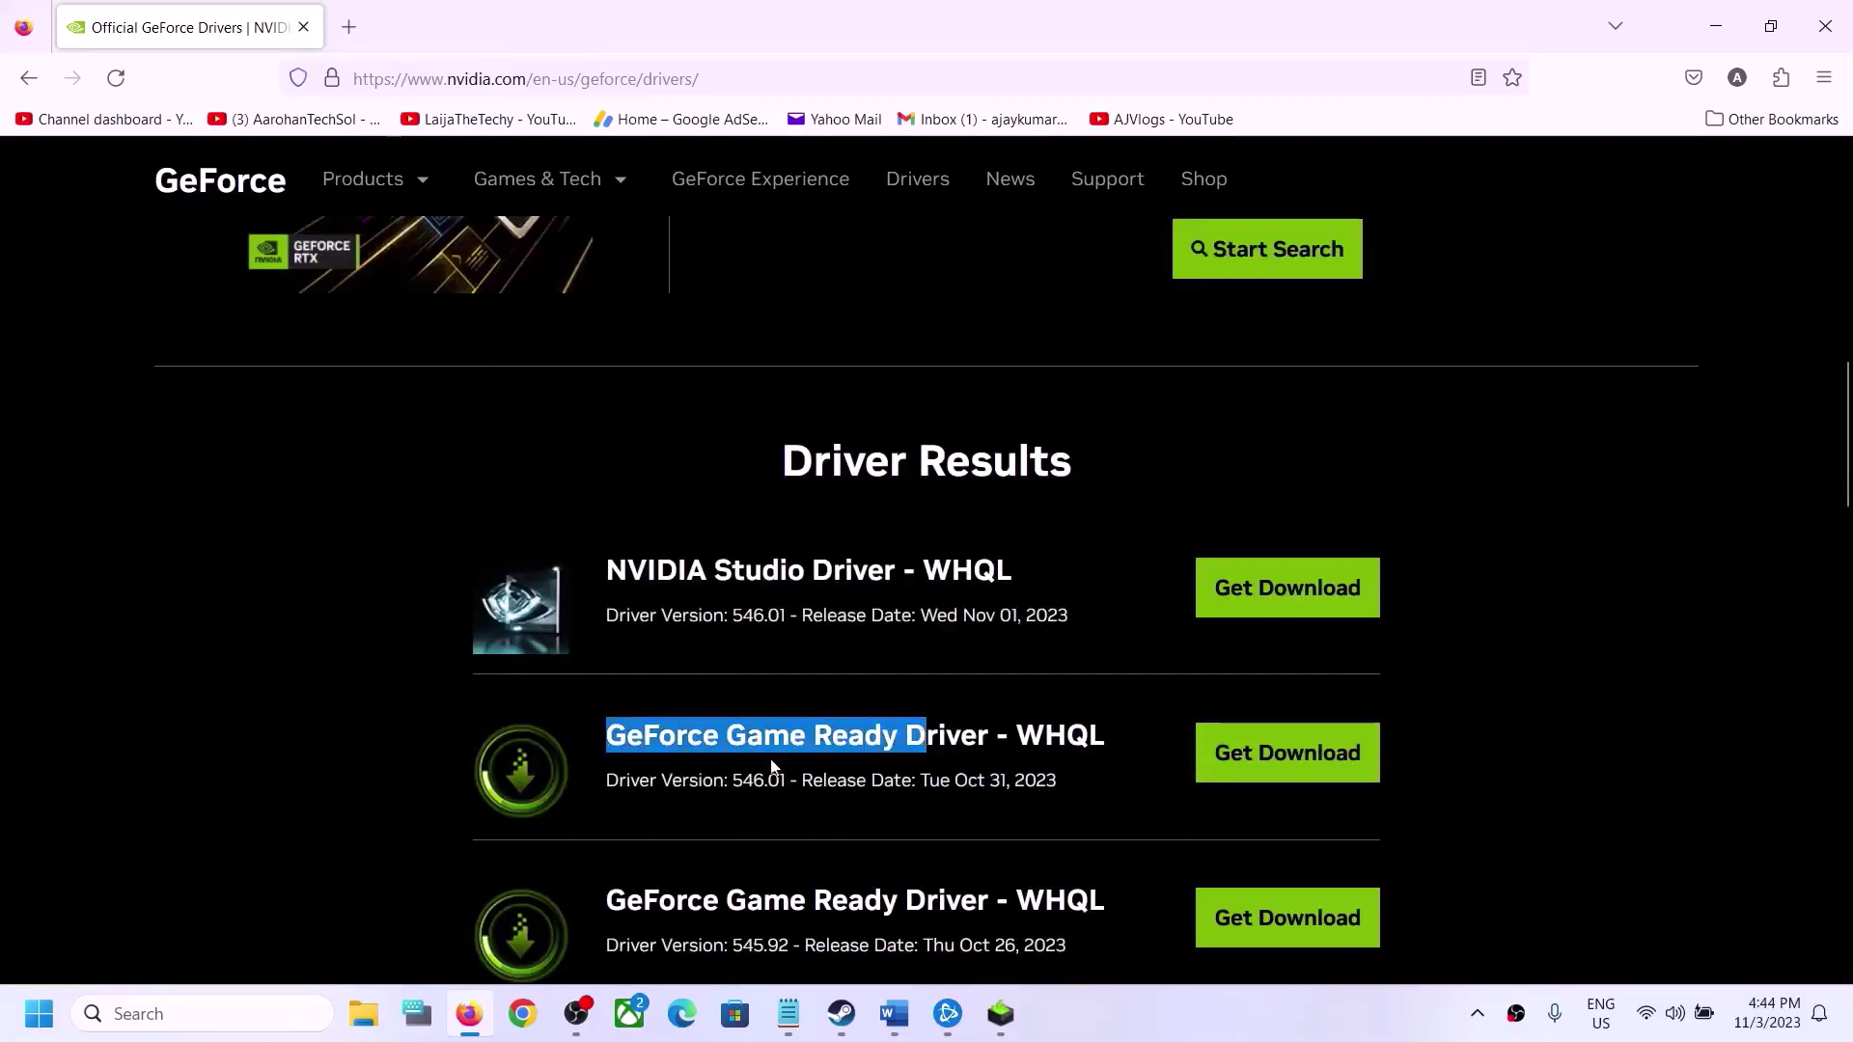
drag(610, 780, 778, 787)
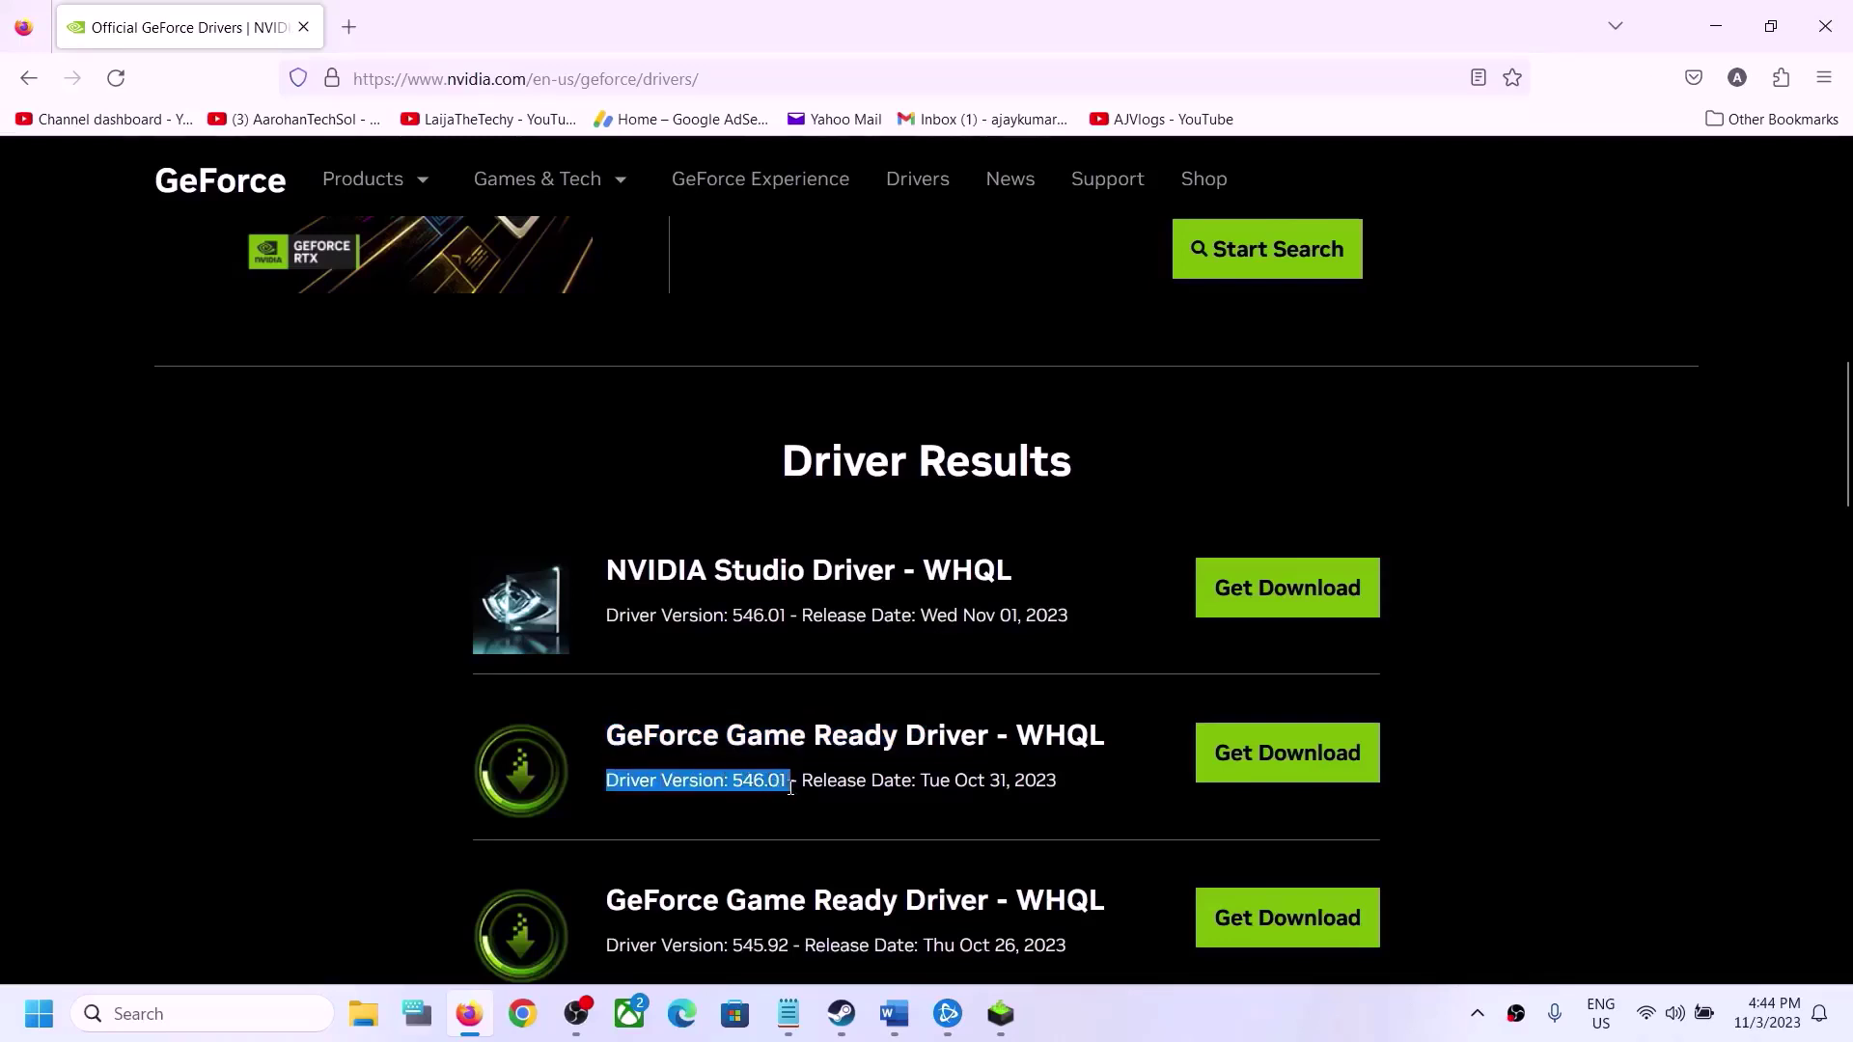
drag(733, 567, 780, 570)
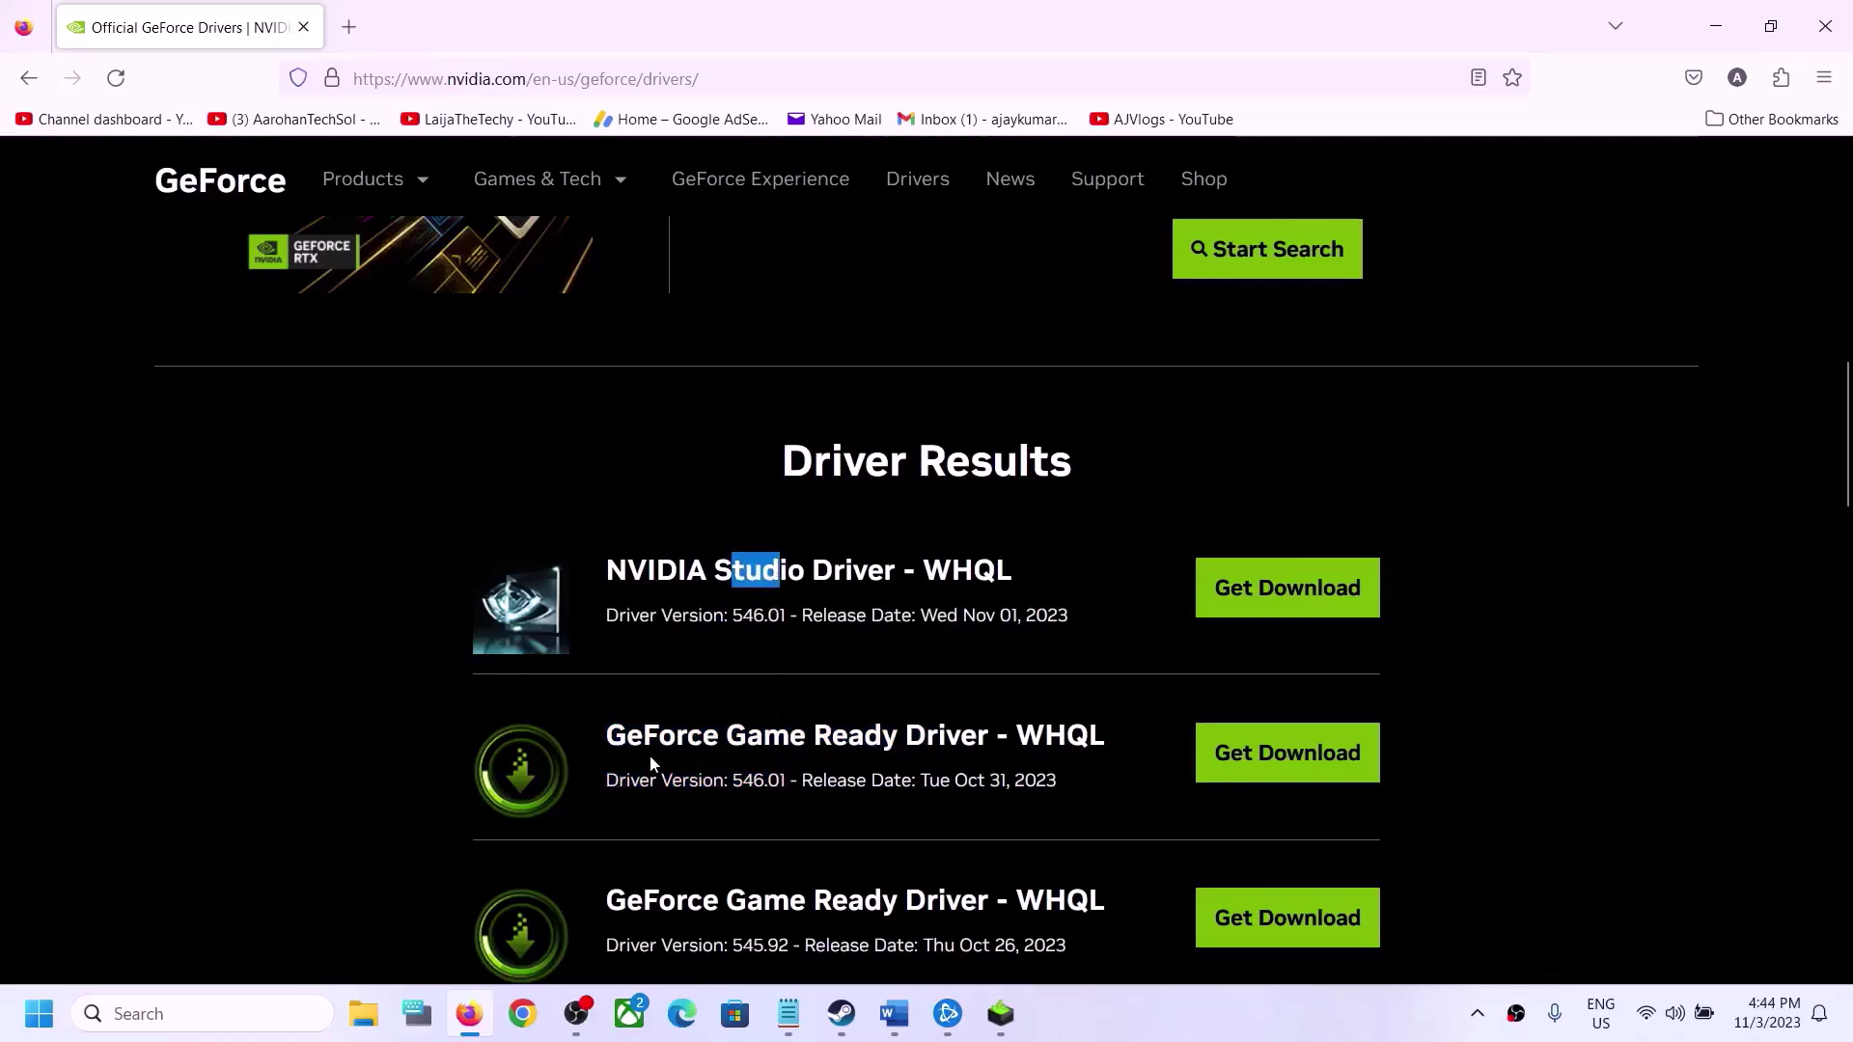
drag(608, 737, 884, 739)
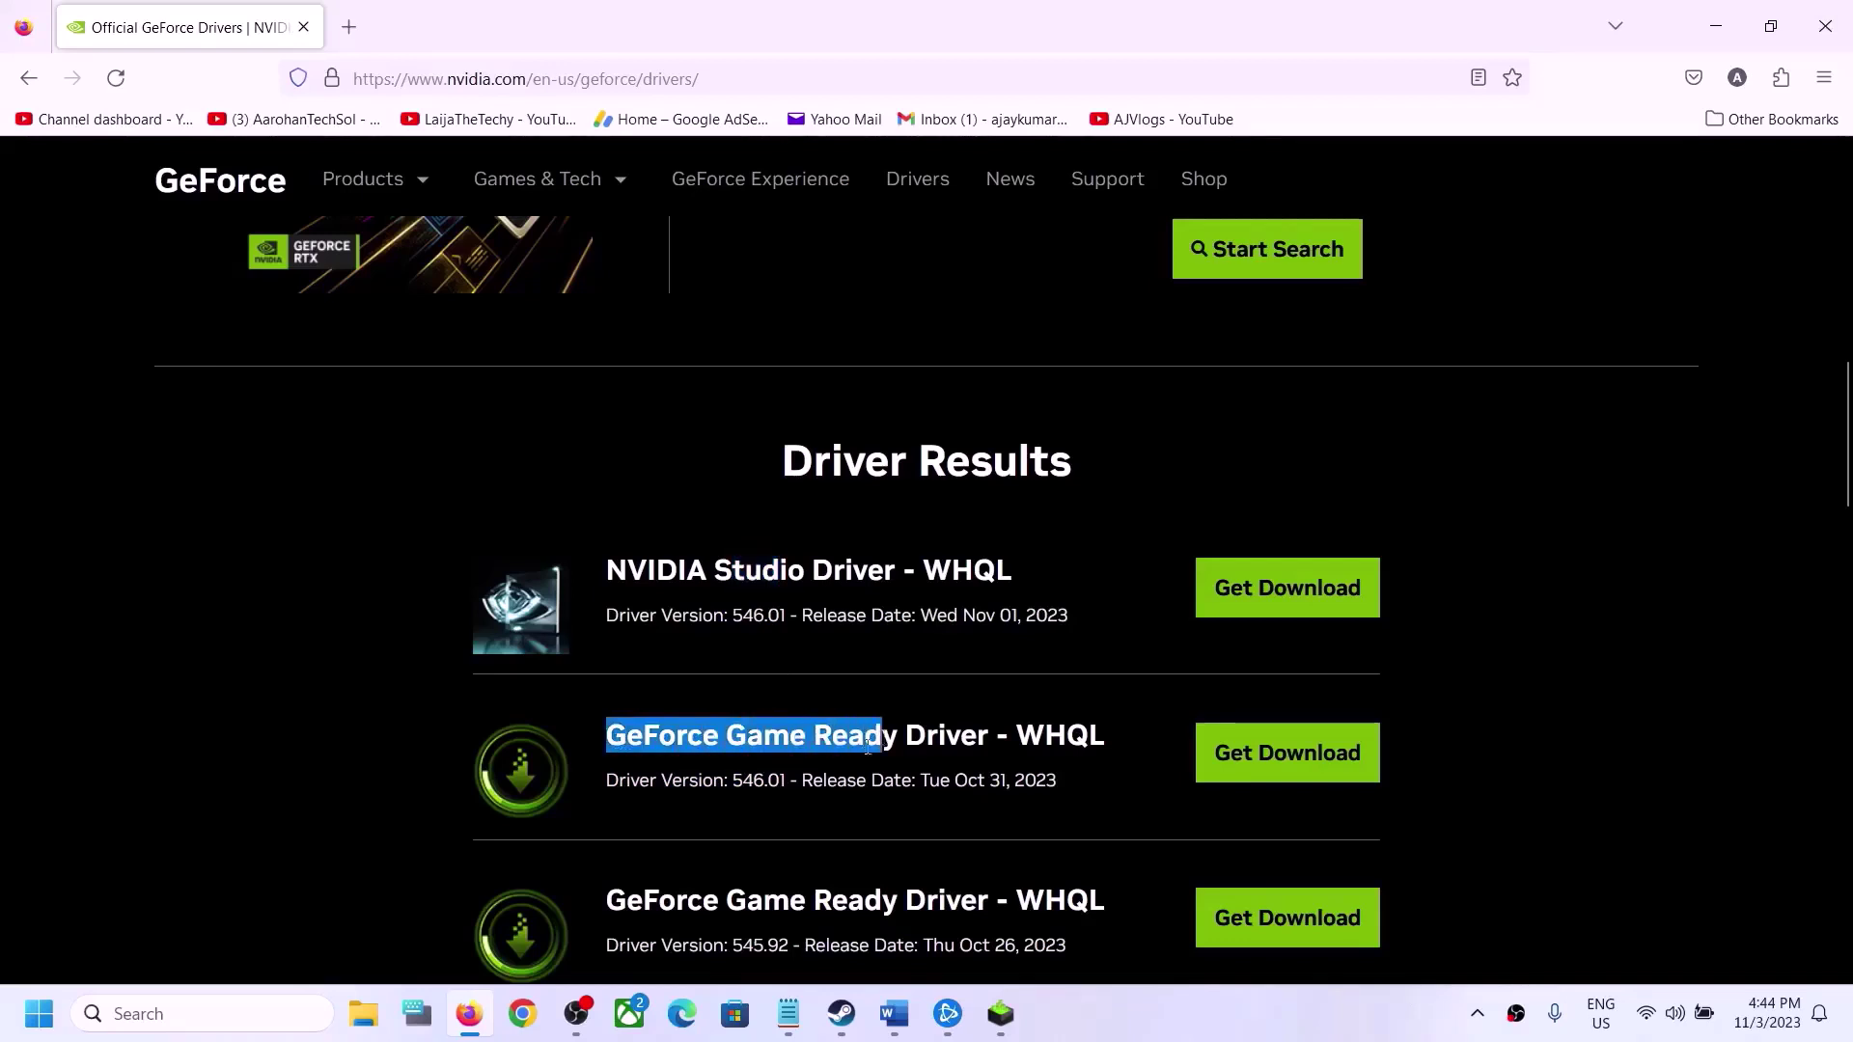
drag(733, 782, 752, 781)
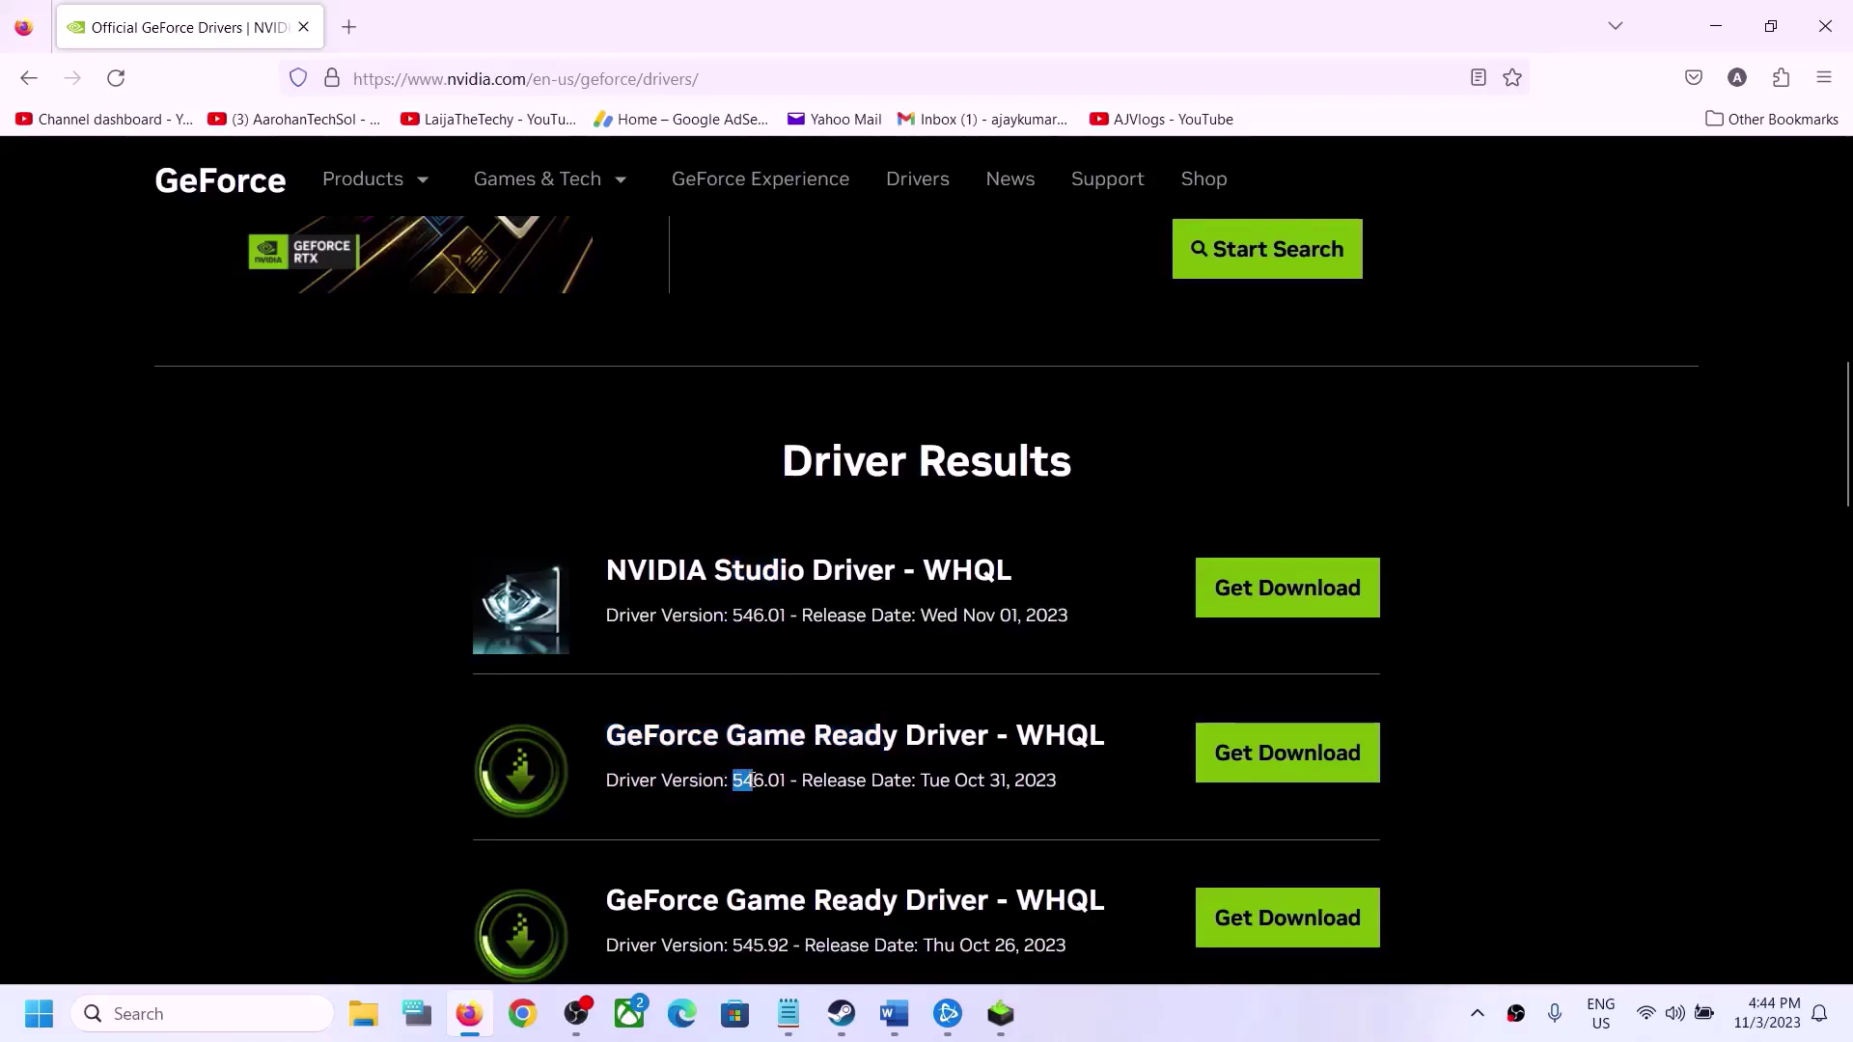
click(1271, 755)
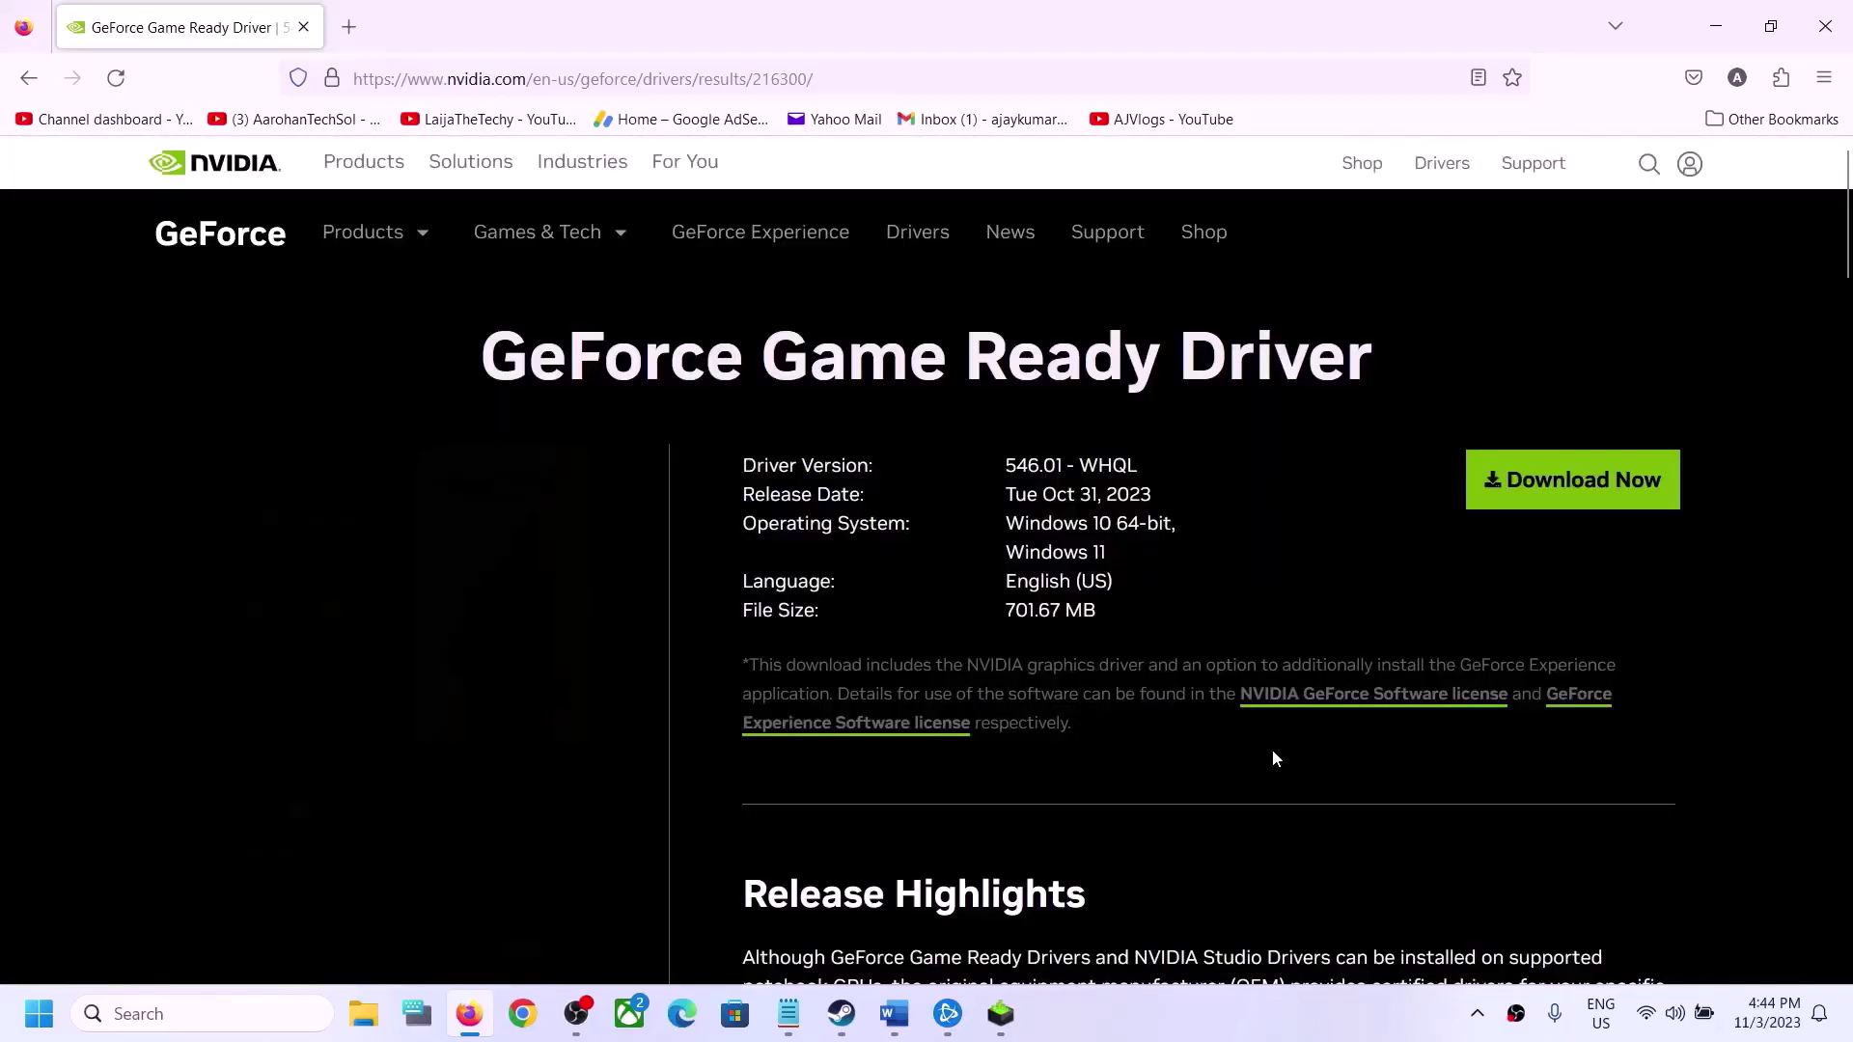
click(1536, 477)
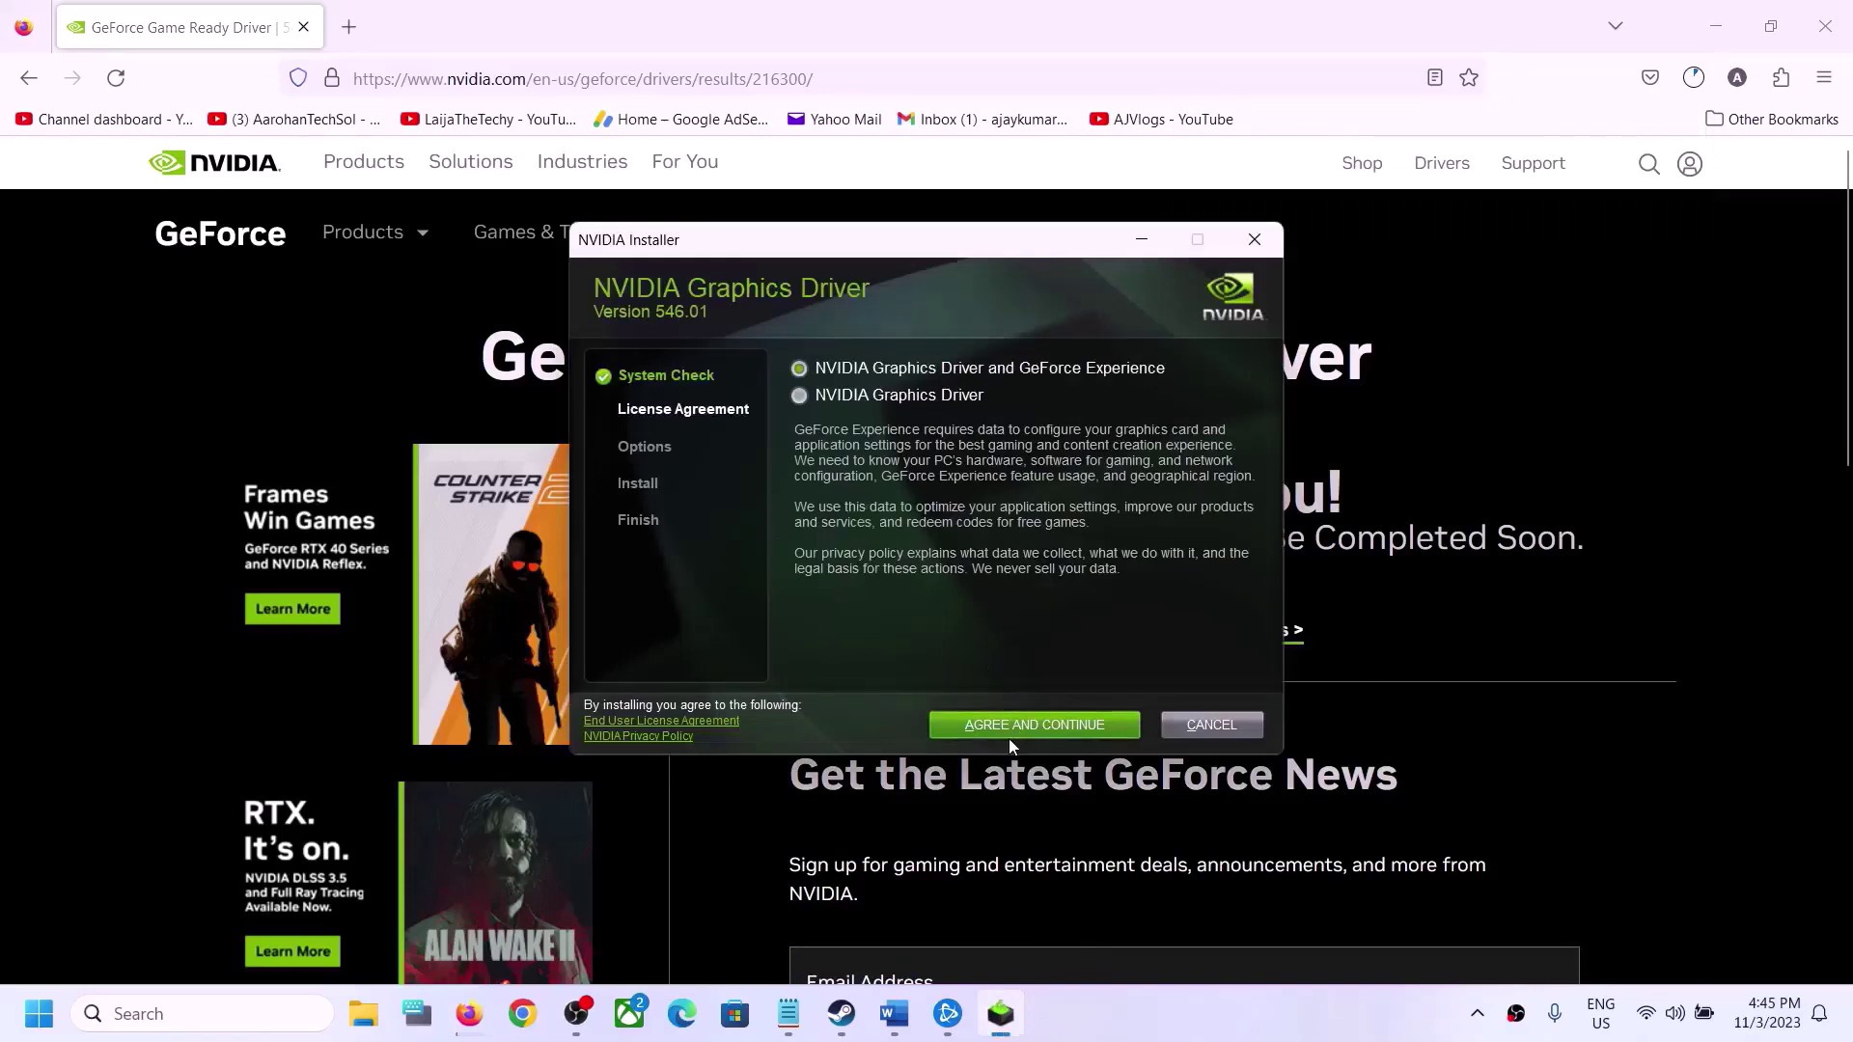
Accept the license and run a Custom (Advanced) clean install of driver 546.01, then return to Word
click(1002, 729)
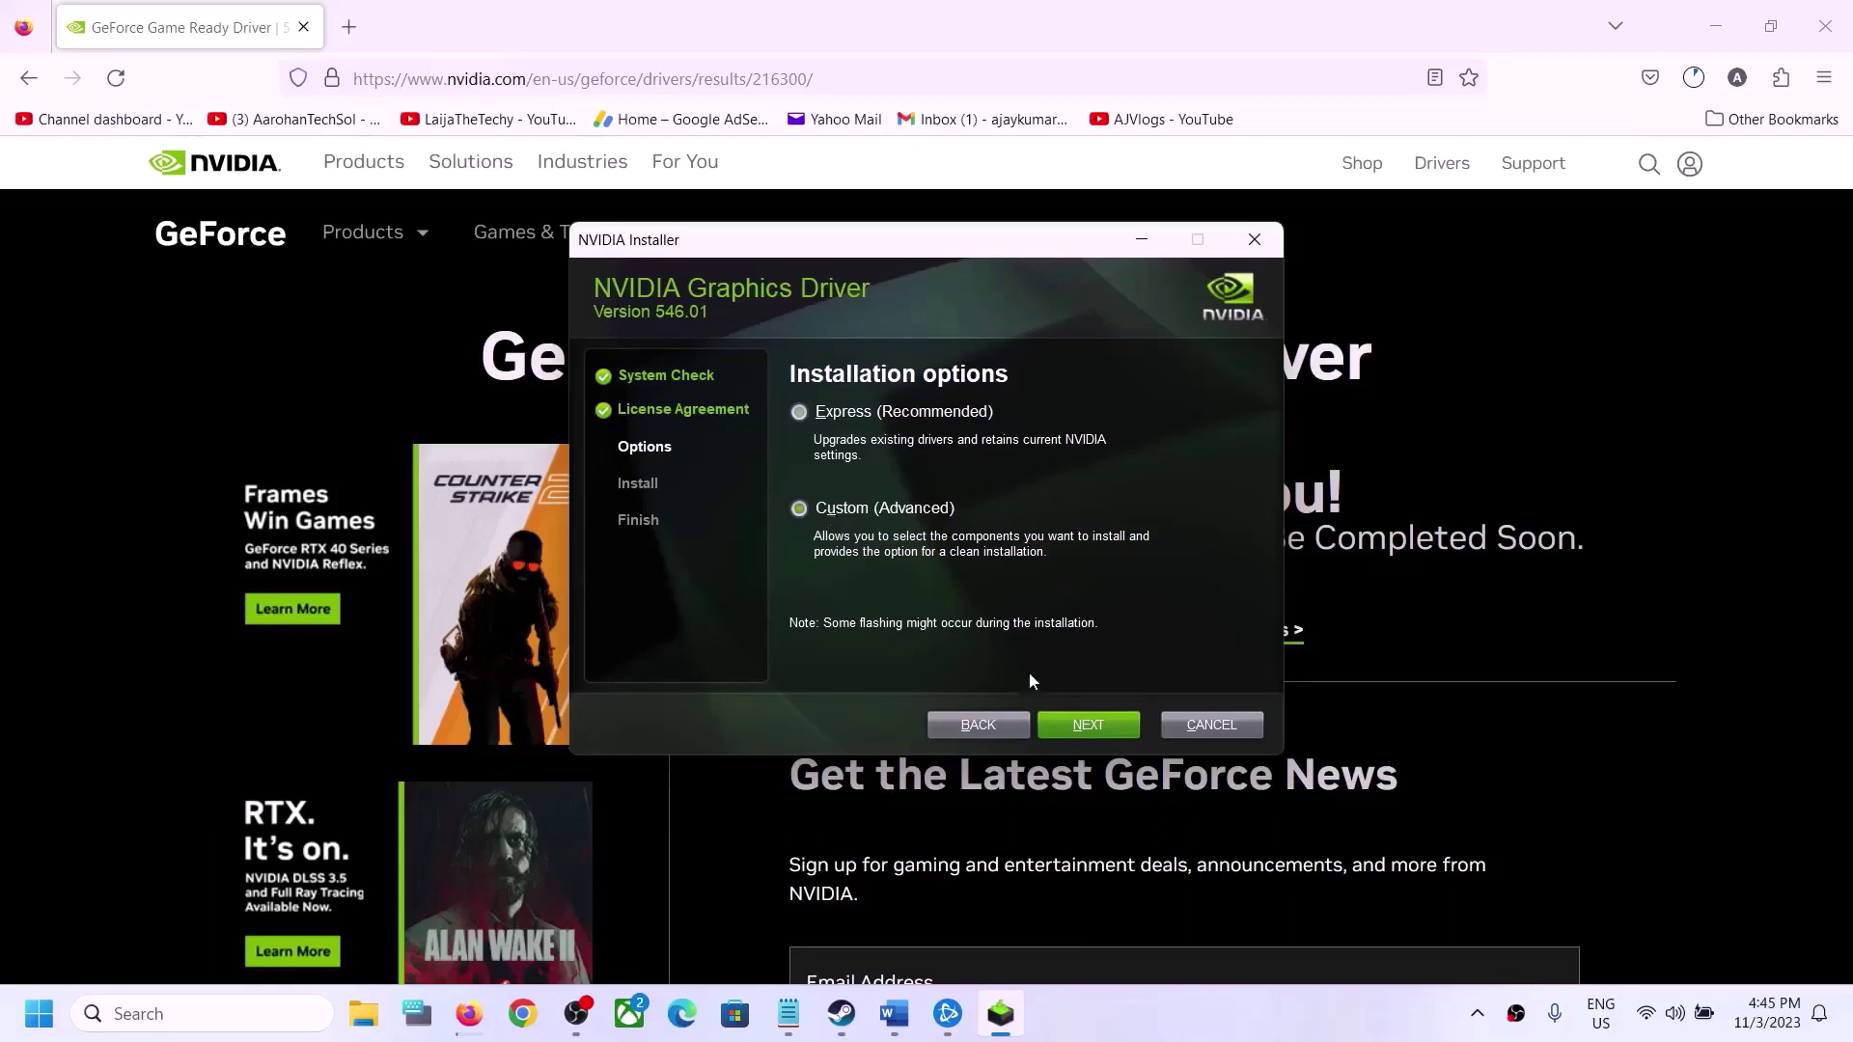
click(1073, 728)
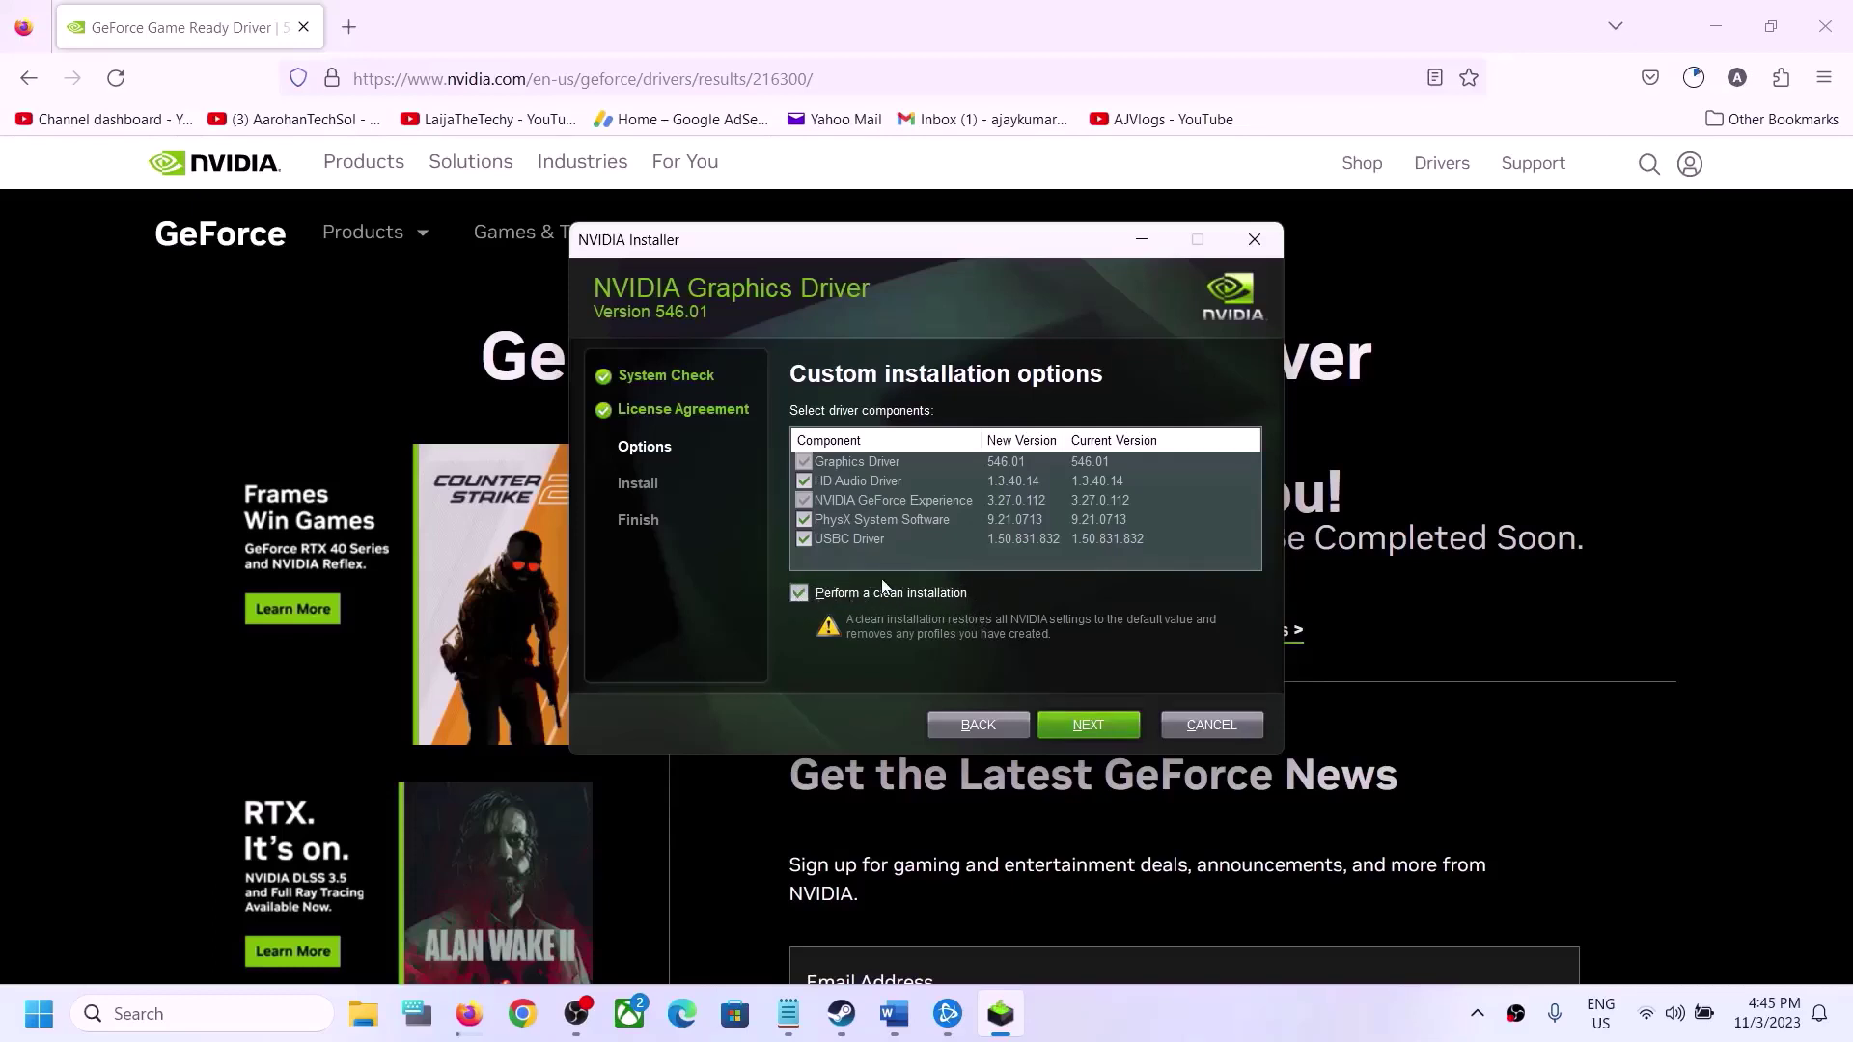
click(1096, 730)
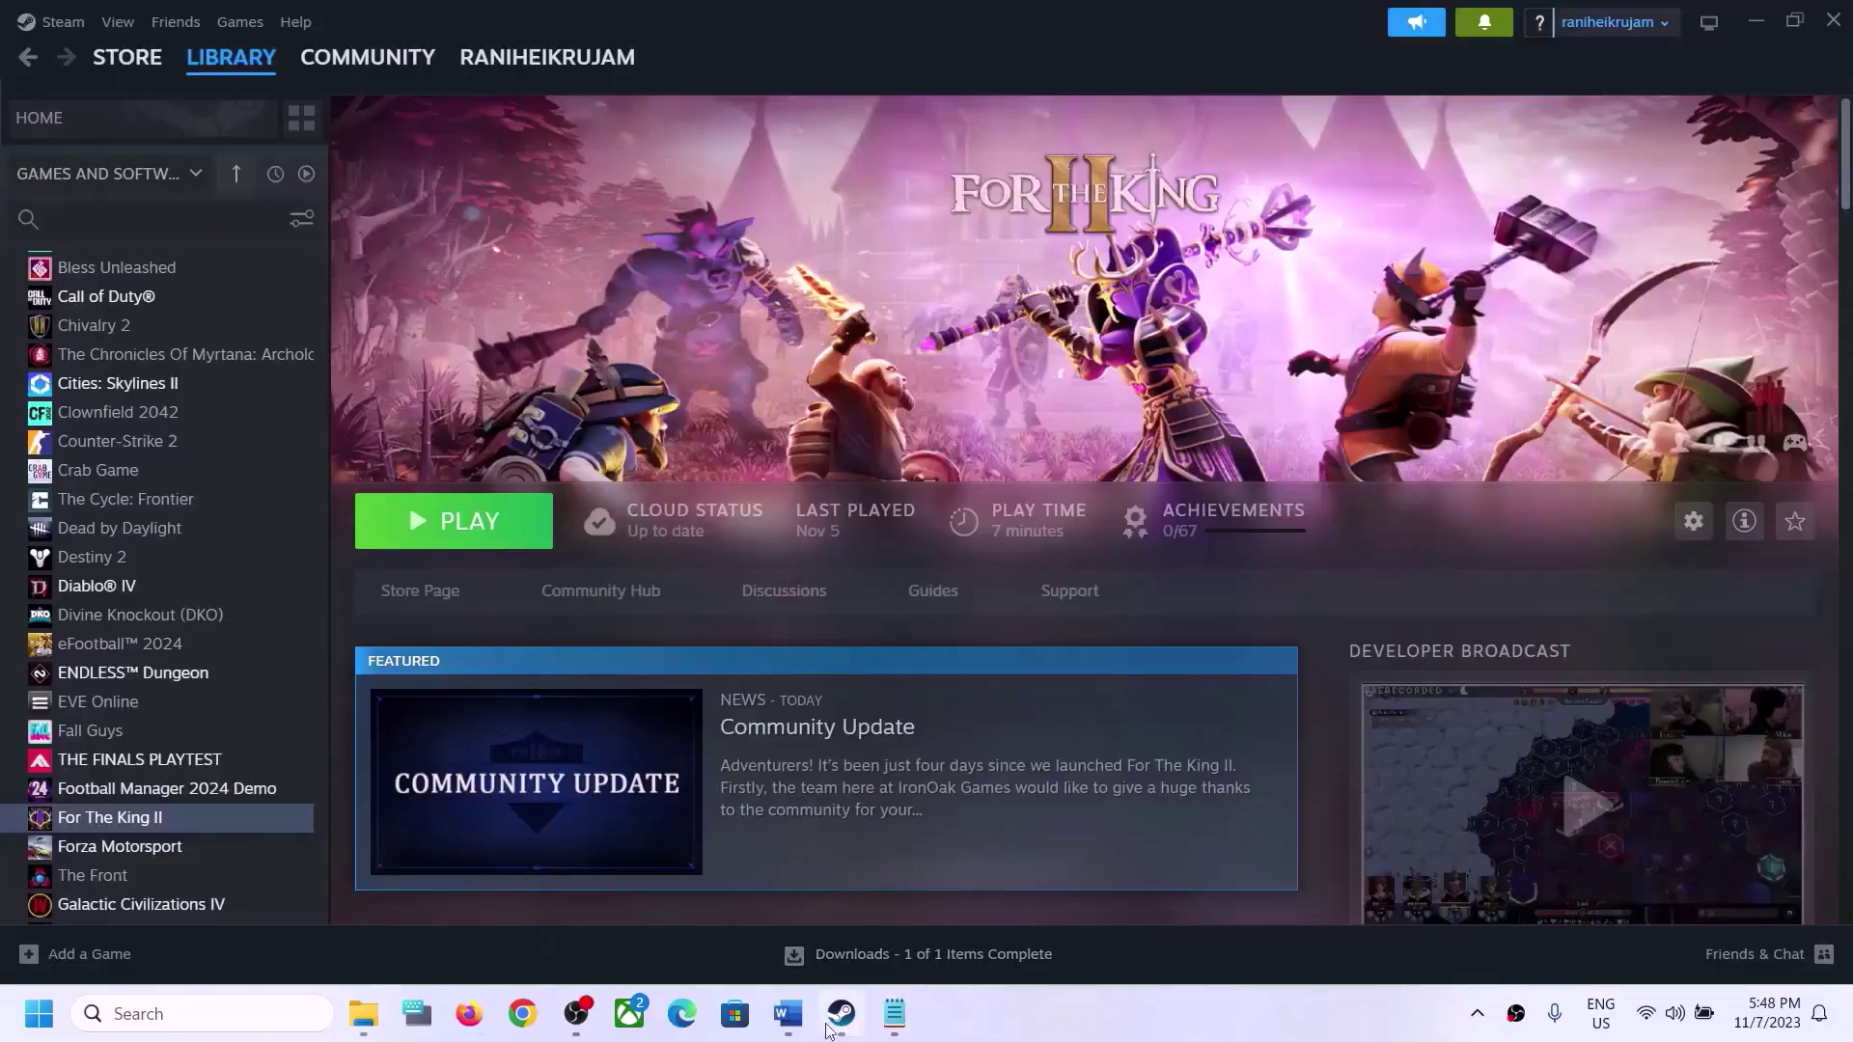
click(787, 1014)
Copy 'graphics' from the Step 7 heading and open Graphics settings through a Windows search
scroll(494, 629, down, 3)
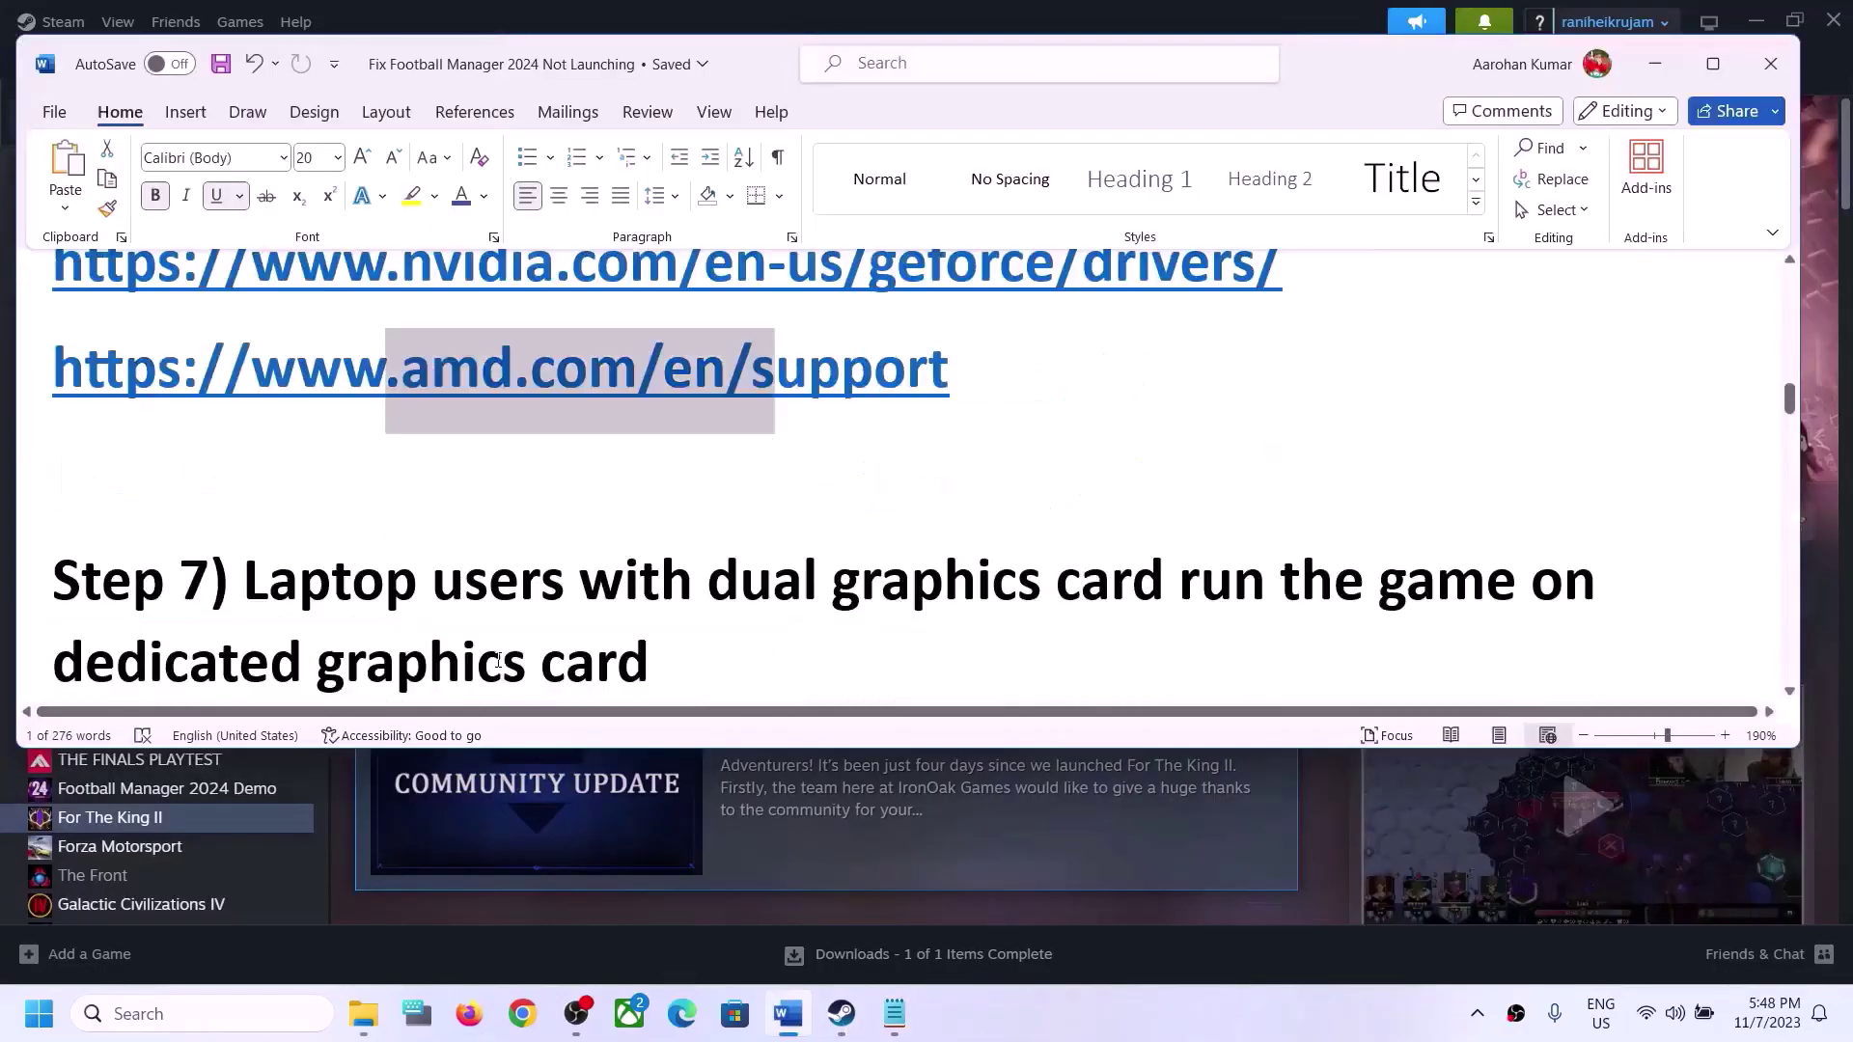
drag(281, 469, 882, 617)
click(881, 616)
double_click(435, 566)
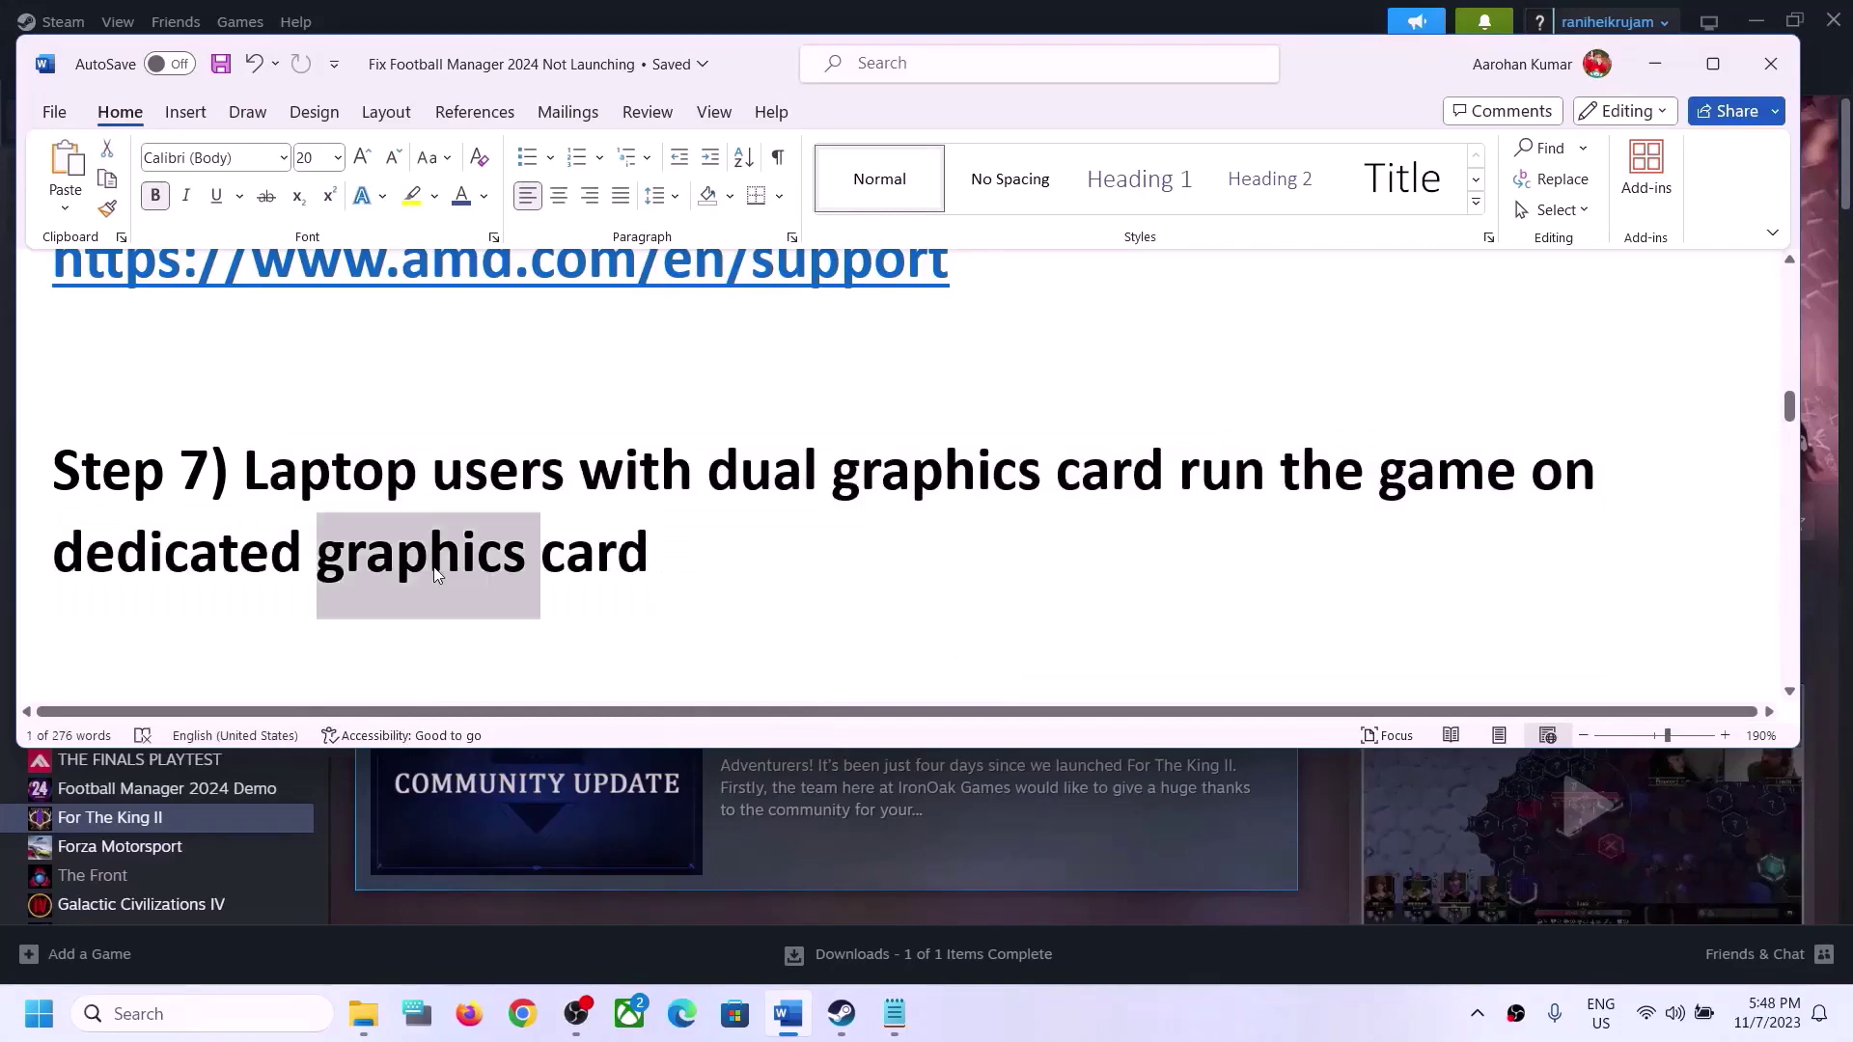
key(ctrl+c)
click(224, 1023)
key(ctrl+v)
text(settings)
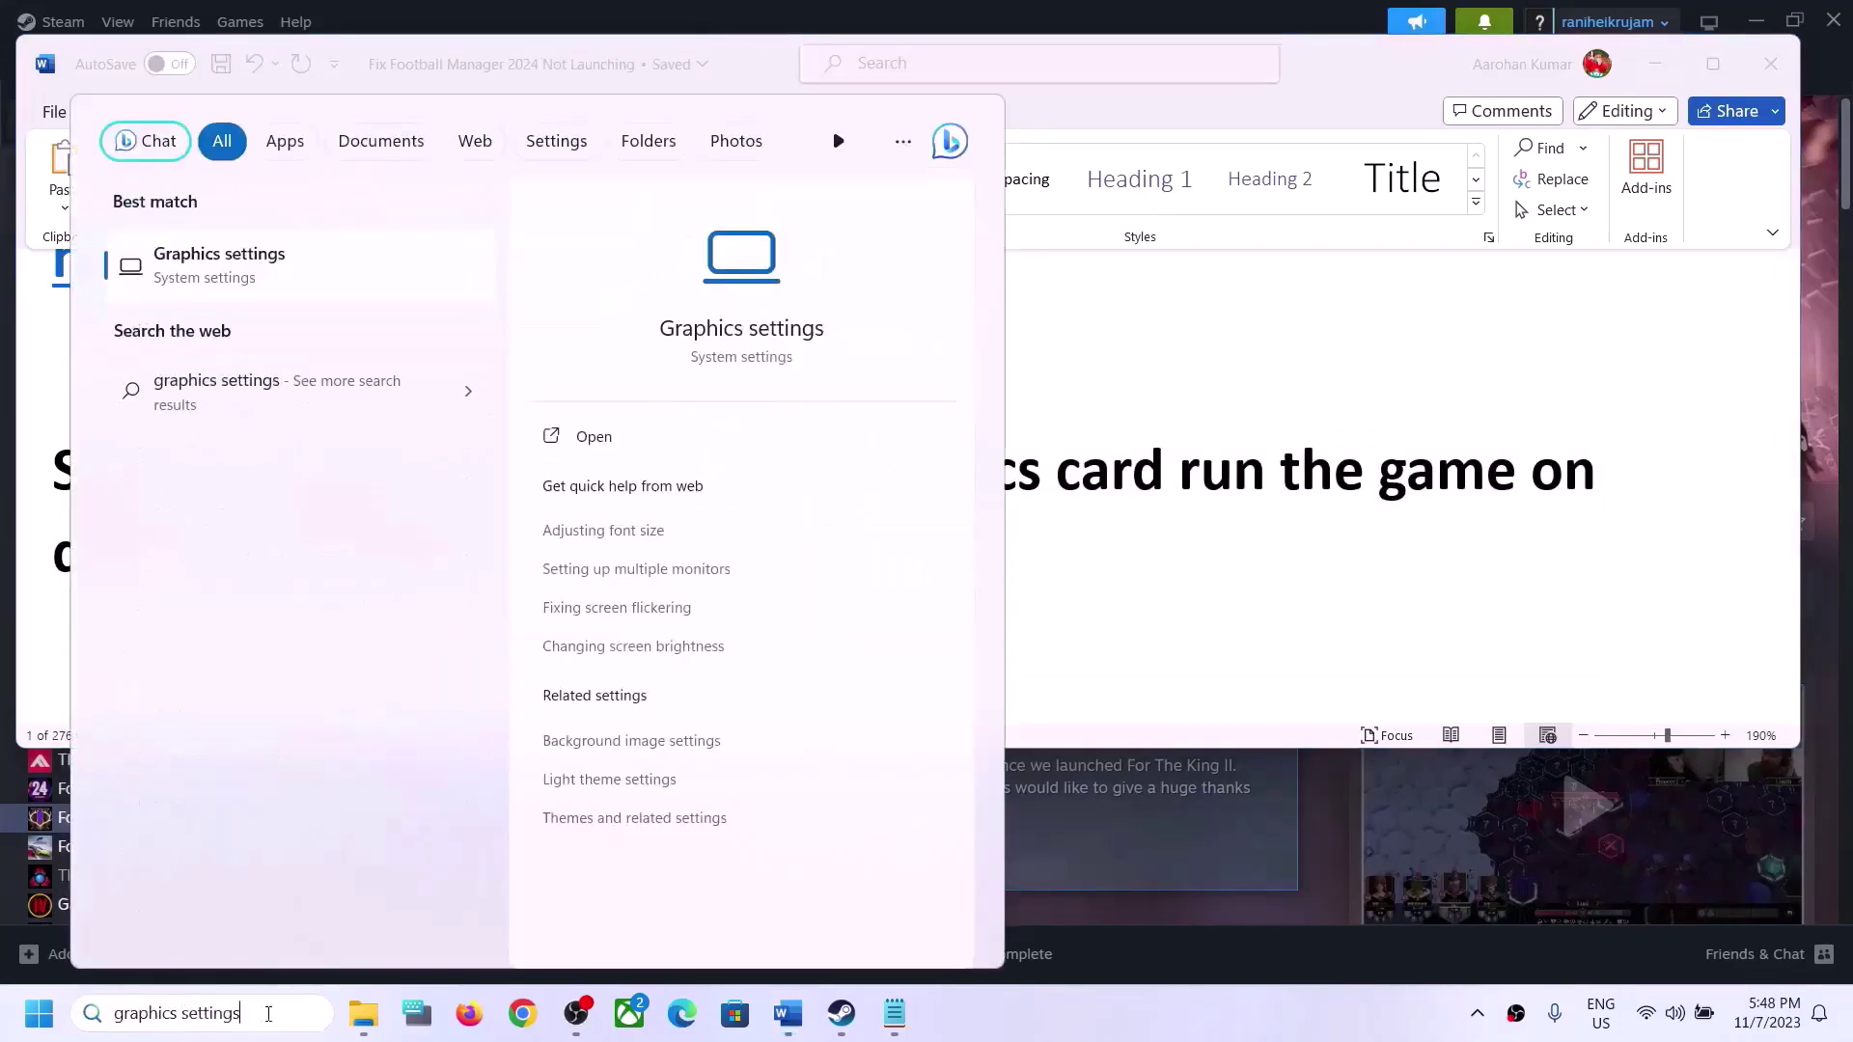
click(219, 255)
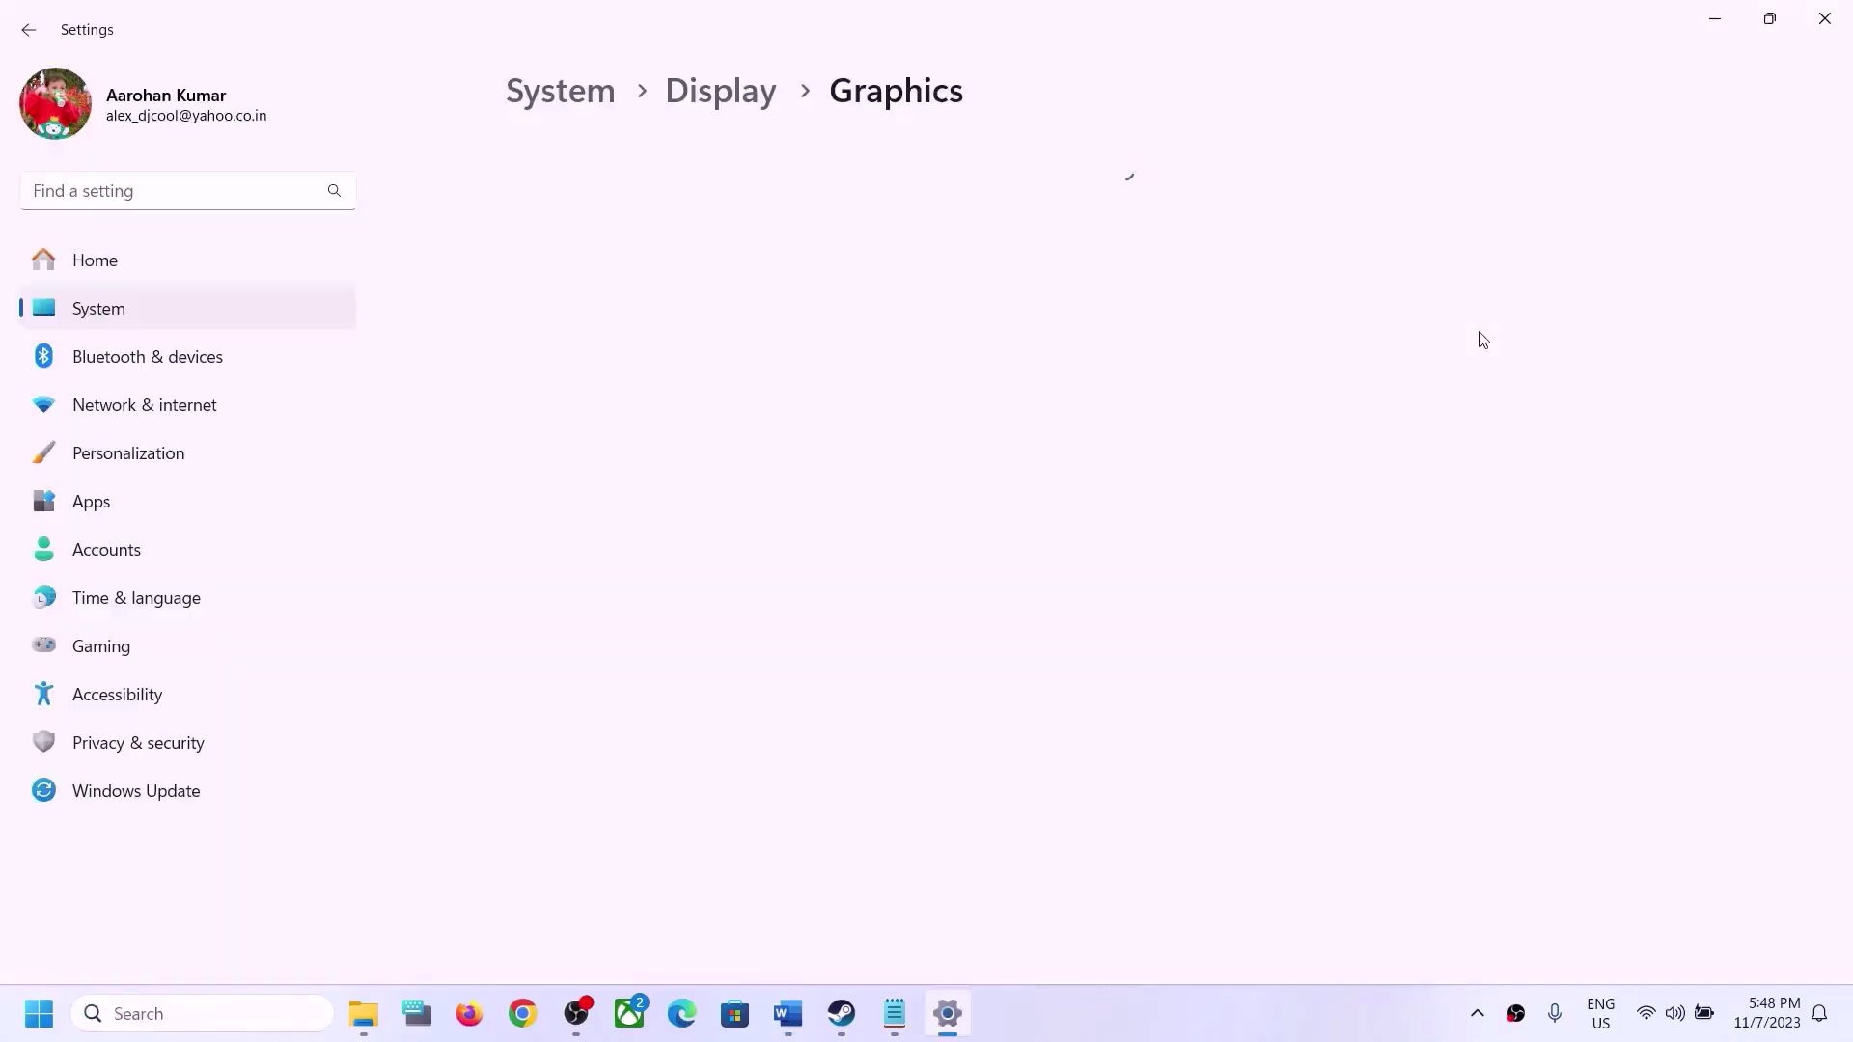
Add For The King II from C:\Program Files (x86)\Steam\steamapps\common to the graphics app list
click(546, 444)
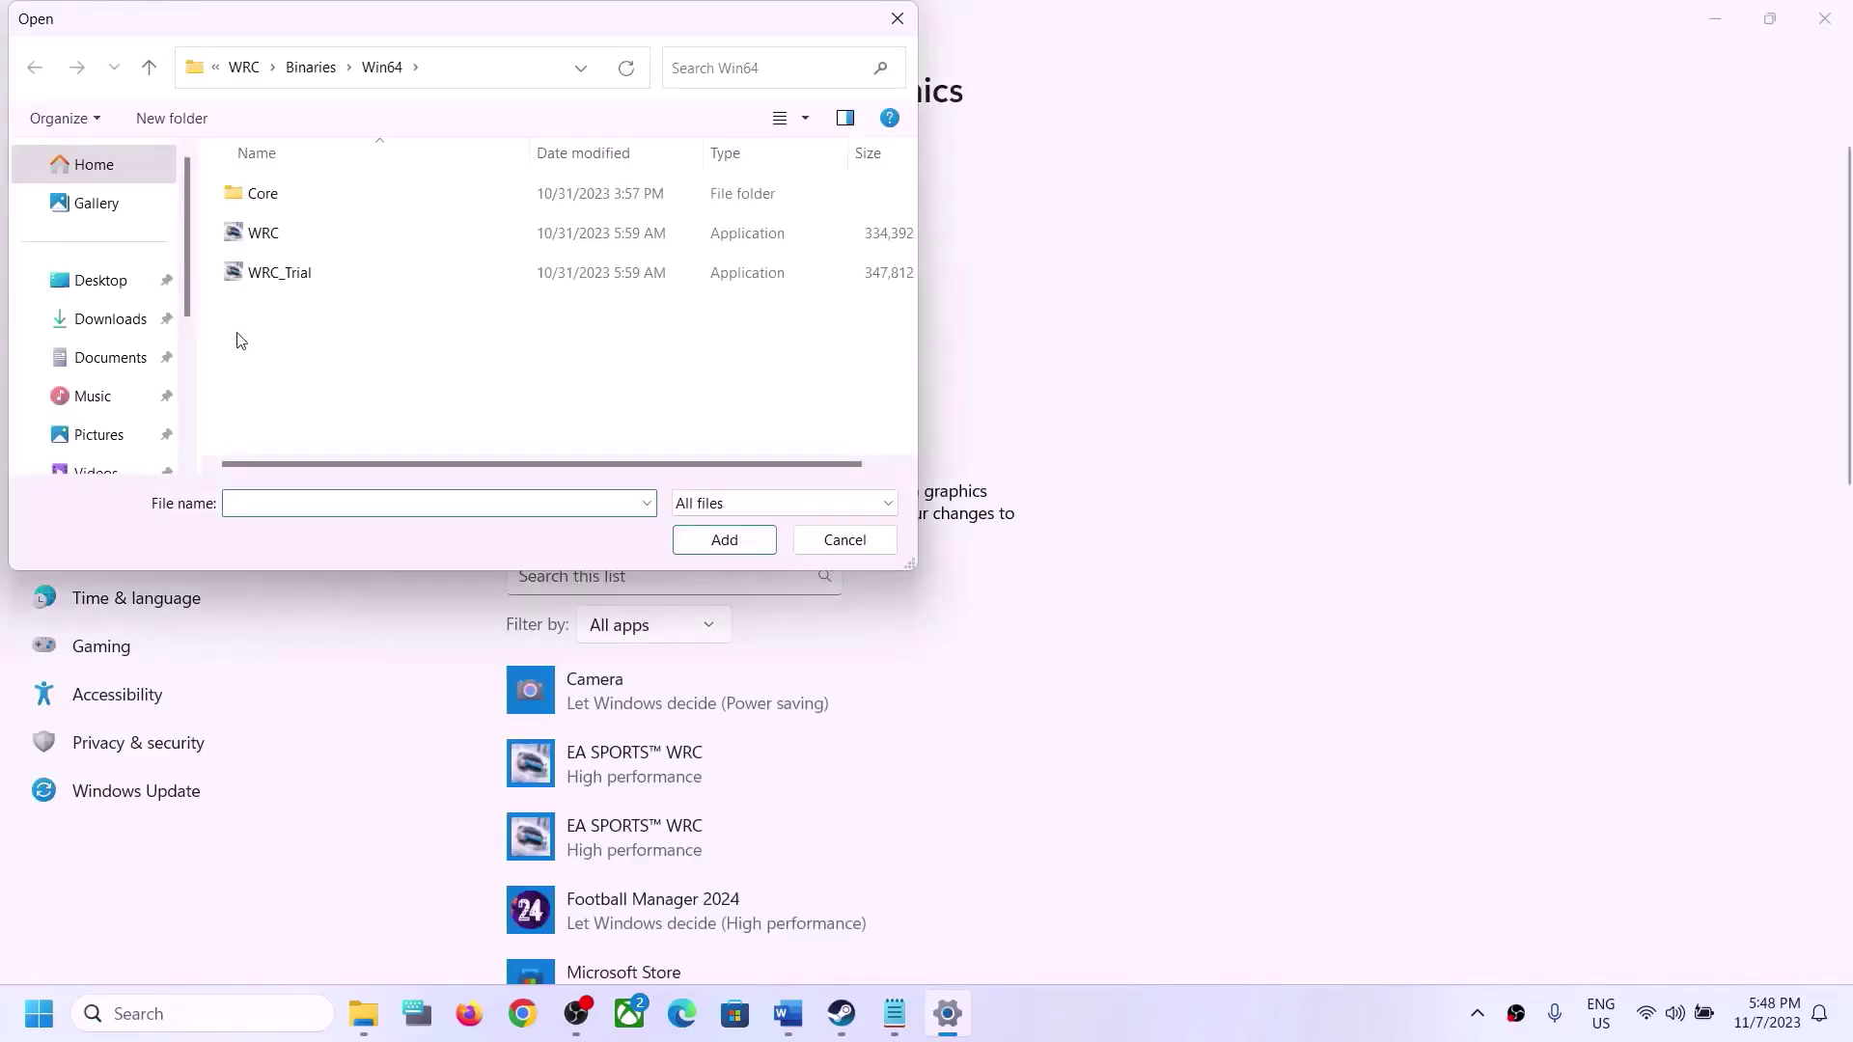
scroll(129, 381, down, 3)
click(93, 348)
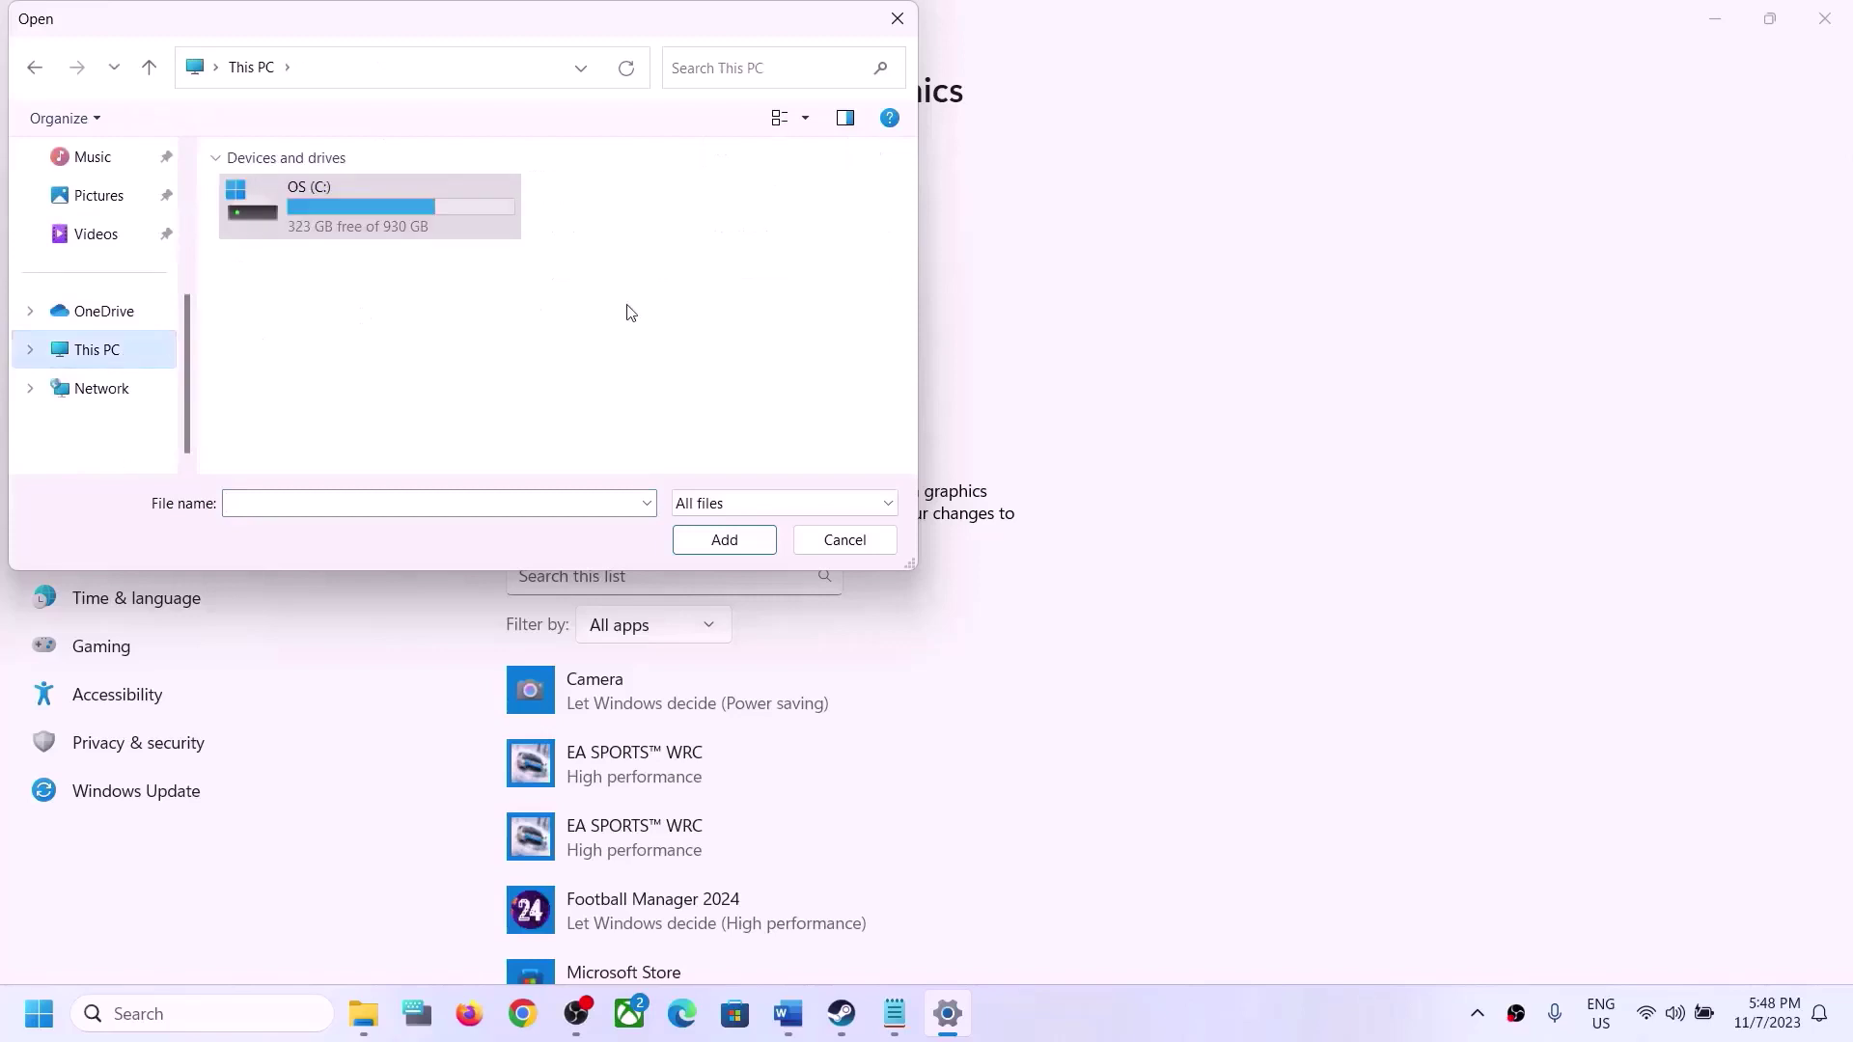
double_click(345, 222)
scroll(367, 364, down, 1)
double_click(331, 357)
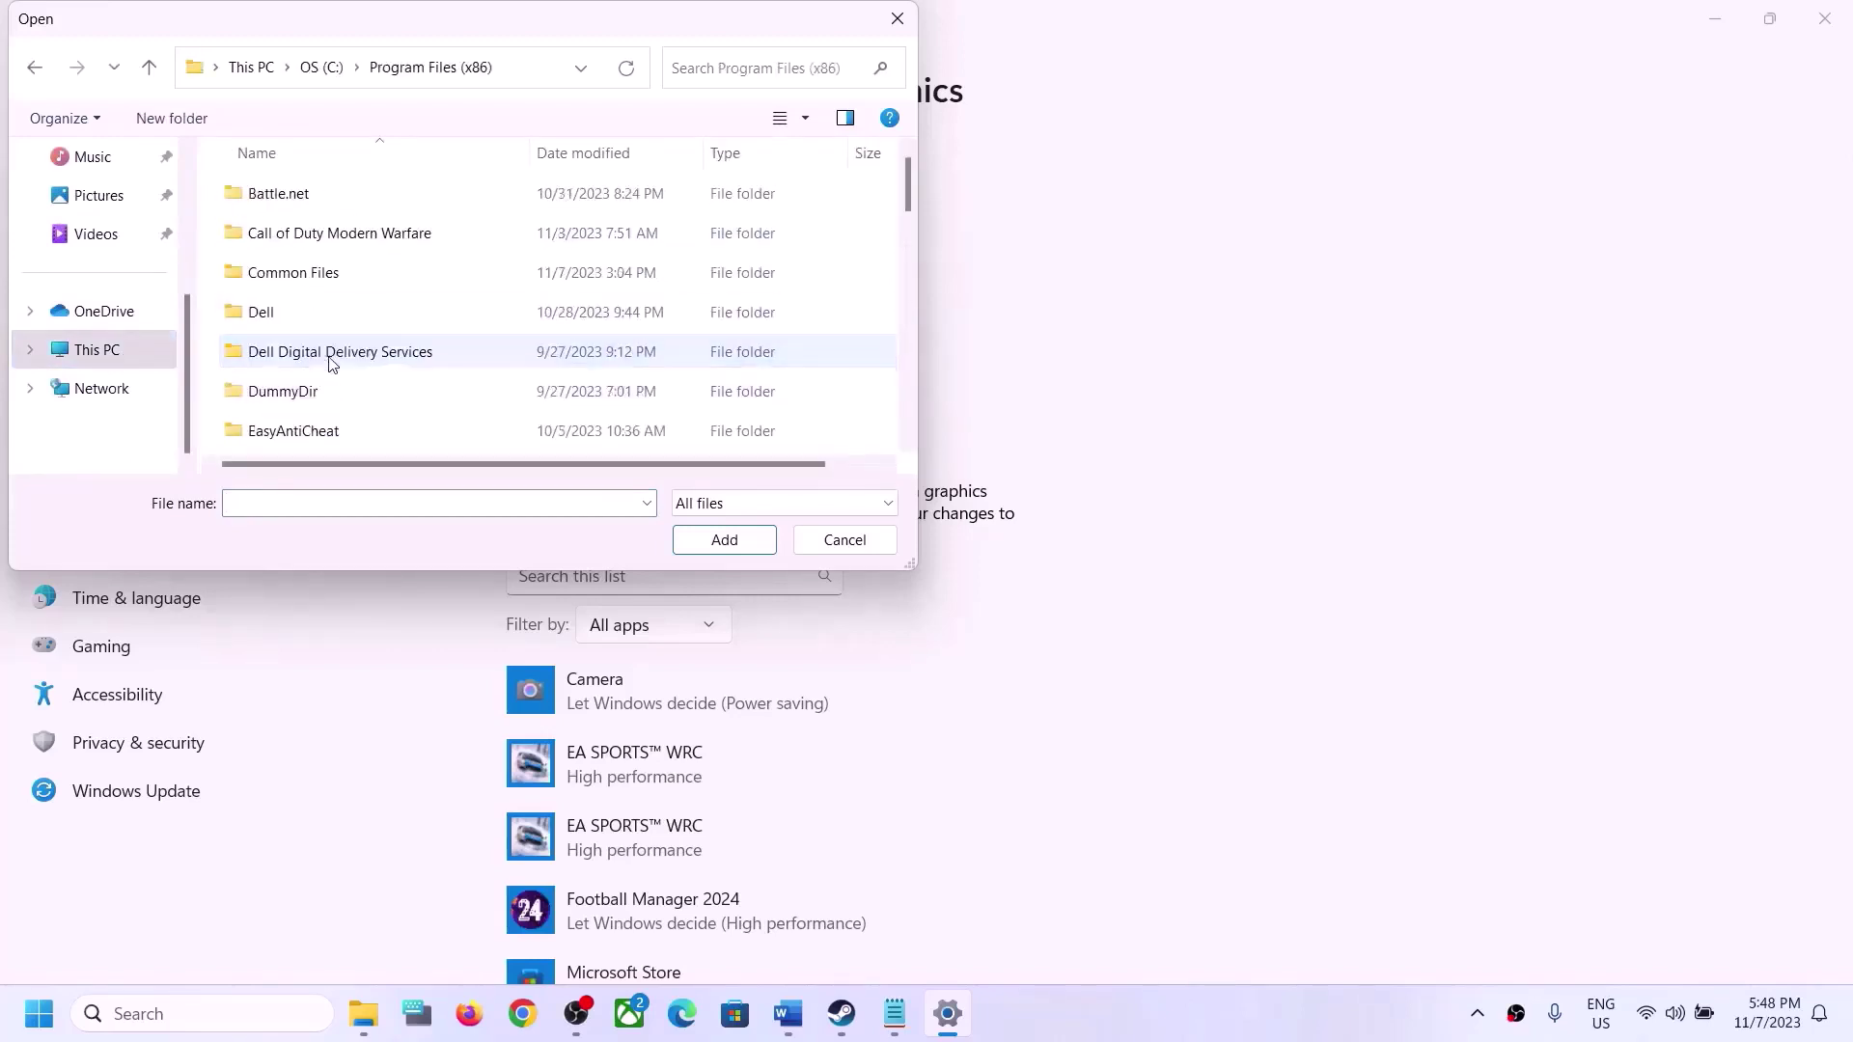
scroll(290, 376, down, 8)
double_click(260, 325)
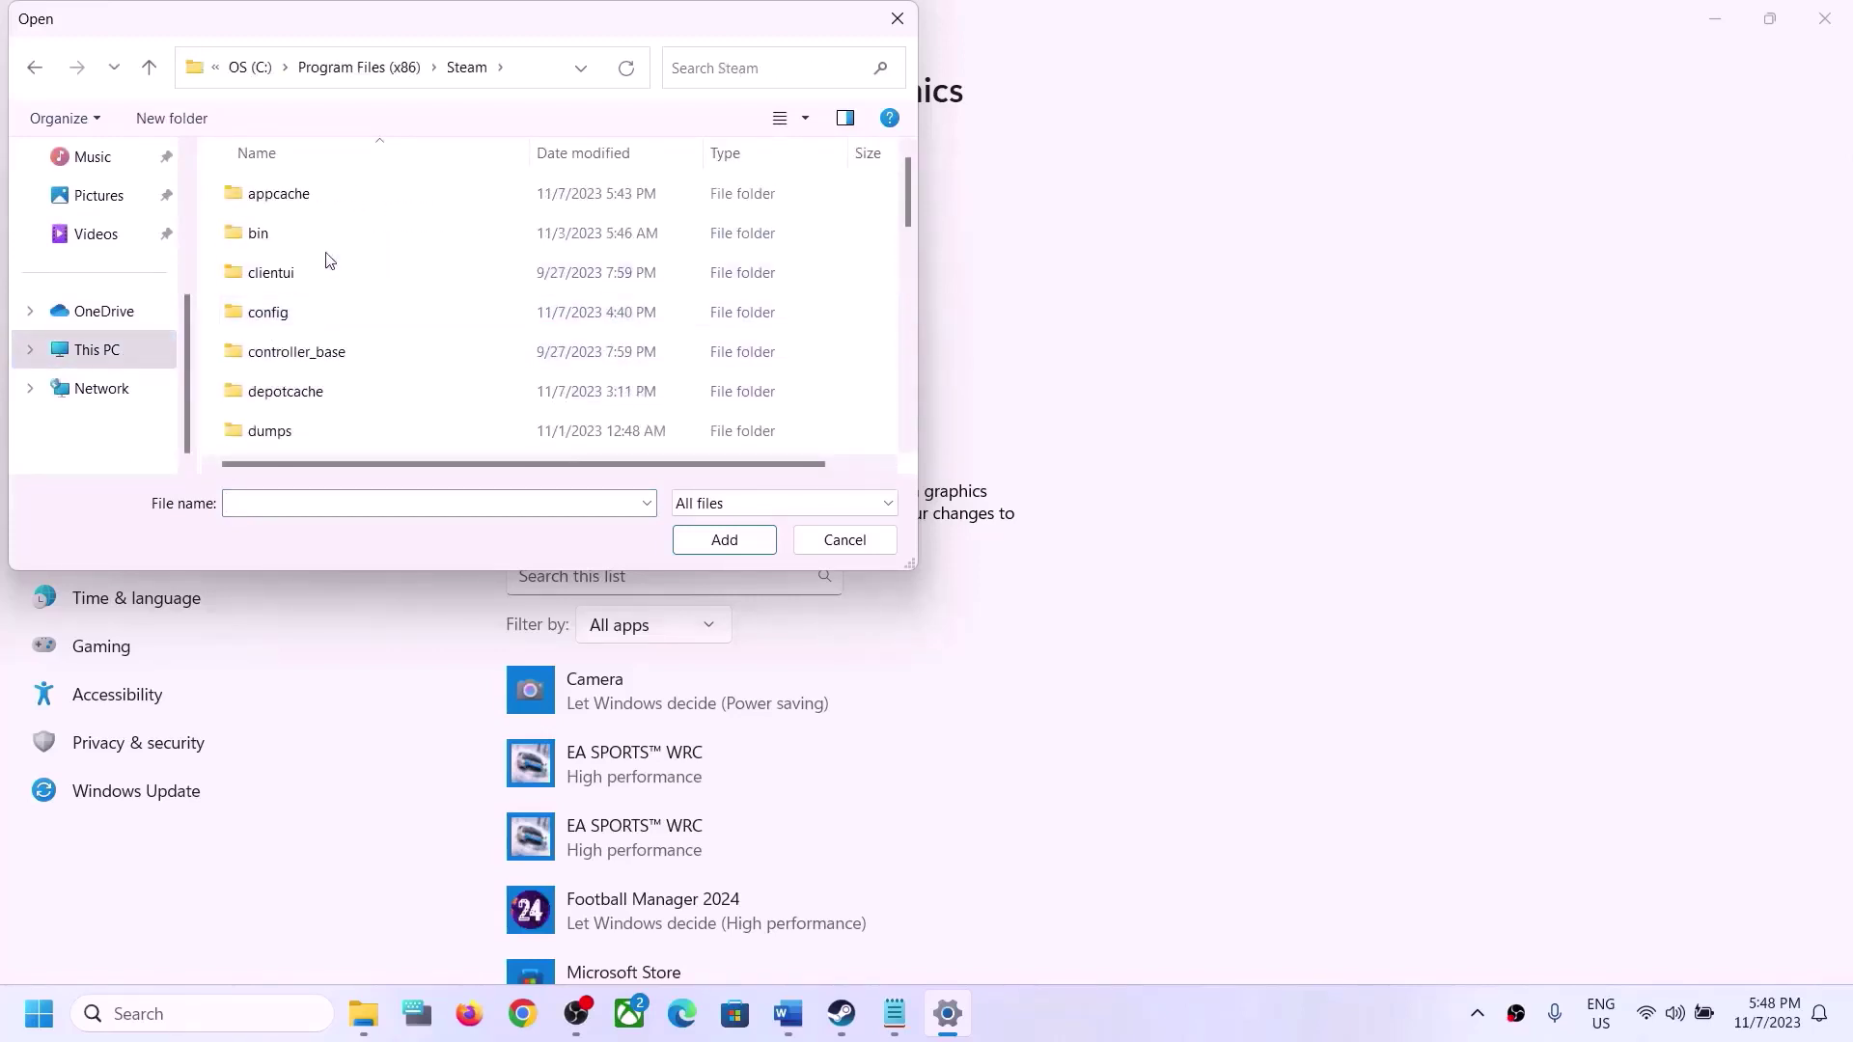
scroll(326, 261, down, 4)
double_click(310, 359)
double_click(318, 205)
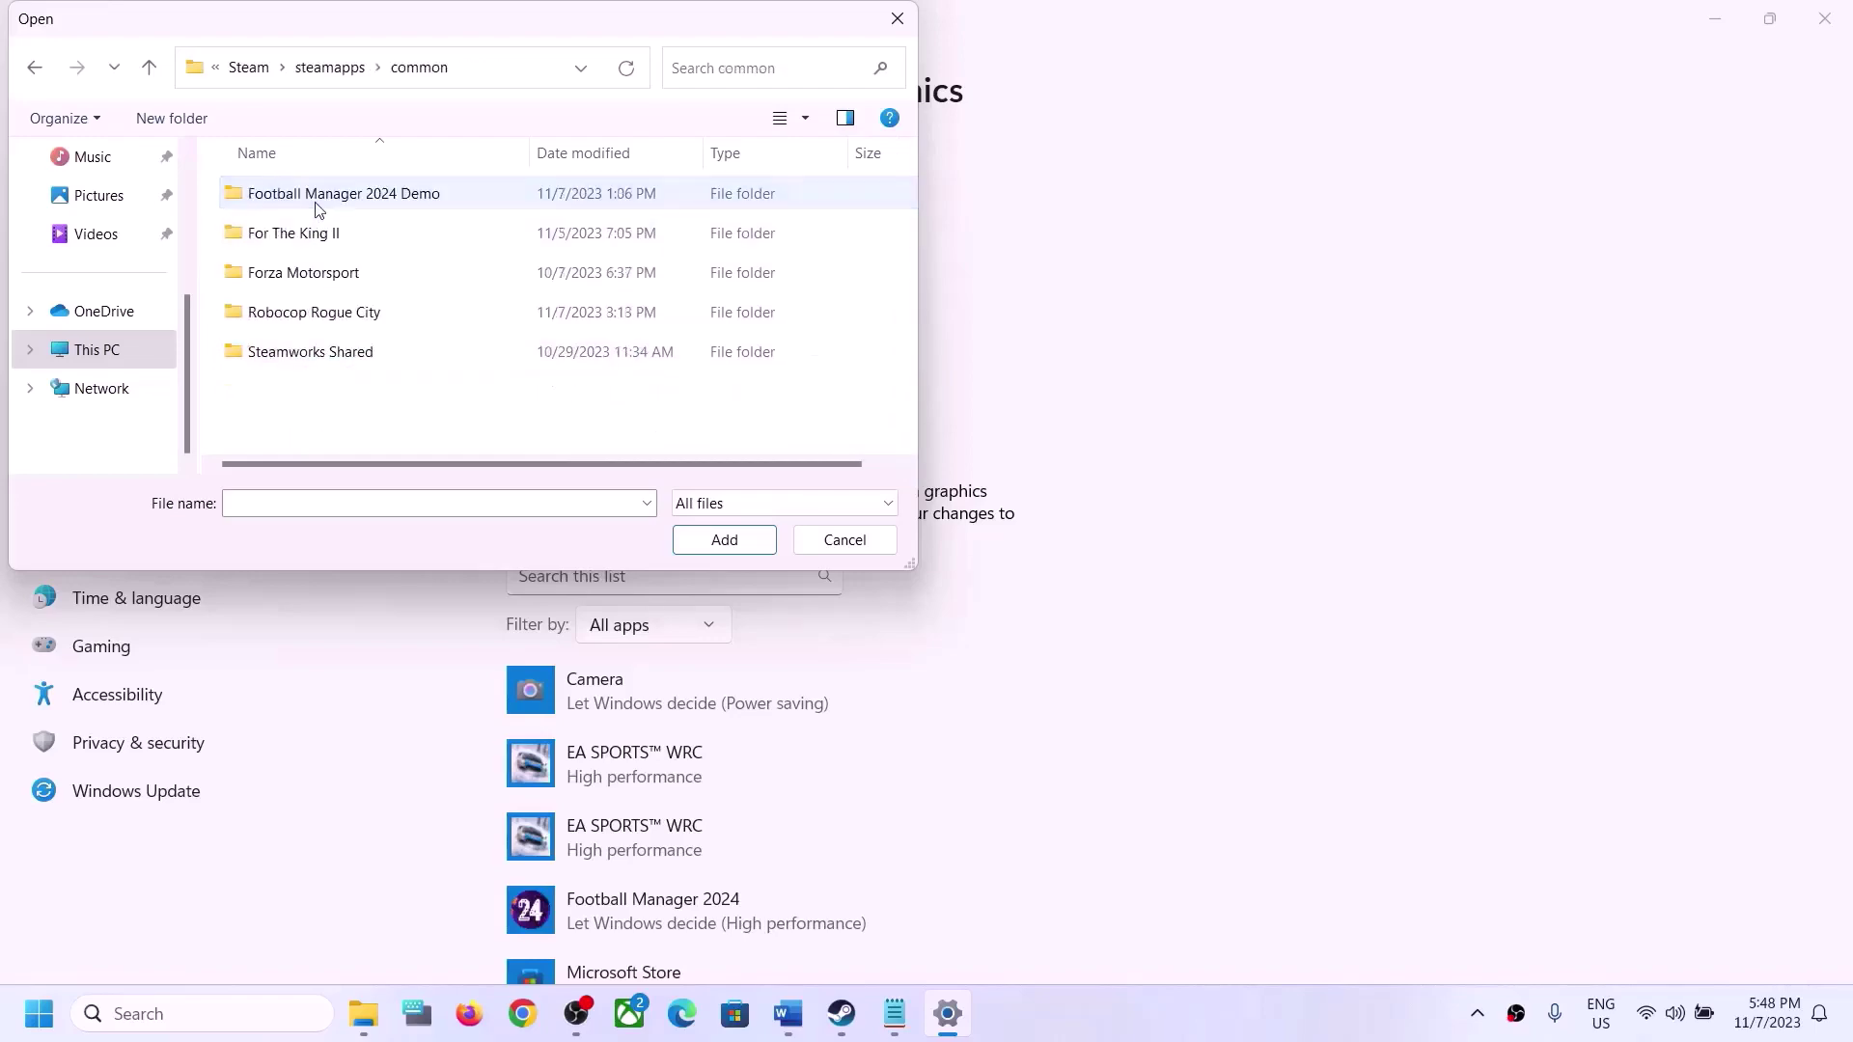
double_click(290, 235)
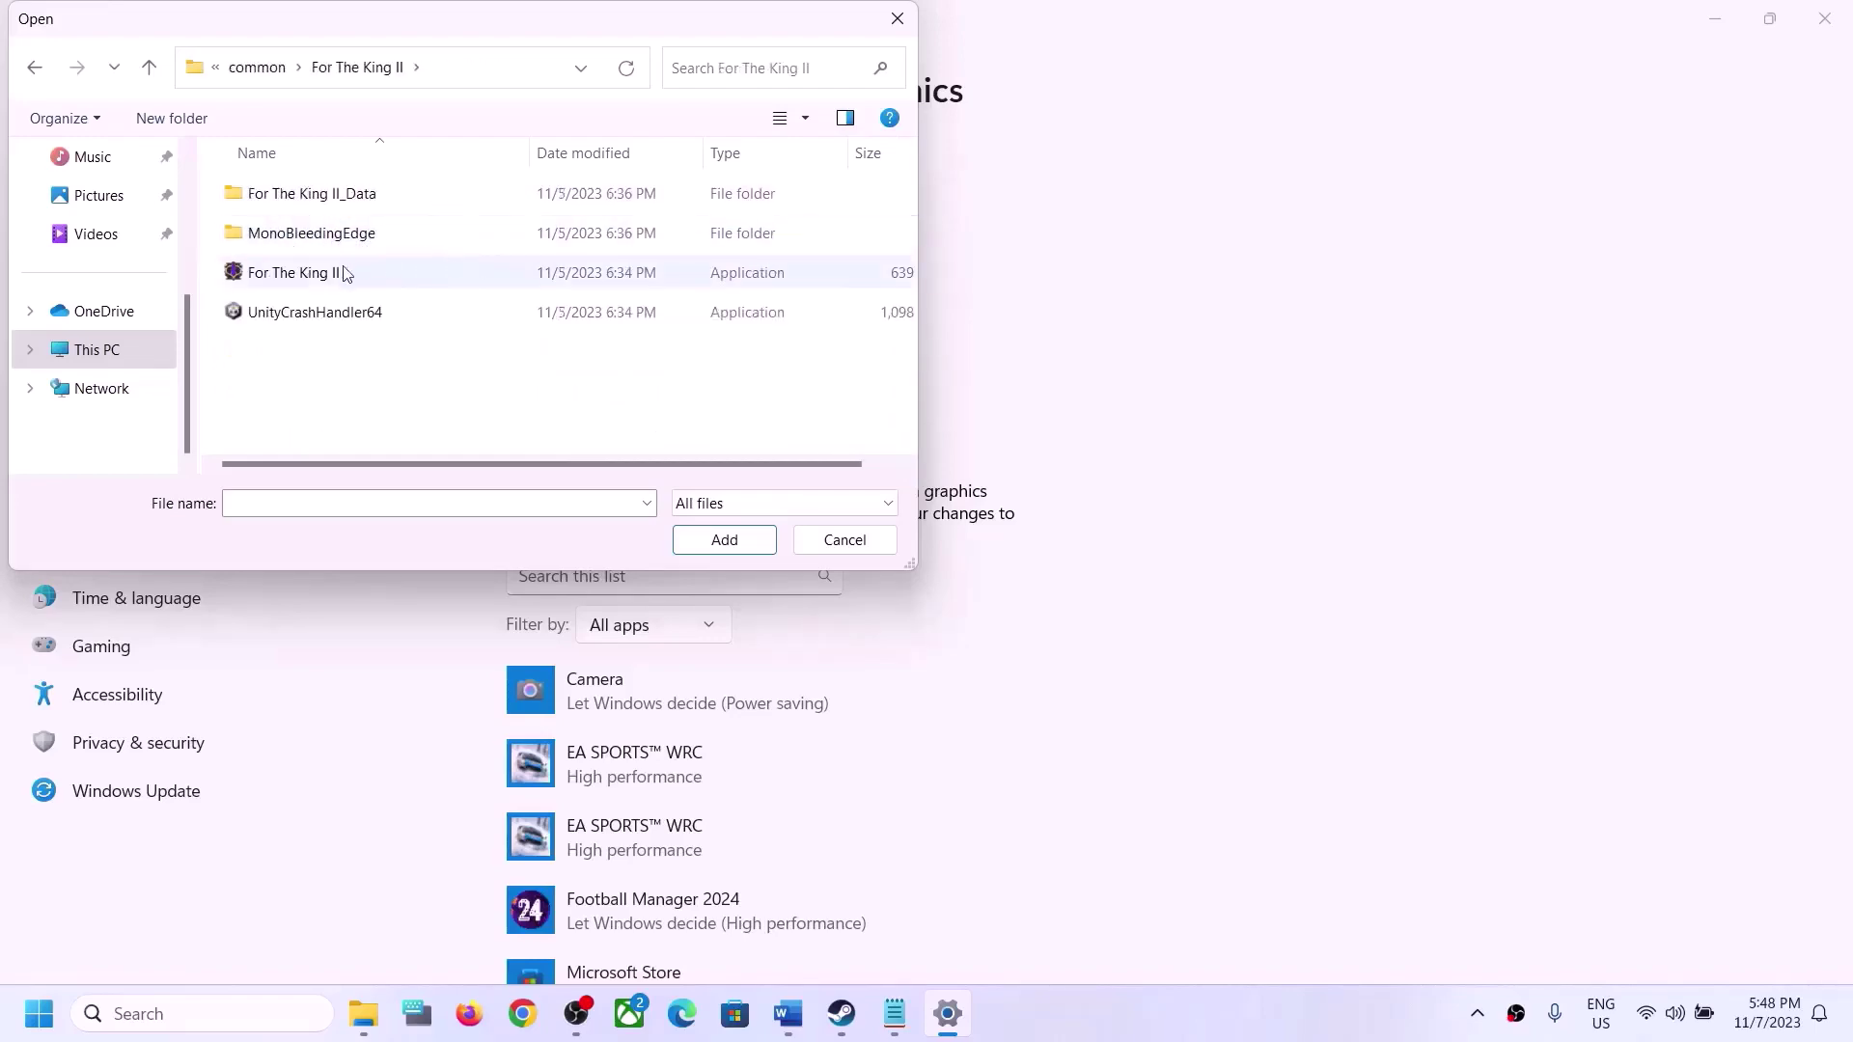
click(344, 274)
click(745, 547)
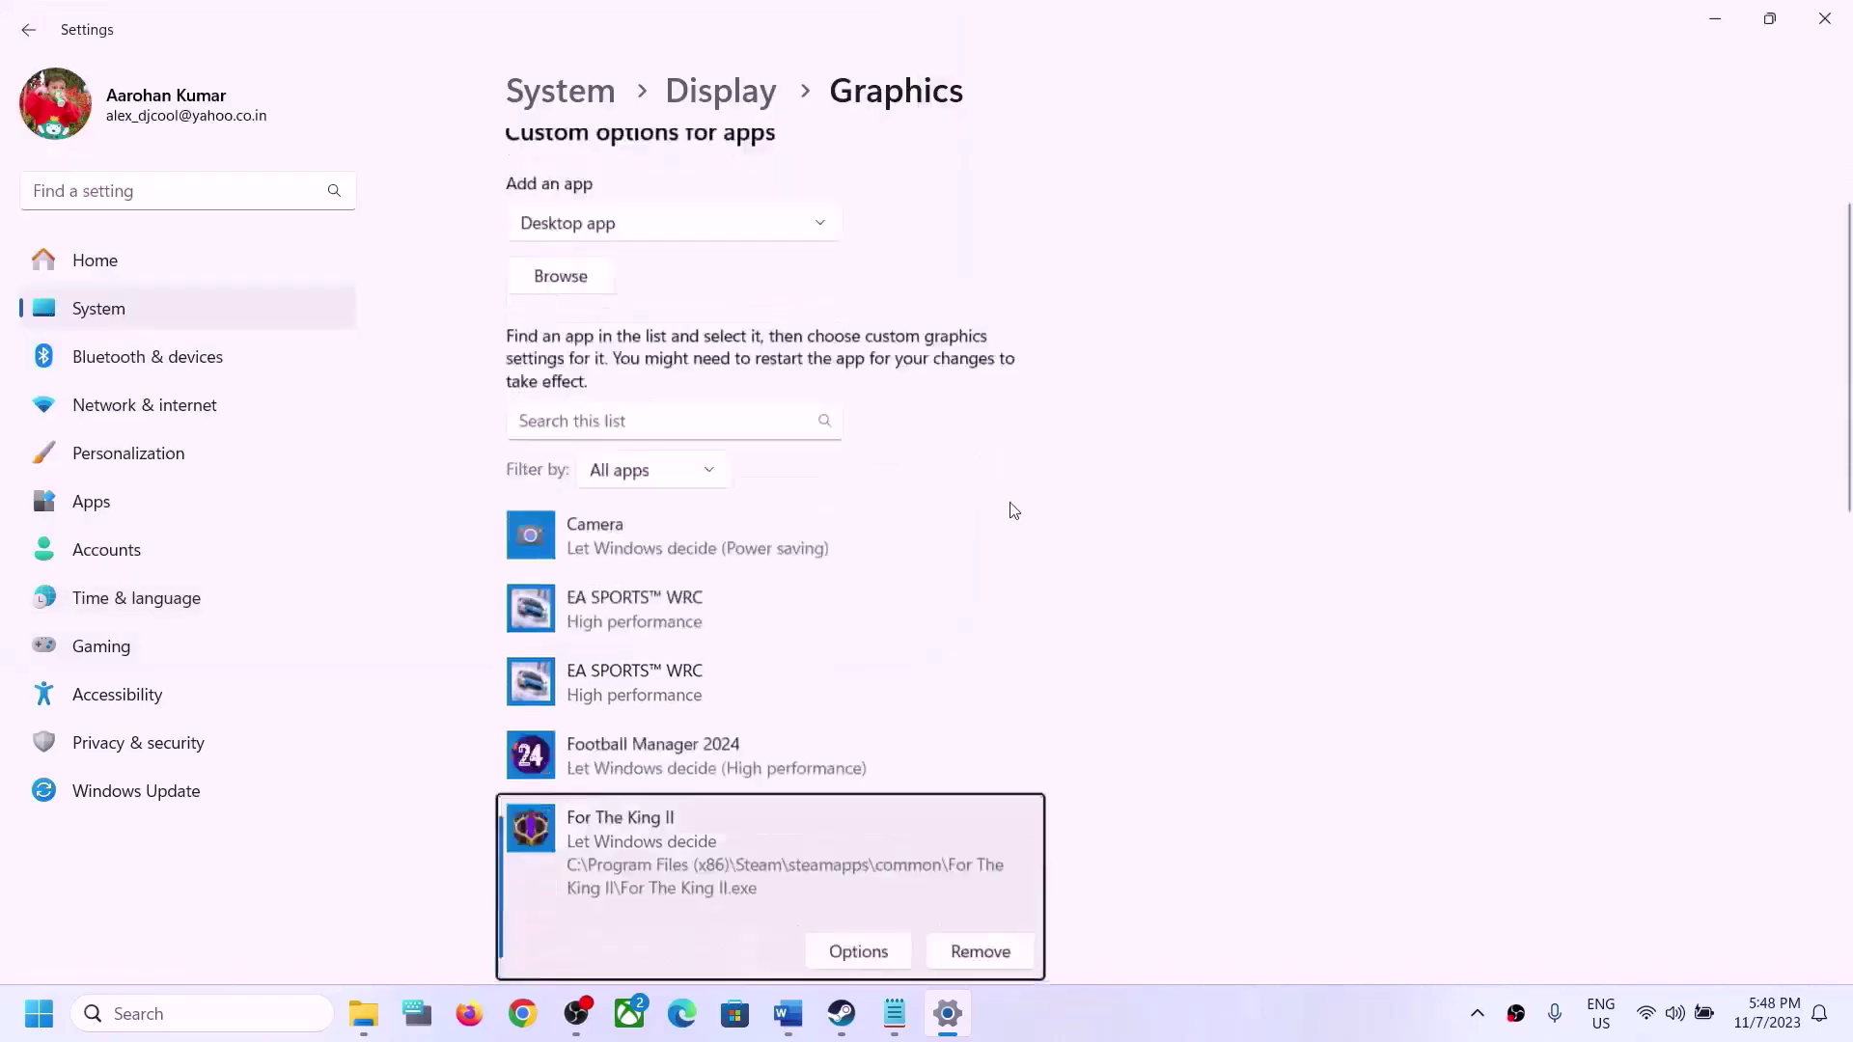
Set For The King II's graphics preference to High performance and save it
scroll(704, 531, down, 4)
click(842, 543)
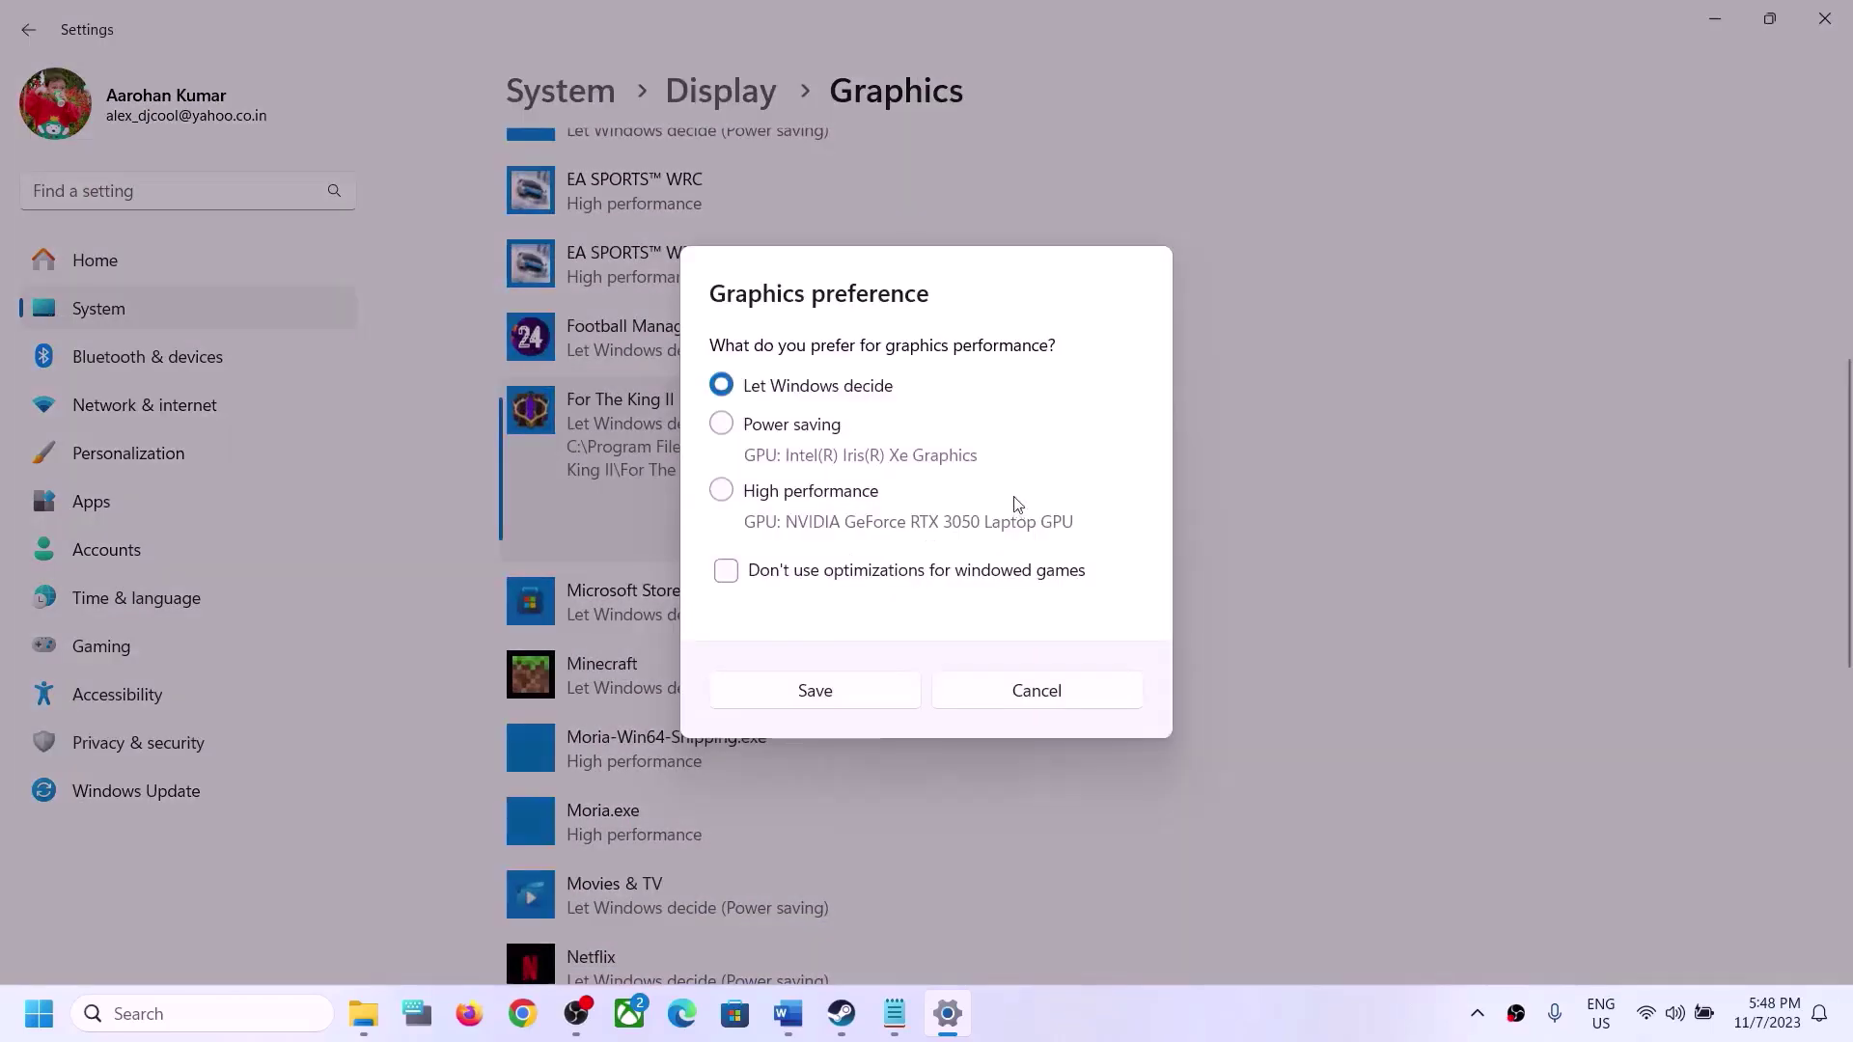
click(821, 498)
click(836, 701)
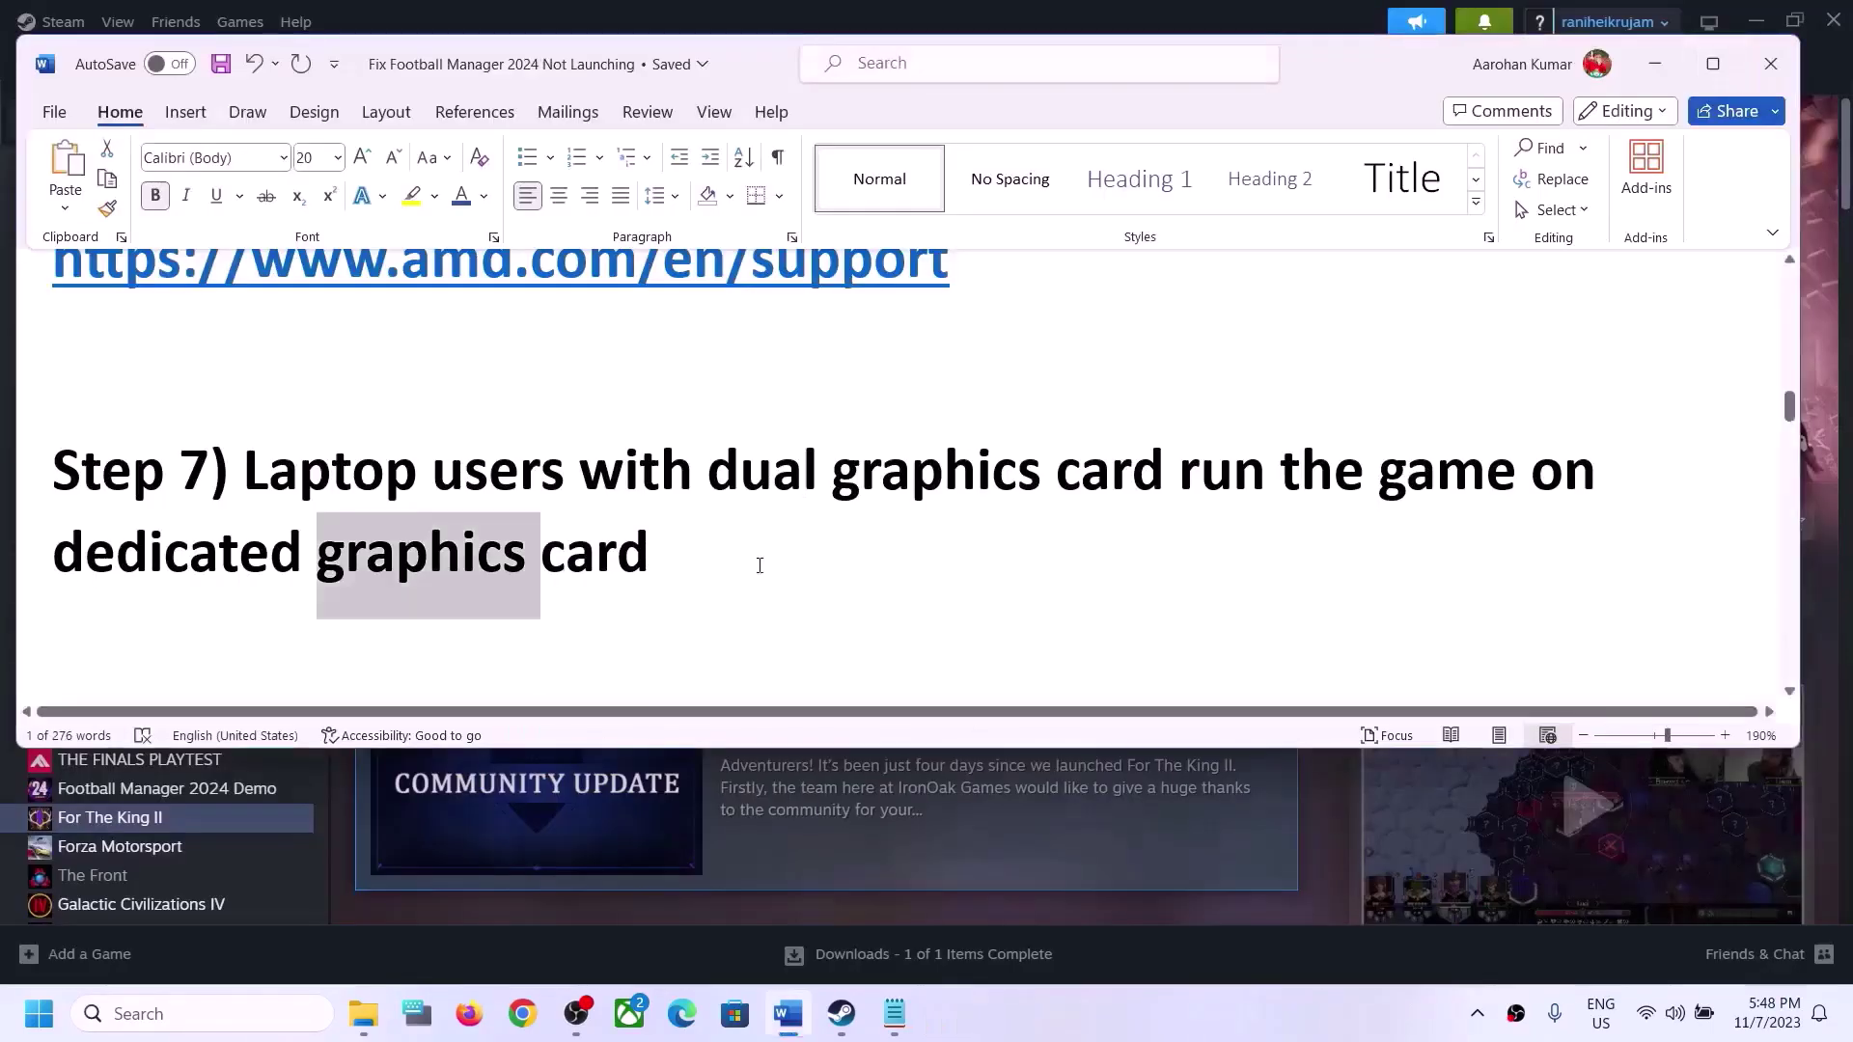
scroll(760, 566, down, 3)
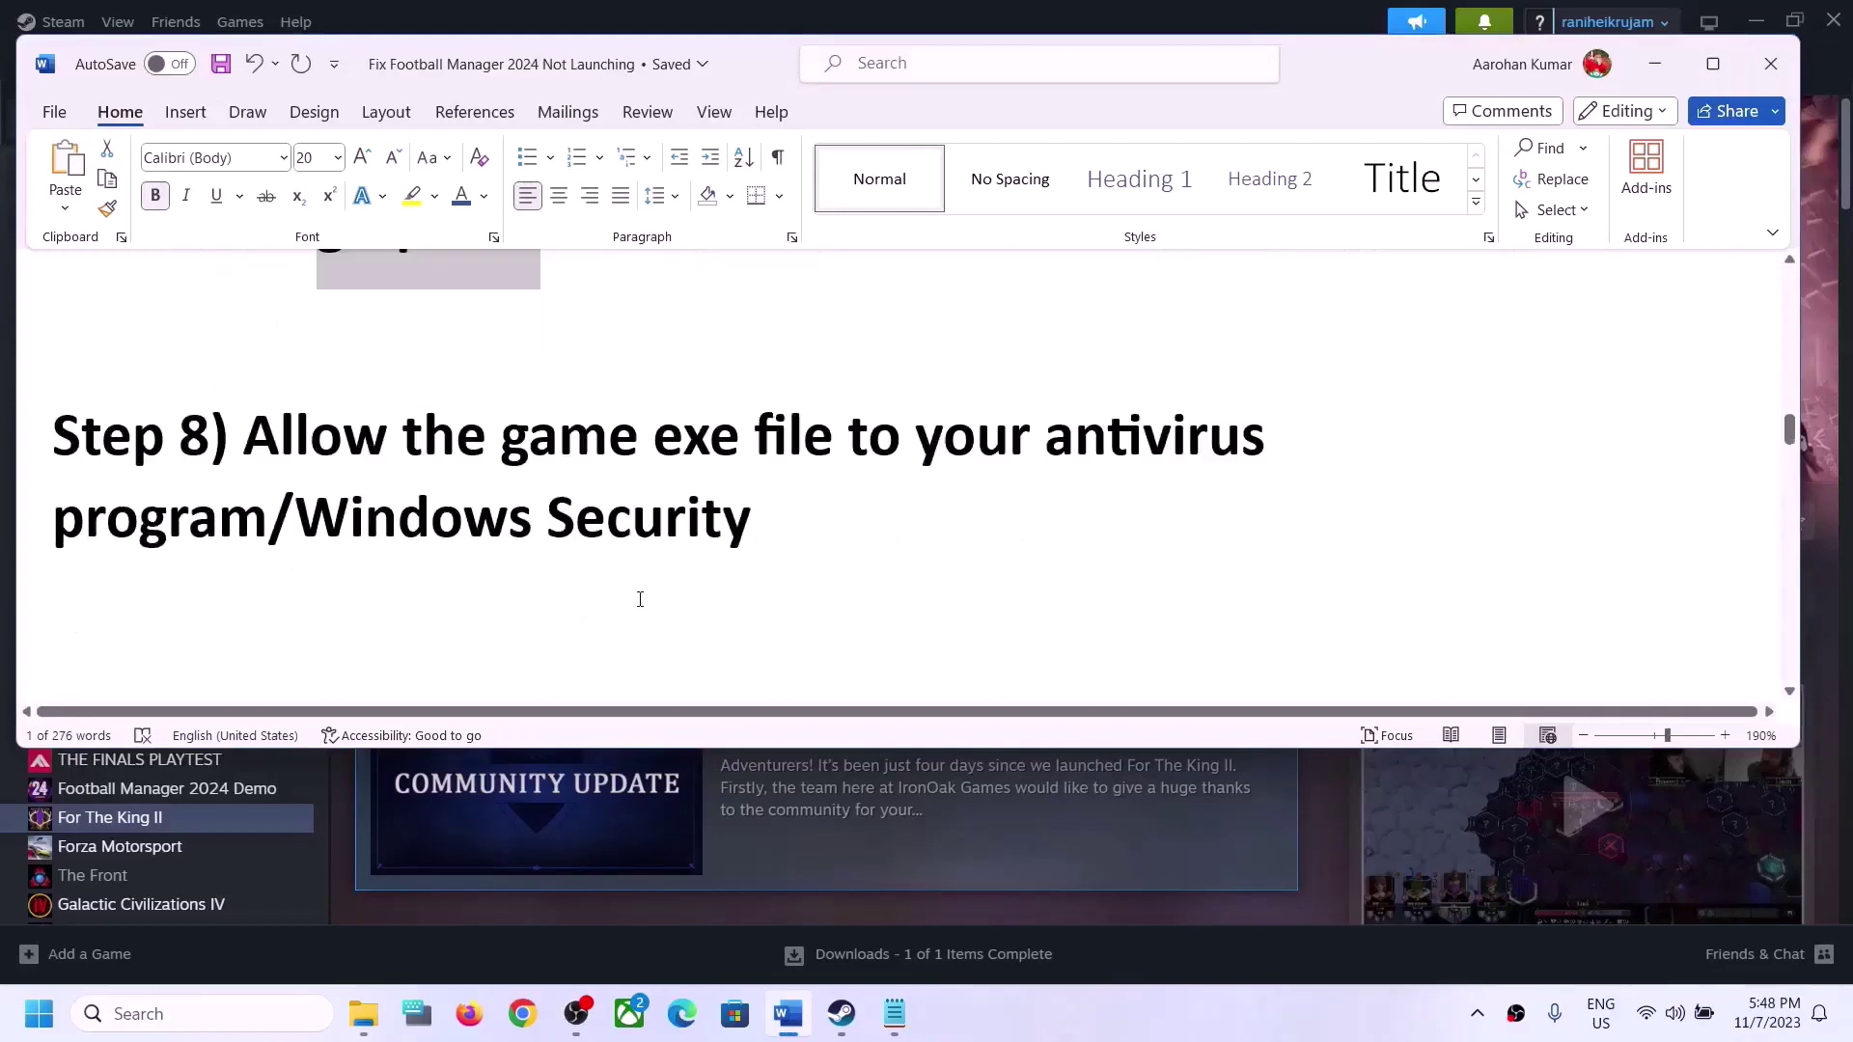
Highlight the Step 8 heading in the Word guide
drag(304, 439, 289, 521)
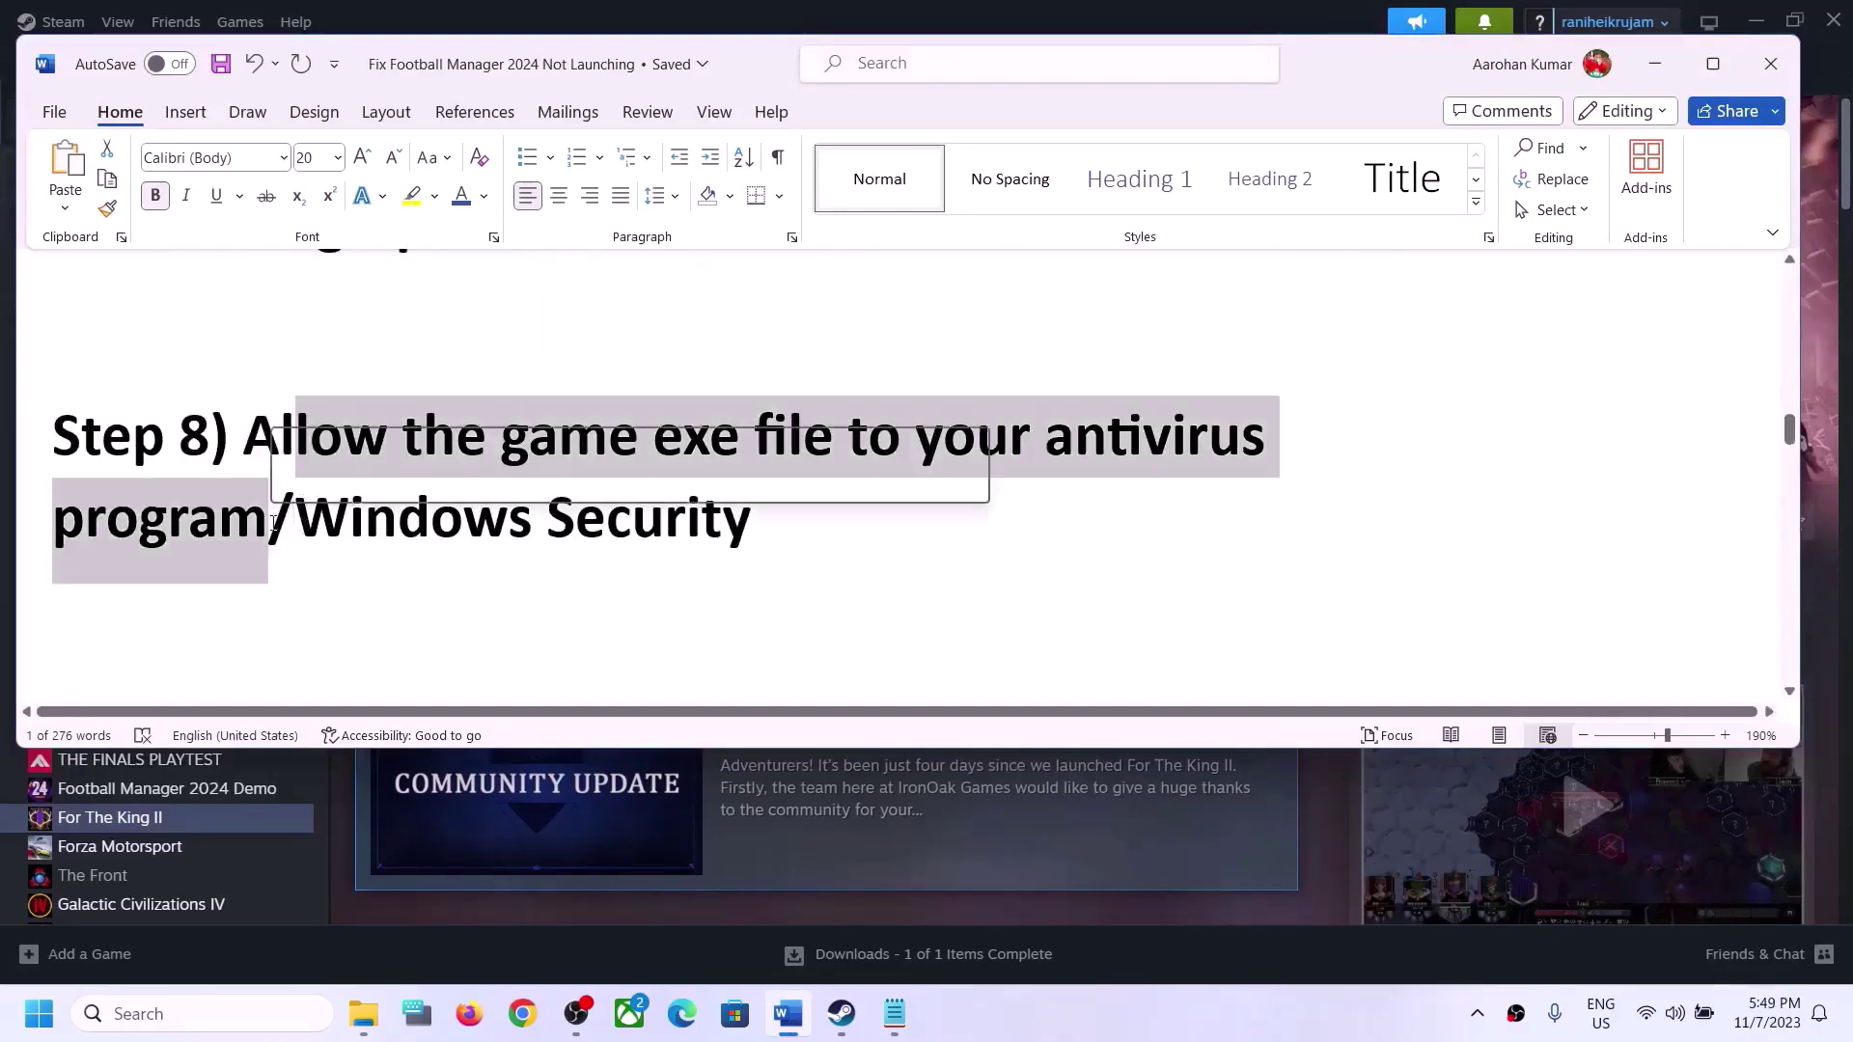
click(270, 512)
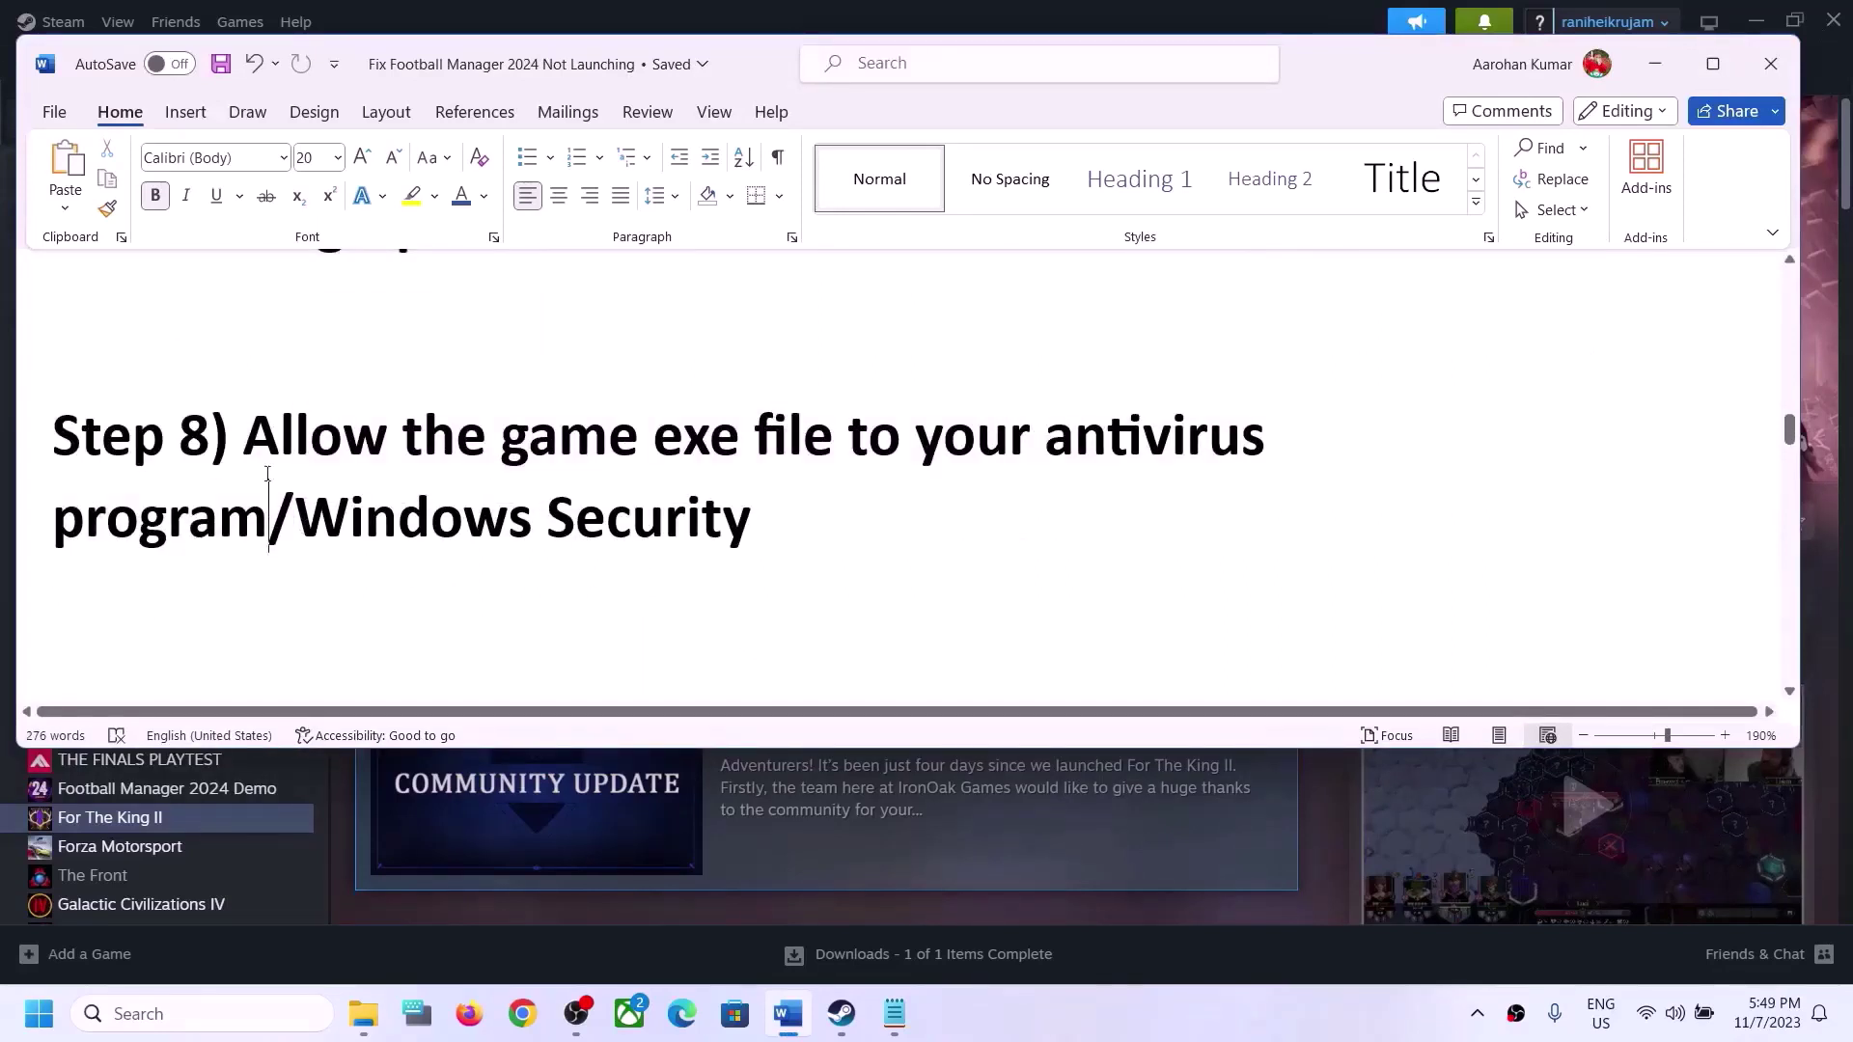
drag(246, 437, 664, 526)
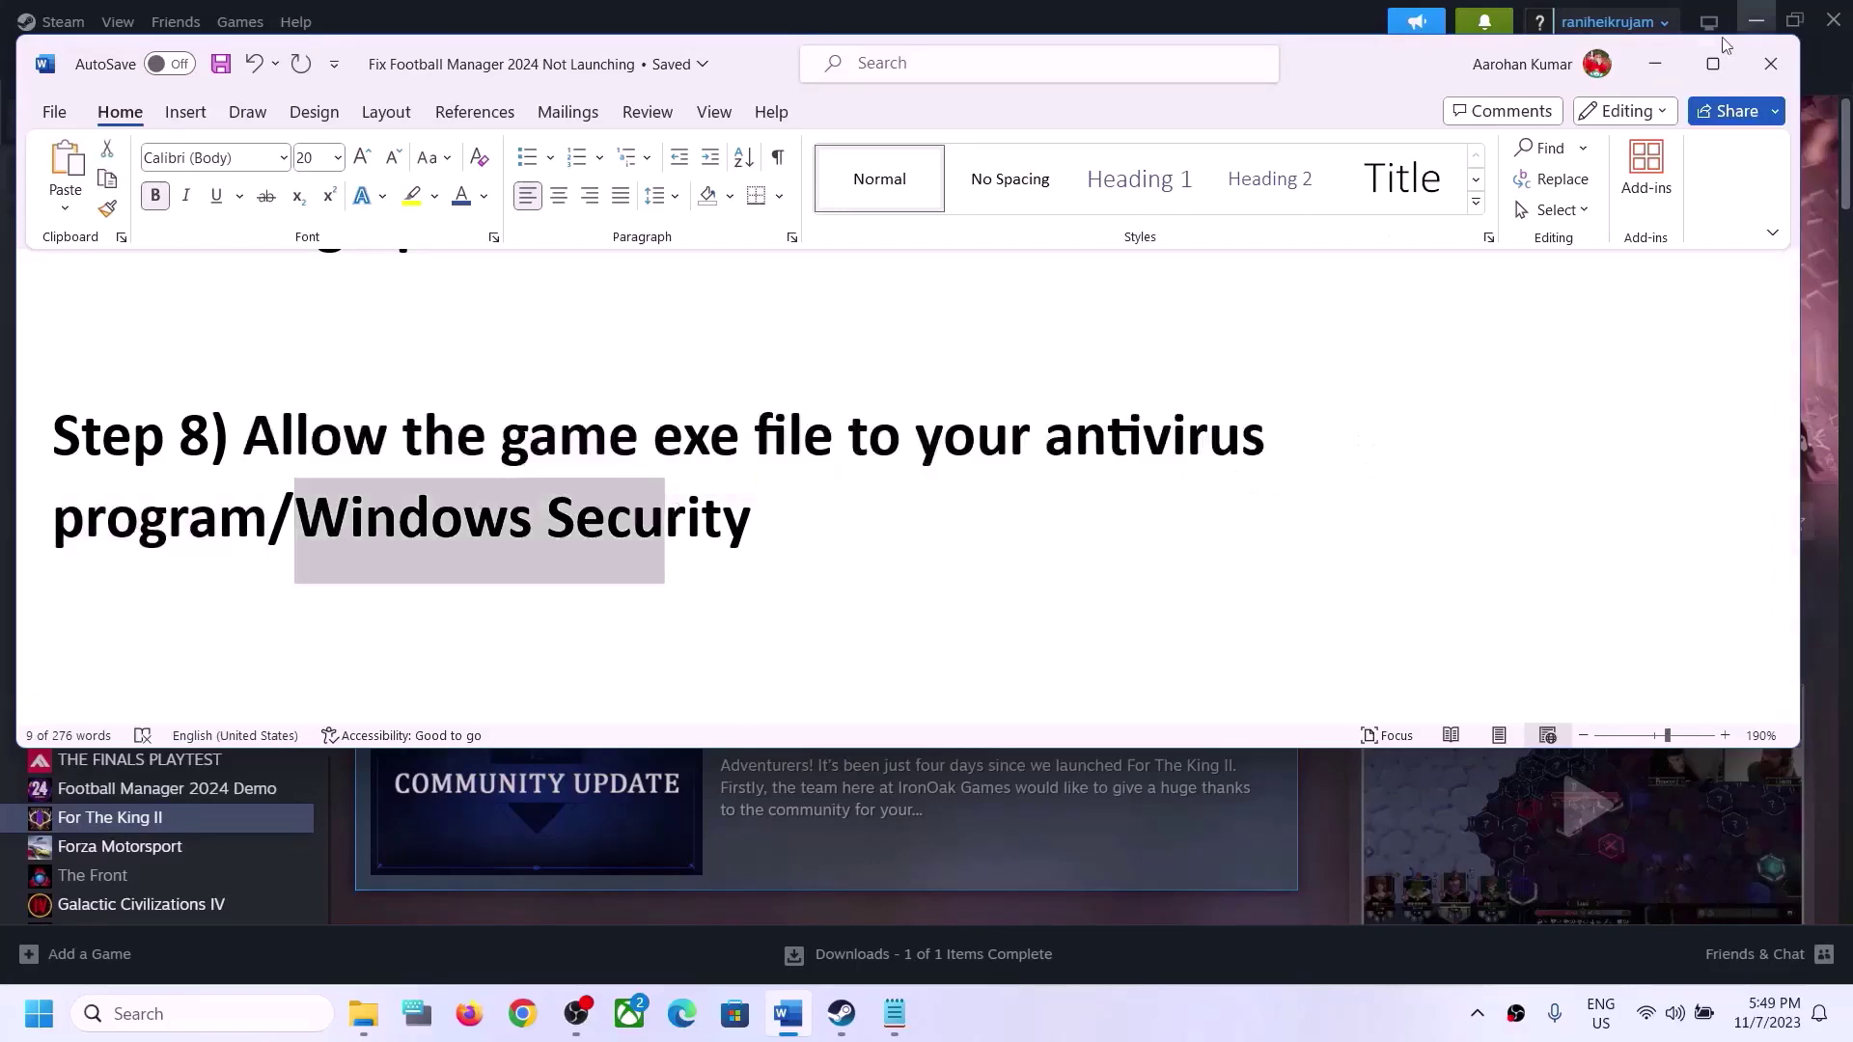
Minimize Word and go to Settings > Privacy & security > Windows Security > Virus & threat protection
click(1656, 67)
key(super)
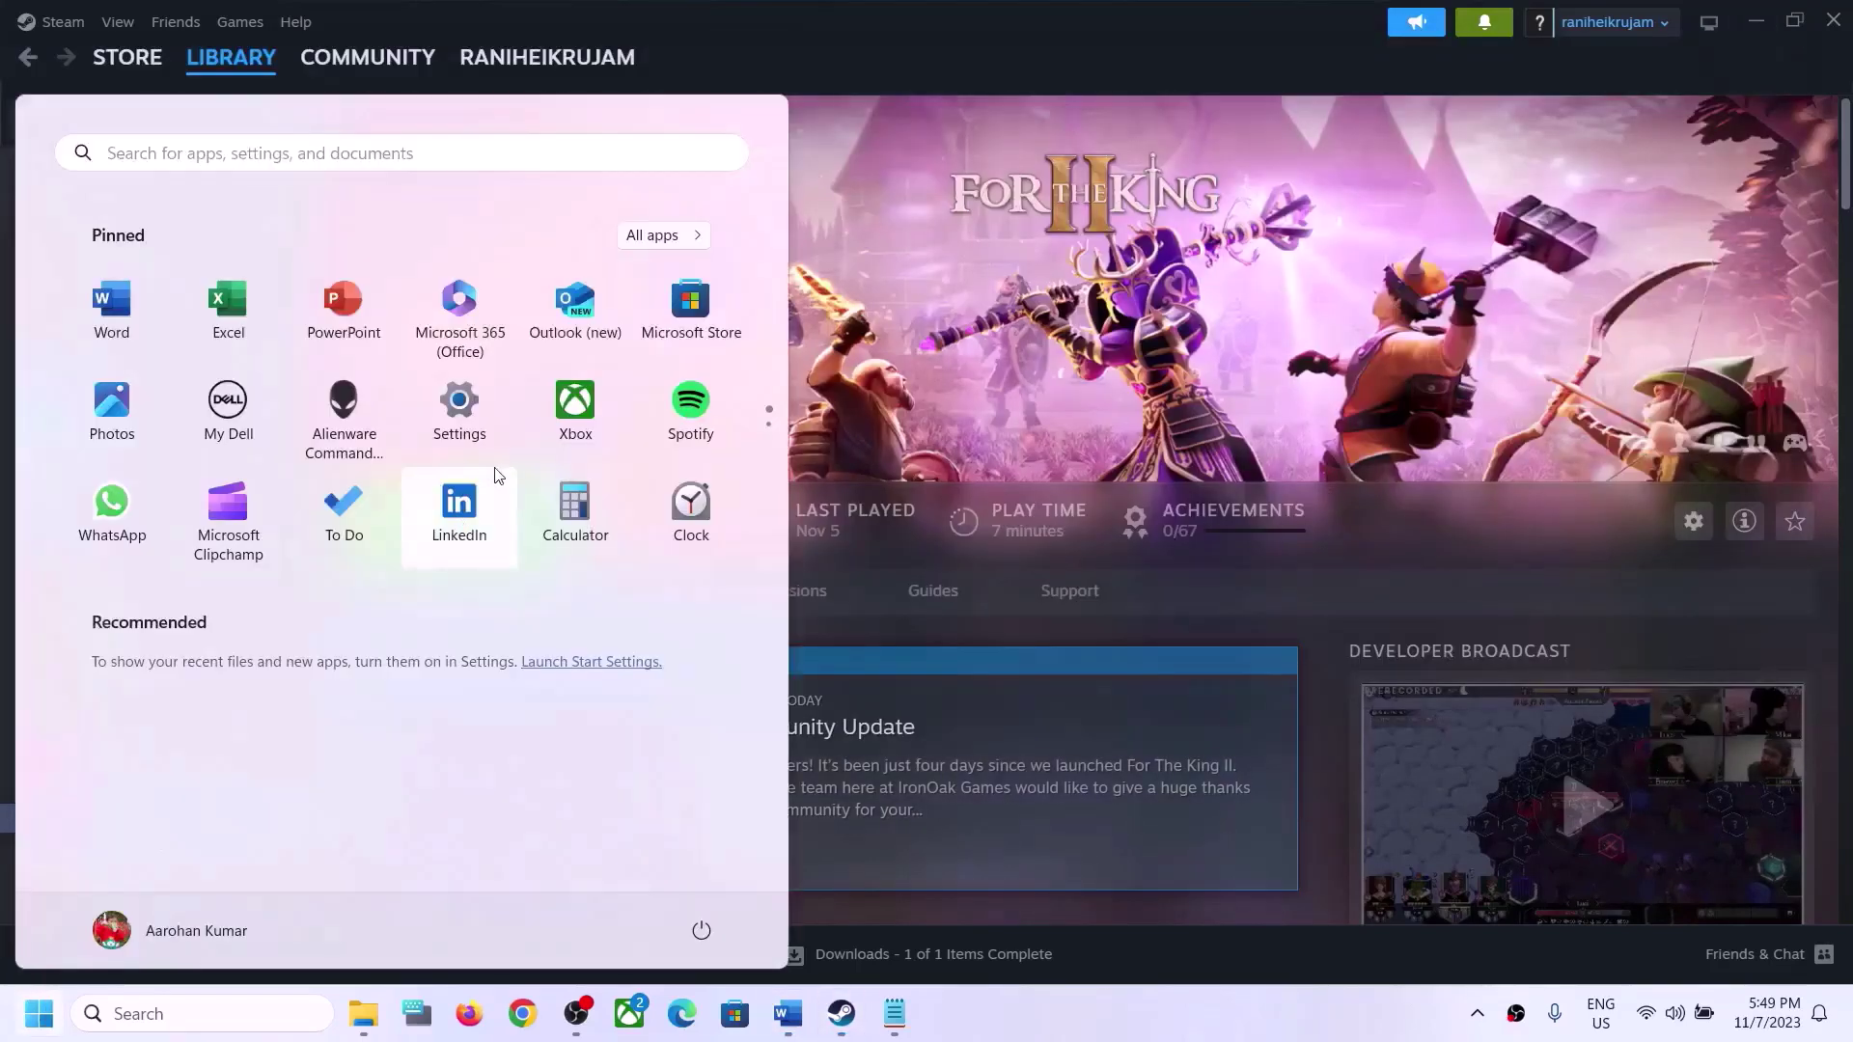
click(461, 448)
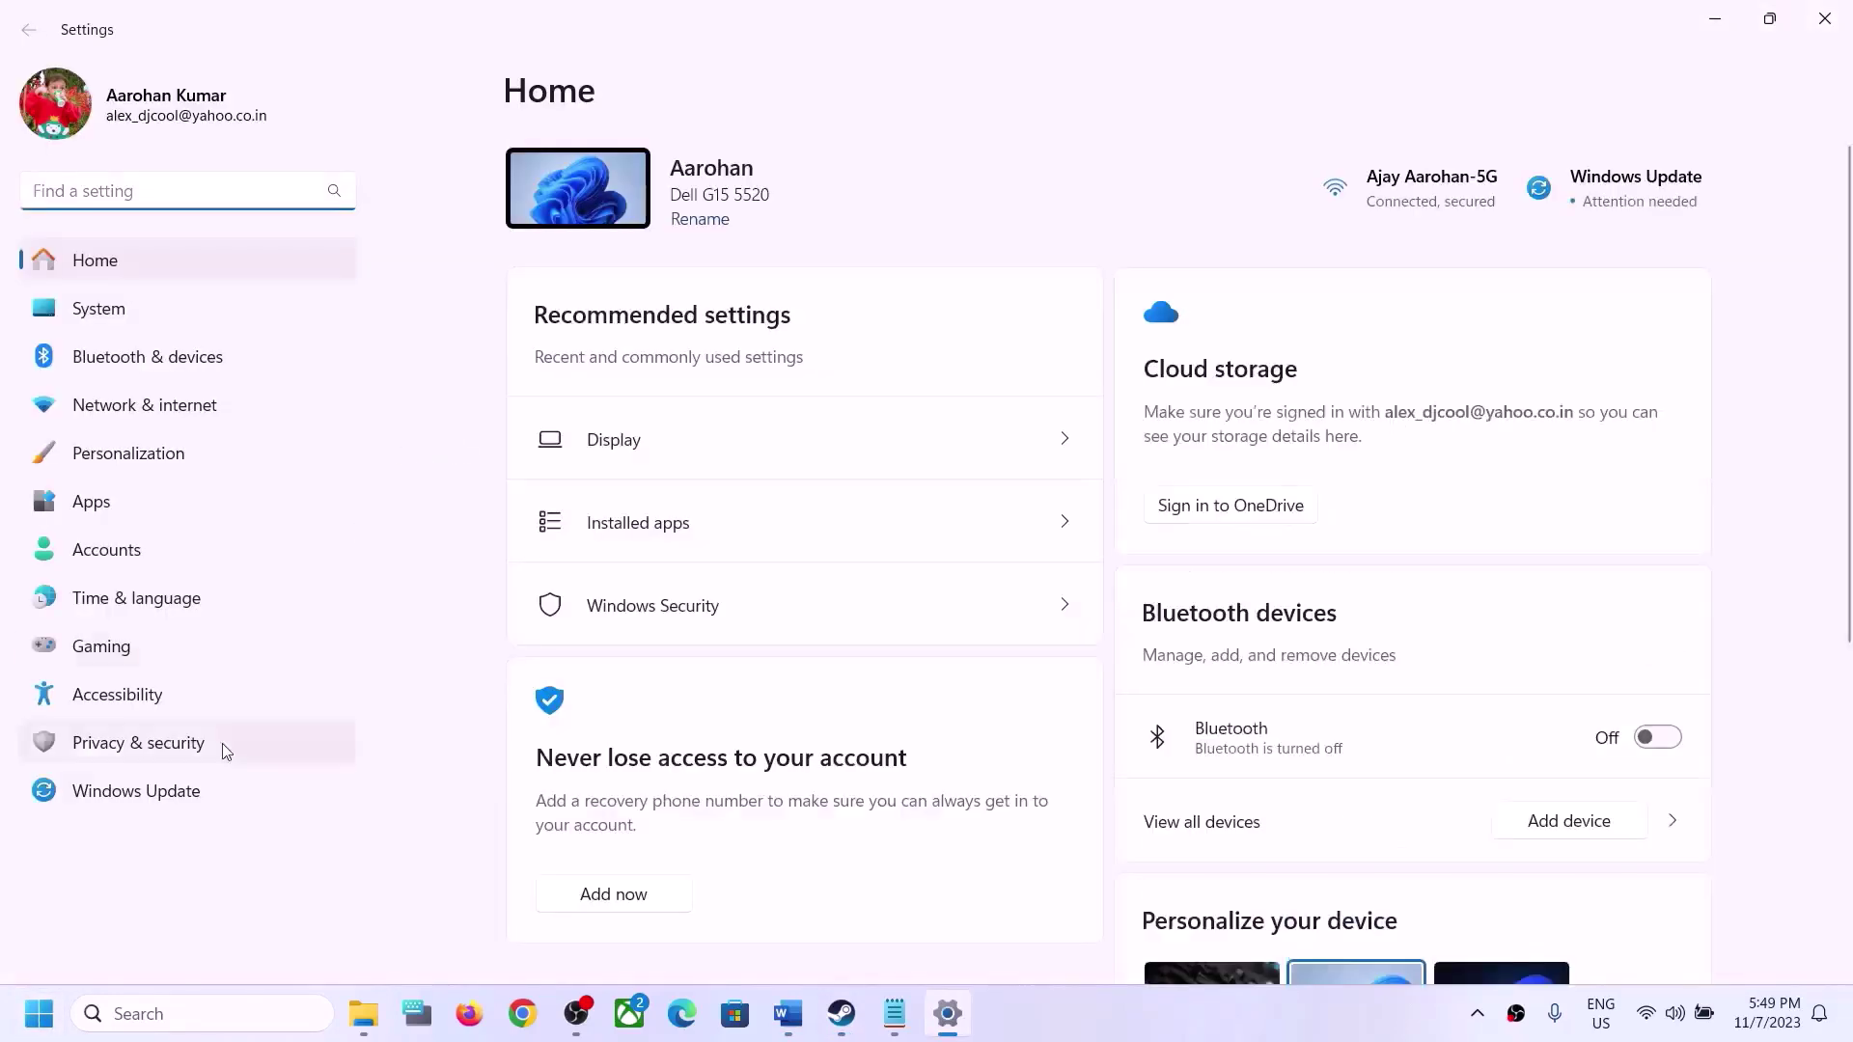
click(149, 764)
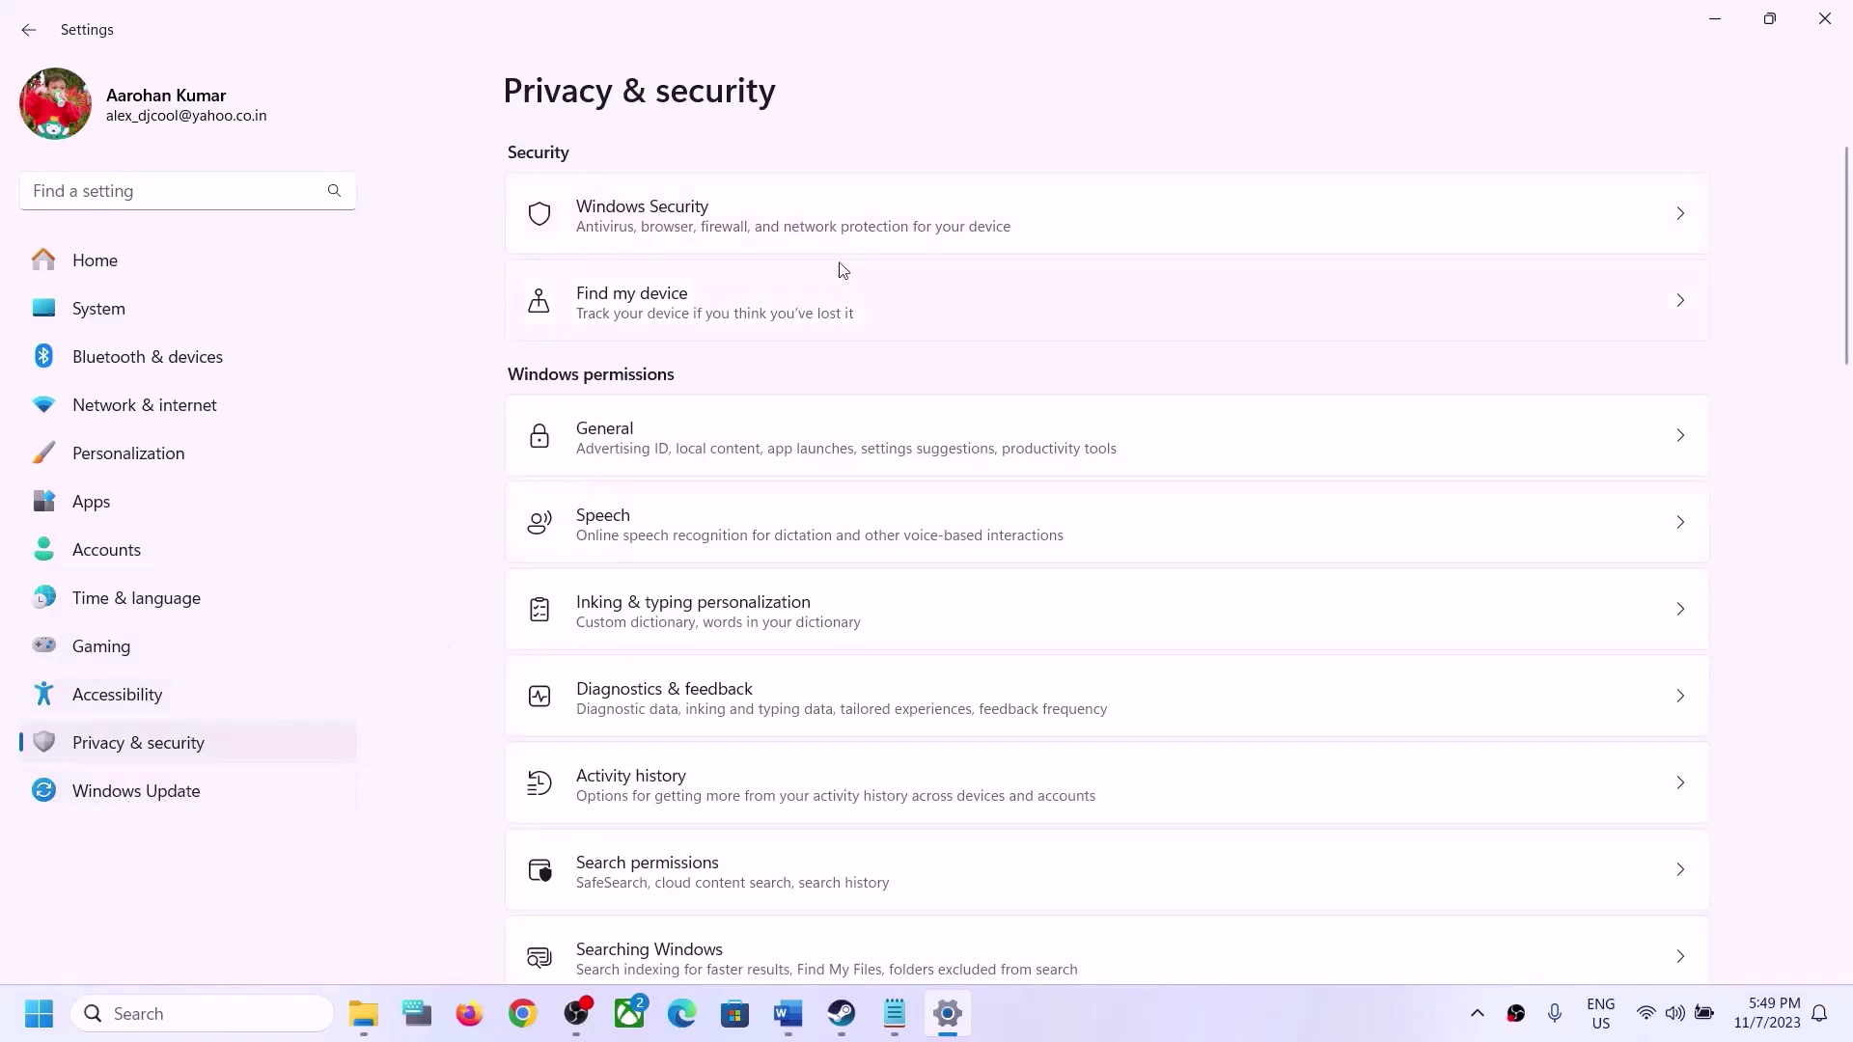
click(715, 213)
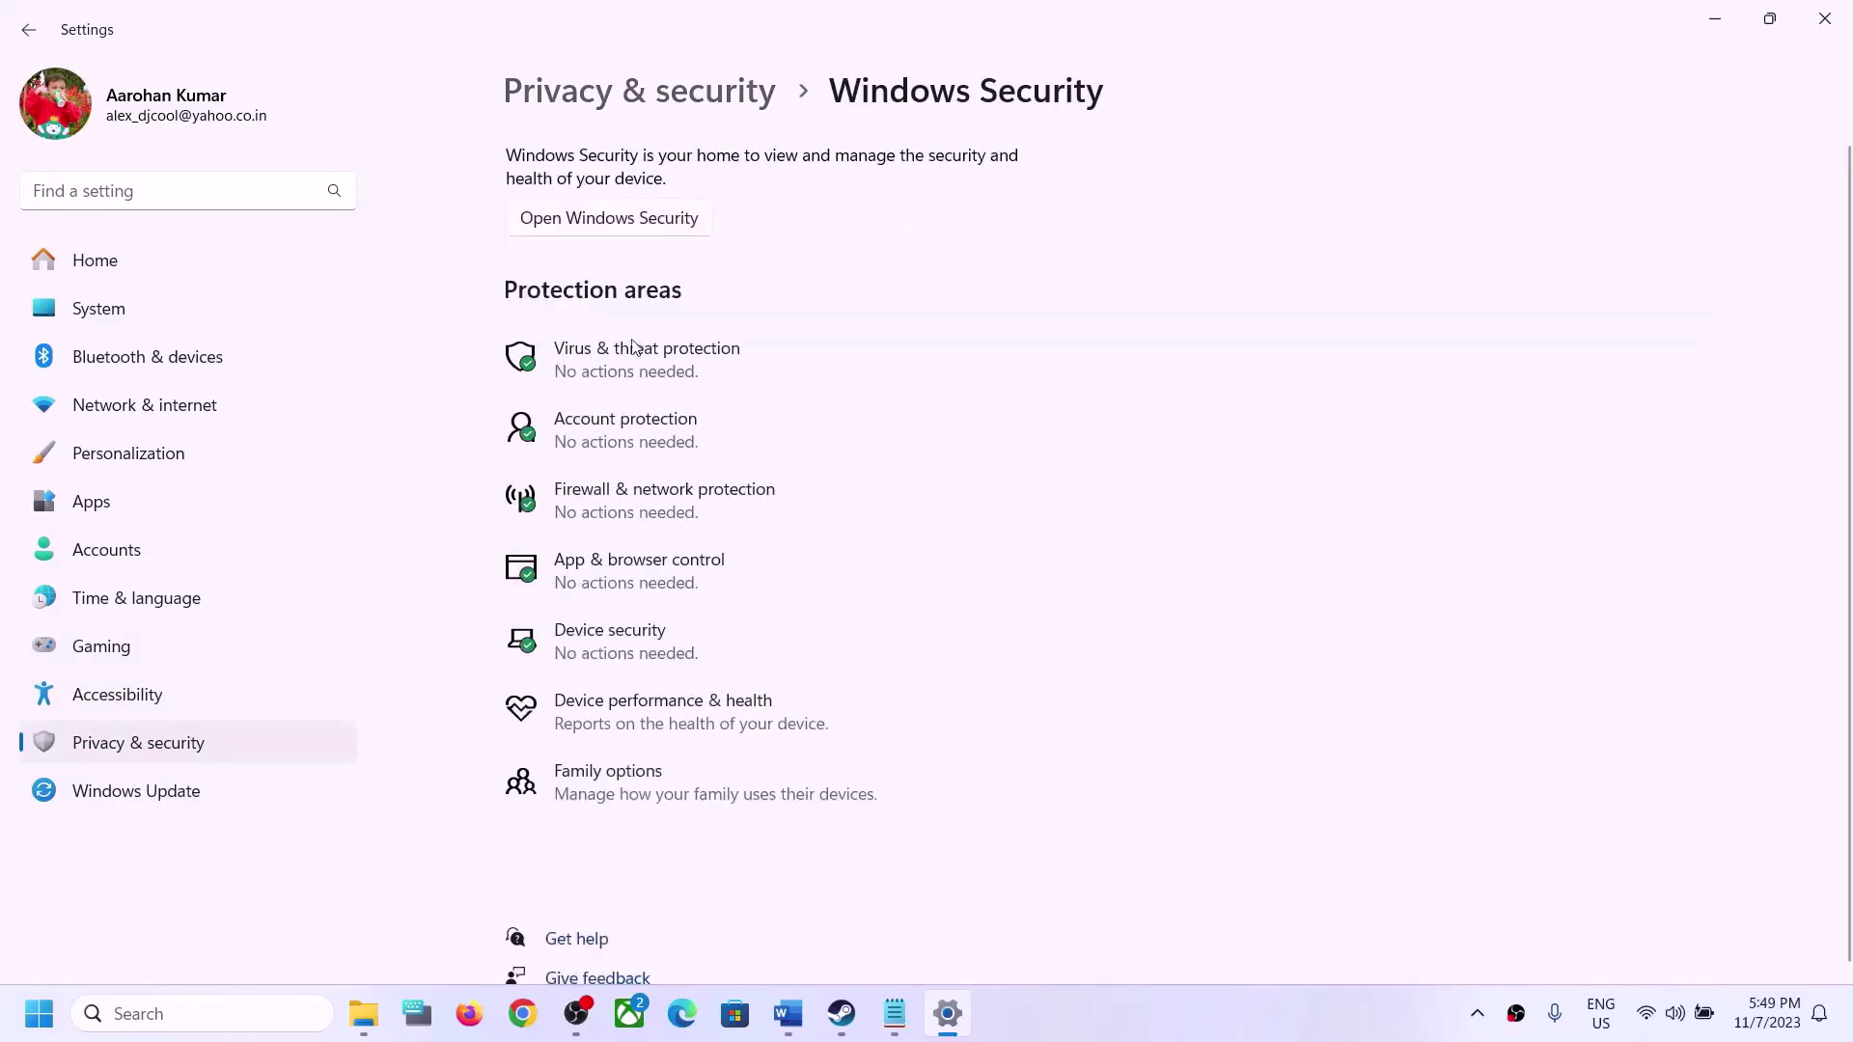
click(614, 371)
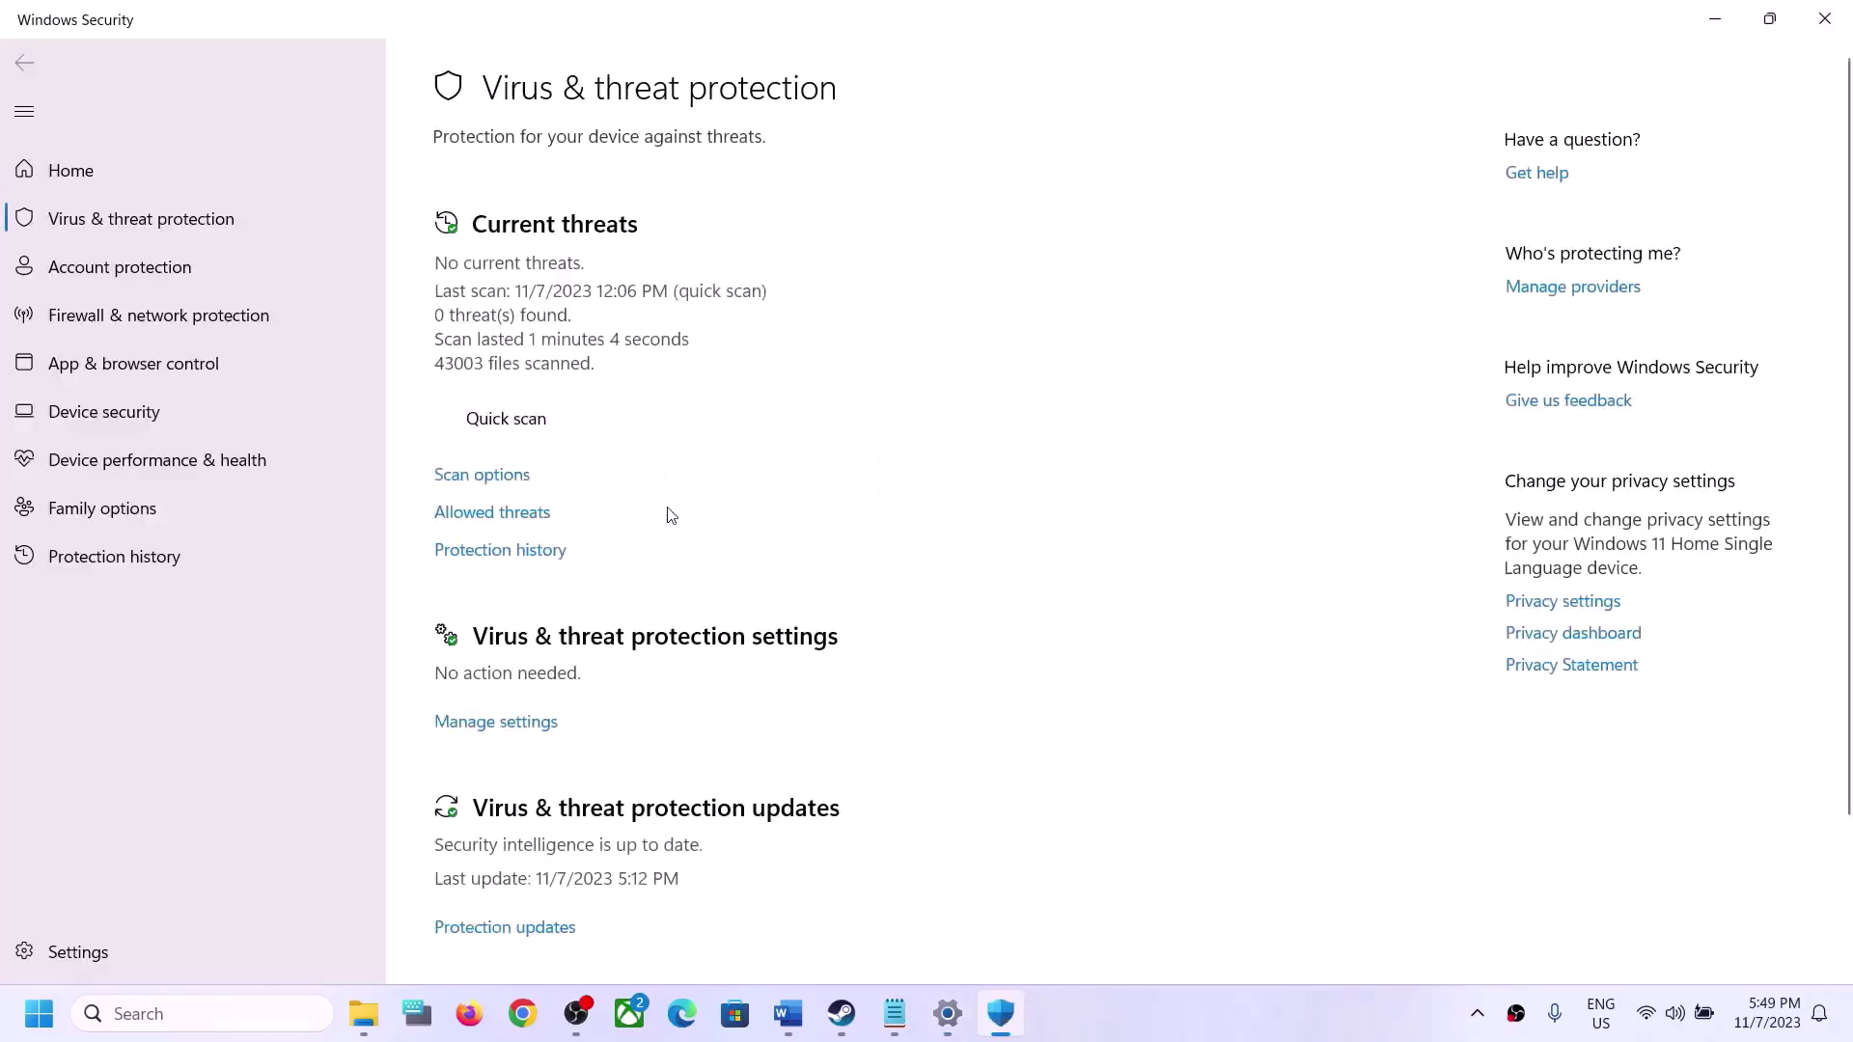
Open Ransomware protection's allowed-apps list and start adding an app via Browse all apps
scroll(666, 513, down, 2)
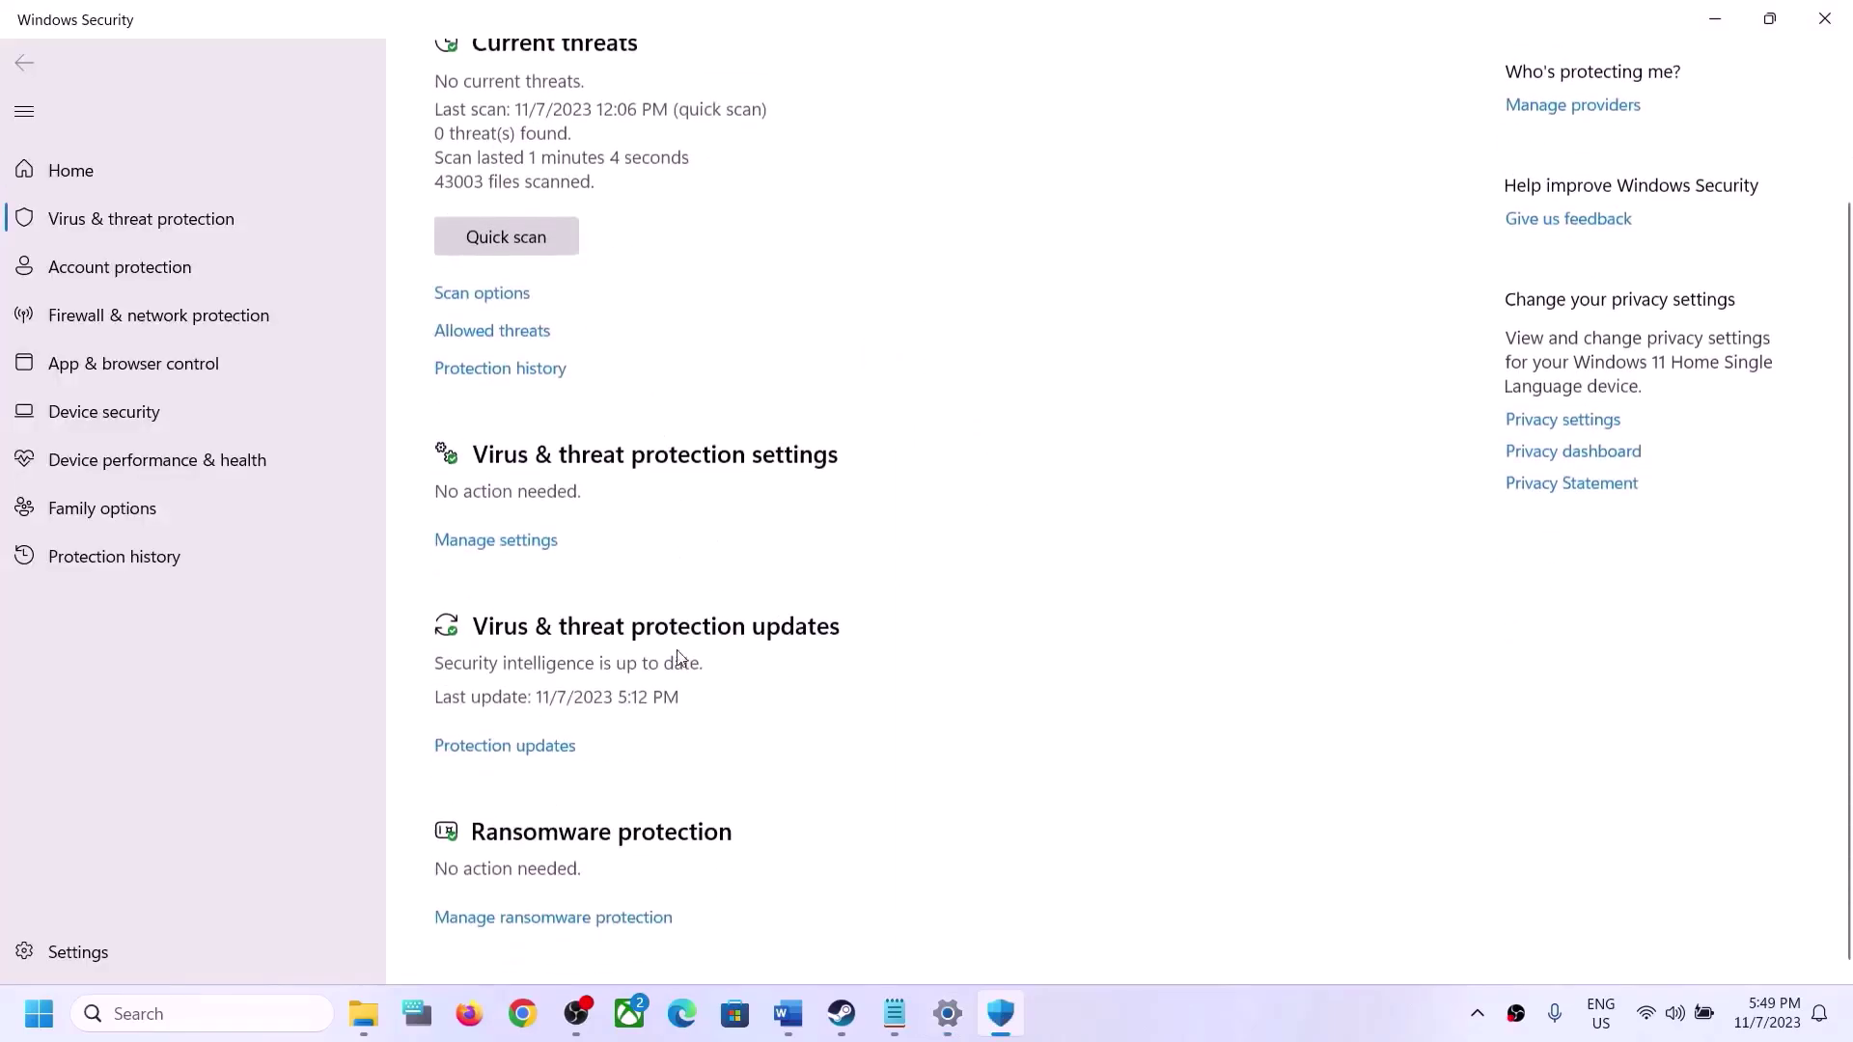
click(584, 913)
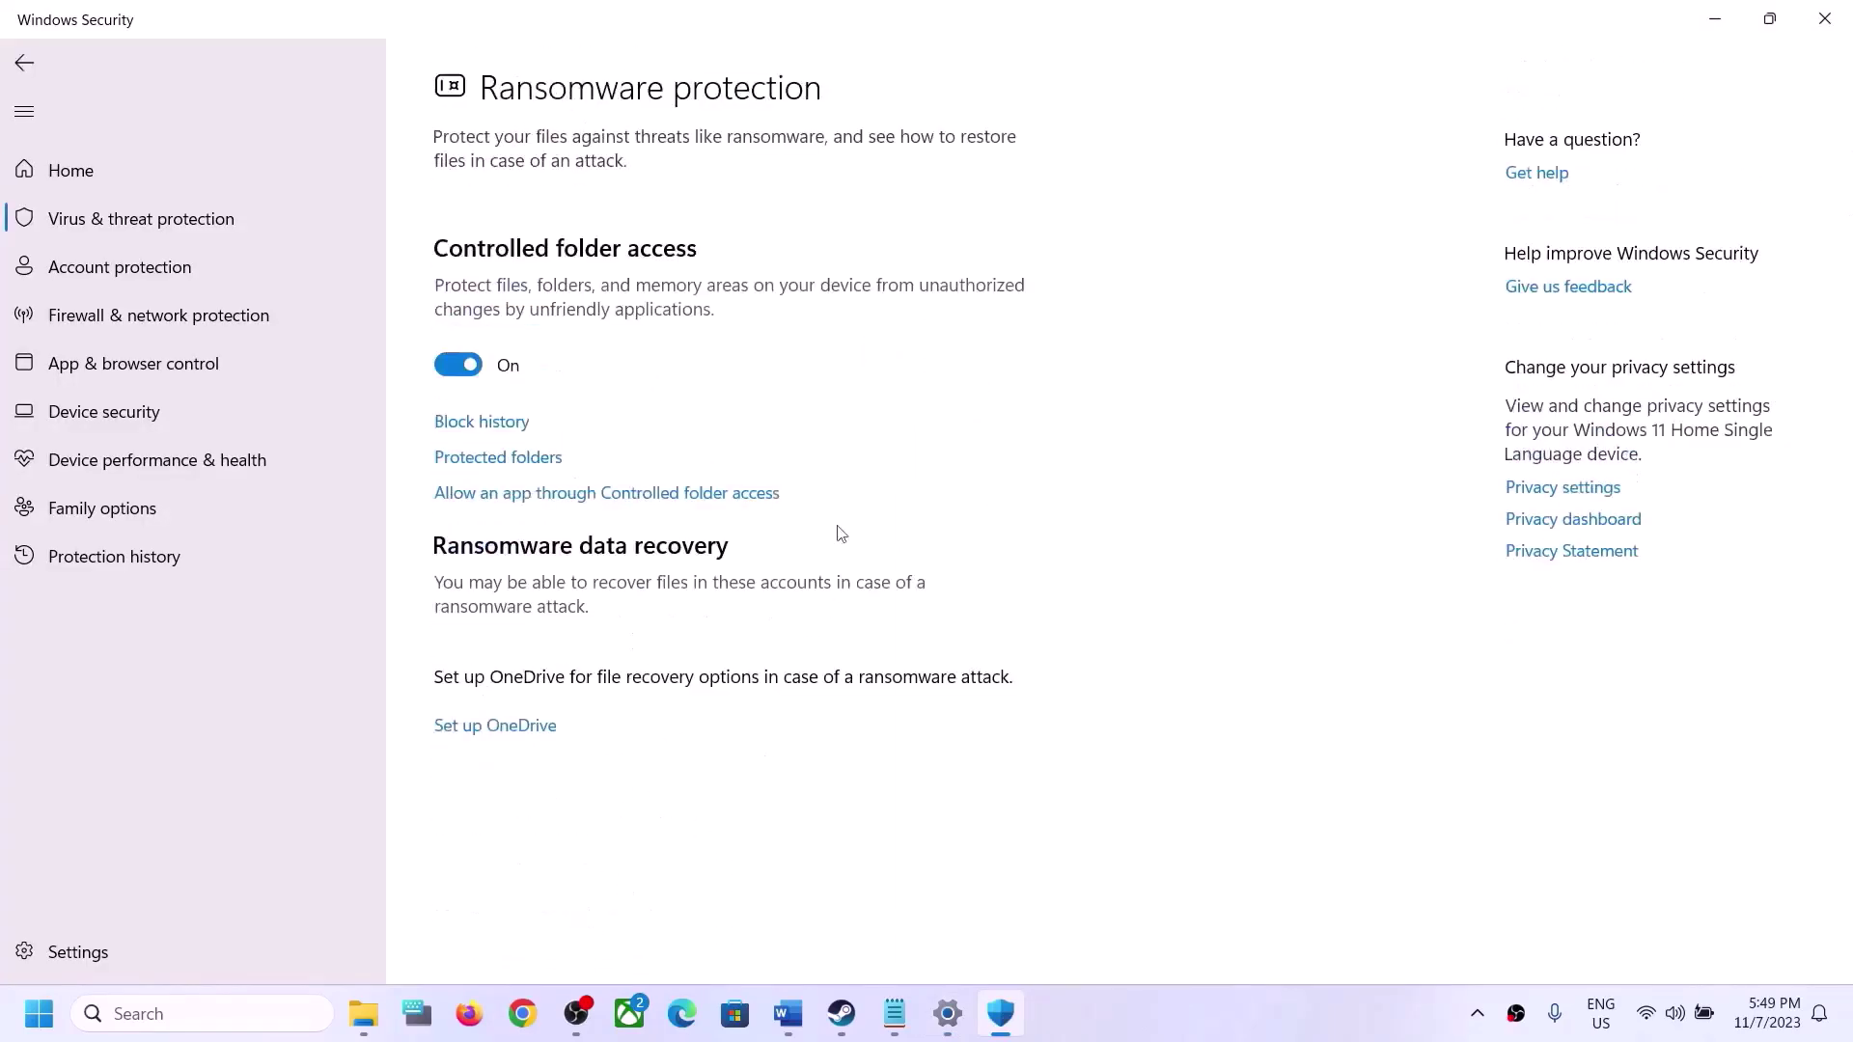
click(628, 496)
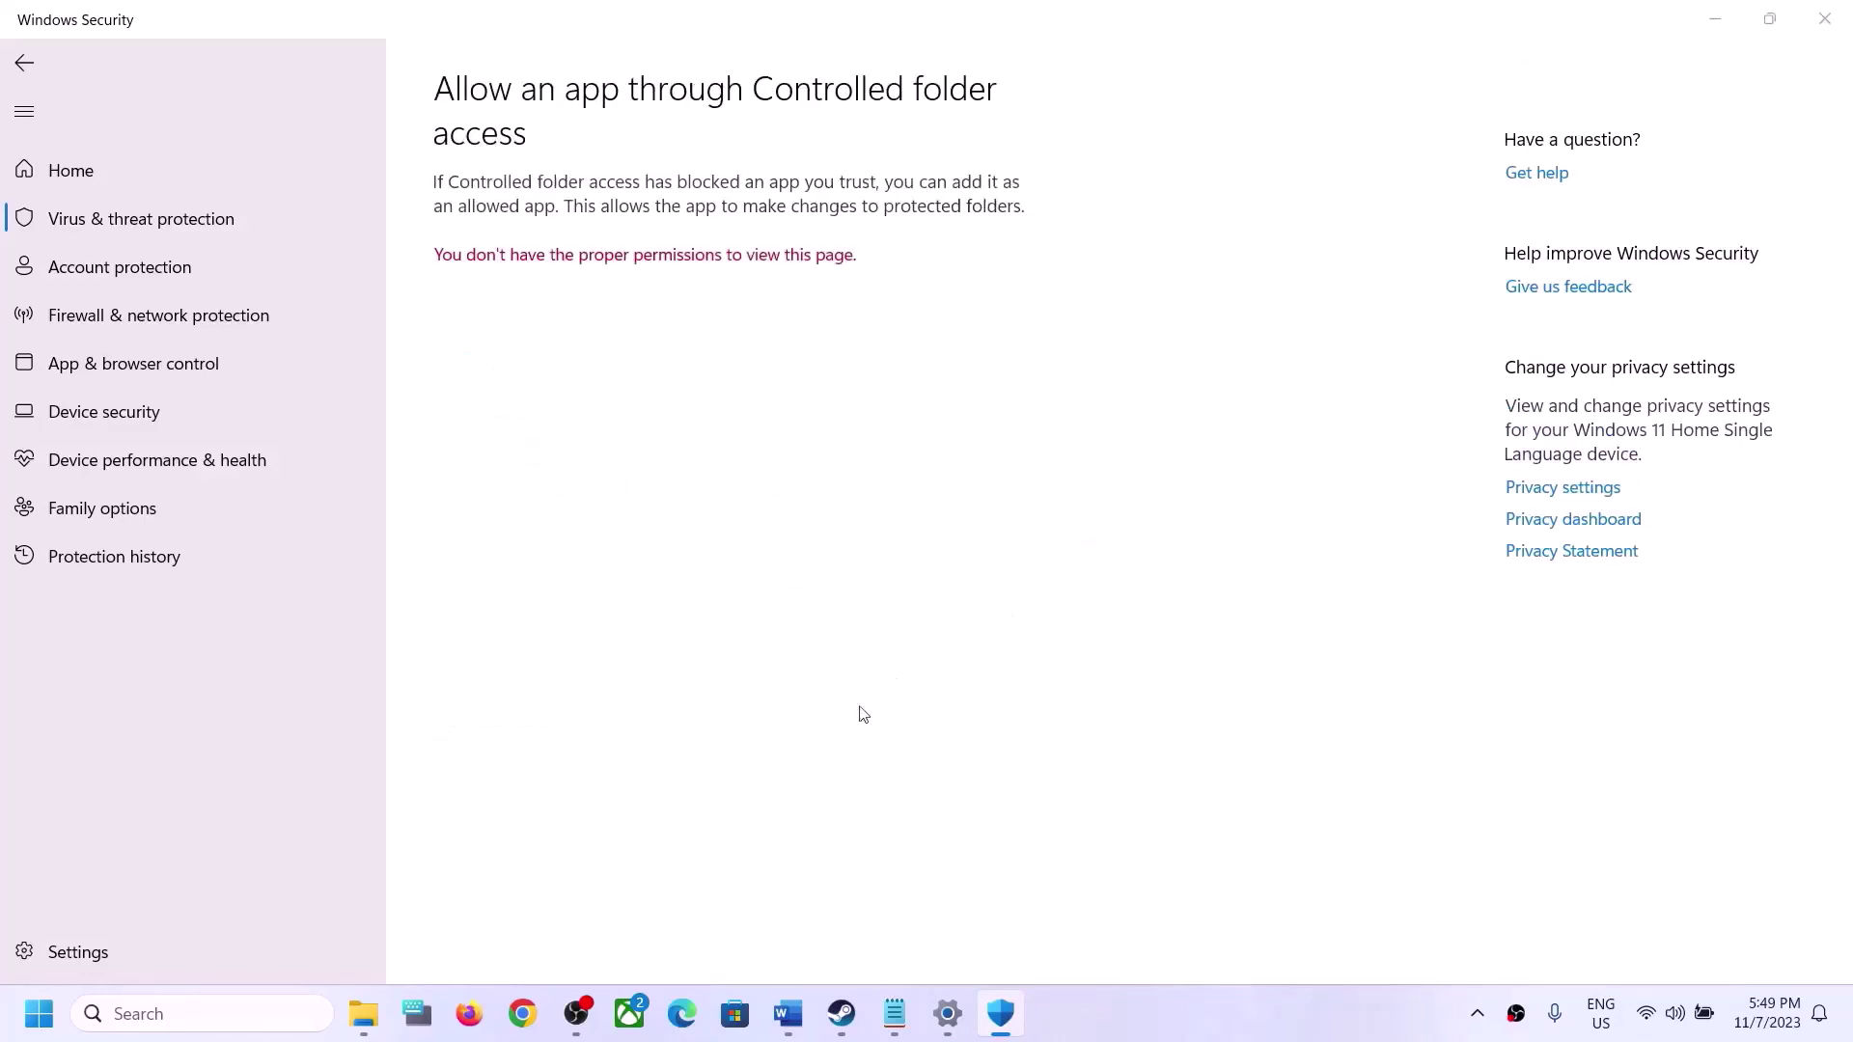
click(656, 287)
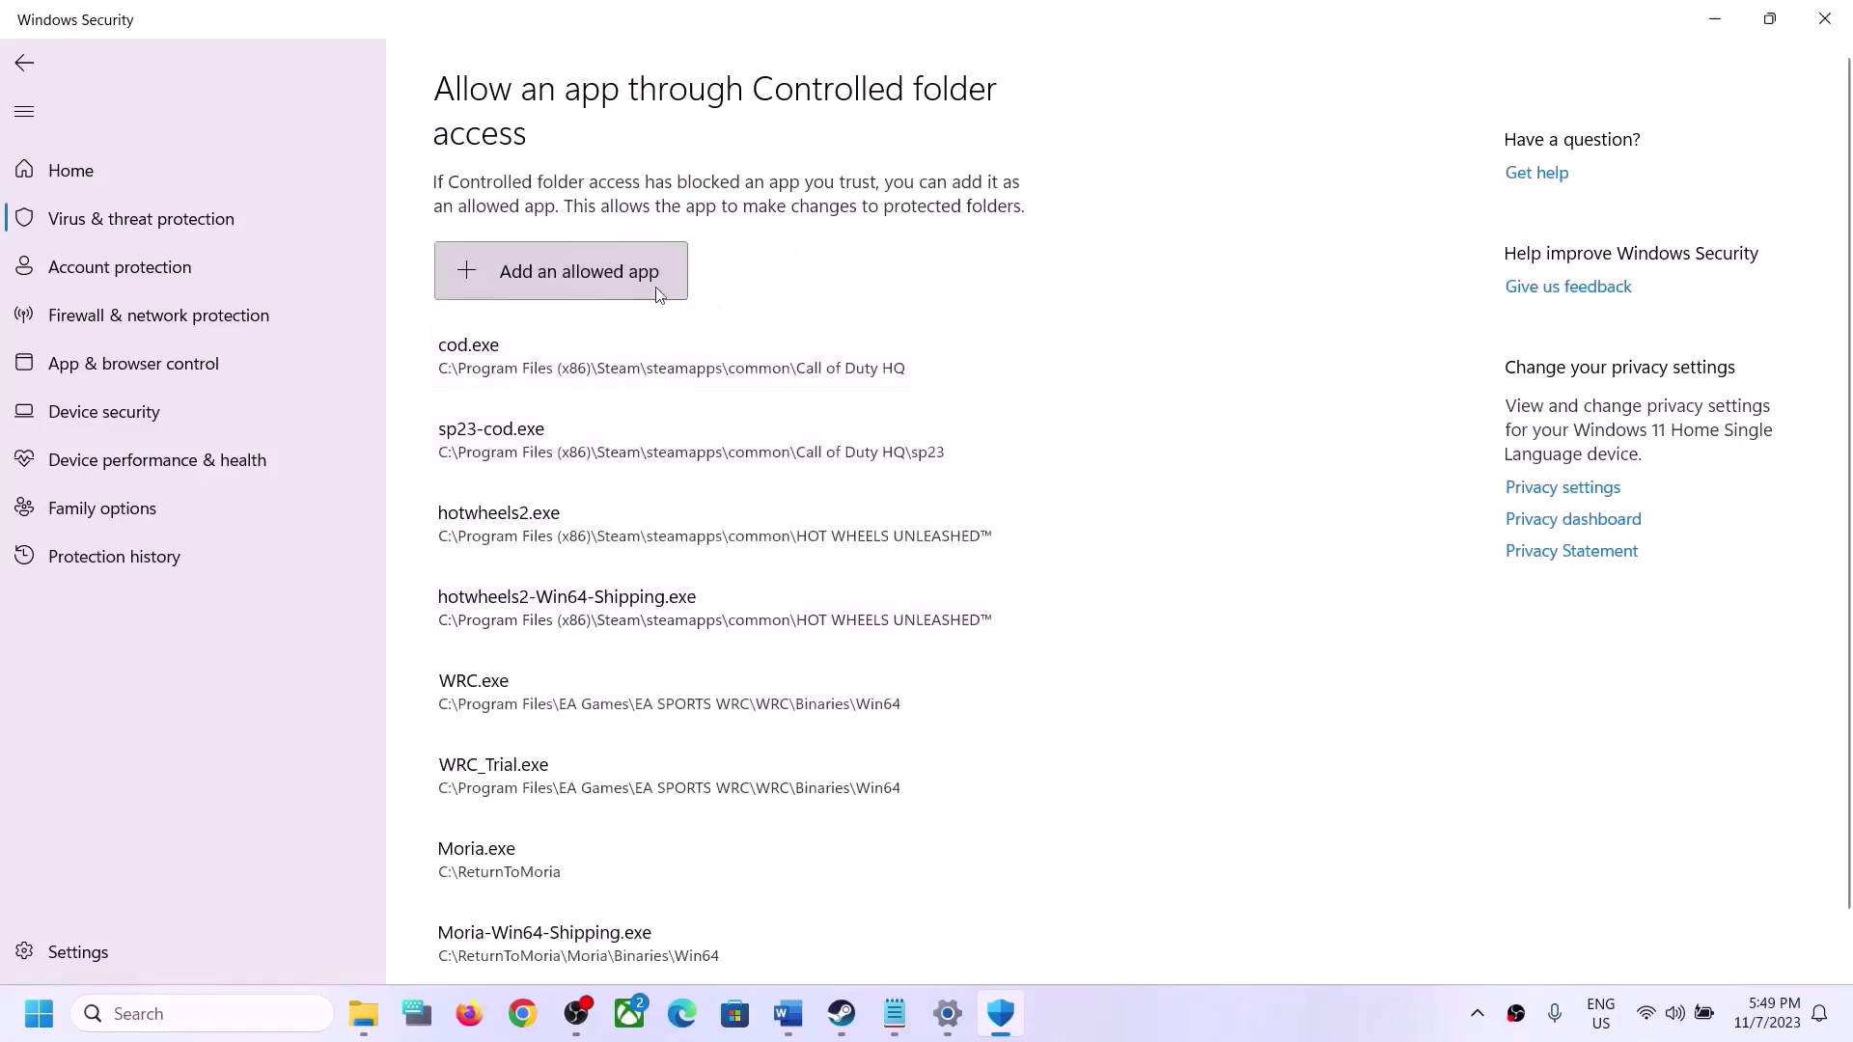
click(614, 368)
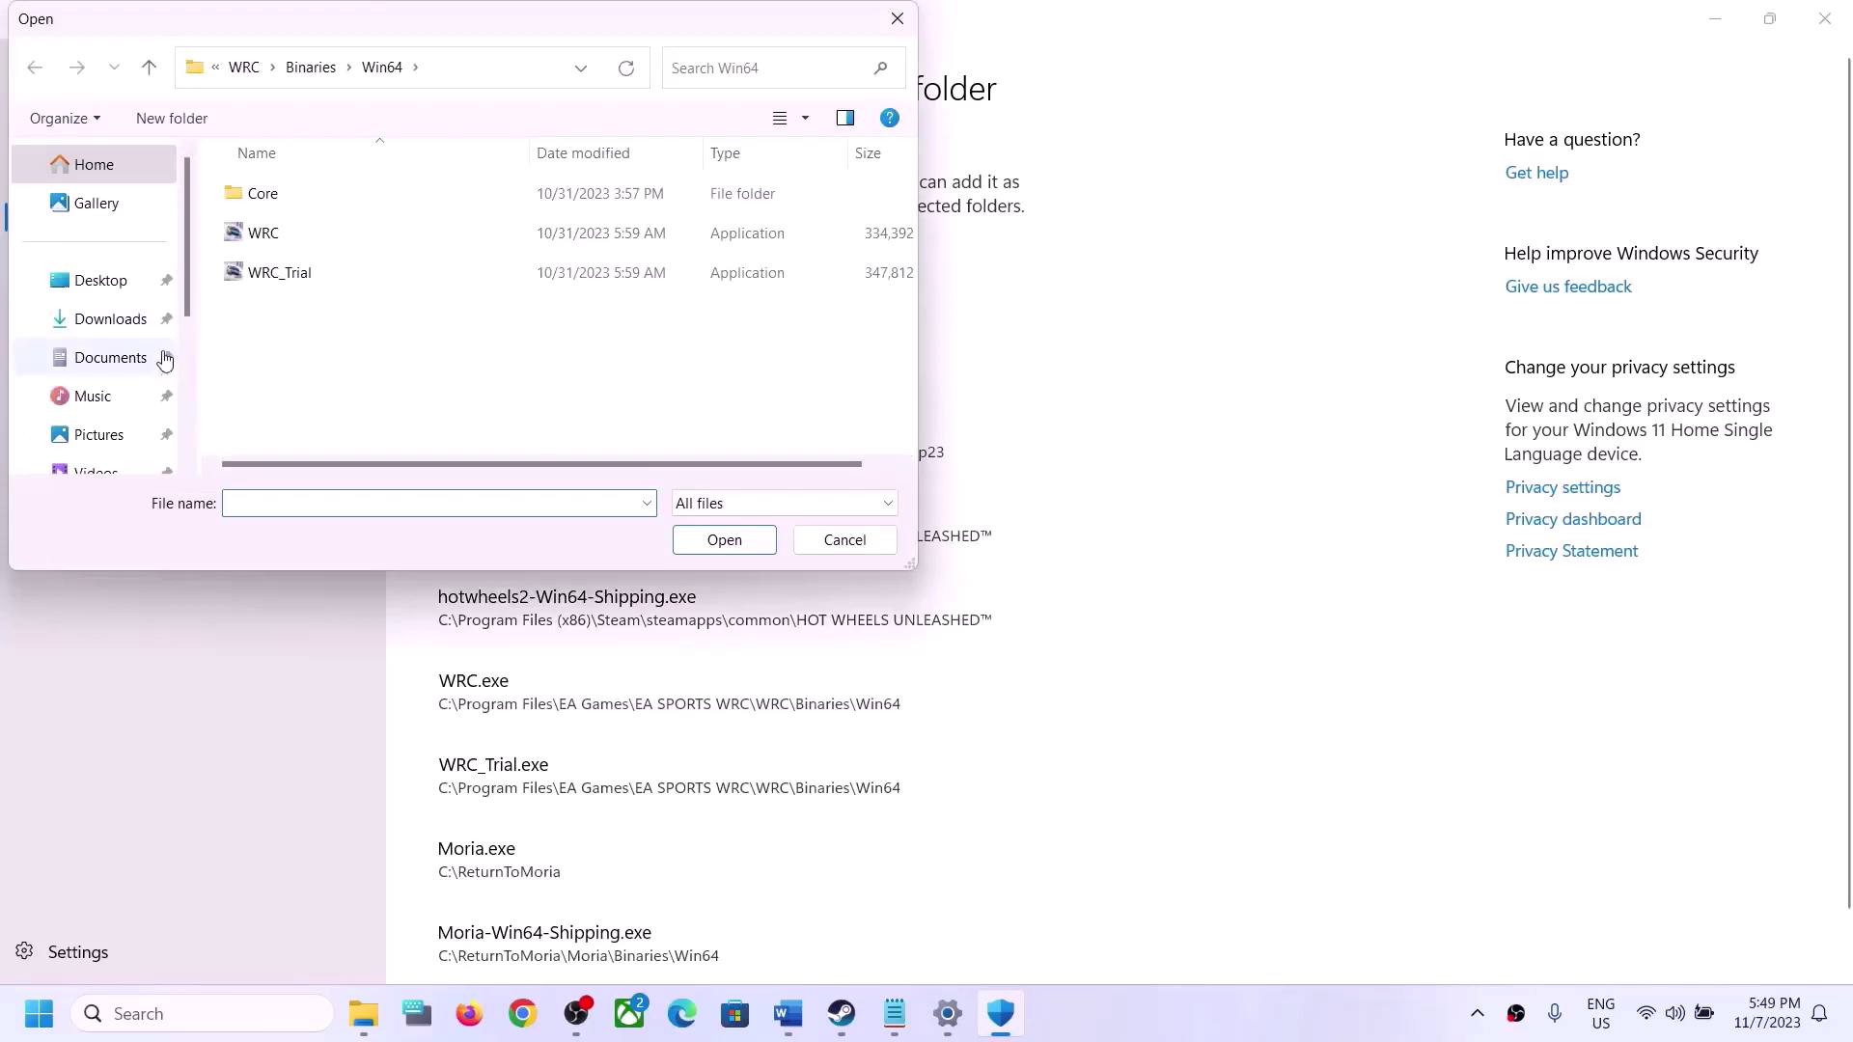
Allow For The King II.exe from the Steam common folder through Controlled folder access
scroll(109, 435, down, 3)
click(106, 352)
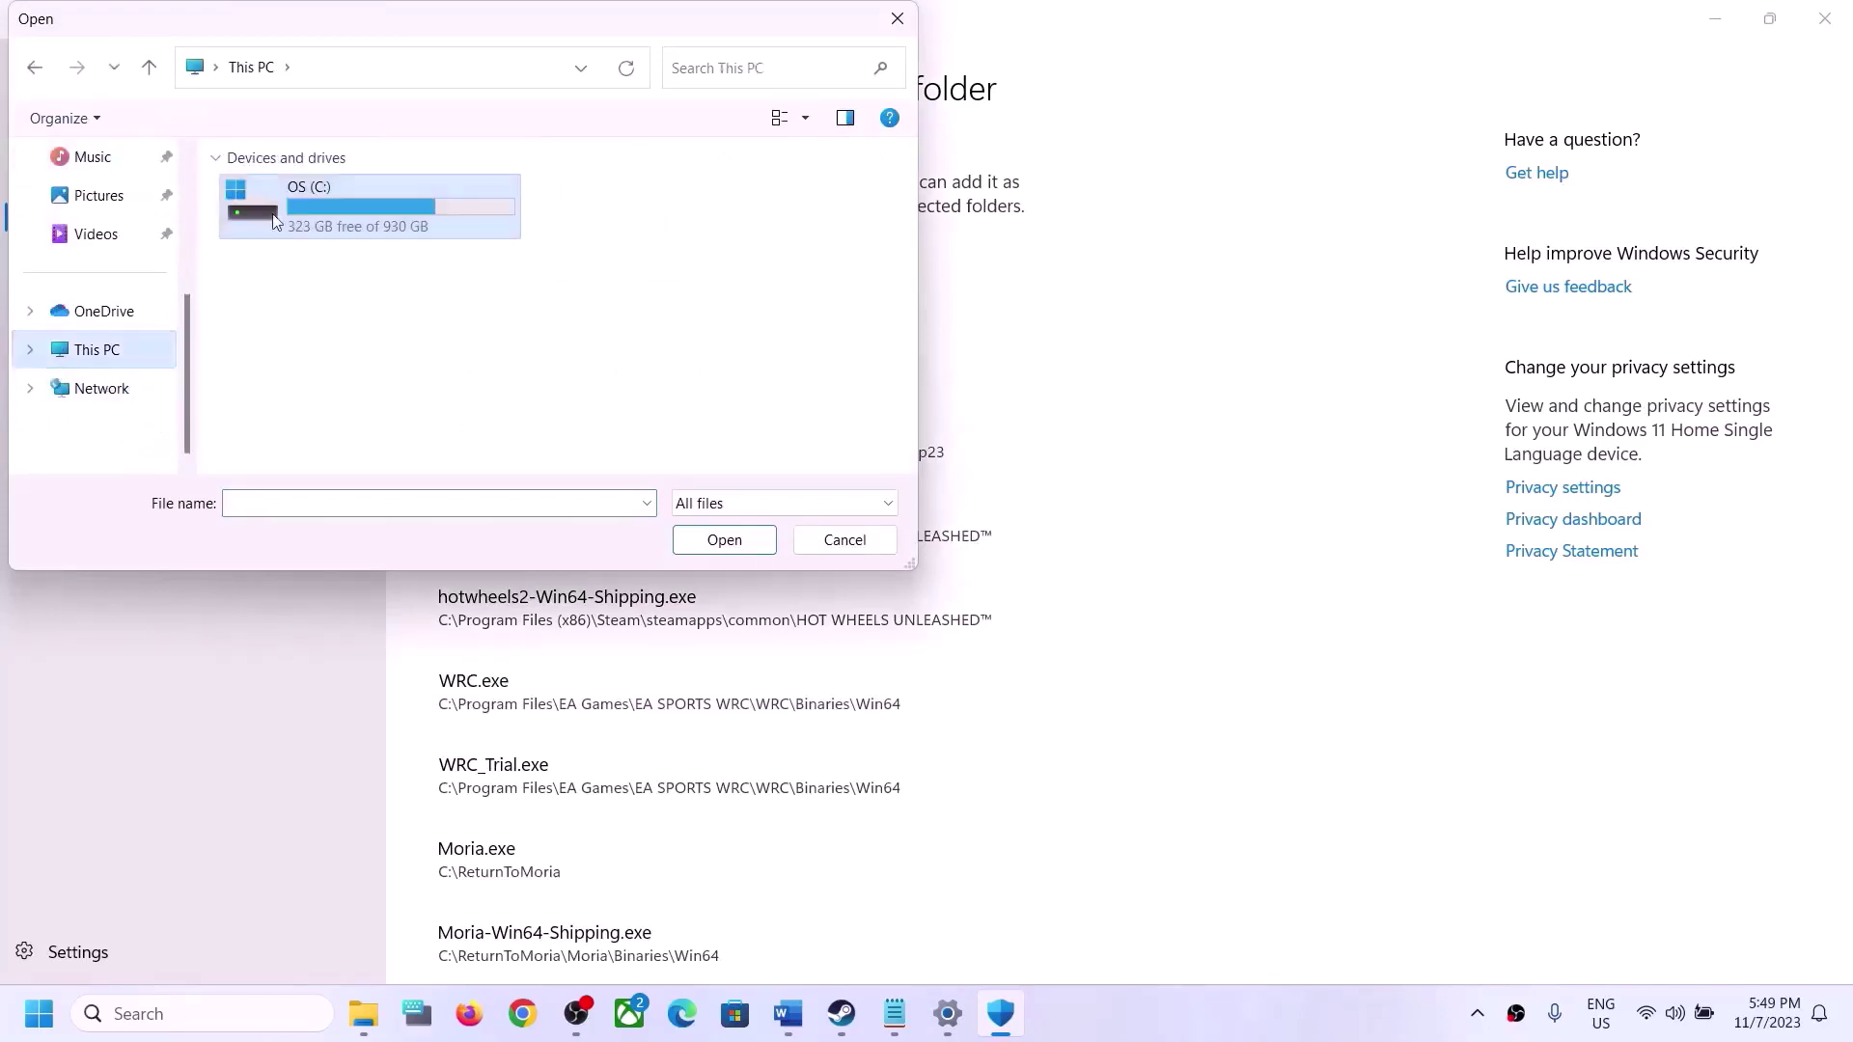
double_click(328, 207)
scroll(329, 318, down, 3)
double_click(343, 235)
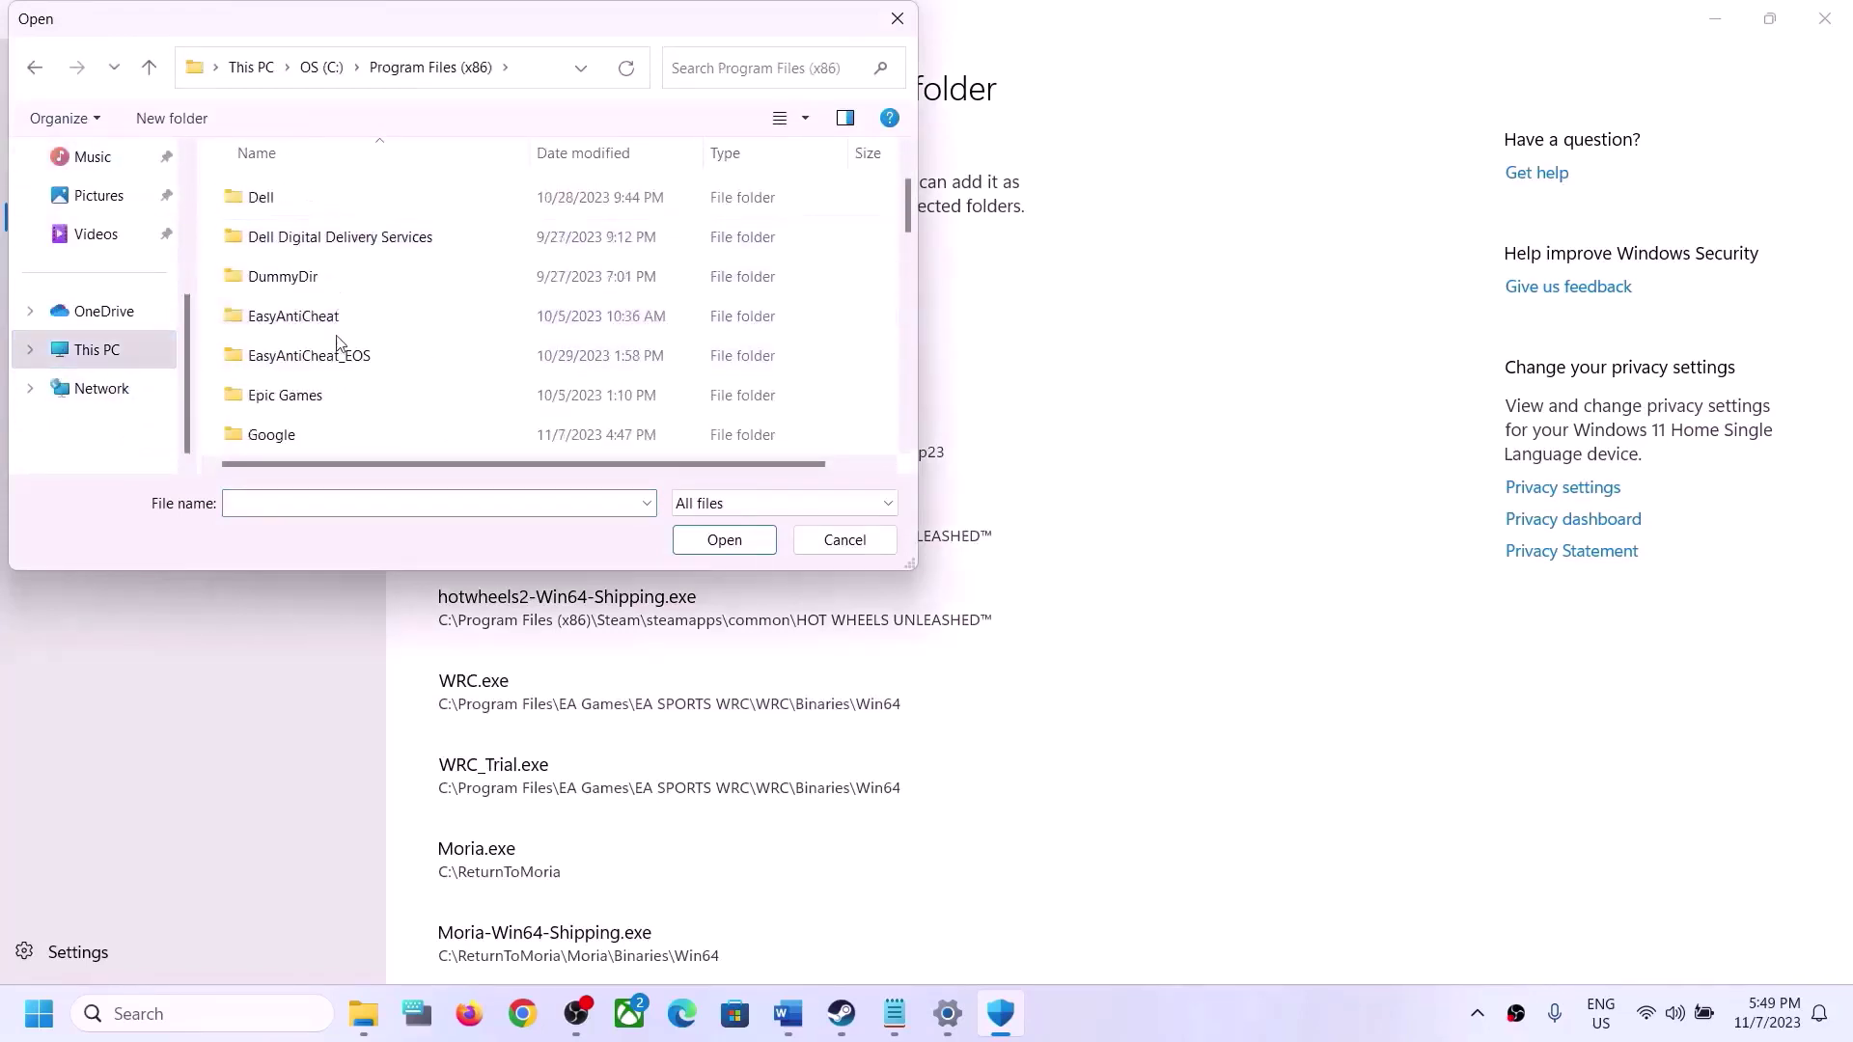
scroll(280, 373, down, 2)
scroll(281, 374, down, 3)
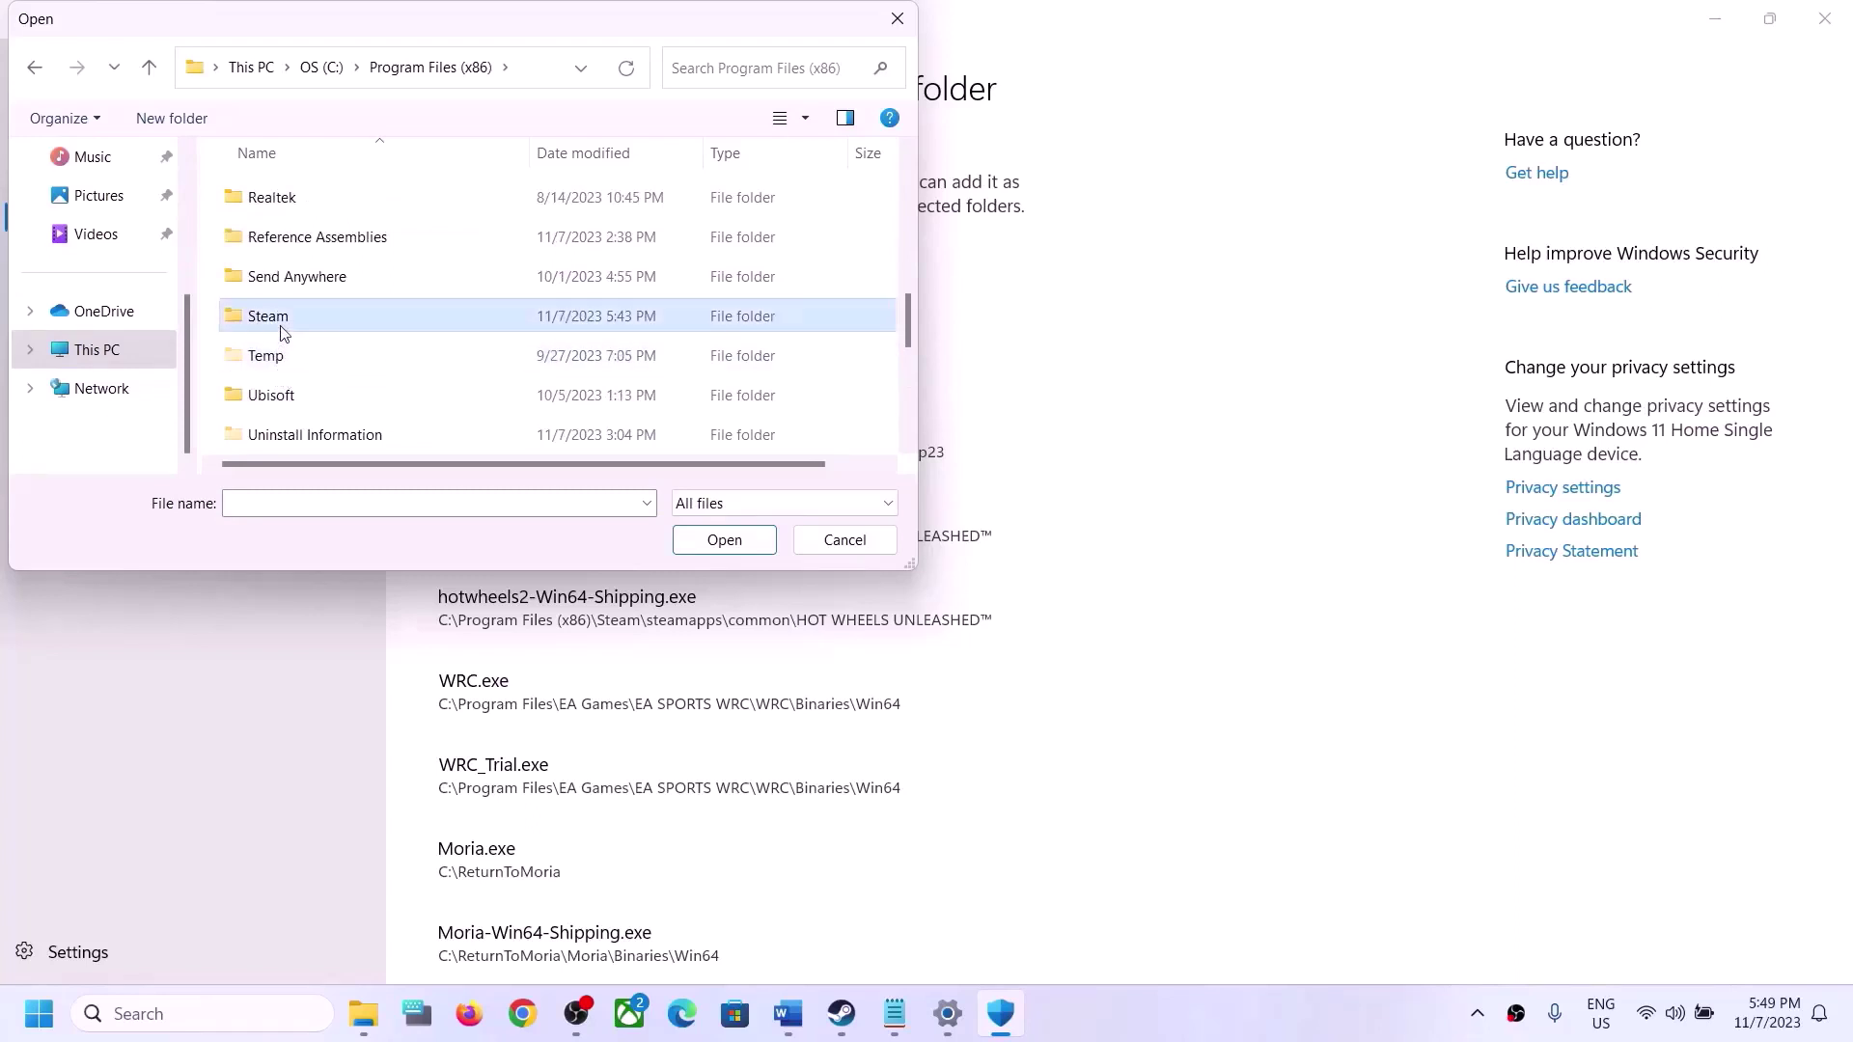
double_click(281, 328)
scroll(302, 362, down, 3)
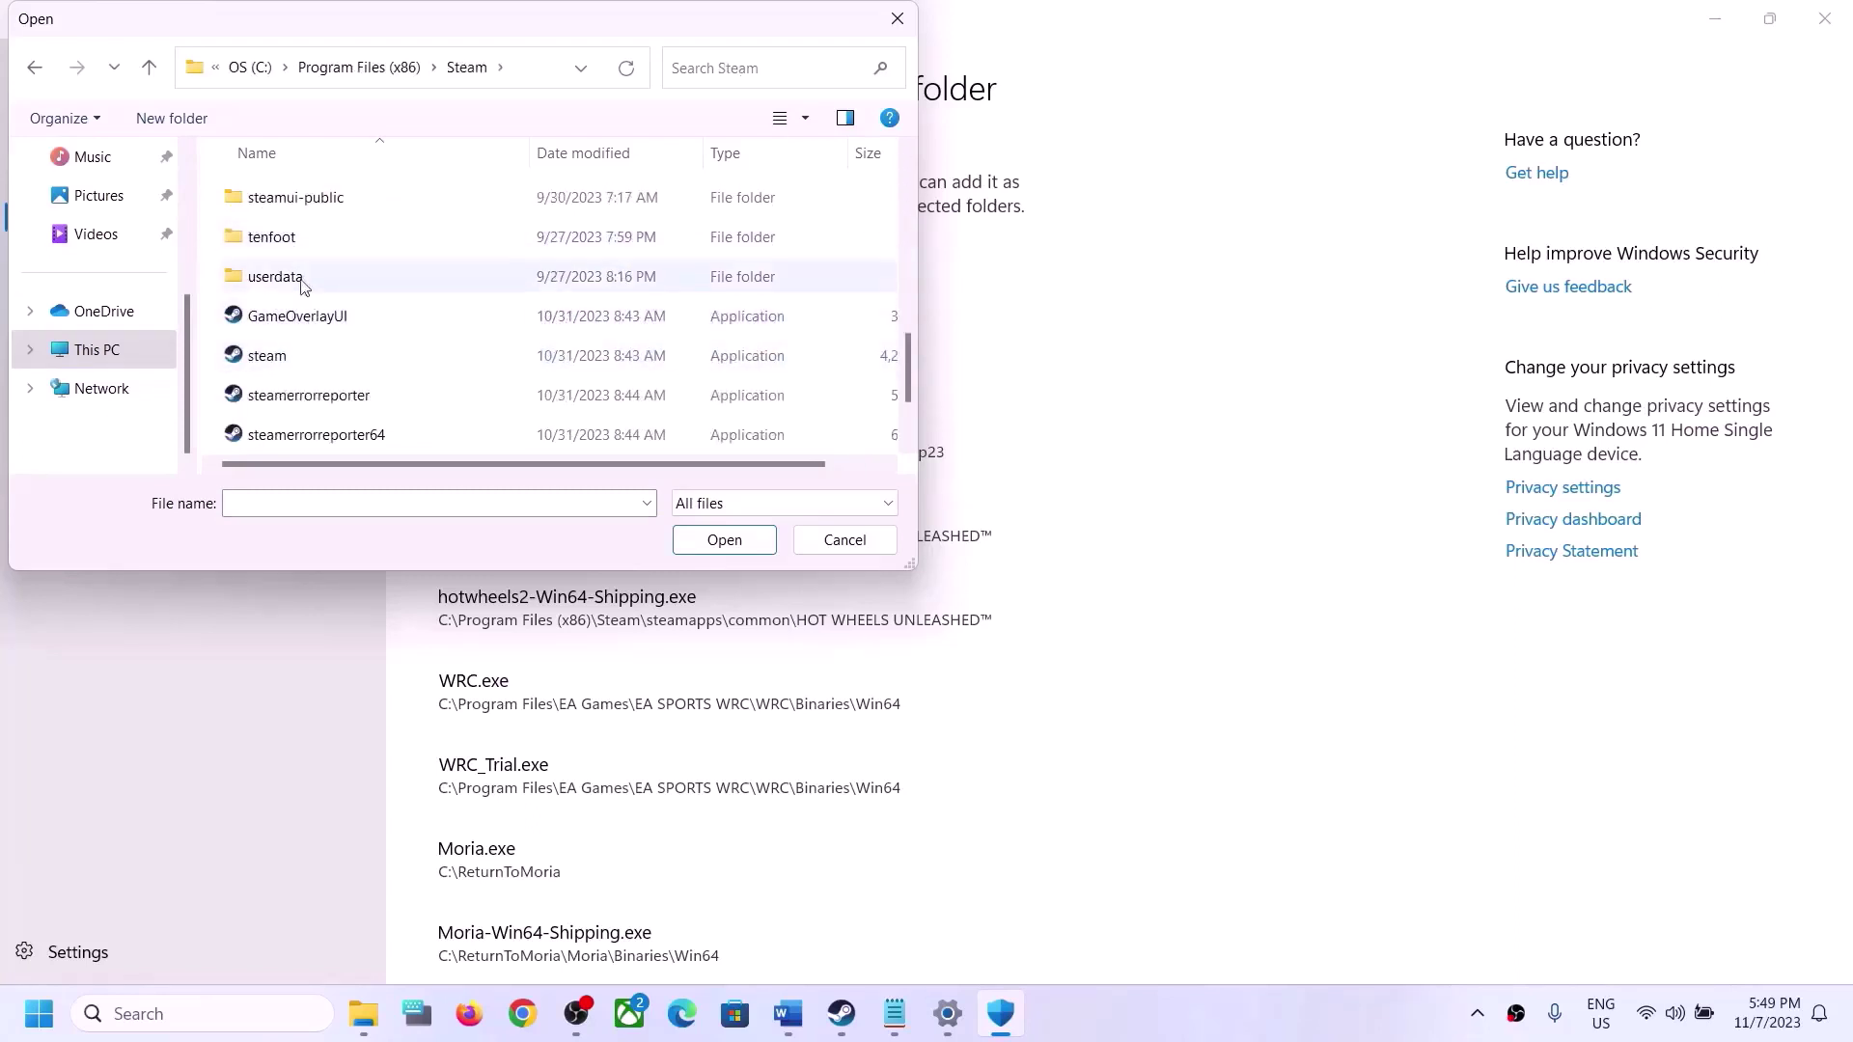
scroll(300, 280, up, 1)
double_click(286, 232)
double_click(295, 190)
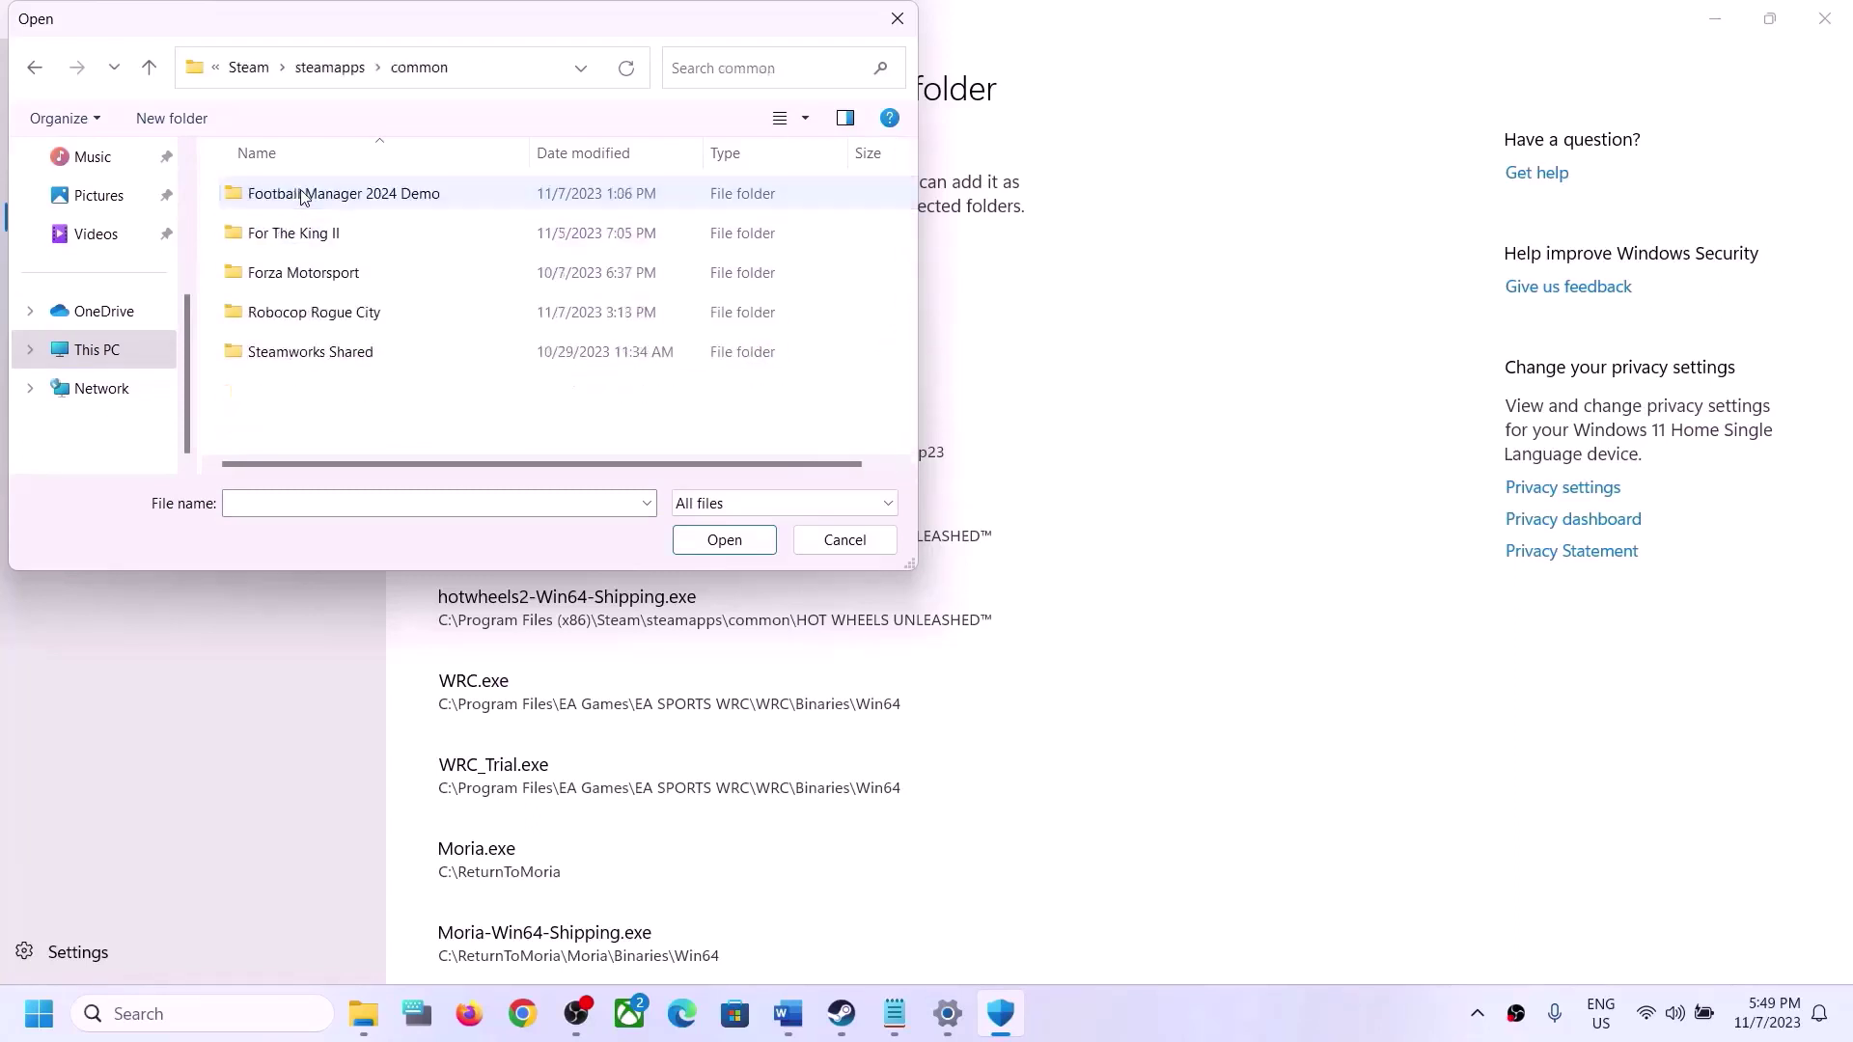
double_click(305, 235)
click(327, 270)
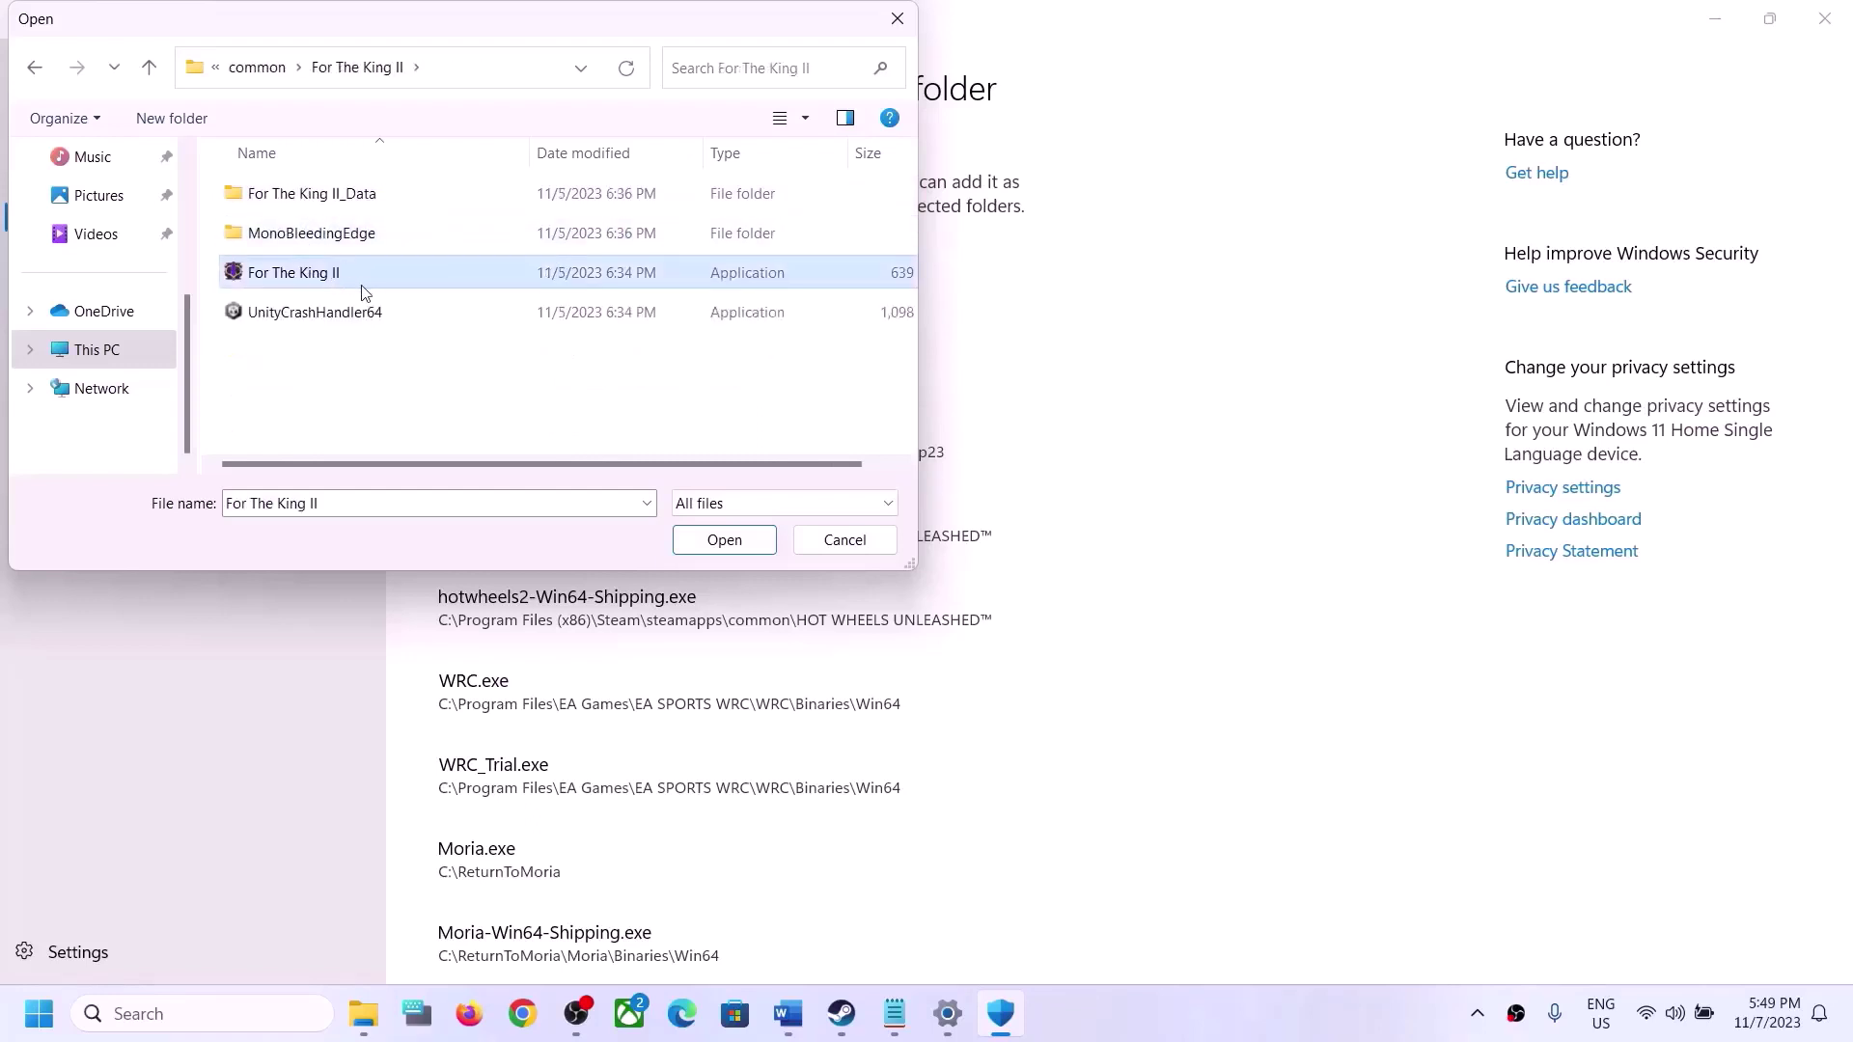
click(719, 540)
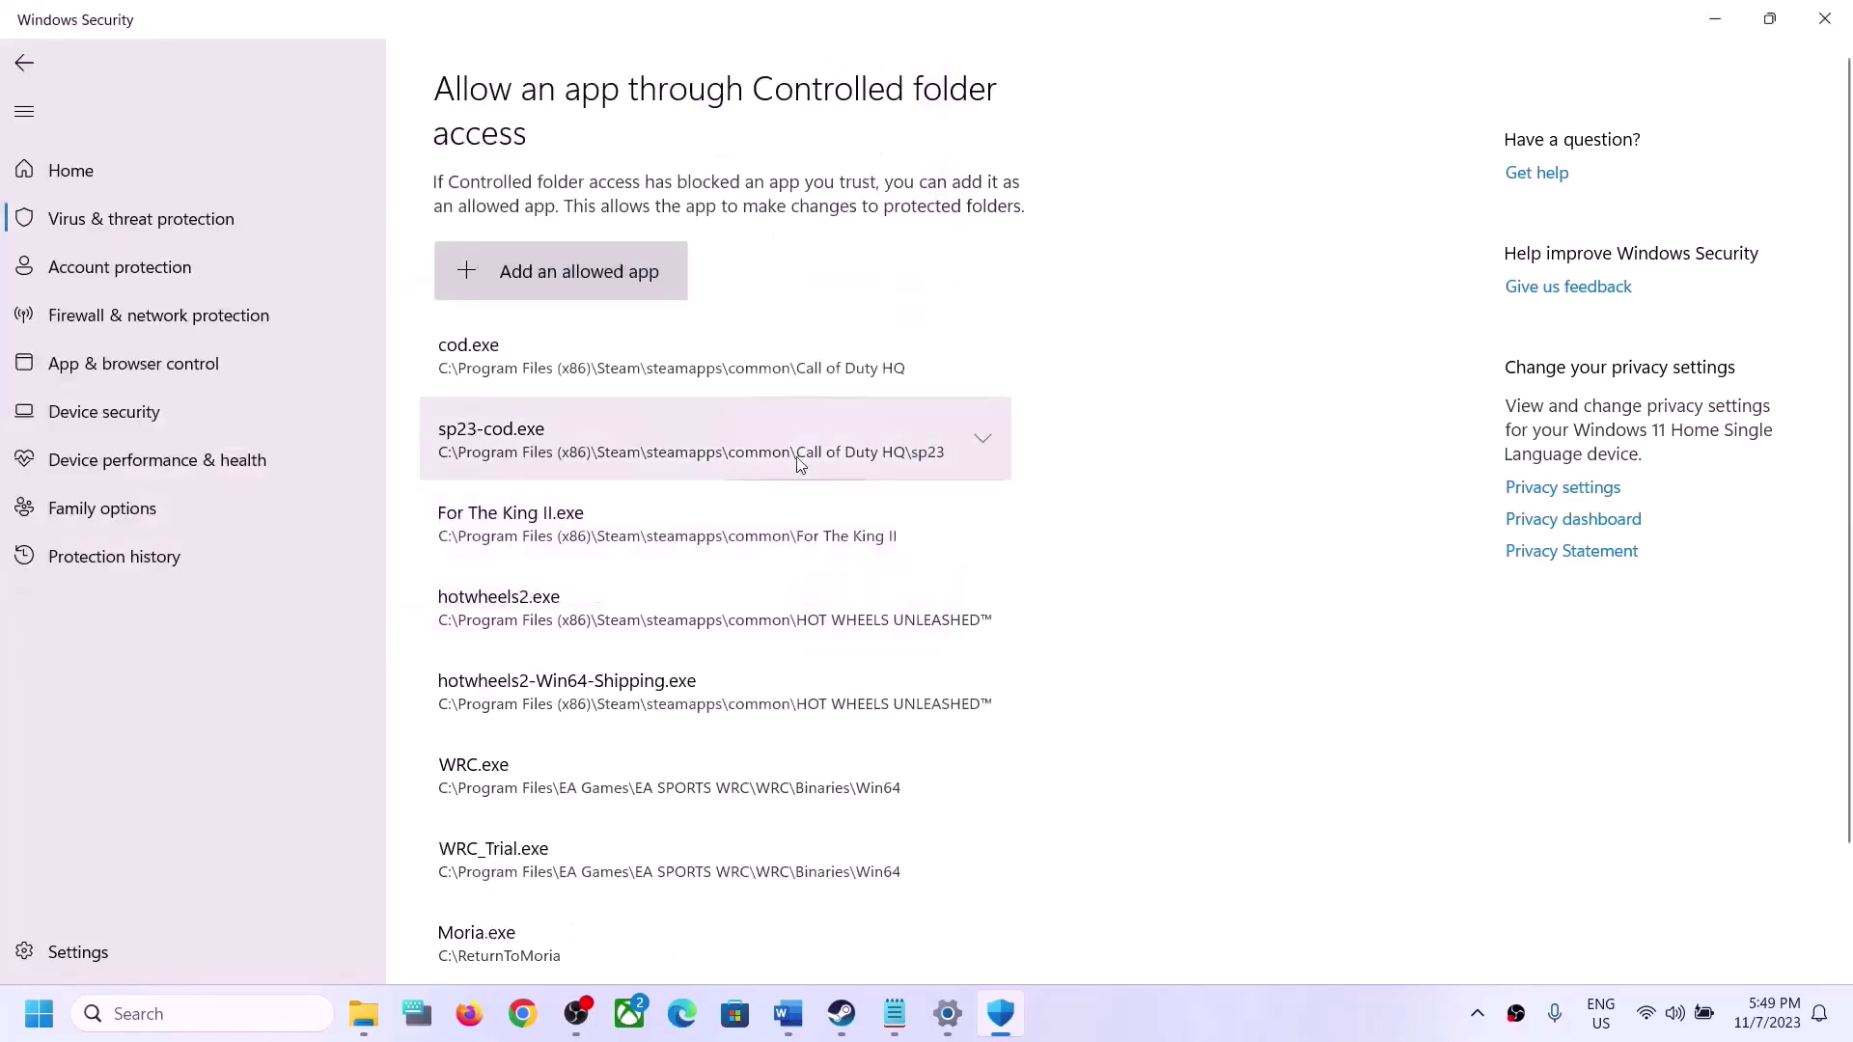
click(302, 1013)
text(contr)
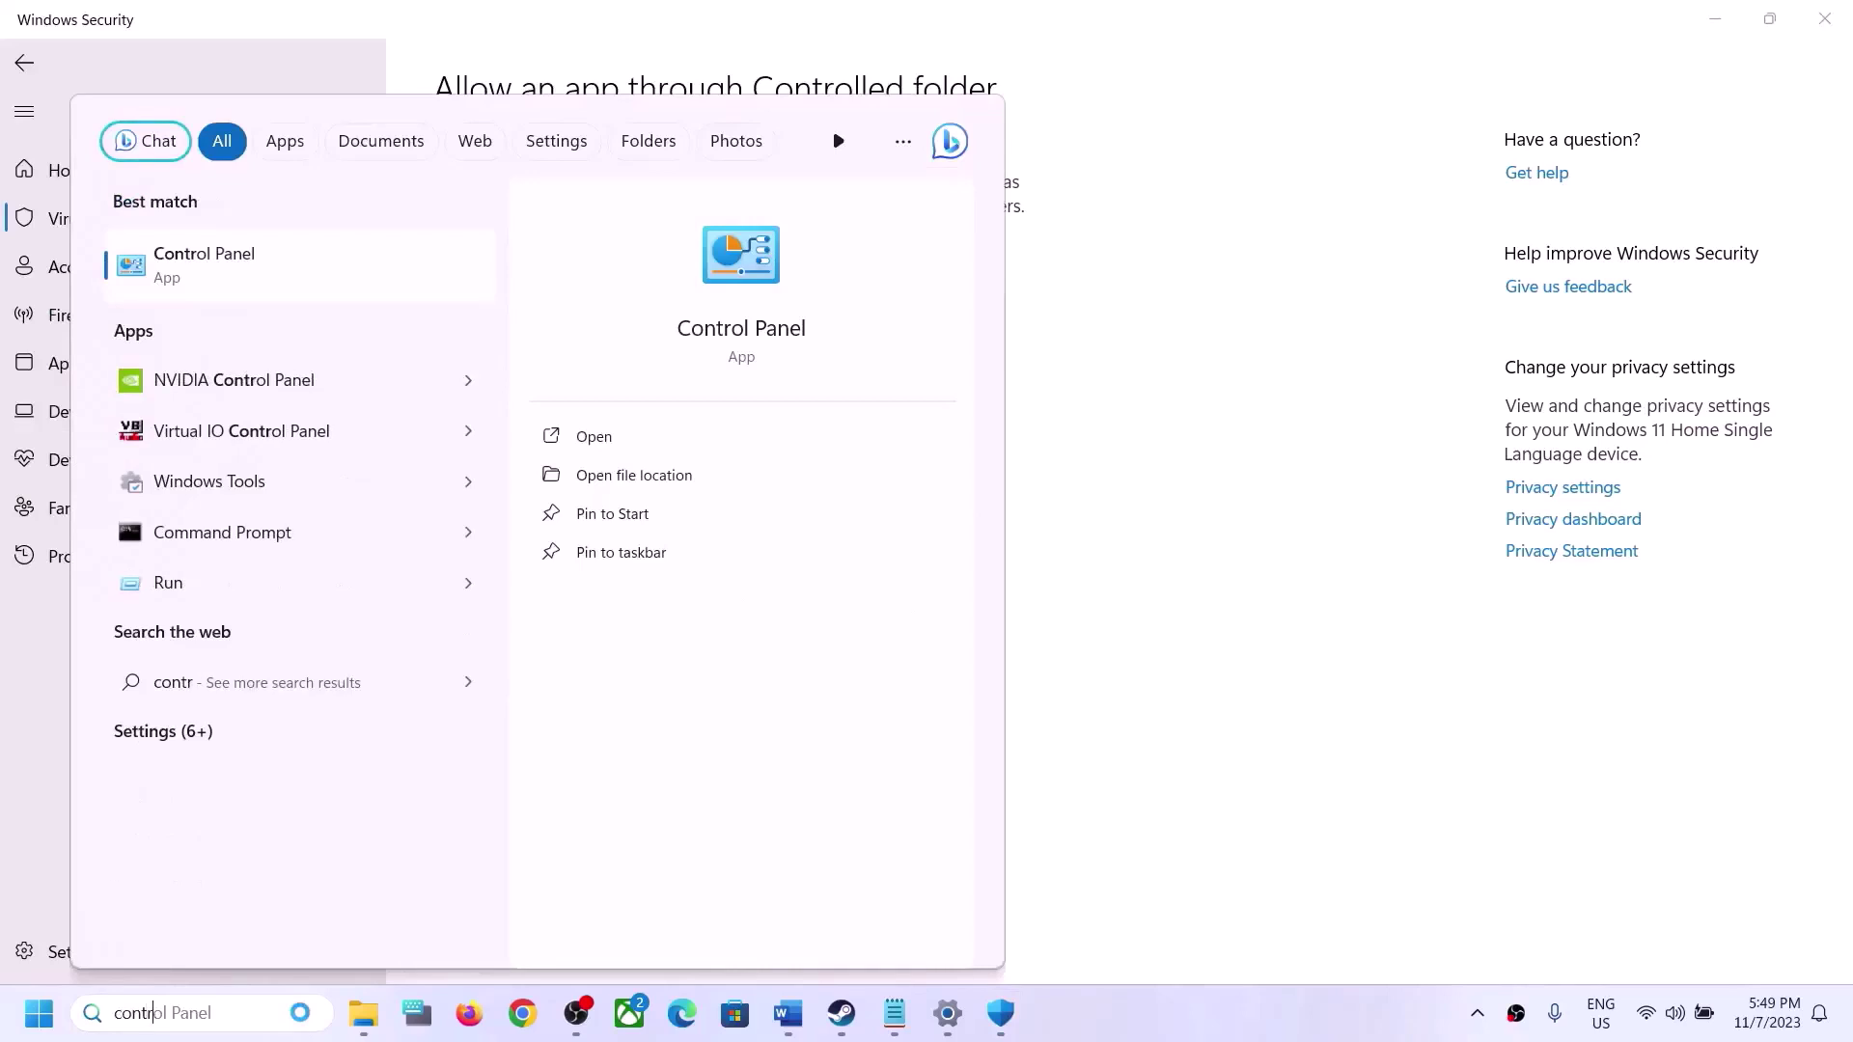
text(l)
In Control Panel, open Windows Defender Firewall's allowed apps and start browsing for another app
click(239, 264)
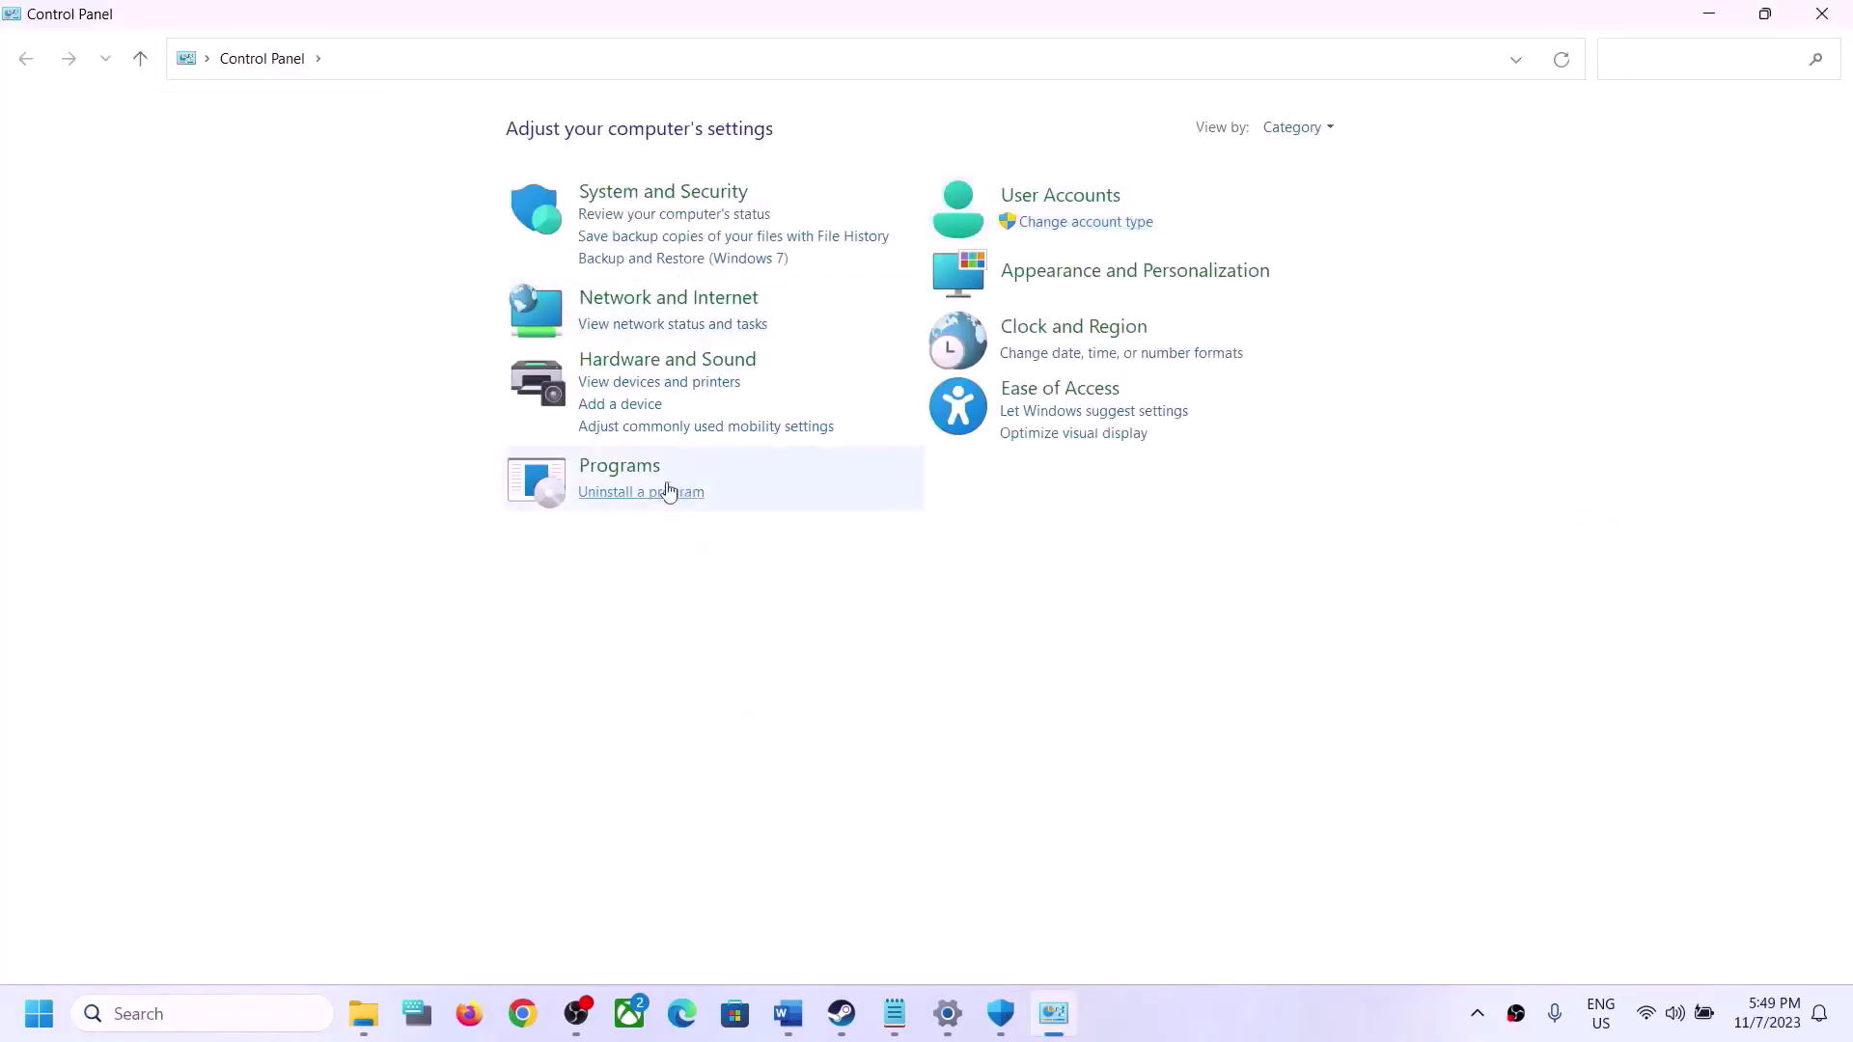
click(680, 193)
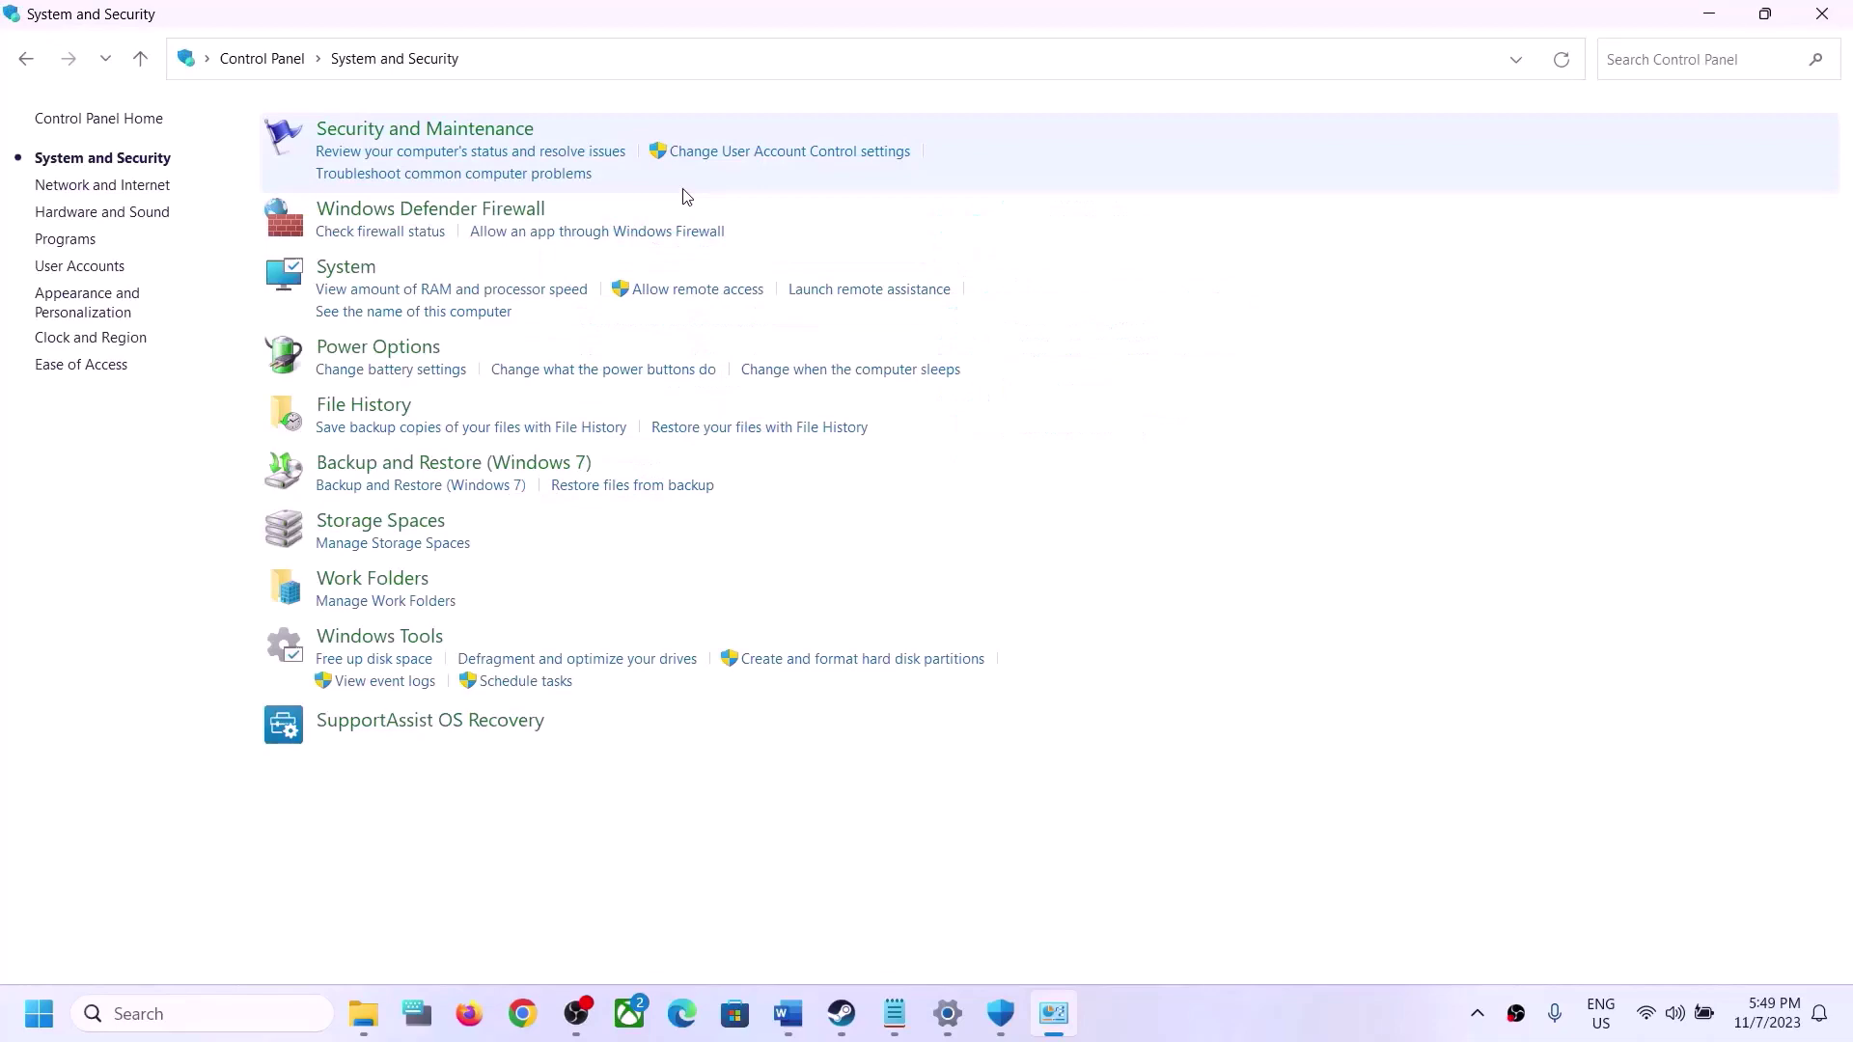
click(447, 207)
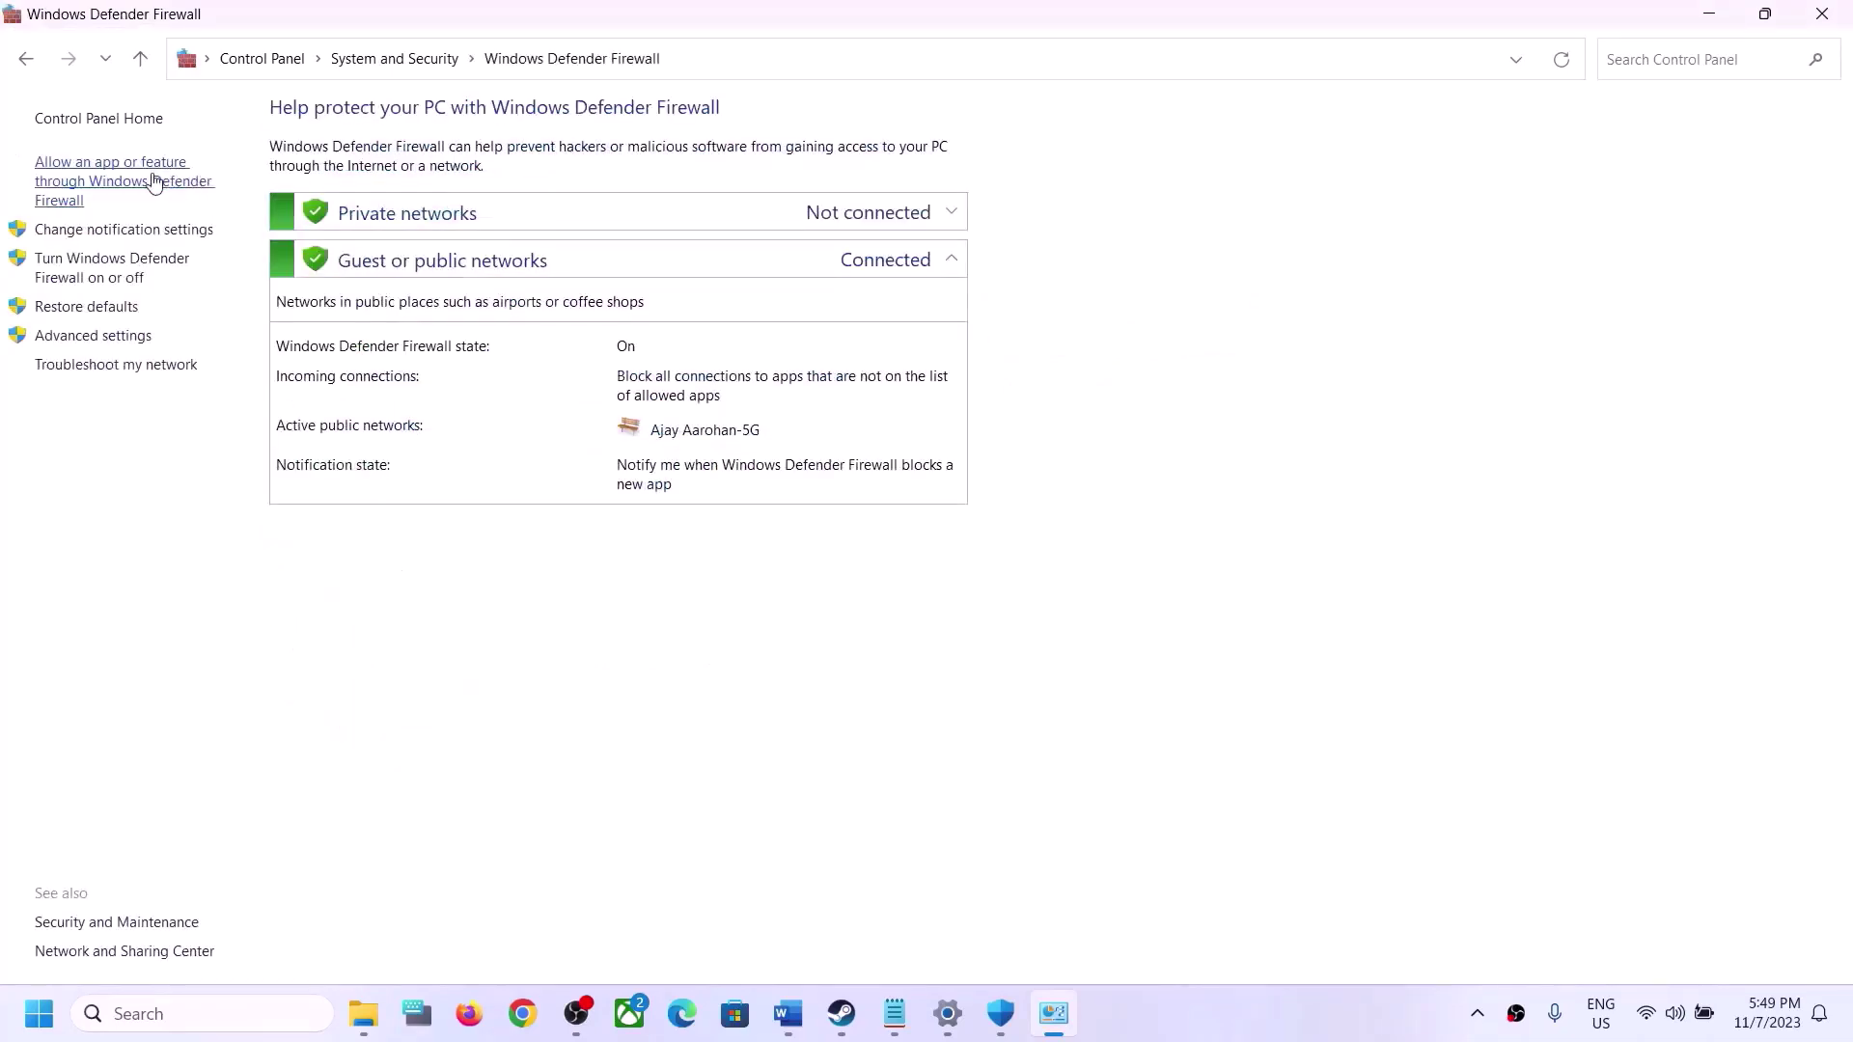
click(152, 181)
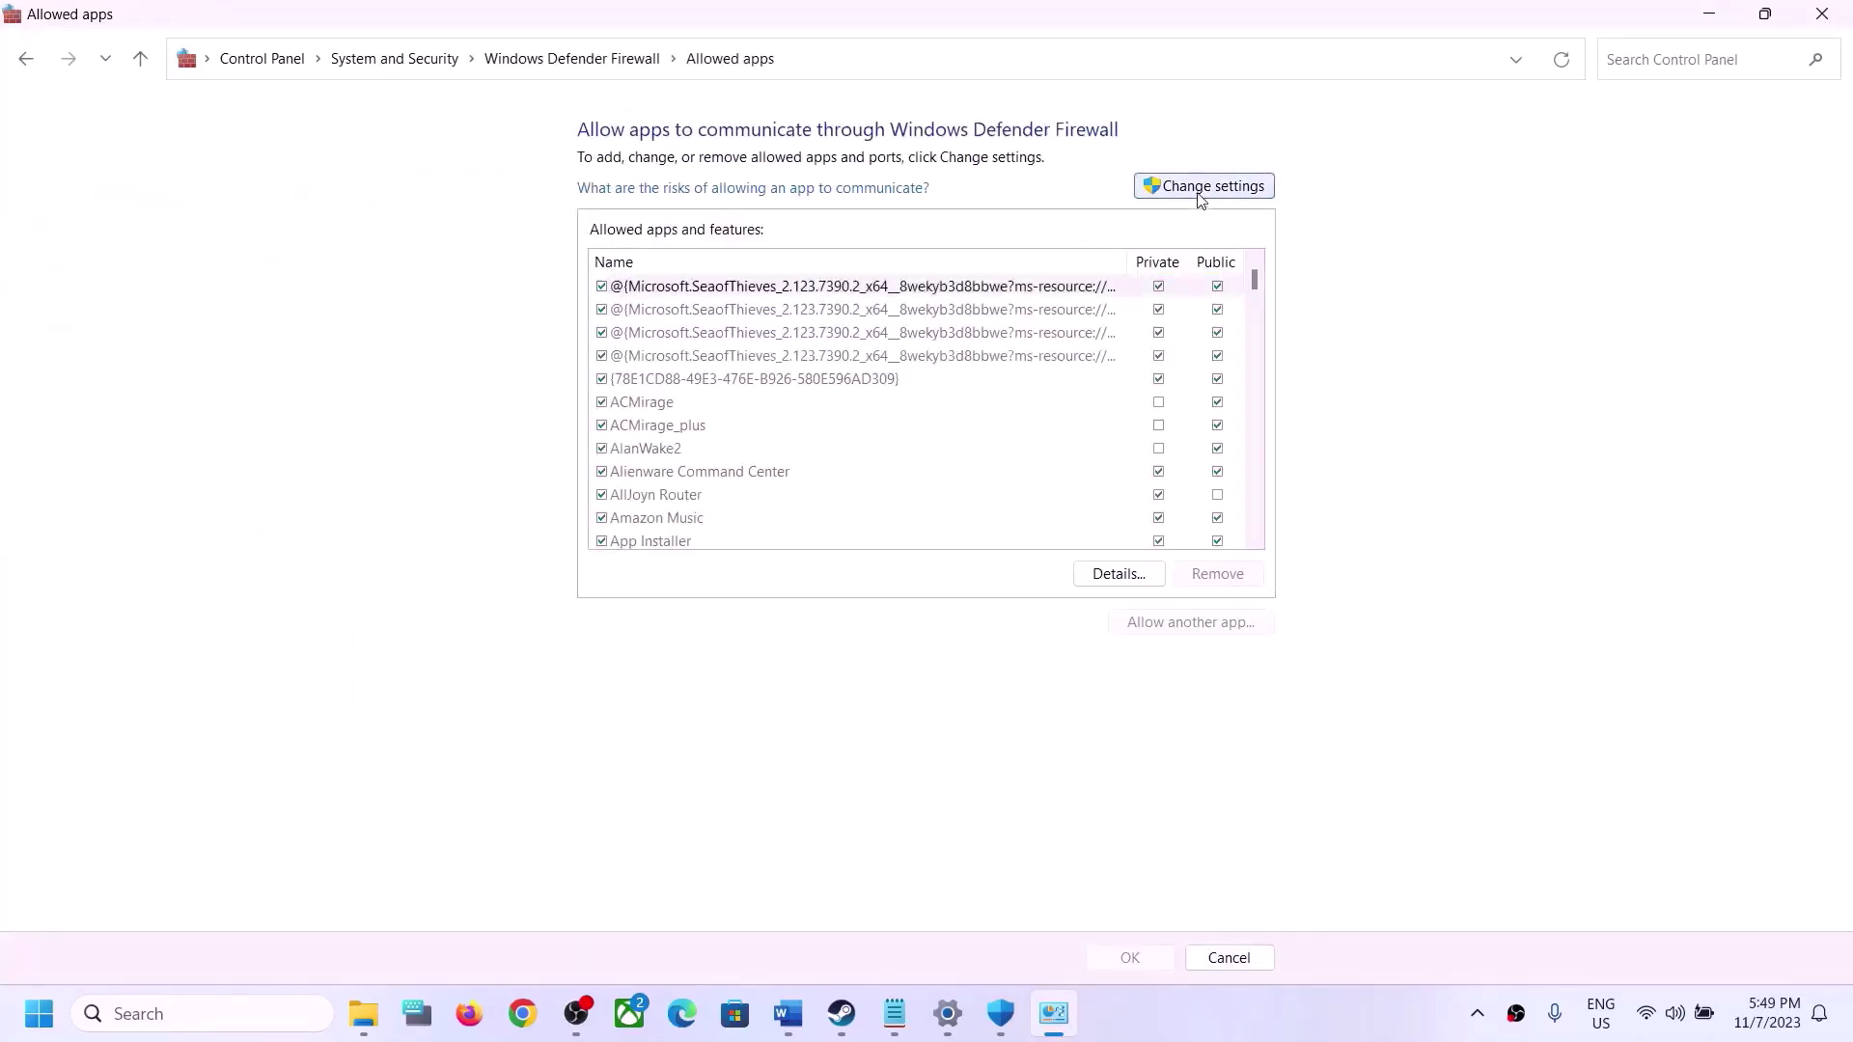
click(1228, 623)
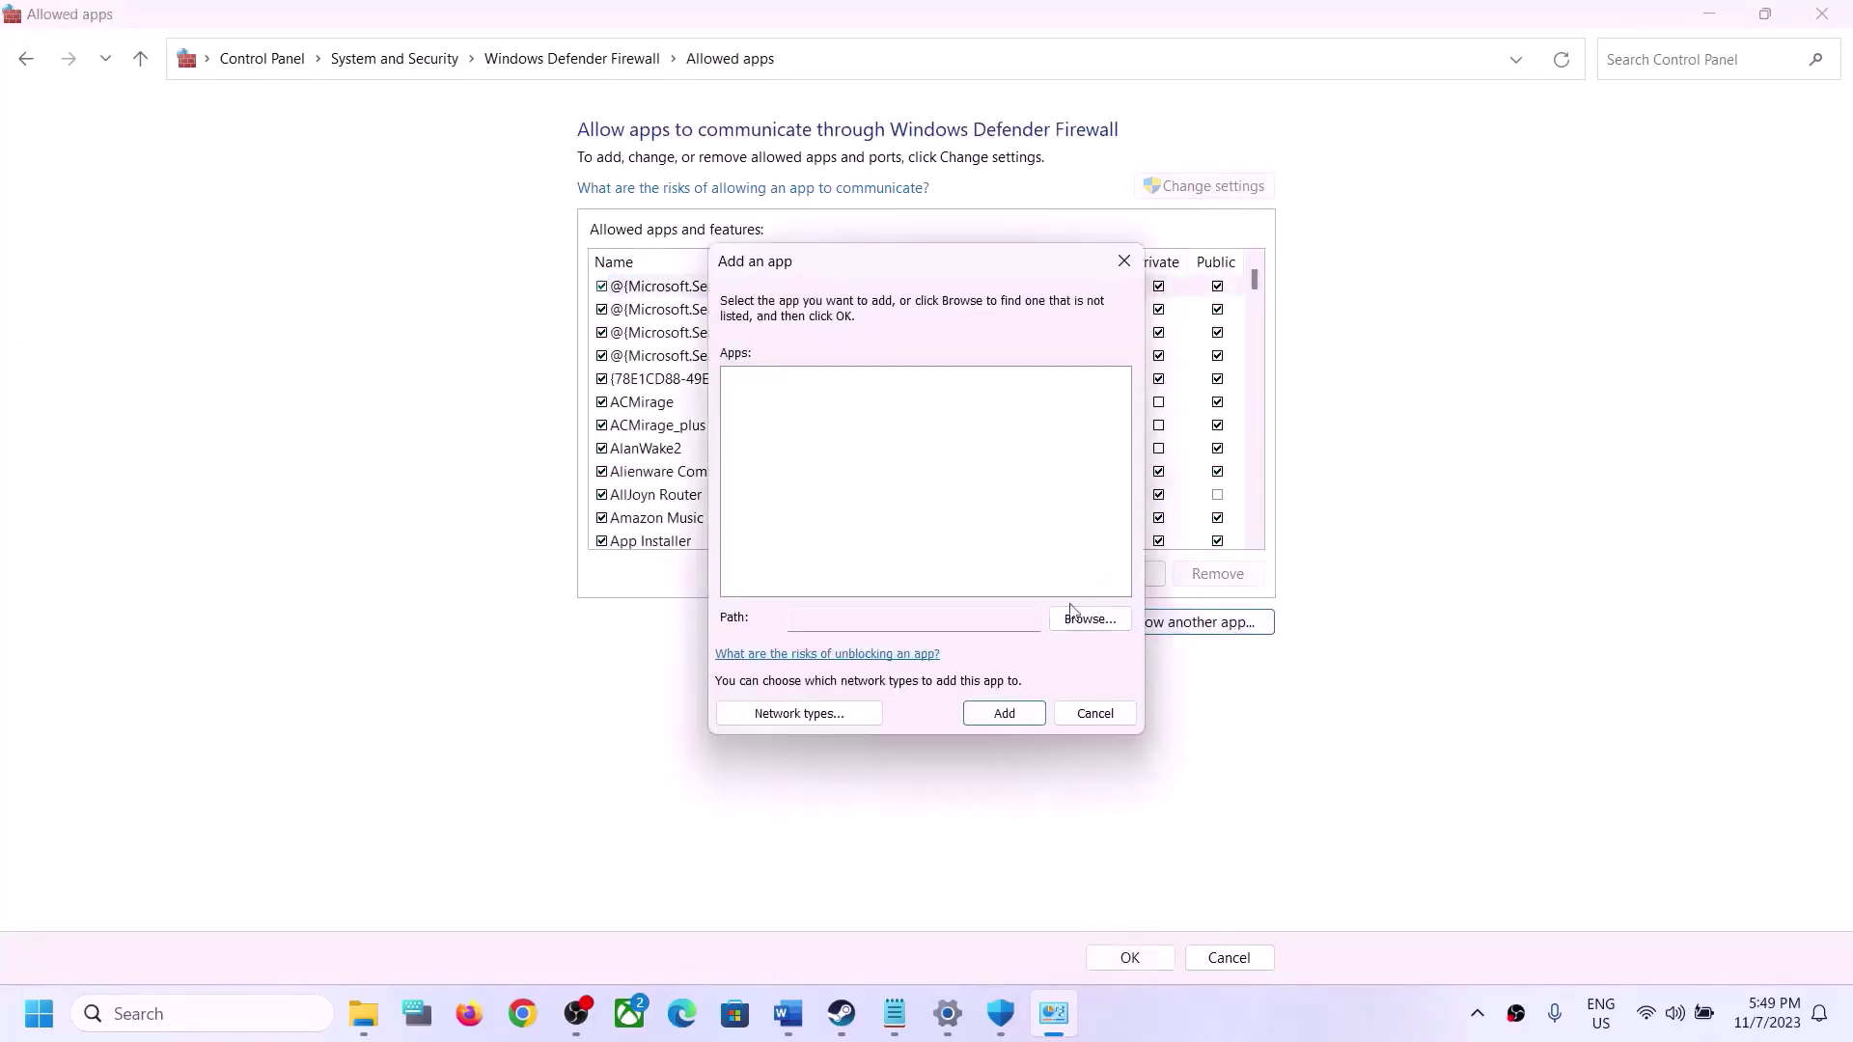
click(1081, 617)
Select For The King II from C:\Program Files (x86)\Steam\steamapps\common and add it to the firewall
scroll(840, 666, down, 2)
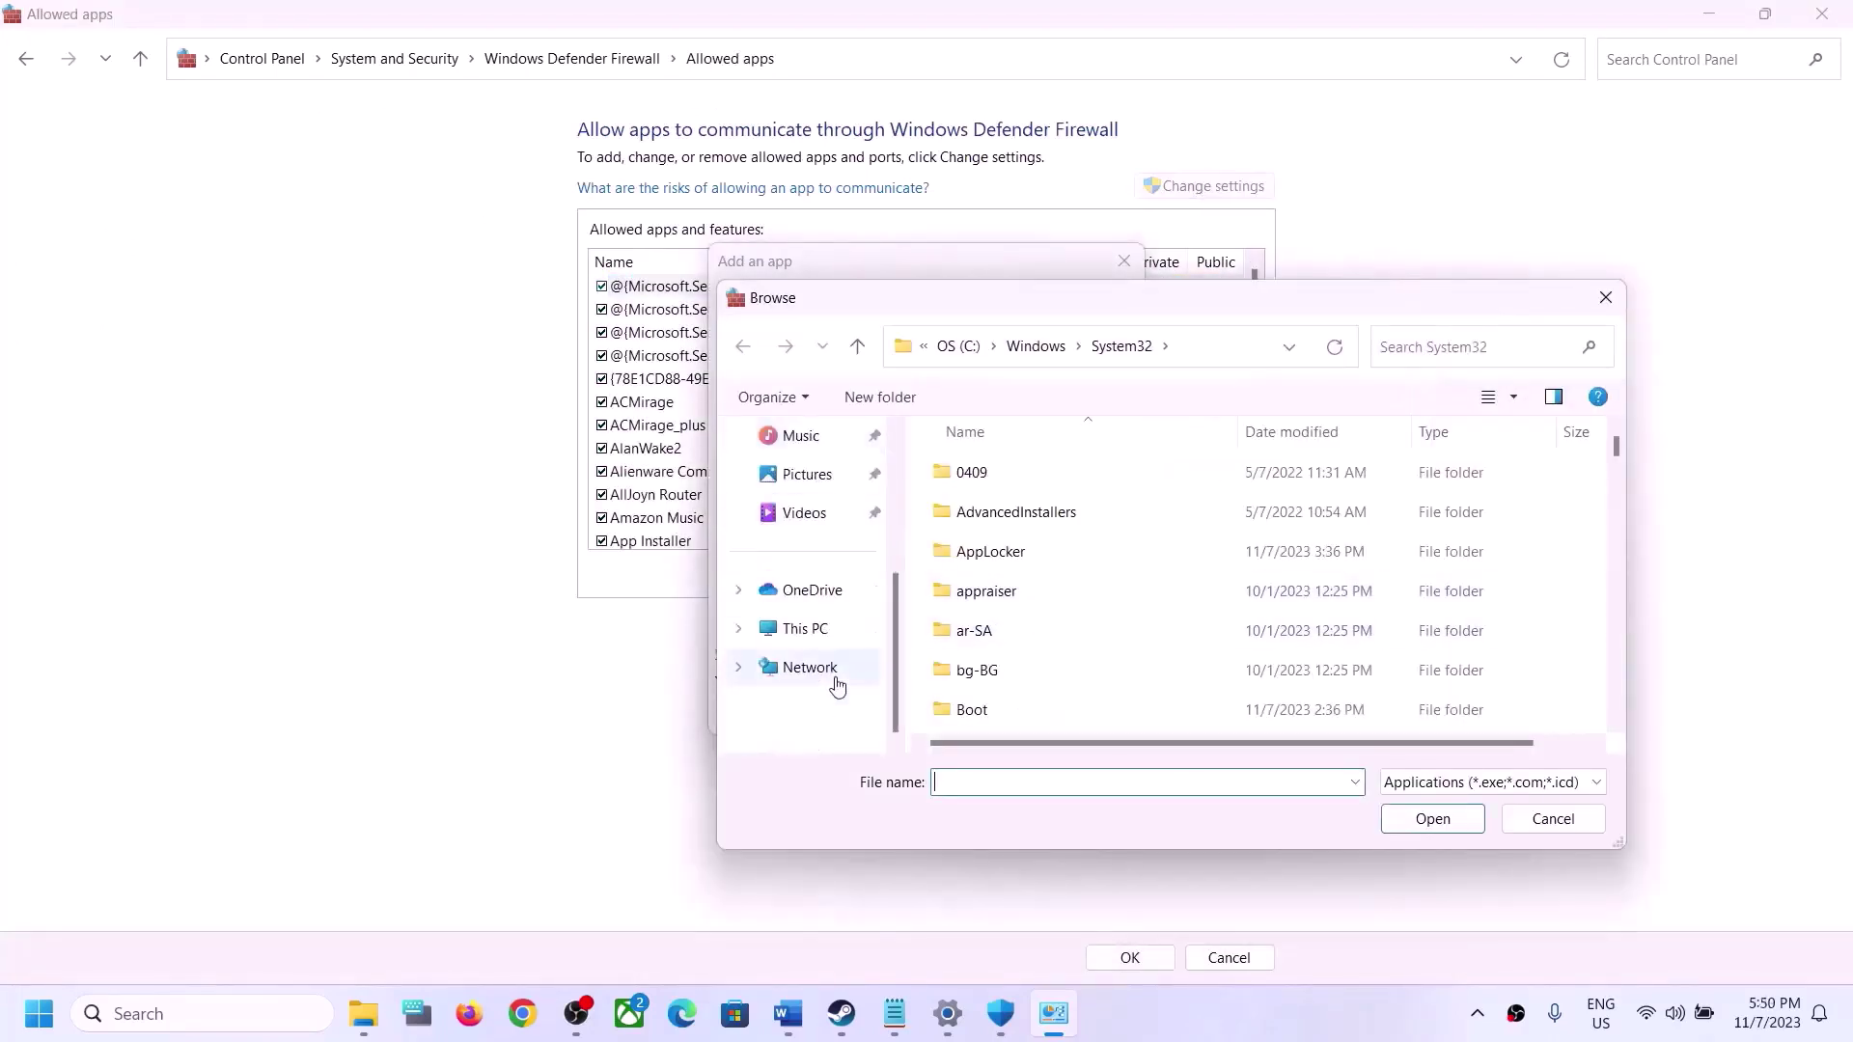
click(810, 630)
double_click(1046, 500)
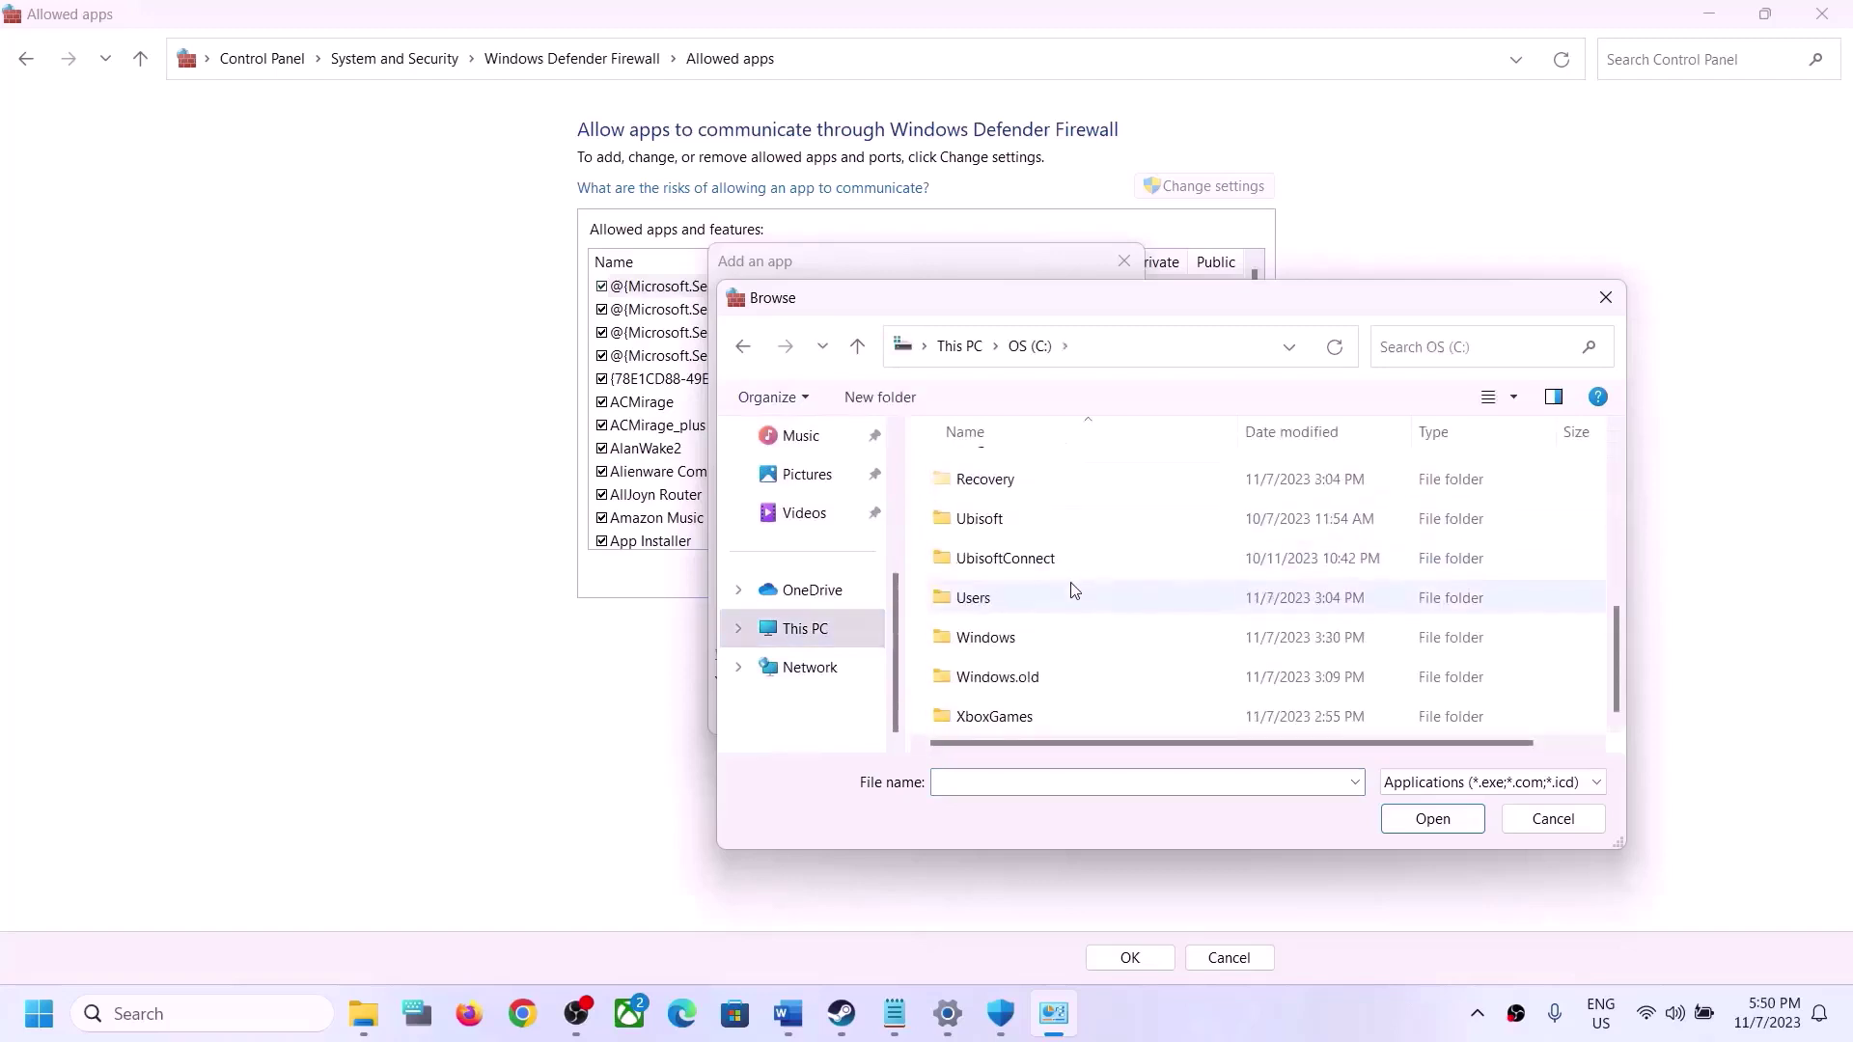
scroll(1062, 618, up, 2)
double_click(1059, 625)
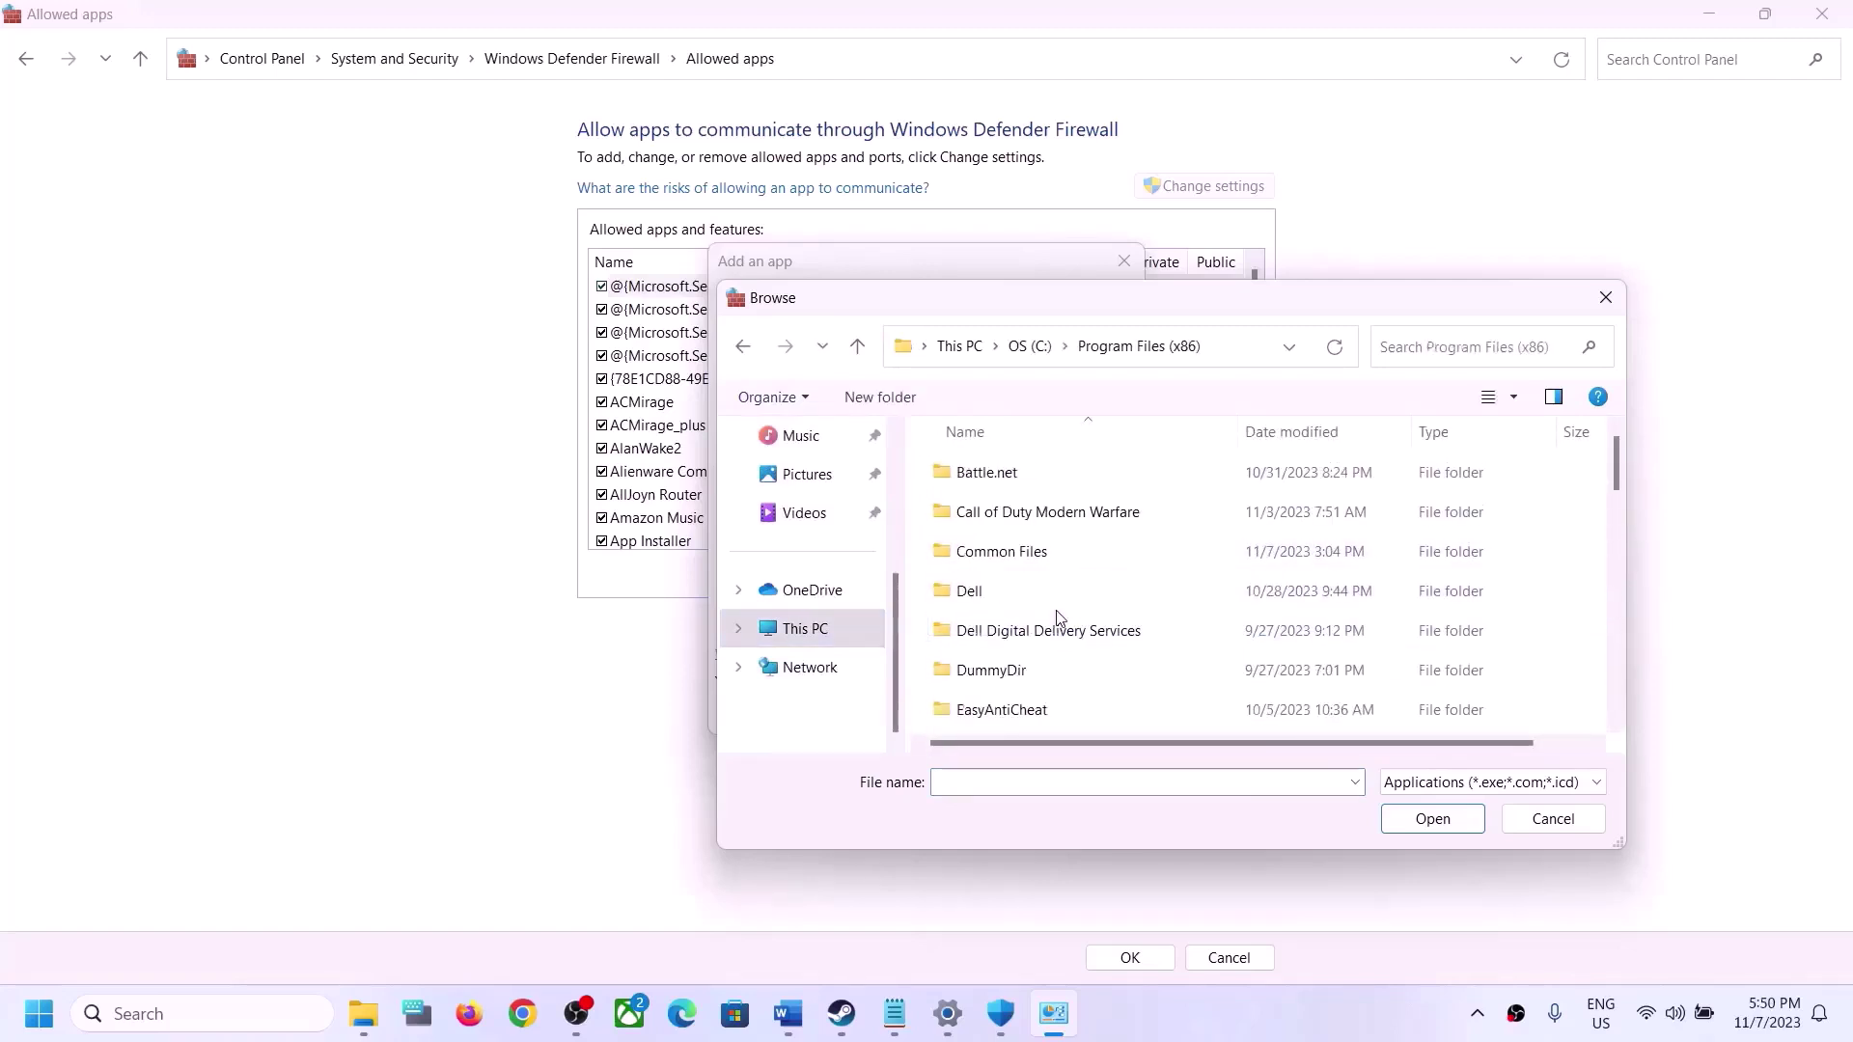
scroll(1023, 609, down, 8)
double_click(977, 587)
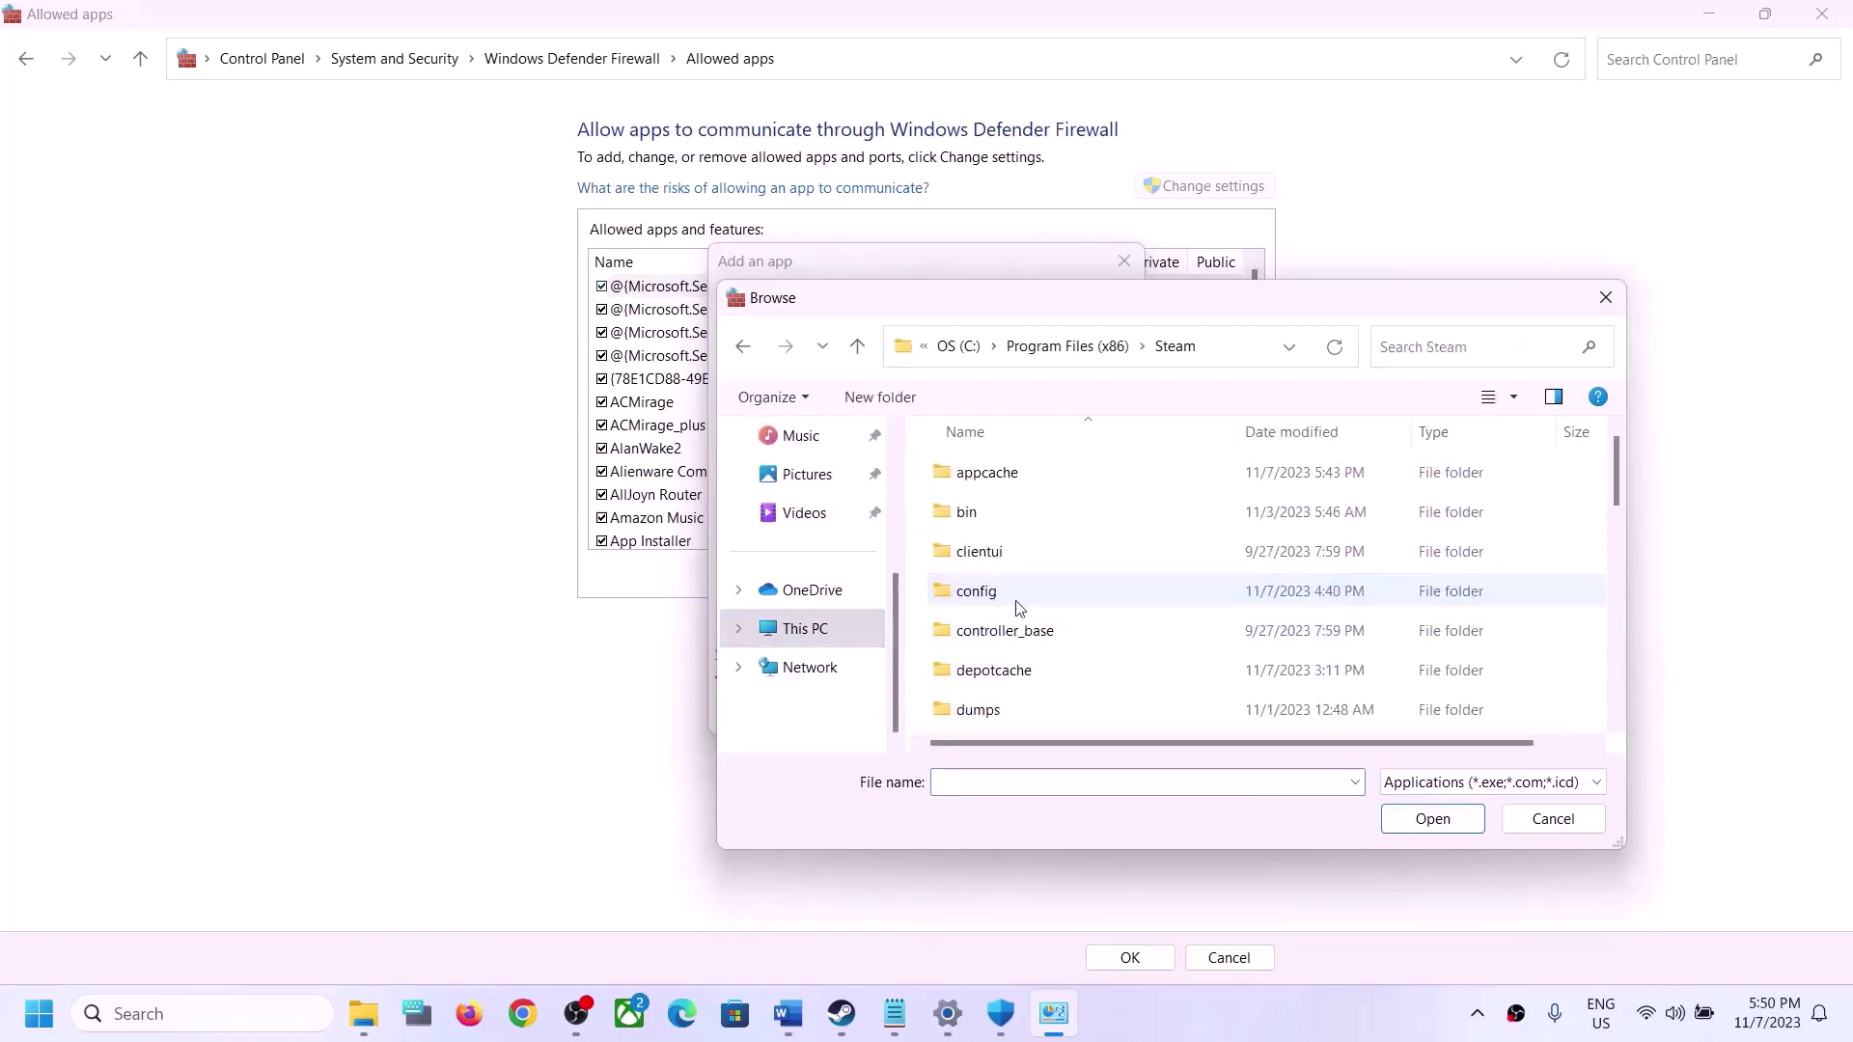
scroll(1022, 621, down, 4)
double_click(1006, 527)
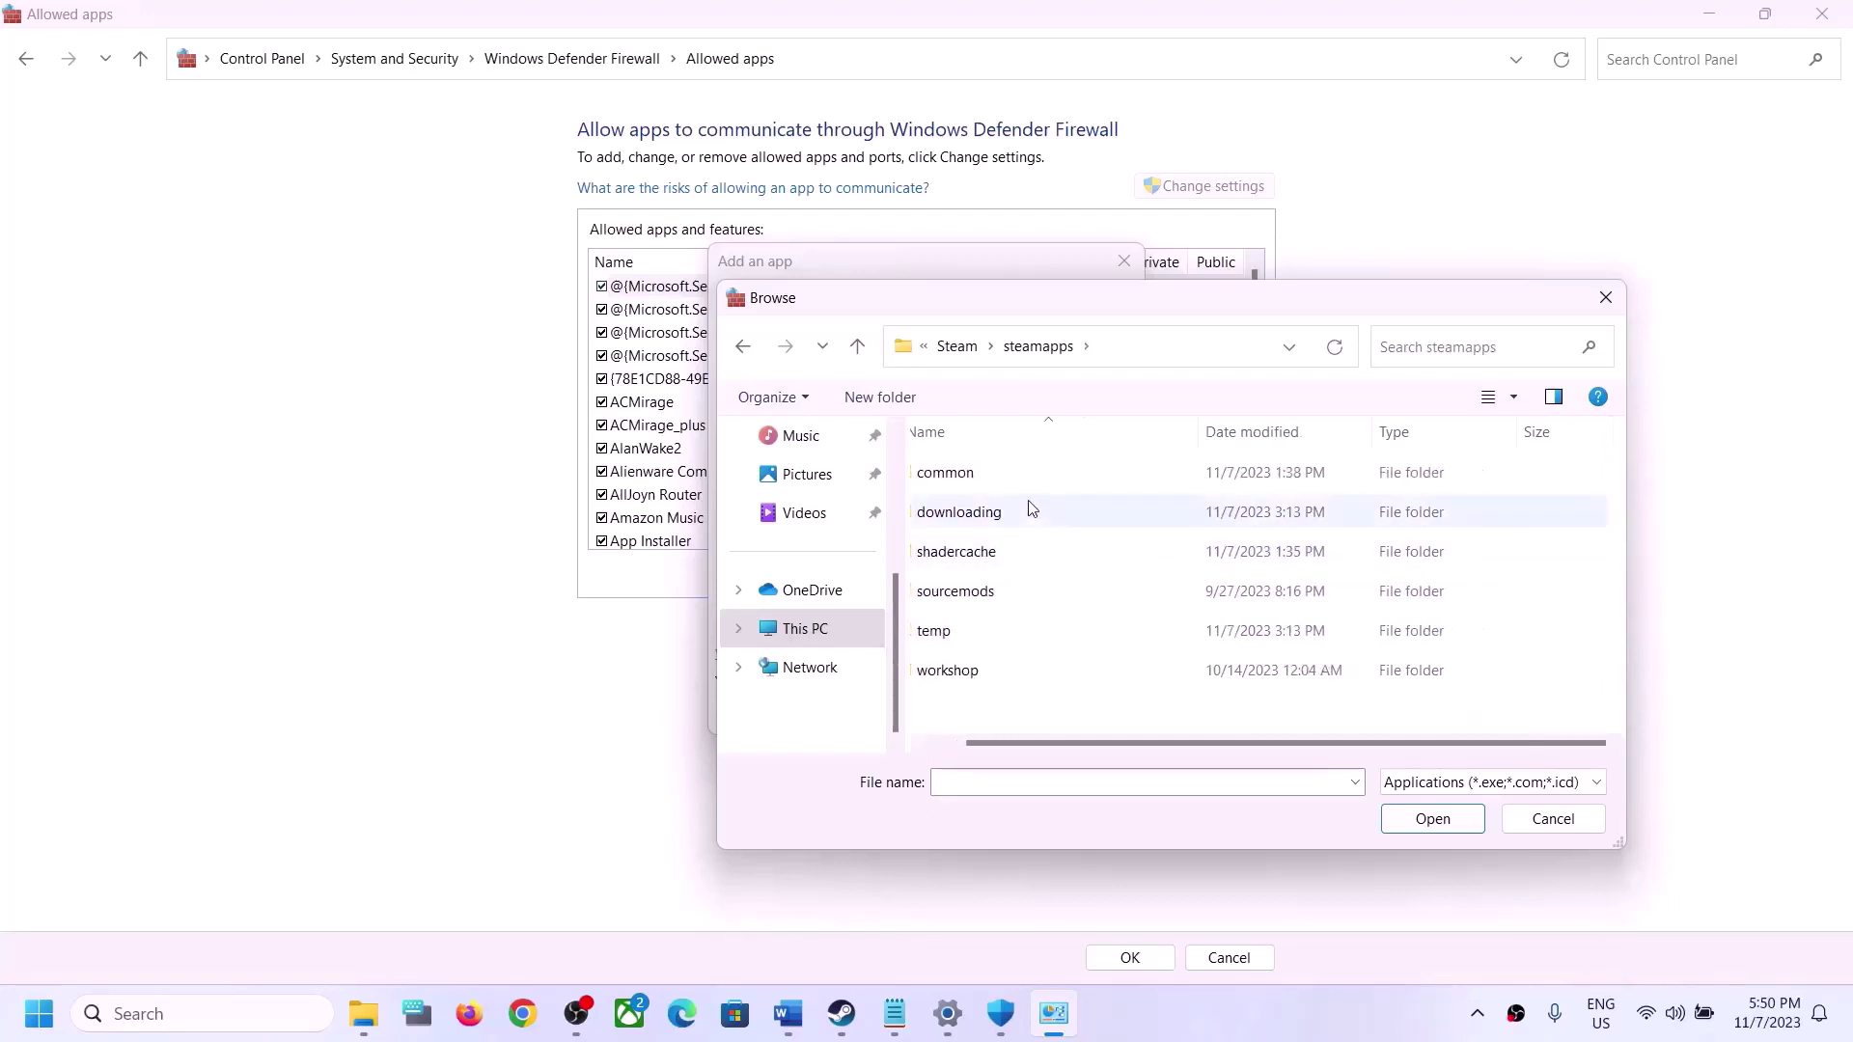
double_click(1012, 483)
double_click(1016, 524)
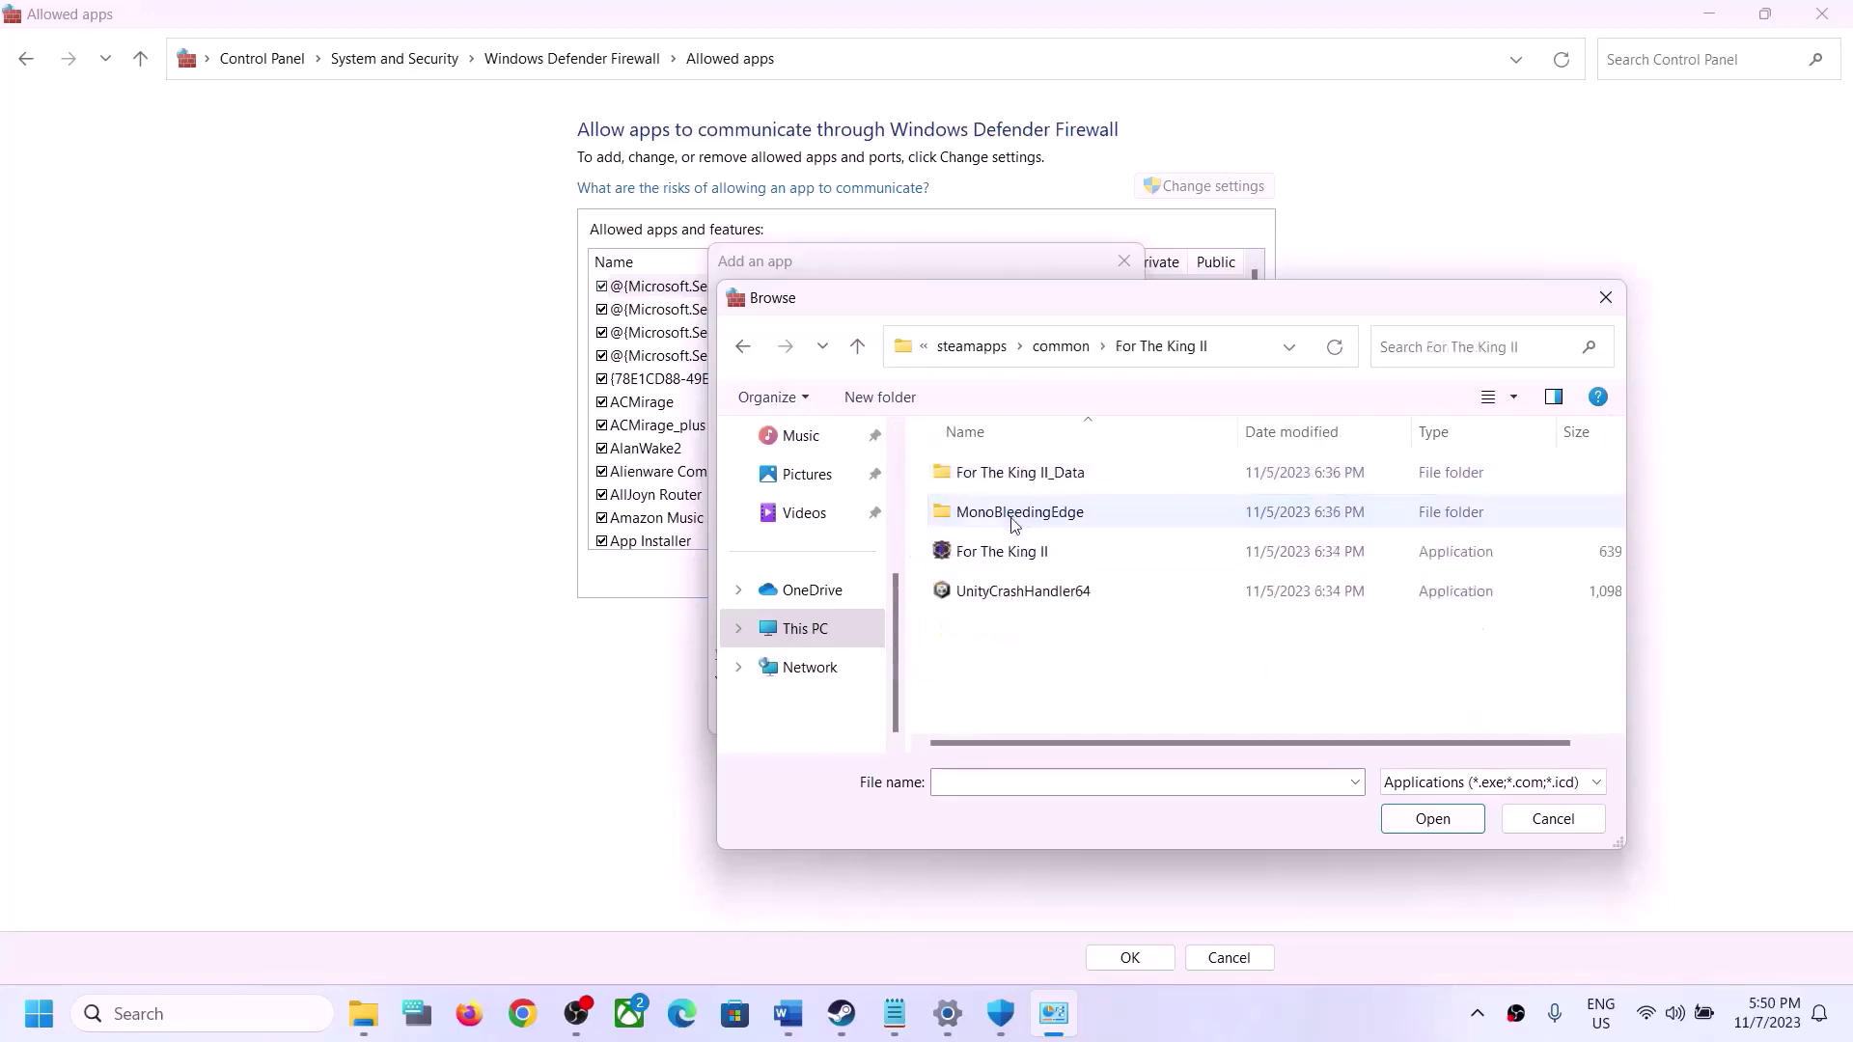
click(994, 553)
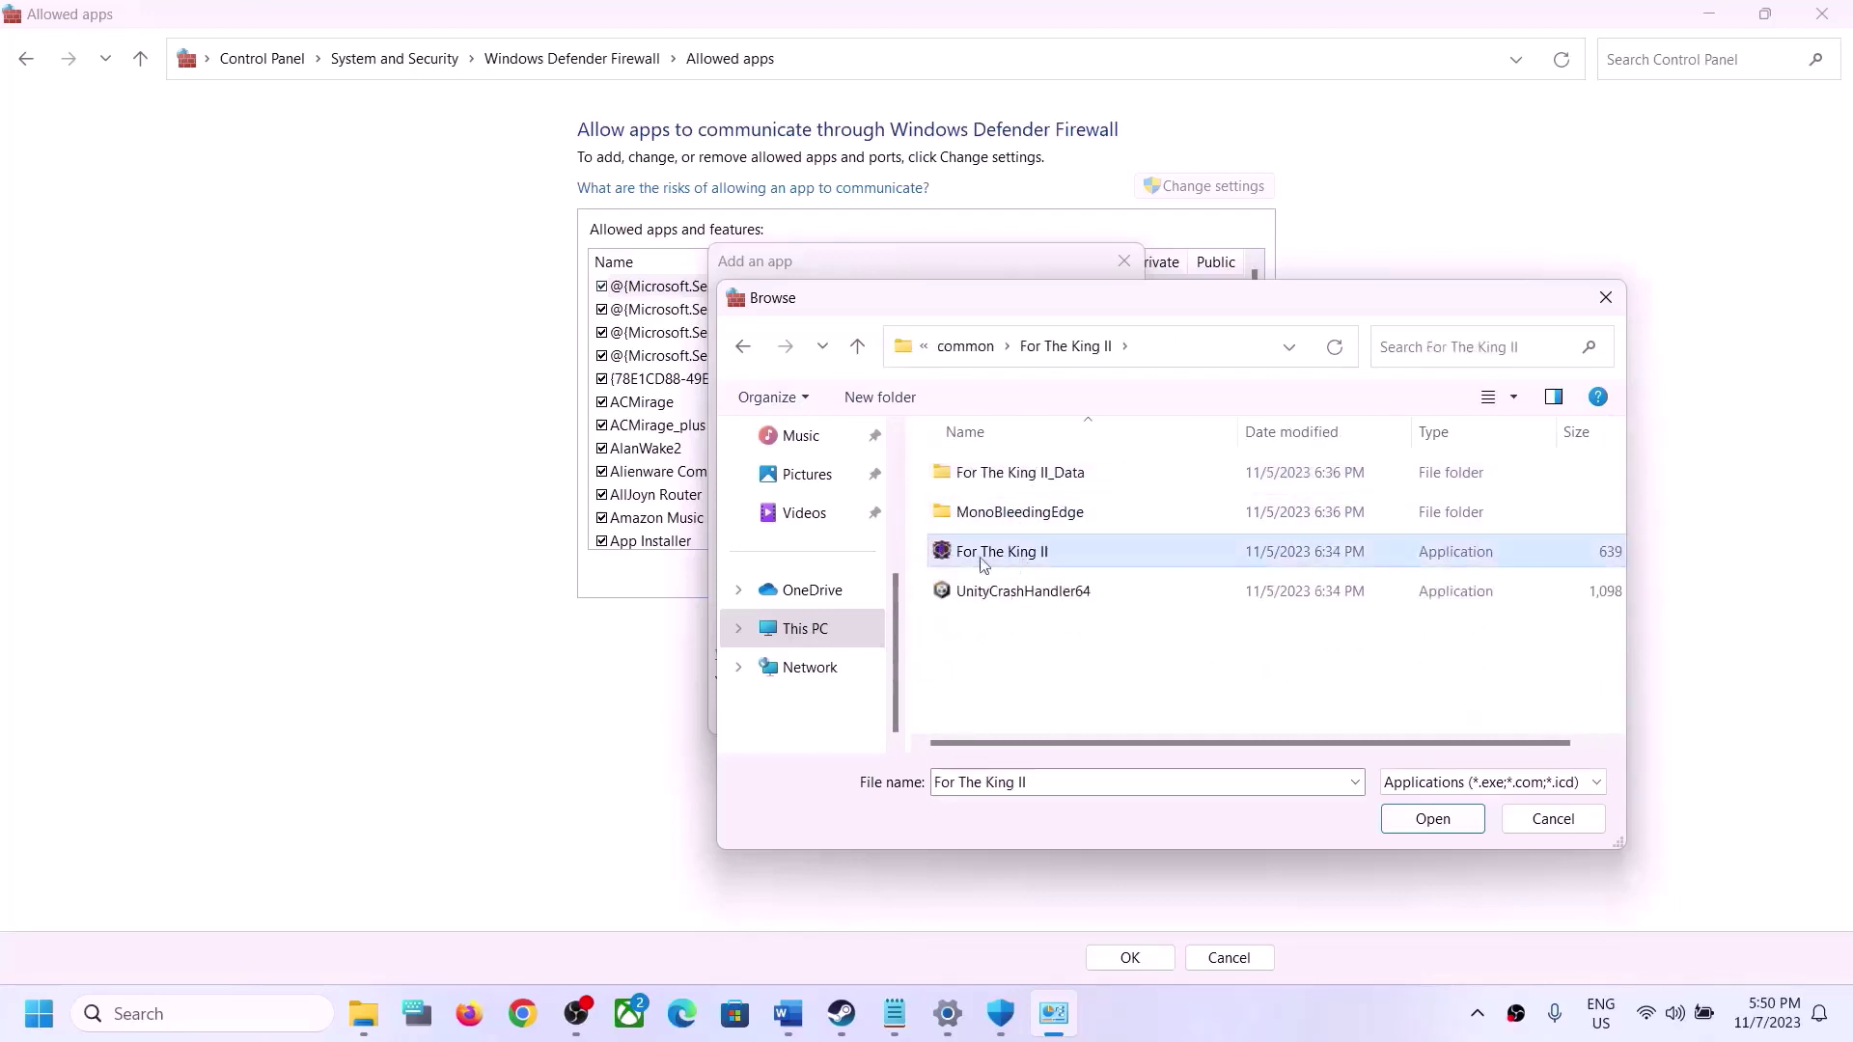
click(1435, 817)
click(1007, 714)
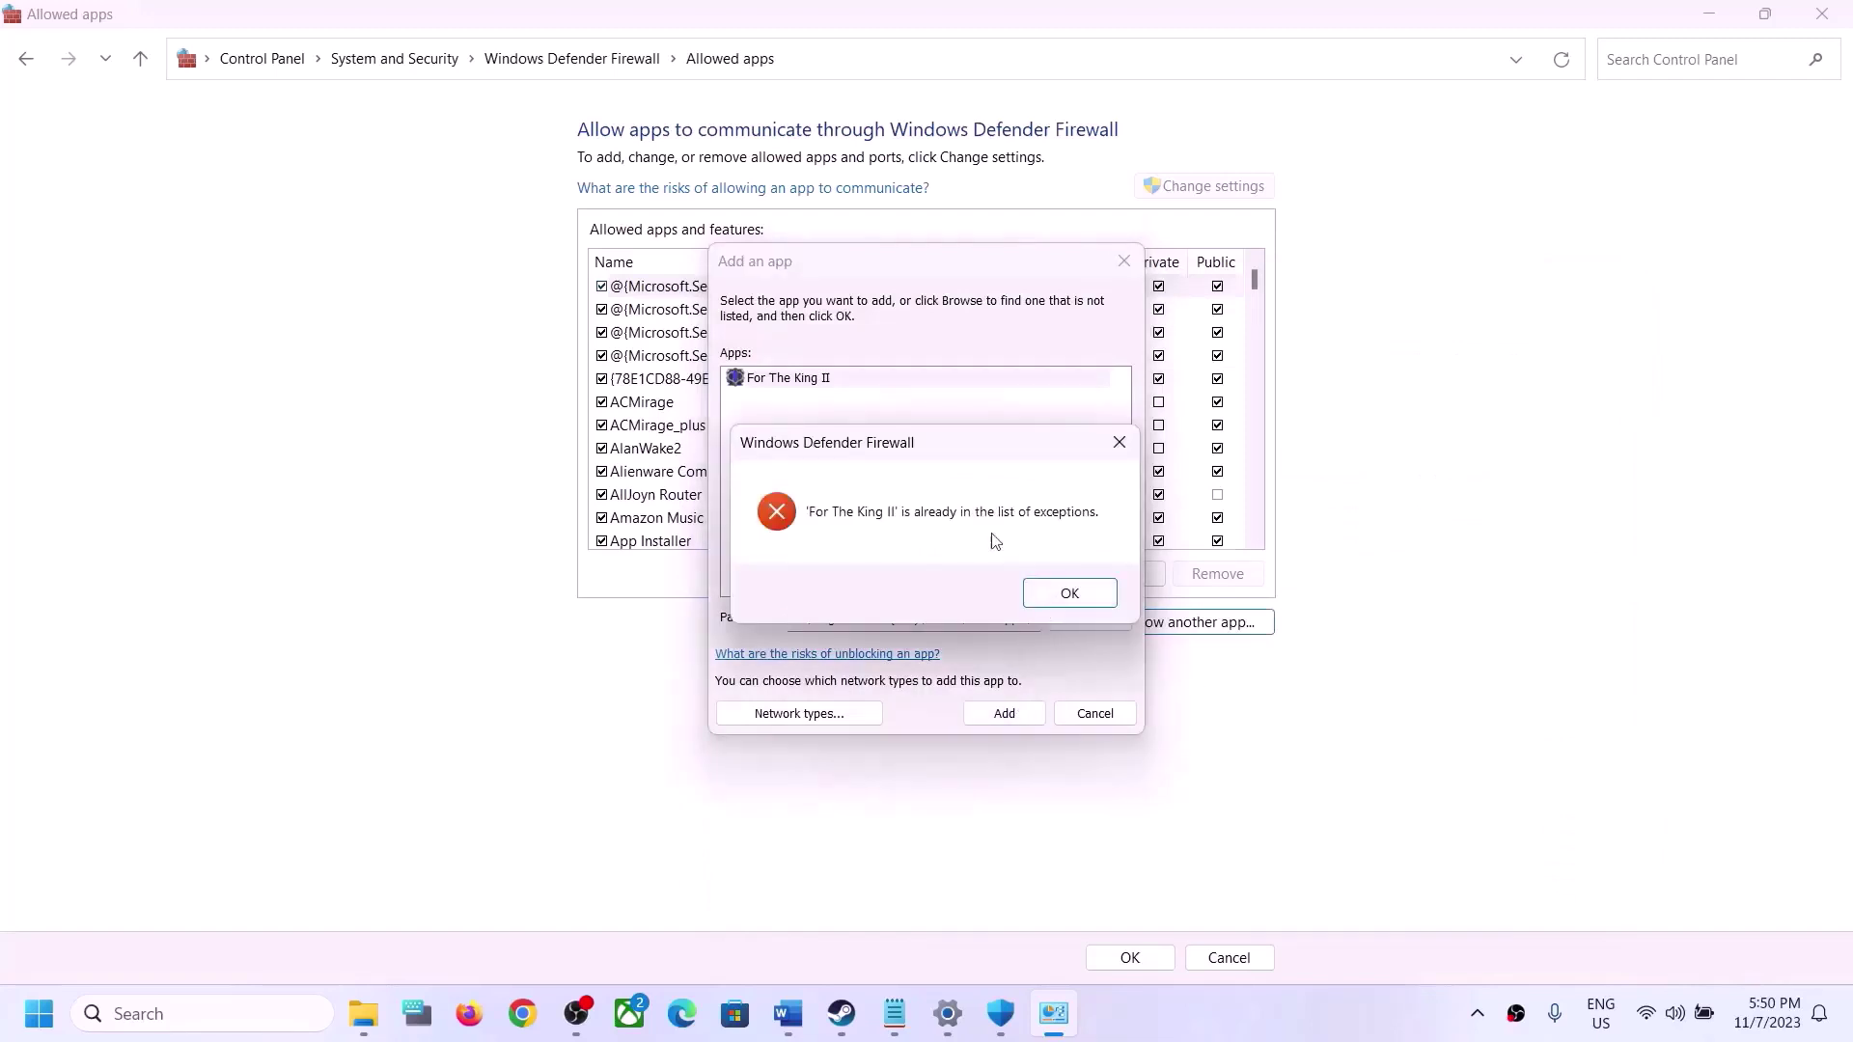
Dismiss the already-in-exceptions error, confirm the existing For The King II firewall entry, and save
click(1070, 593)
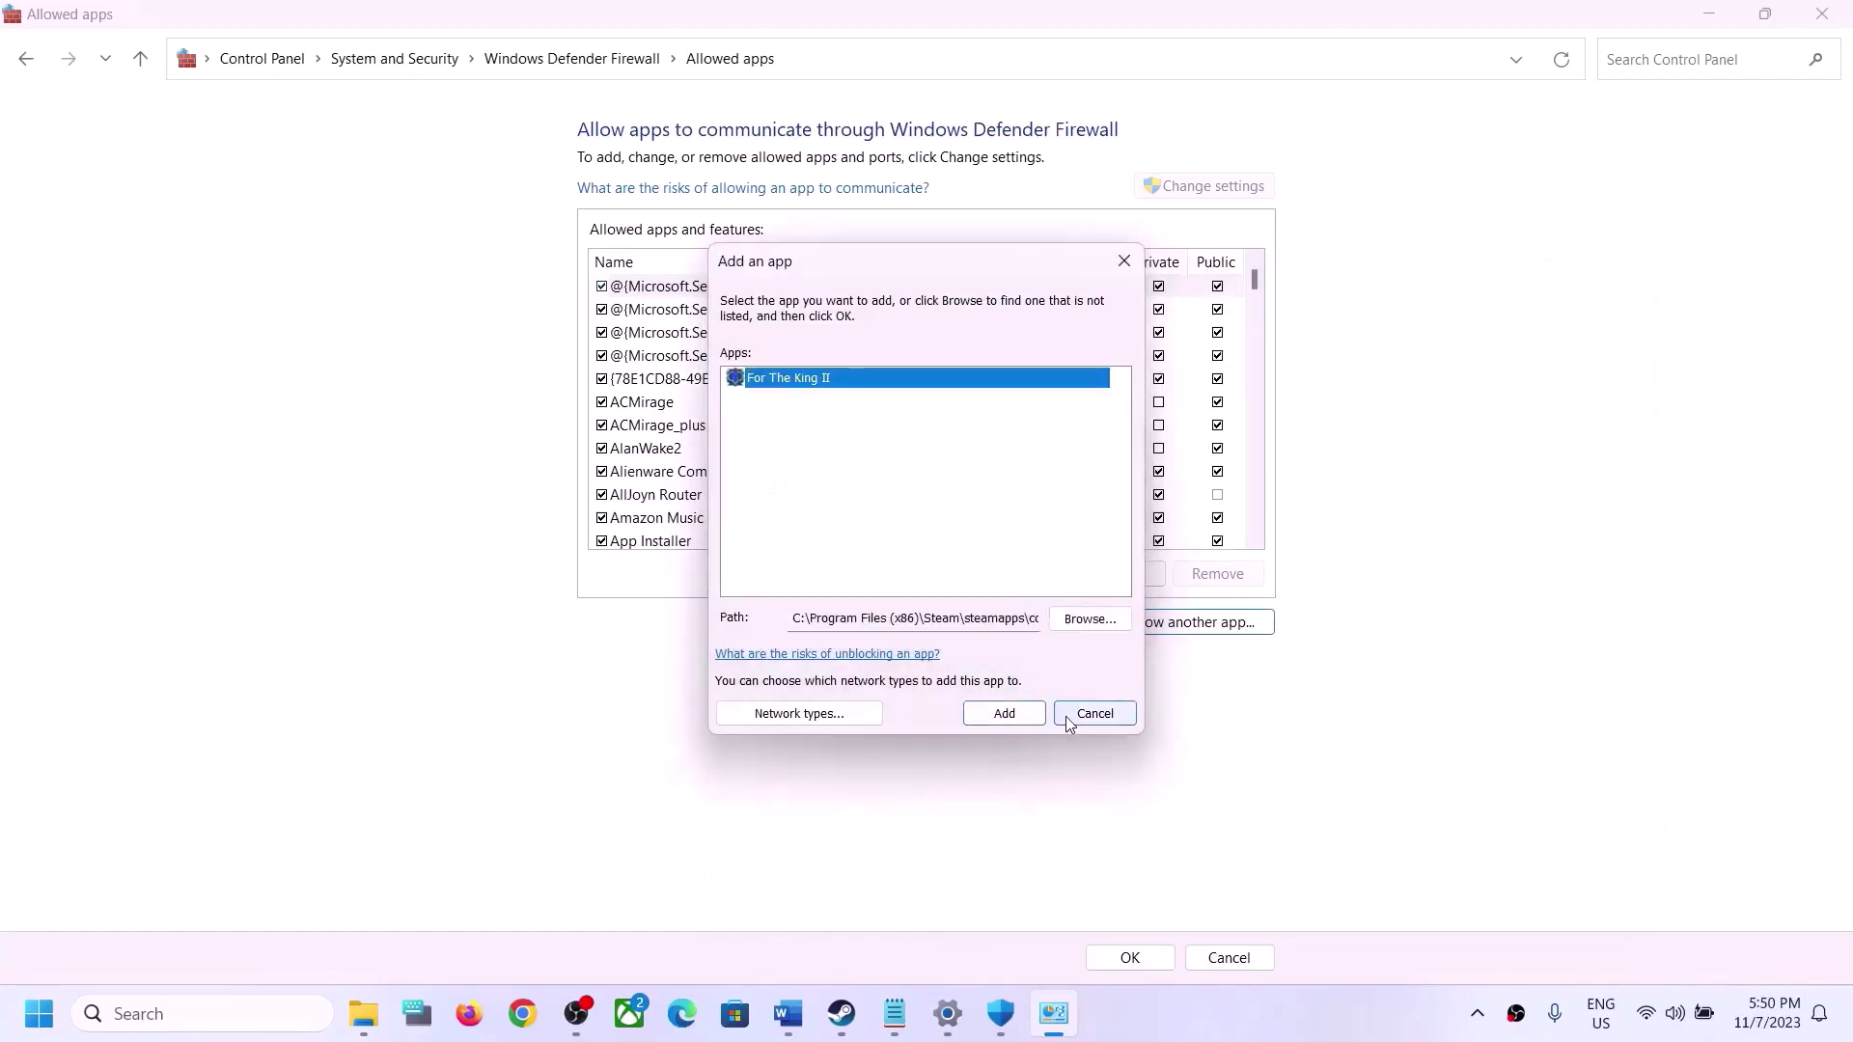
click(1070, 717)
scroll(757, 513, down, 5)
scroll(758, 513, down, 10)
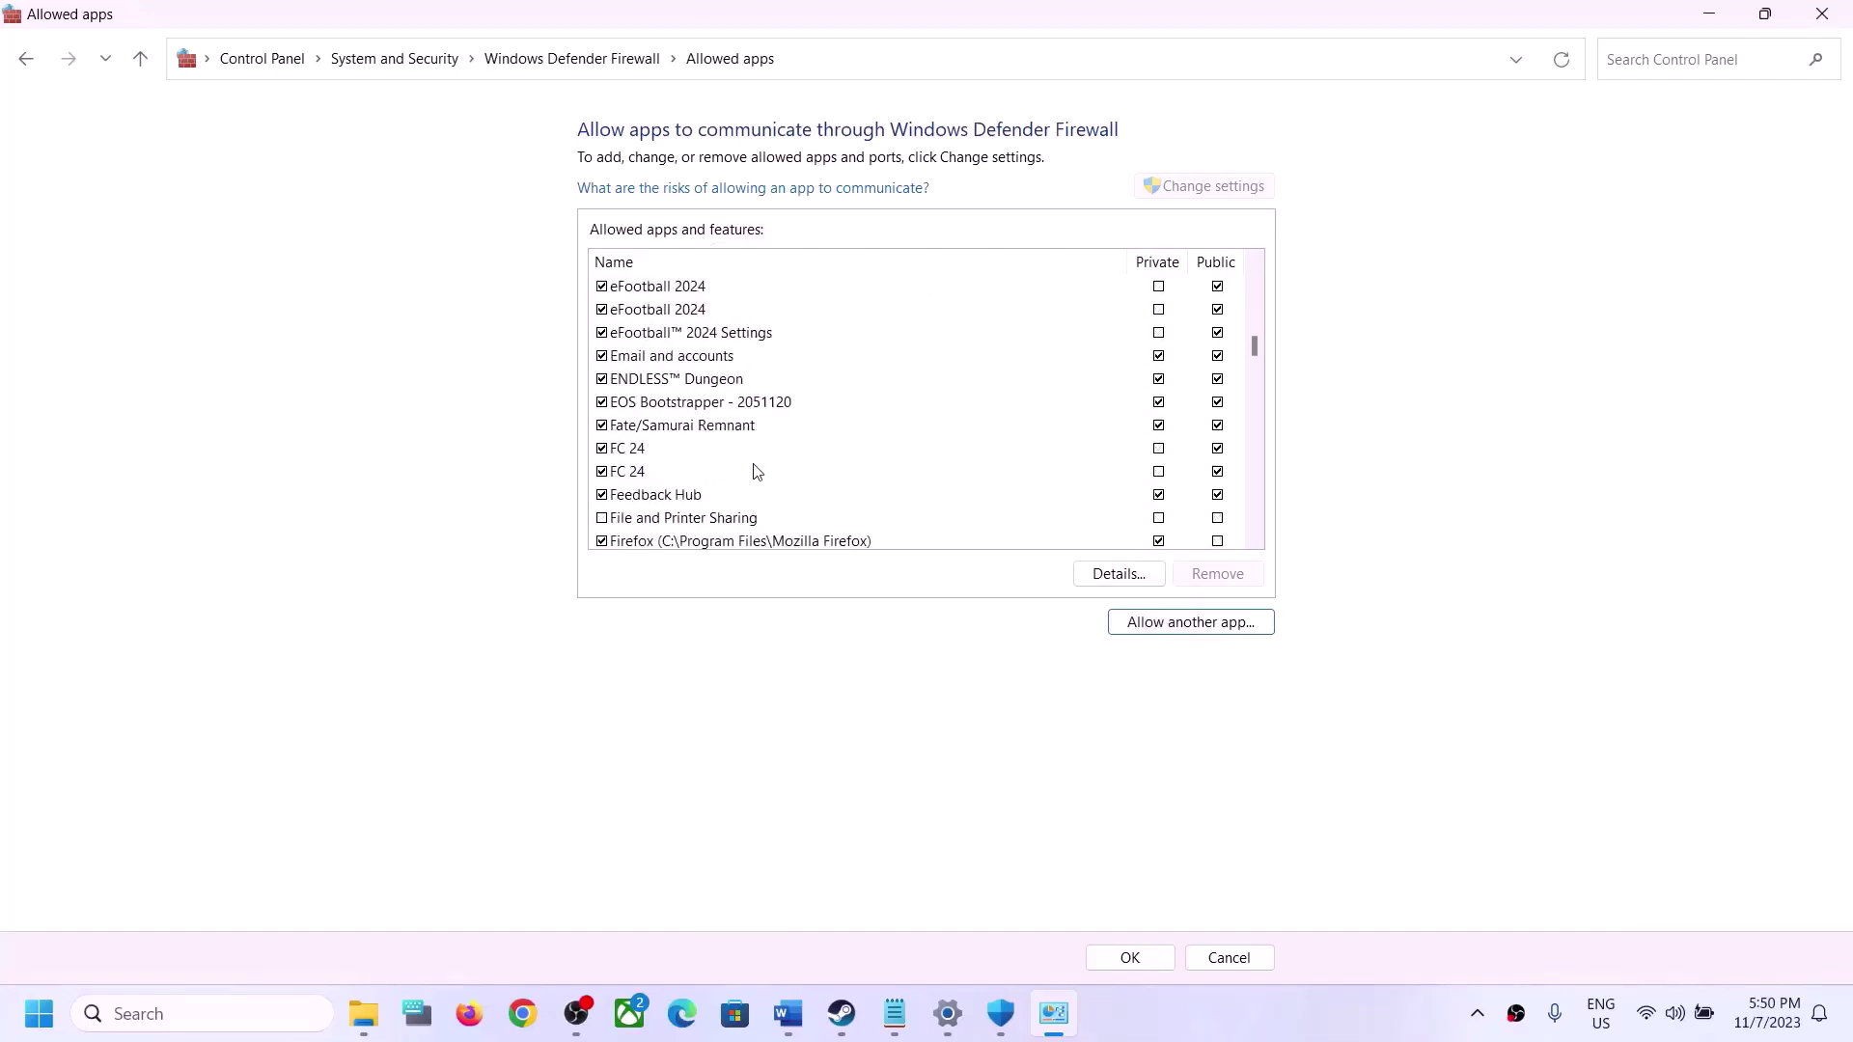
scroll(756, 473, down, 3)
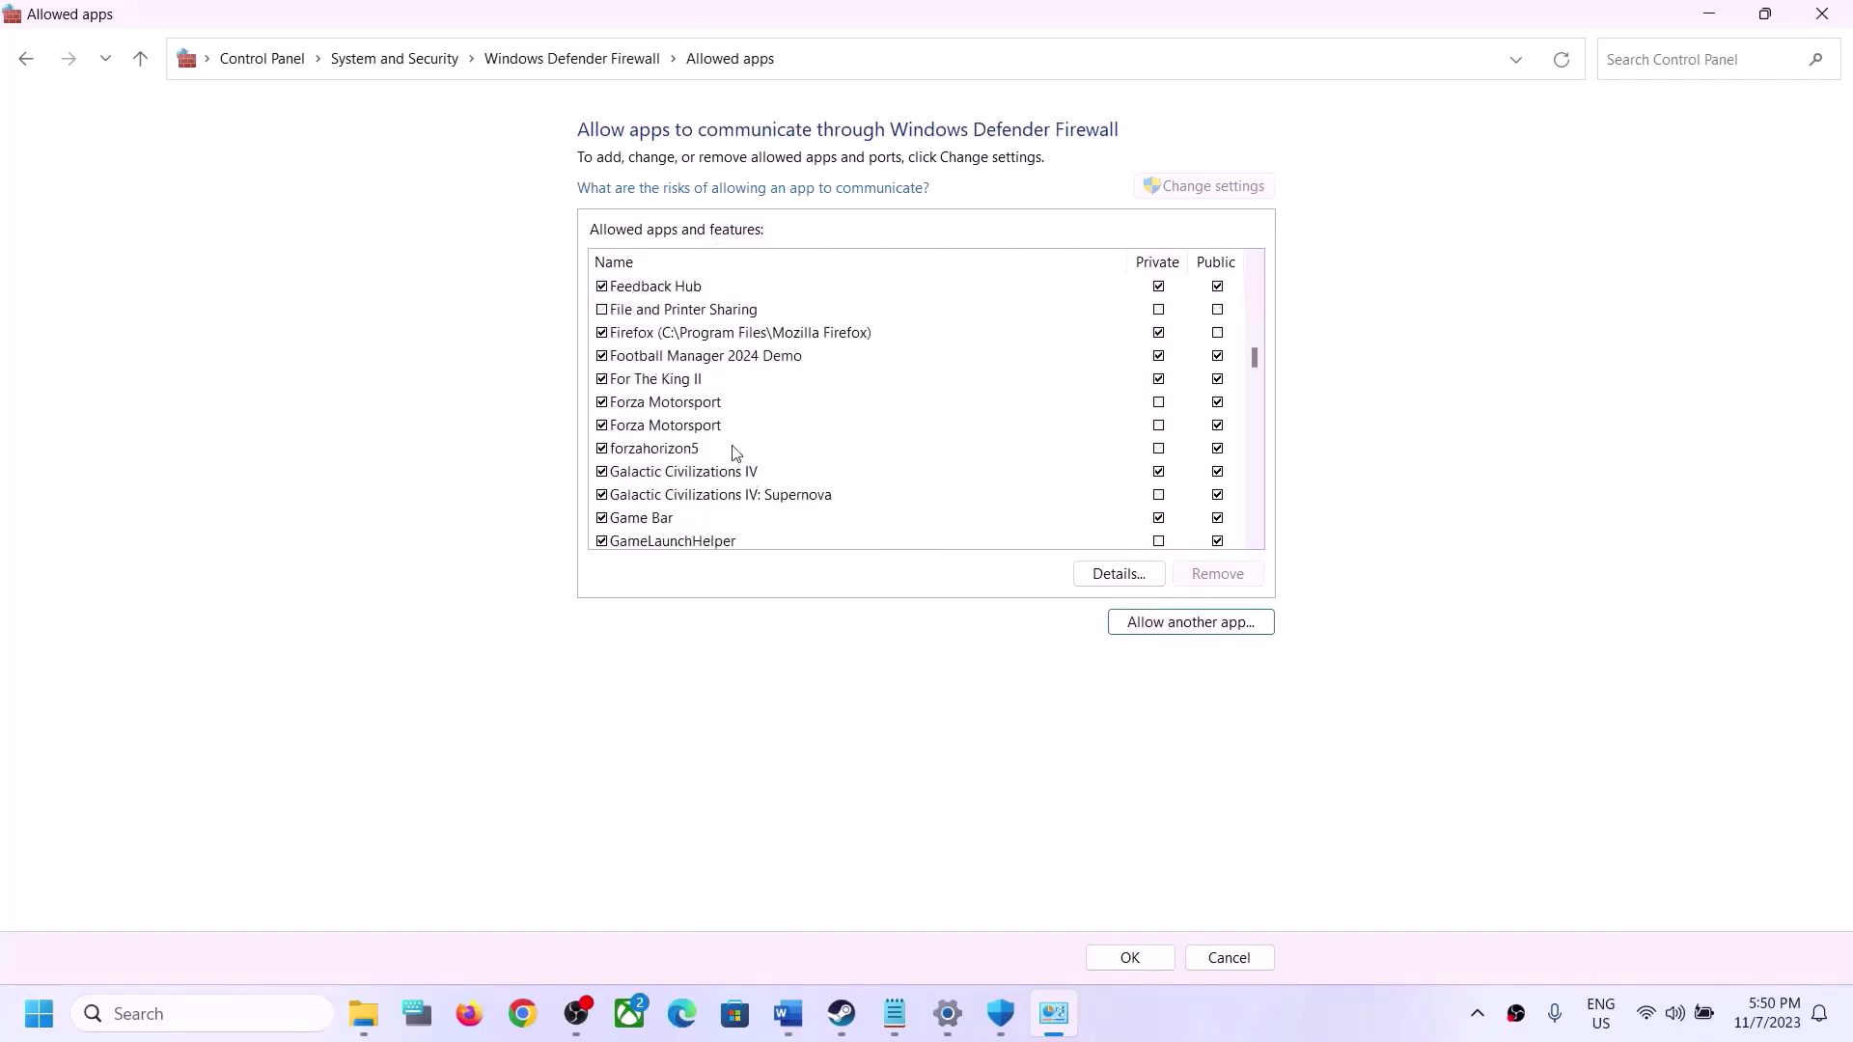
click(663, 382)
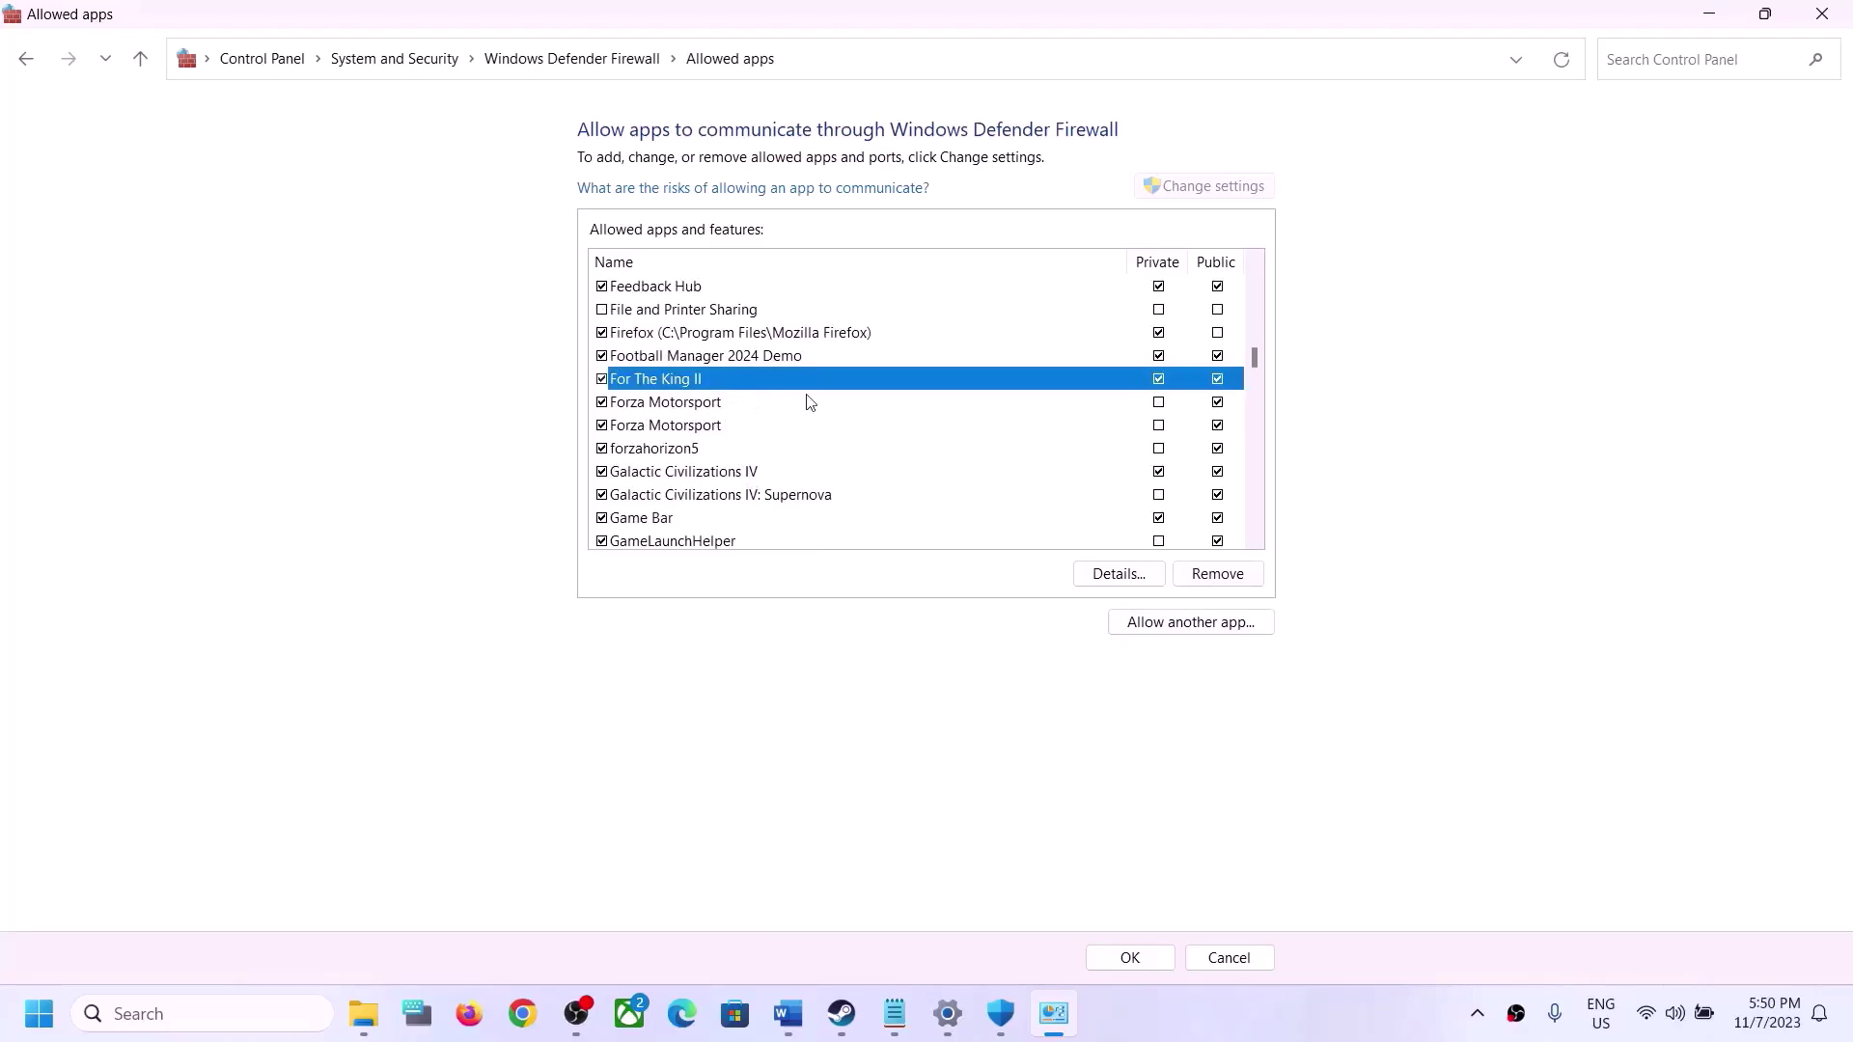
click(1129, 958)
Close Control Panel, Windows Security and Settings, review the Word notes, then return to Steam
click(1822, 14)
click(1827, 37)
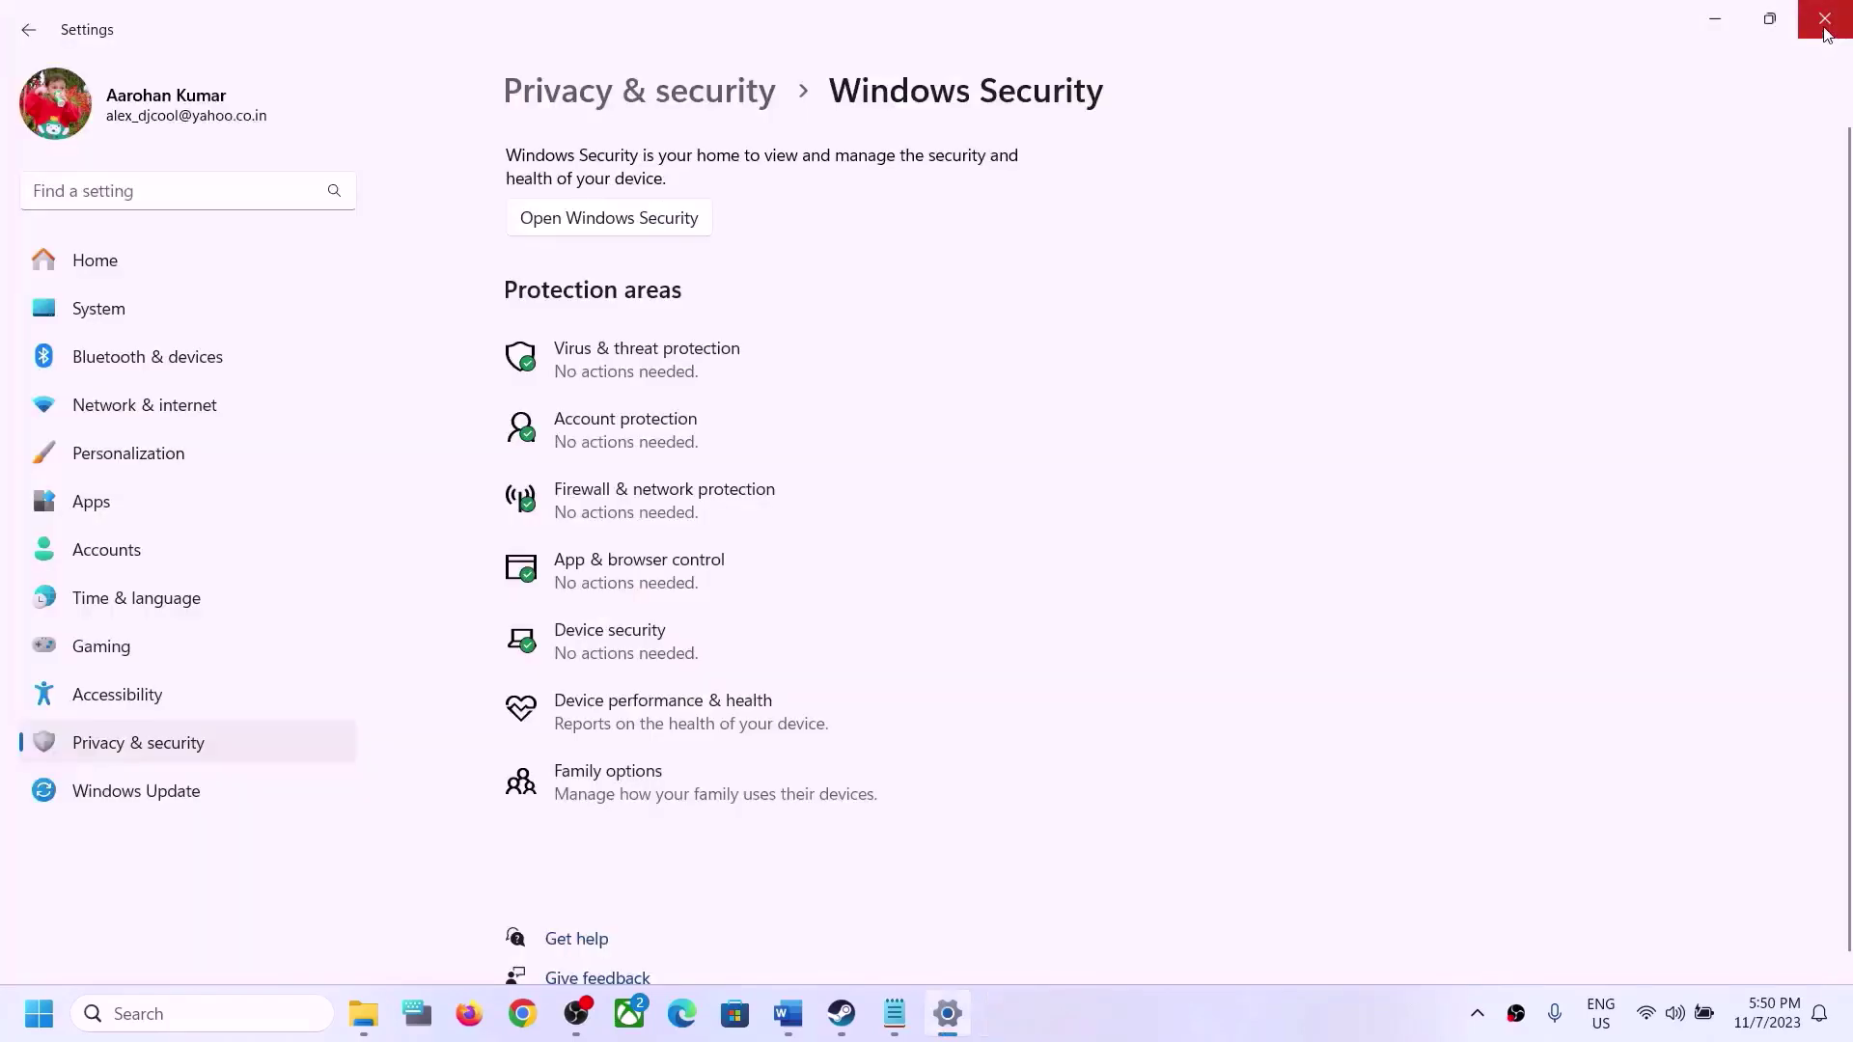
click(1827, 37)
click(788, 1014)
scroll(640, 464, down, 2)
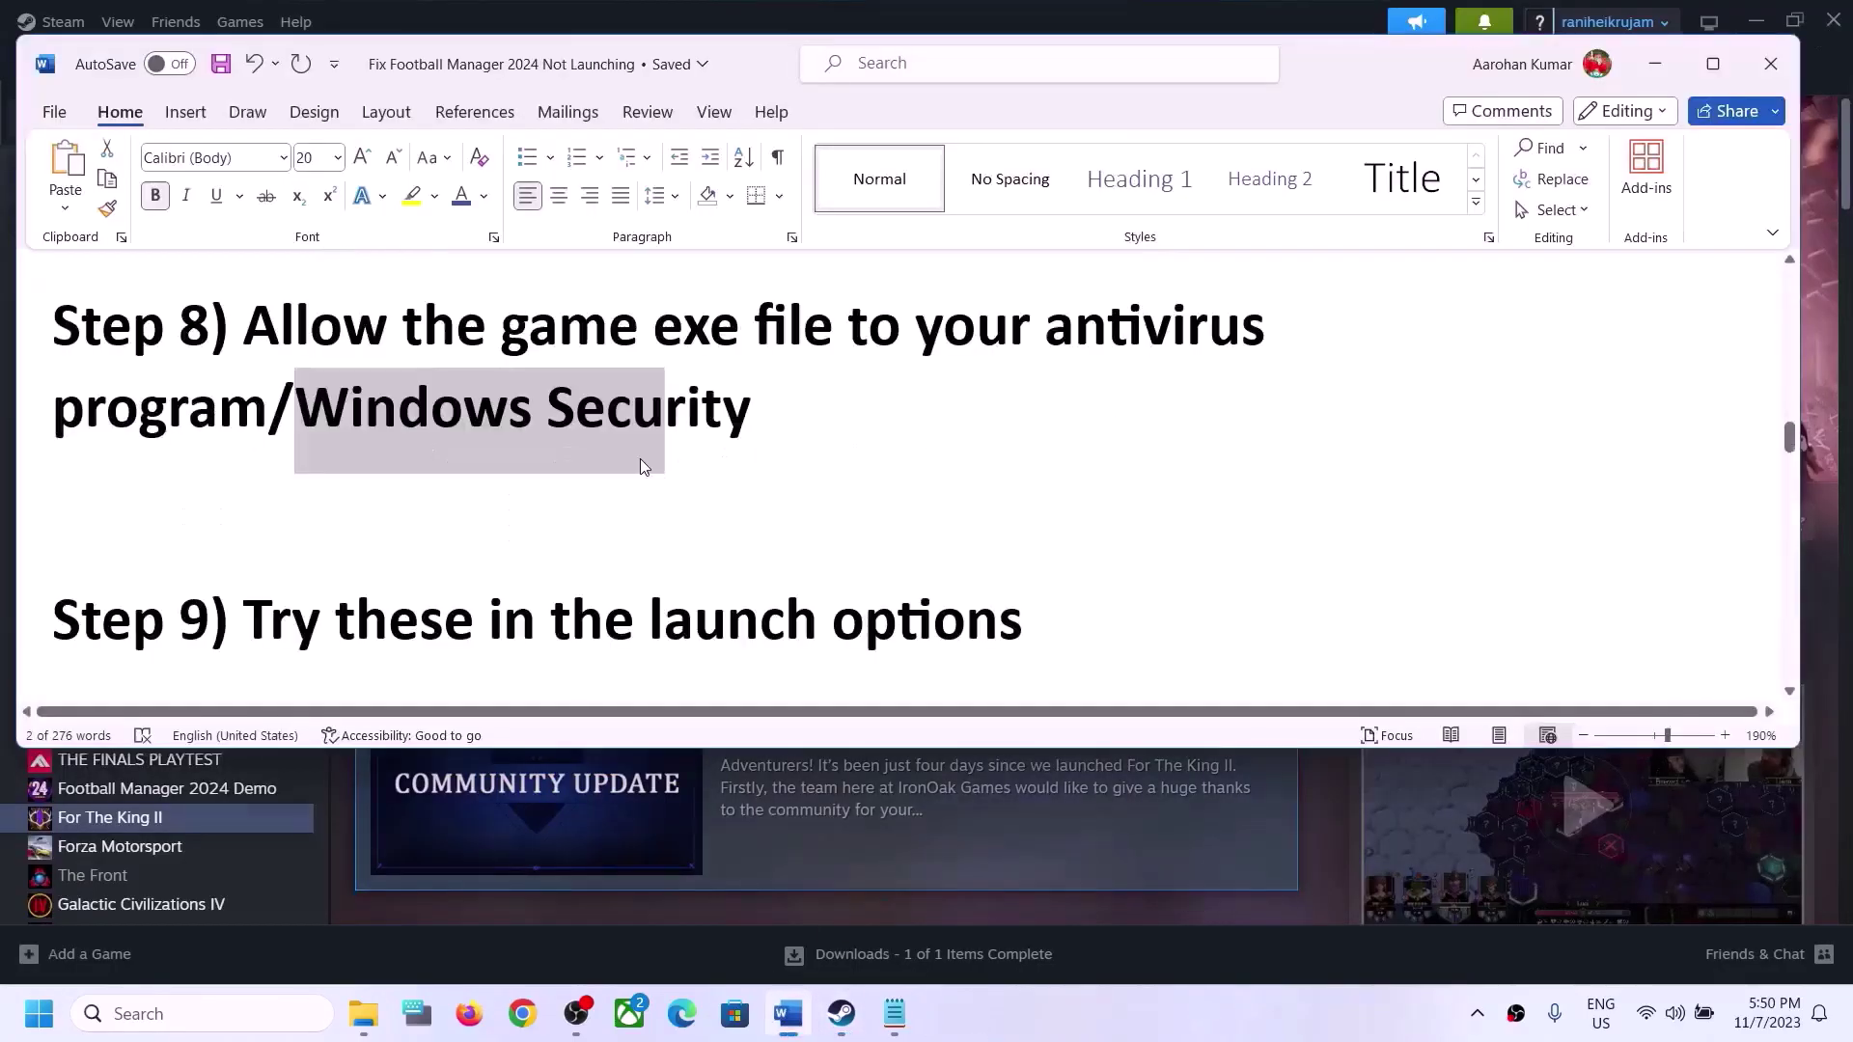
scroll(252, 506, down, 2)
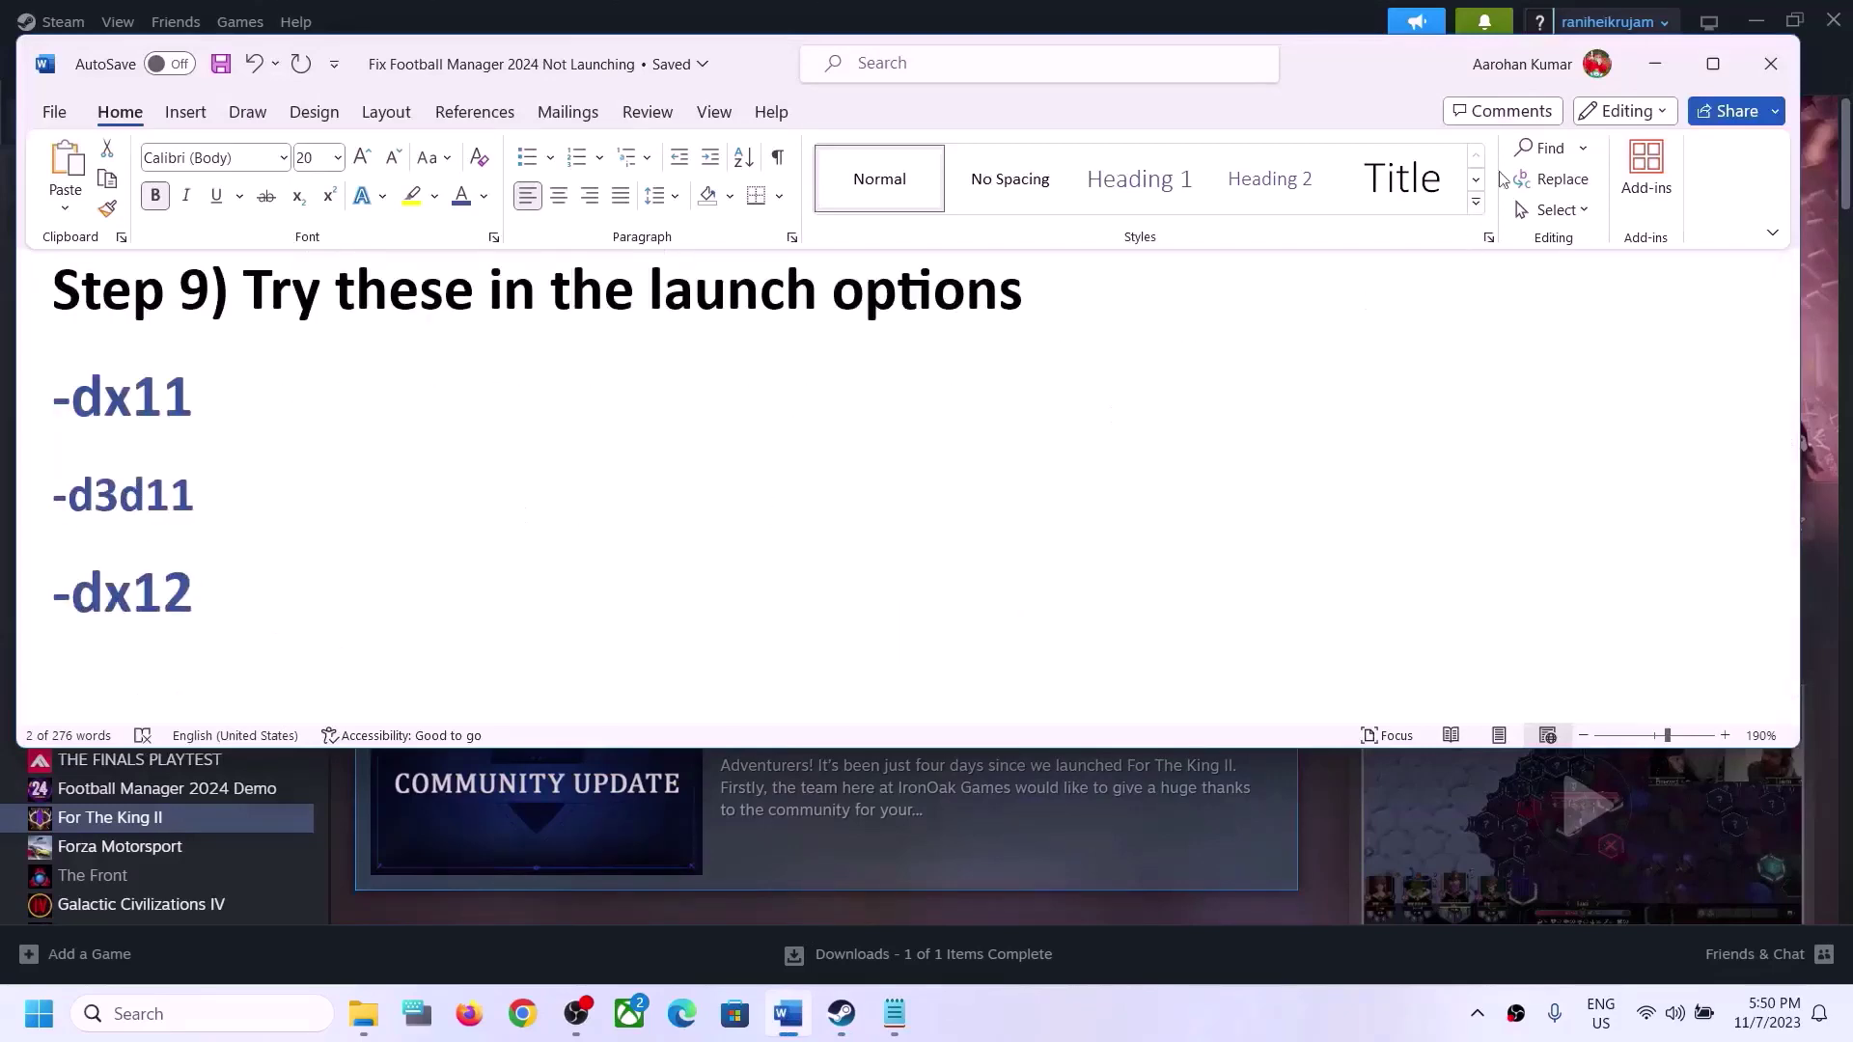
click(1655, 63)
Clear the existing launch options in For The King II's Steam properties
right_click(147, 821)
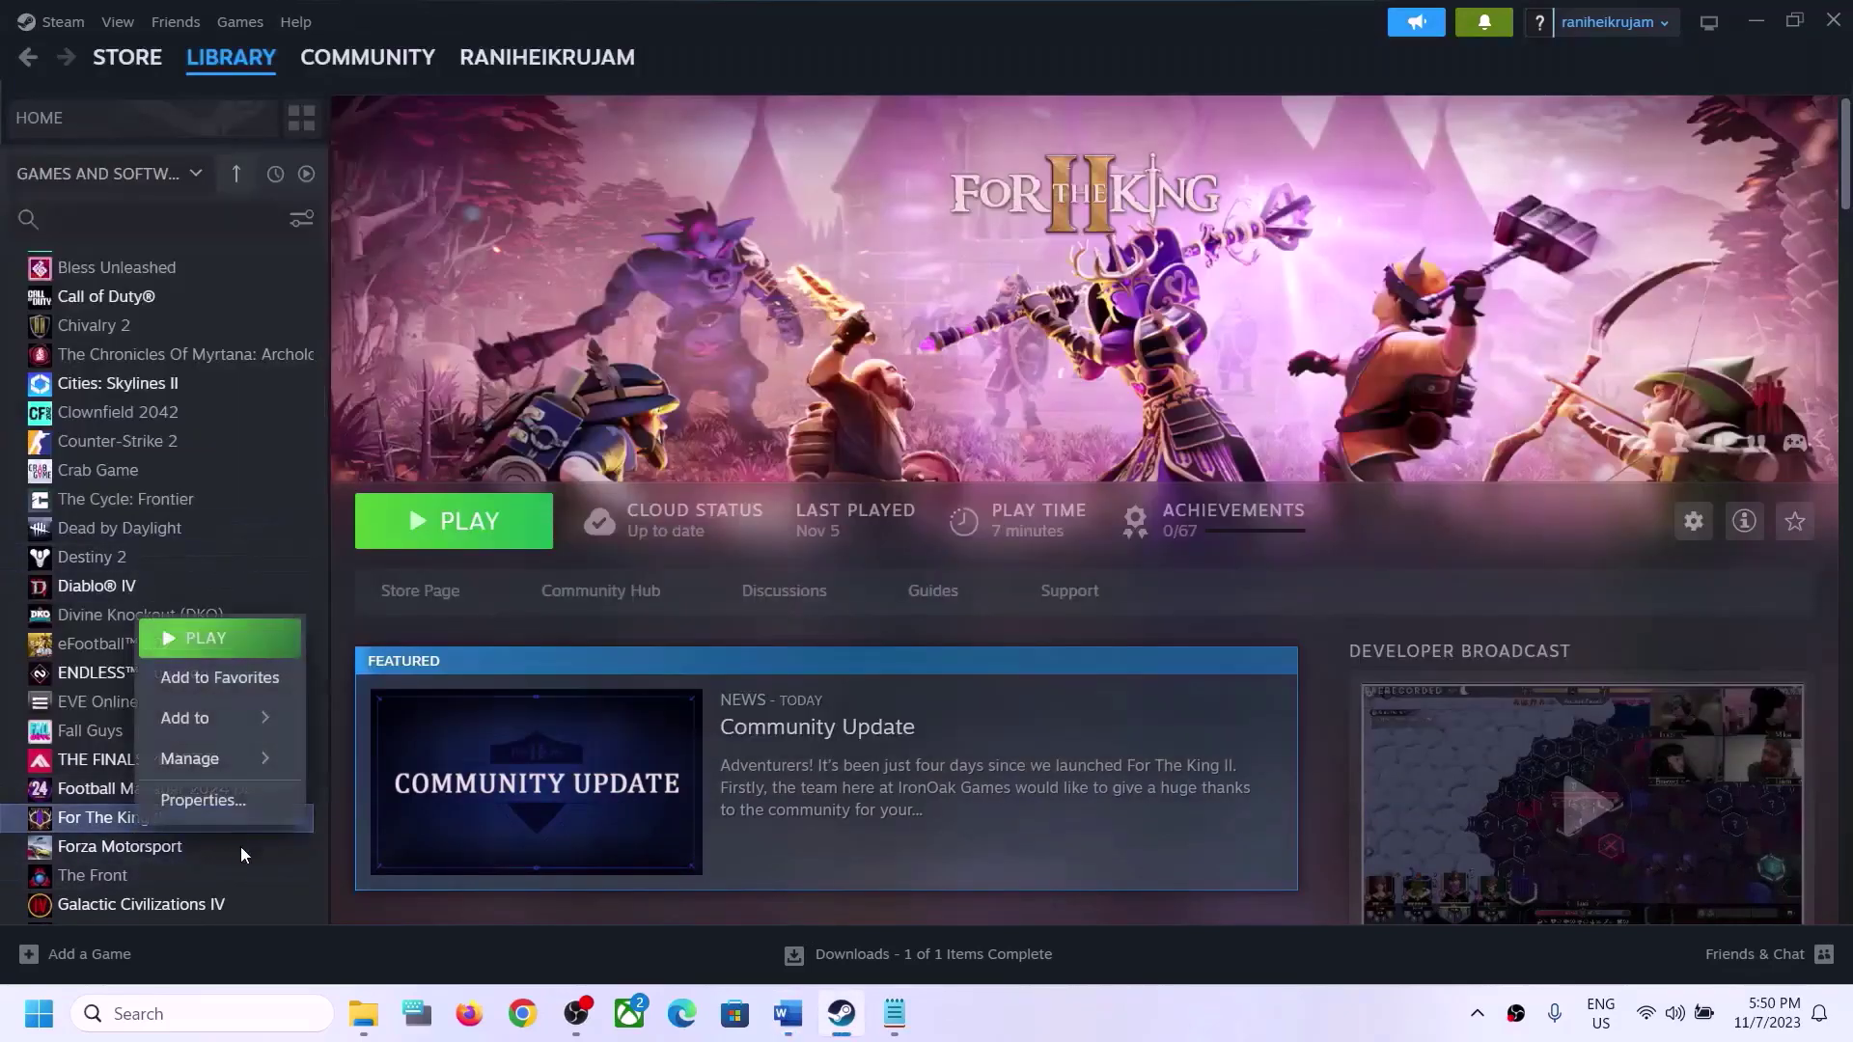
click(242, 797)
triple_click(820, 746)
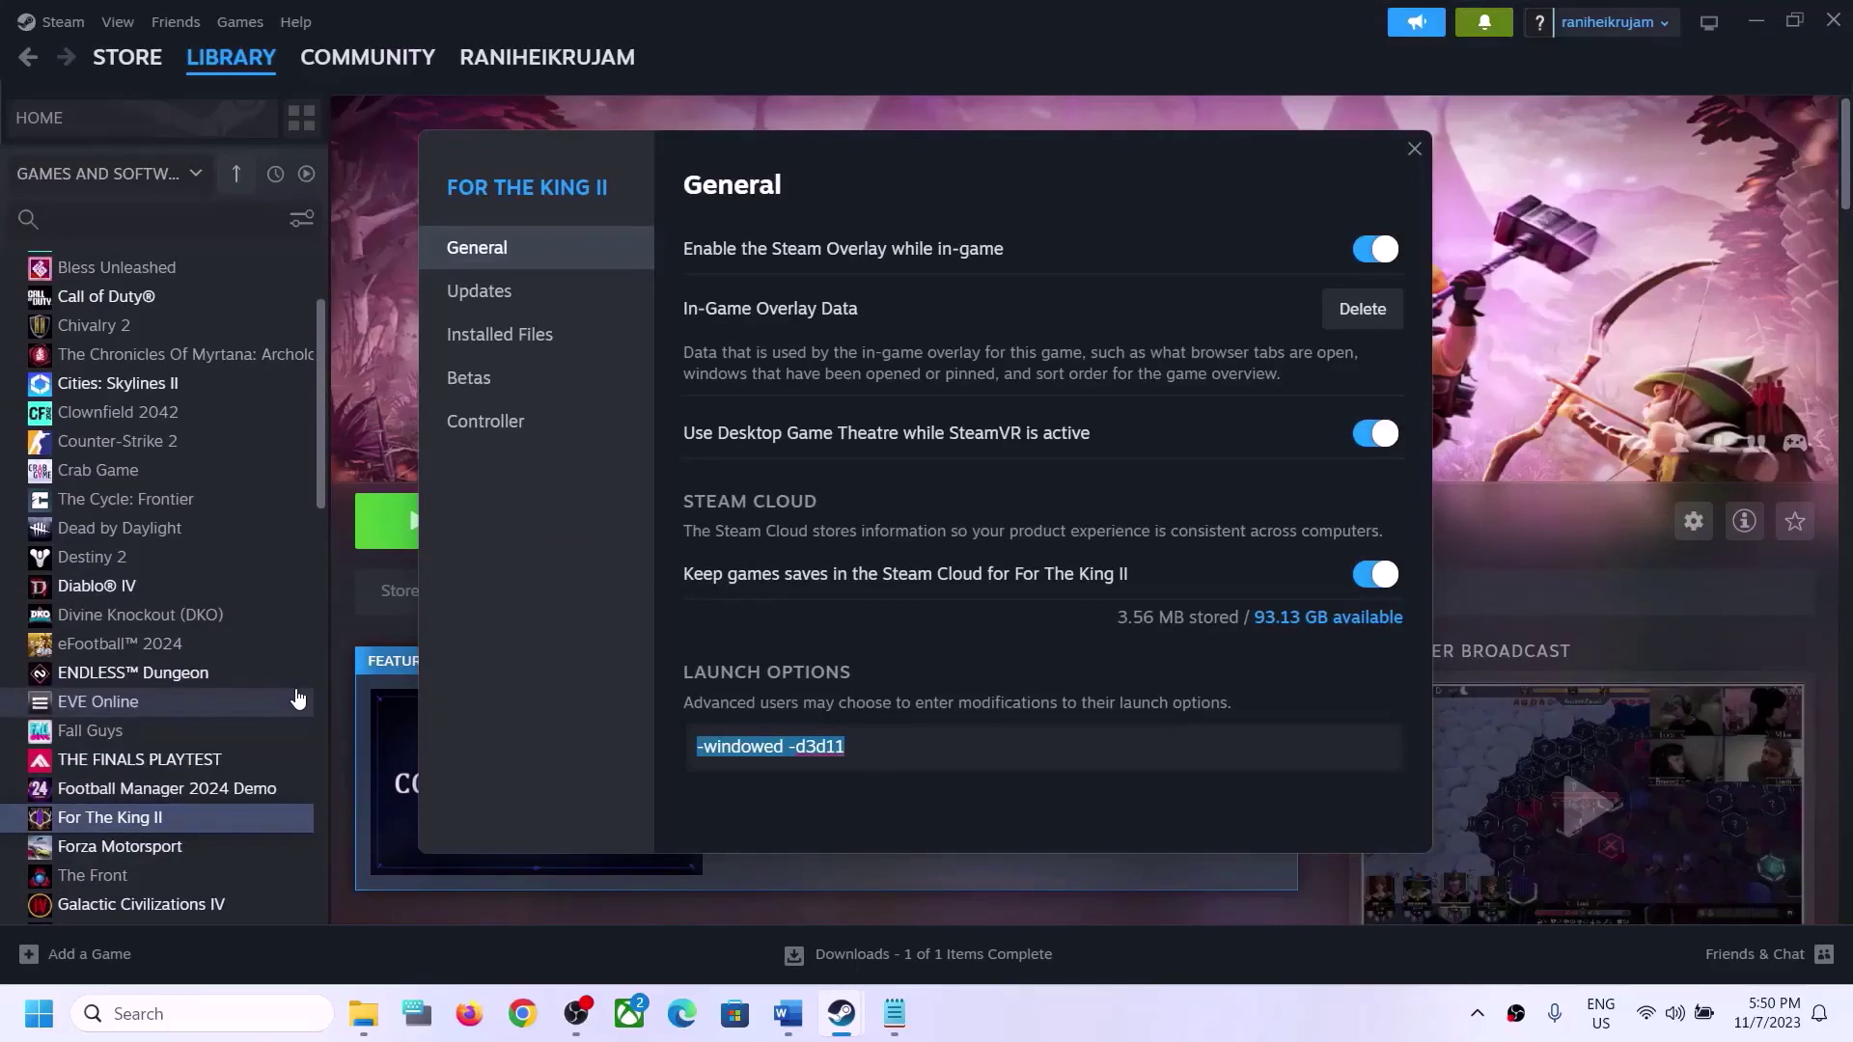
key(BackSpace)
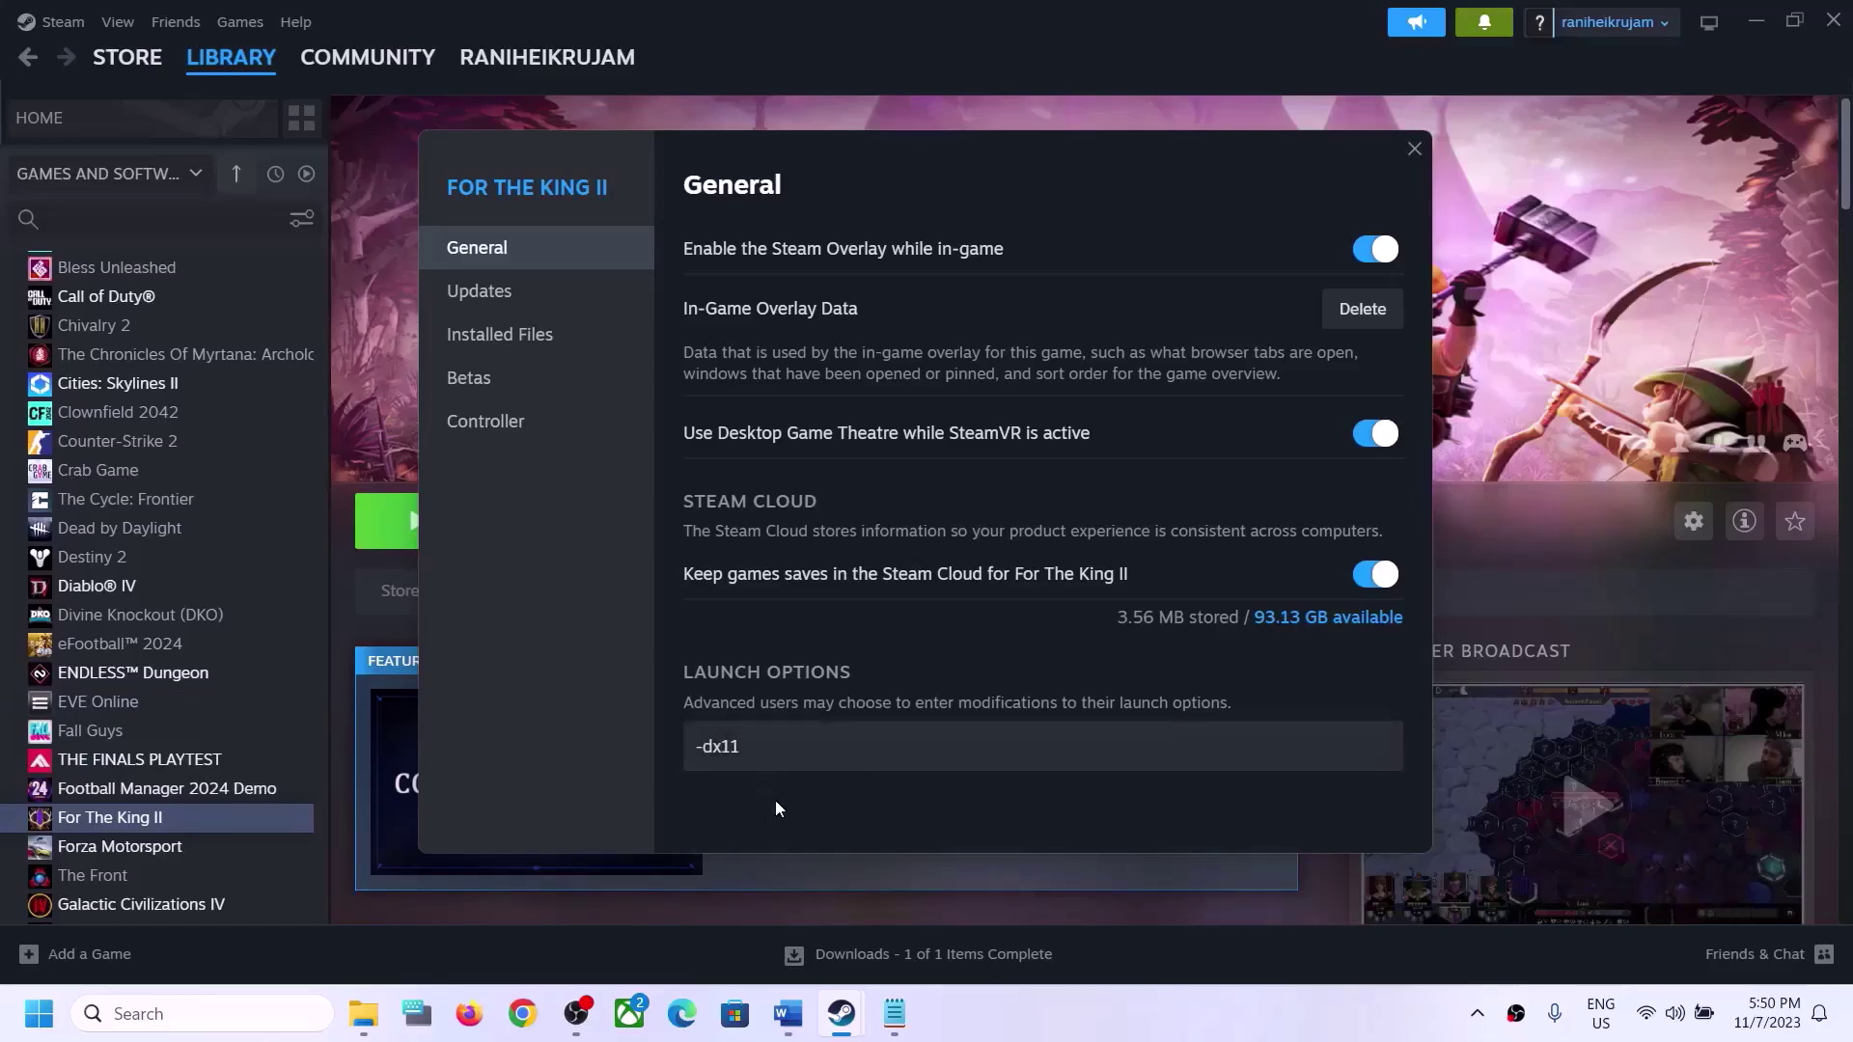
click(1415, 150)
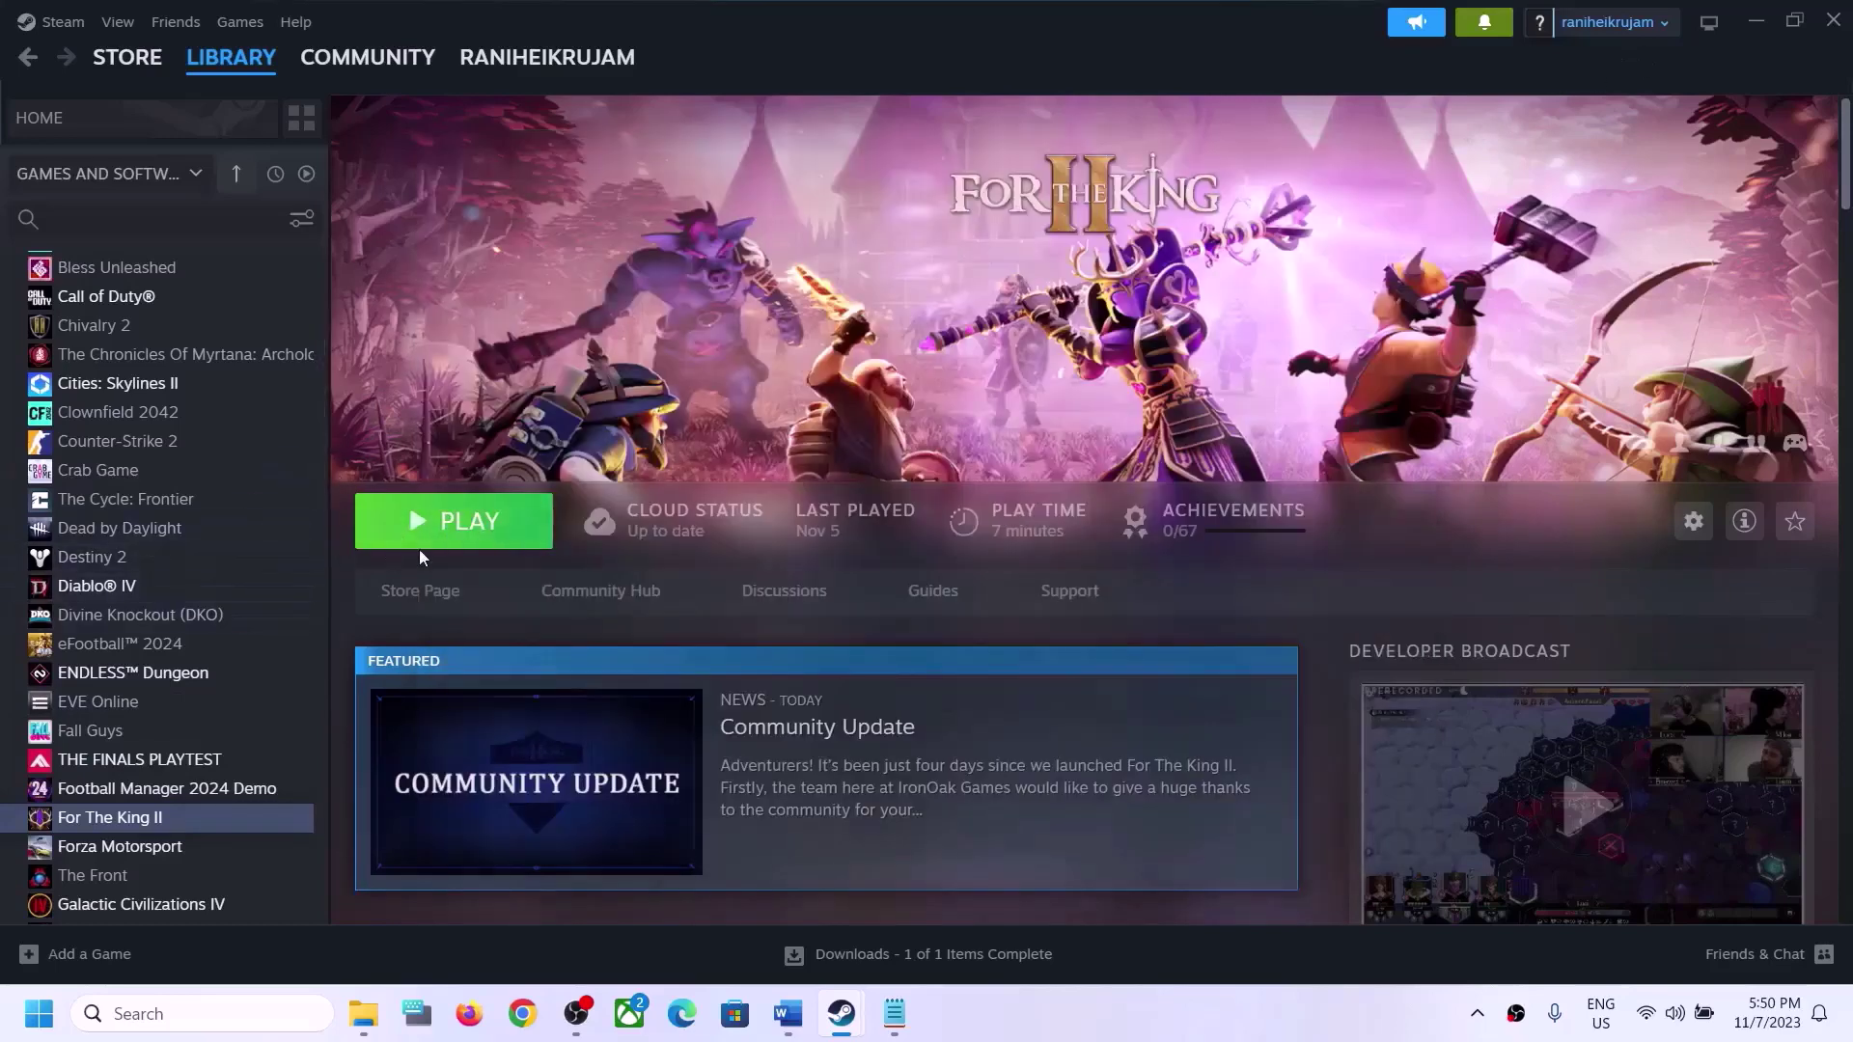
Reopen the game's properties and replace the launch options with '-'
right_click(218, 817)
click(282, 789)
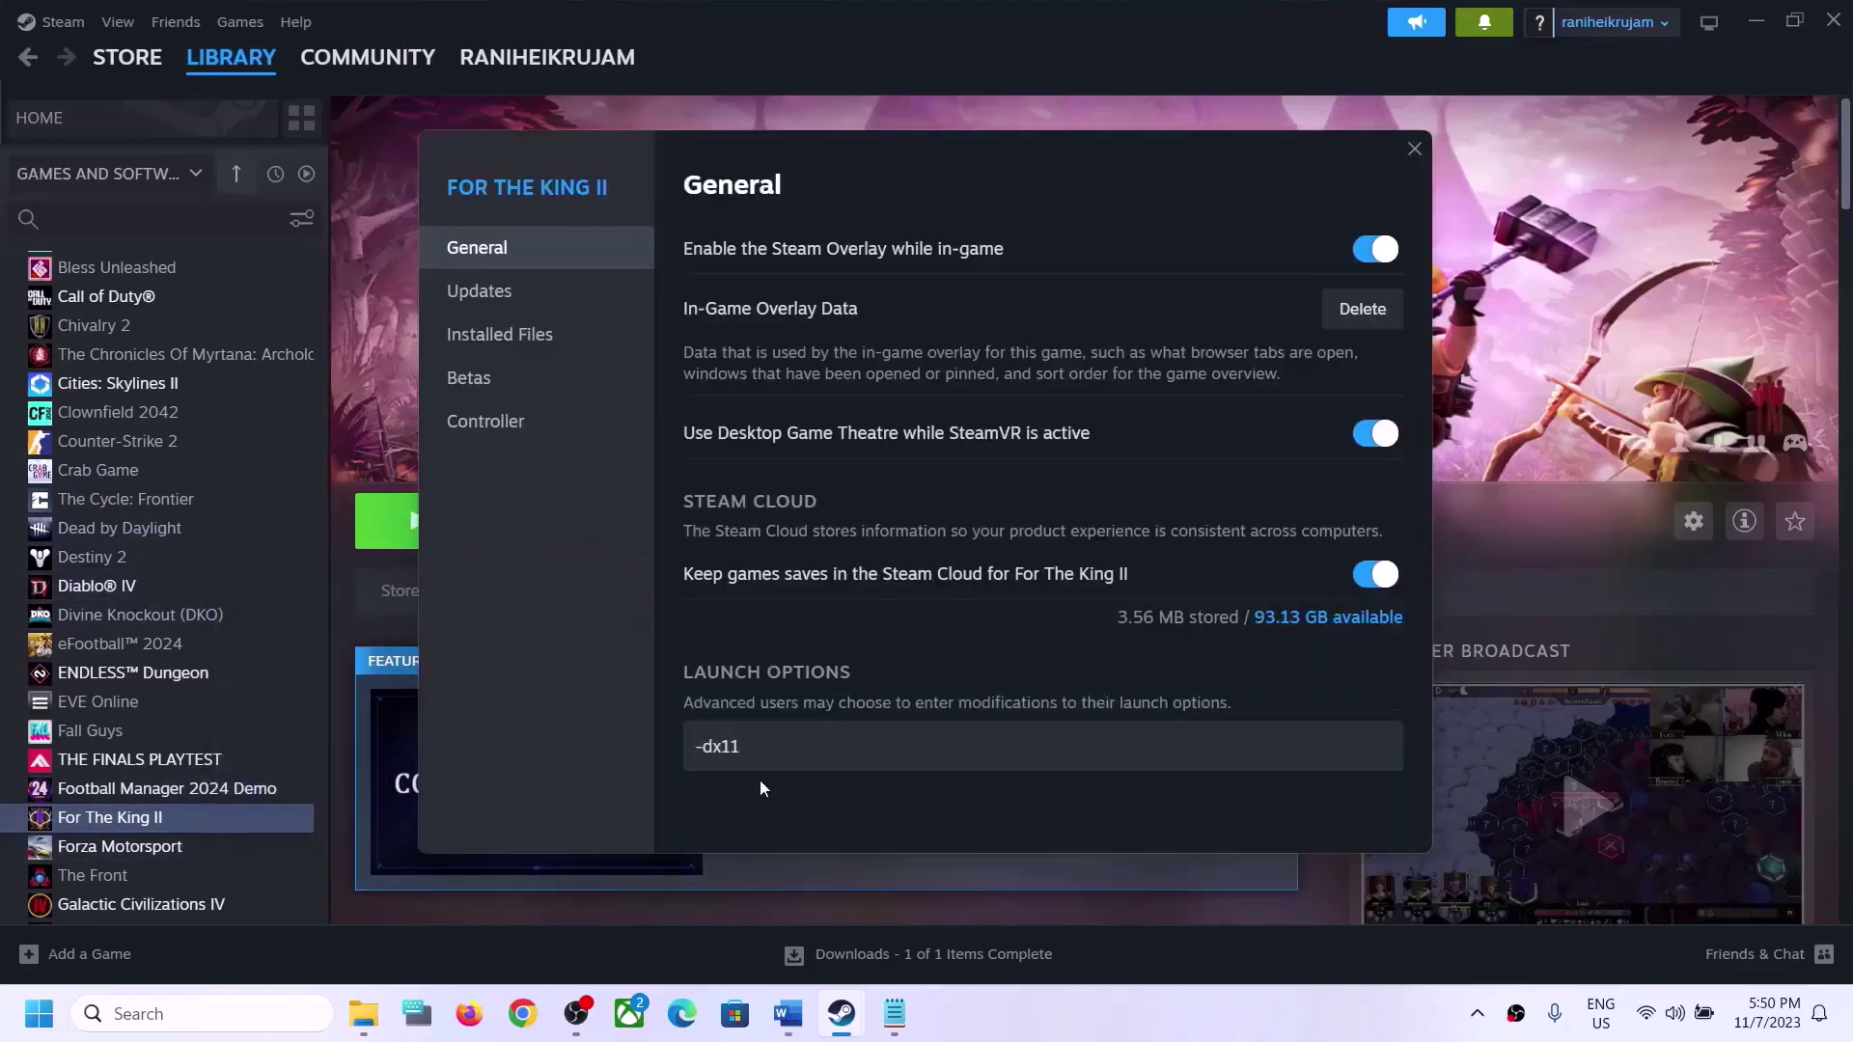
key(ctrl+a)
text(-)
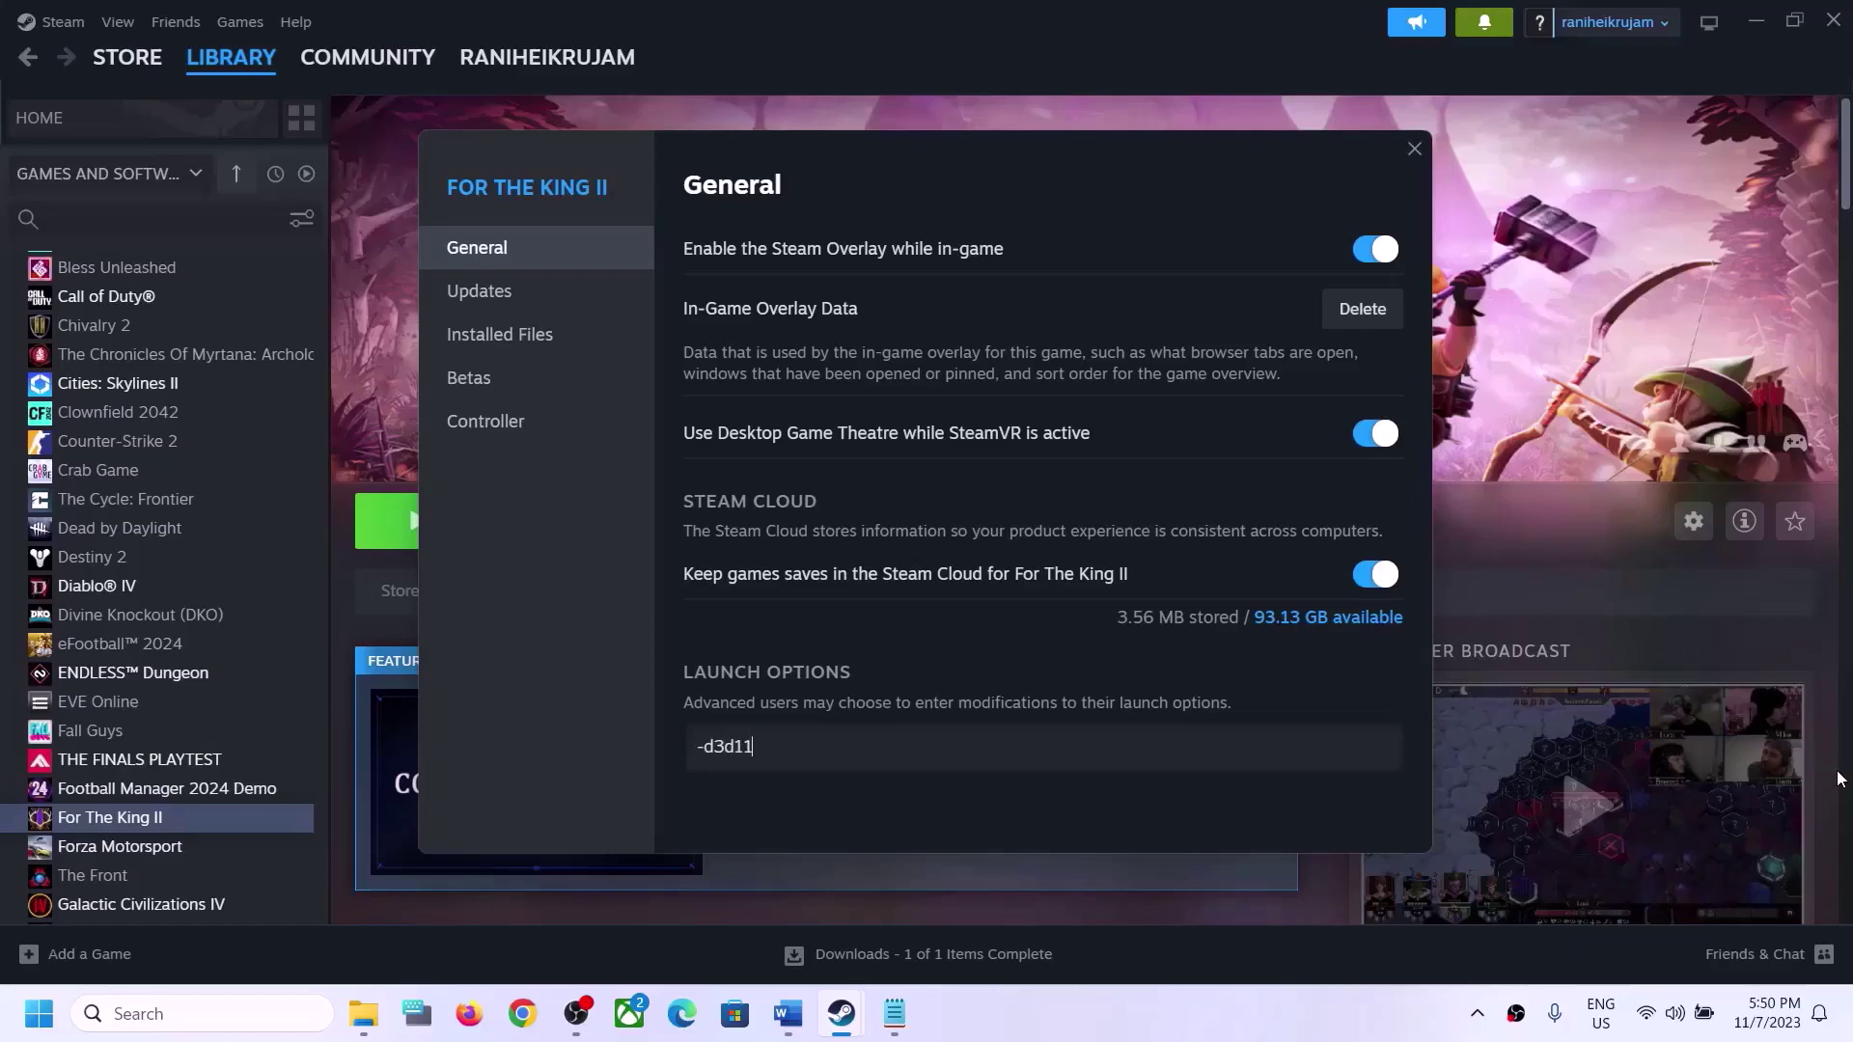
click(893, 821)
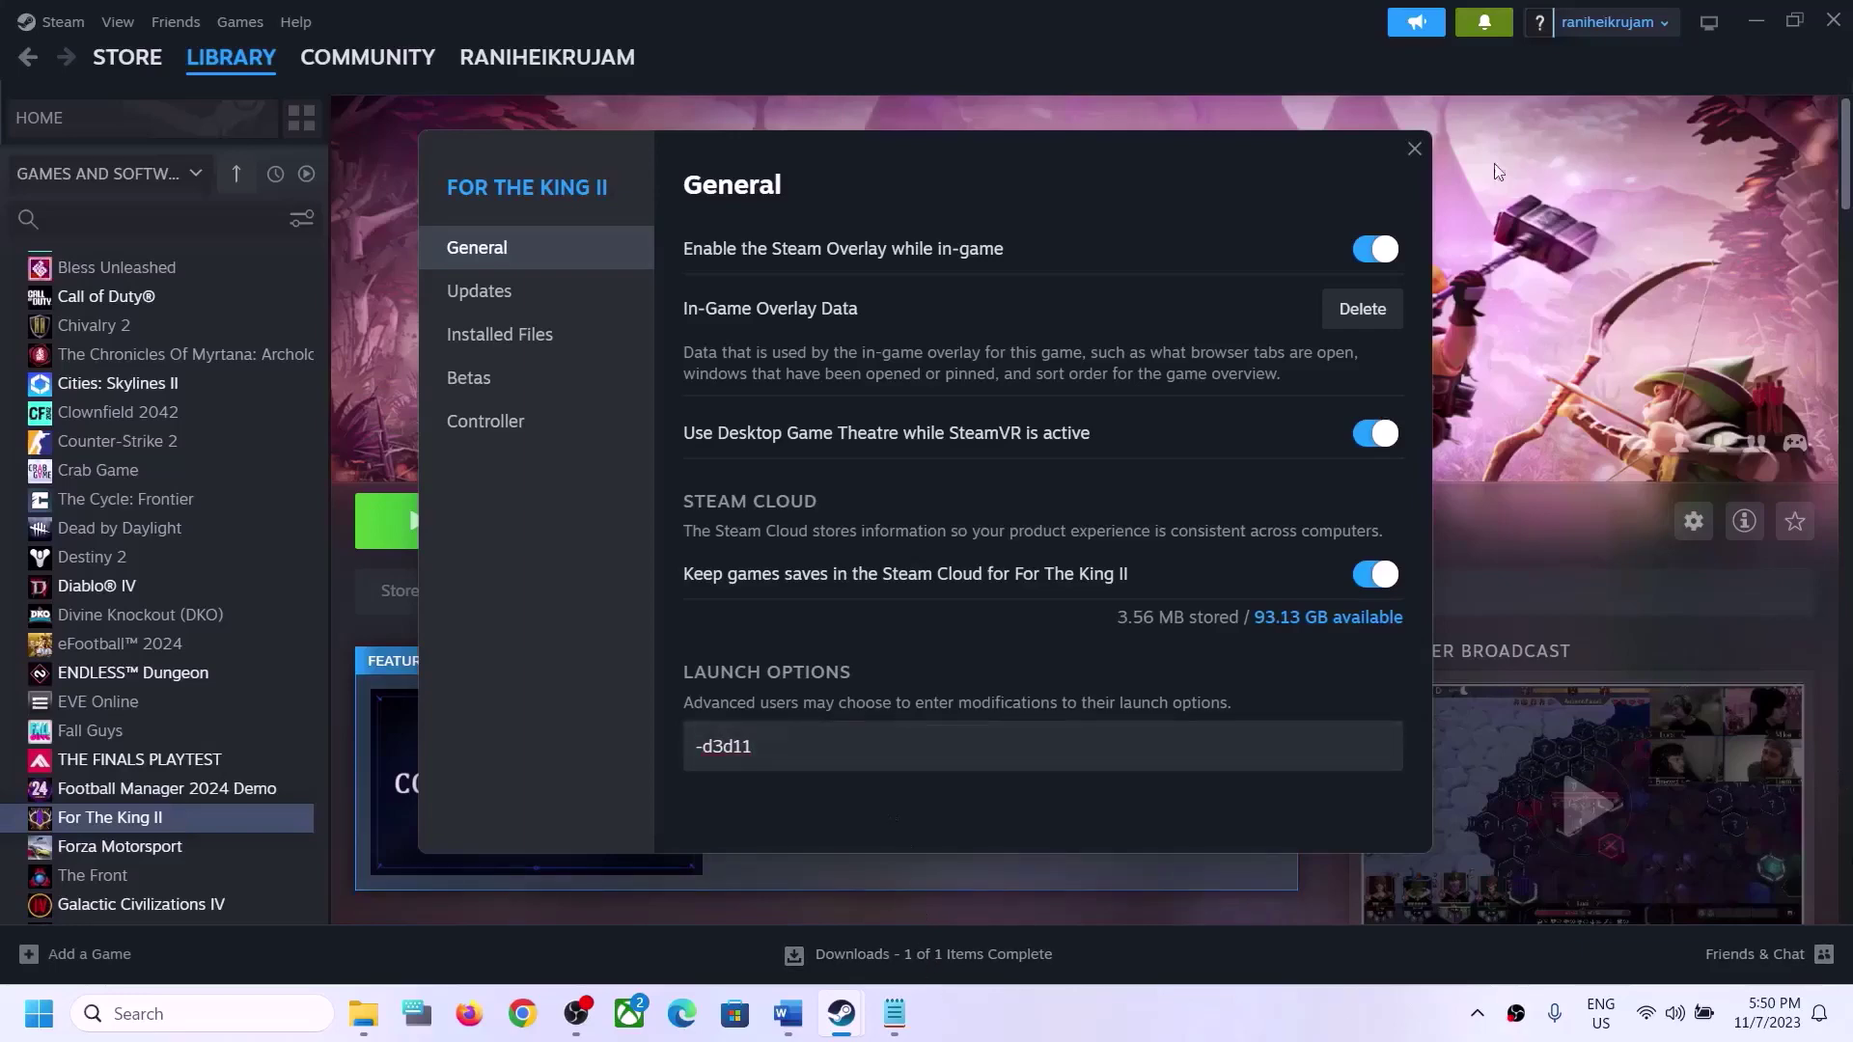
click(1414, 148)
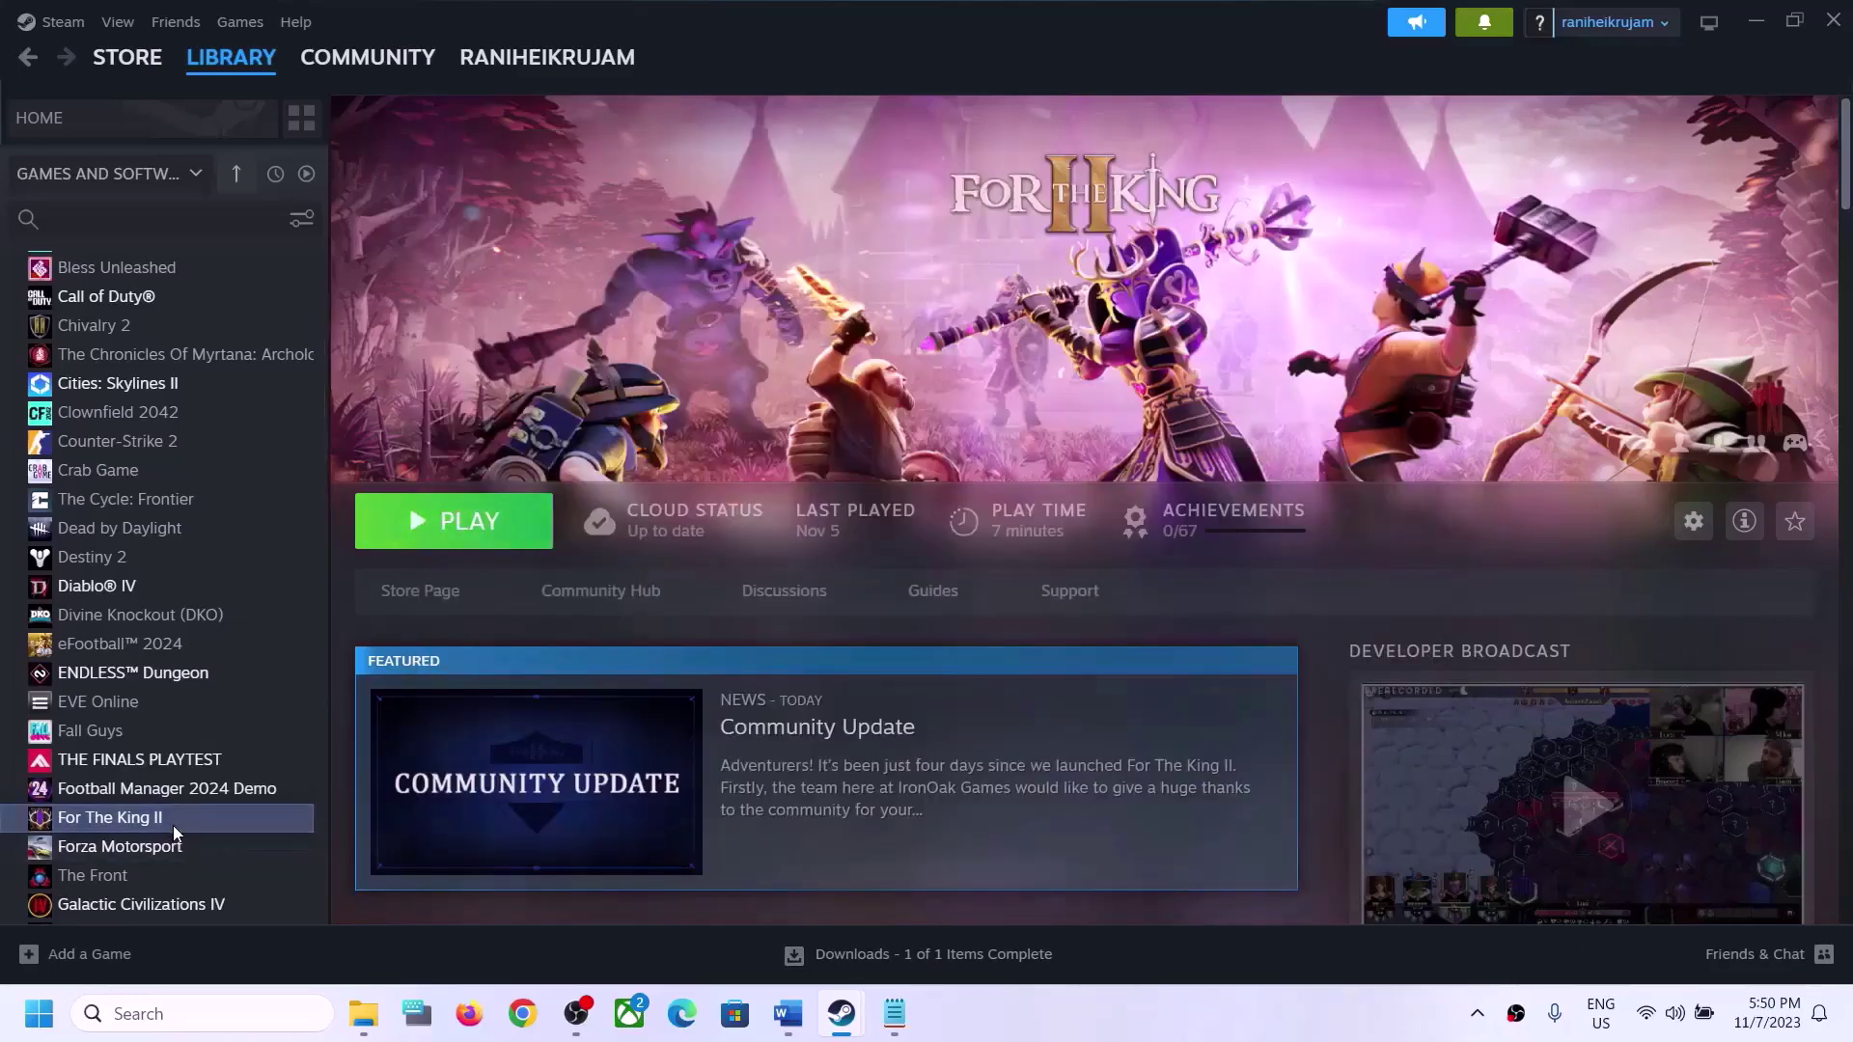
Paste back the -windowed -d3d11 launch options, then overwrite them with '-' again
right_click(174, 833)
click(265, 802)
click(849, 723)
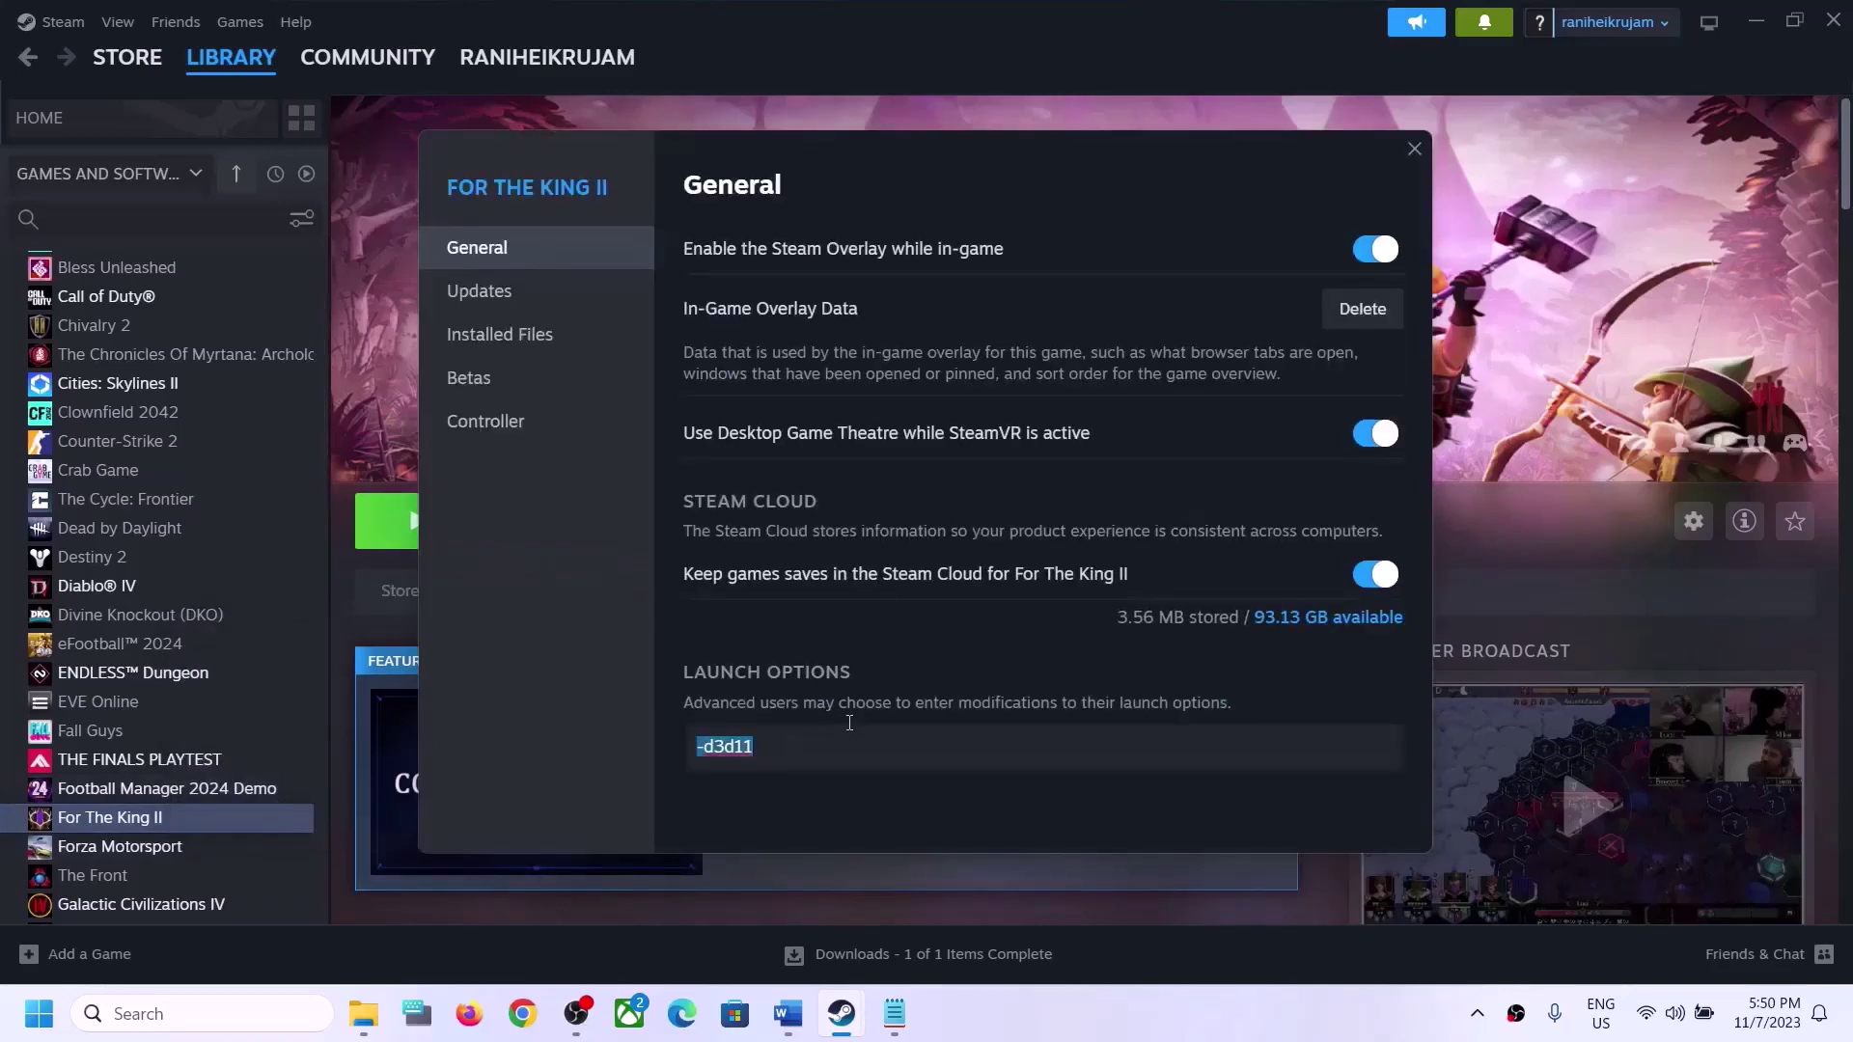
text(-windowed -d3d11)
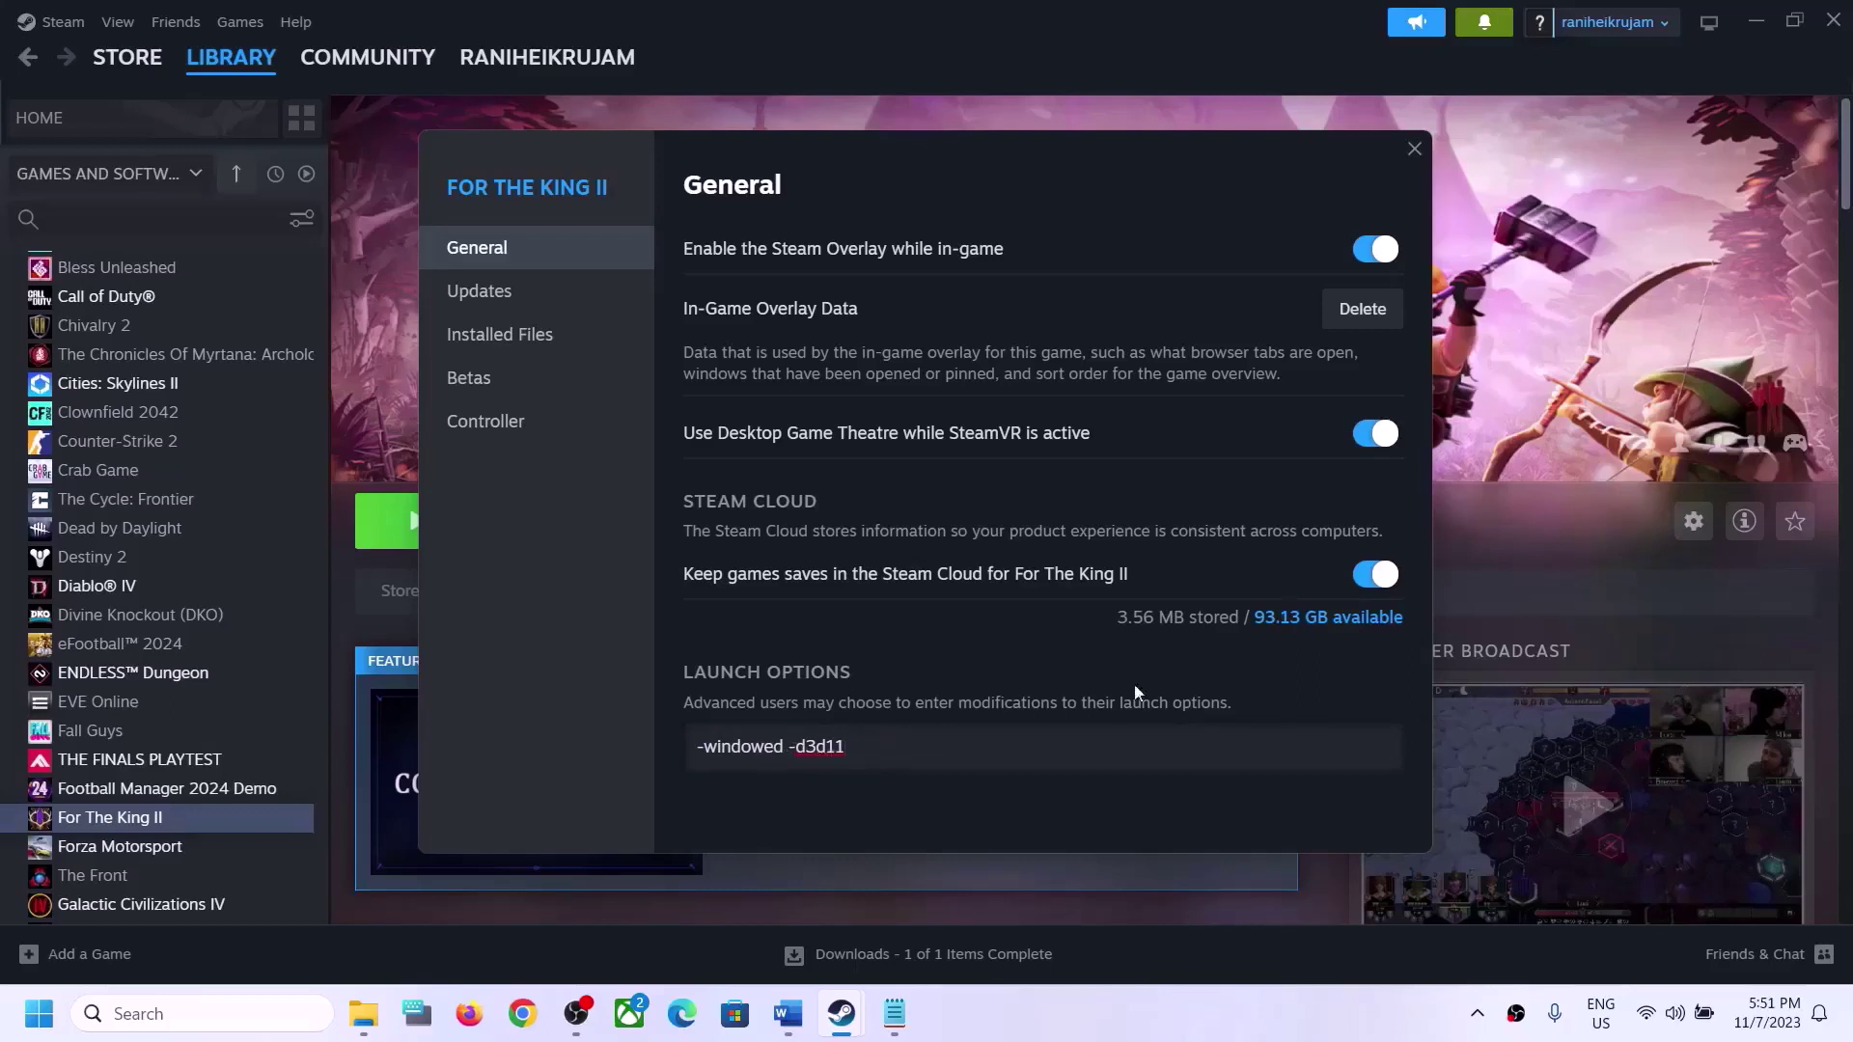
click(1380, 217)
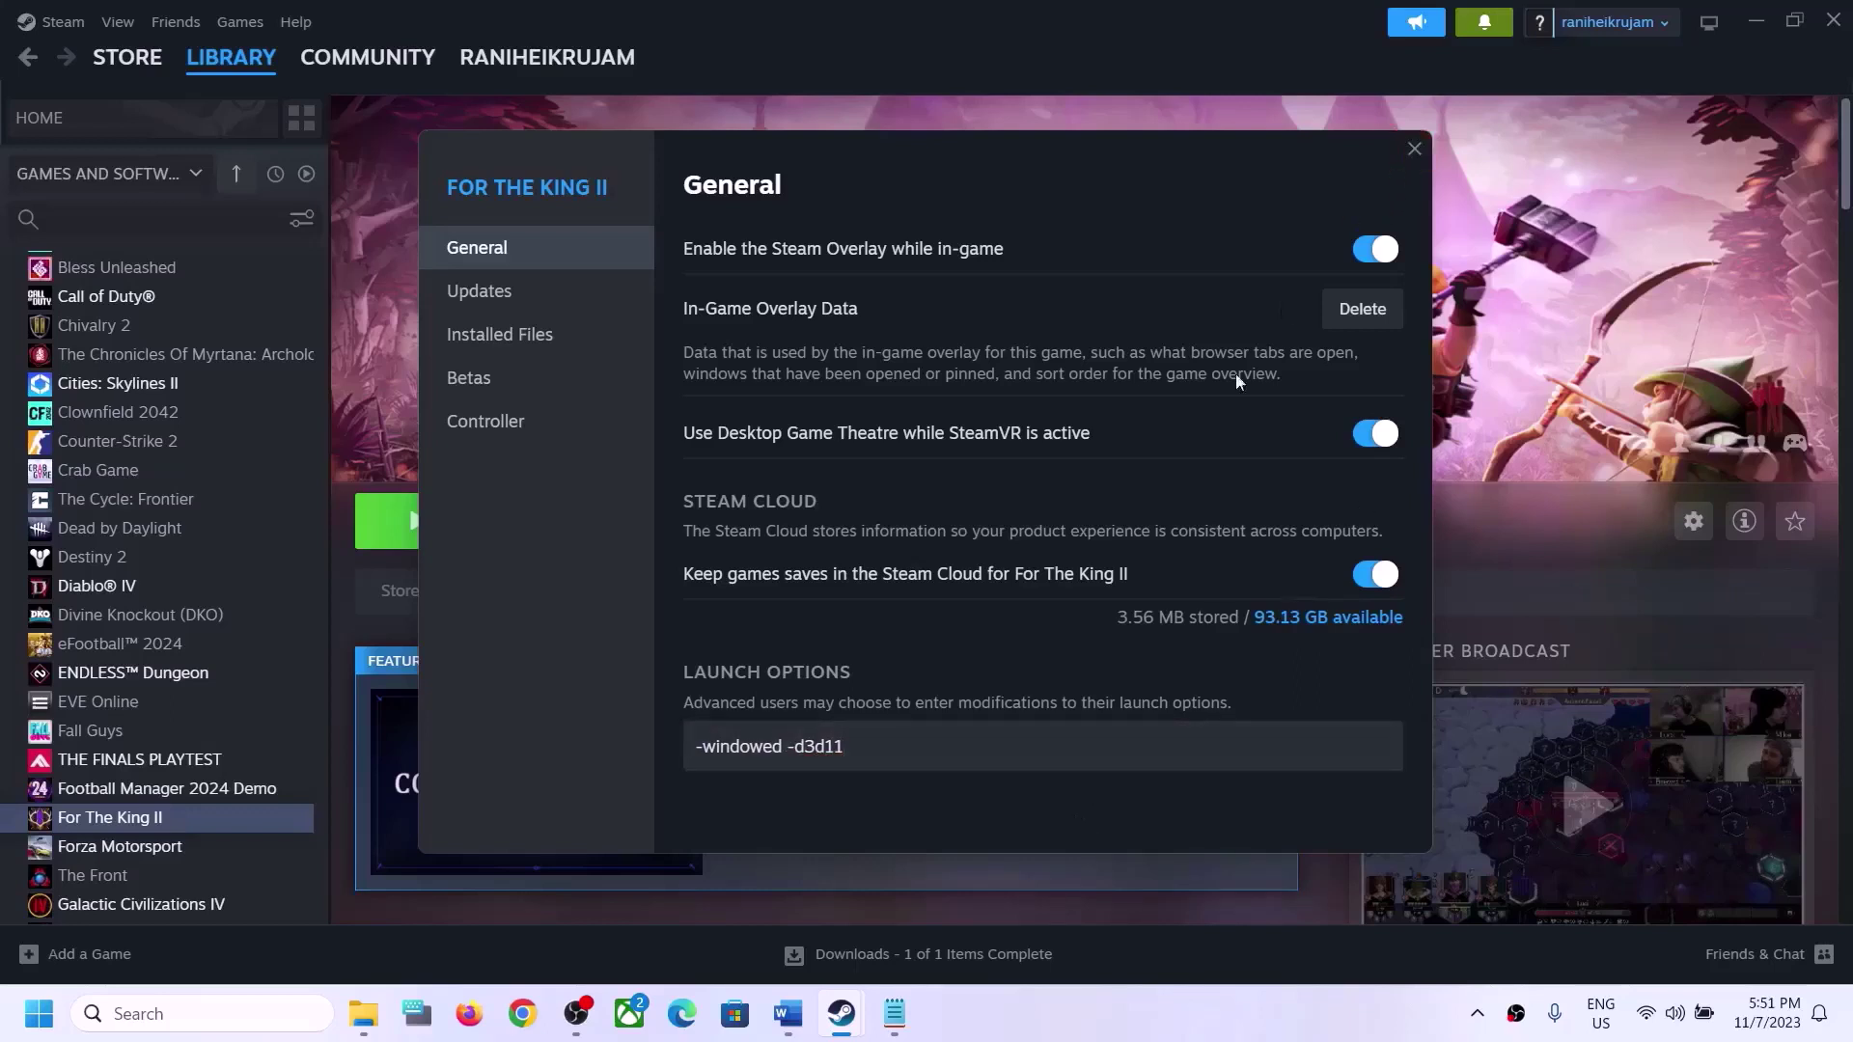
click(699, 732)
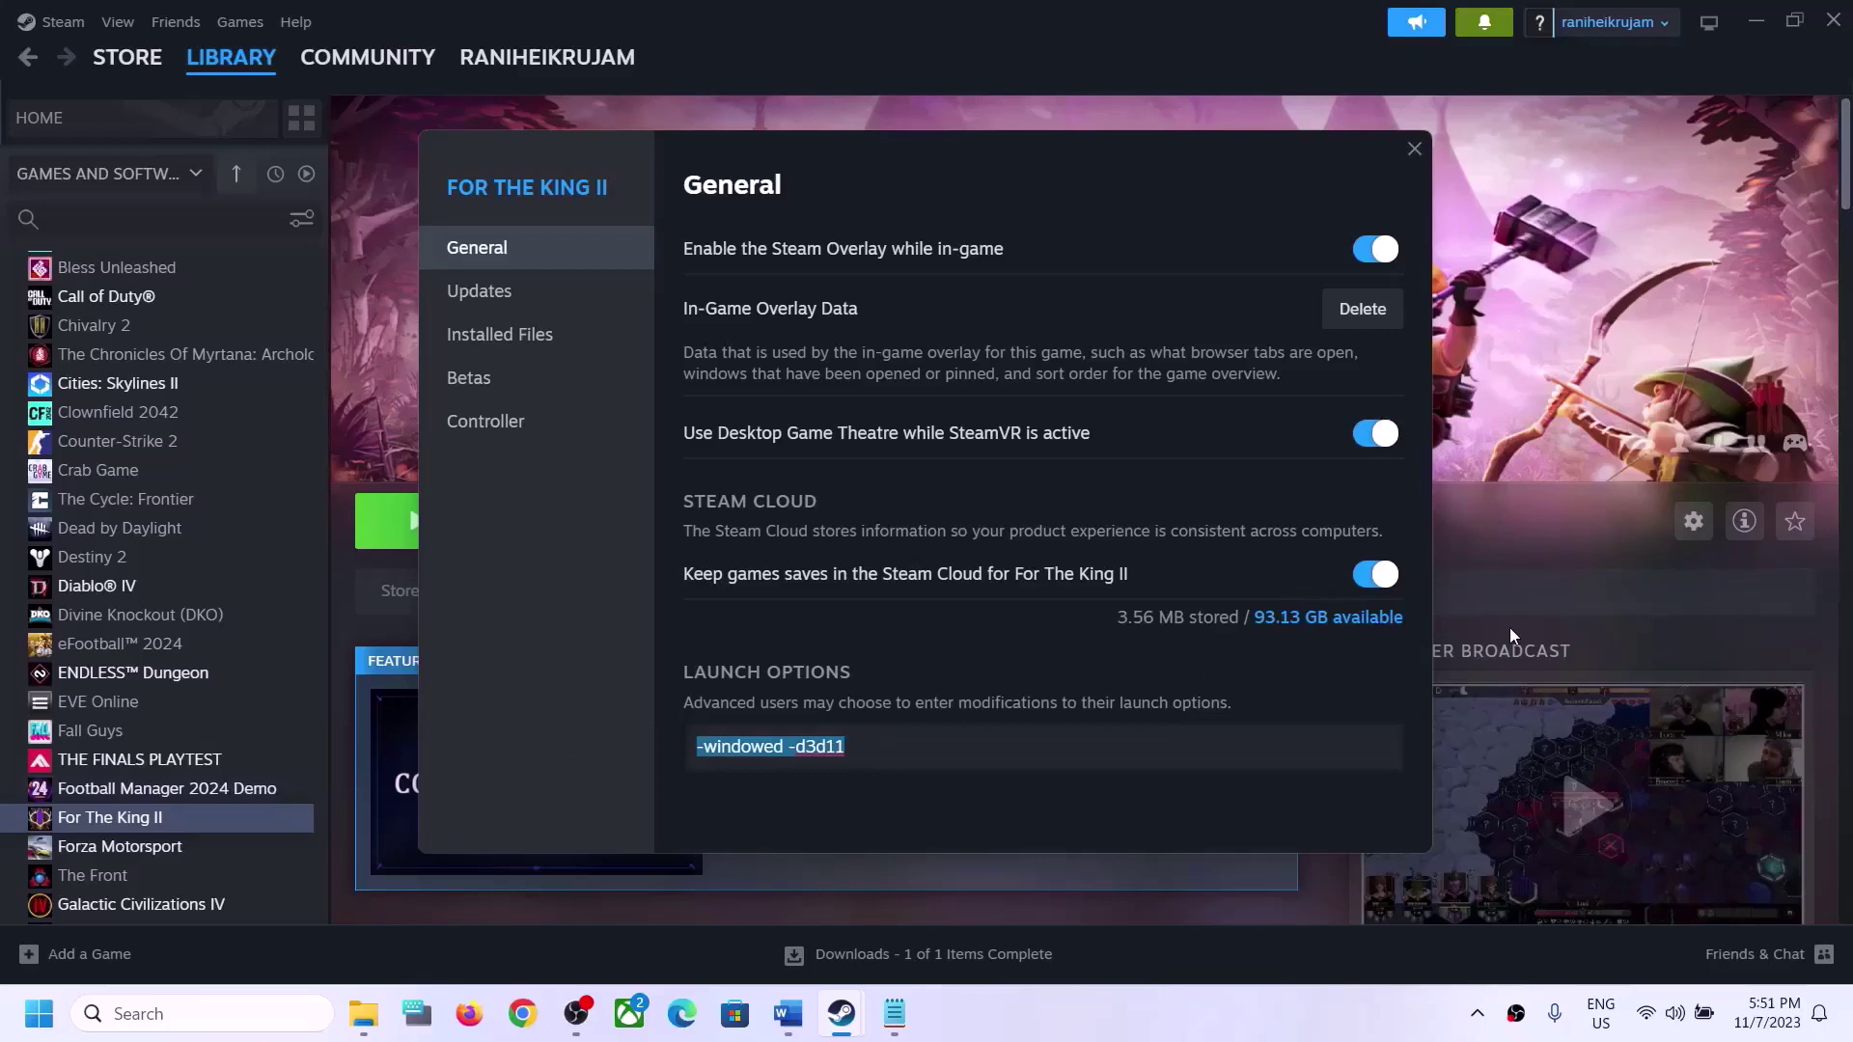
text(-dx12)
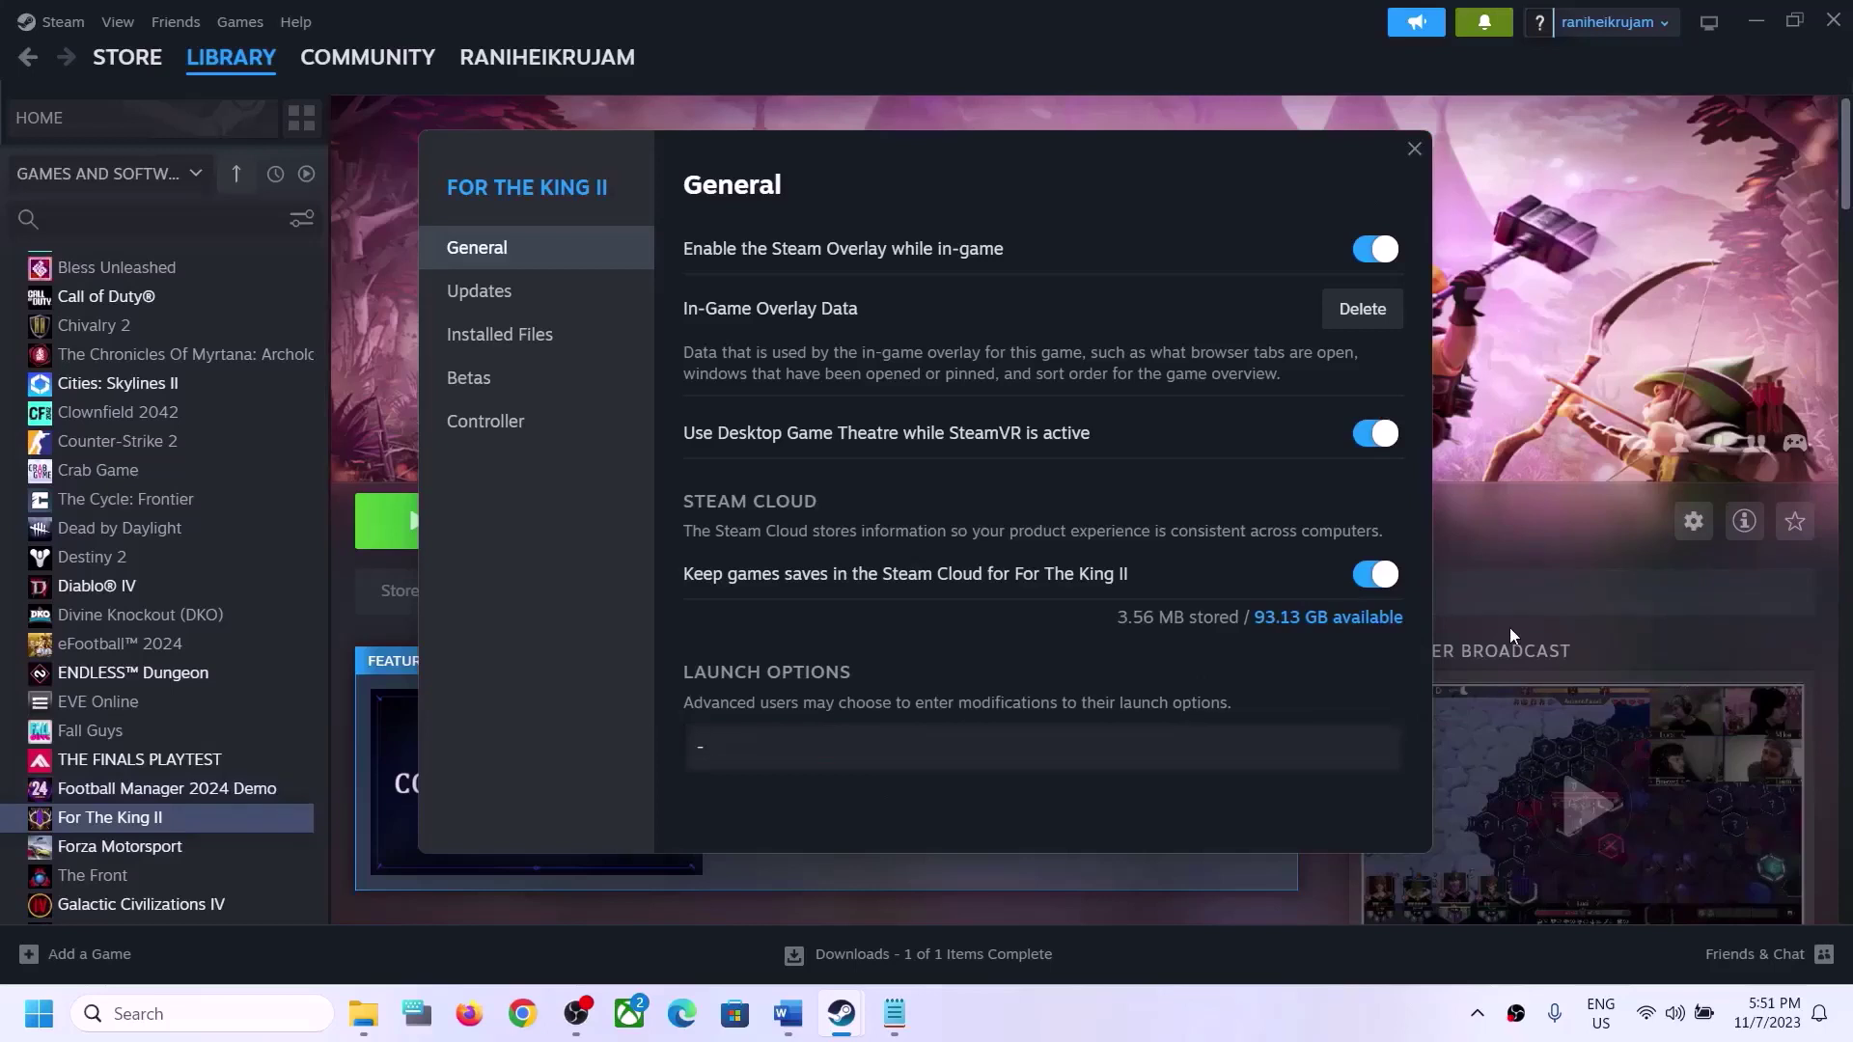
click(1165, 842)
click(1415, 148)
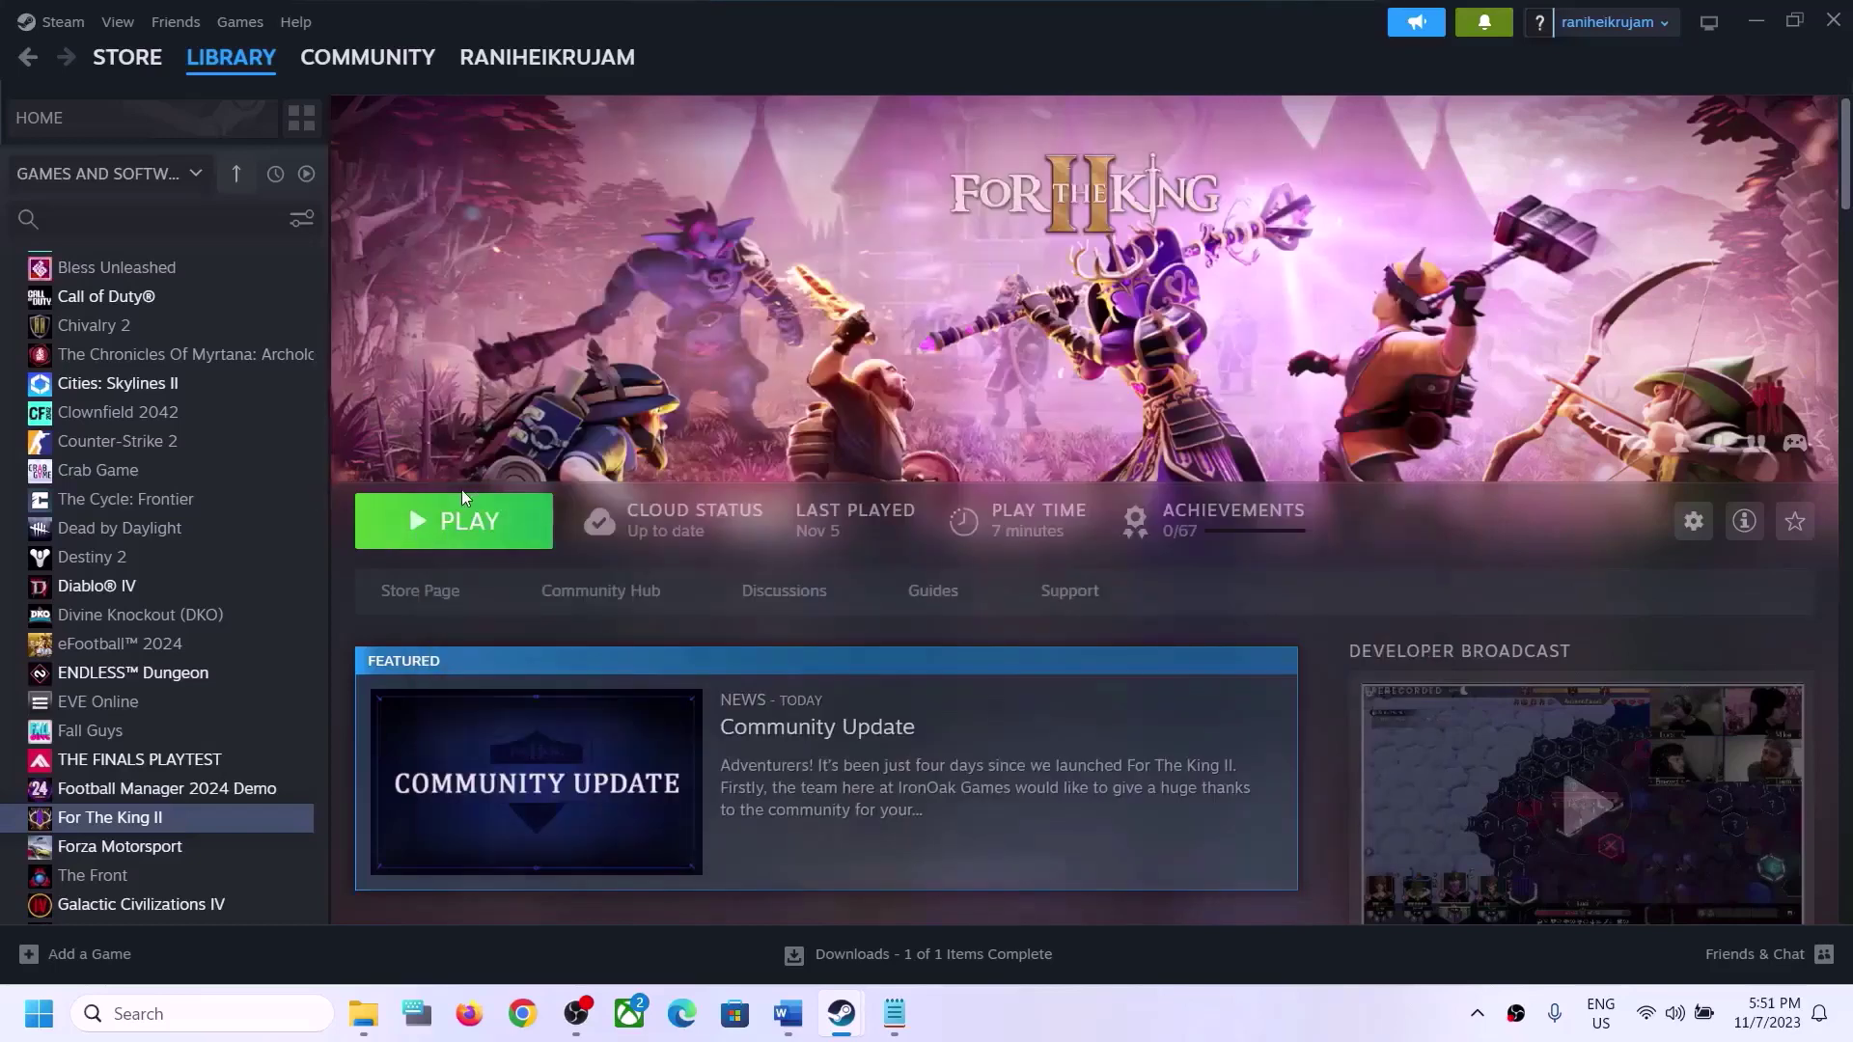
Delete the remaining -dx12 launch option so the field is empty, then bring Word forward
right_click(198, 814)
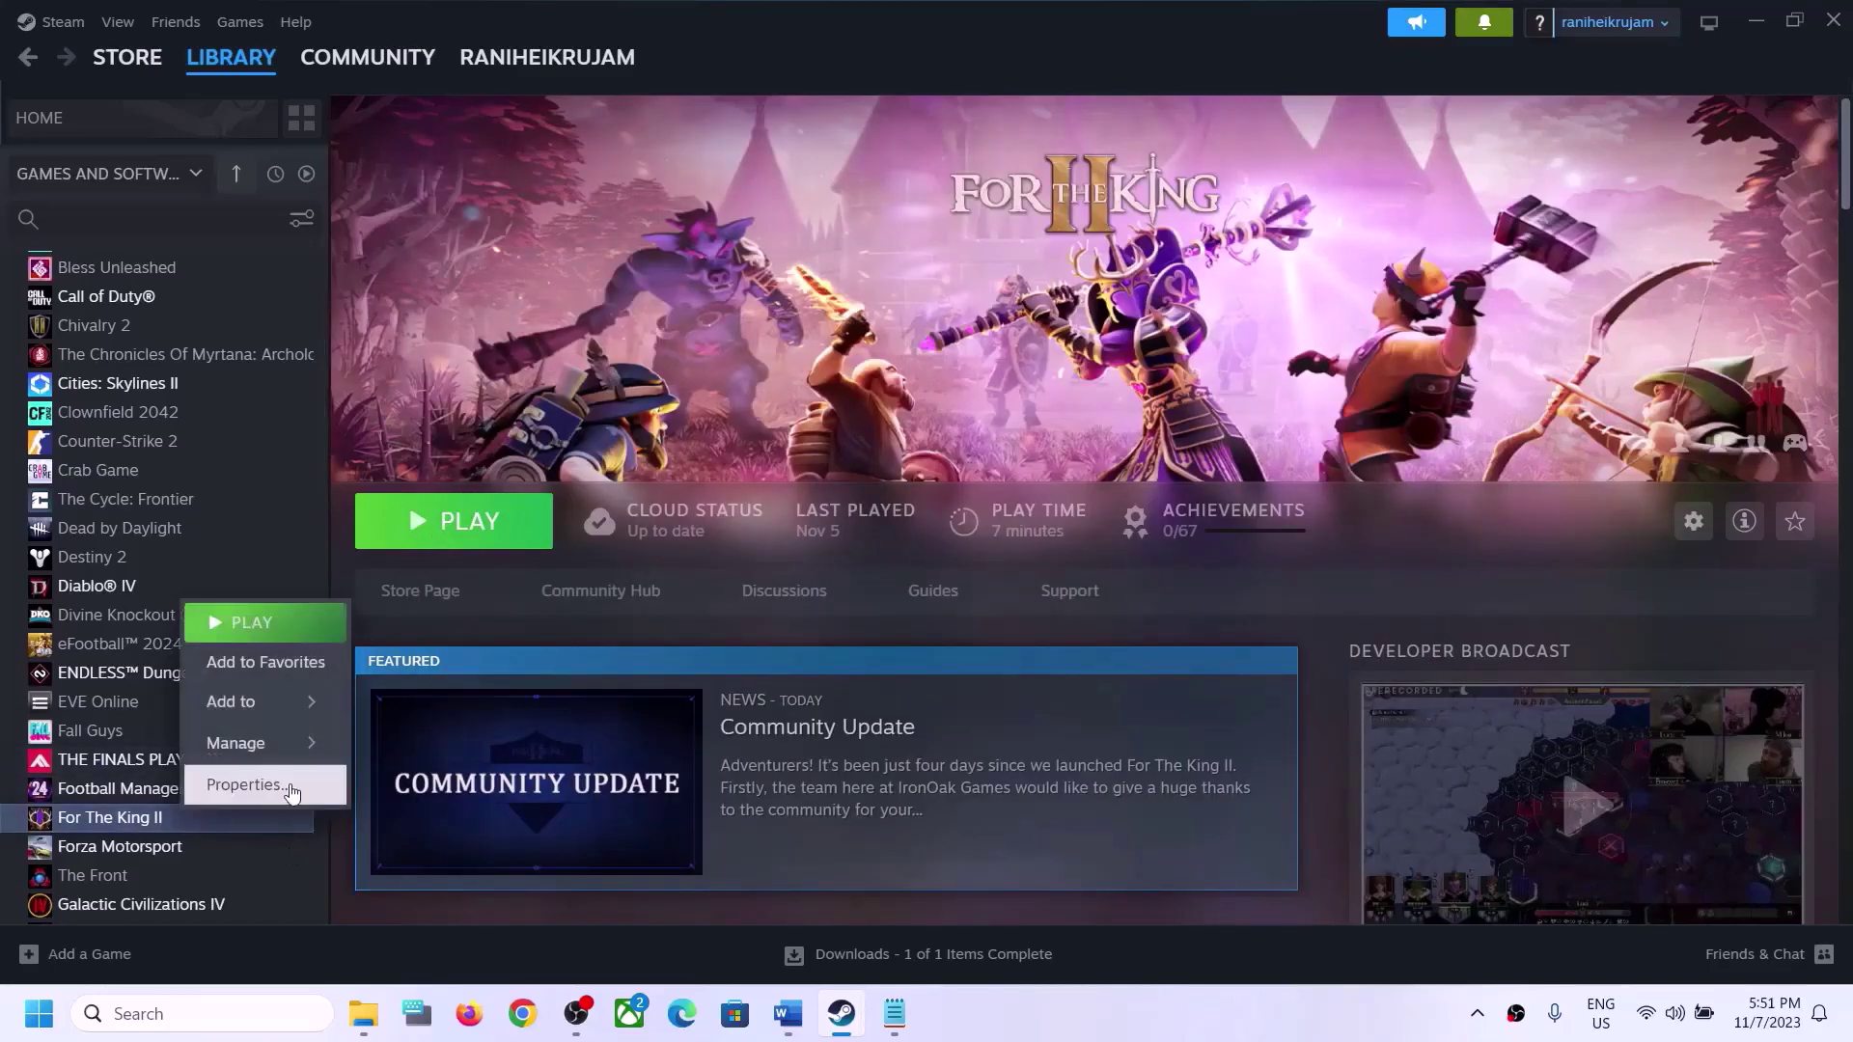
click(243, 782)
key(BackSpace)
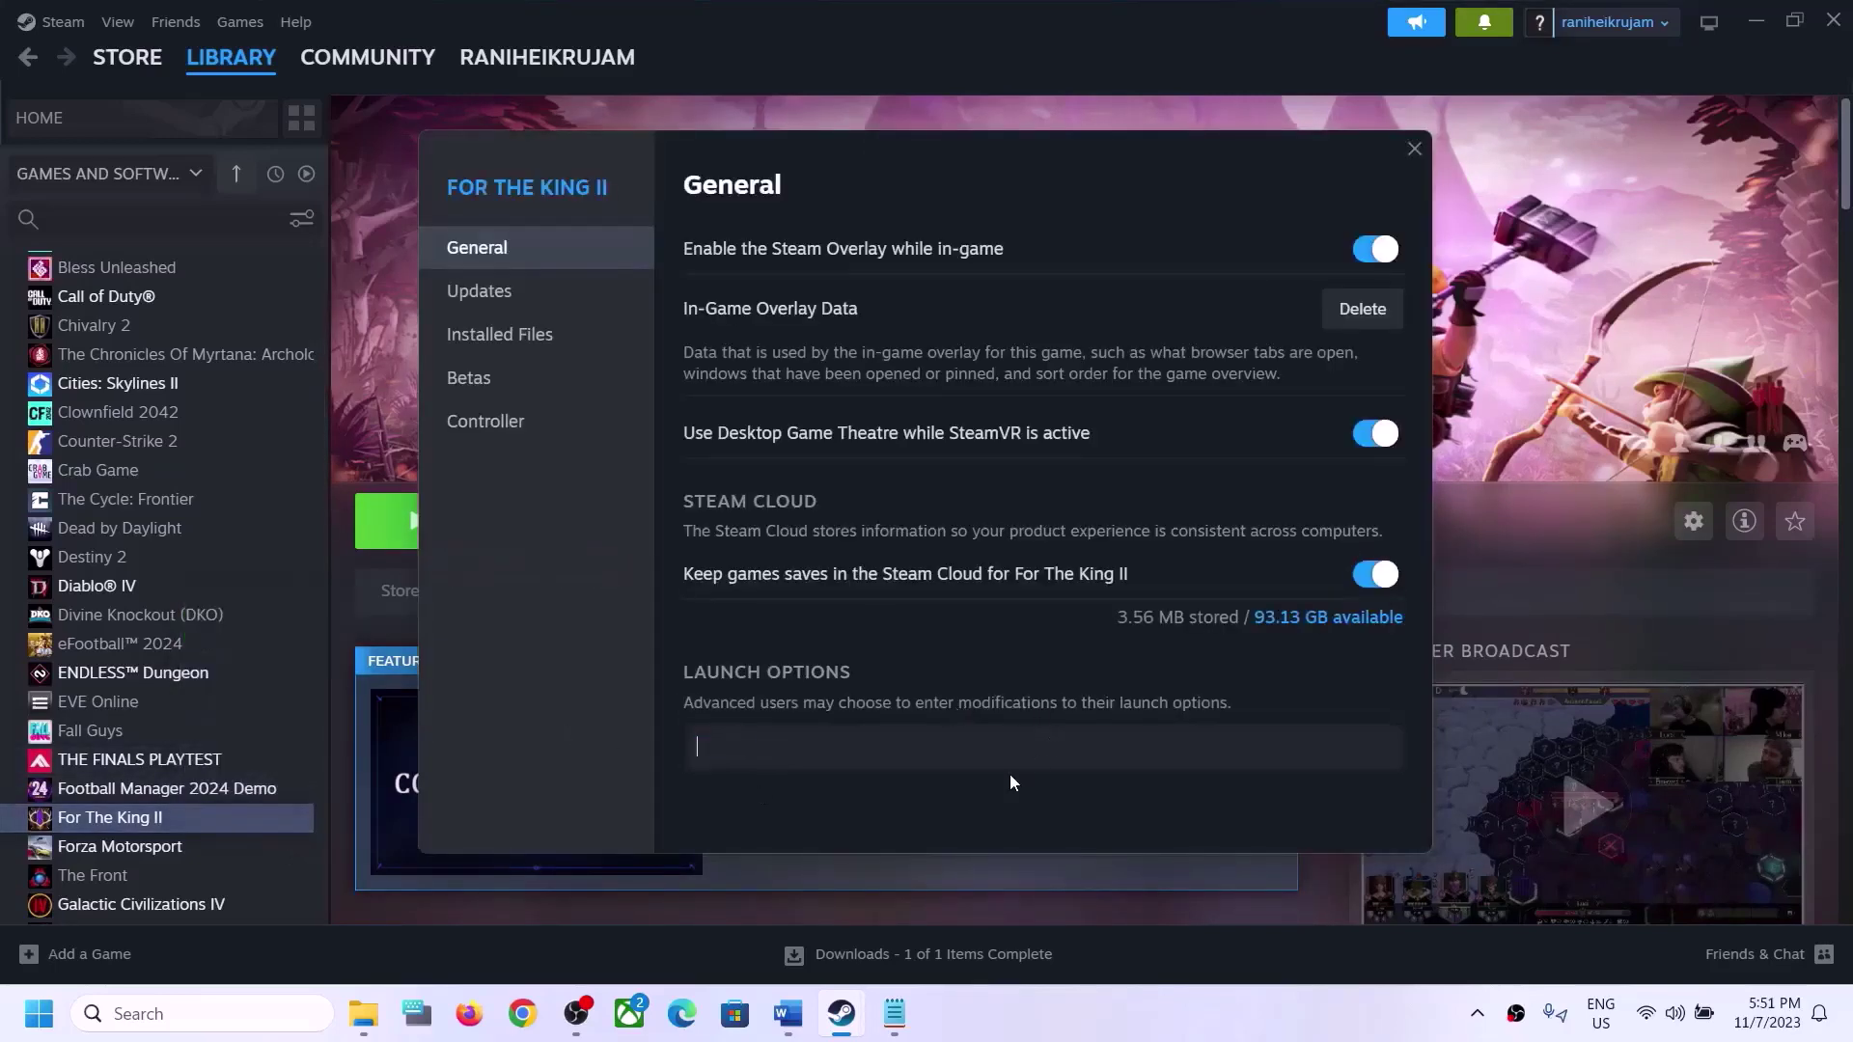
click(1413, 149)
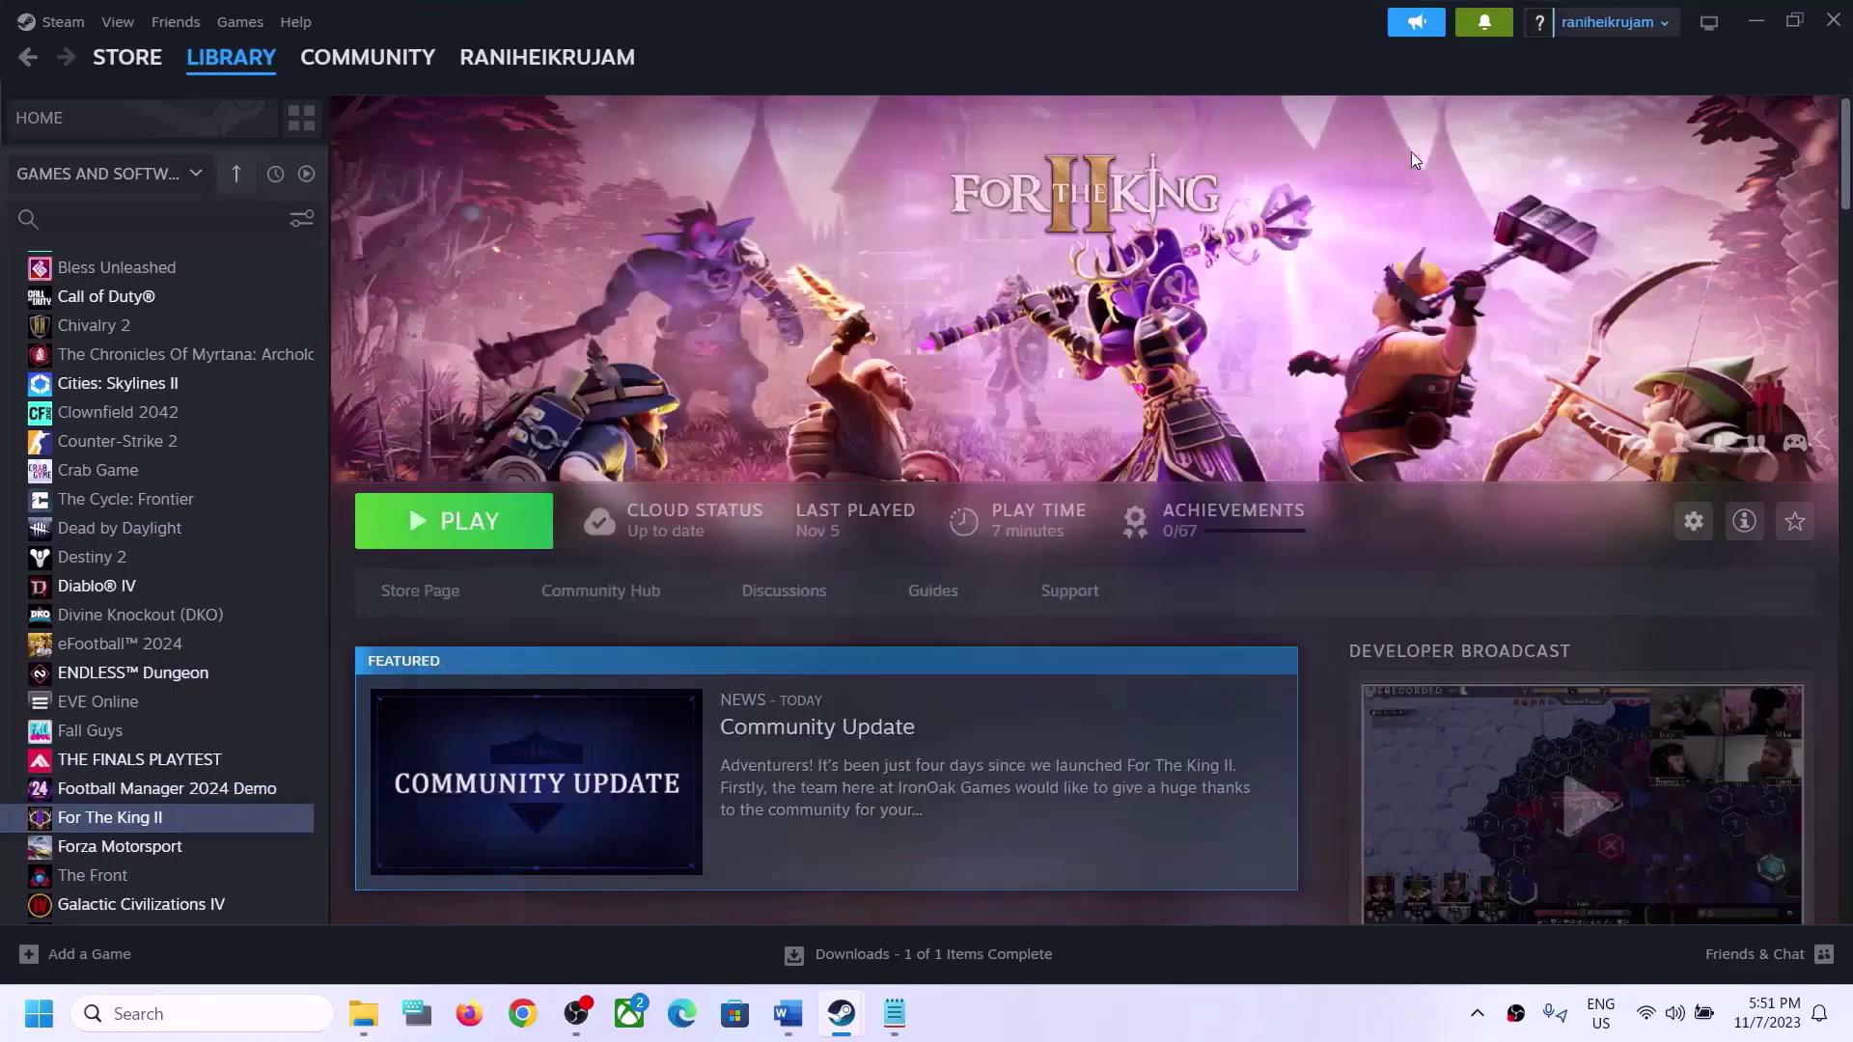
click(788, 1013)
scroll(653, 429, down, 3)
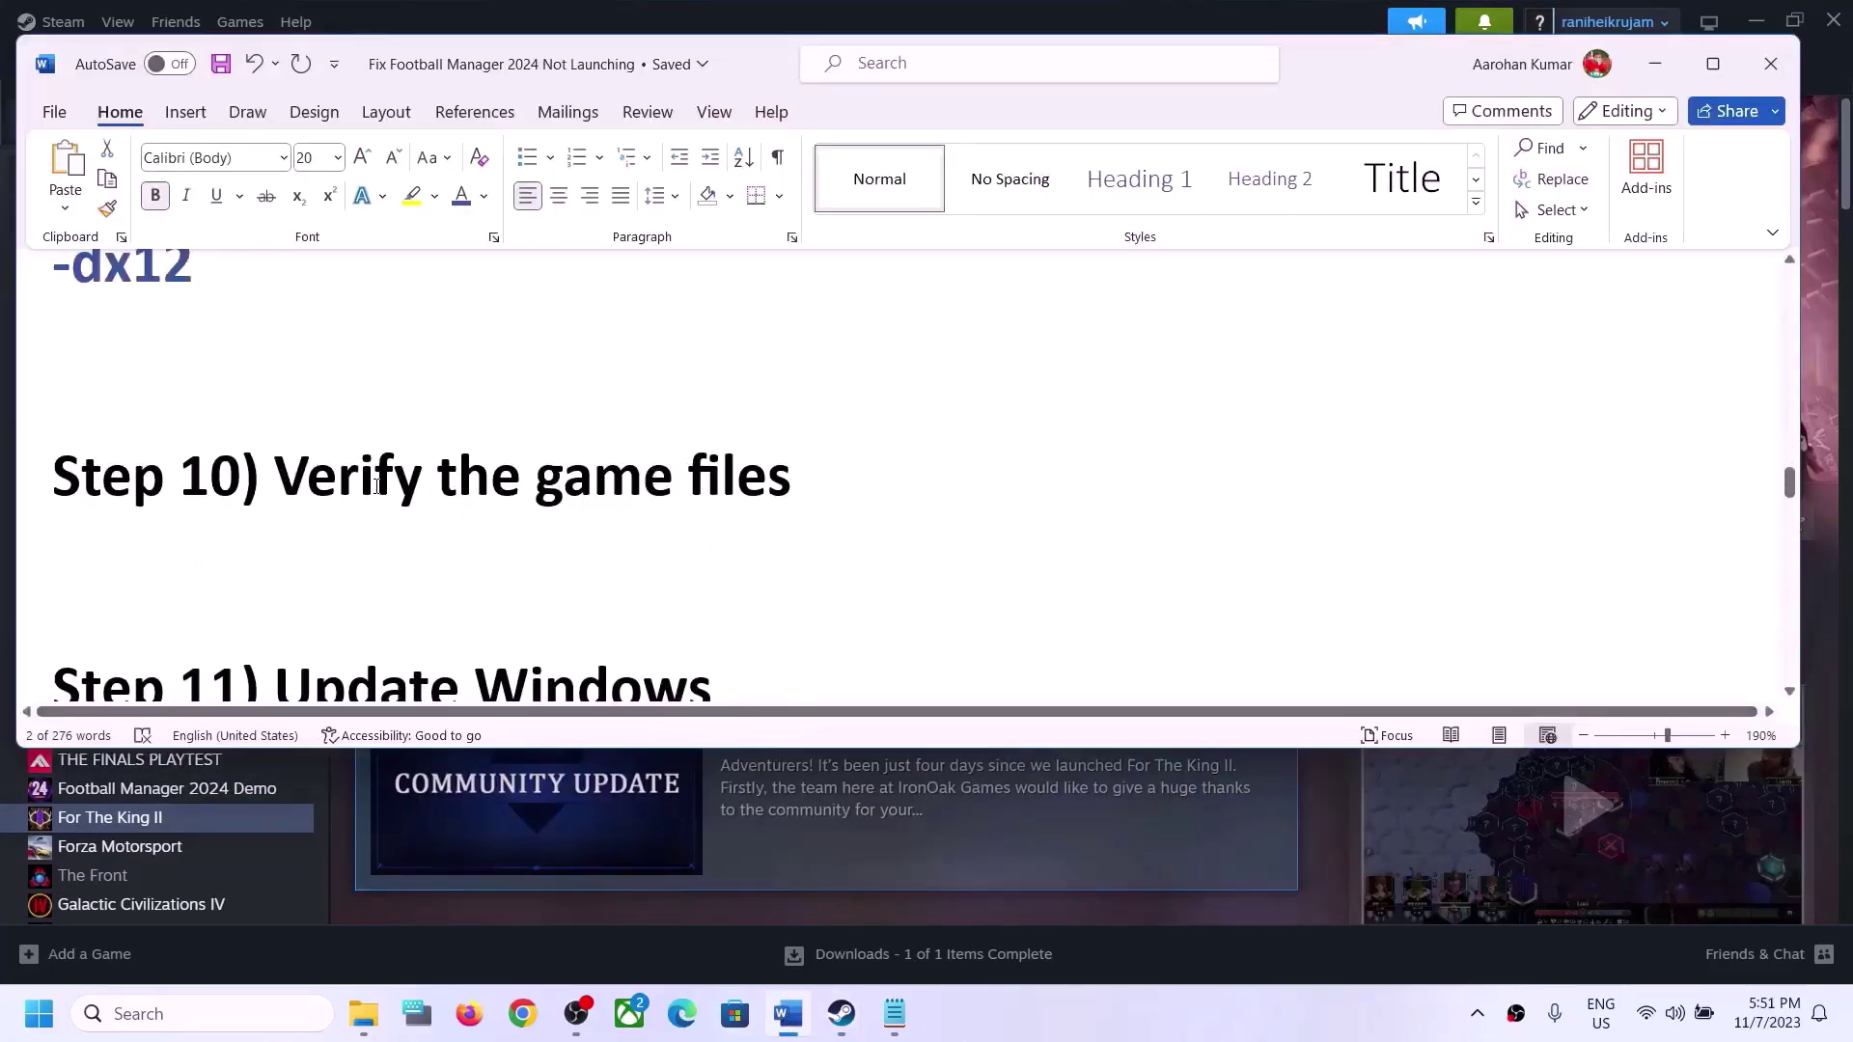
drag(277, 478, 772, 478)
click(1678, 67)
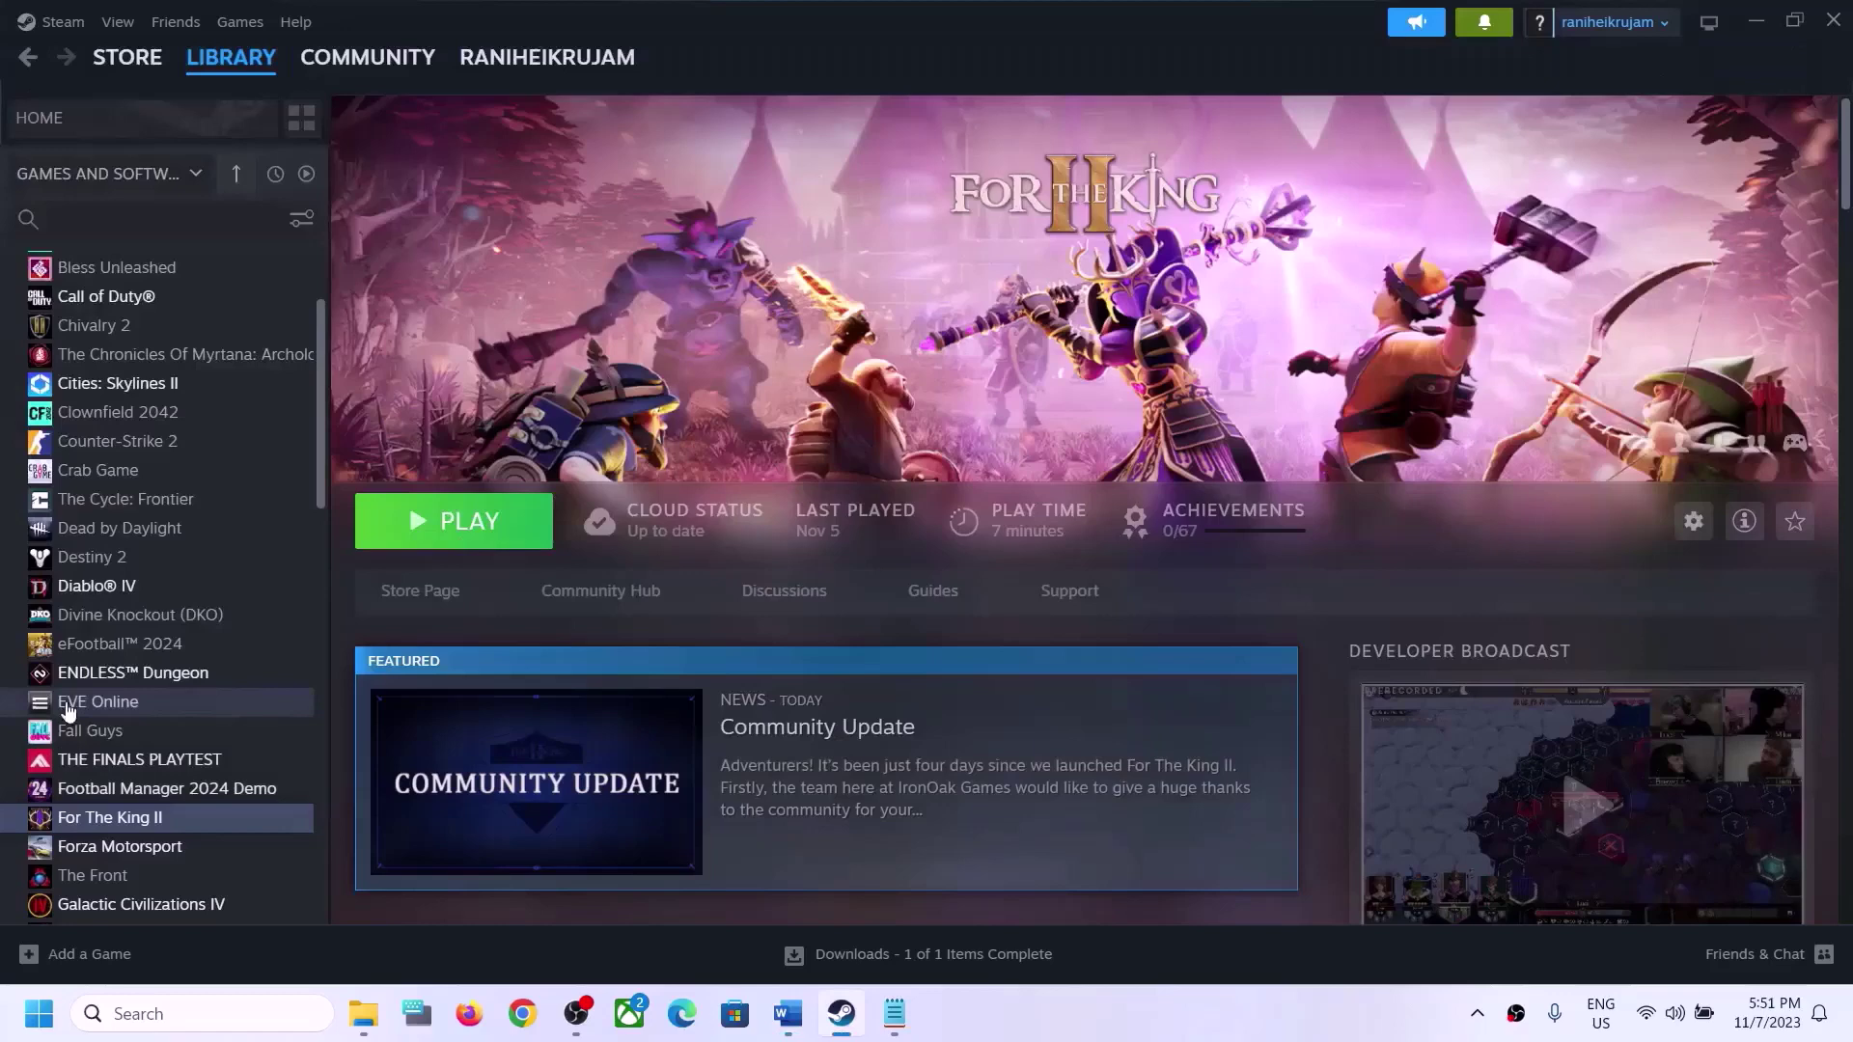
right_click(146, 825)
click(208, 805)
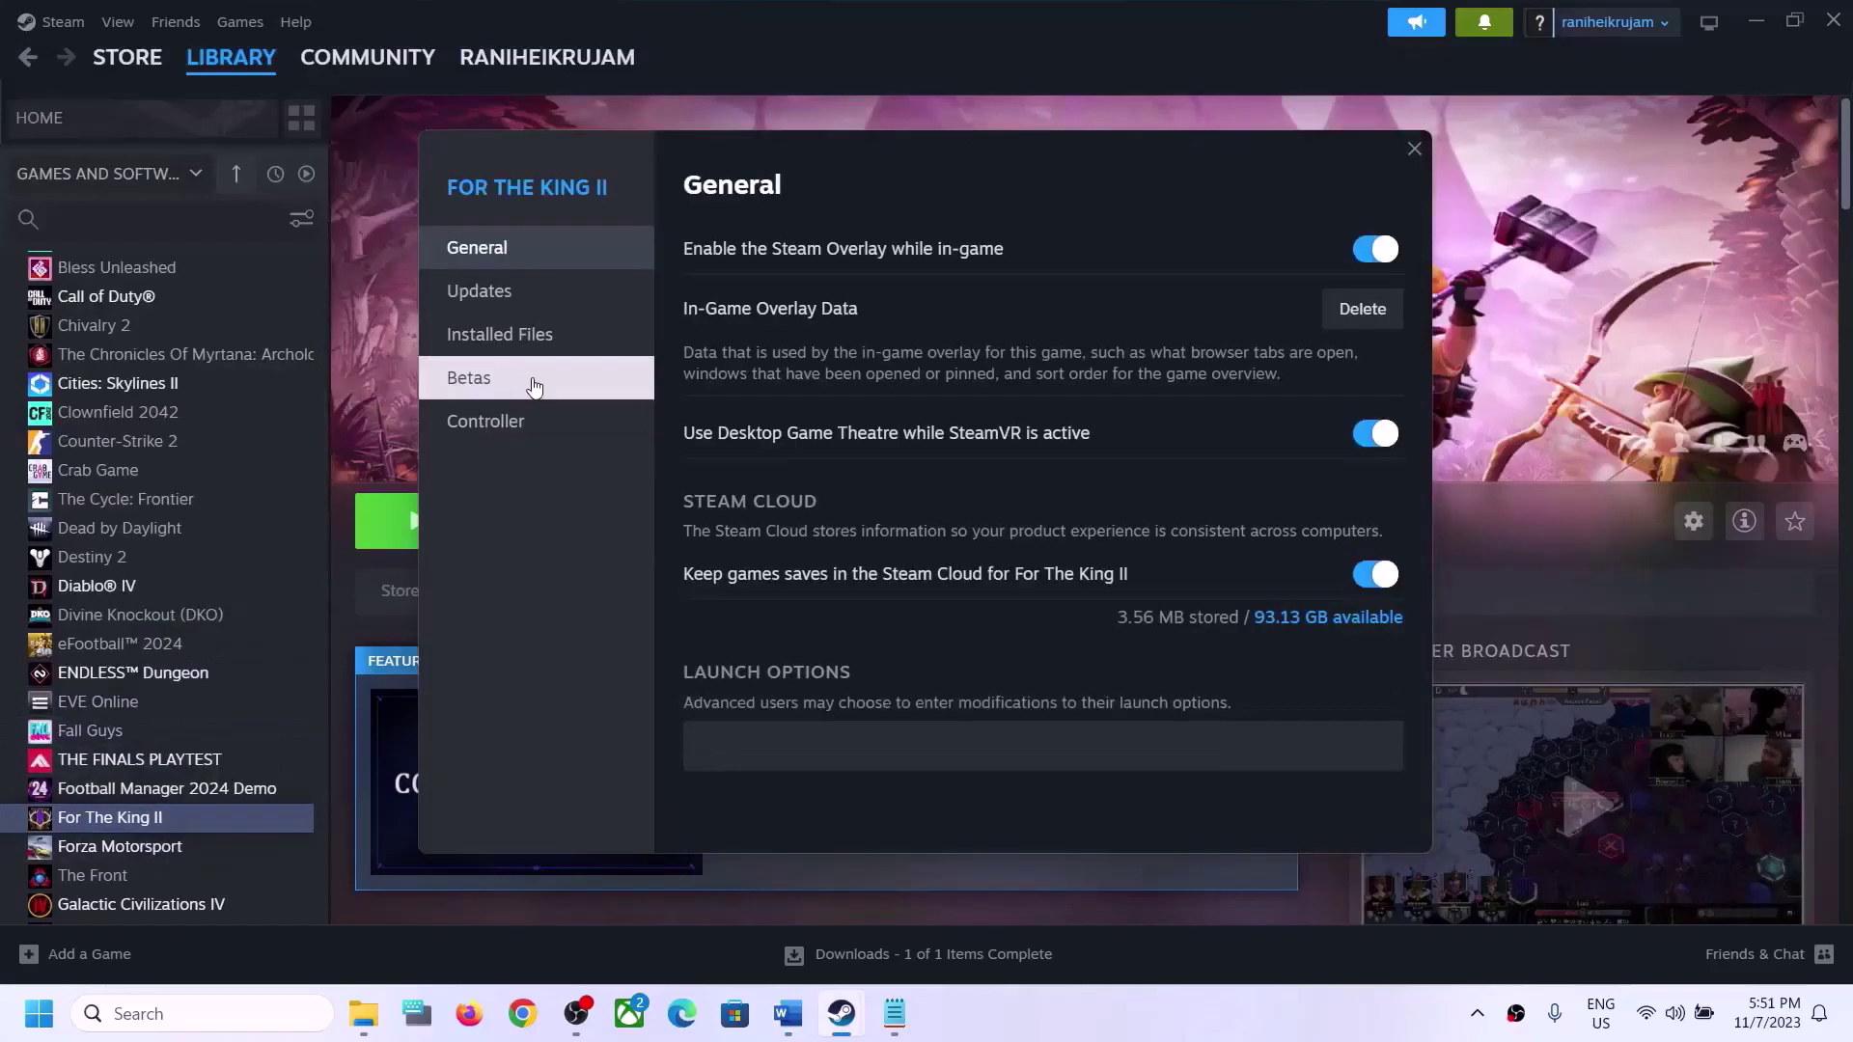
click(592, 343)
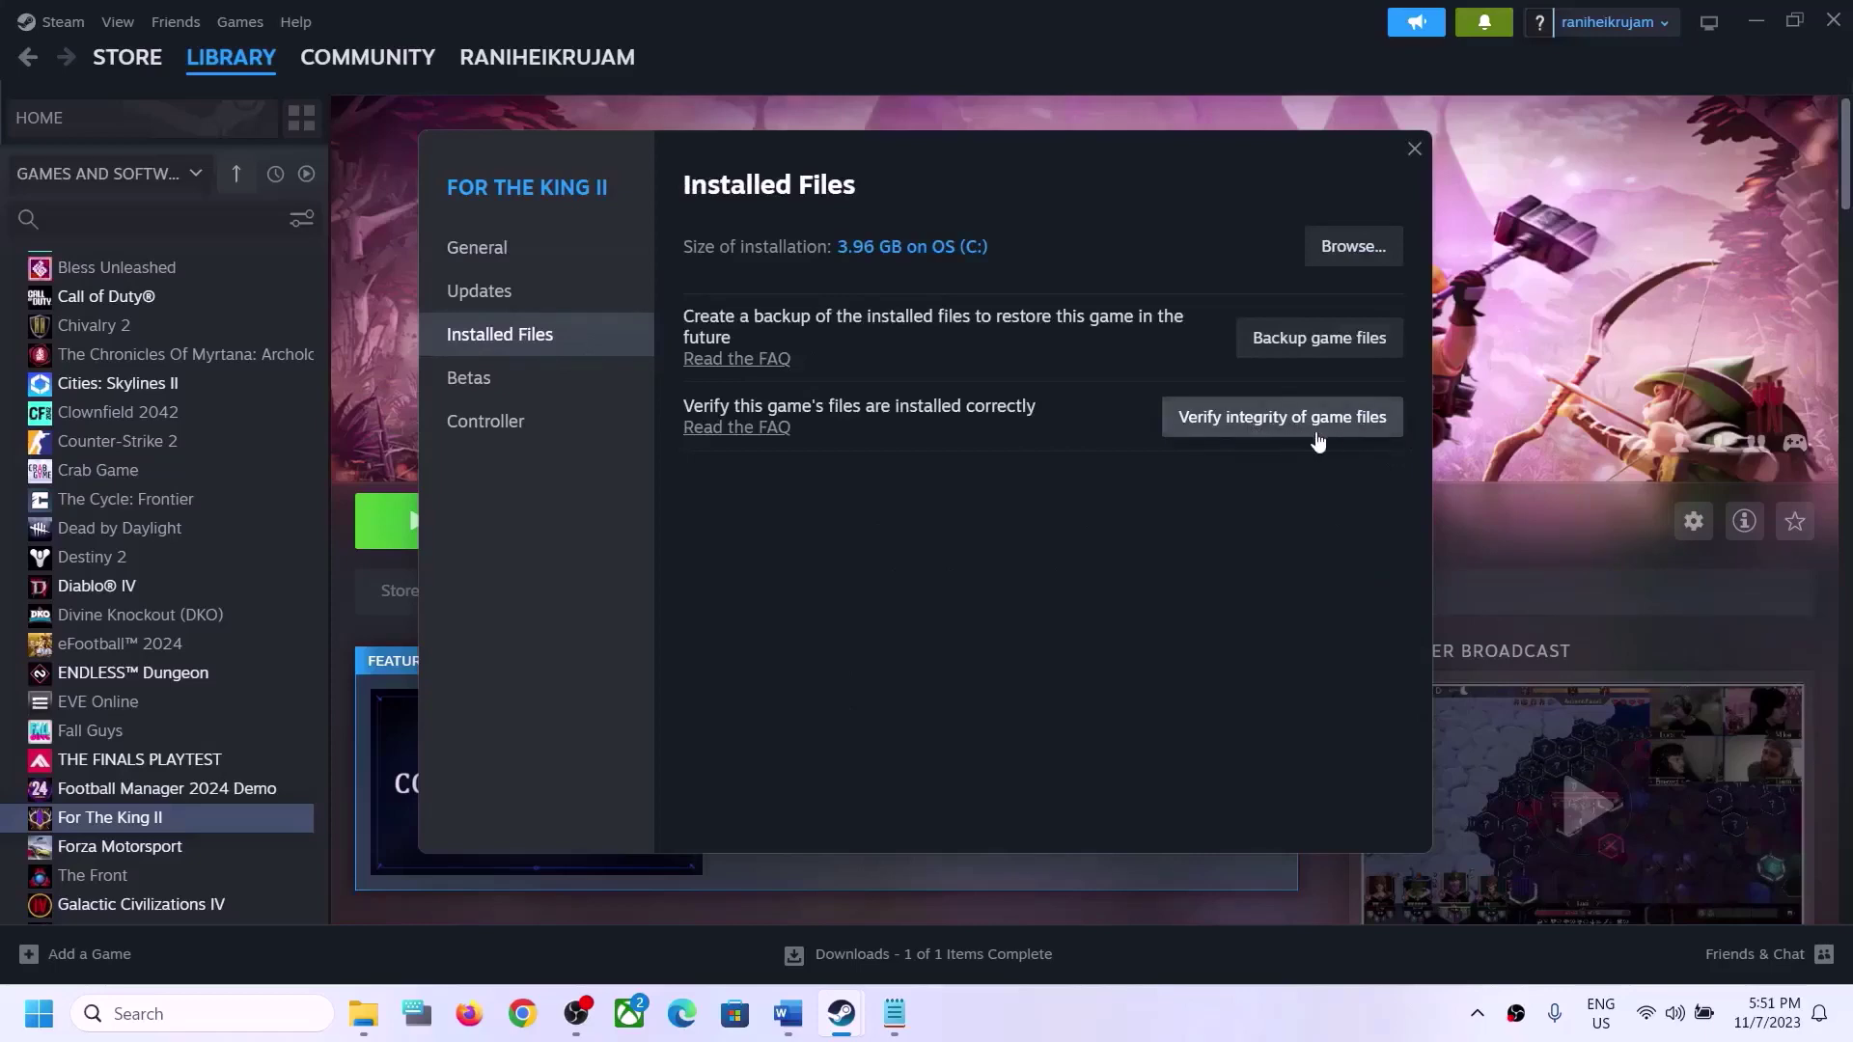
click(1413, 150)
click(788, 1014)
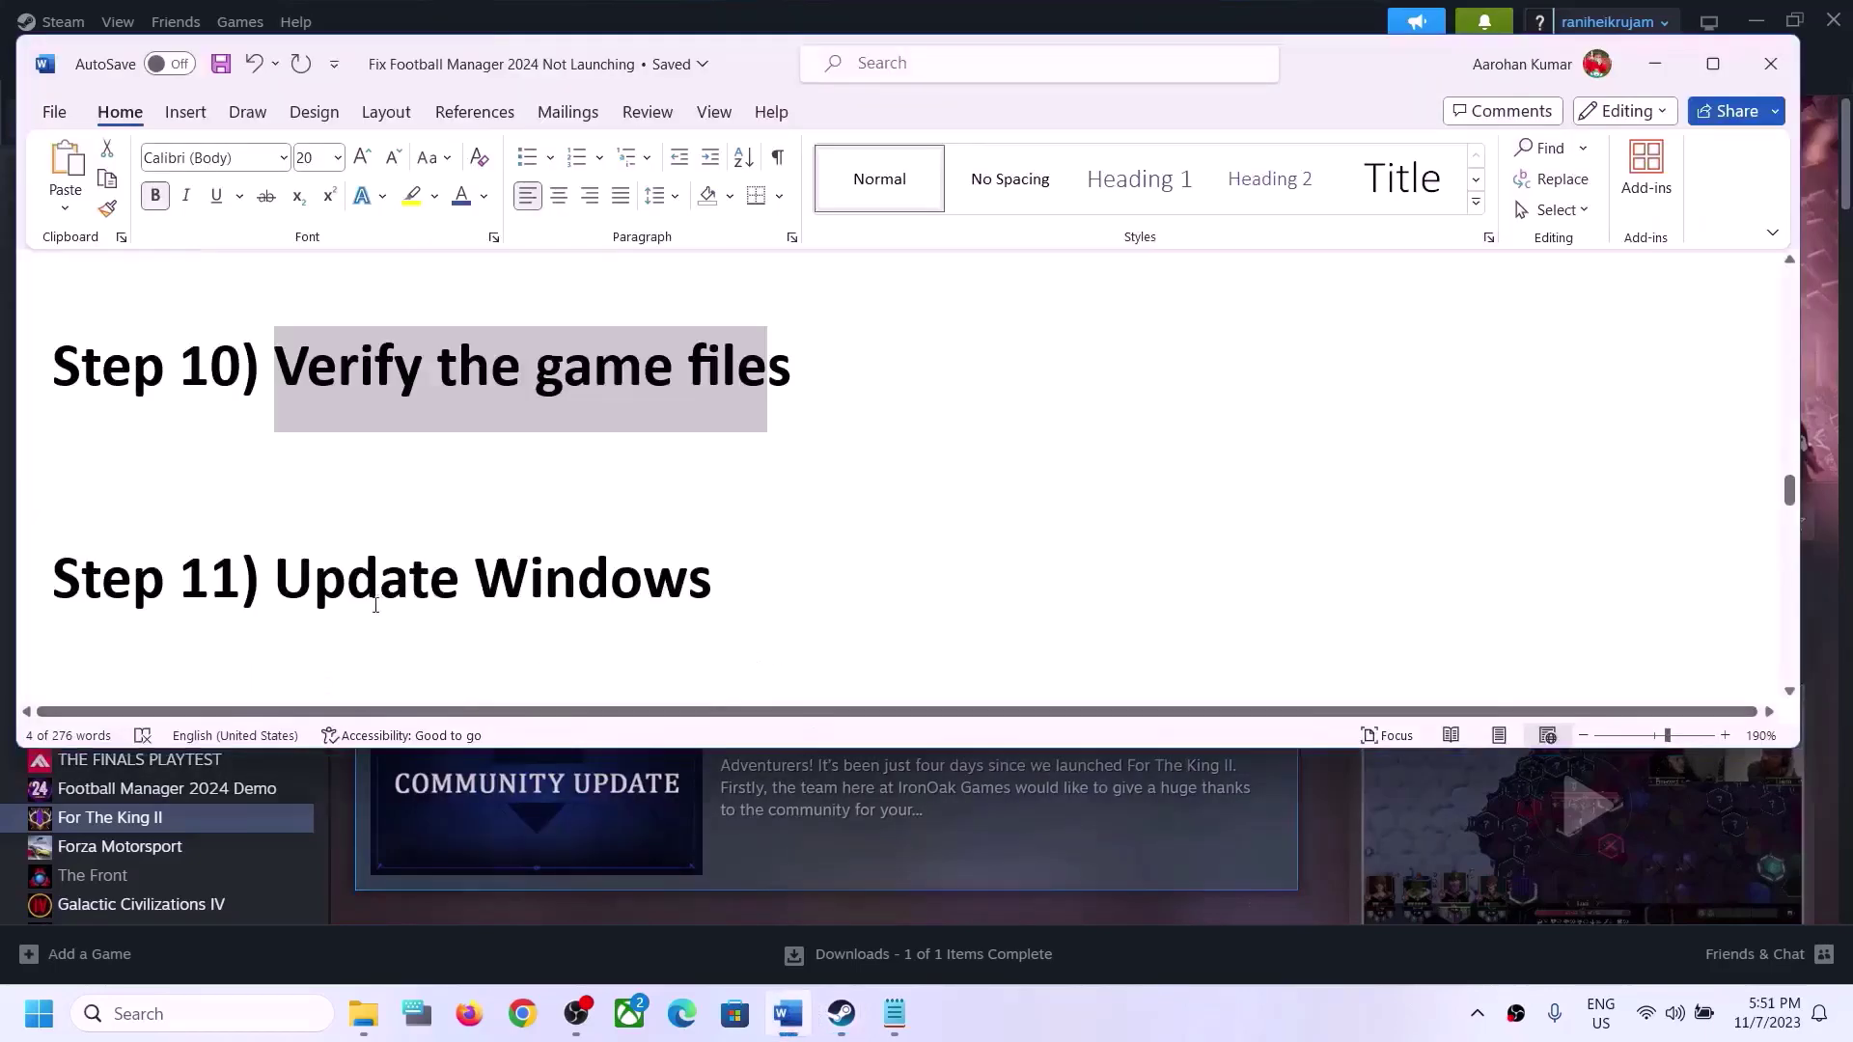
drag(277, 579, 744, 588)
click(1654, 64)
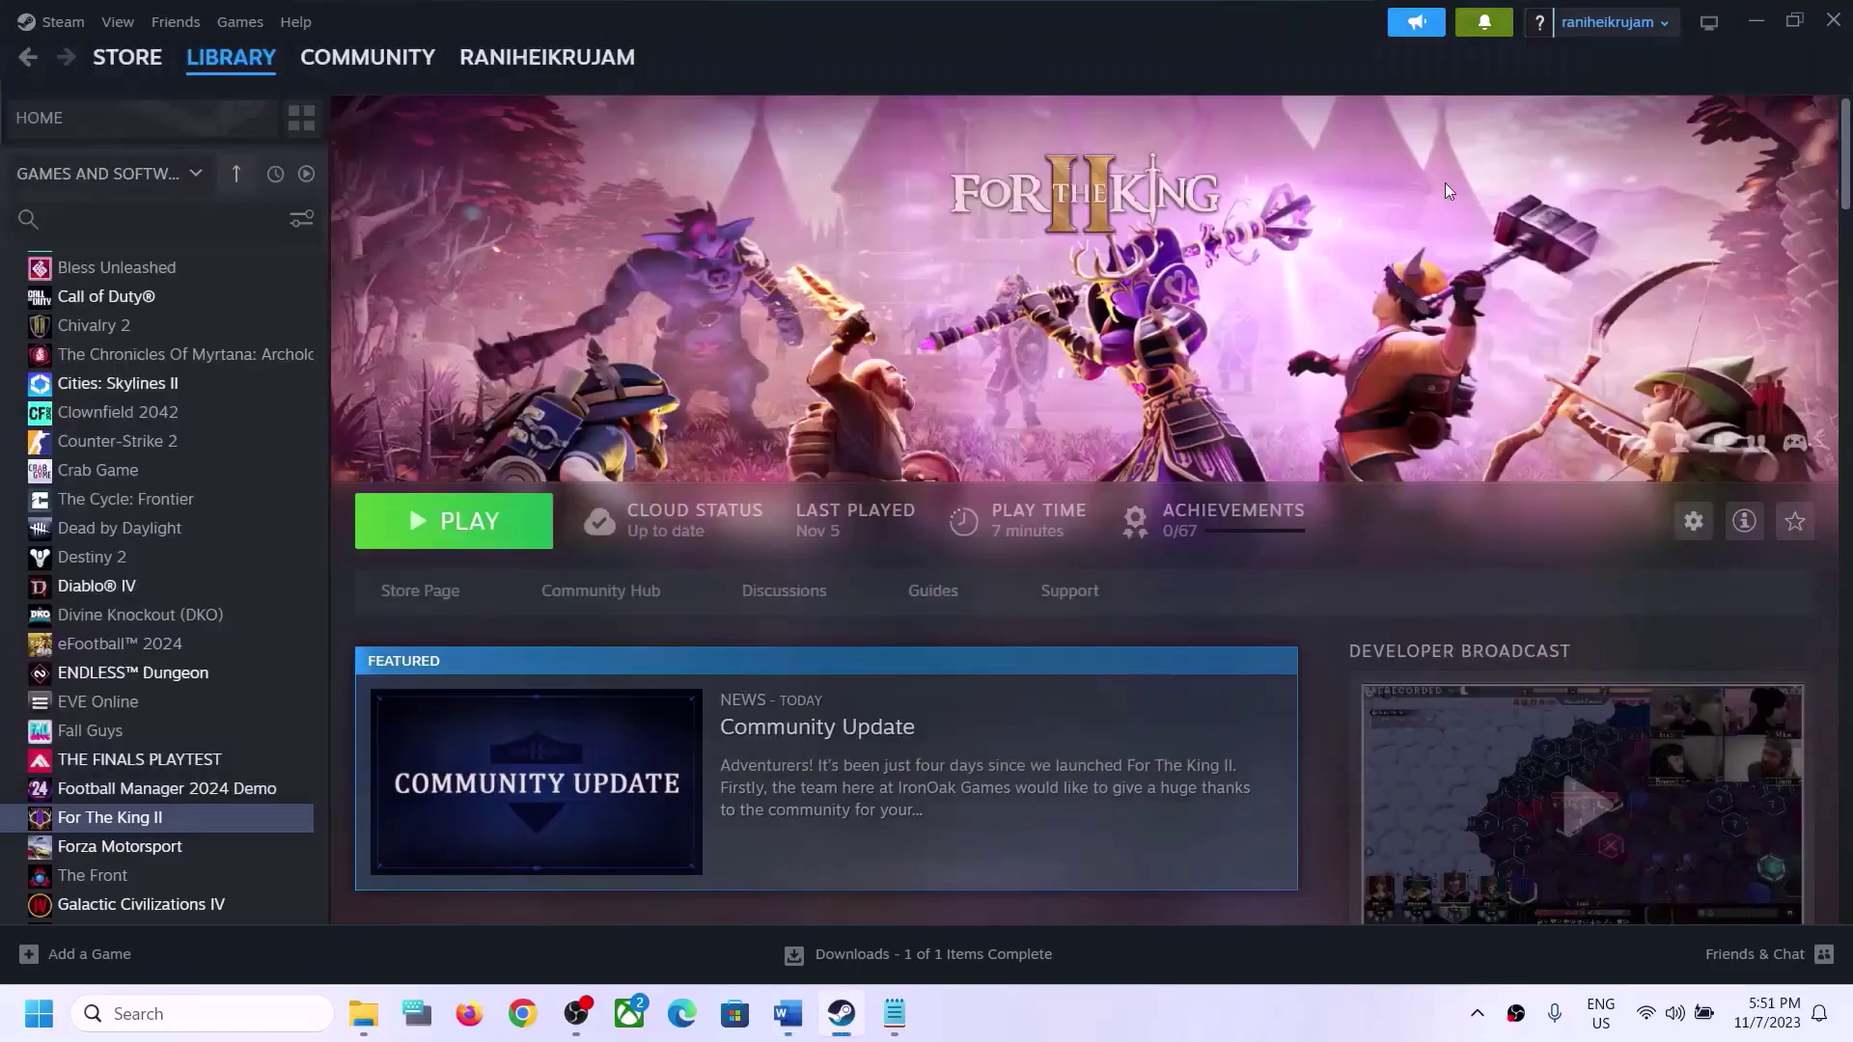
Start installing the 2023-10 Cumulative Update Preview (KB5031455) from the Windows Update page
key(super+i)
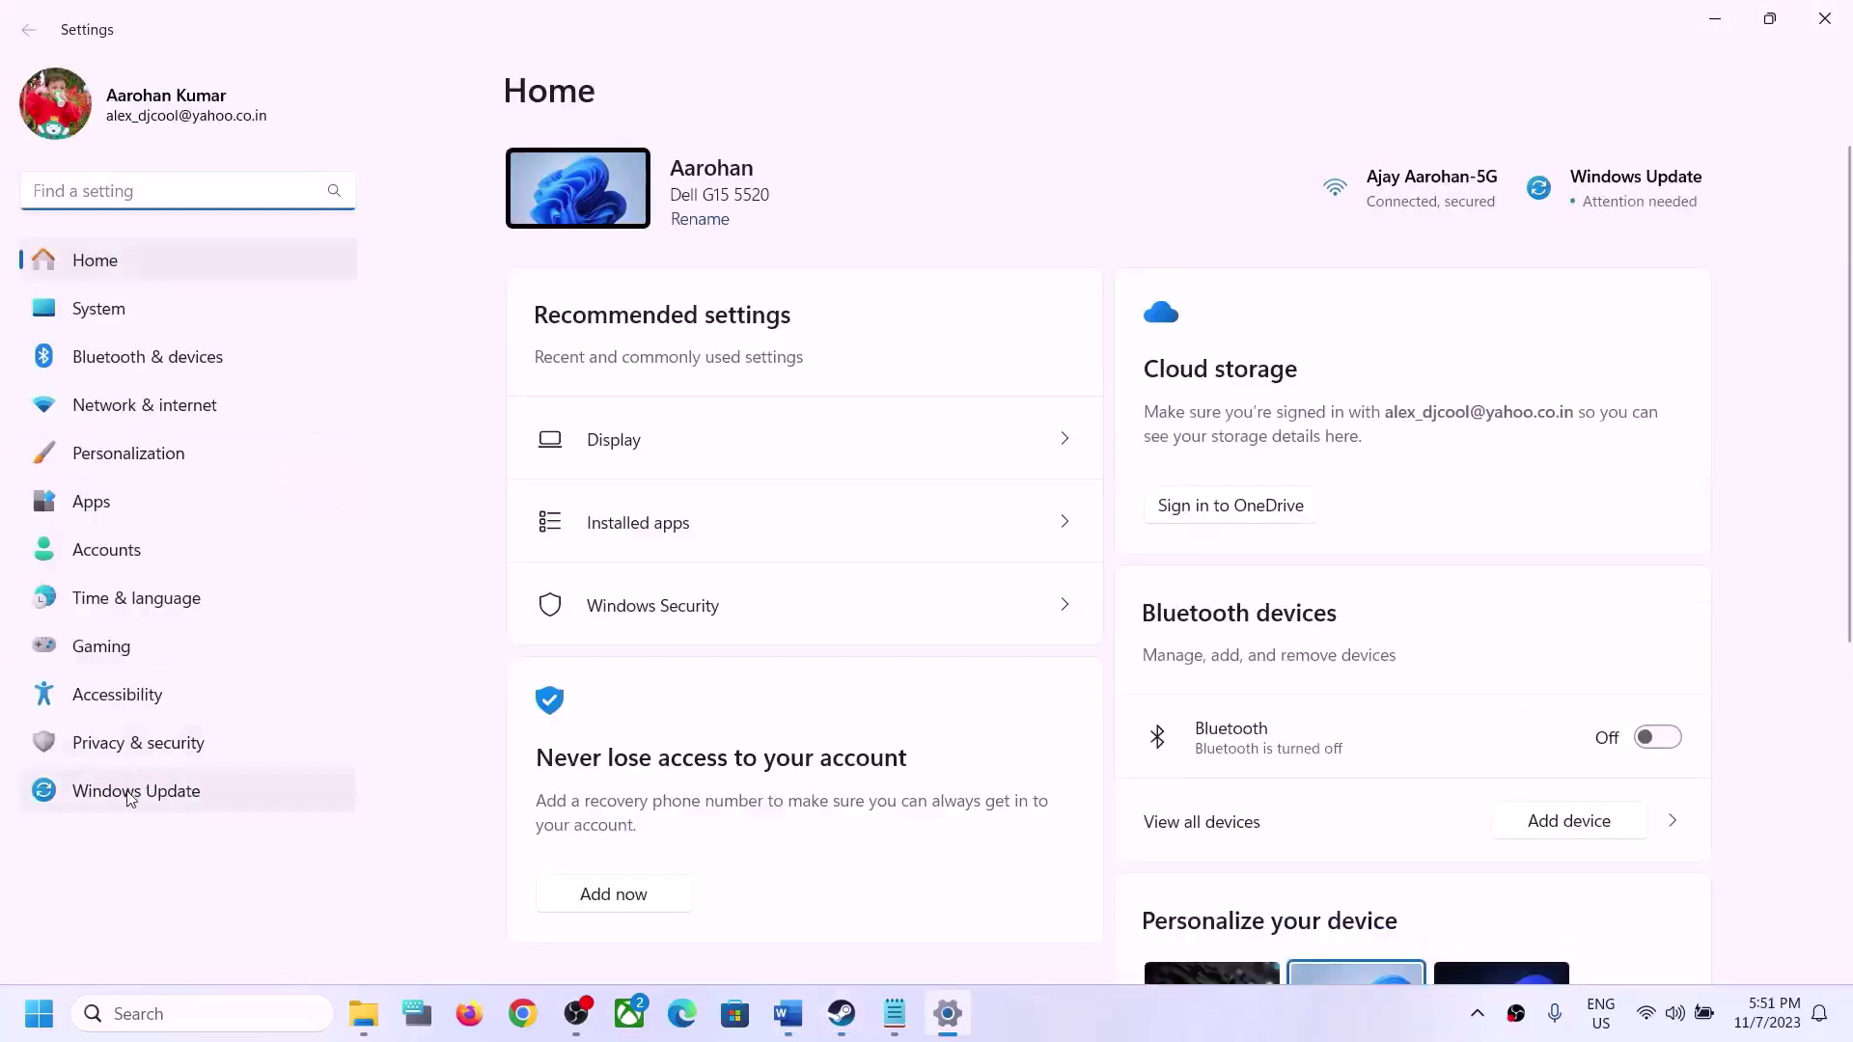
click(130, 793)
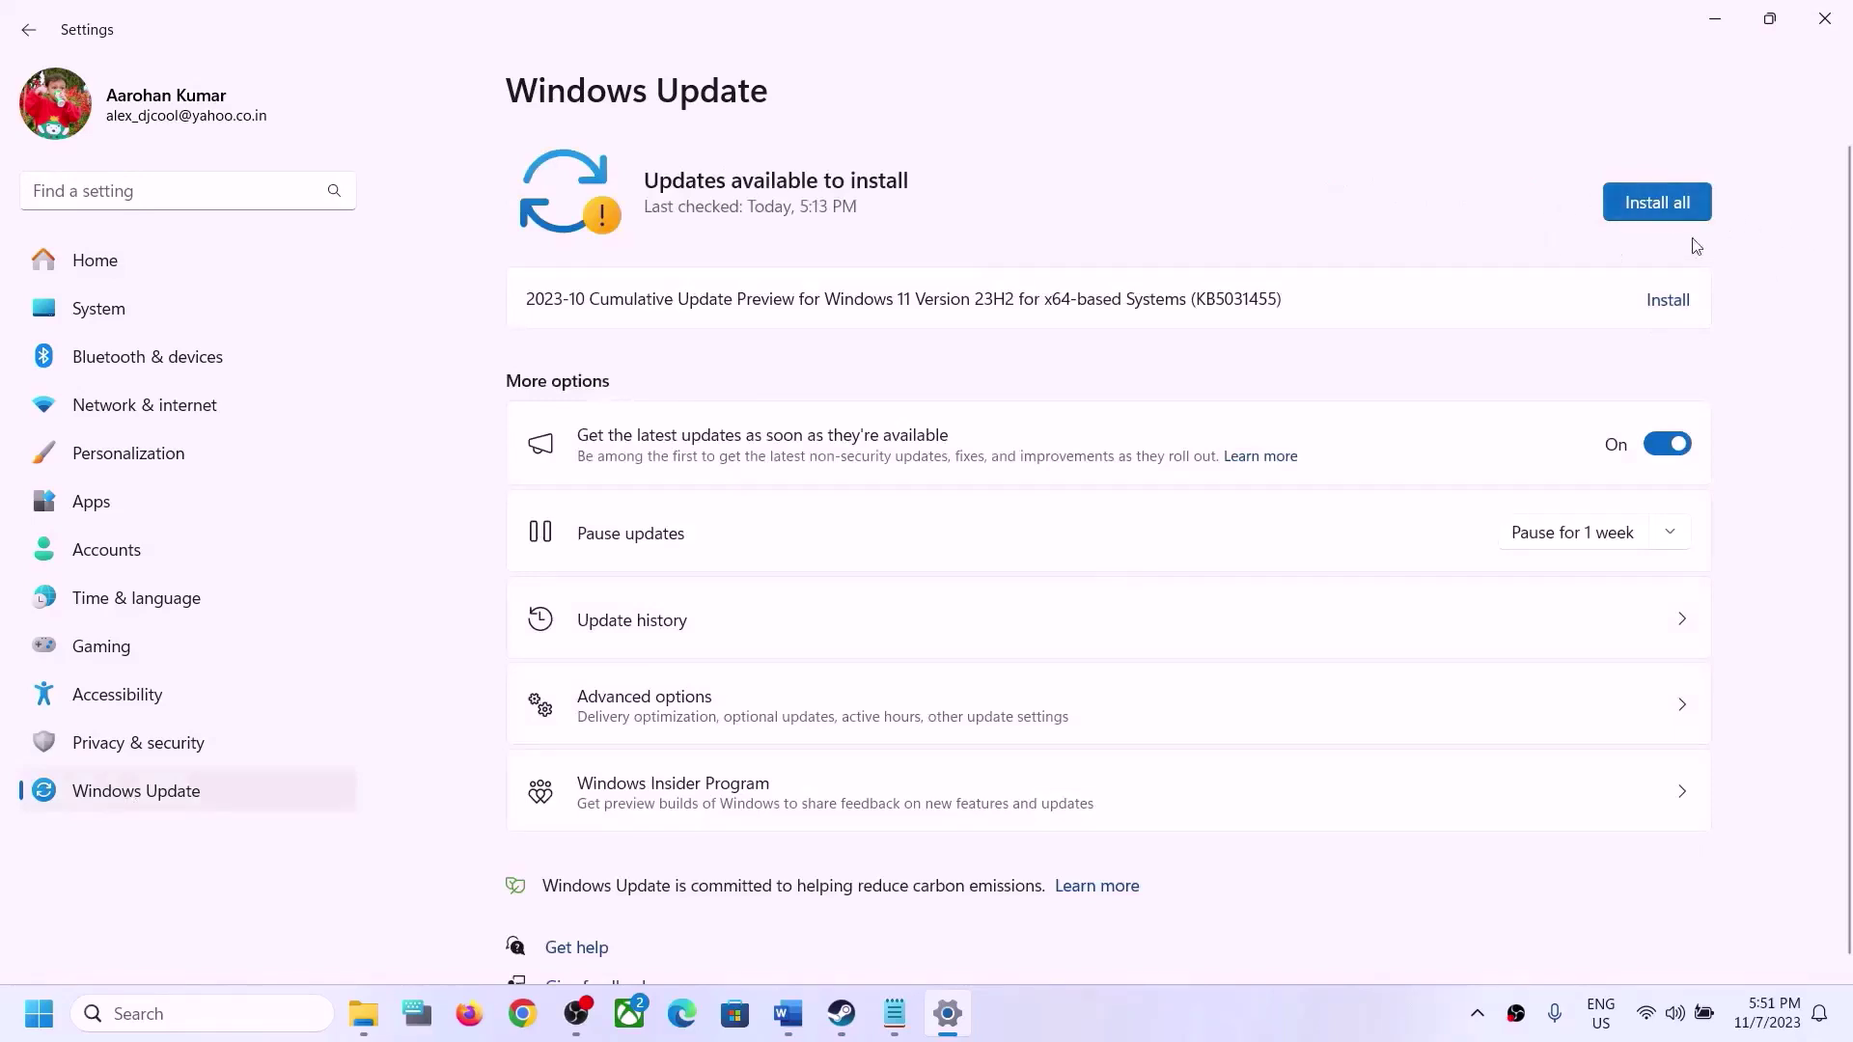
click(1678, 302)
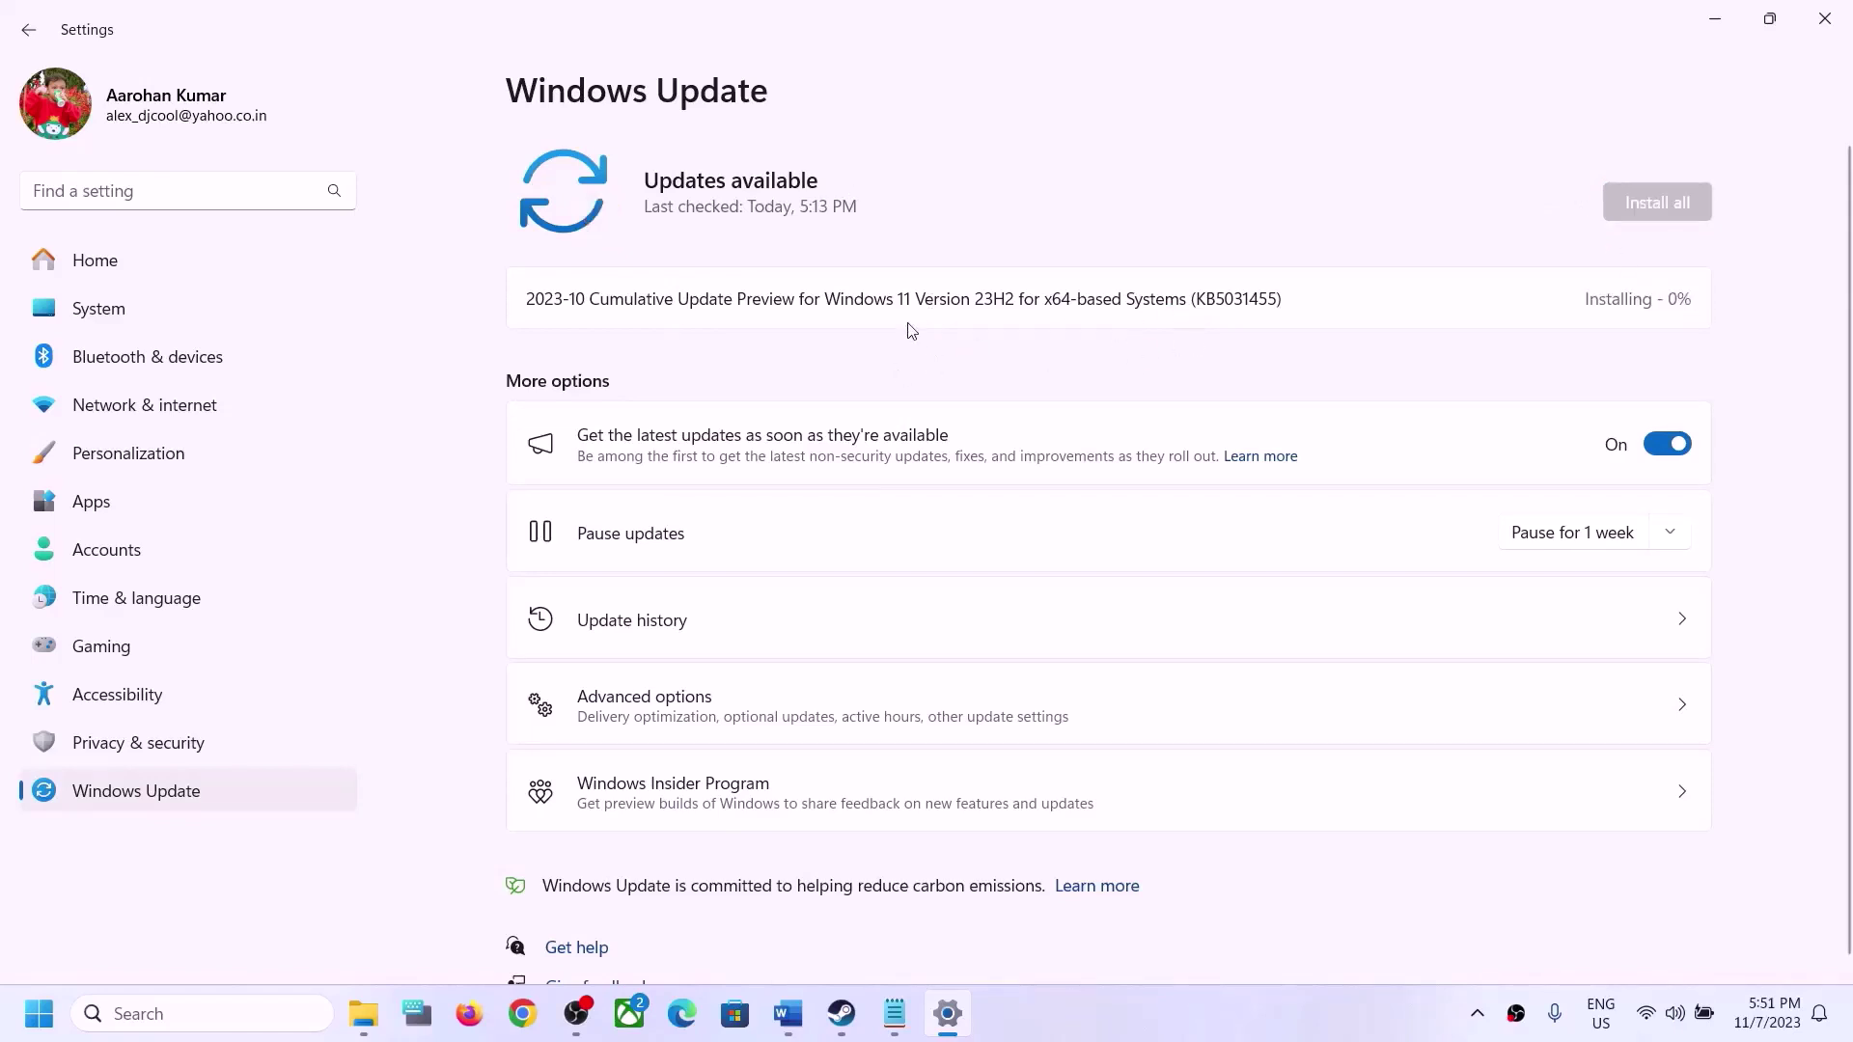
Check the Start menu's power options, then return to the notes document
key(super)
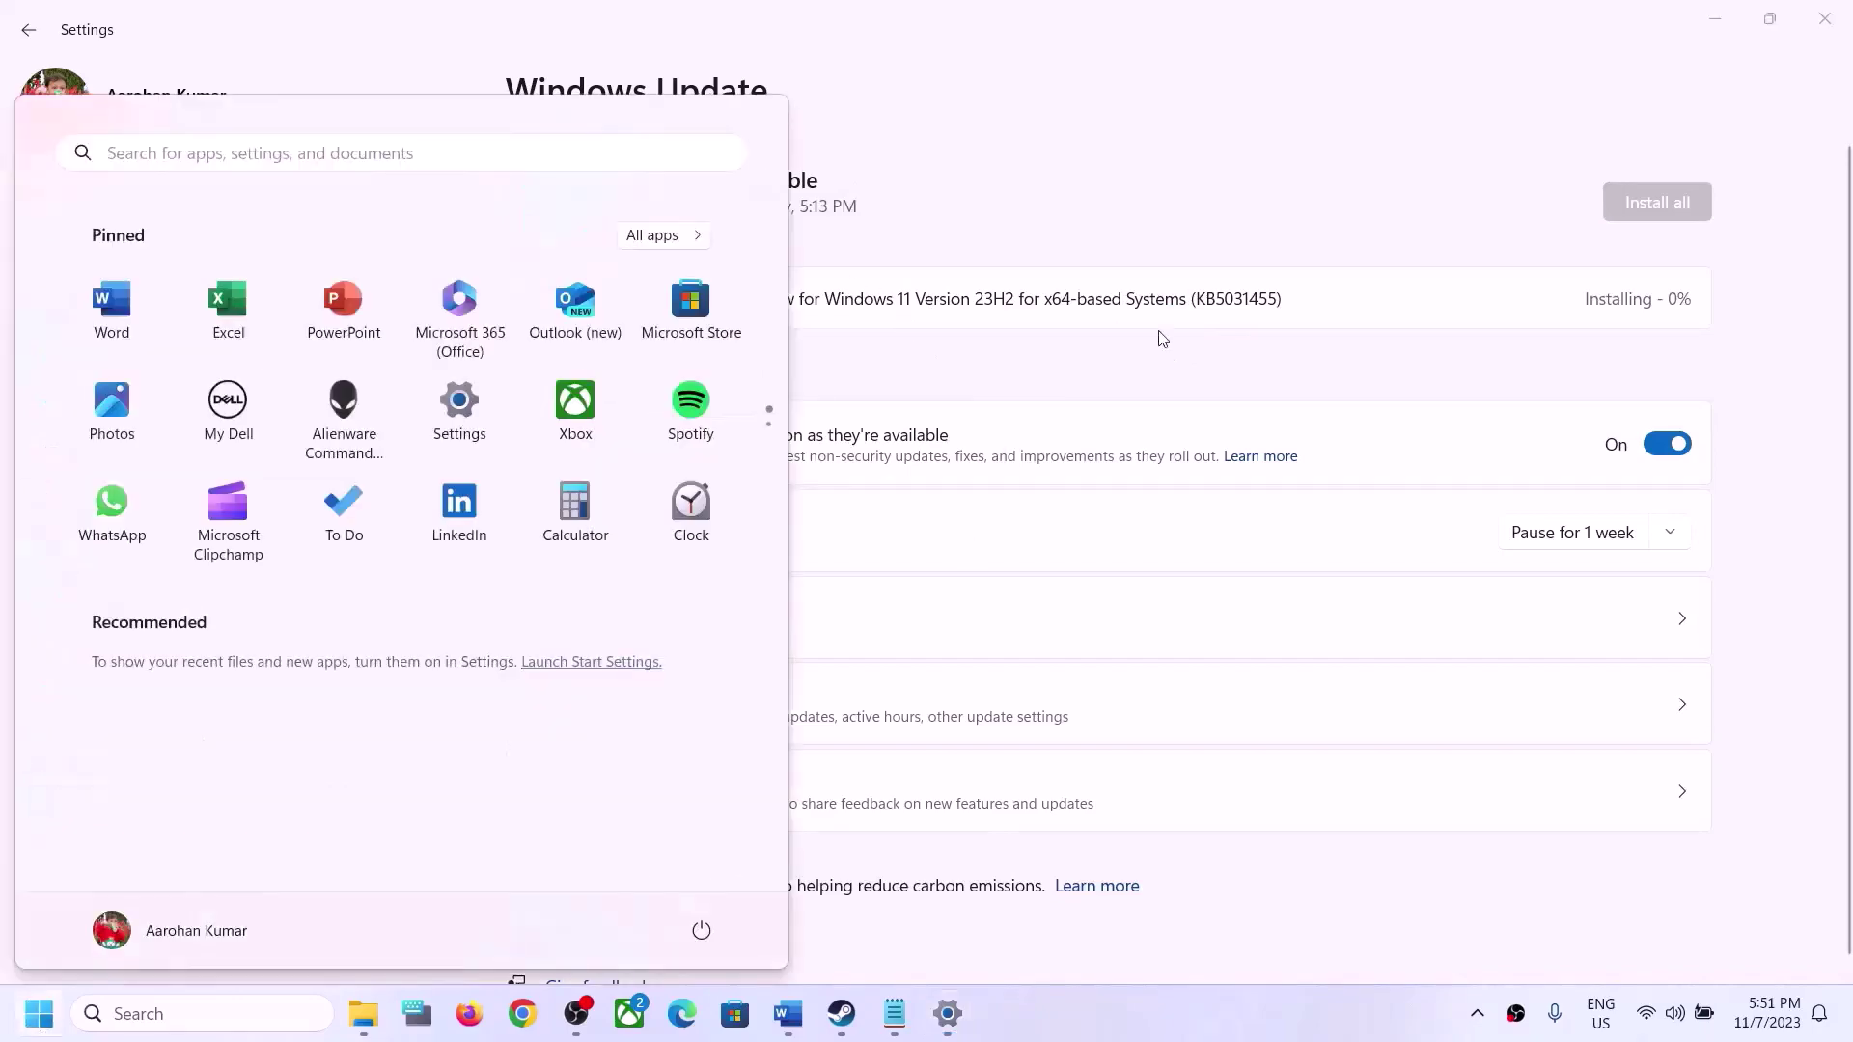
key(super)
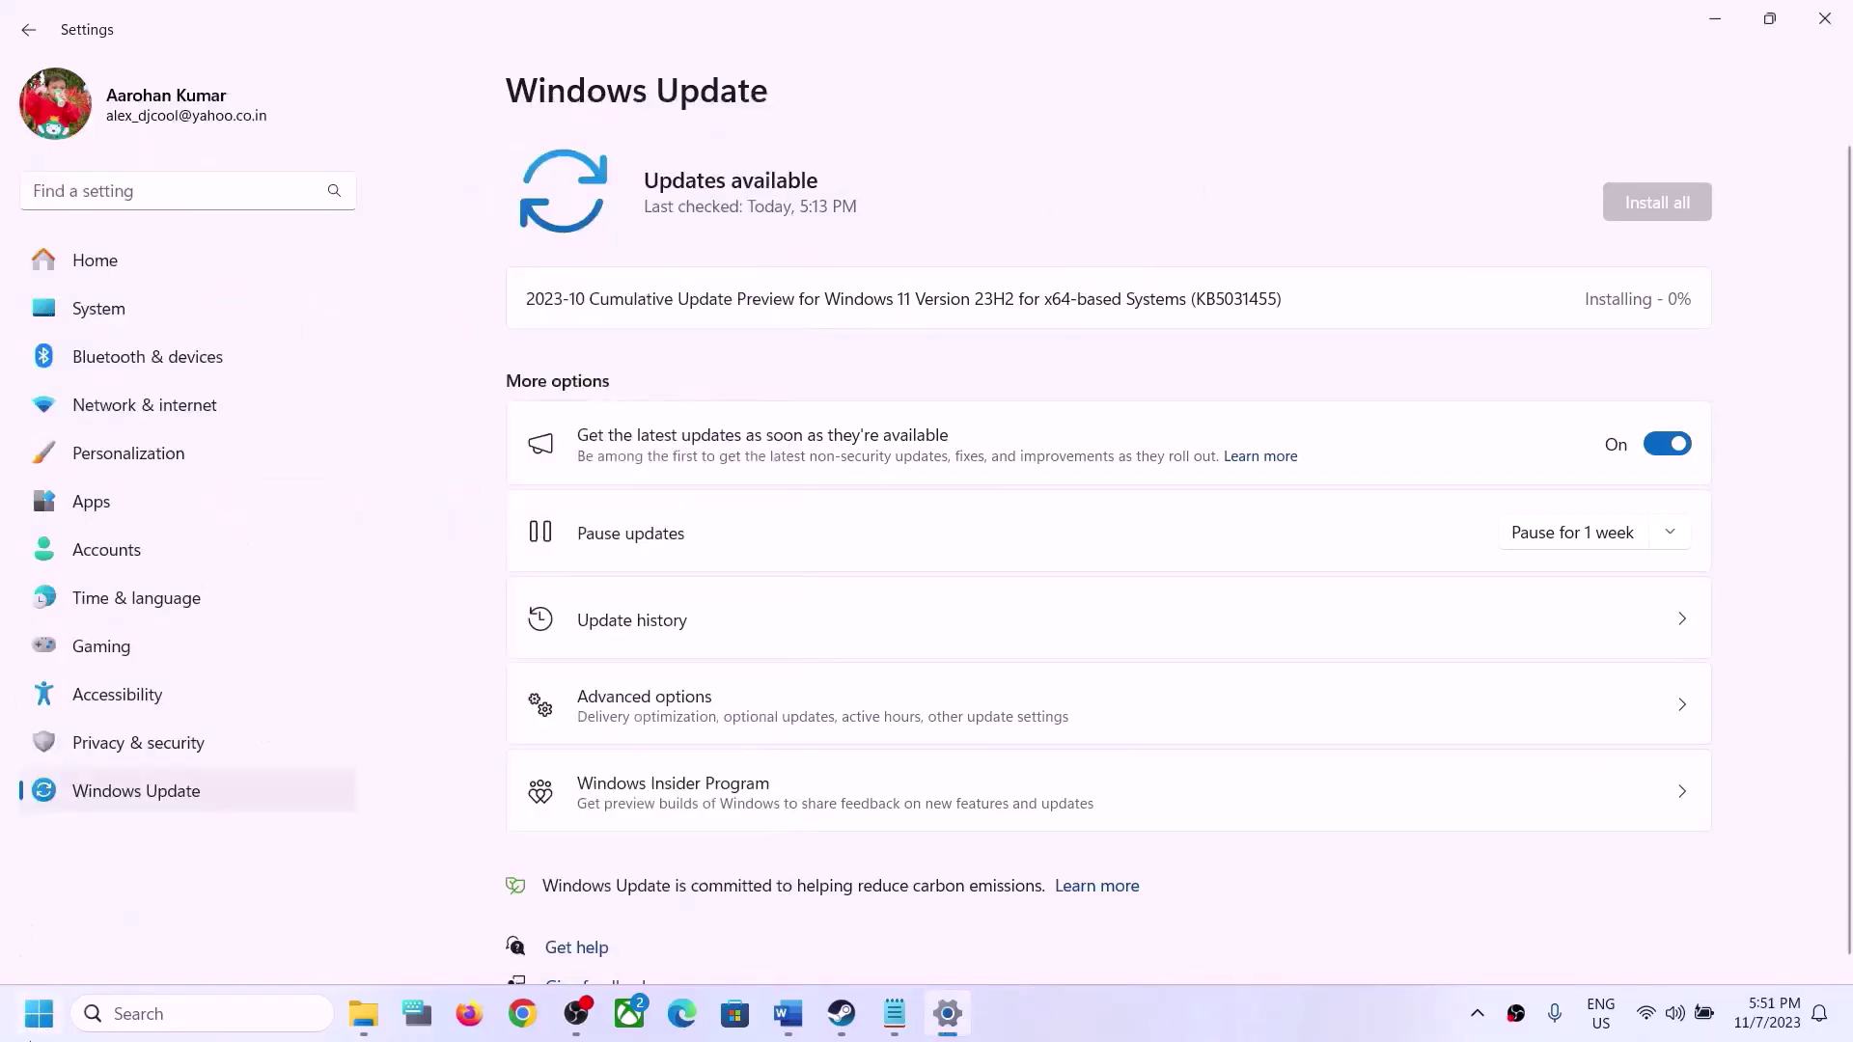
key(super)
click(702, 930)
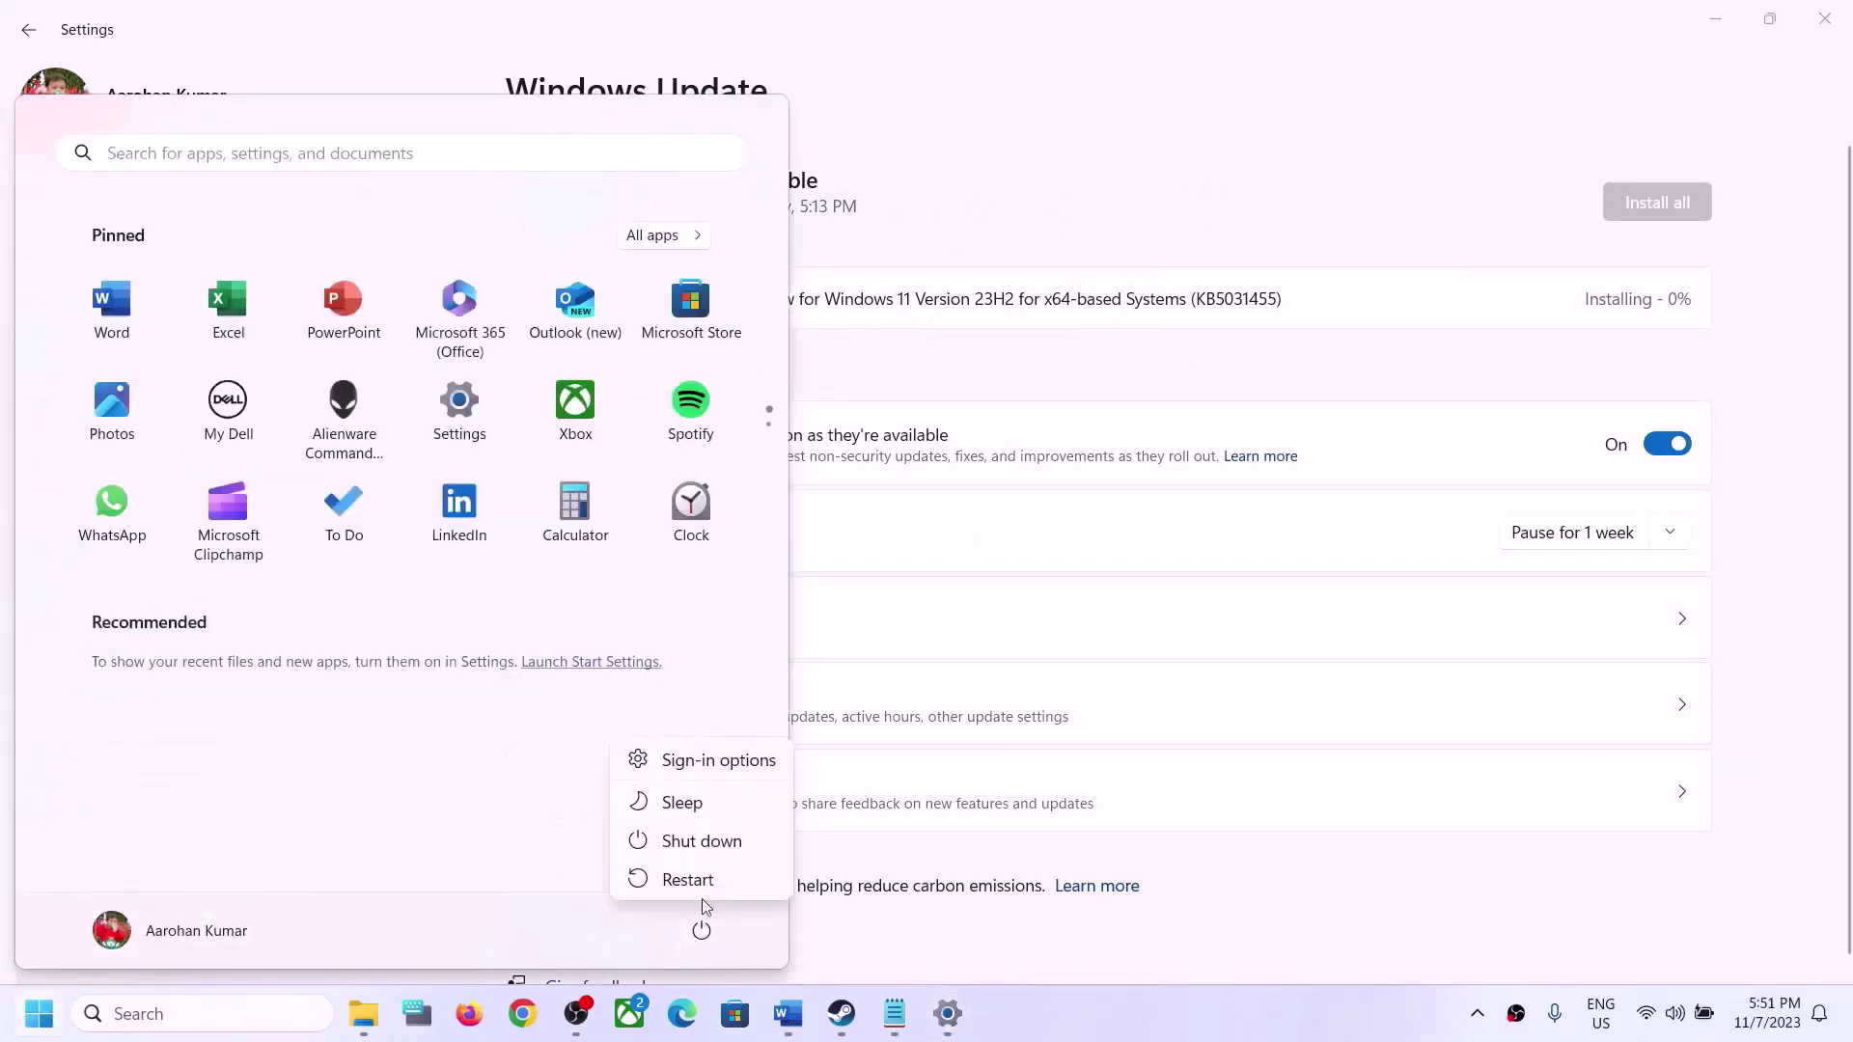
click(1751, 506)
key(alt+Tab)
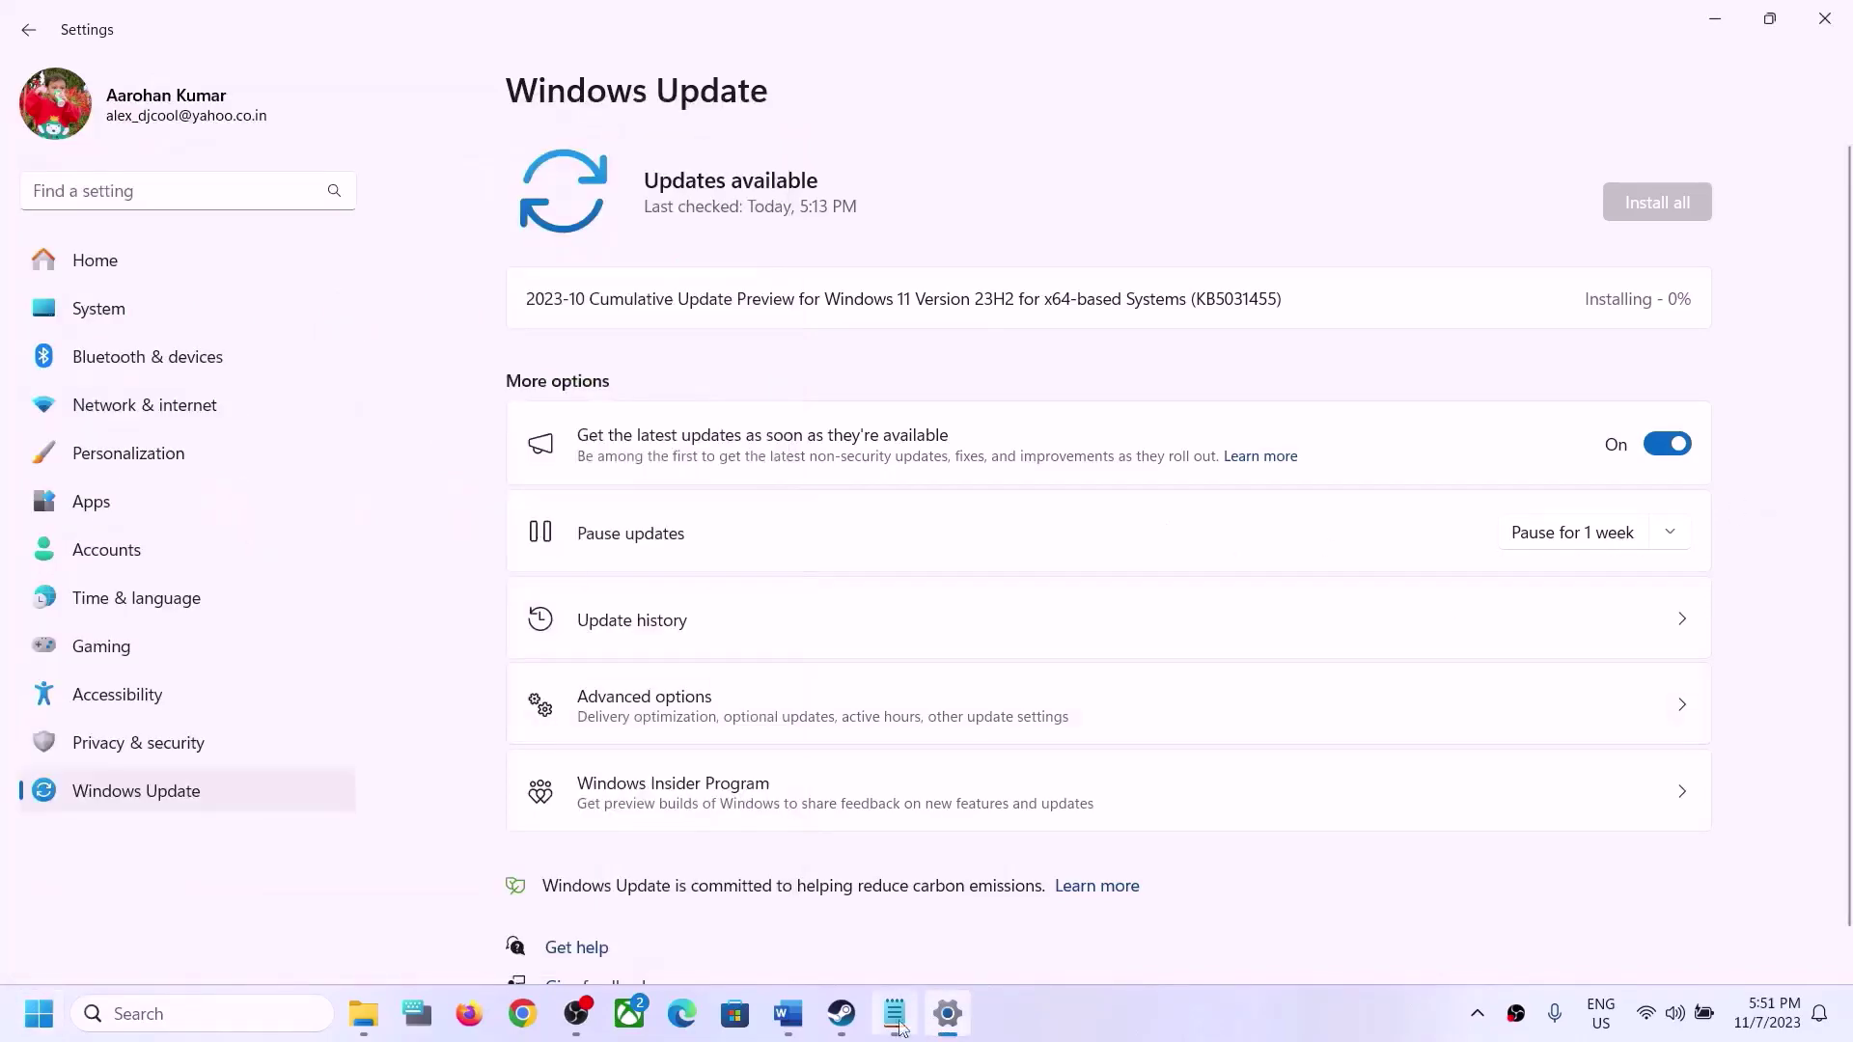
Highlight the disconnect-monitors, unplug-extra-devices and Disable Steam instructions in the maximized notes
scroll(522, 587, down, 2)
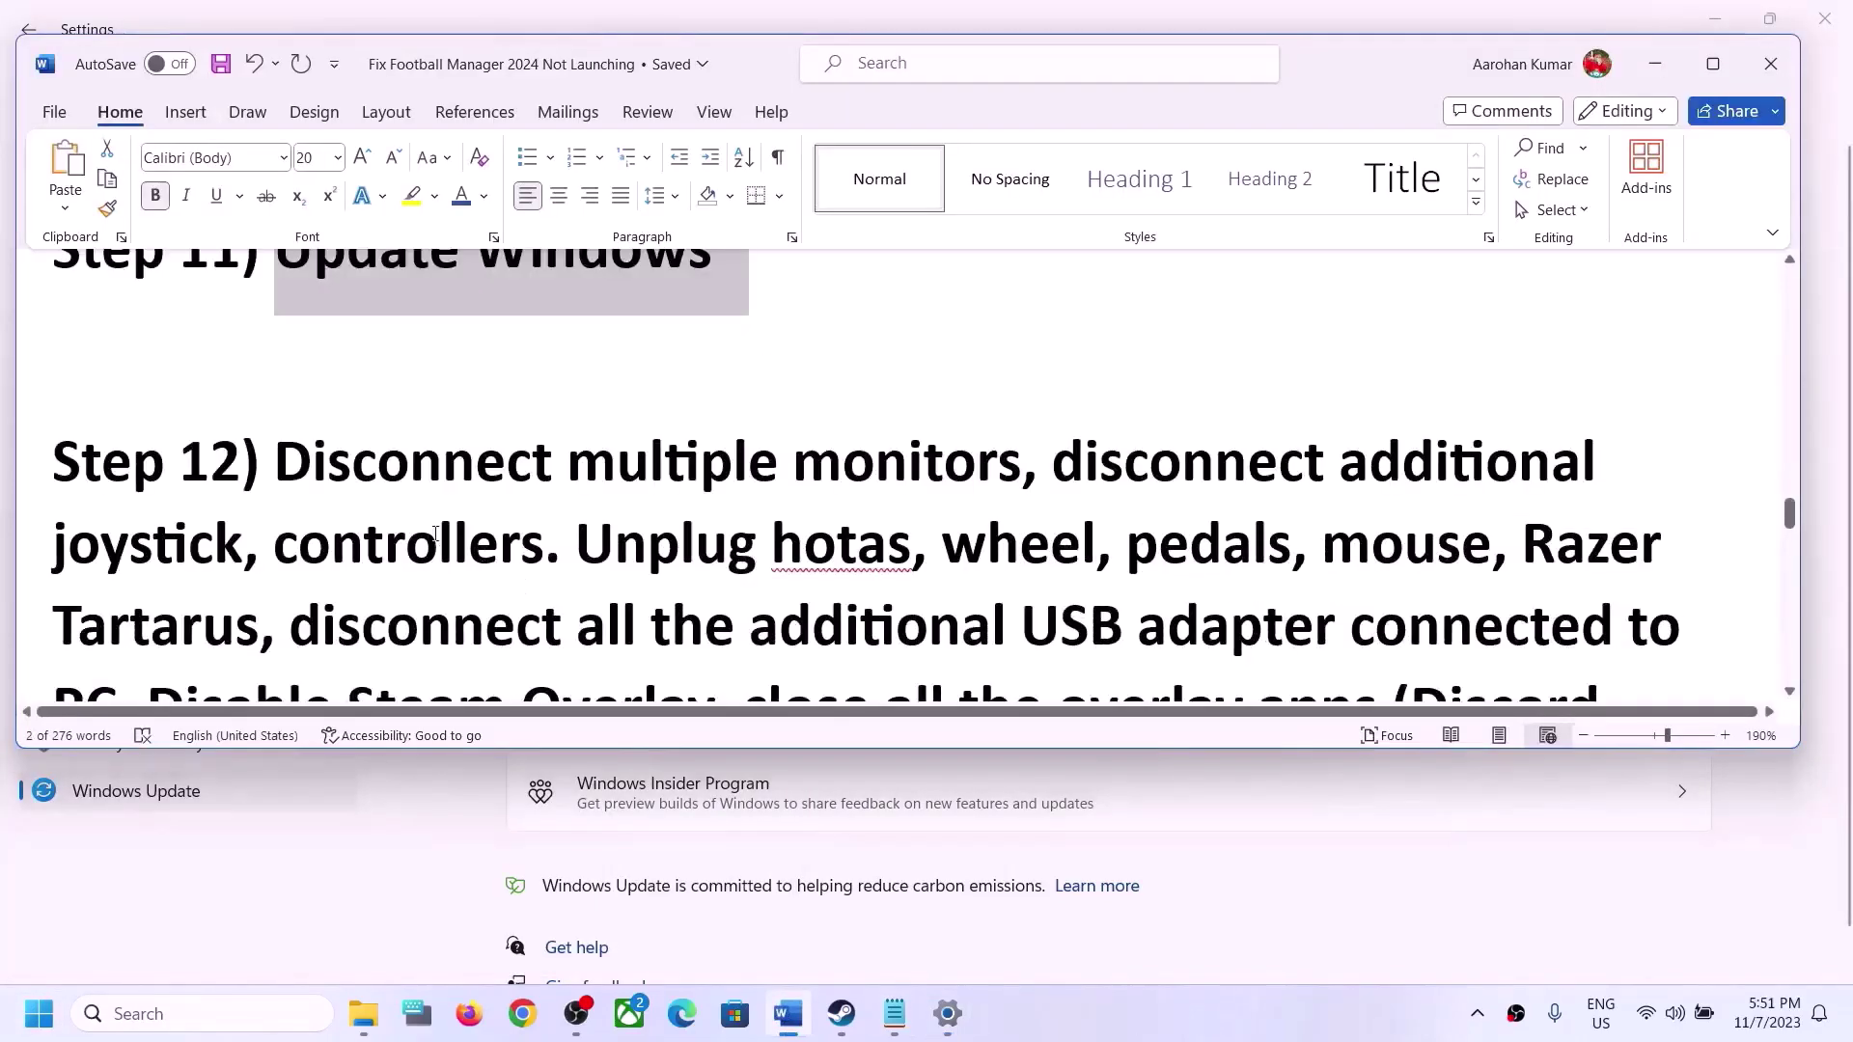
drag(308, 451, 429, 540)
click(1713, 64)
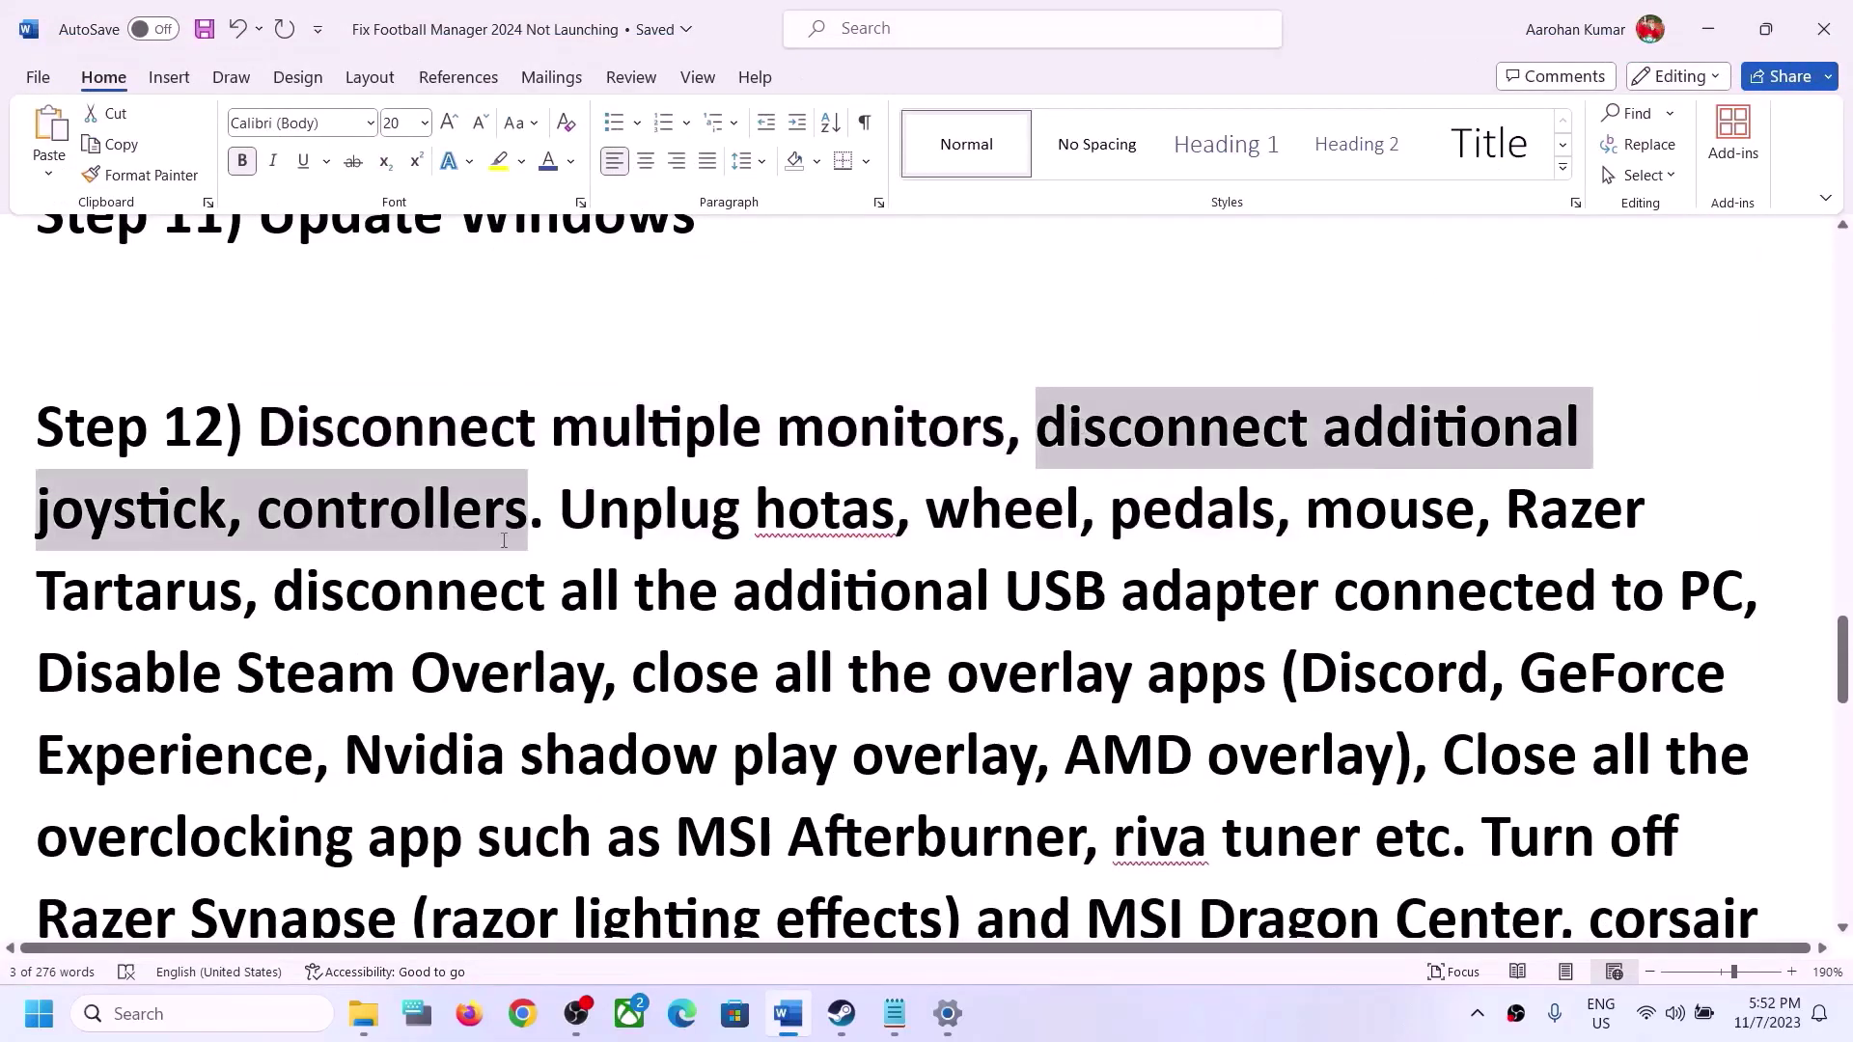
click(579, 519)
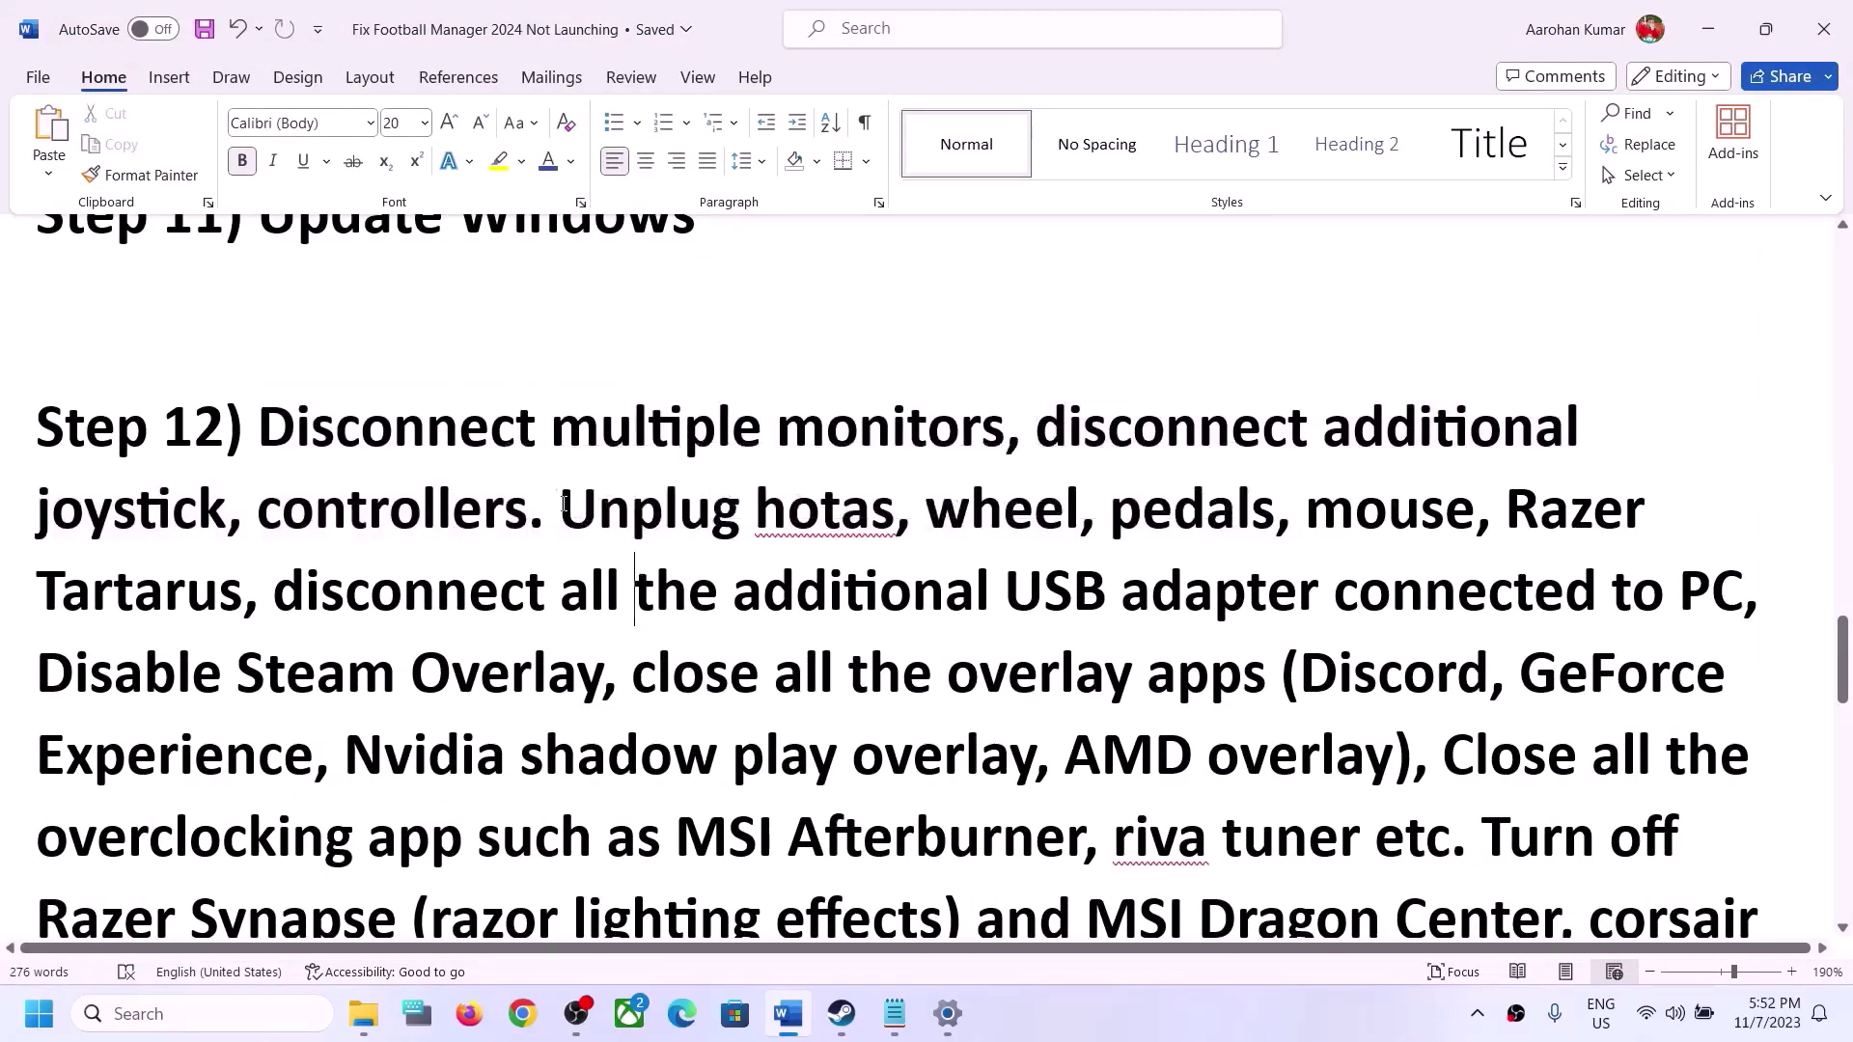
drag(565, 513, 1742, 569)
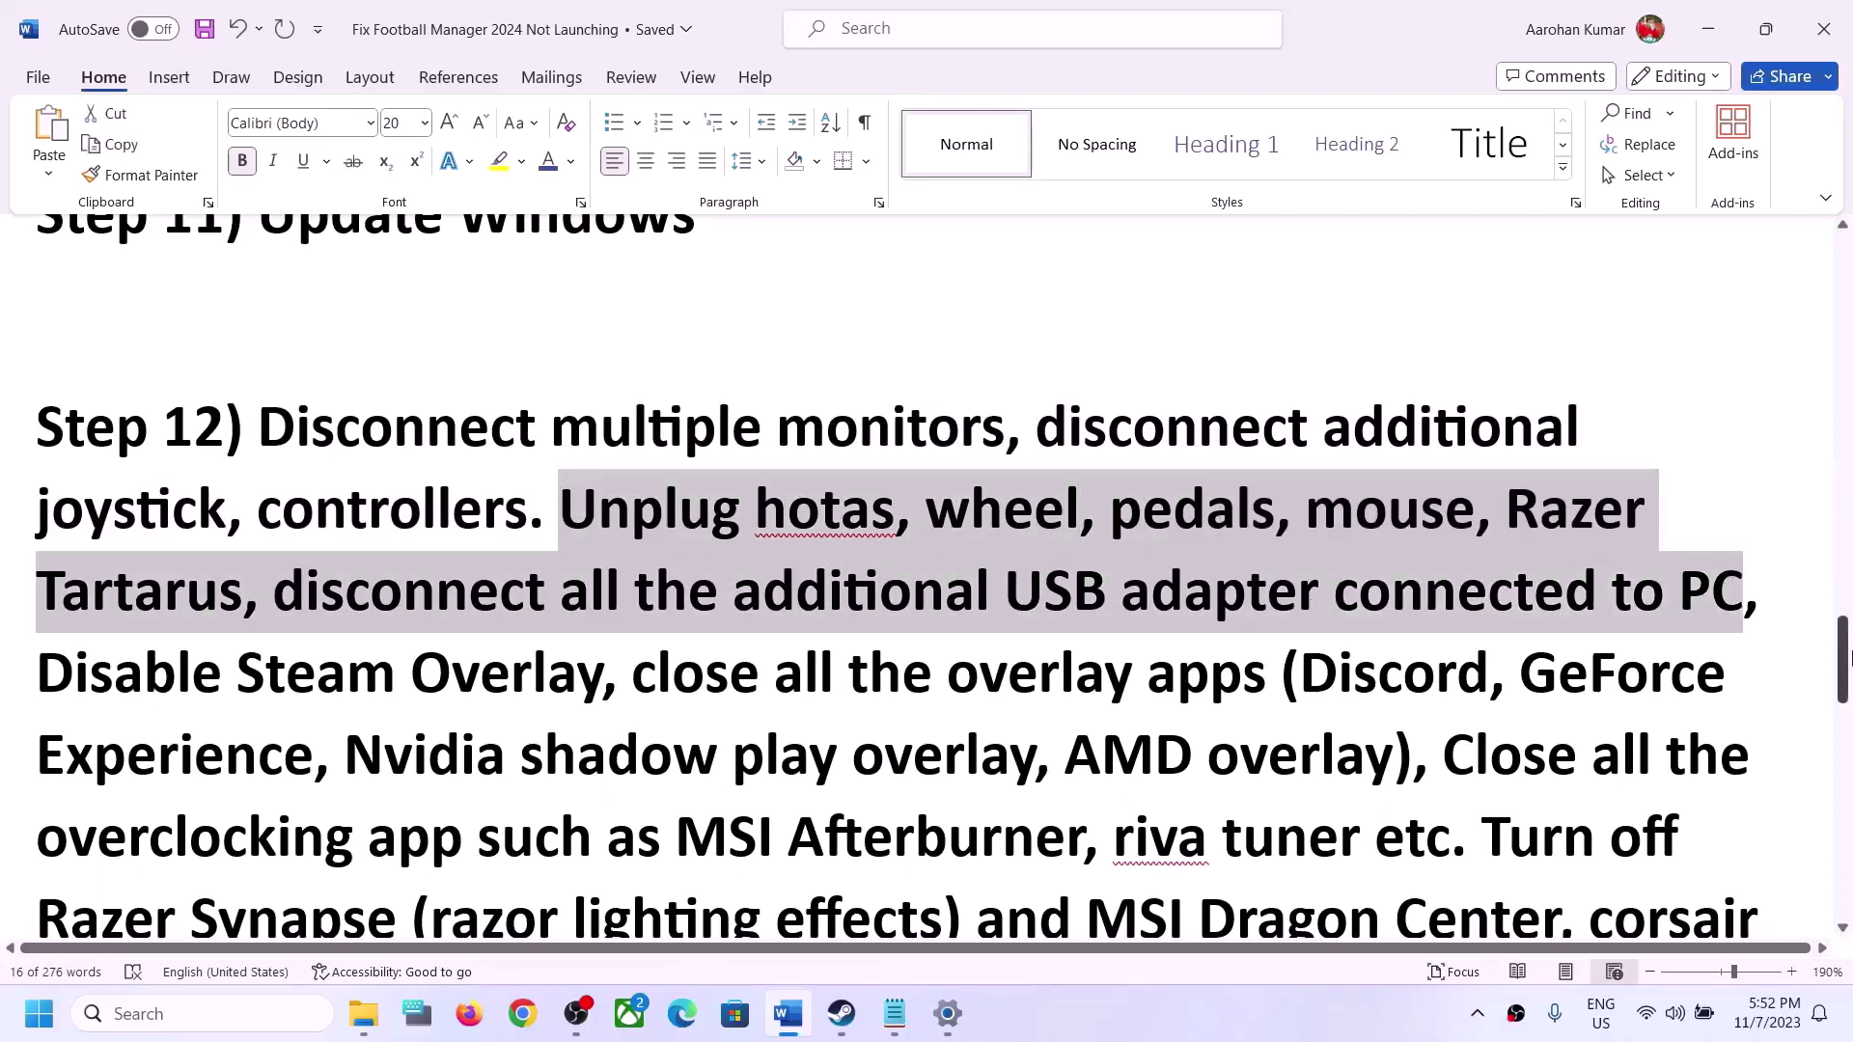
drag(87, 689, 395, 676)
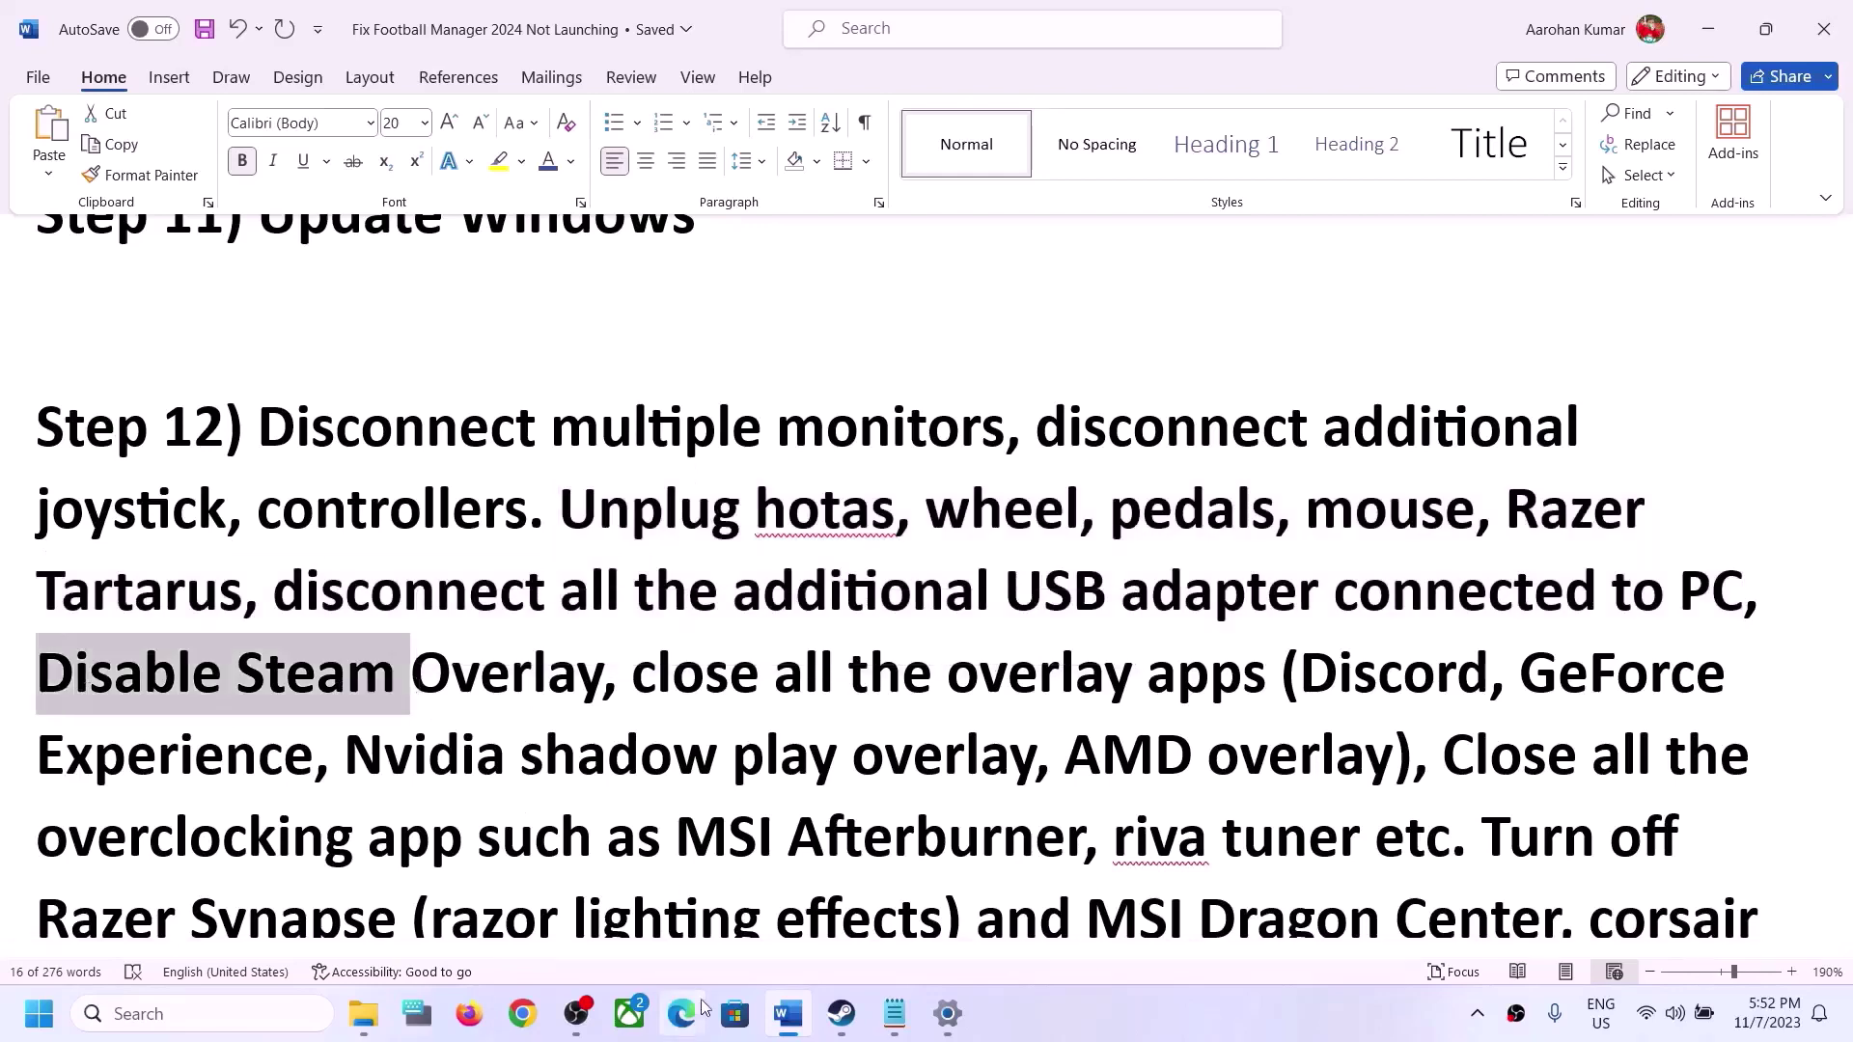
Switch off 'Enable the Steam Overlay while in-game' in For The King II's properties
click(842, 1013)
right_click(172, 818)
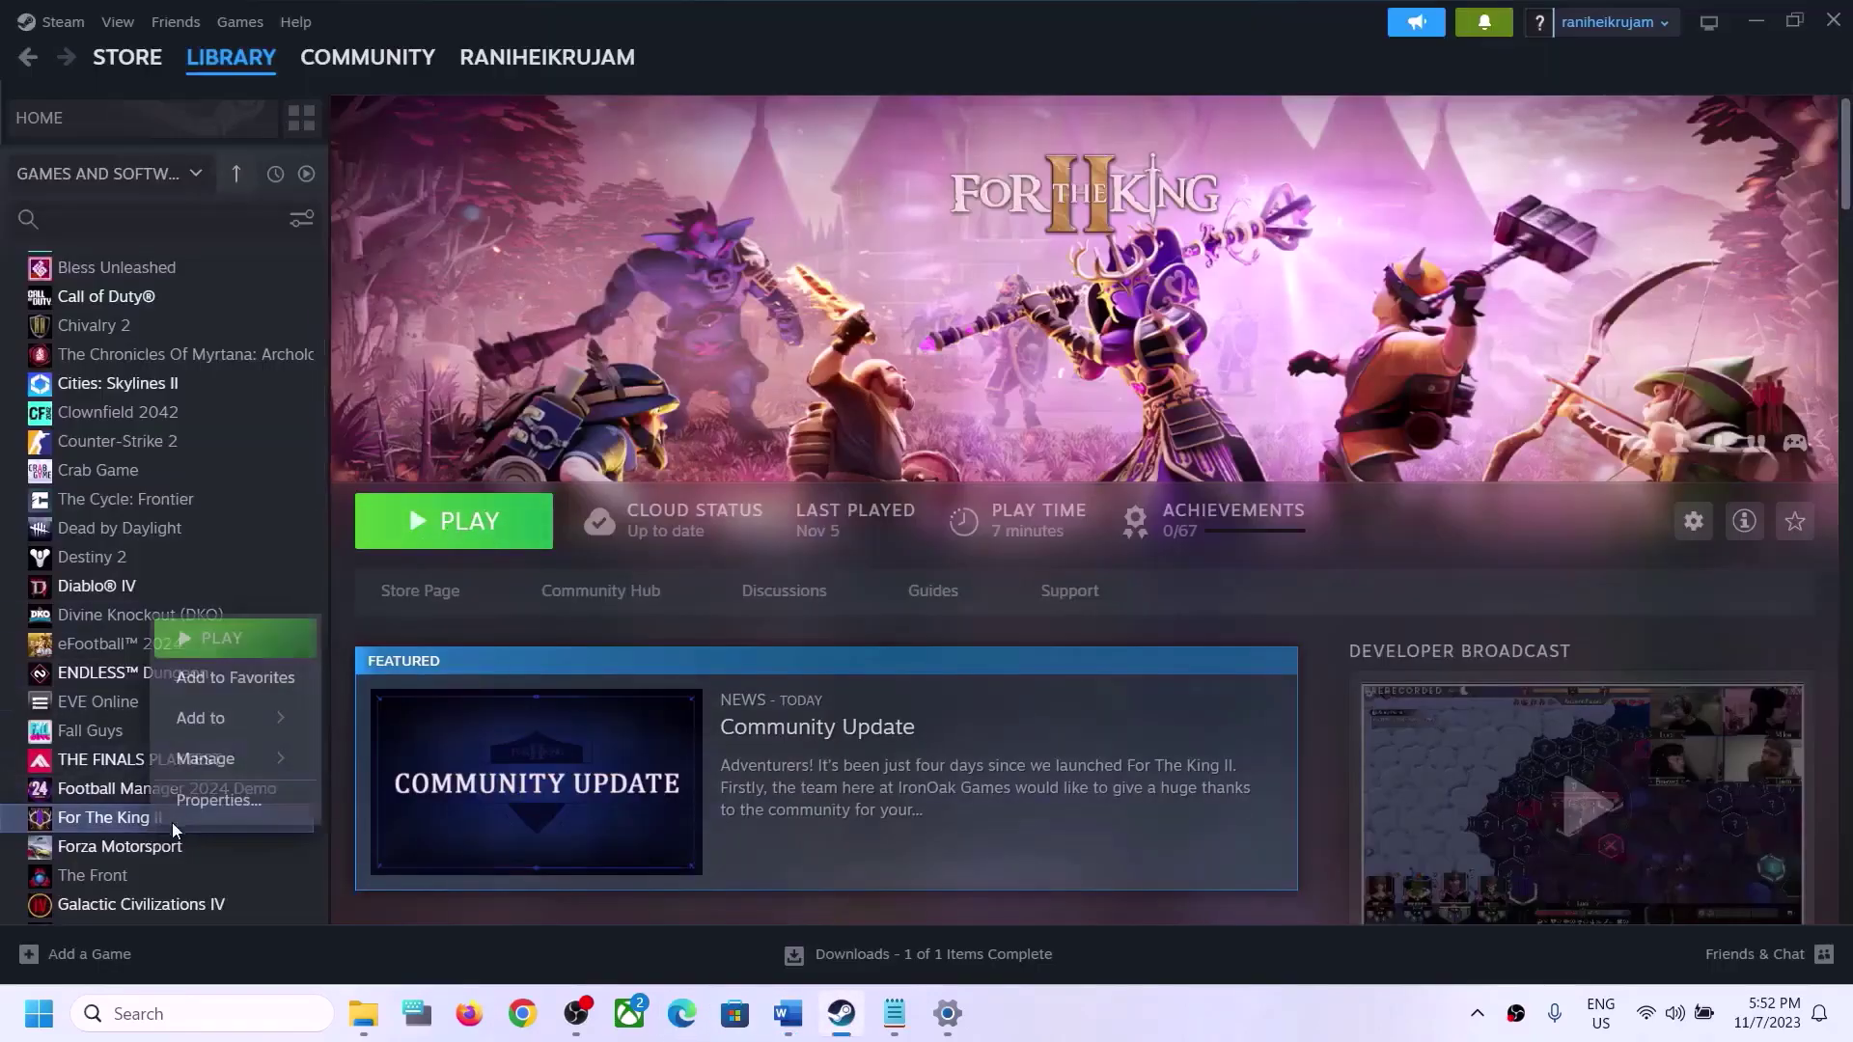
click(217, 799)
click(1378, 253)
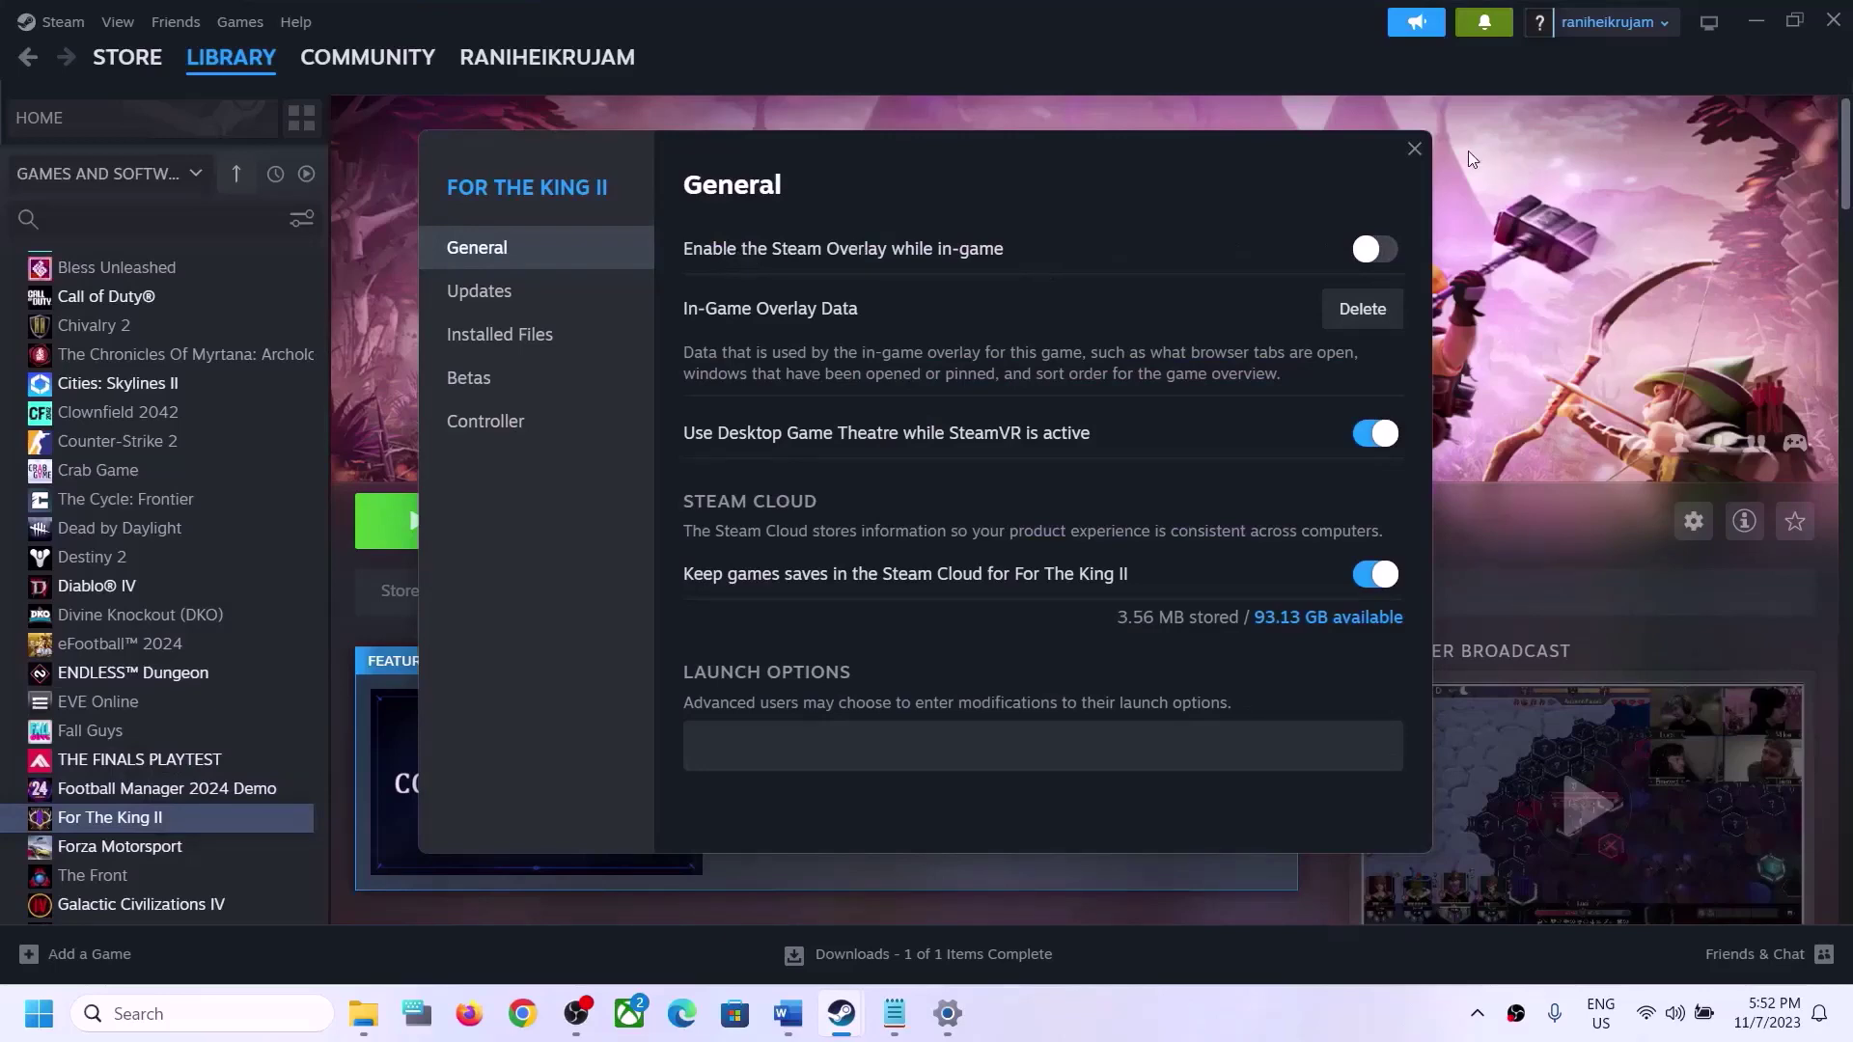
click(1415, 149)
click(787, 1014)
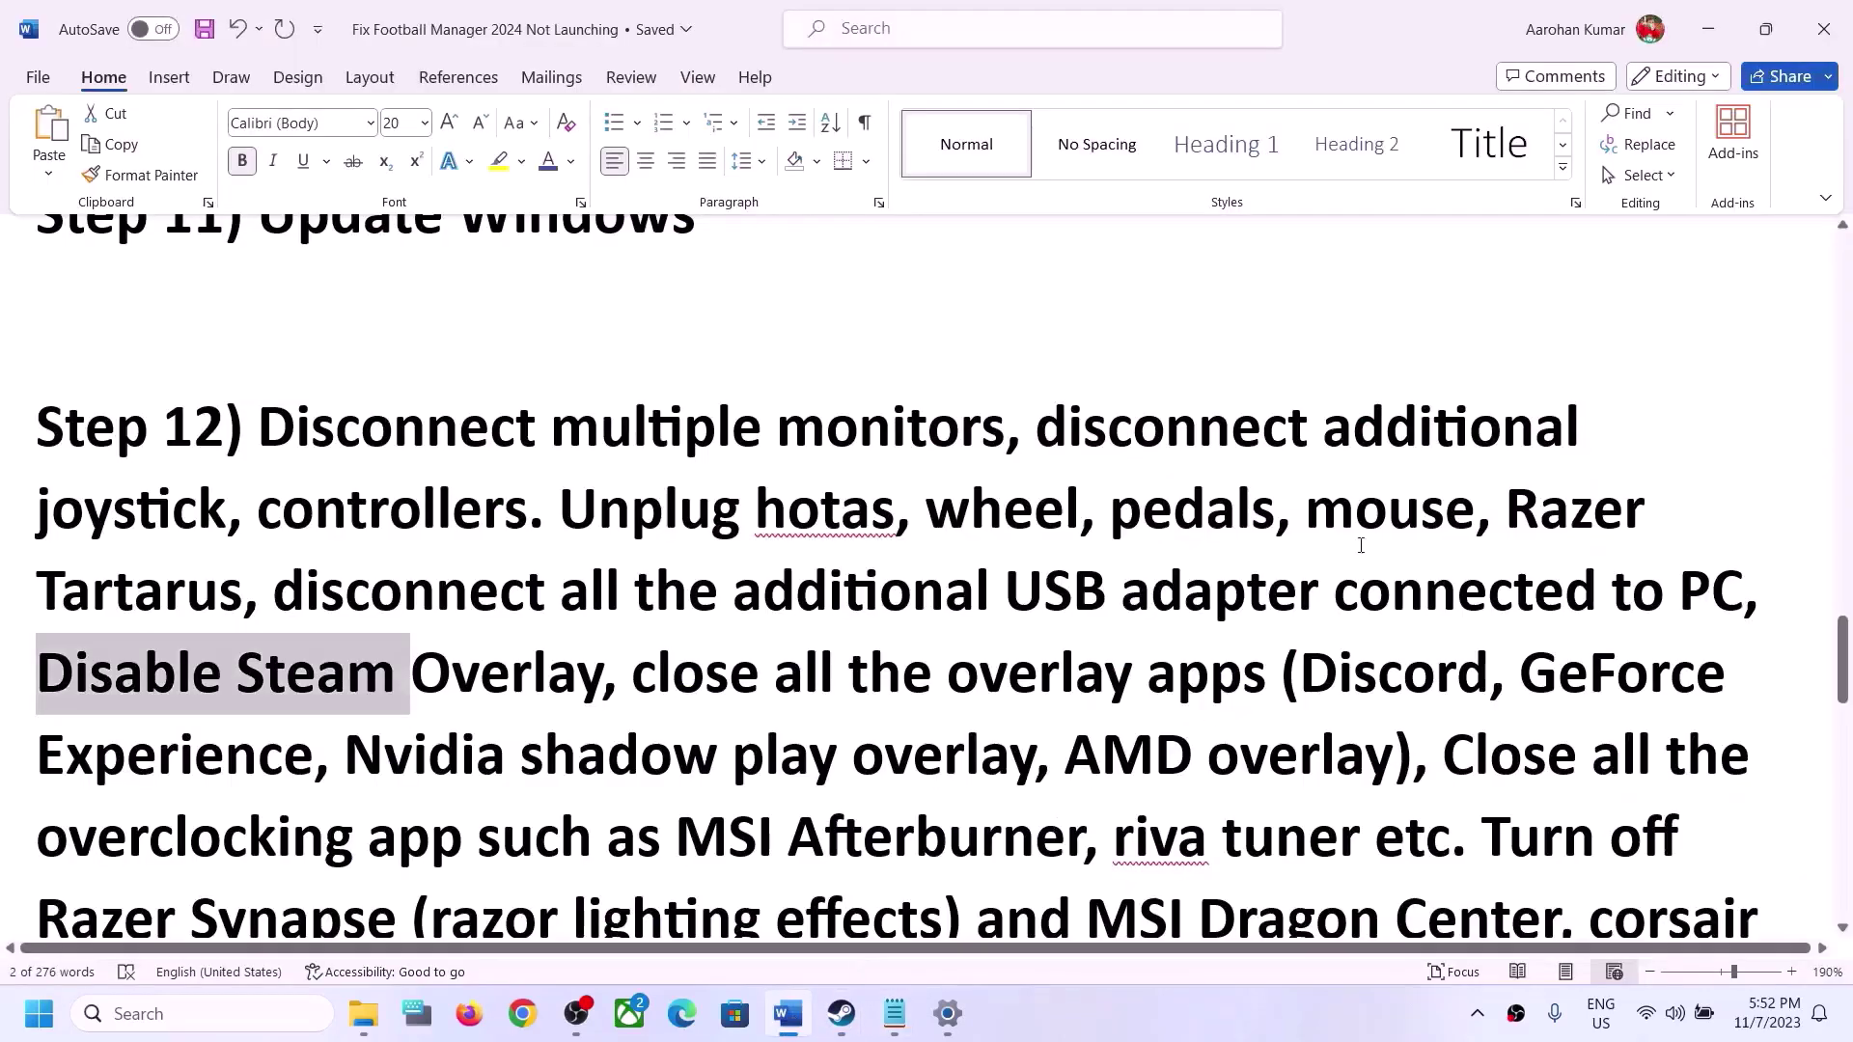
drag(1300, 673, 258, 757)
click(1574, 732)
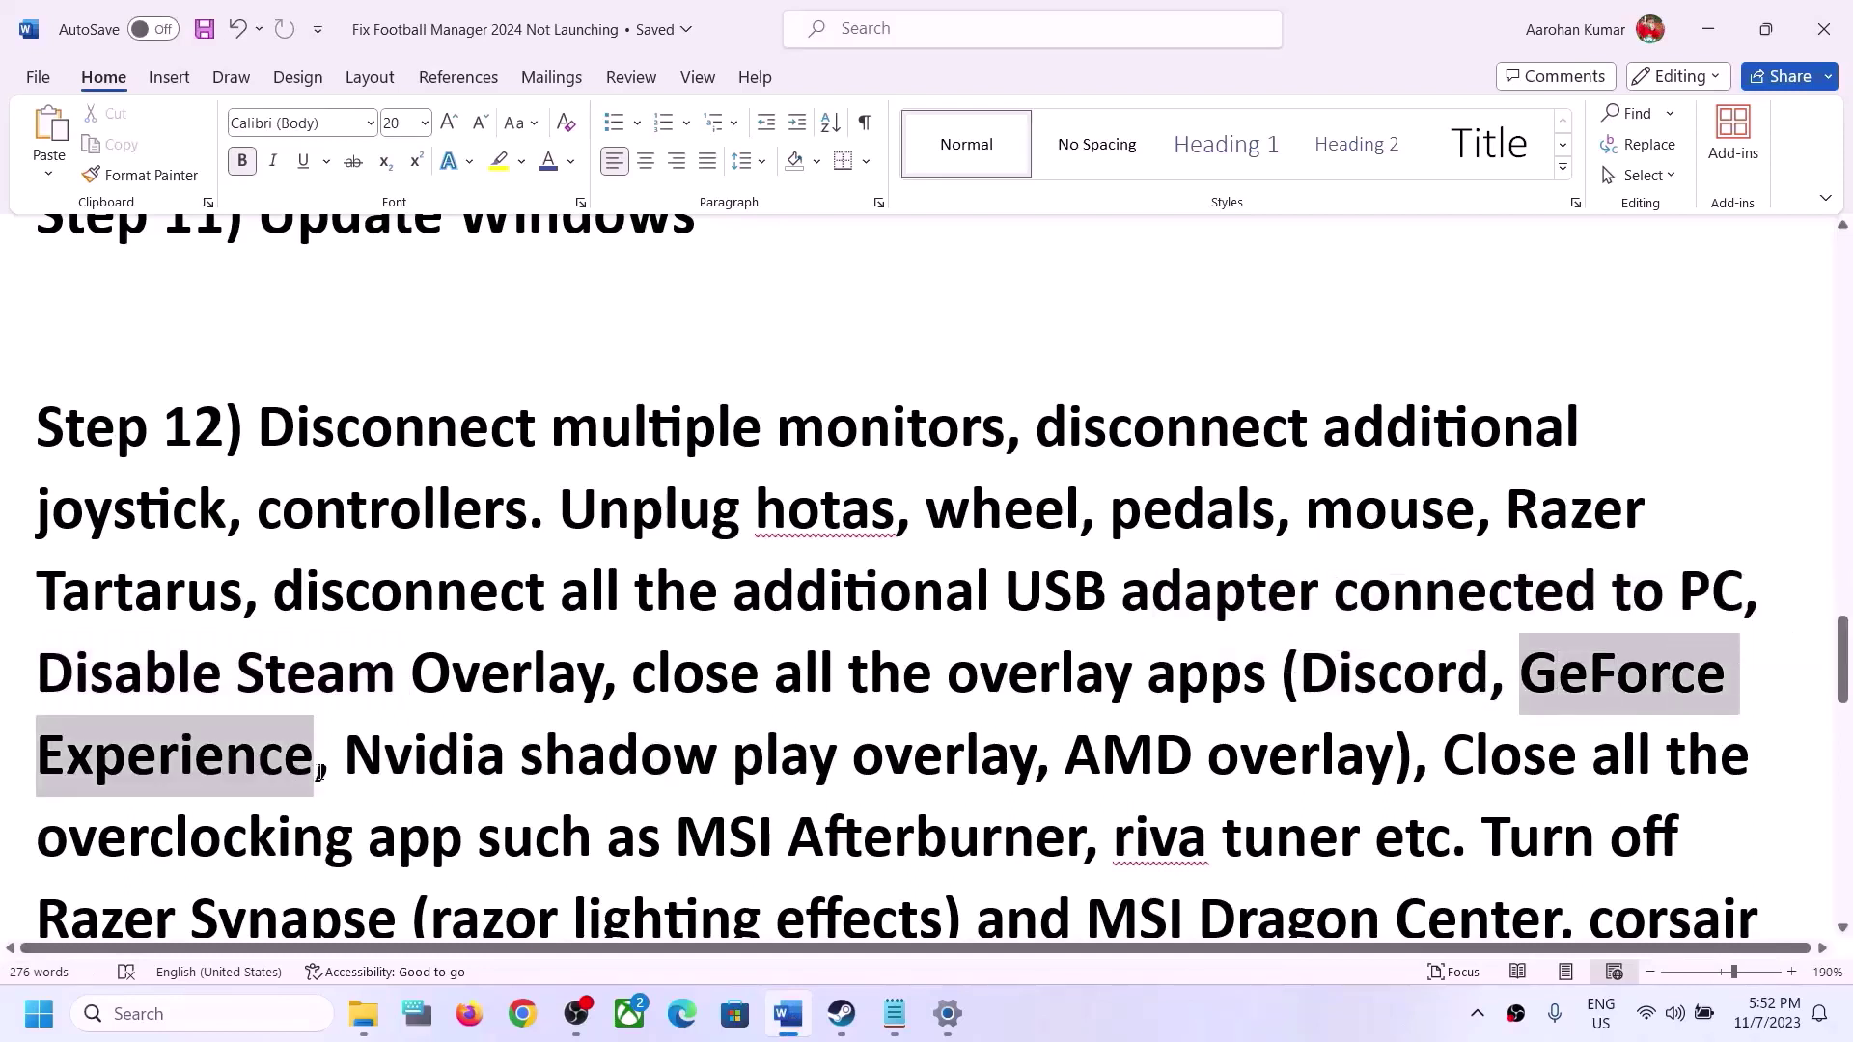
click(1074, 673)
drag(673, 673, 1194, 677)
drag(277, 753, 1182, 758)
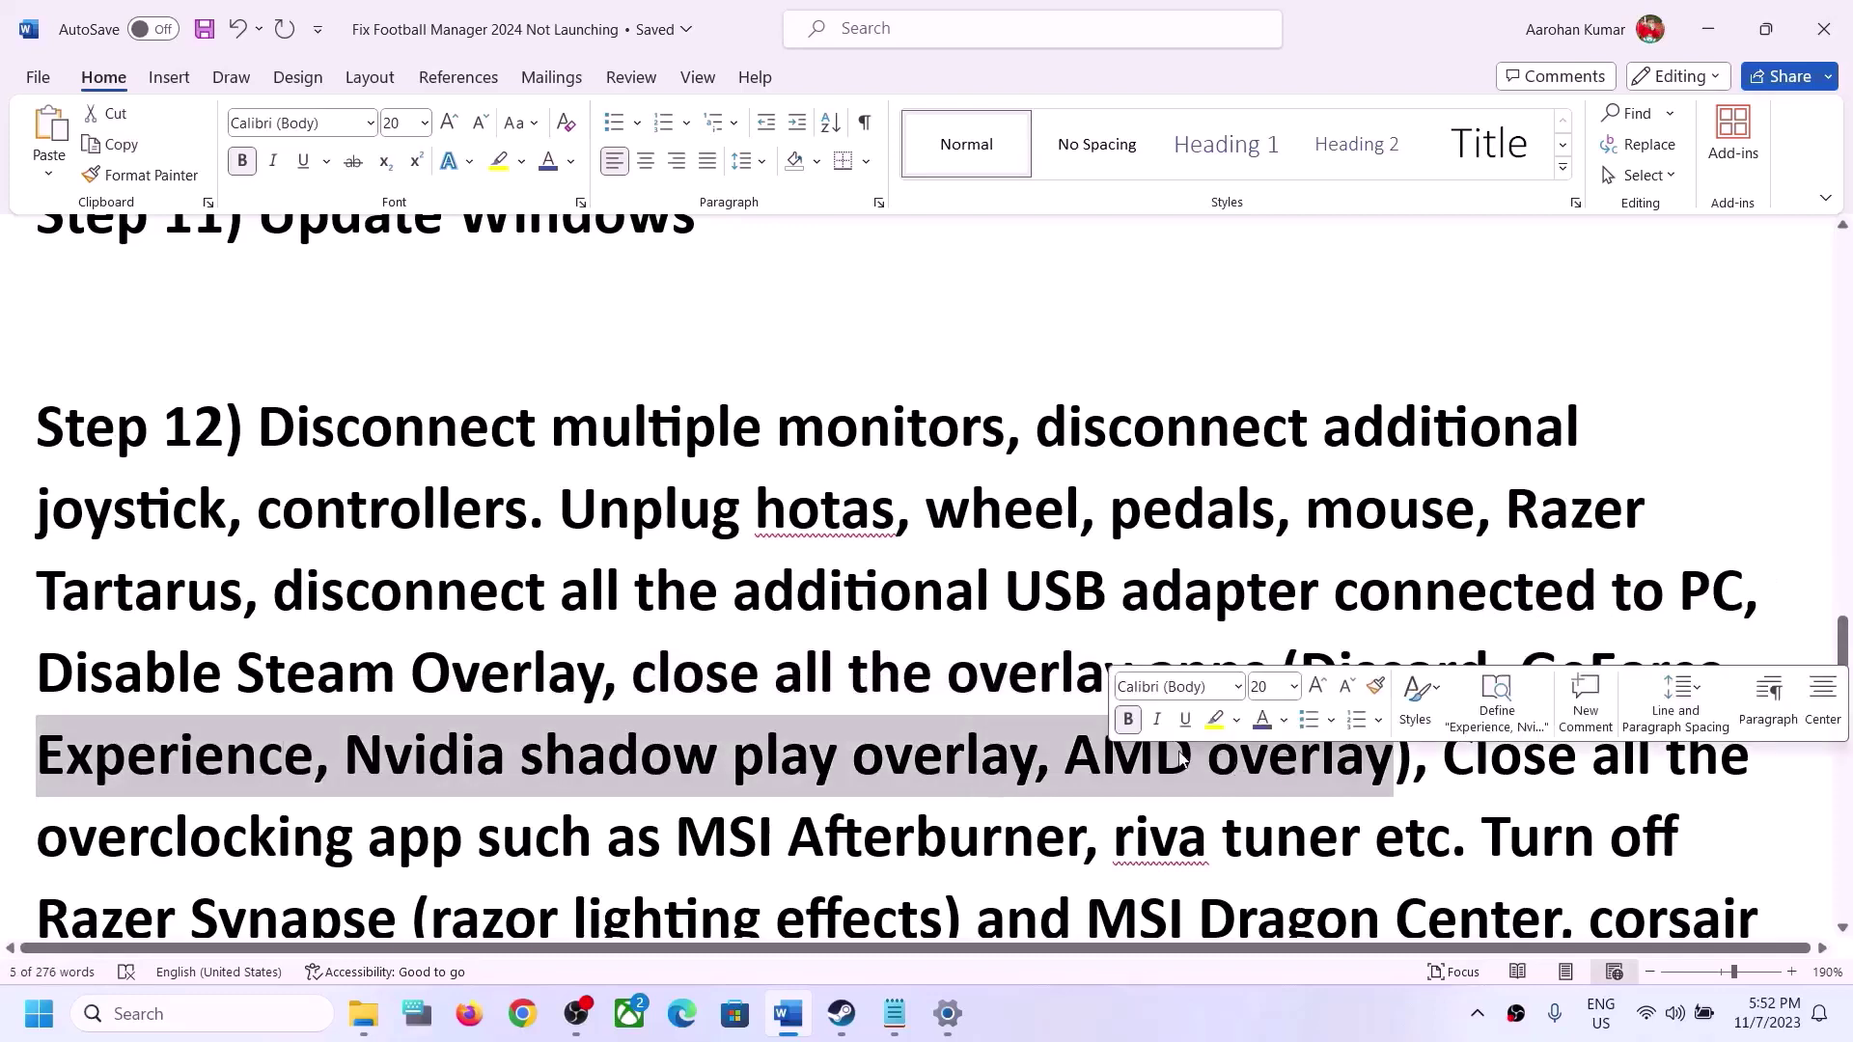
scroll(1638, 564, down, 2)
drag(1532, 541, 1004, 618)
click(692, 618)
drag(1127, 621, 1356, 621)
click(329, 623)
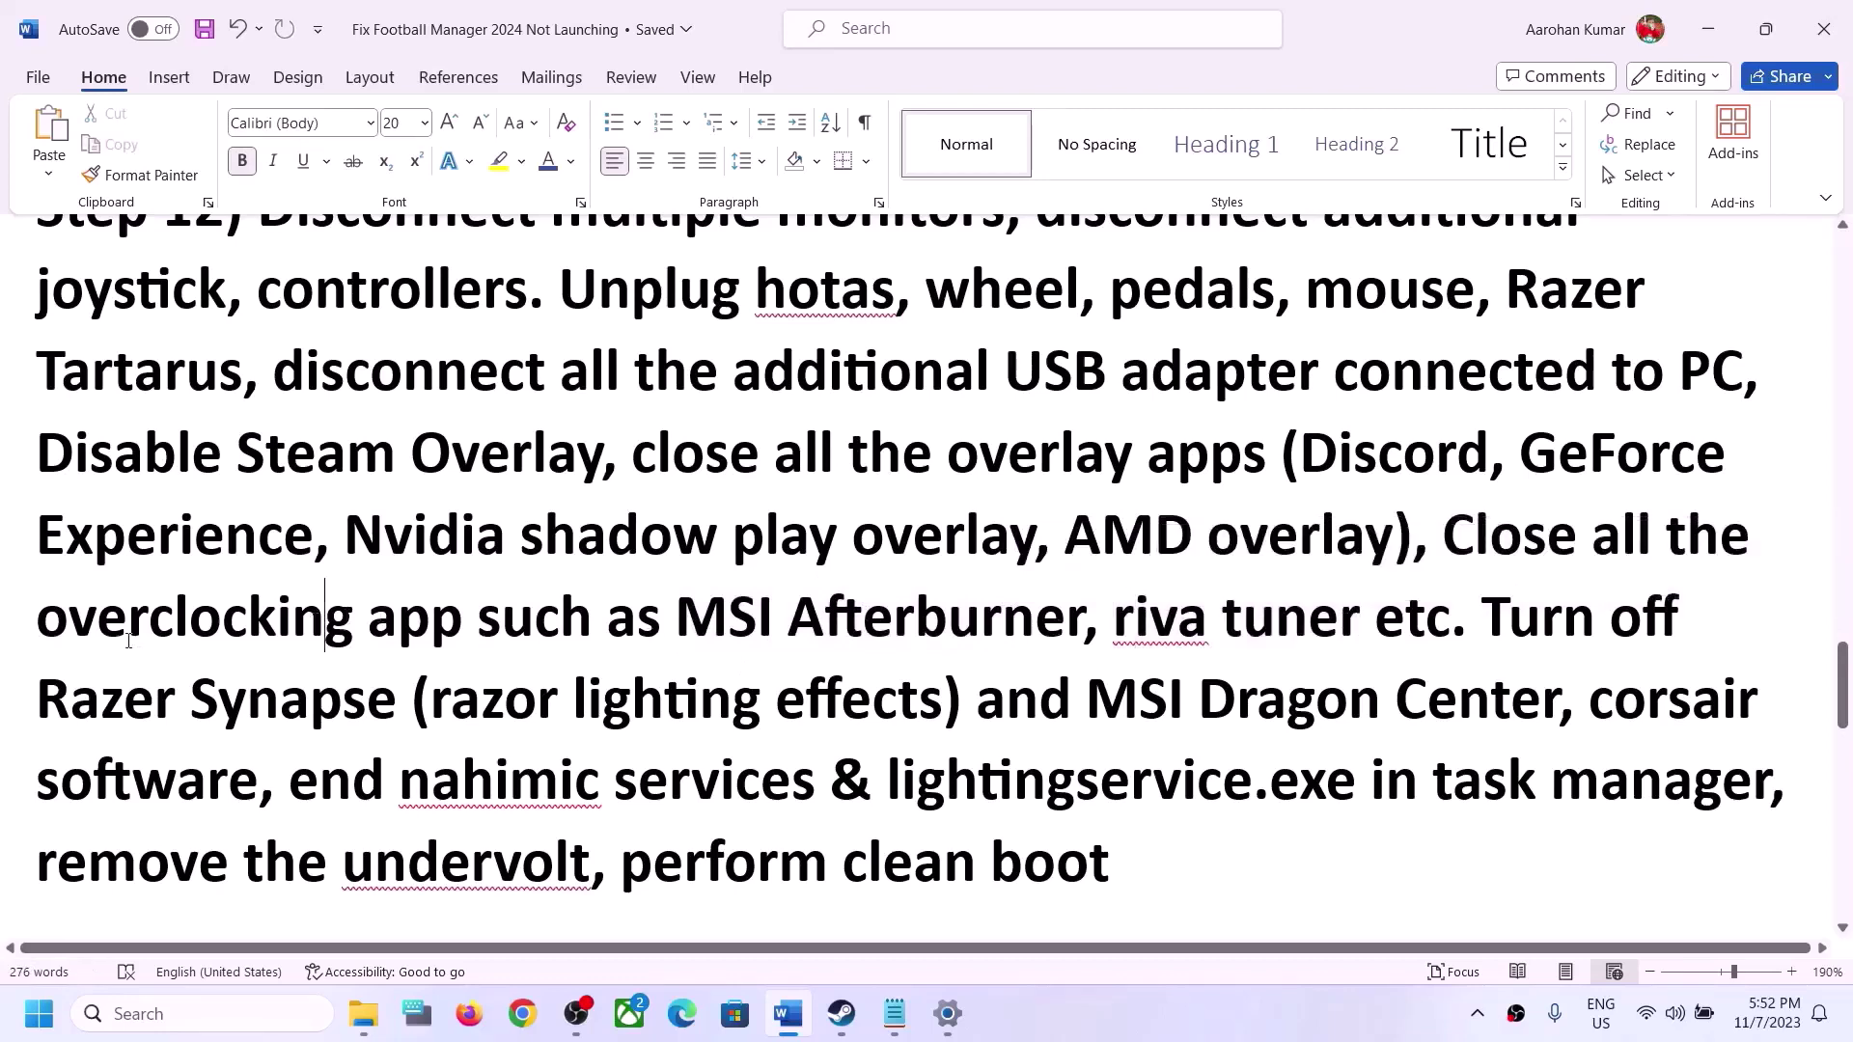
drag(86, 628, 425, 627)
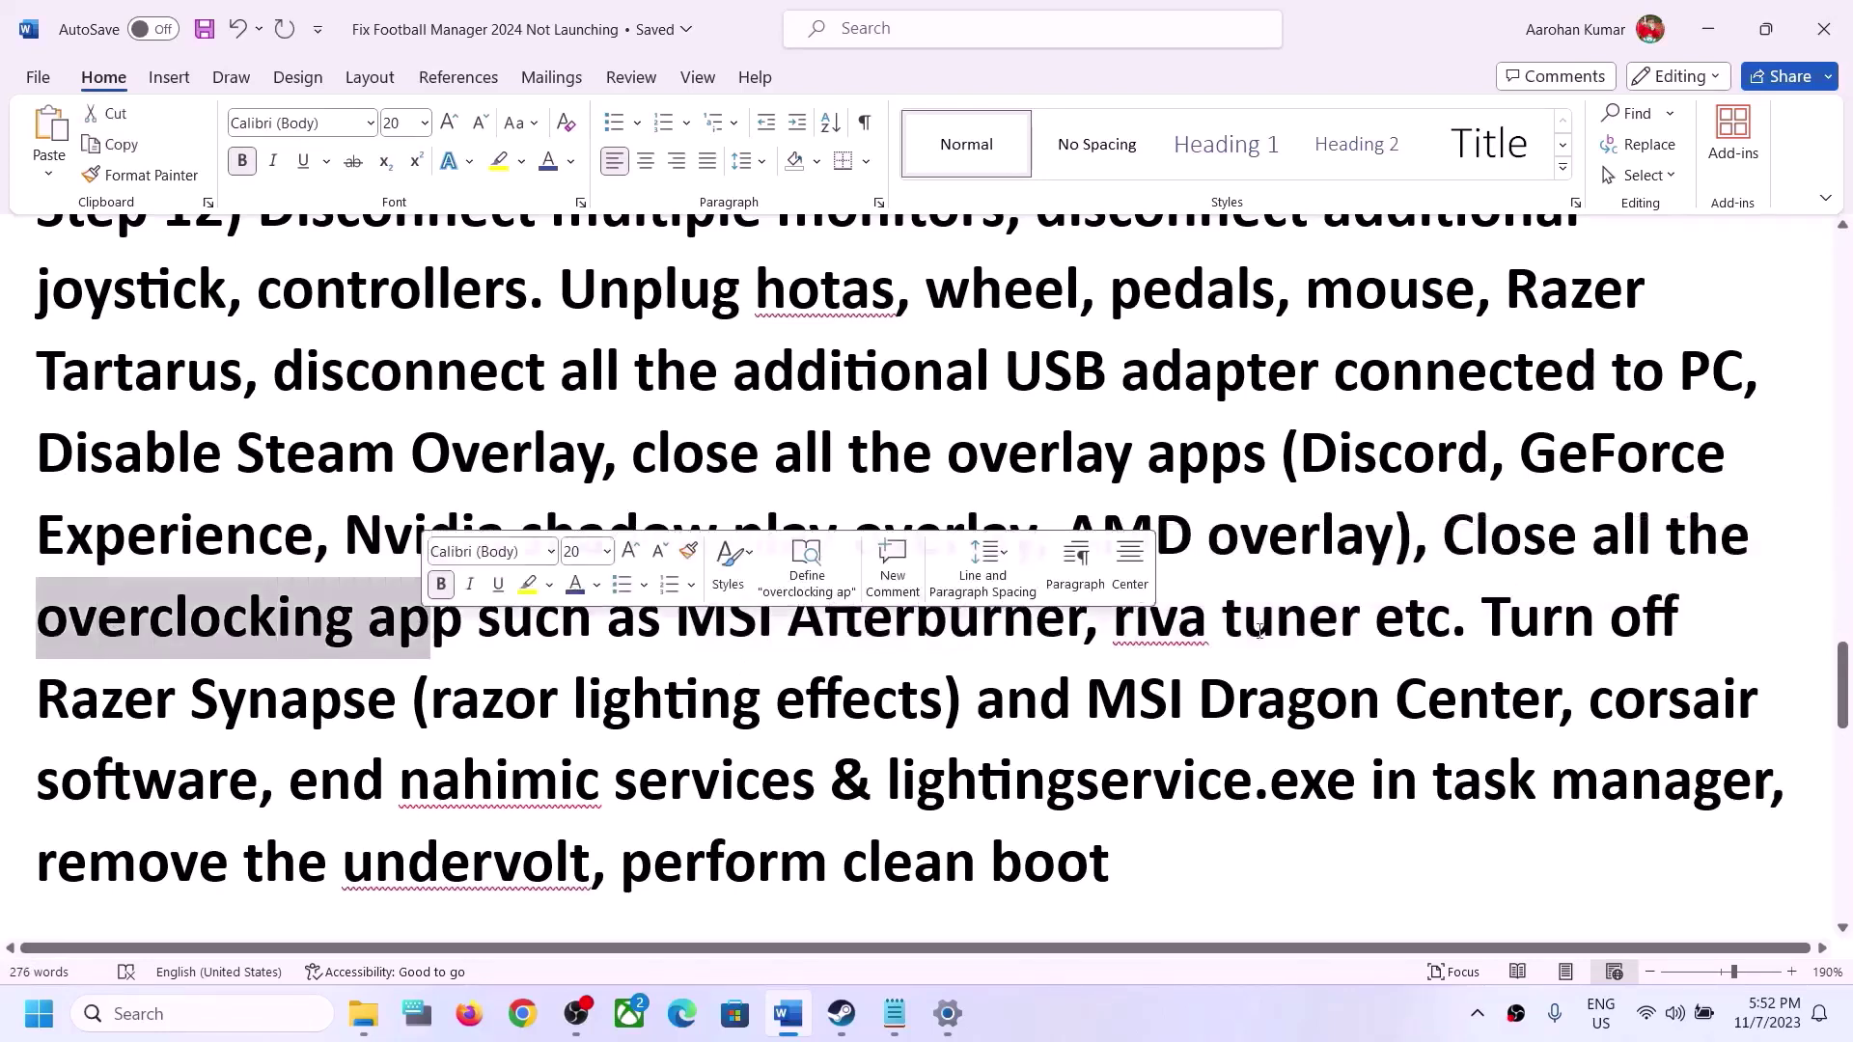
drag(240, 647, 658, 628)
scroll(1480, 653, down, 2)
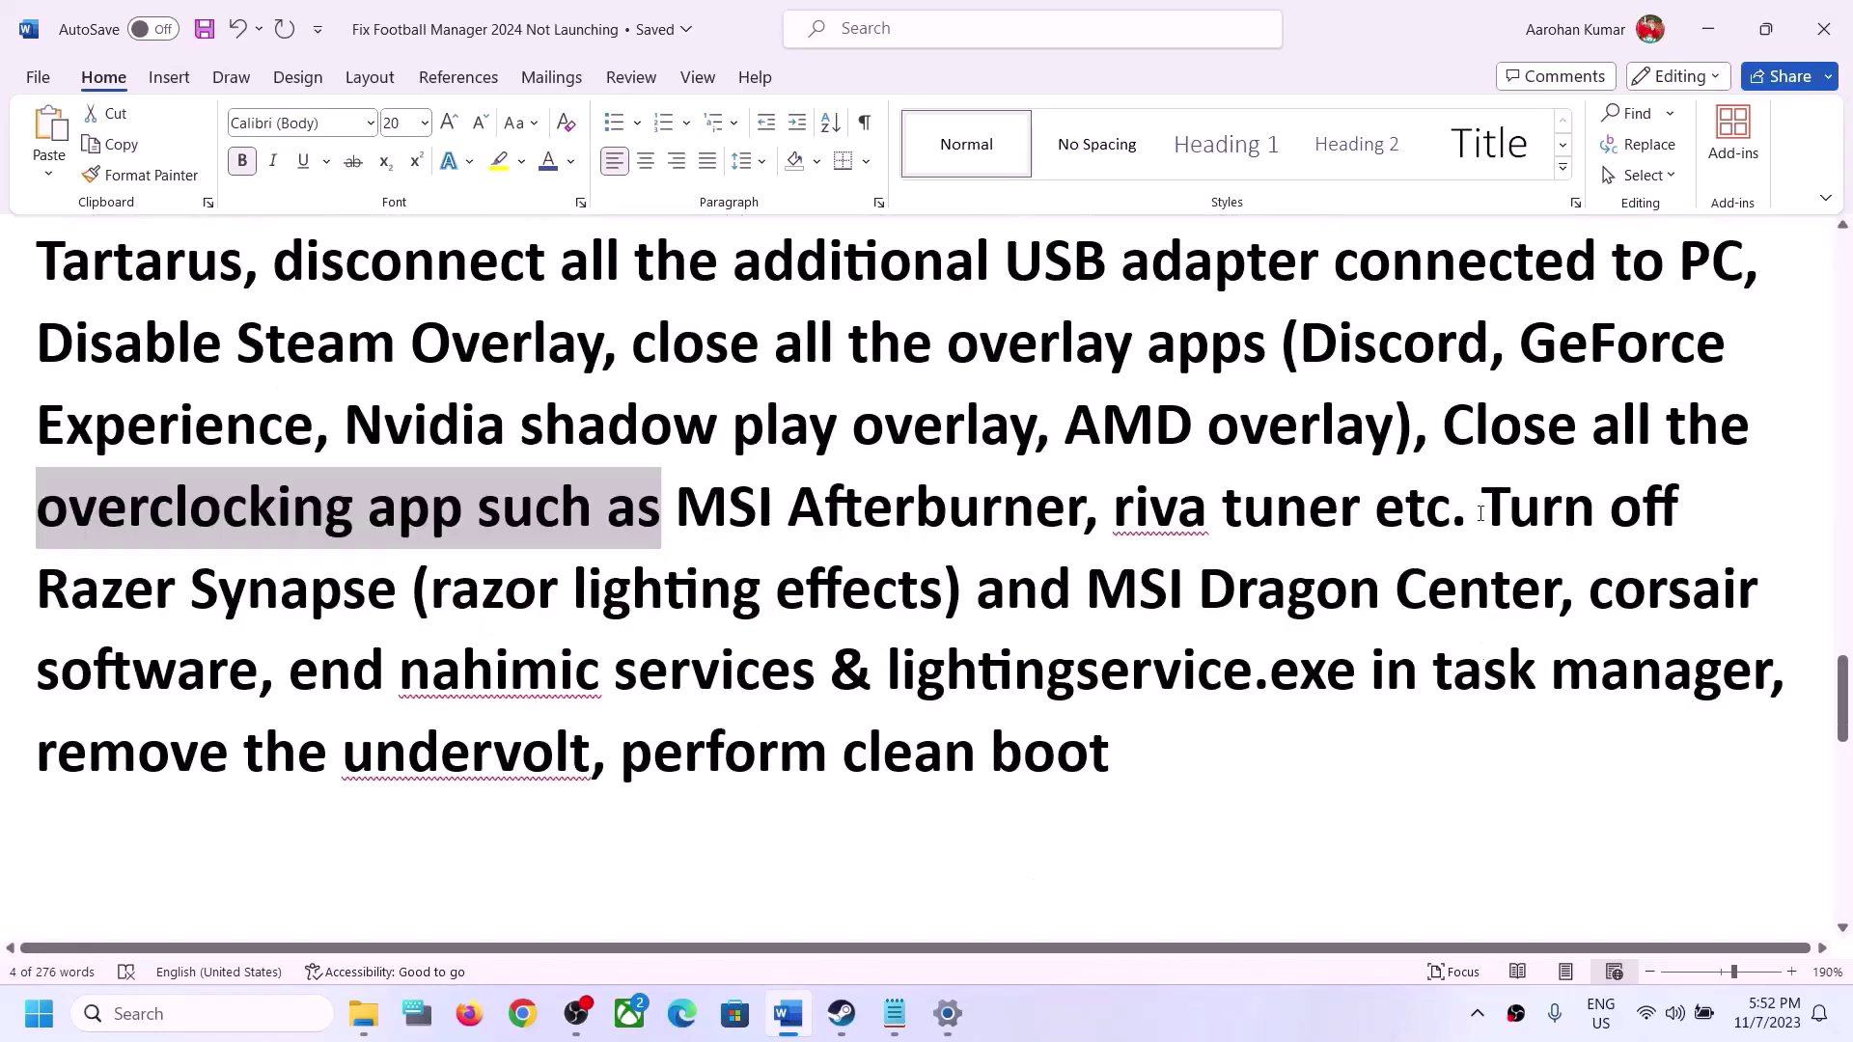
drag(1482, 506, 1781, 670)
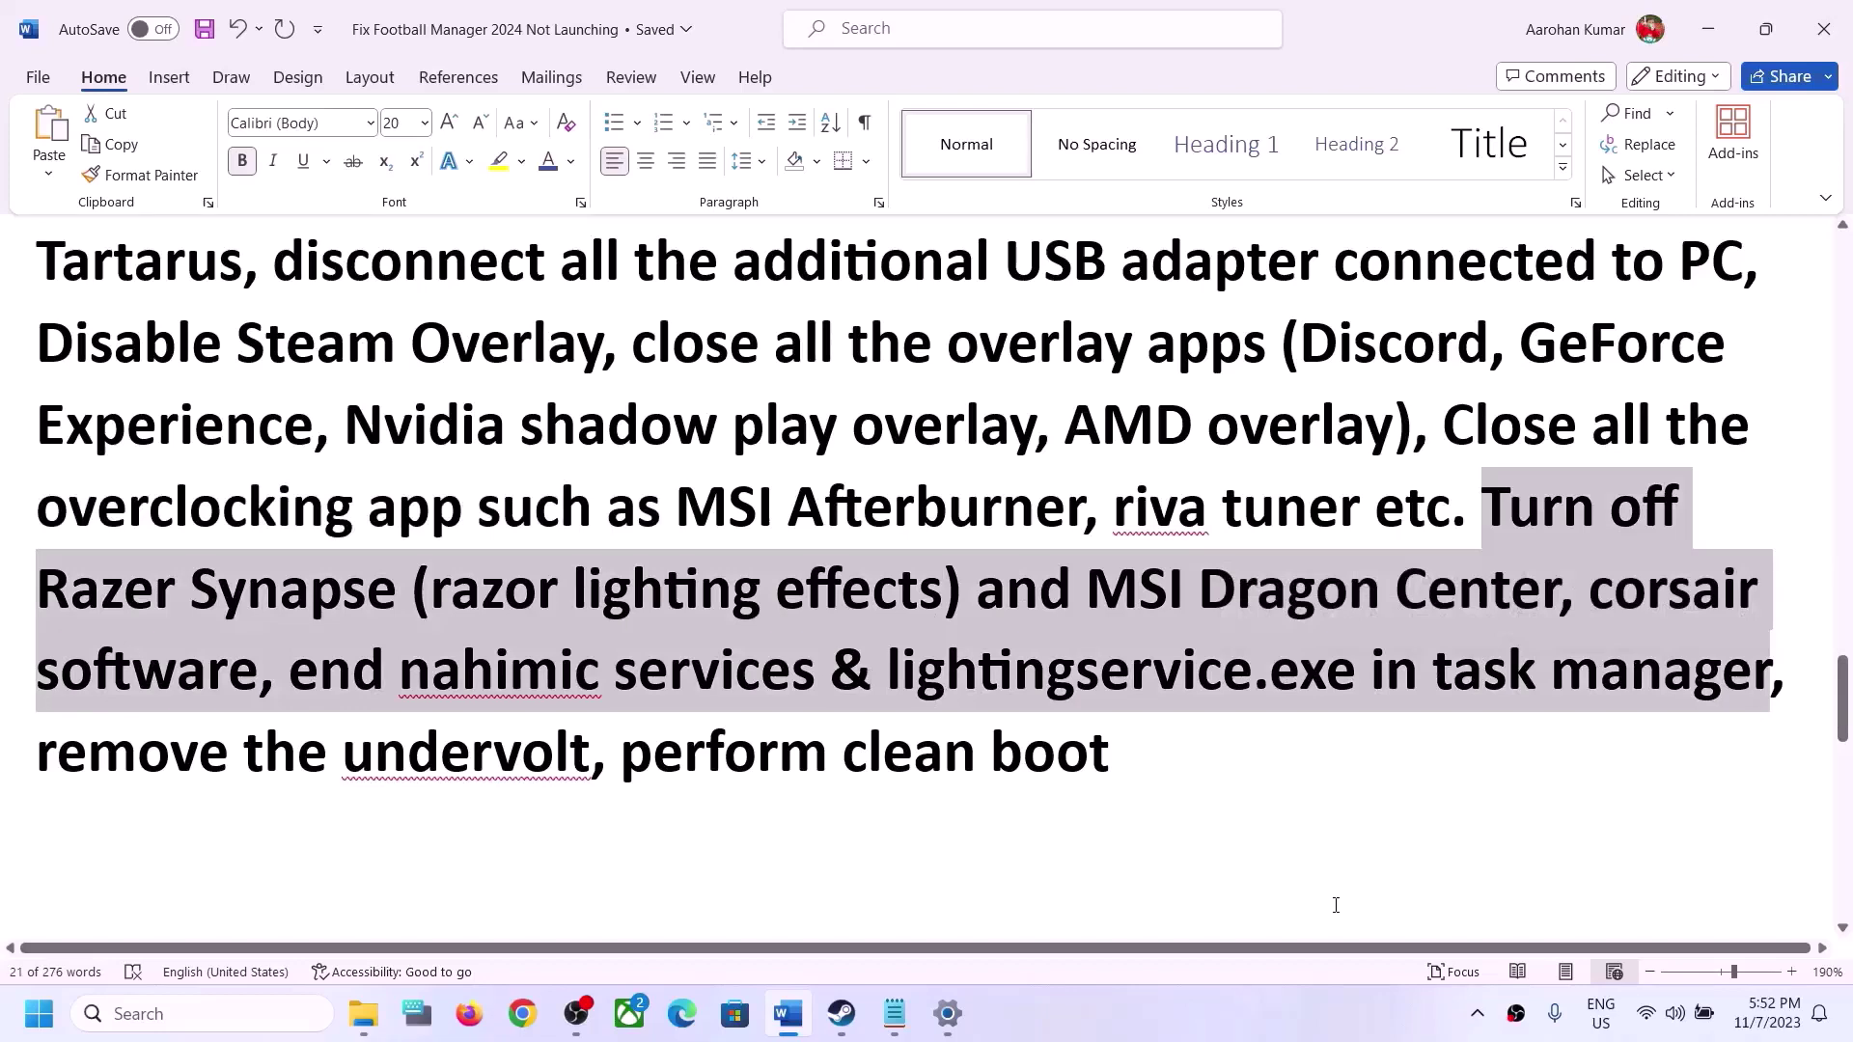
click(841, 1013)
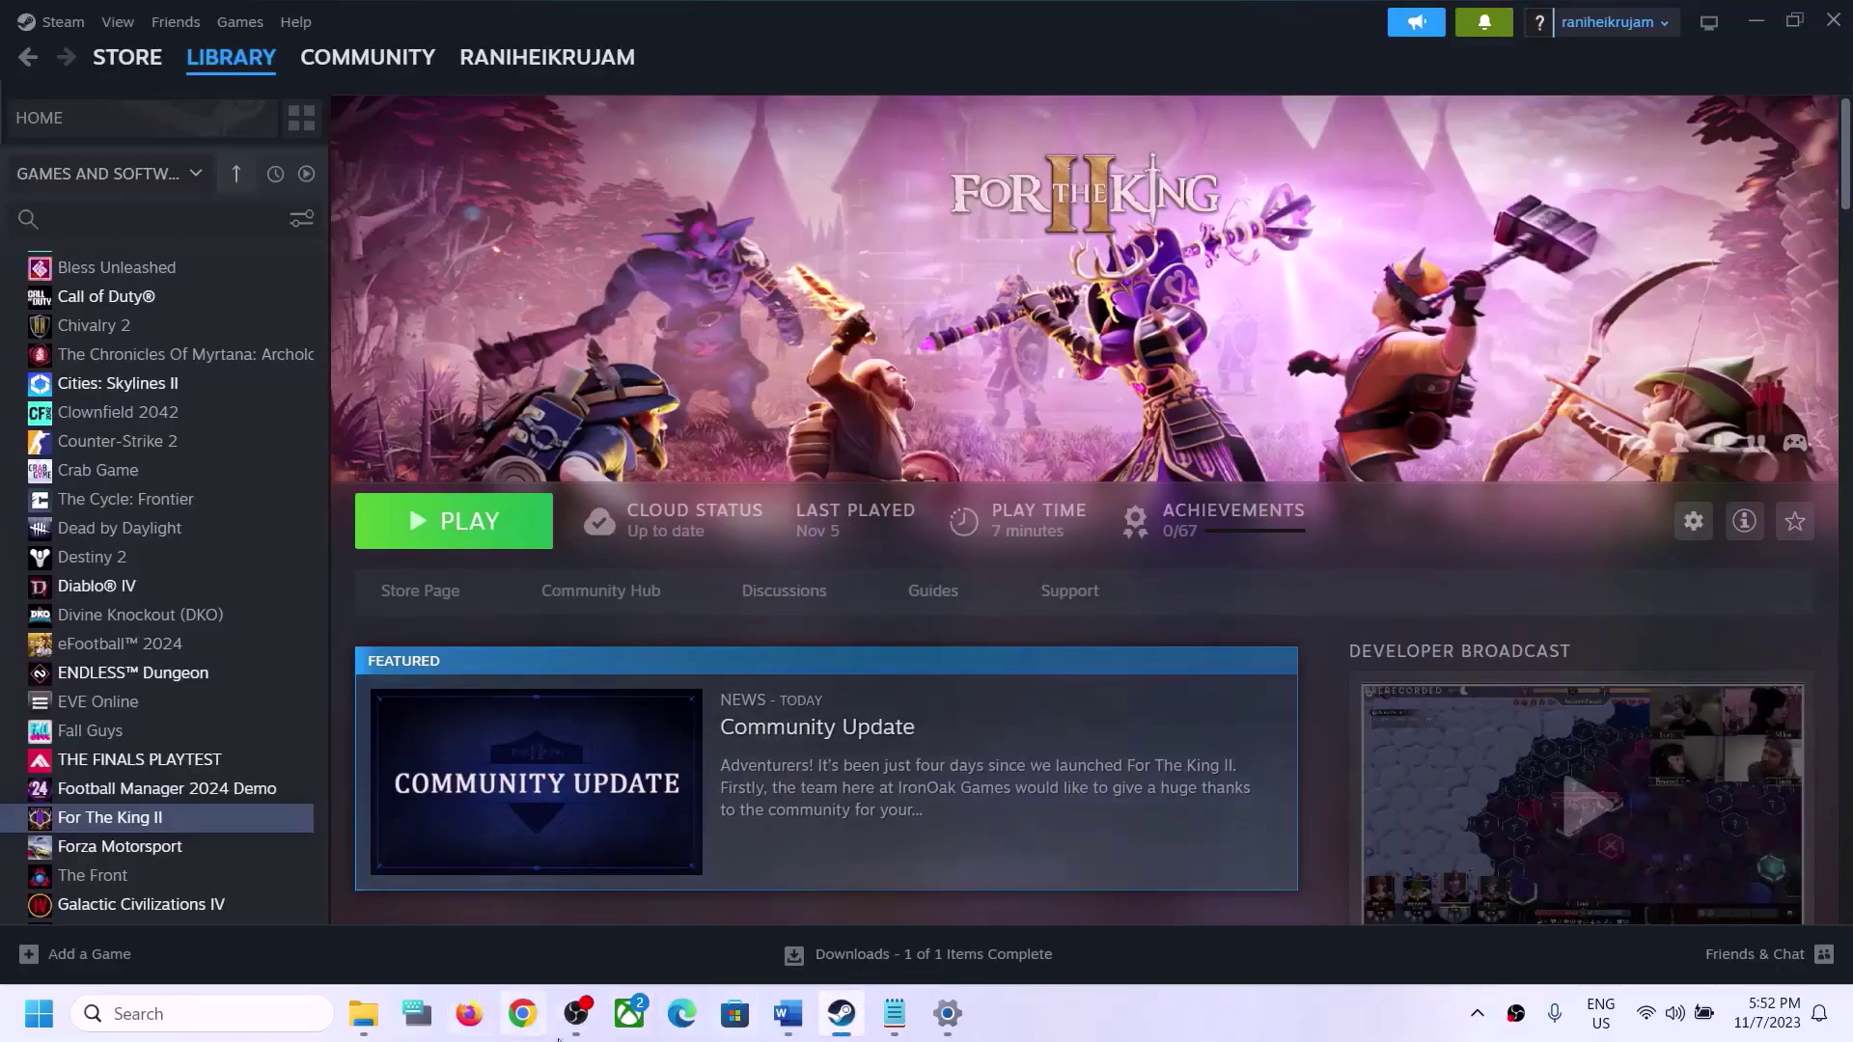
click(842, 1014)
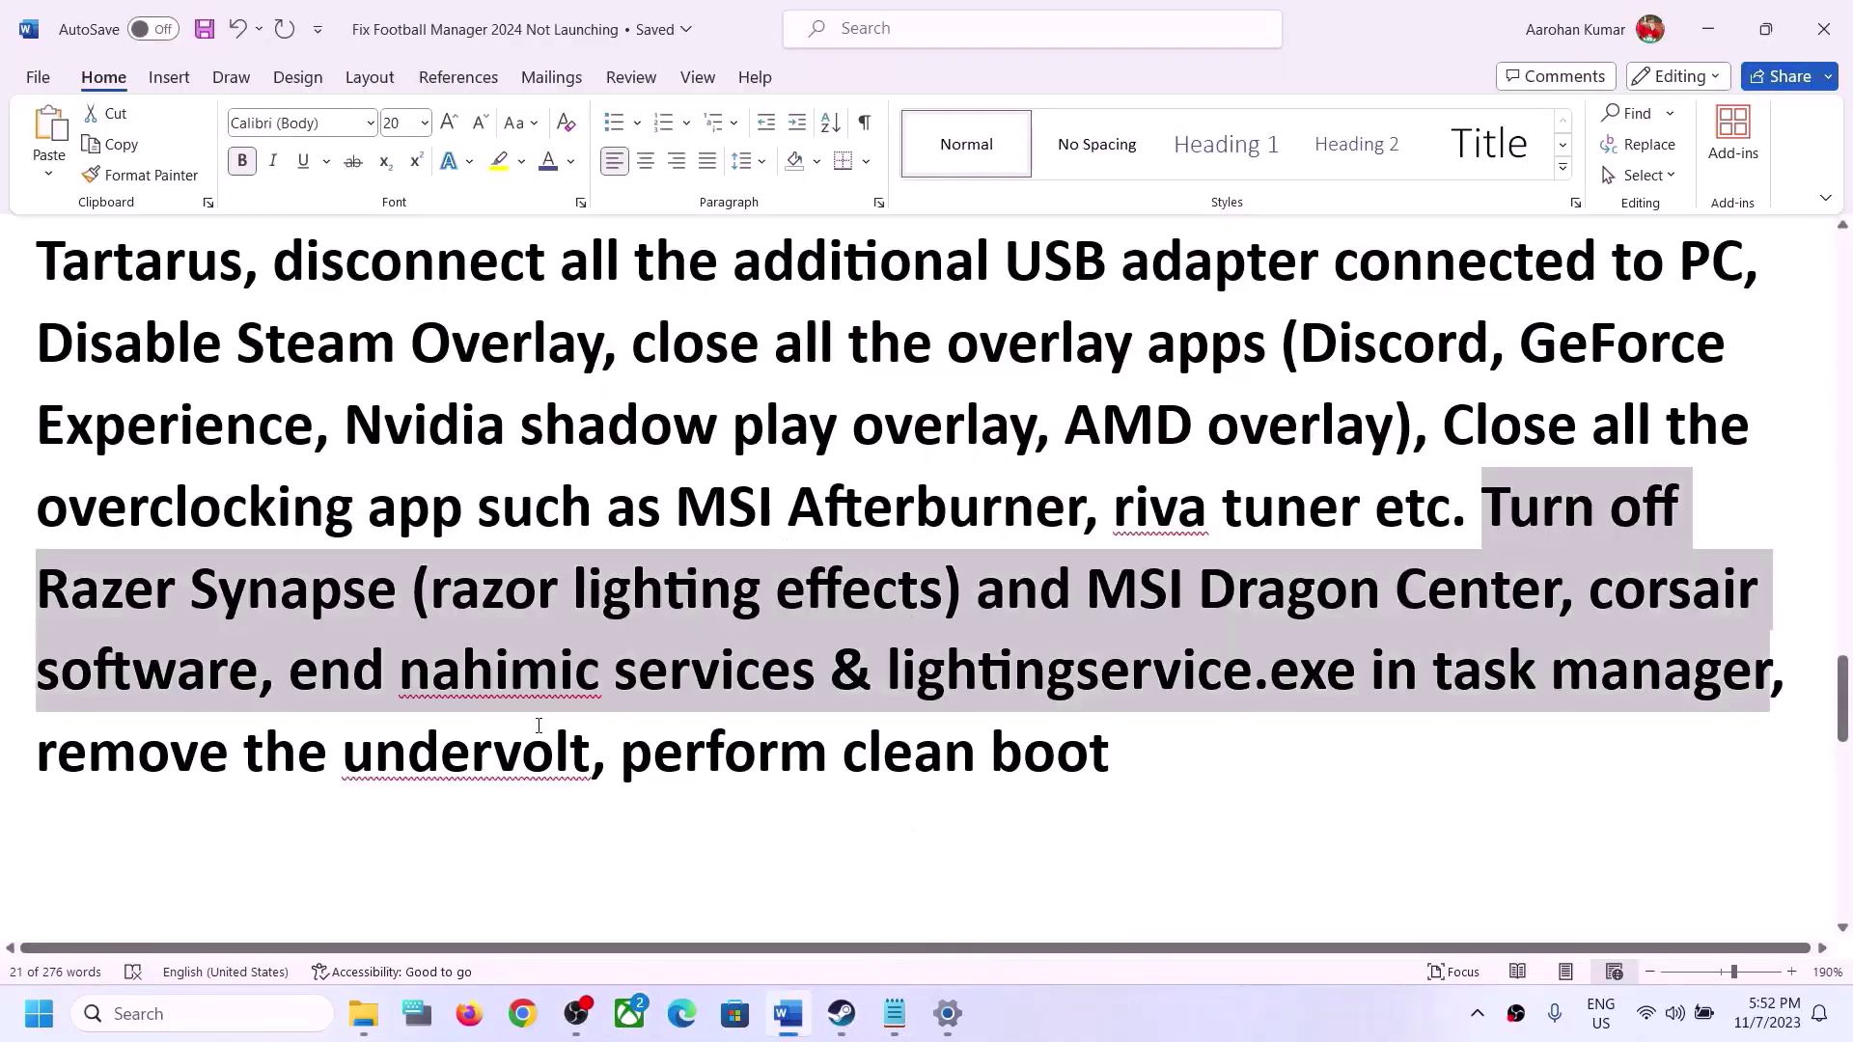
scroll(402, 686, down, 1)
scroll(304, 715, up, 1)
drag(43, 752, 591, 762)
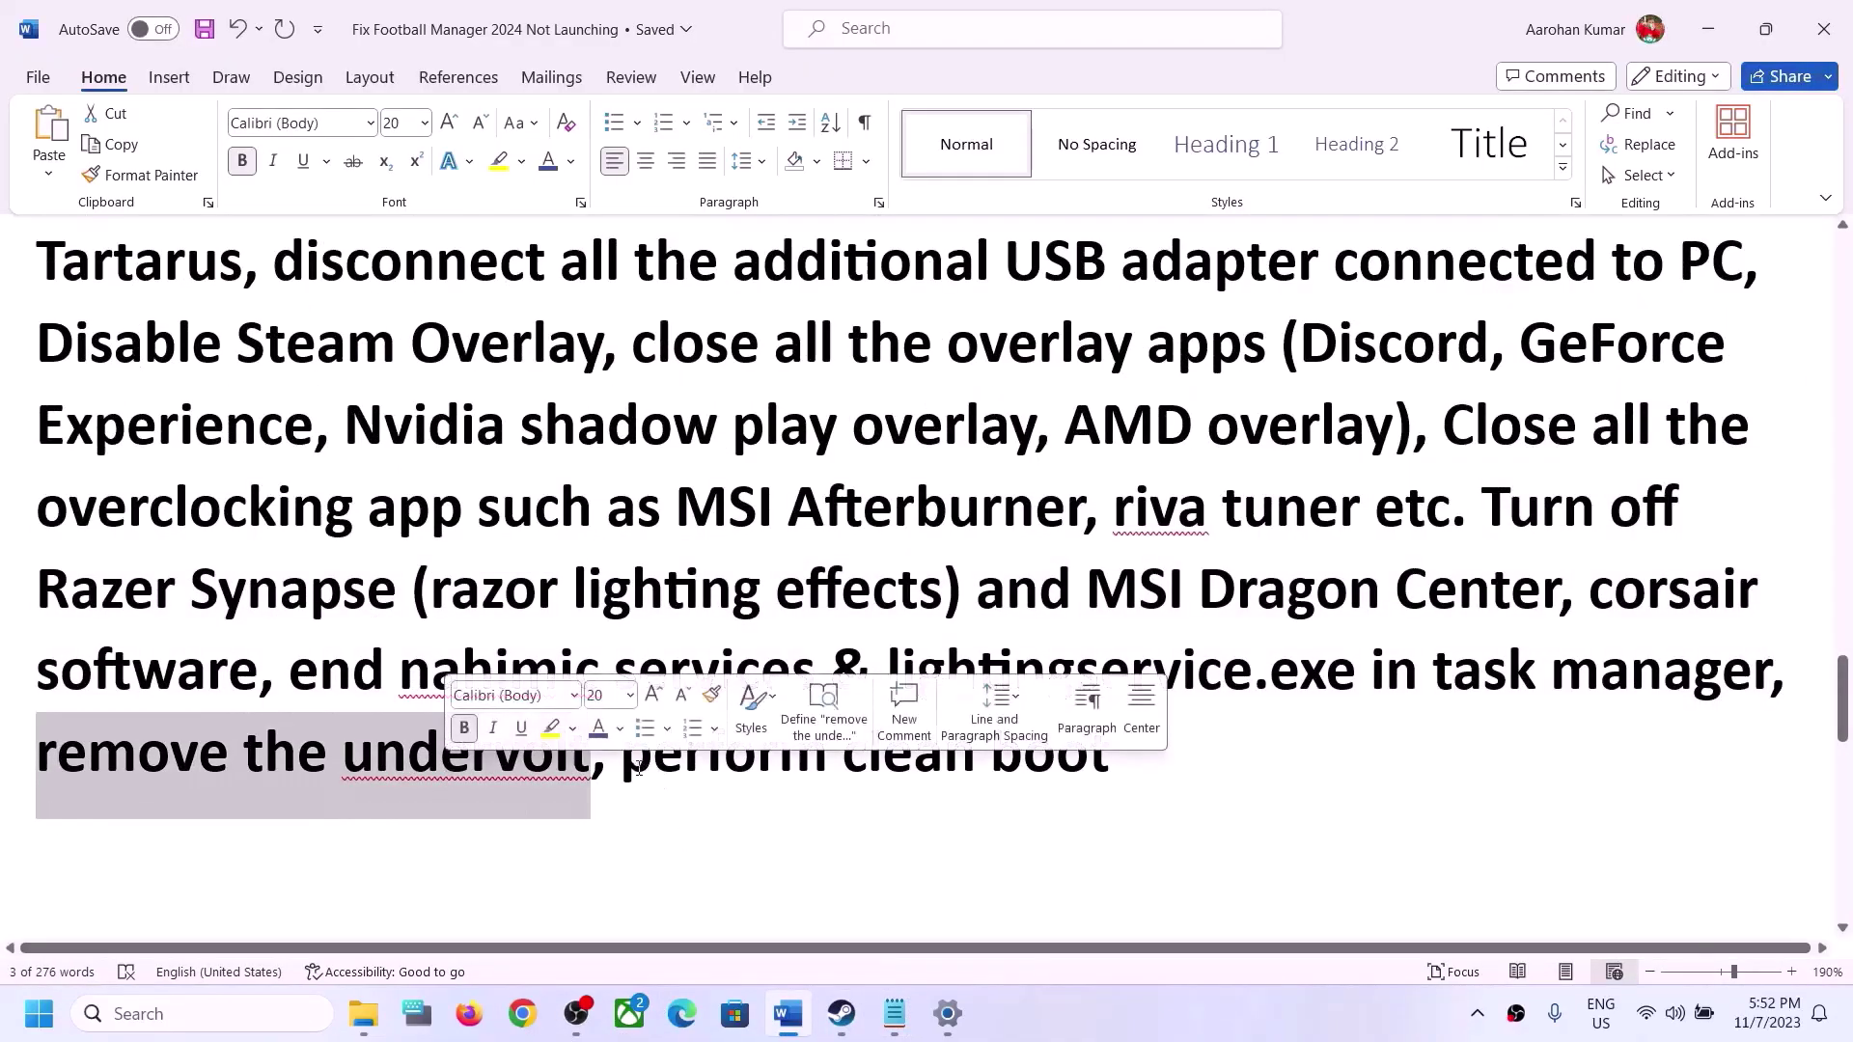
drag(1170, 762, 620, 755)
Launch System Configuration via a 'system' search, tick Hide all Microsoft services on Services, and confirm with OK
click(159, 1014)
text(s)
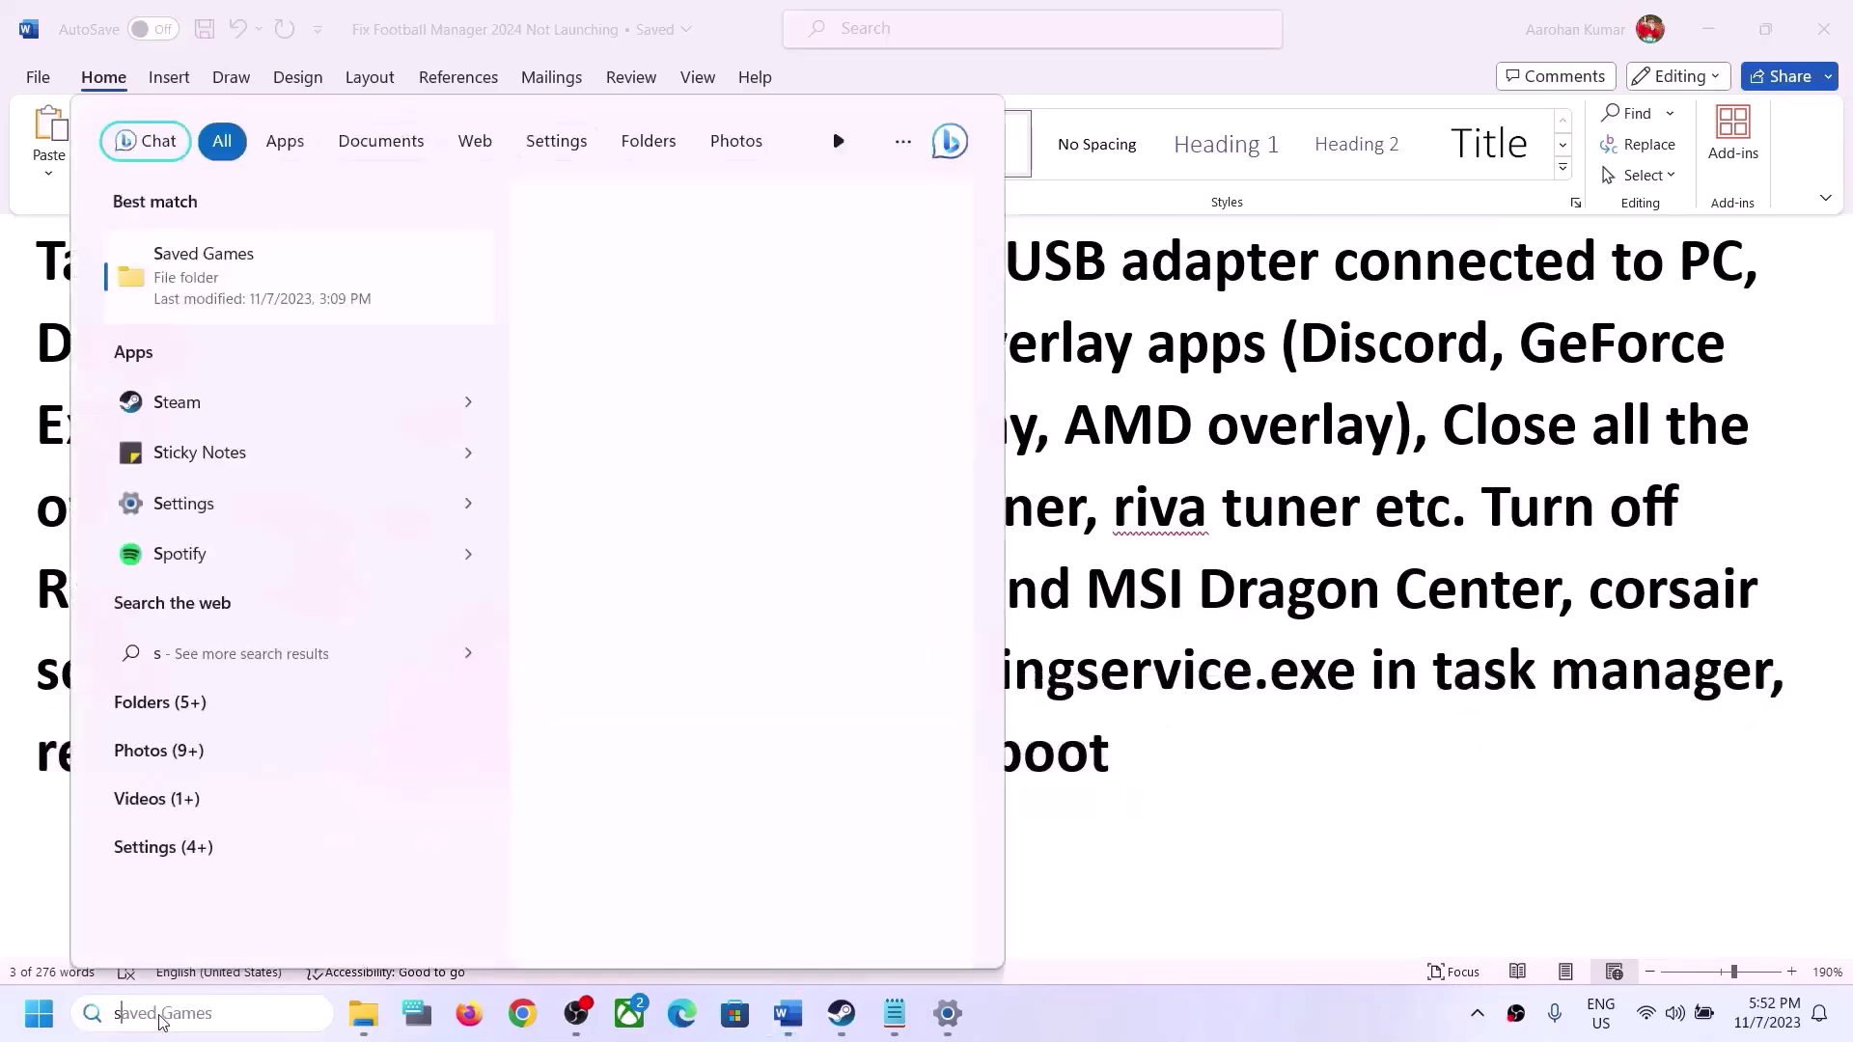
text(ystem)
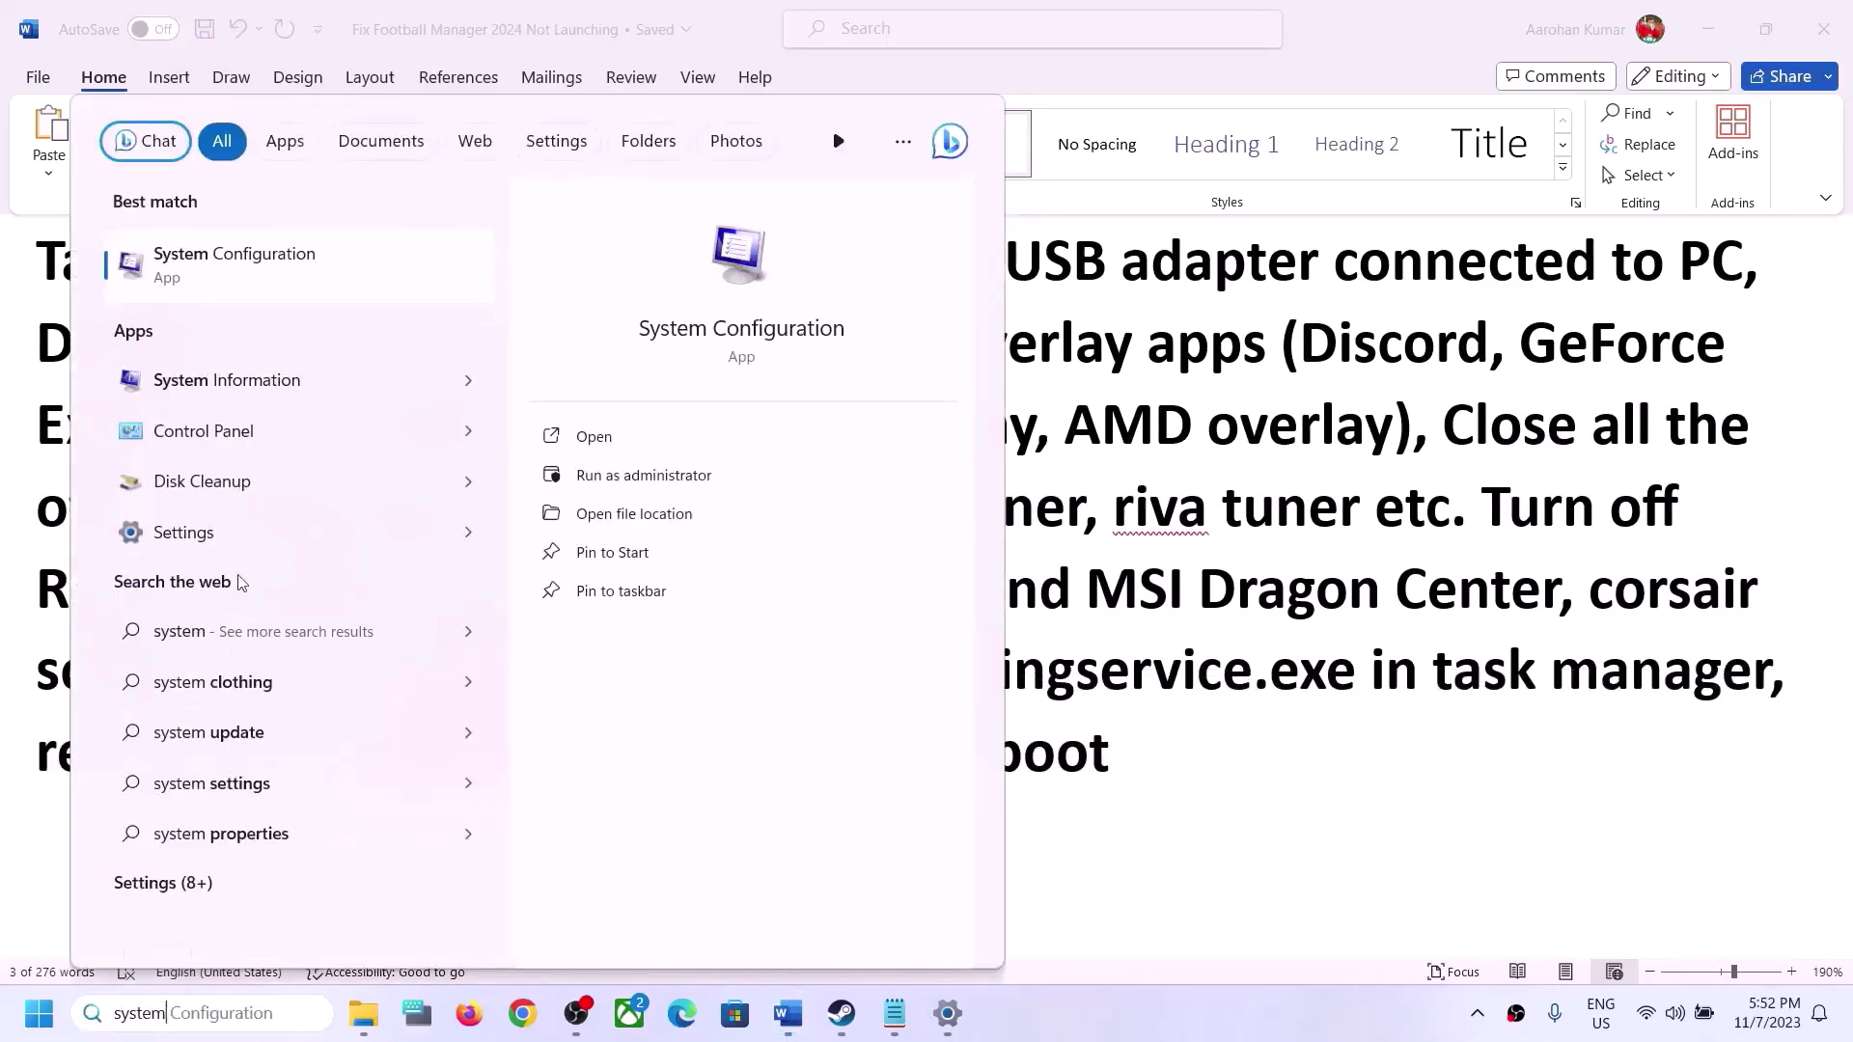
key(Return)
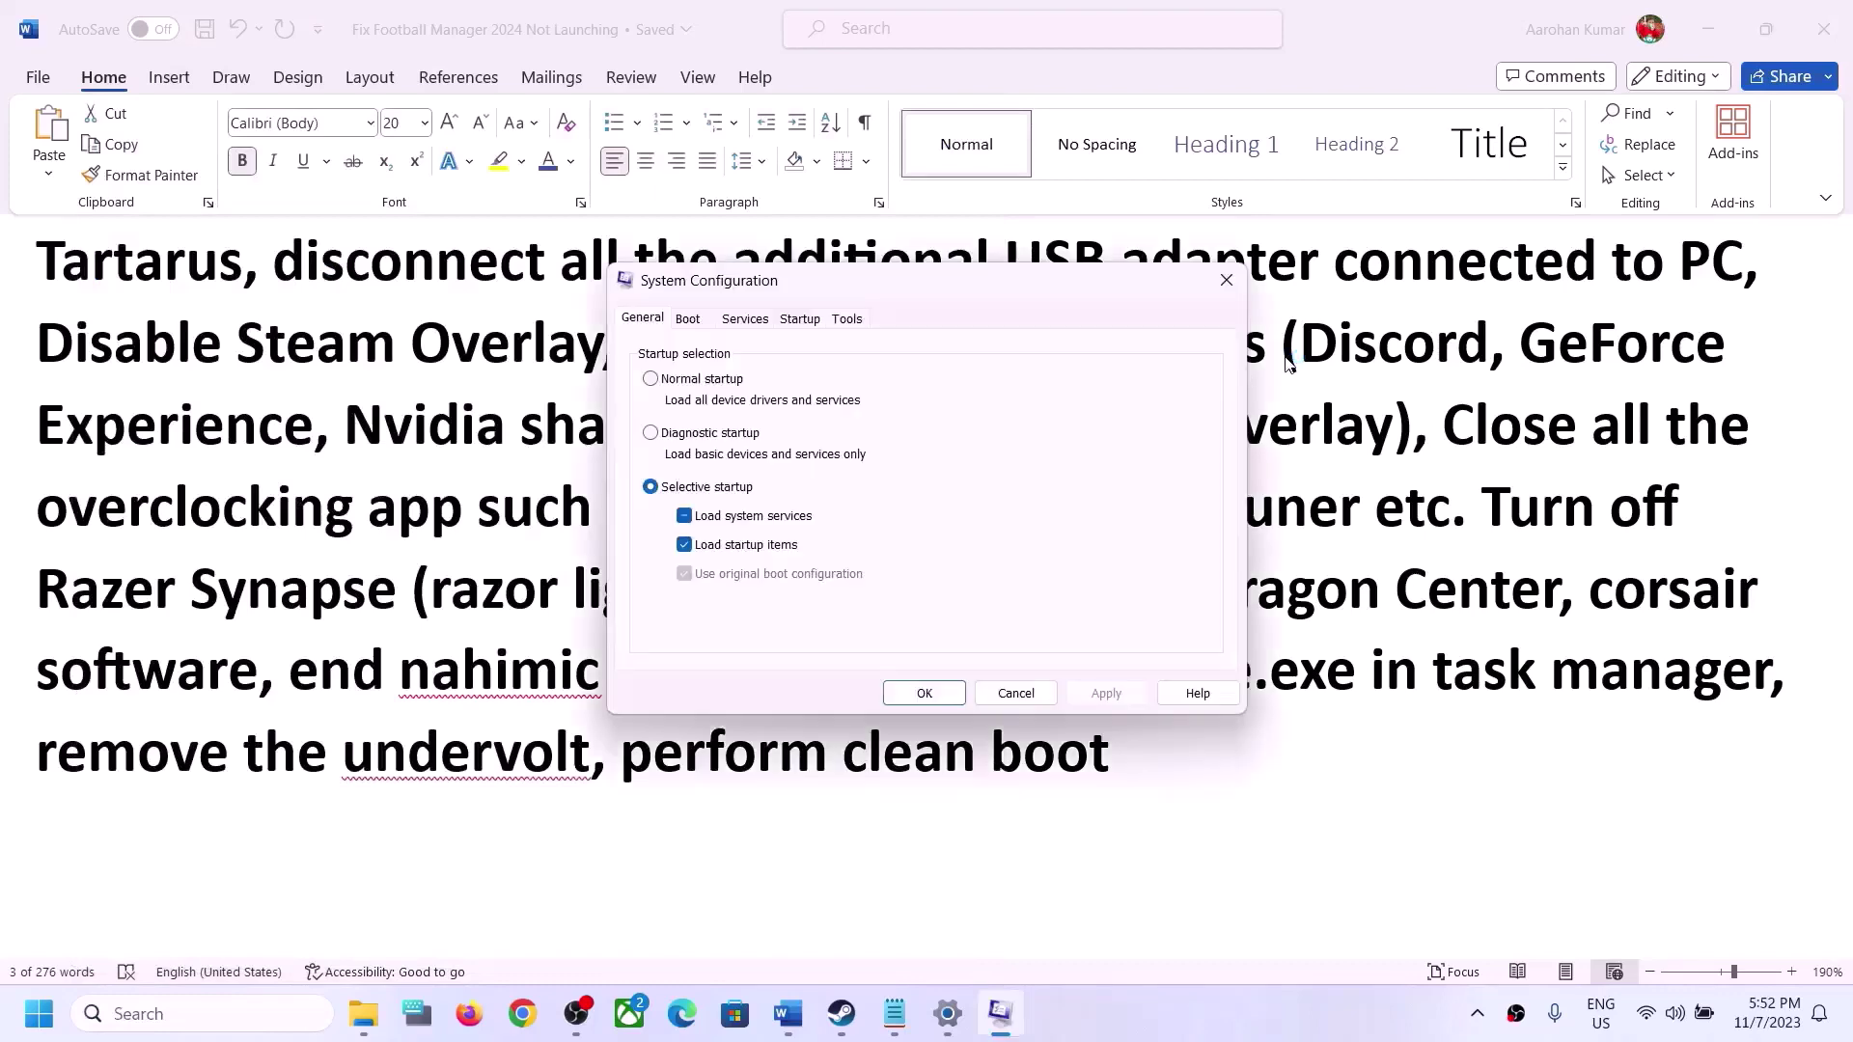
click(744, 322)
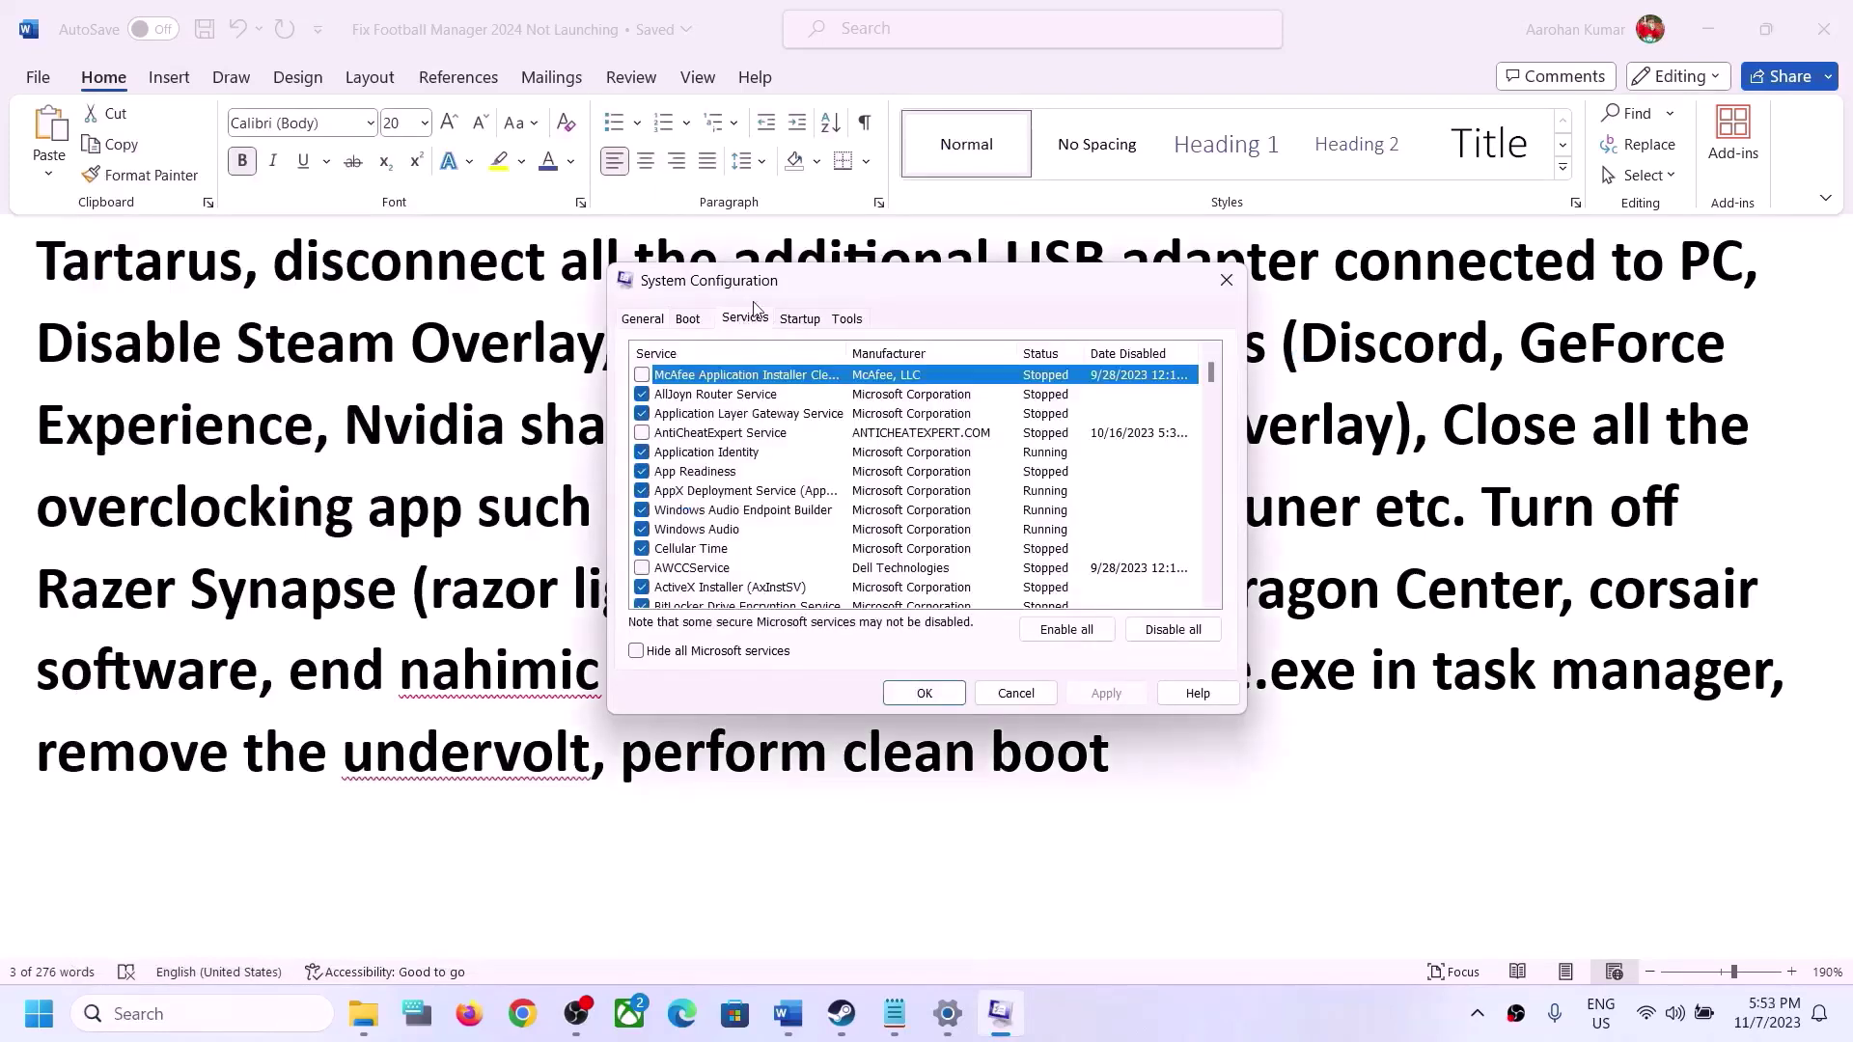
click(639, 652)
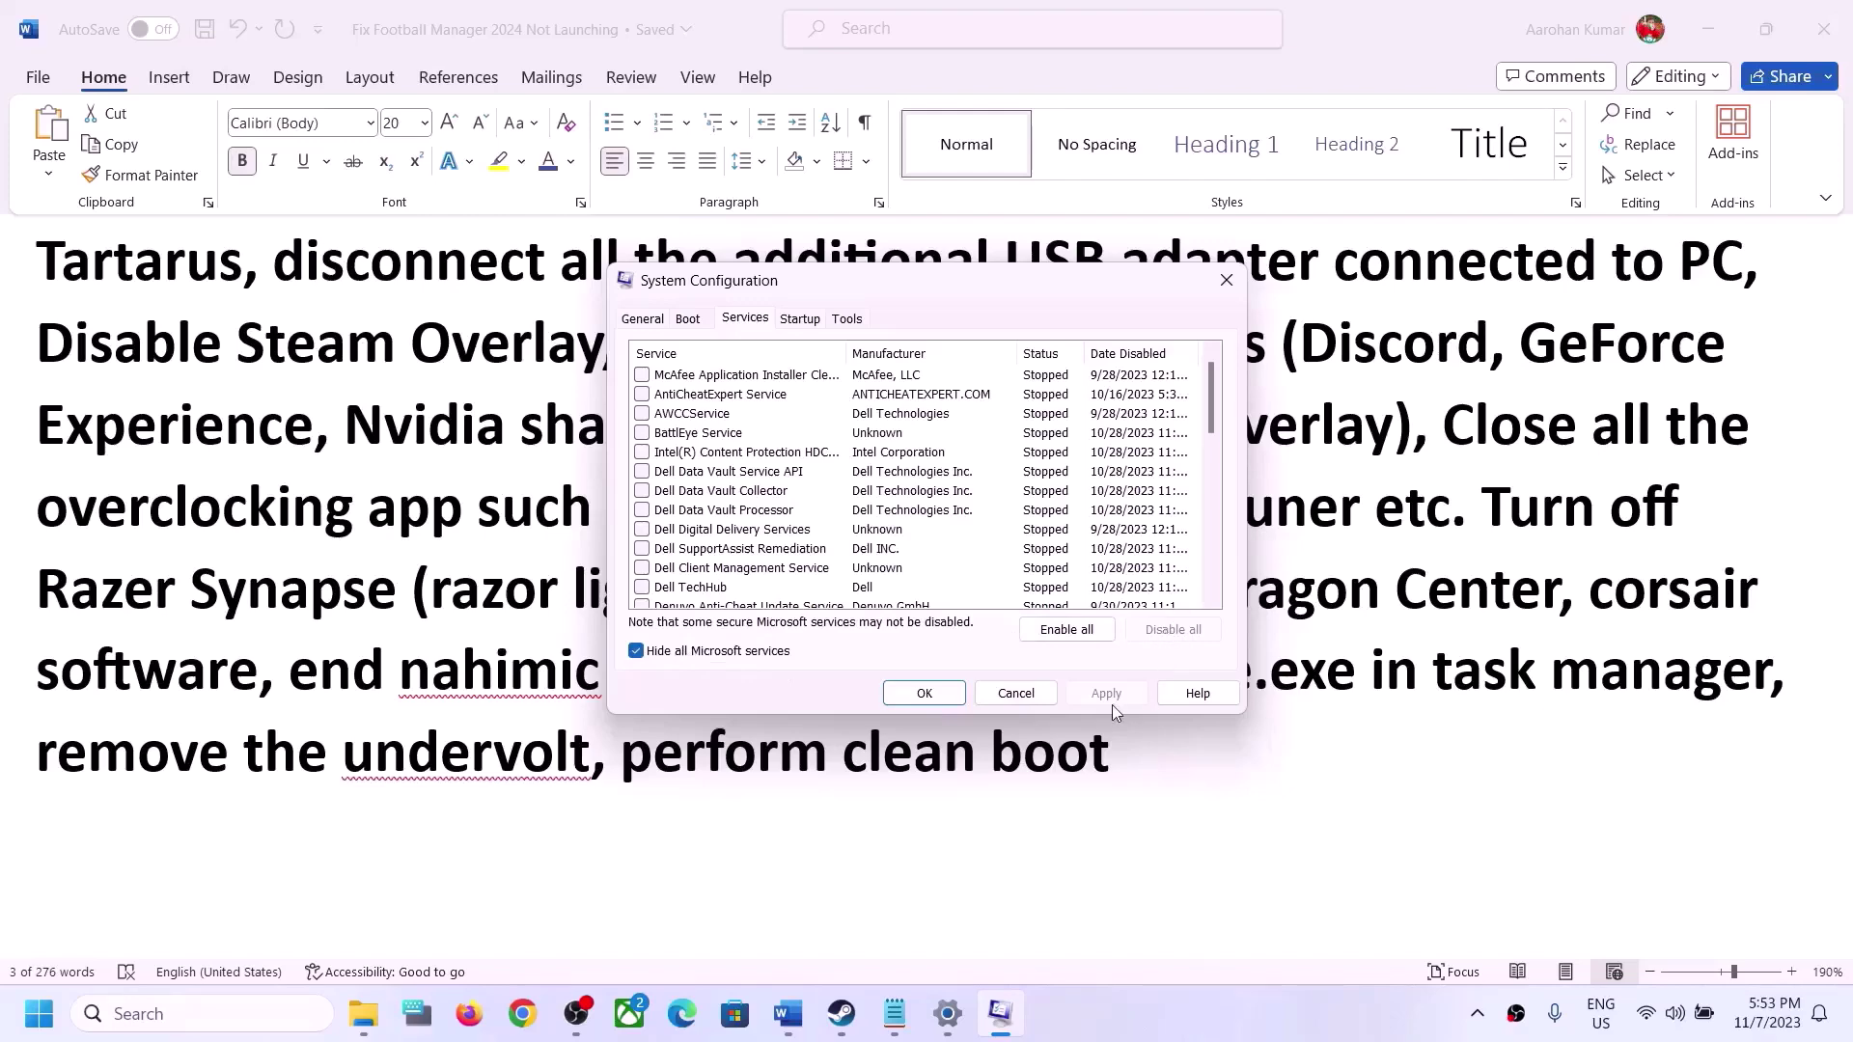
click(924, 693)
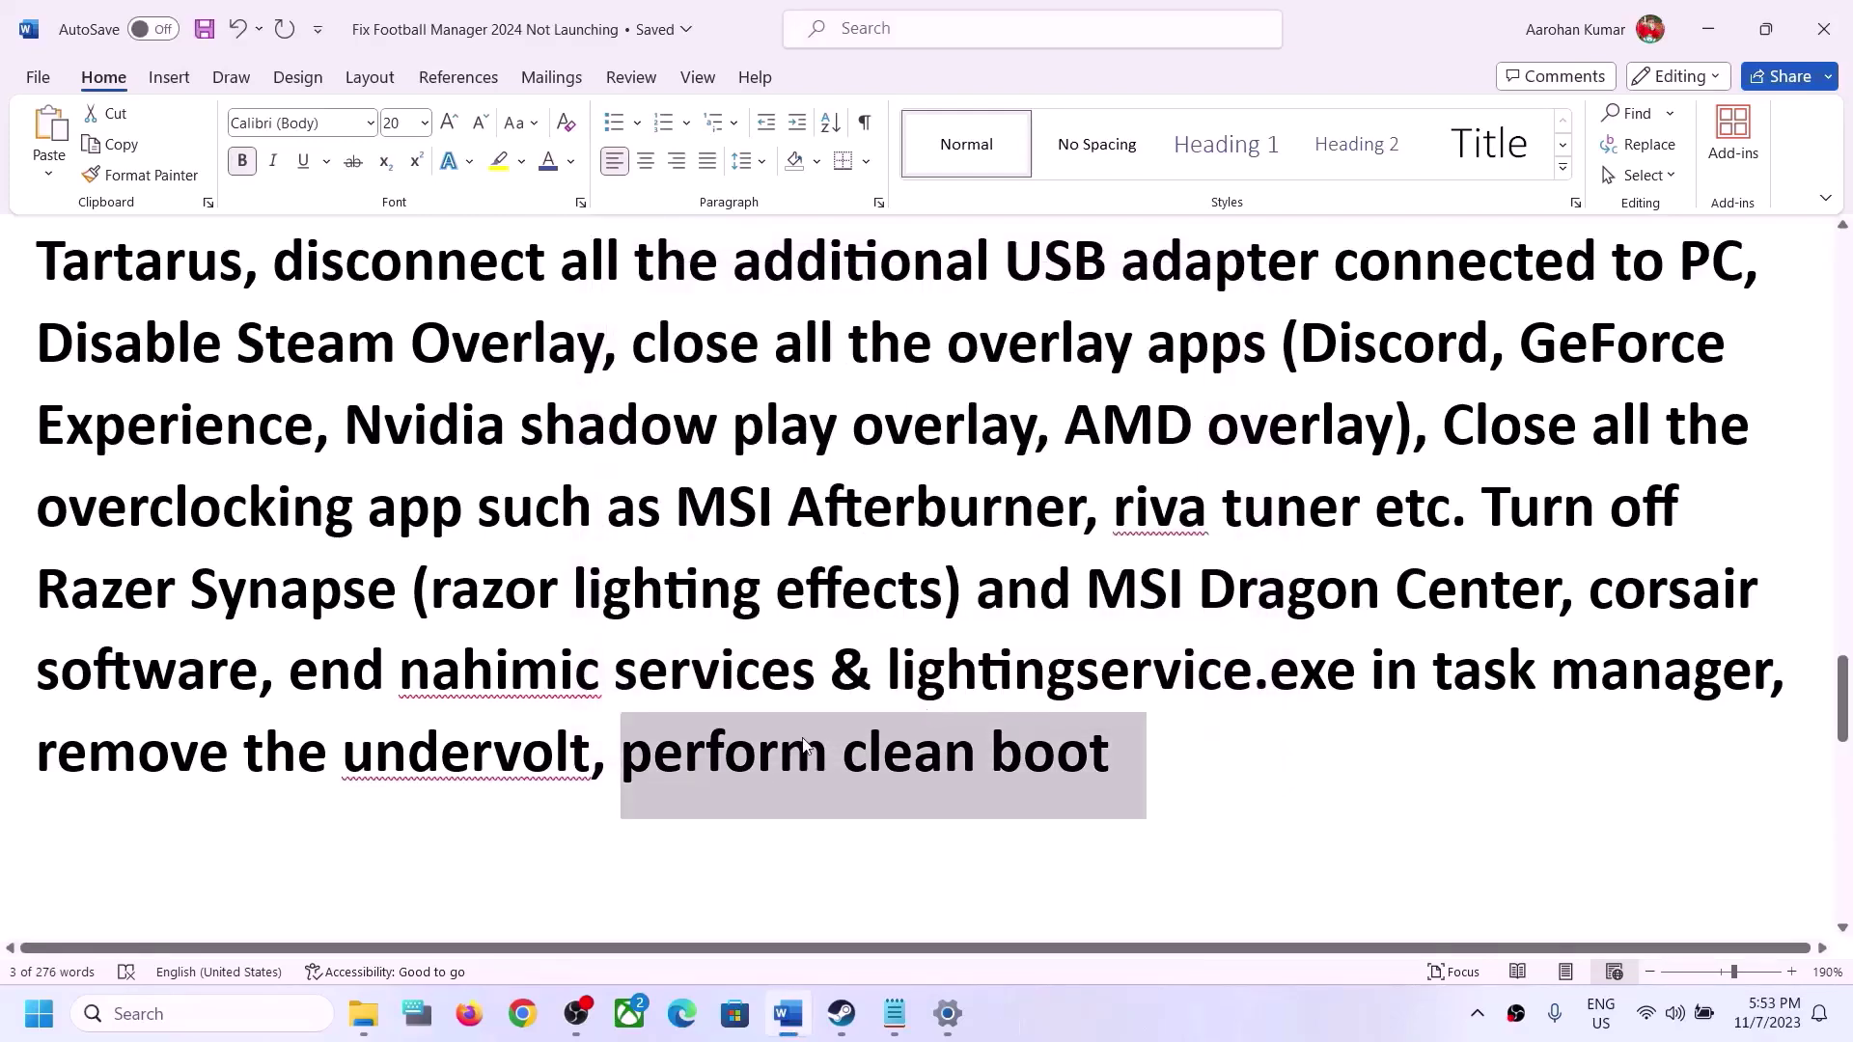
Scroll the guide and bring the virtual memory notes document forward
scroll(806, 743, down, 5)
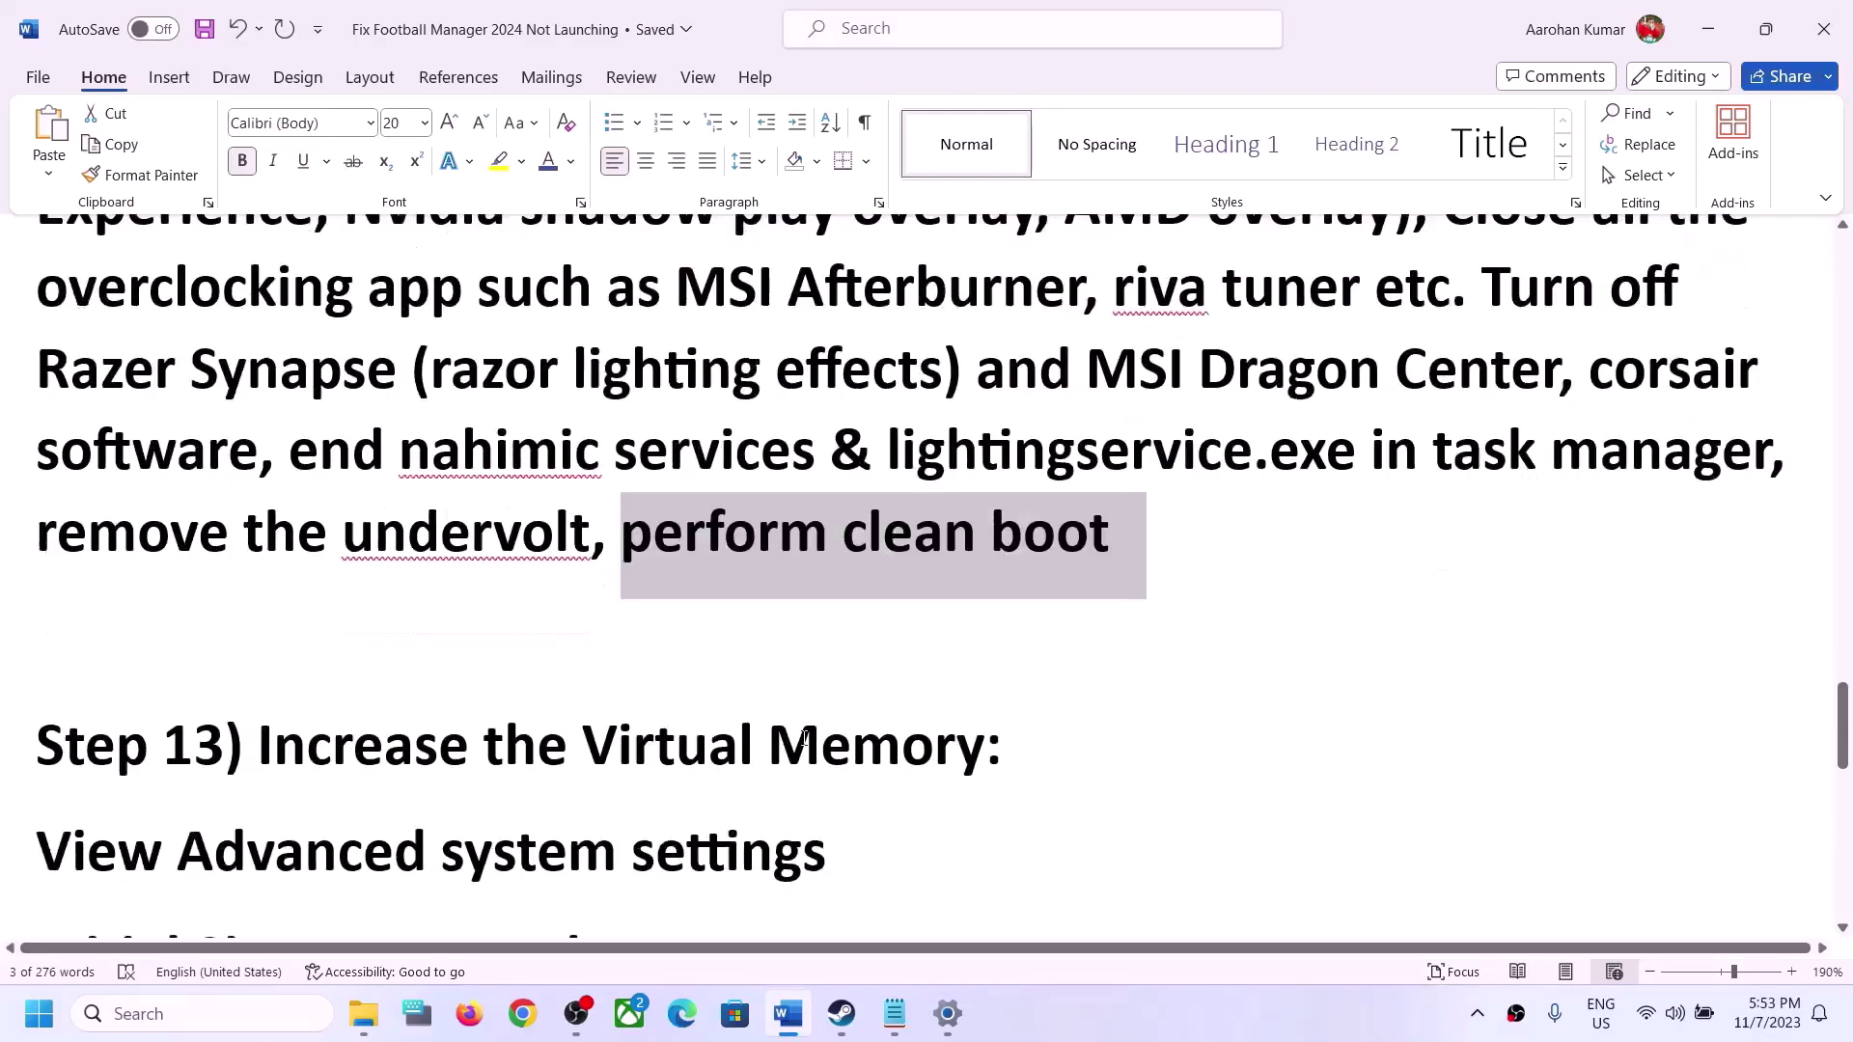
drag(327, 548, 1008, 541)
click(1168, 1027)
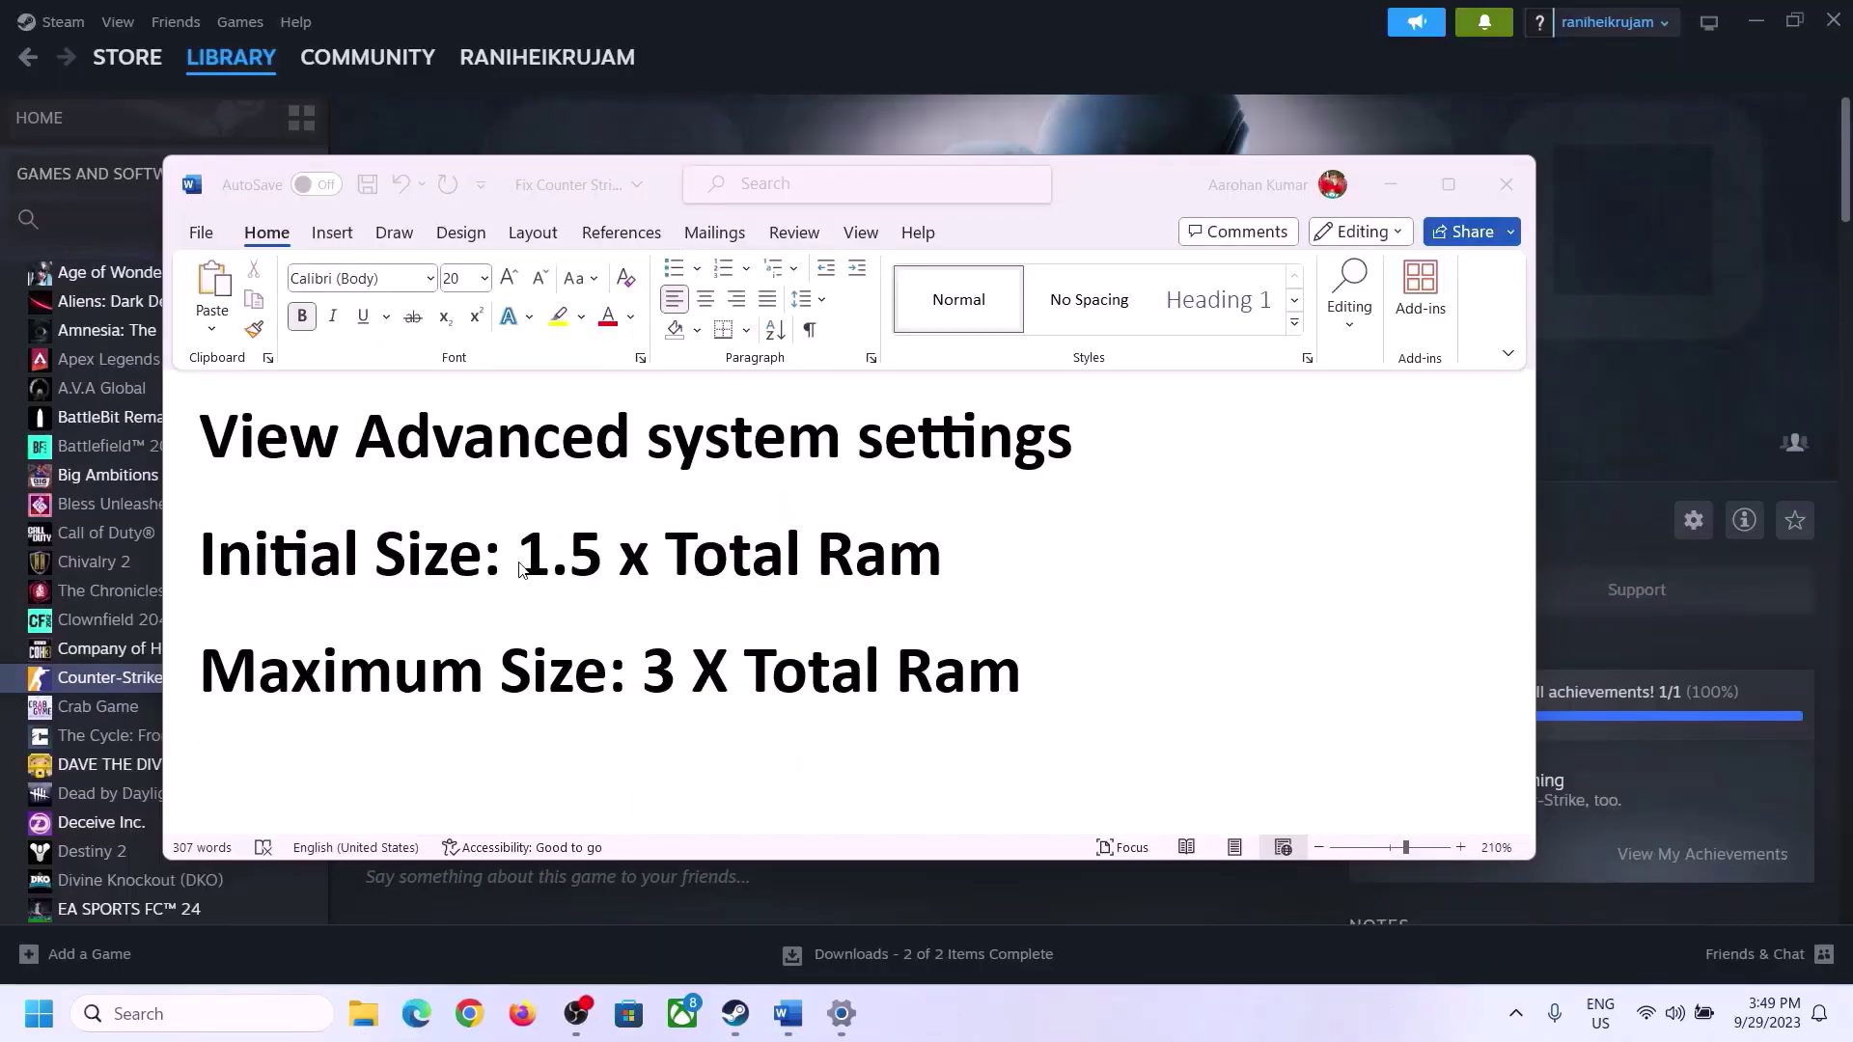
click(218, 442)
Copy the 'View Advanced system settings' line and paste it into Windows search
drag(216, 440, 997, 486)
key(ctrl+c)
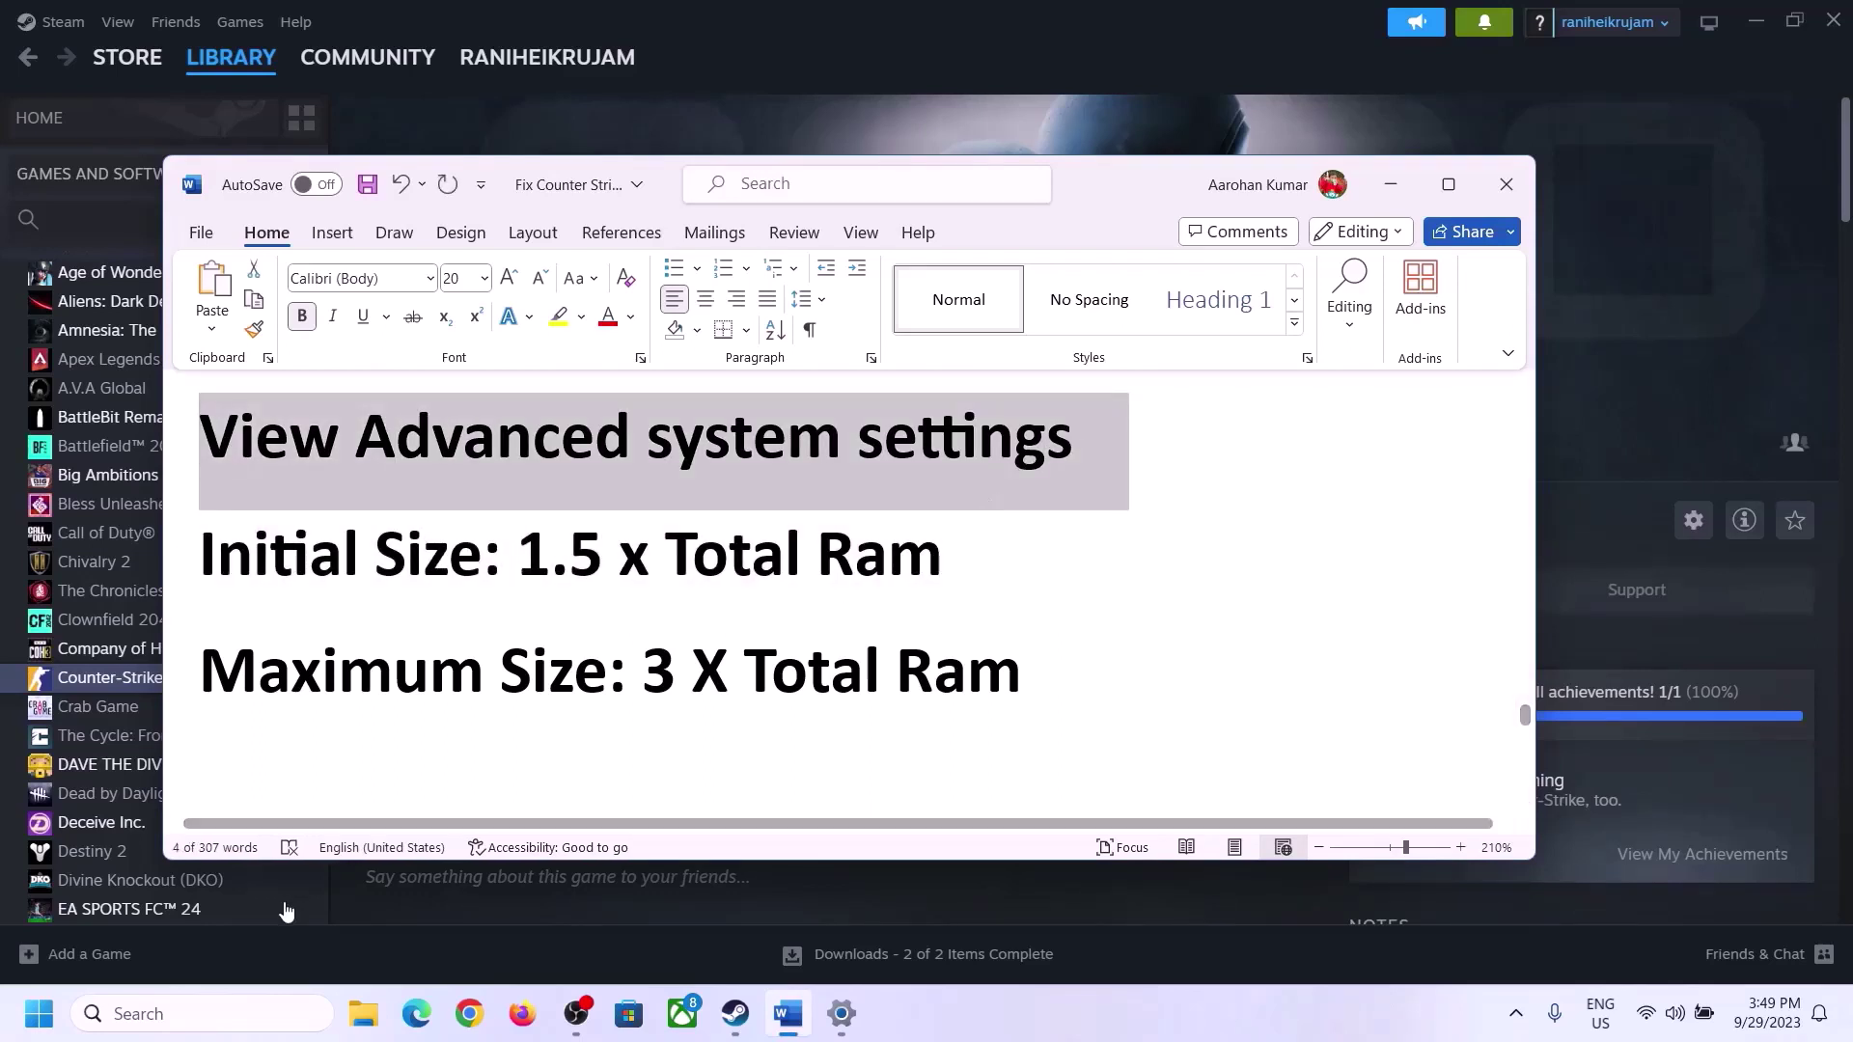
click(220, 1012)
key(ctrl+v)
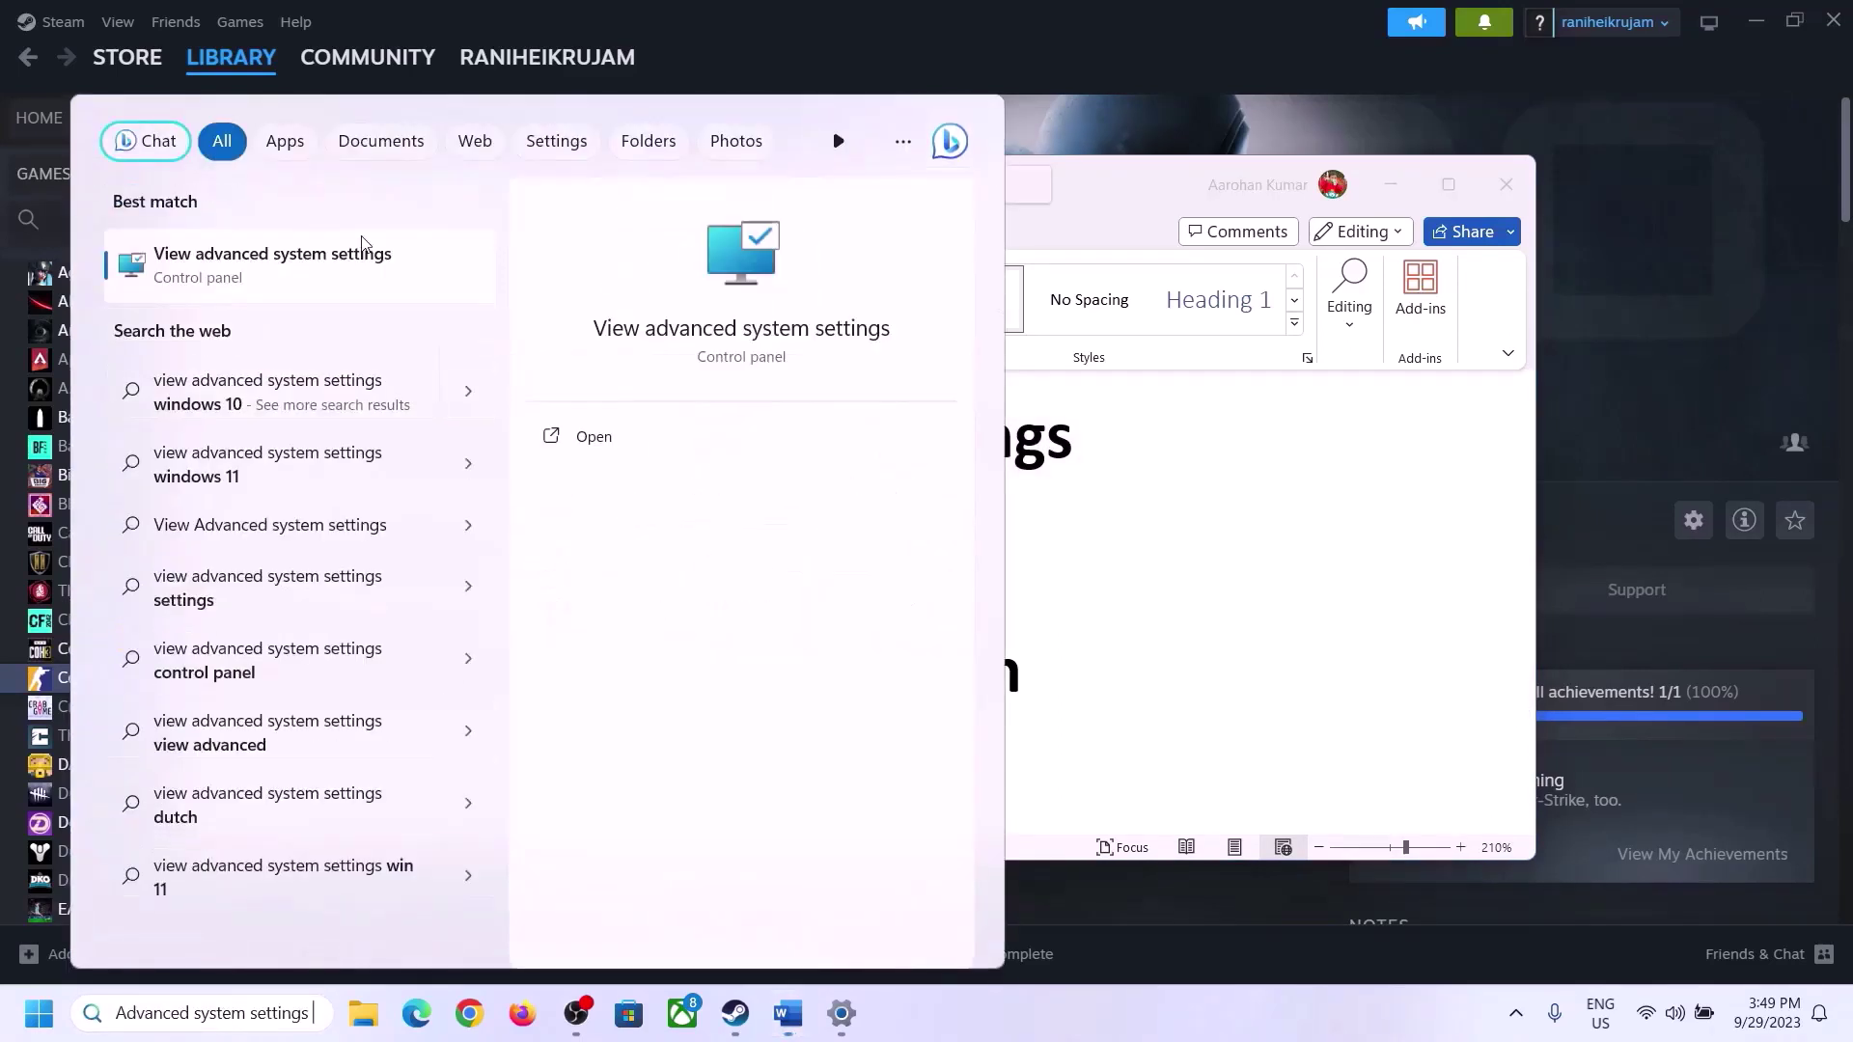
Open the Virtual Memory dialog through System Properties' Performance Settings, Advanced tab
click(261, 280)
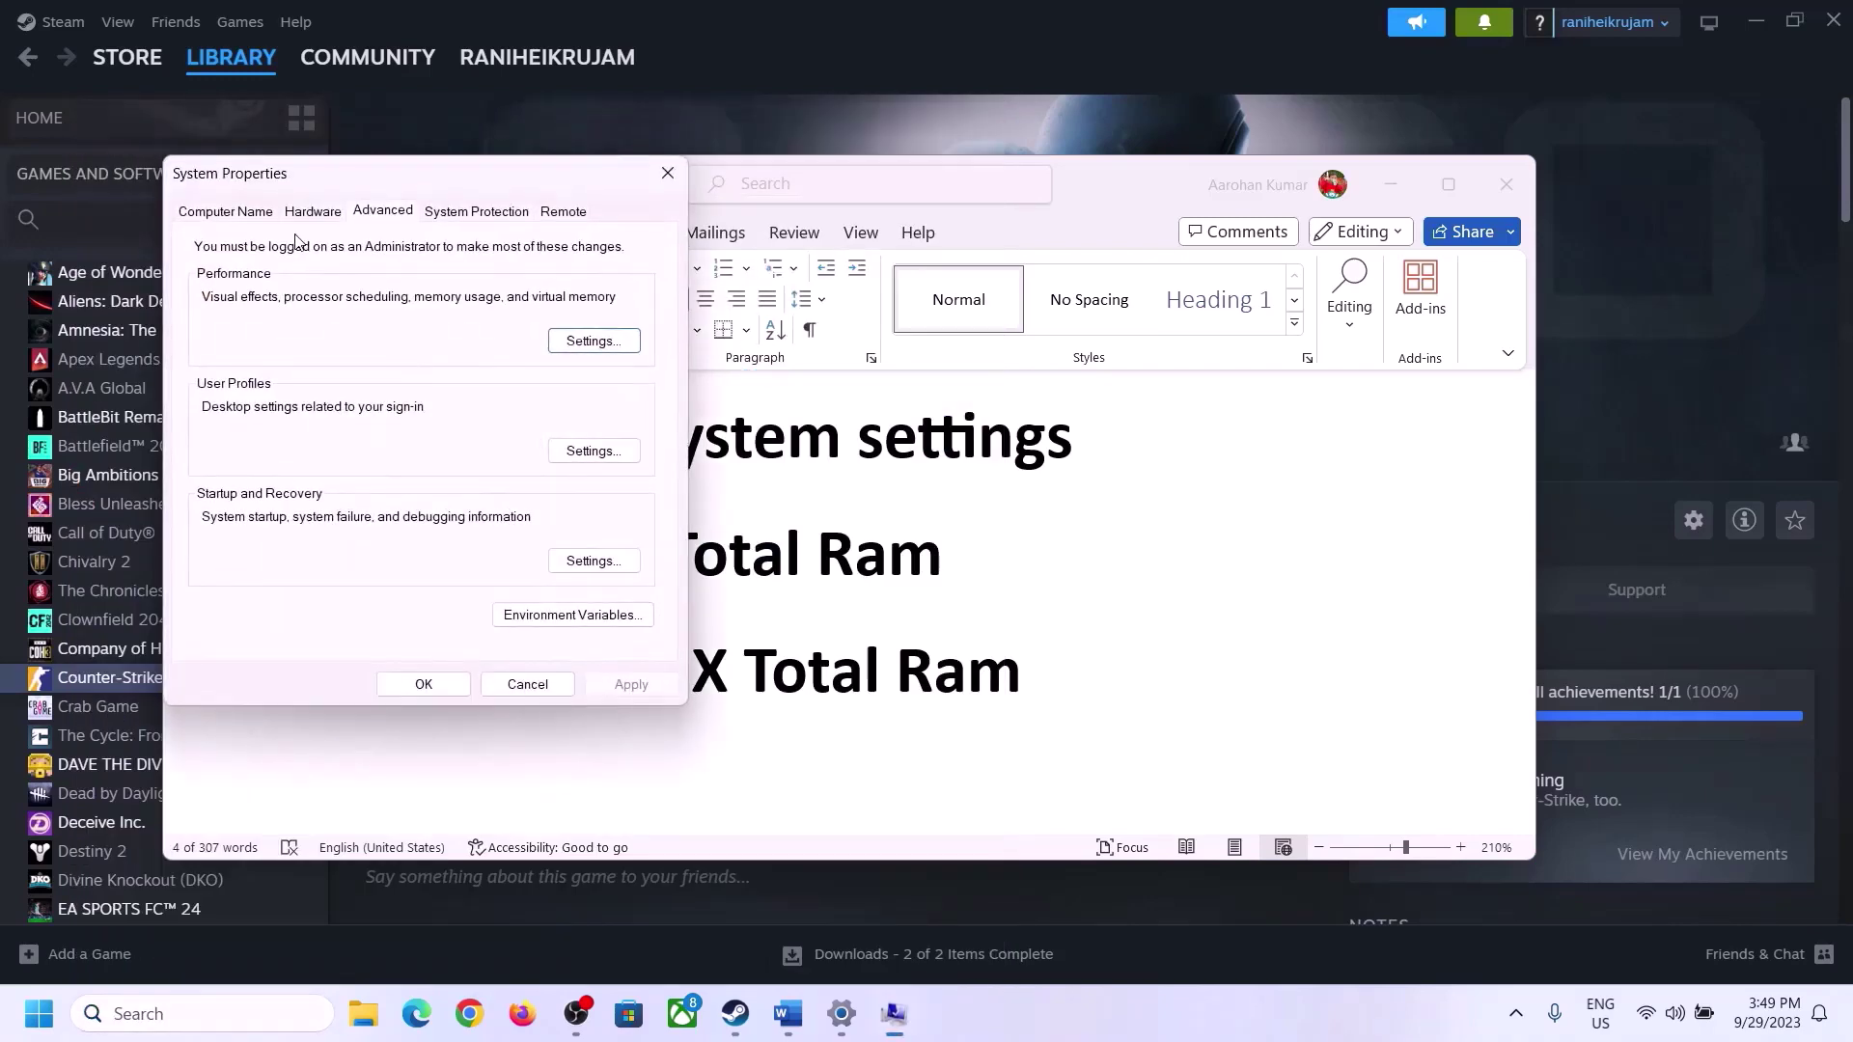
drag(385, 181, 827, 330)
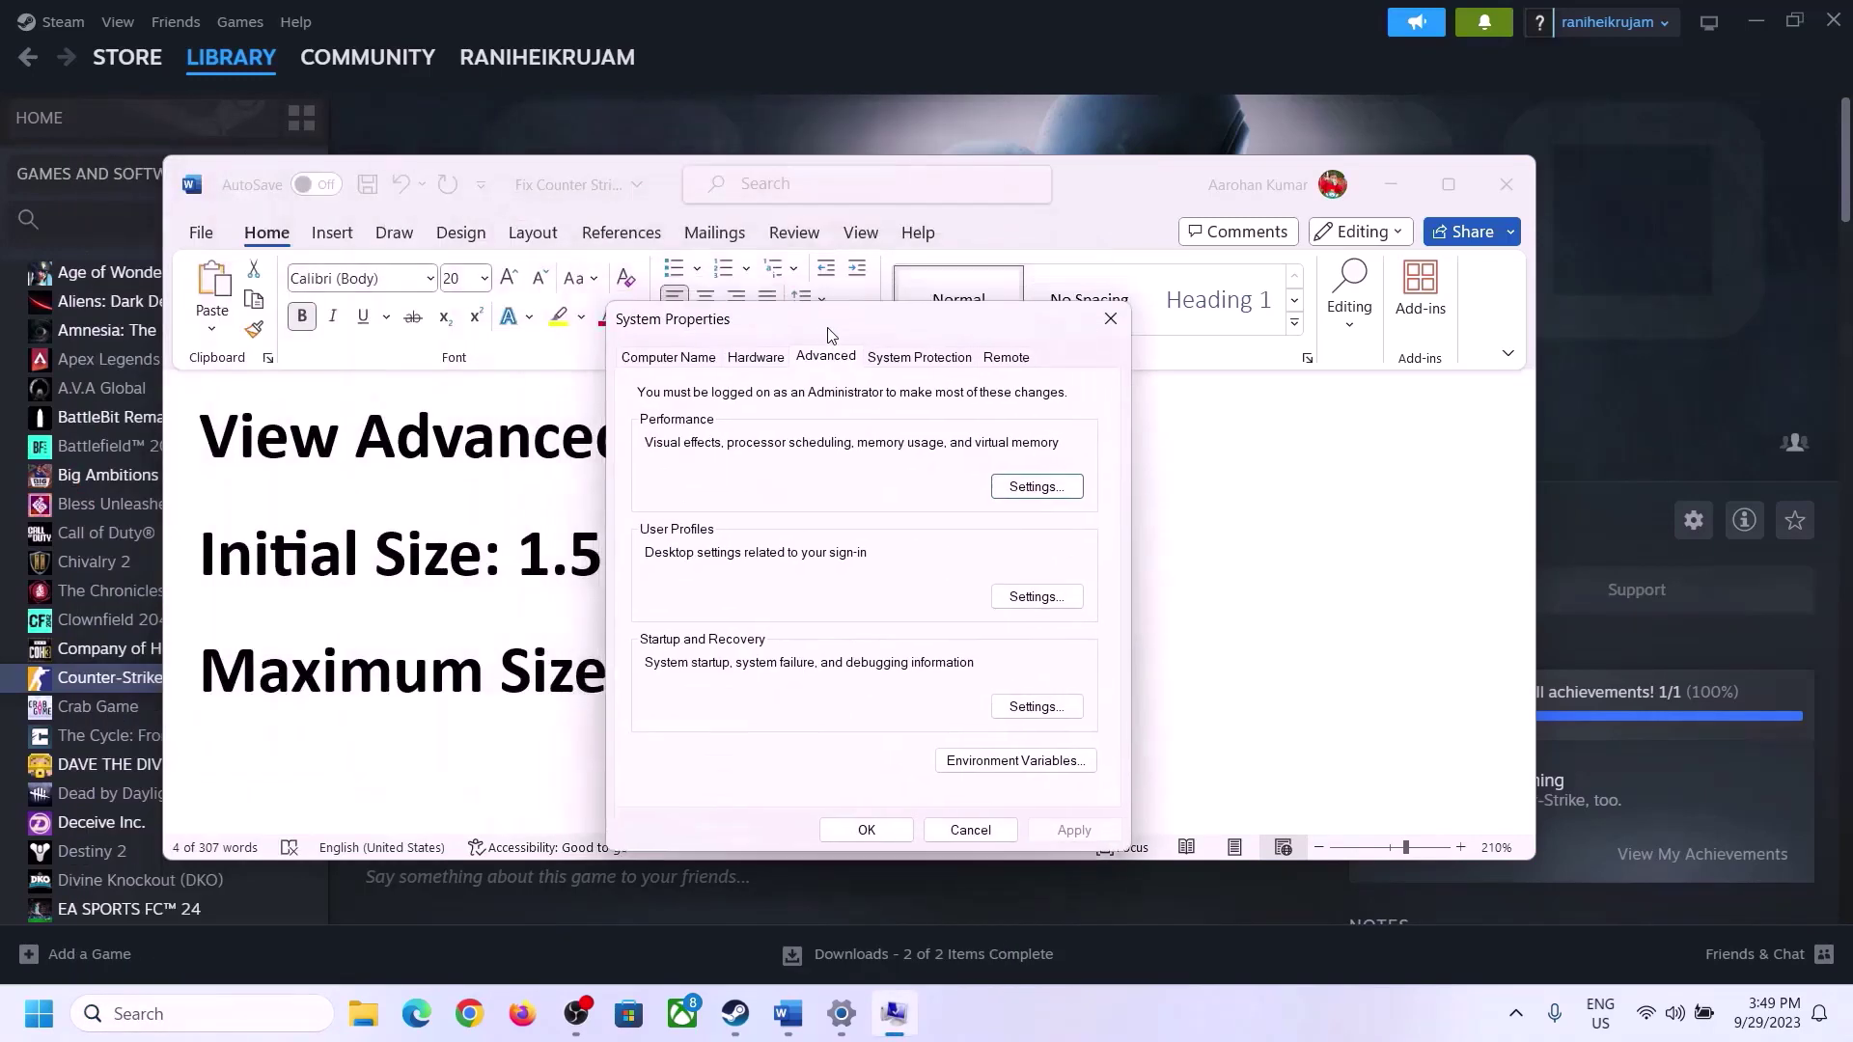
click(1038, 488)
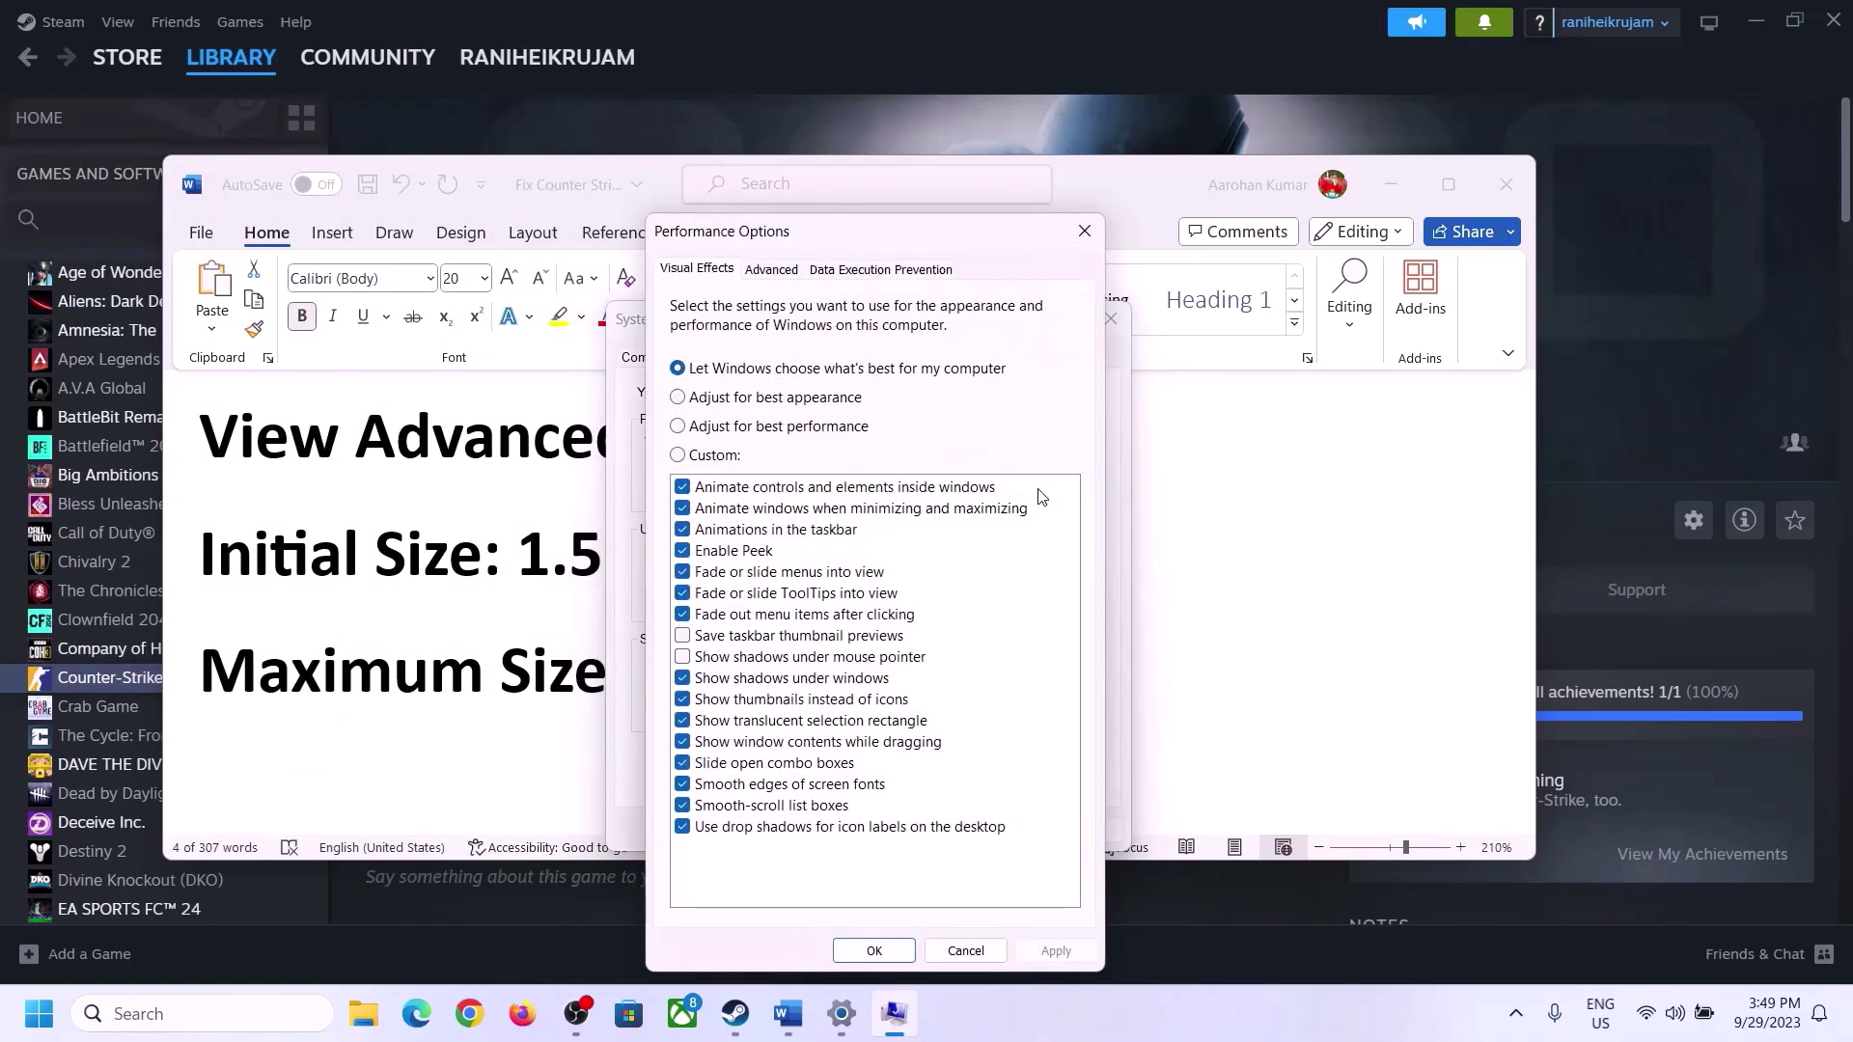
click(779, 274)
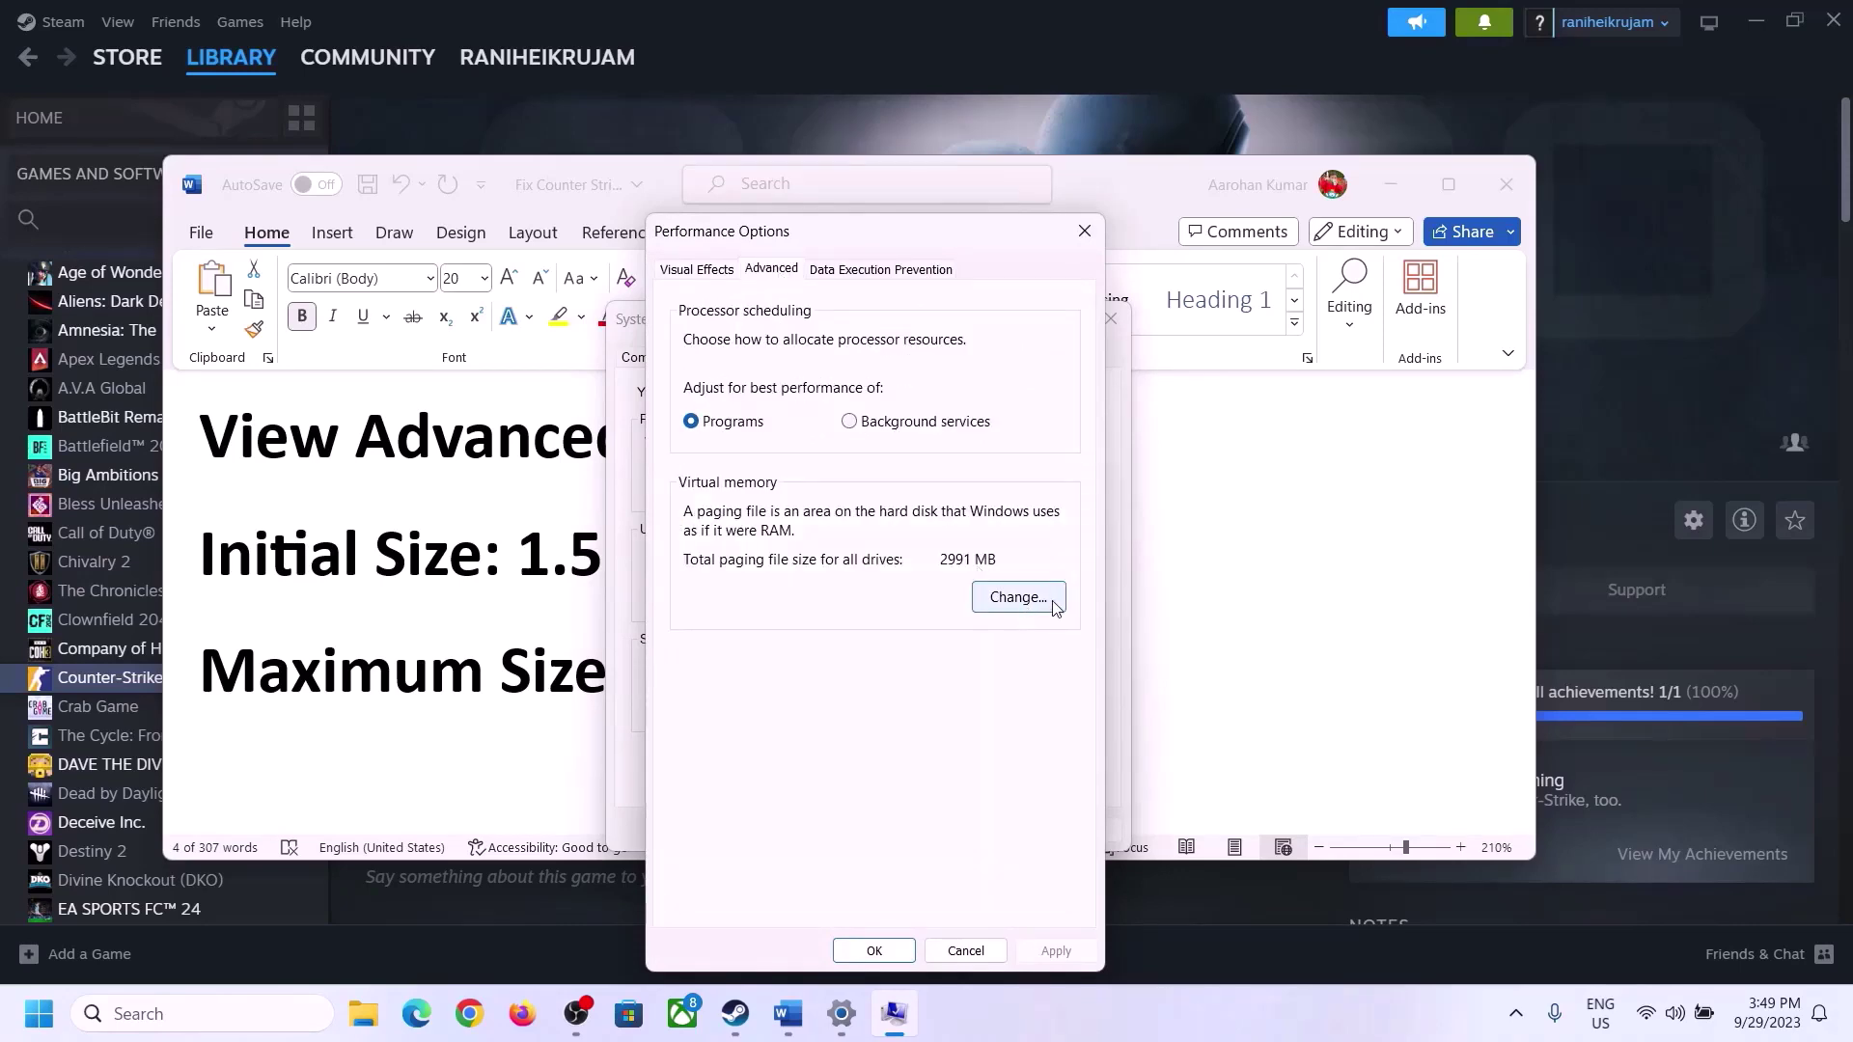
click(1021, 598)
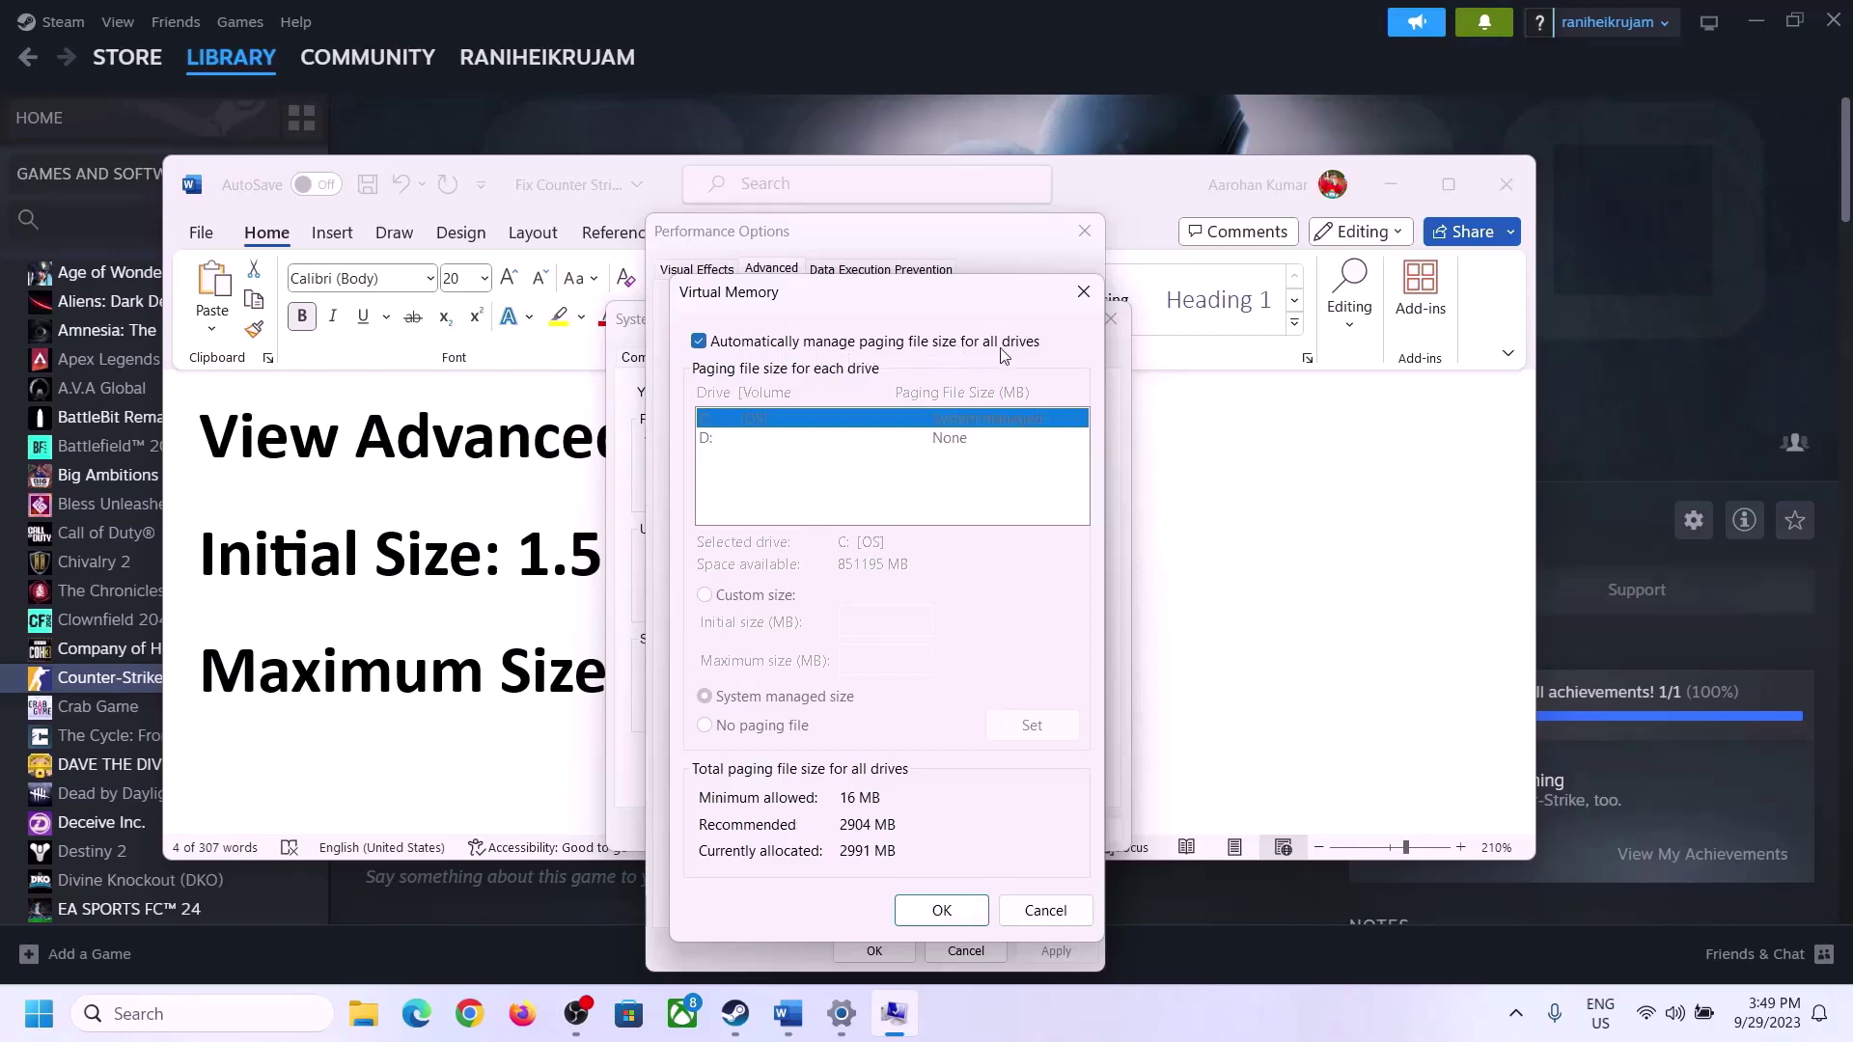
Uncheck automatic paging file management, choose Custom size, and highlight the 1.5 x Total Ram rule
click(698, 342)
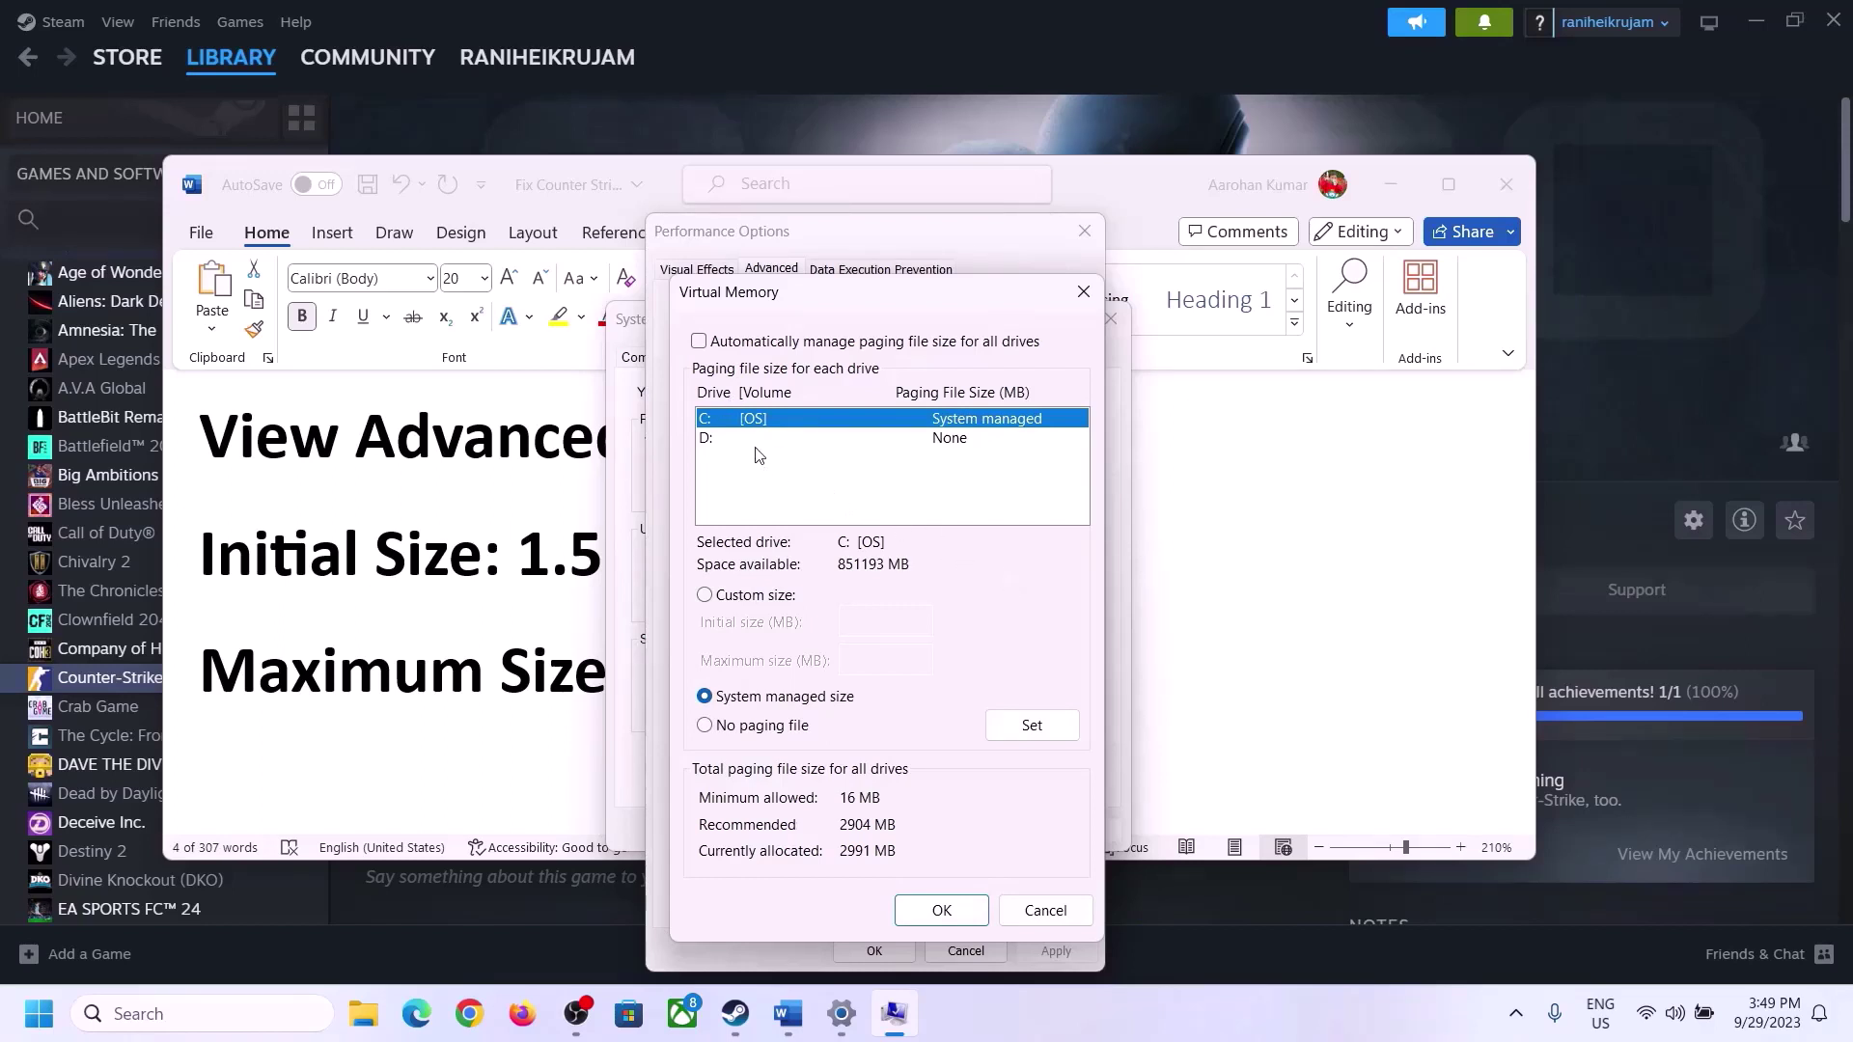
click(705, 597)
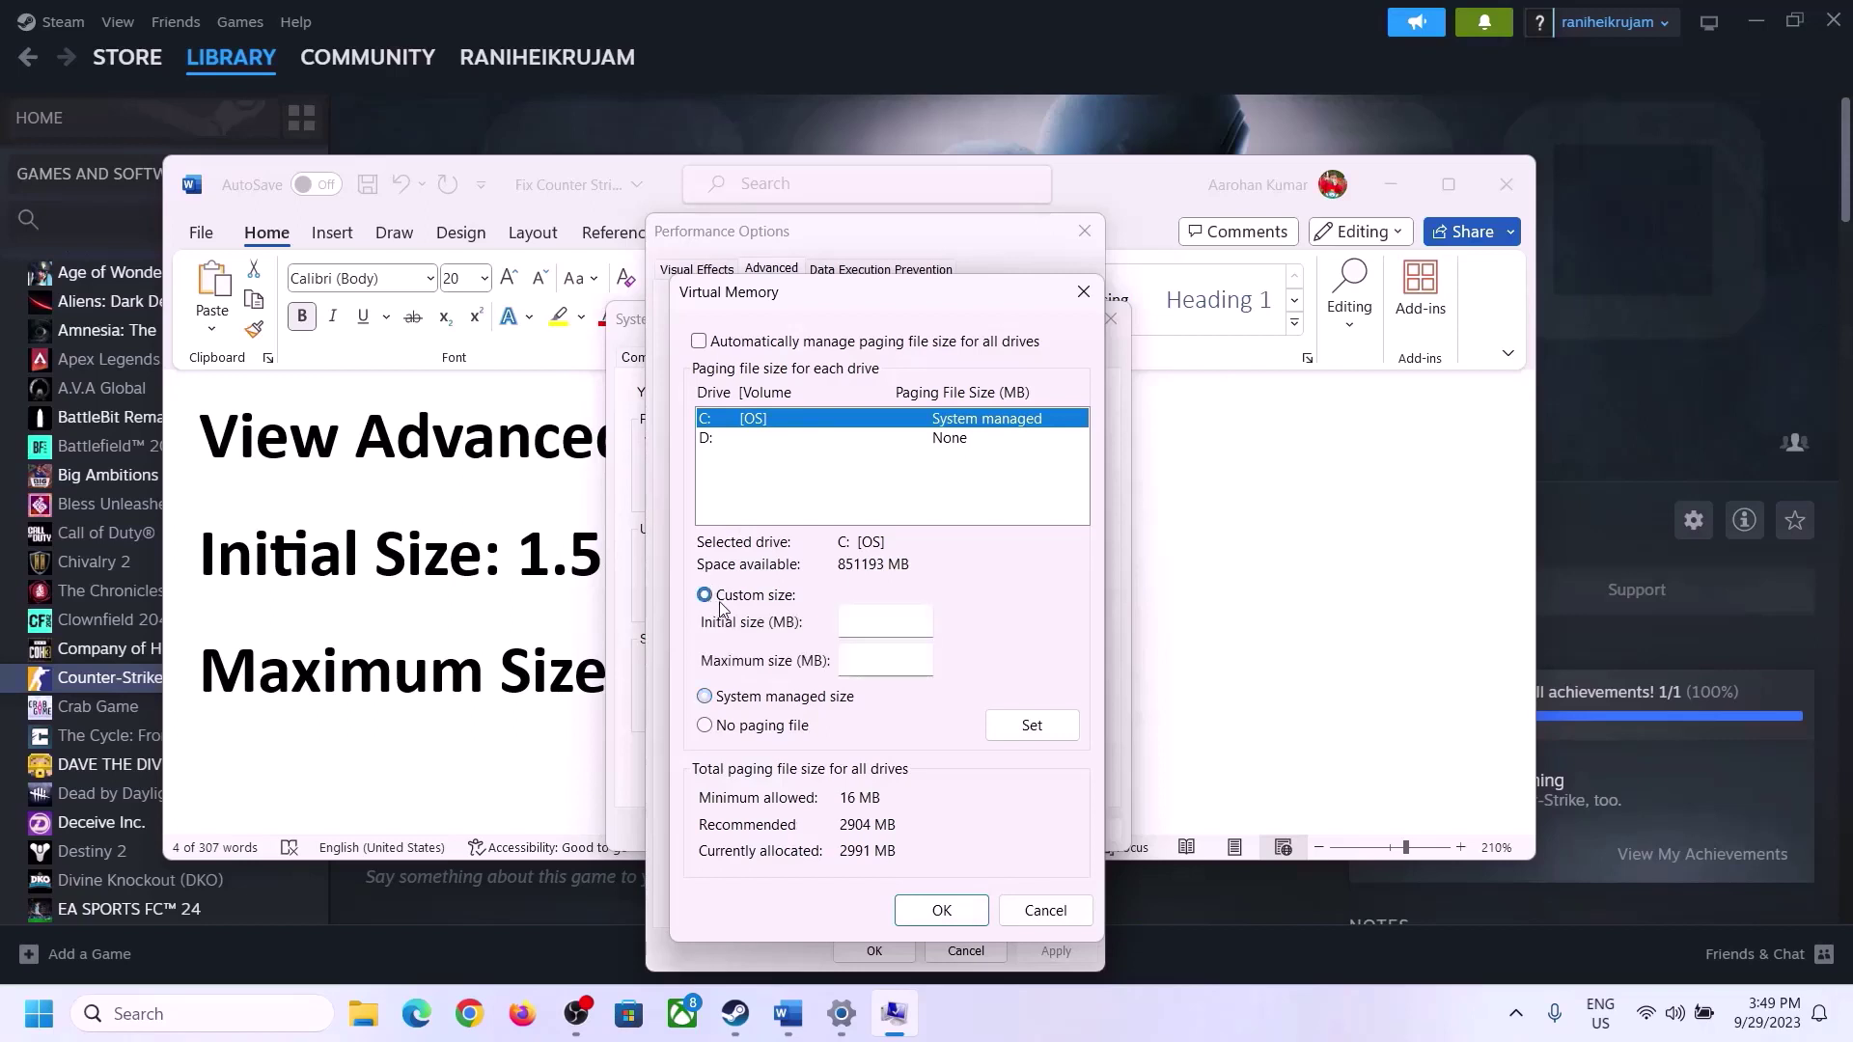
click(528, 567)
drag(530, 555, 859, 576)
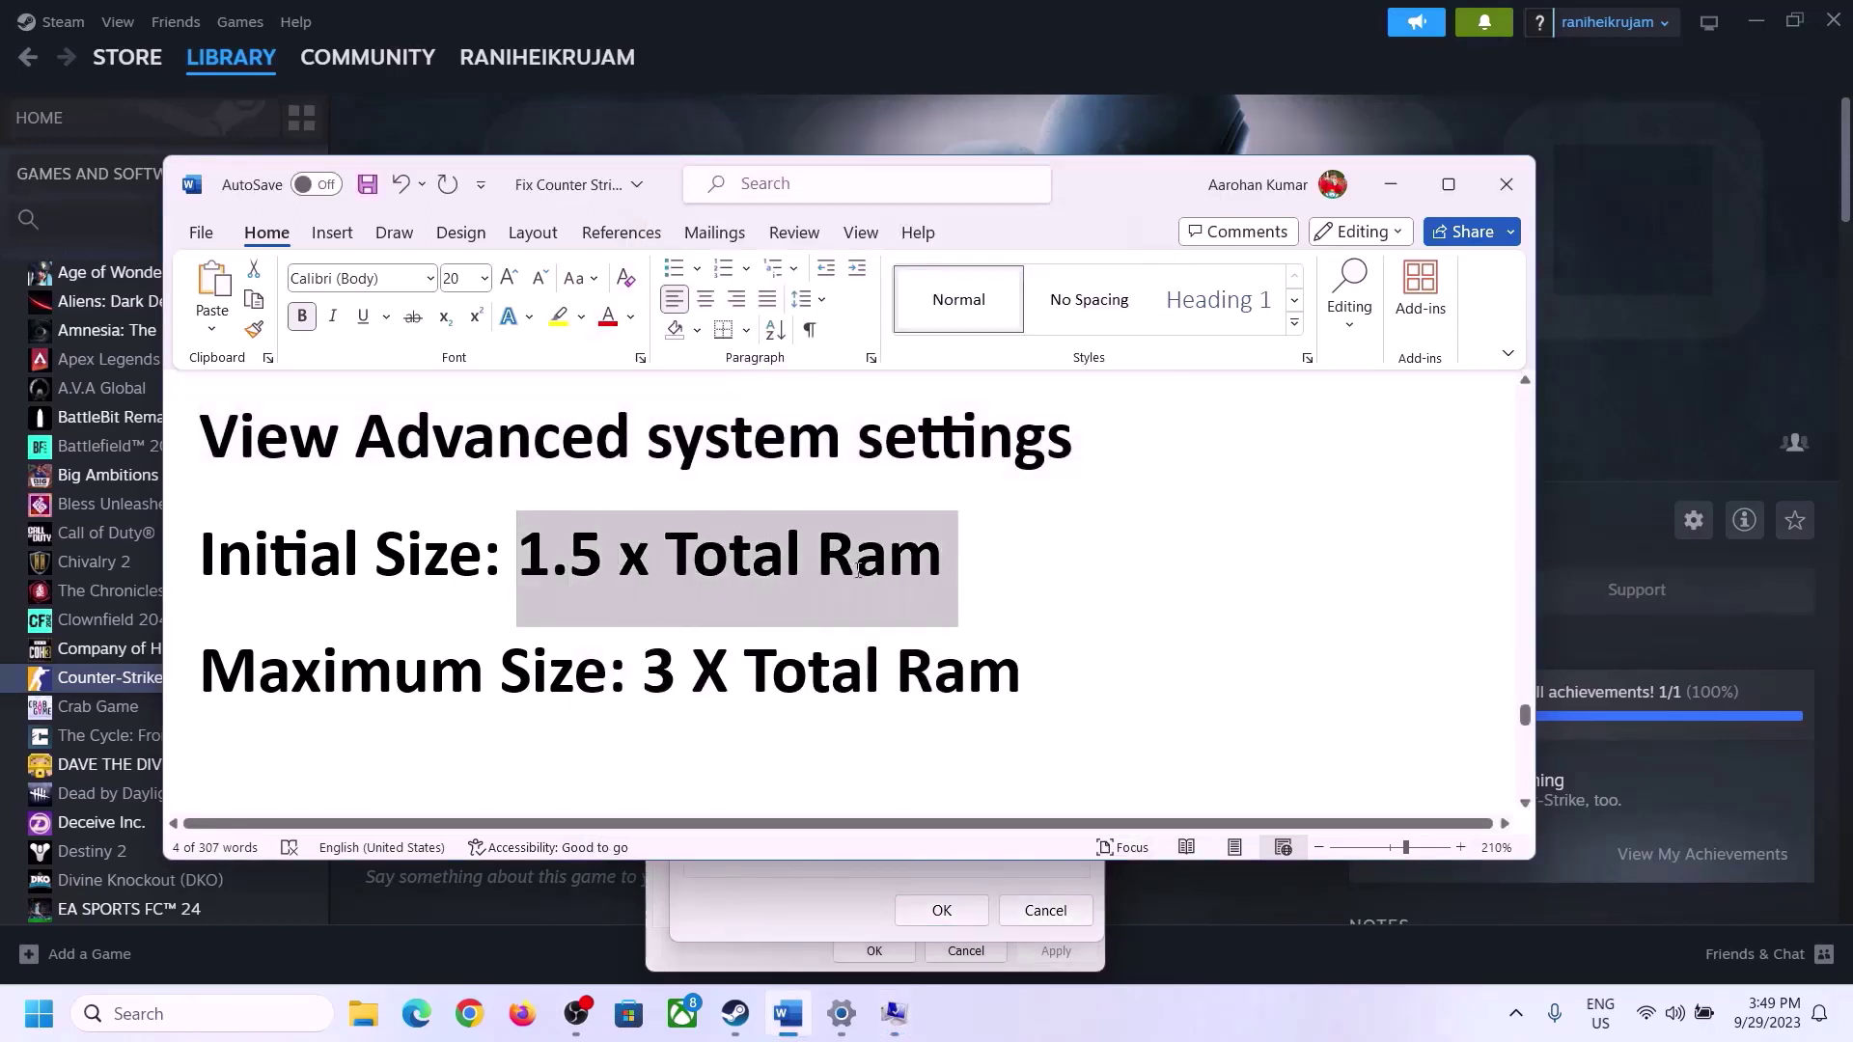
Go to System > About in Settings and highlight the 16 GB installed RAM figure
click(842, 1019)
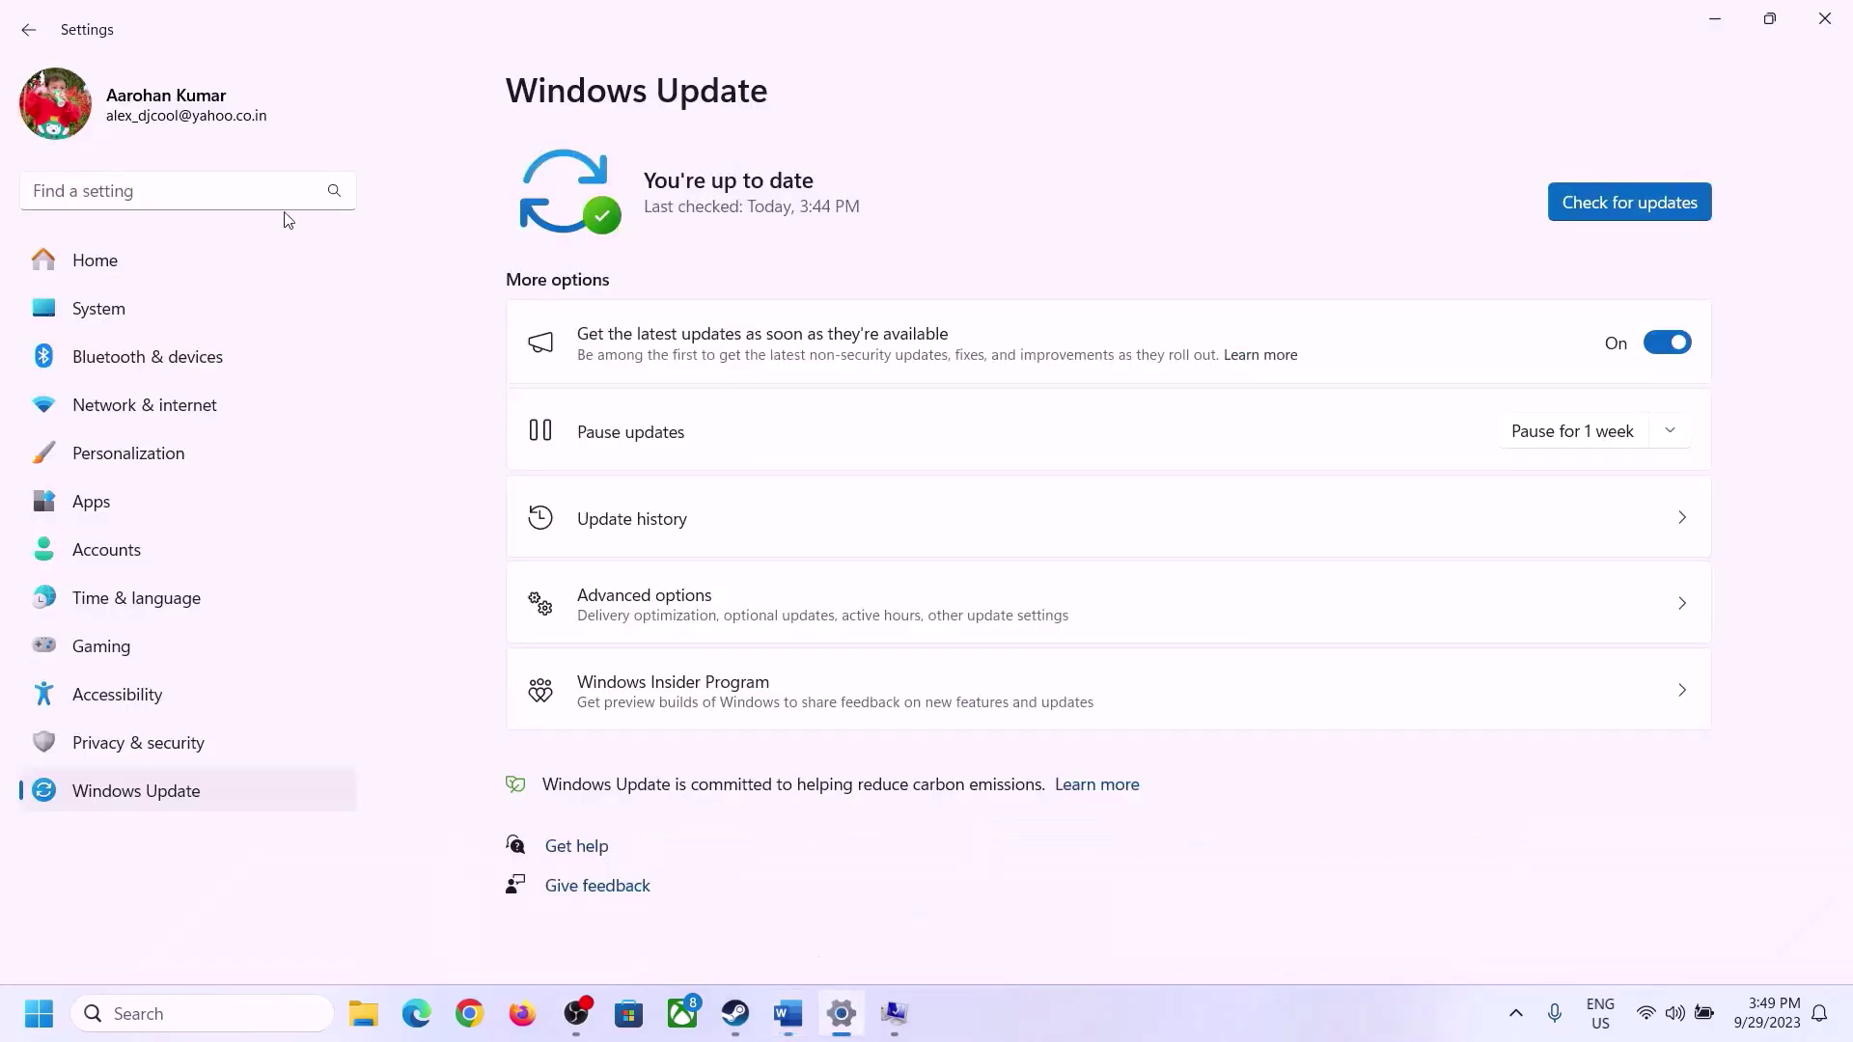
click(85, 322)
scroll(678, 749, down, 6)
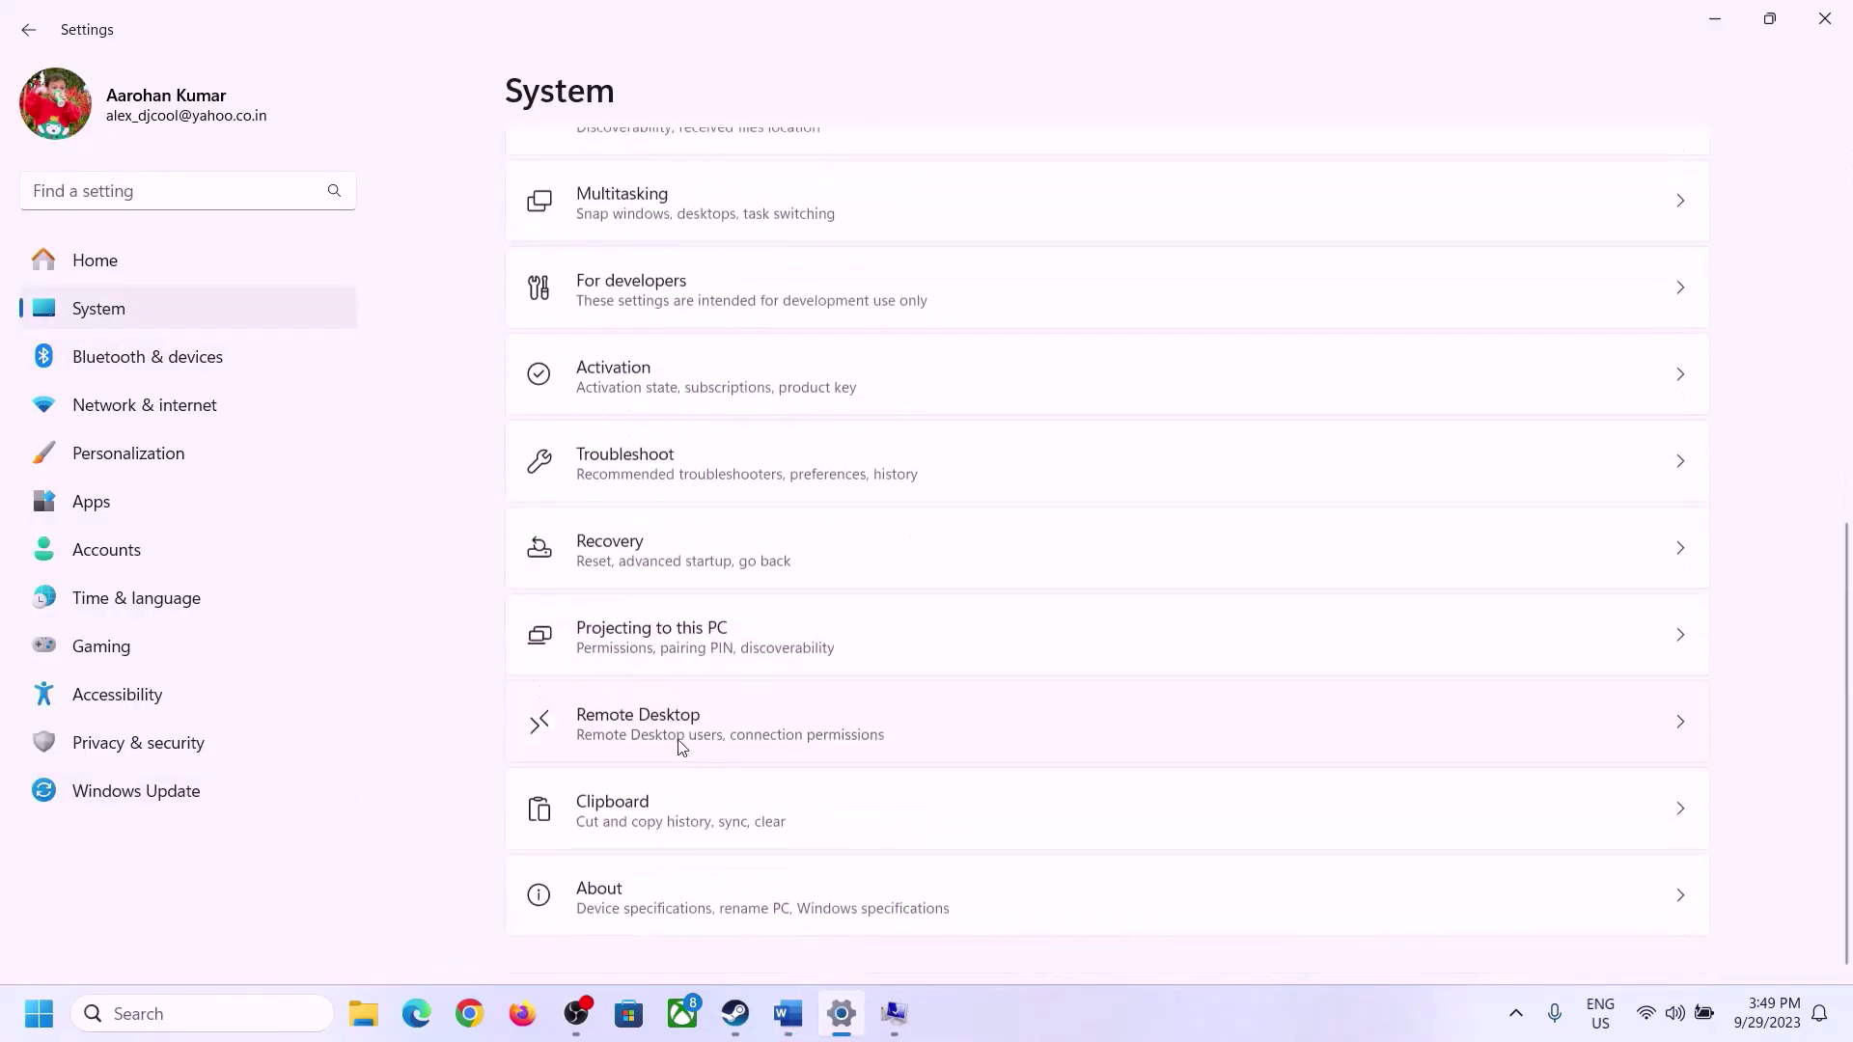
click(608, 907)
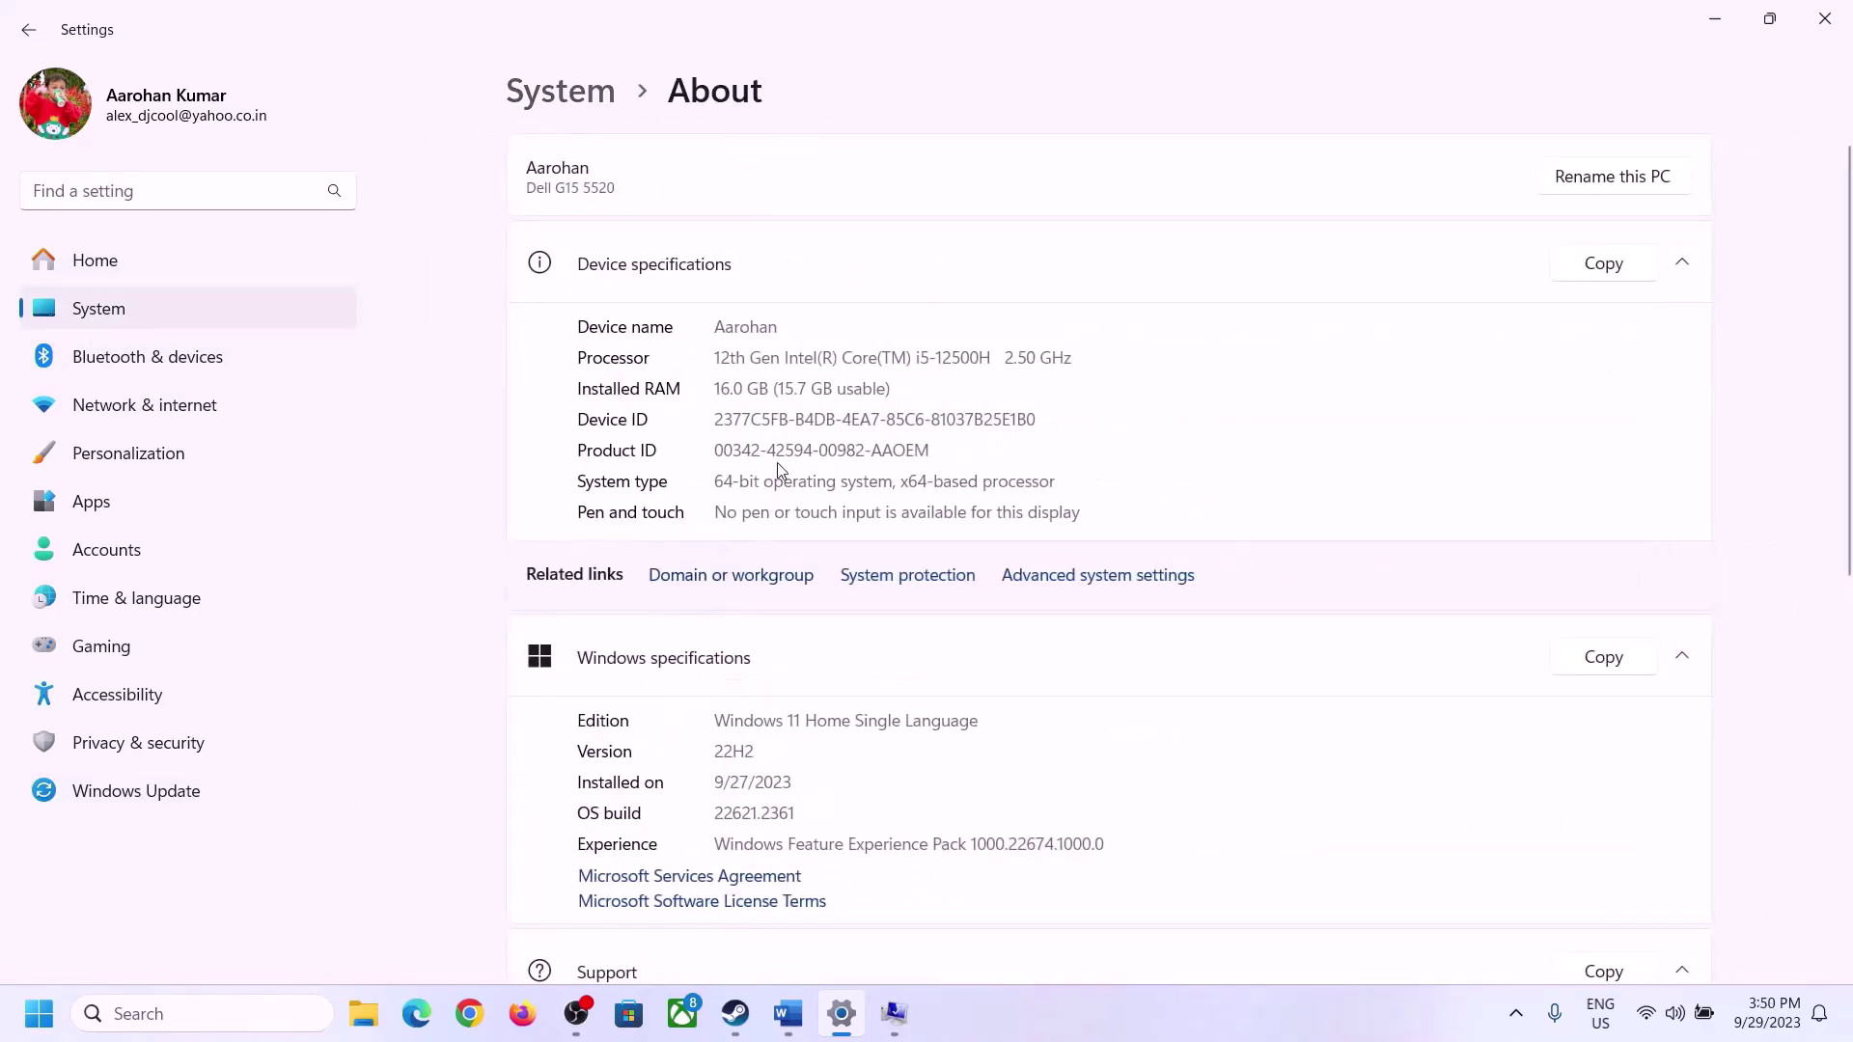
drag(734, 388, 706, 388)
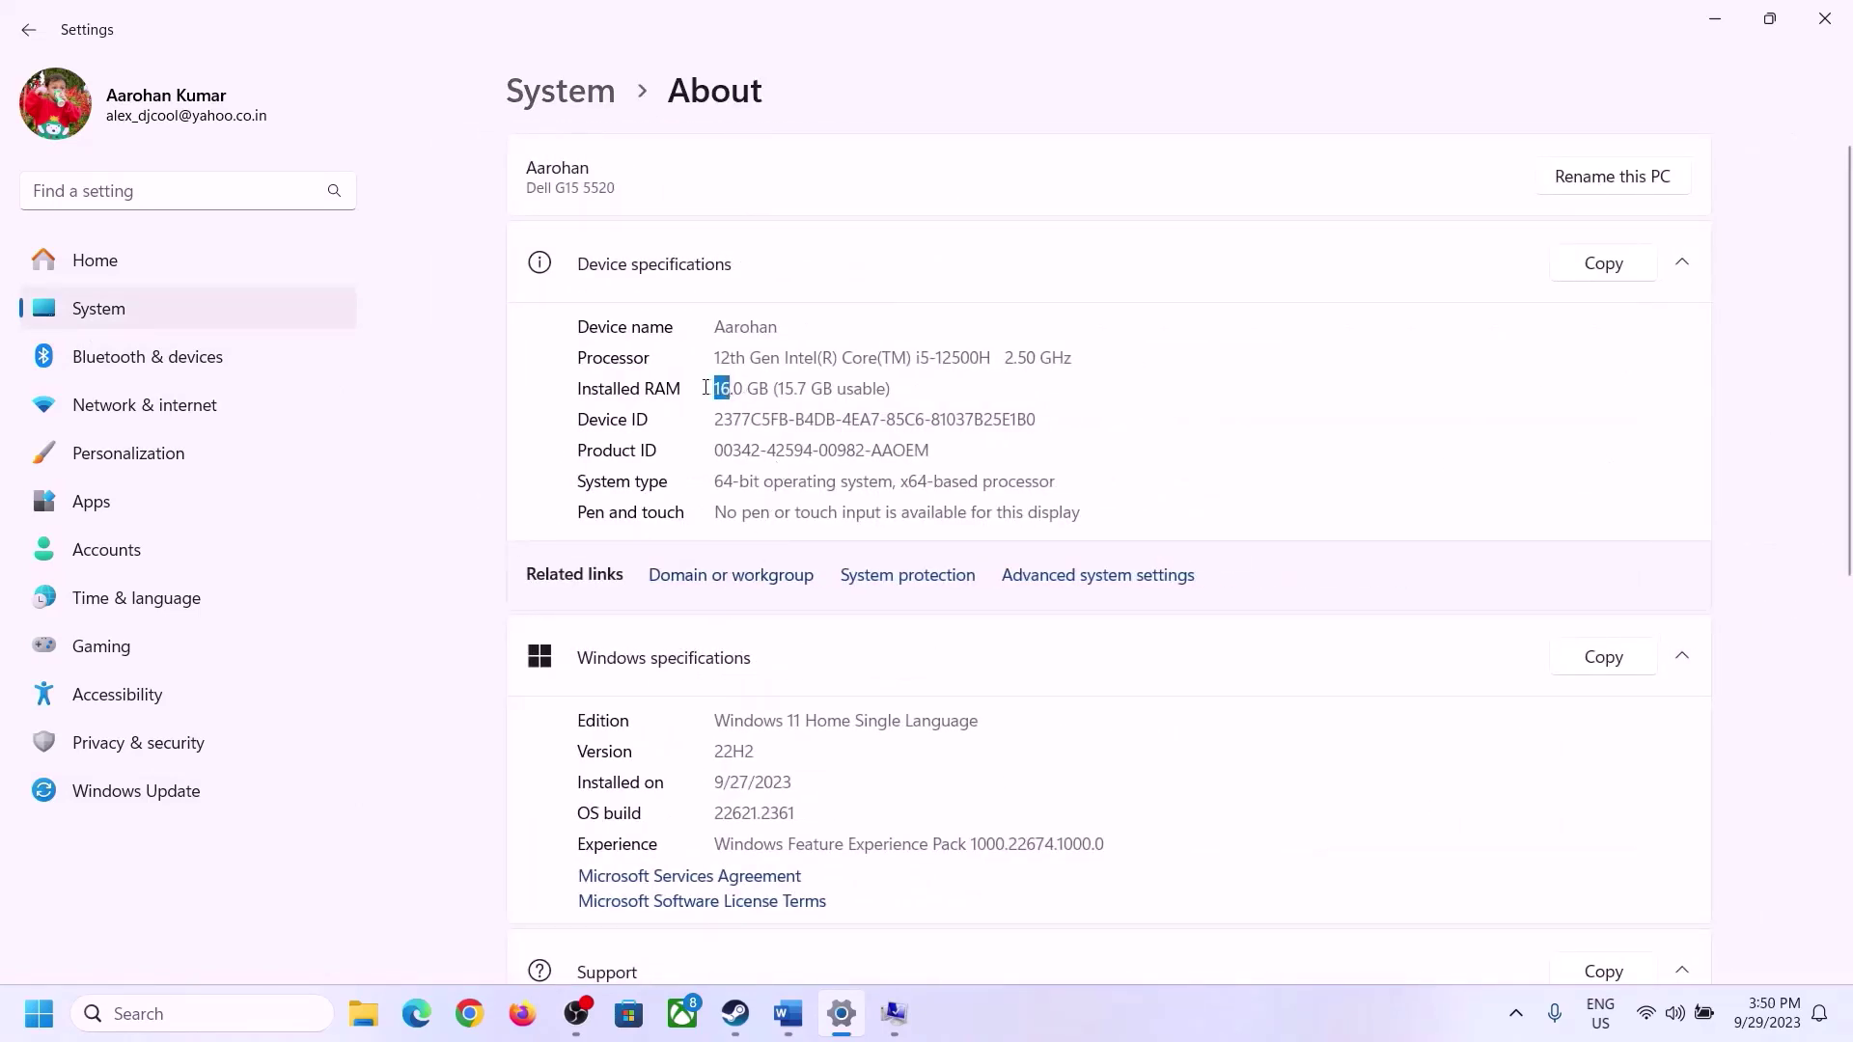